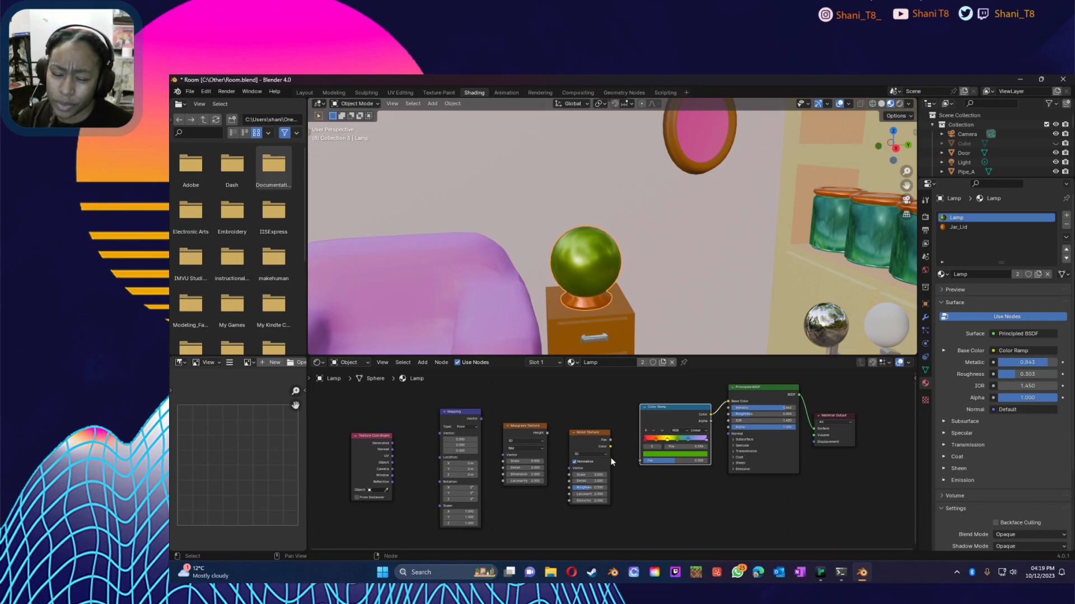
Step: Connect the Noise Texture's Fac output to the Color Ramp's Fac input in the Lamp material
left_click(610, 370)
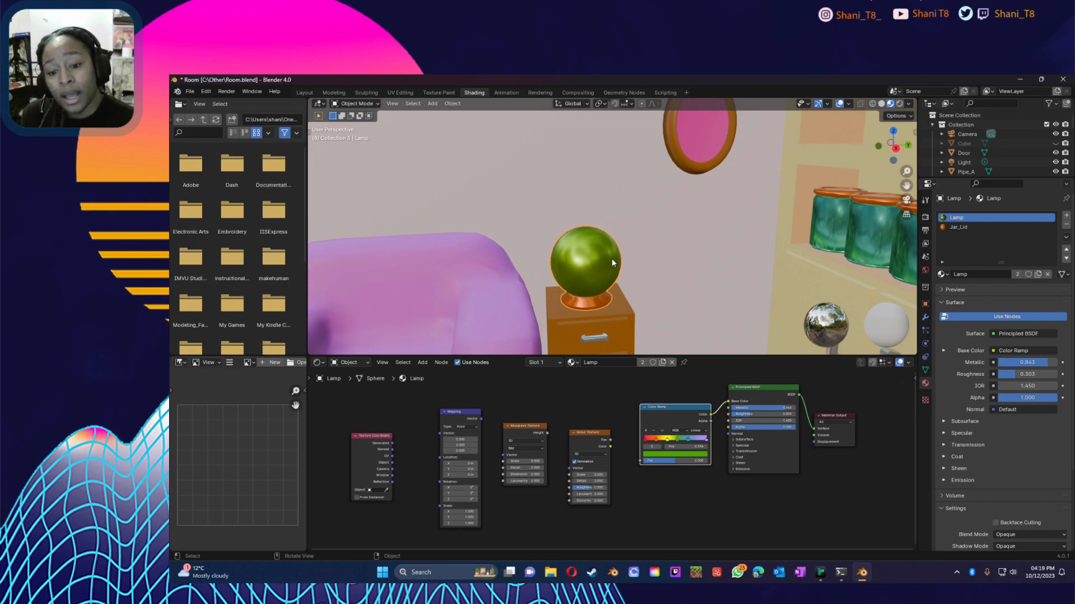
left_click_drag(610, 446, 641, 460)
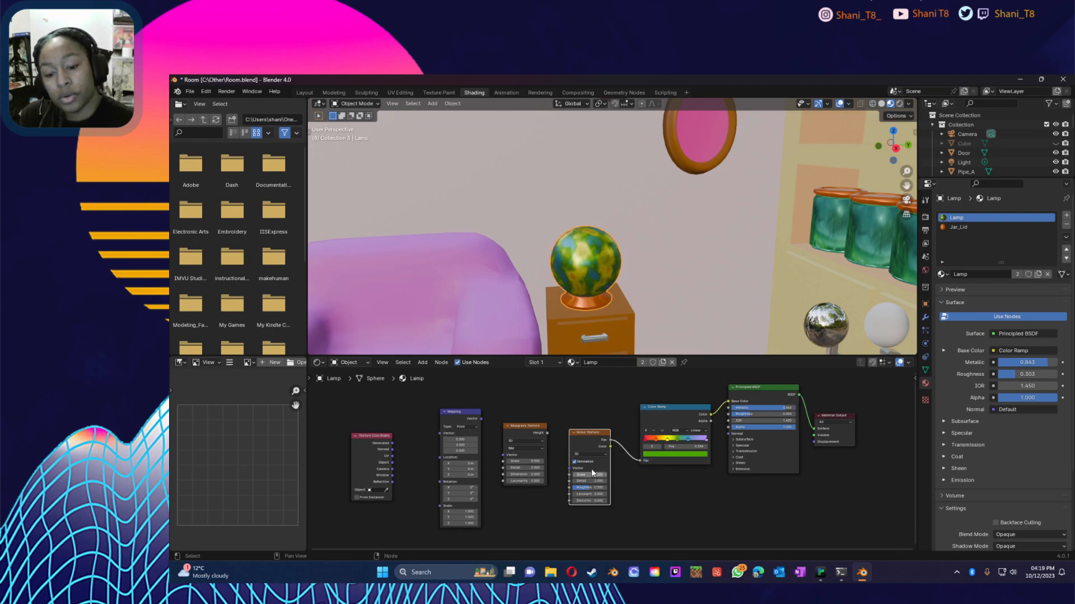
scroll(592, 270, "up", 3)
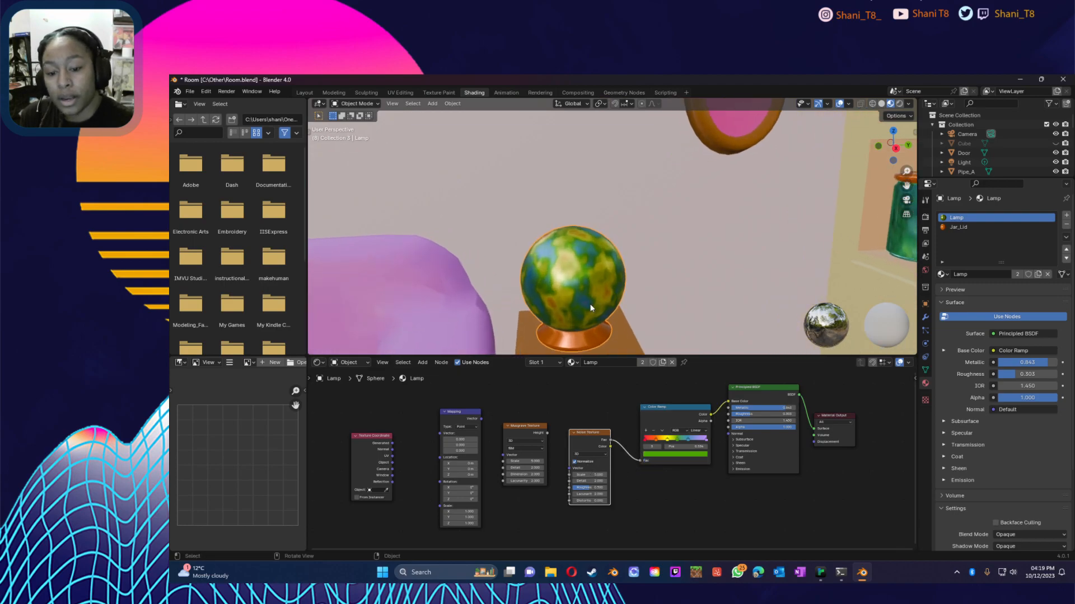
Step: Recolor the Color Ramp's last stop from pale lavender to a saturated violet
left_click(703, 440)
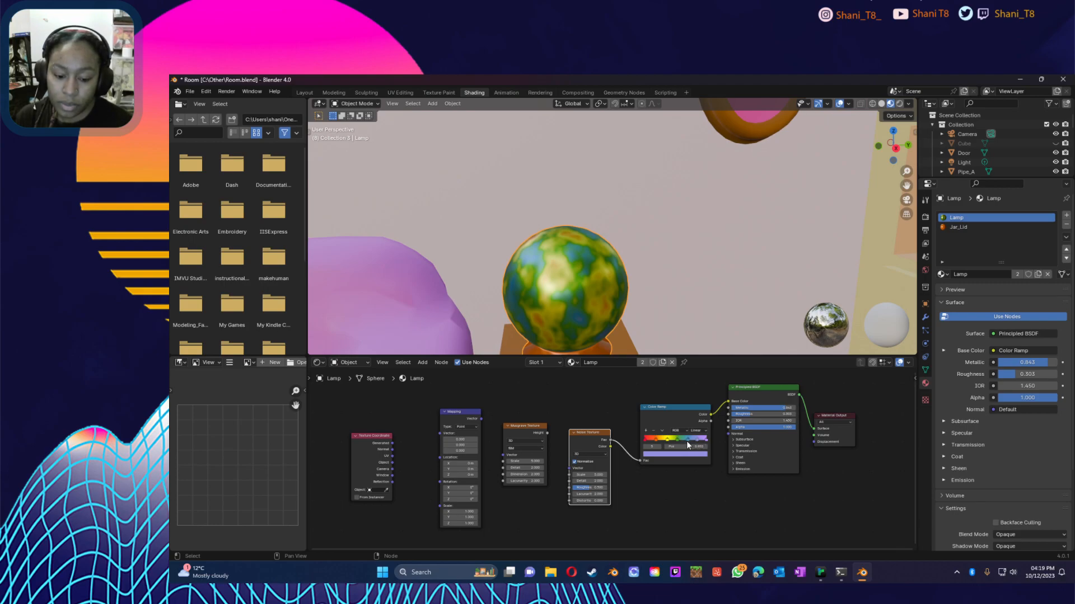
left_click(688, 439)
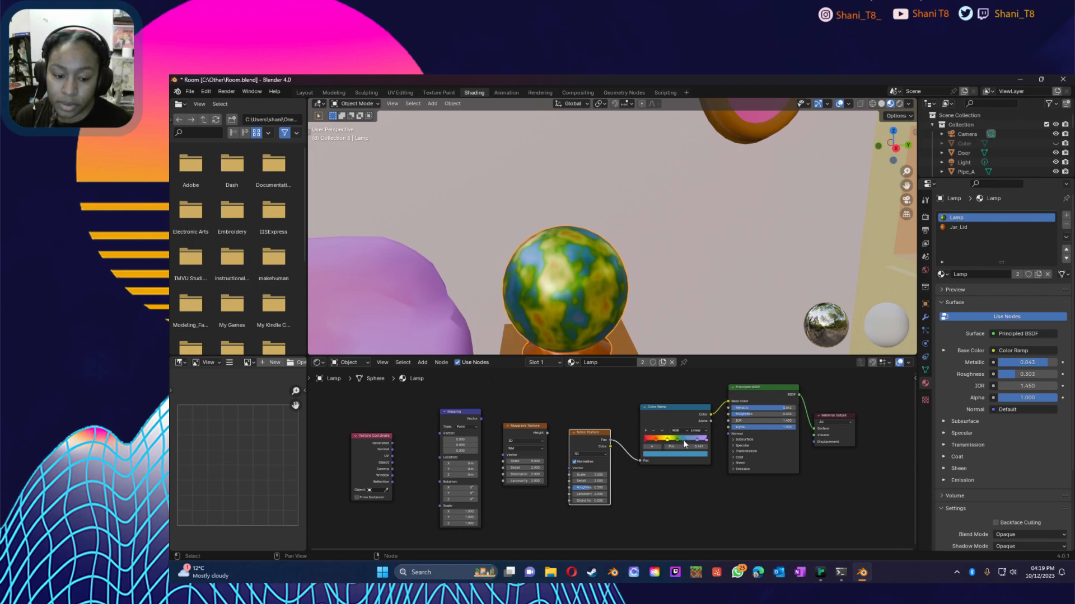
left_click_drag(688, 441, 690, 440)
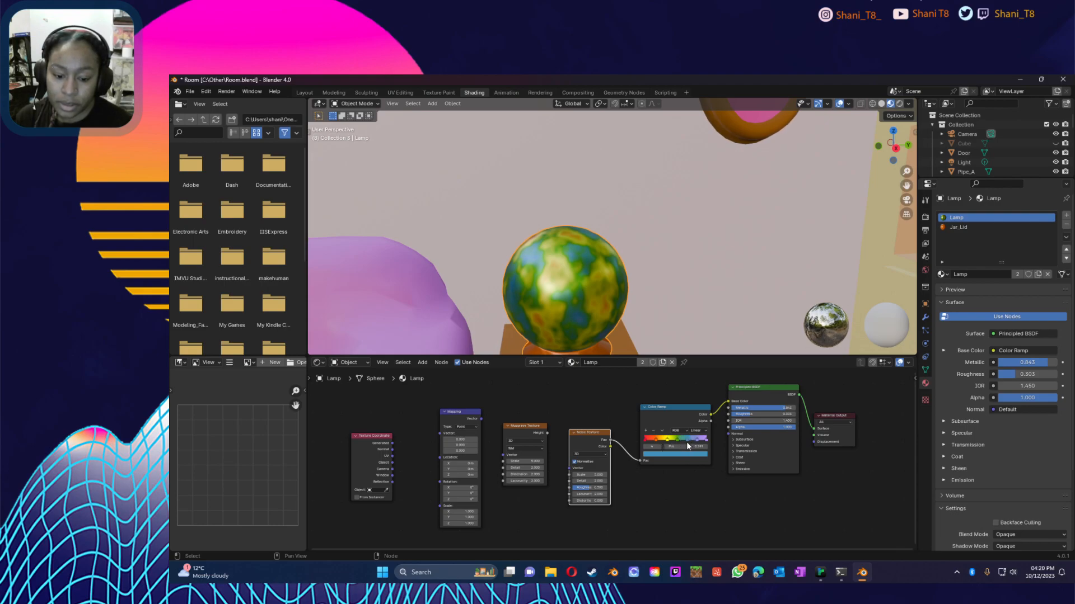
left_click(706, 442)
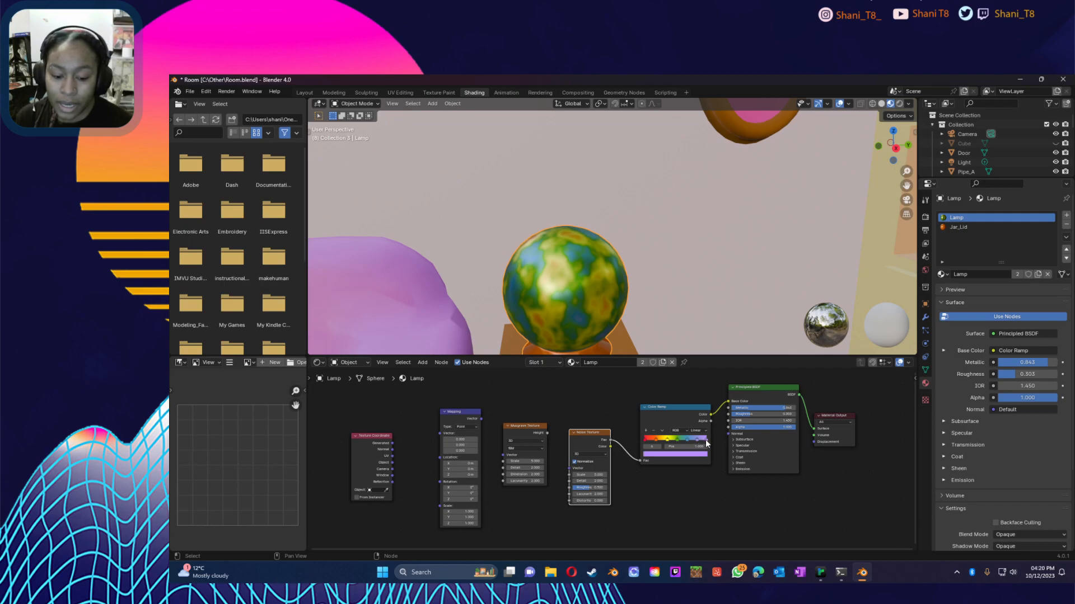
left_click(676, 455)
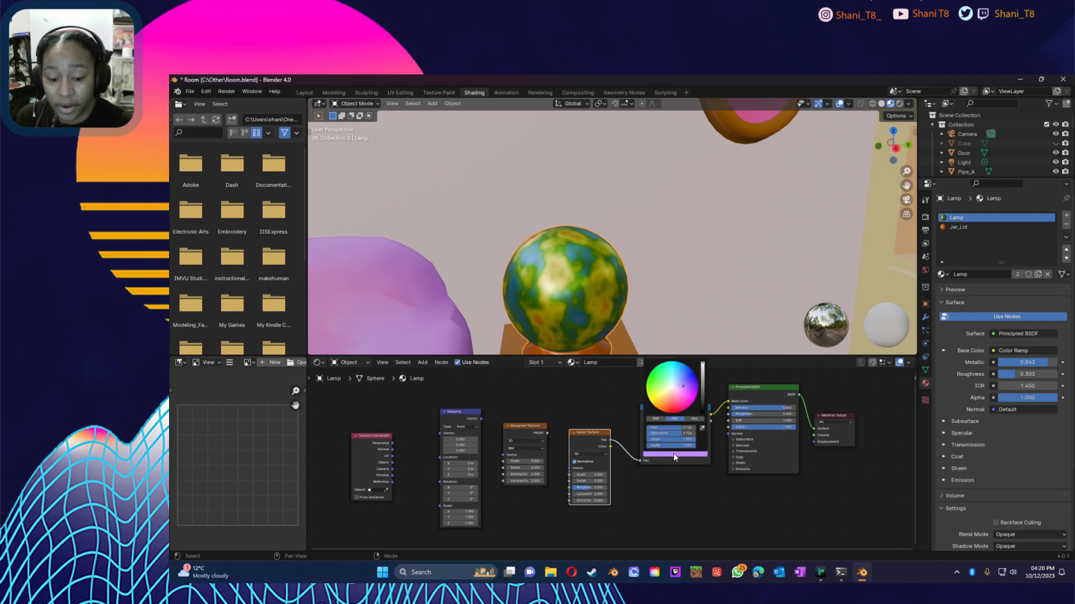
left_click(694, 389)
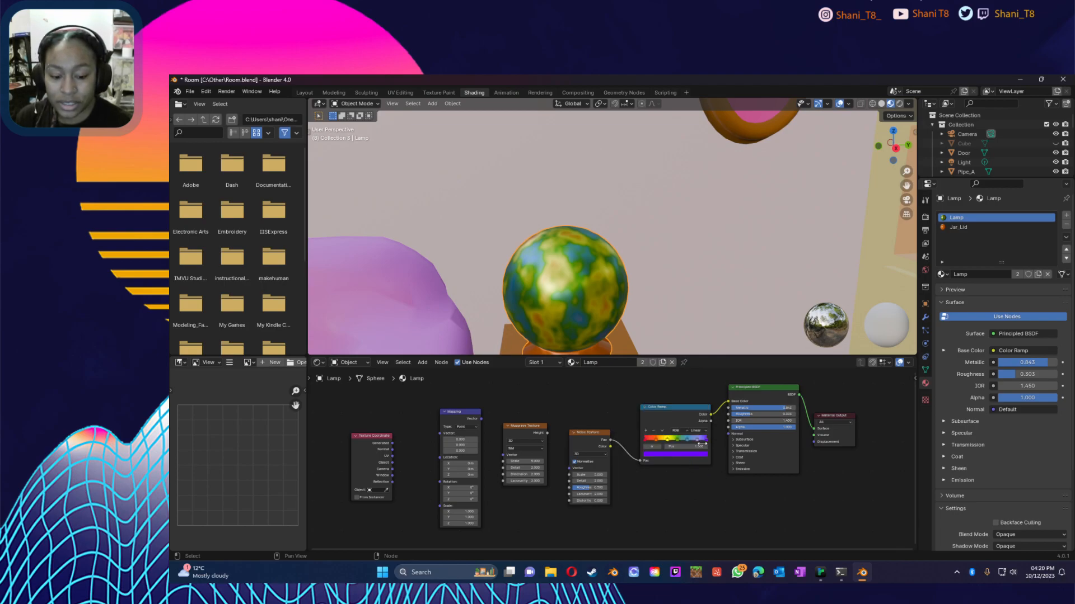
Step: Shift the Color Ramp's lavender, blue and green stops slightly toward the violet end
left_click_drag(697, 443, 700, 444)
left_click(690, 438)
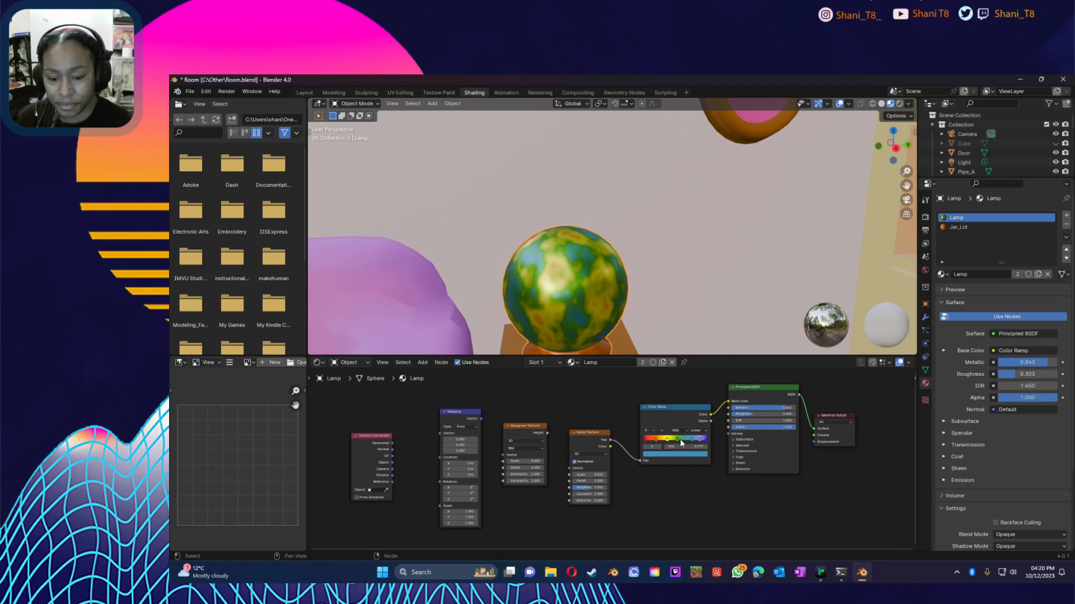
mouse_move(678, 440)
left_mouse_down()
mouse_move(686, 438)
mouse_move(663, 441)
mouse_move(680, 439)
left_mouse_up()
Step: Try the Cardinal and Ease interpolation modes on the Color Ramp, and return it to Linear
left_click(697, 431)
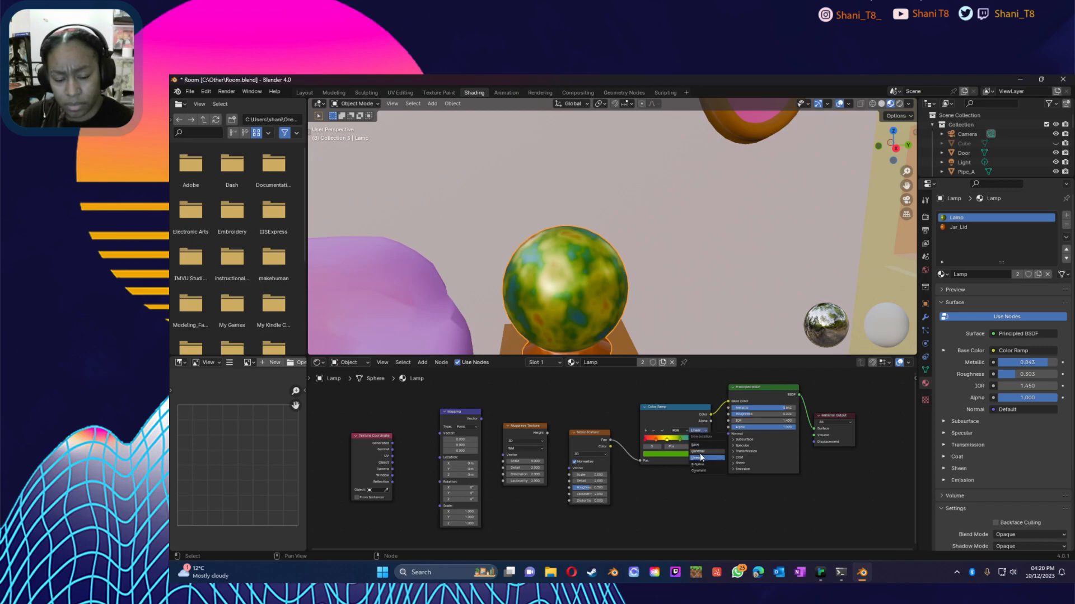
left_click(698, 451)
left_click(701, 432)
left_click(698, 441)
left_click(701, 431)
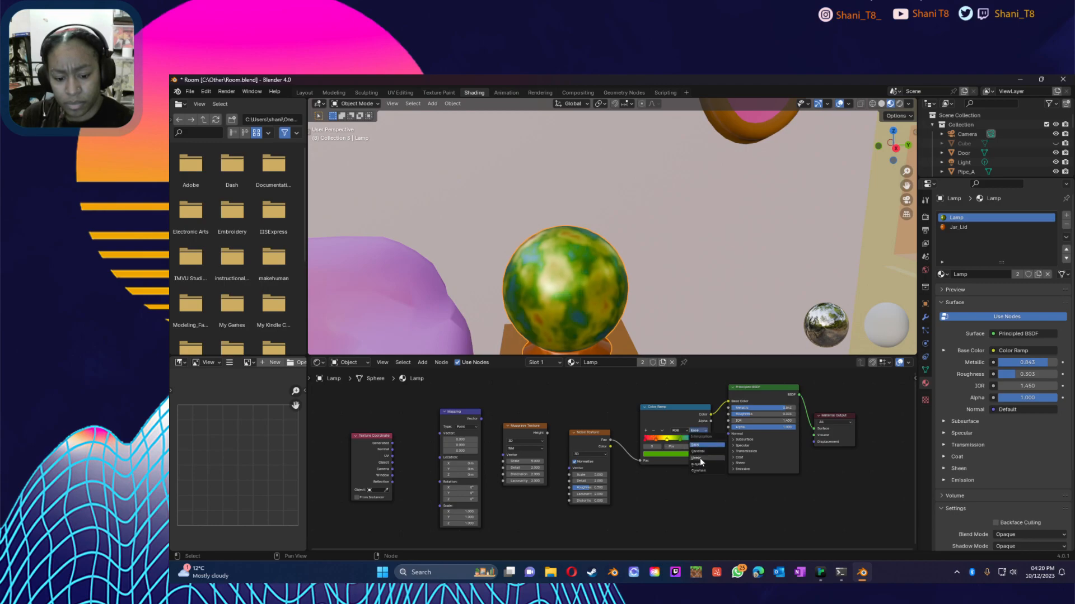
left_click(697, 461)
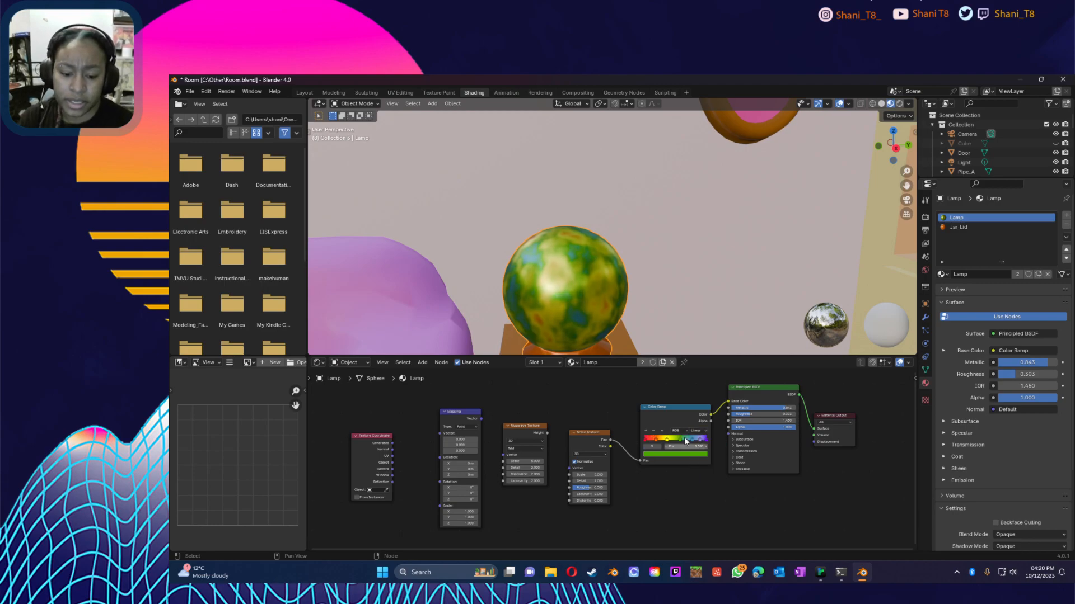
Step: Move the Color Ramp's green stop back toward yellow, fine-tune the blue end and select the red stop
left_click_drag(680, 439, 677, 442)
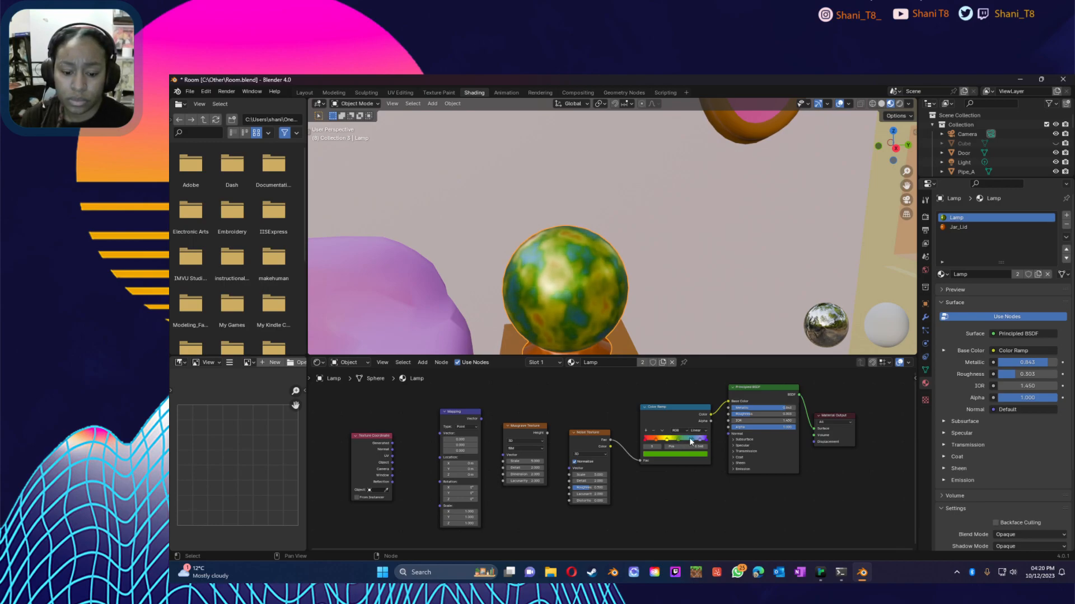
left_click_drag(690, 441, 697, 444)
left_click(697, 442)
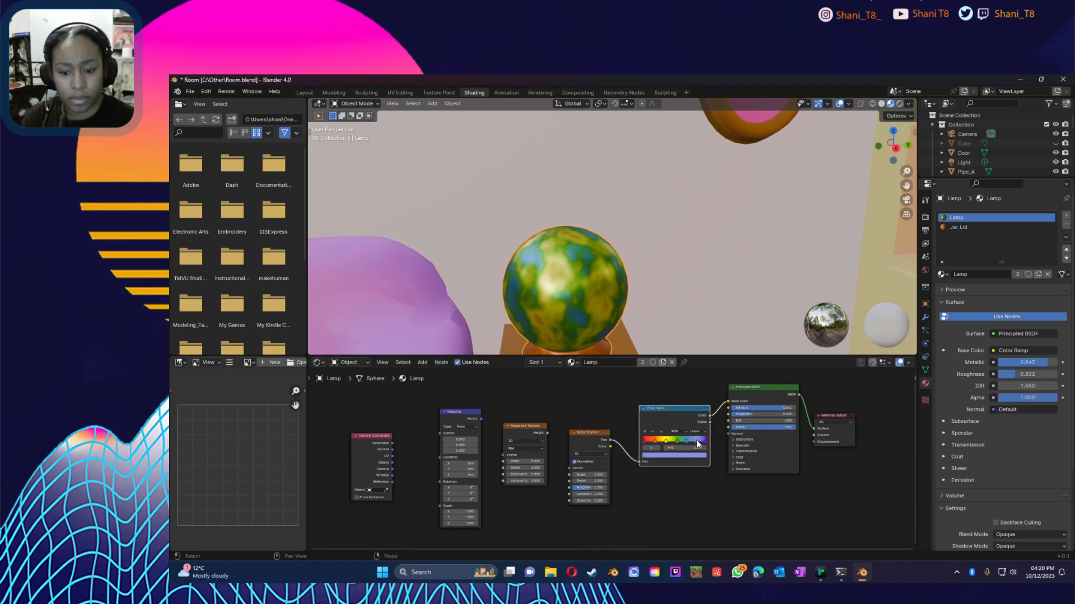
left_click(703, 443)
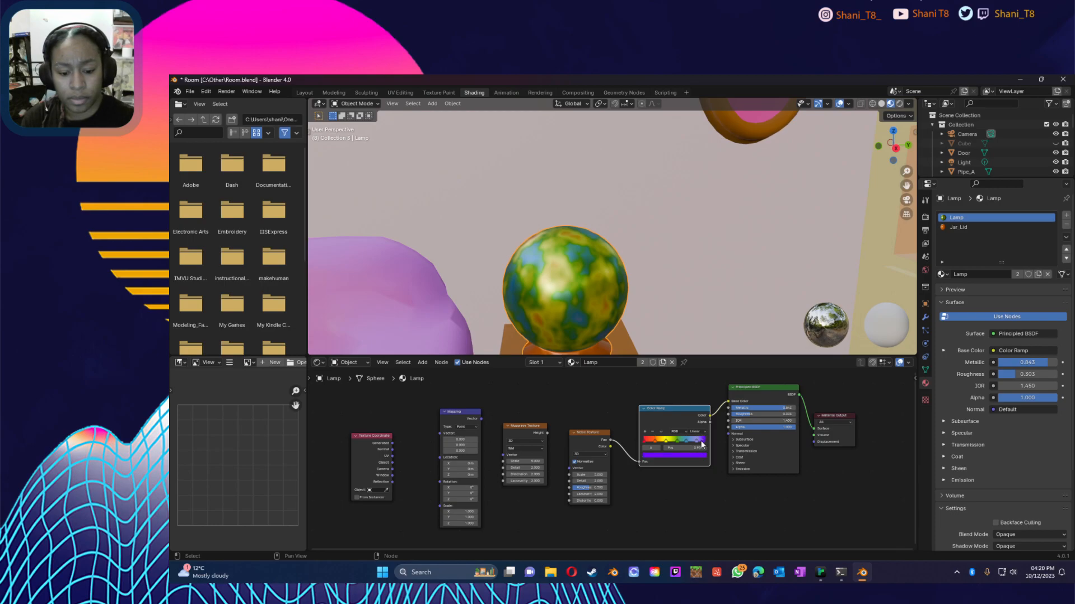
left_click(695, 443)
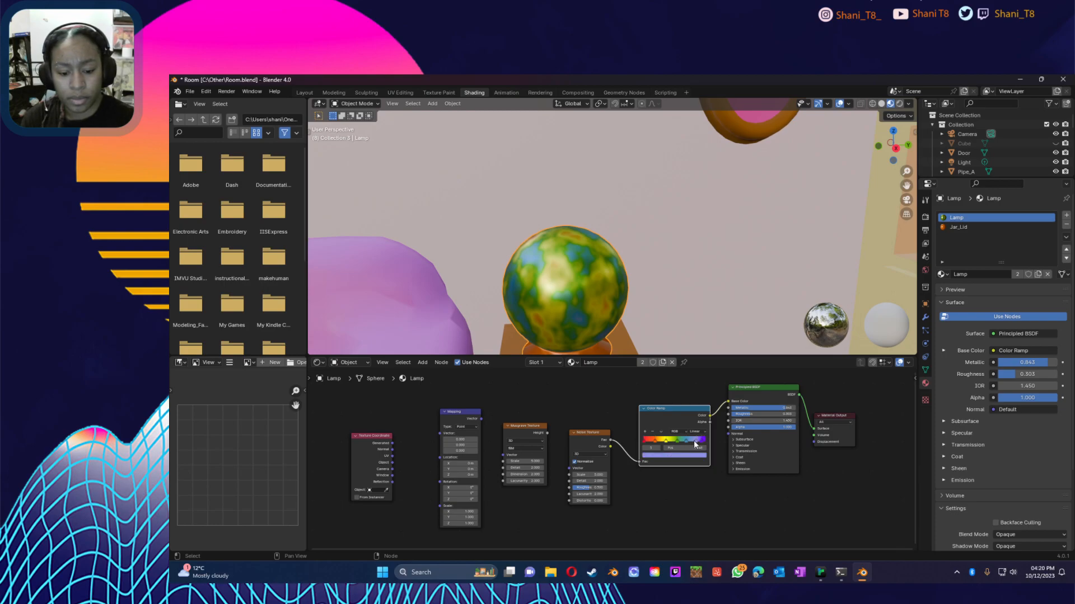
left_click(645, 444)
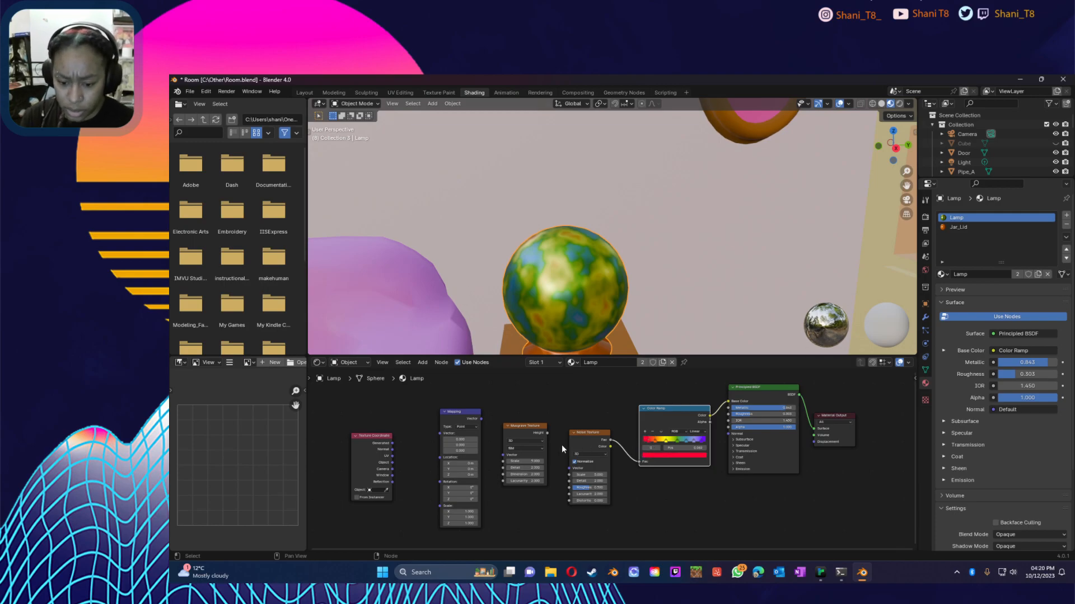
Step: Link the Texture Coordinate's Object output through the Mapping and Musgrave Texture nodes into the Noise Texture's Vector input
left_click_drag(548, 433, 569, 468)
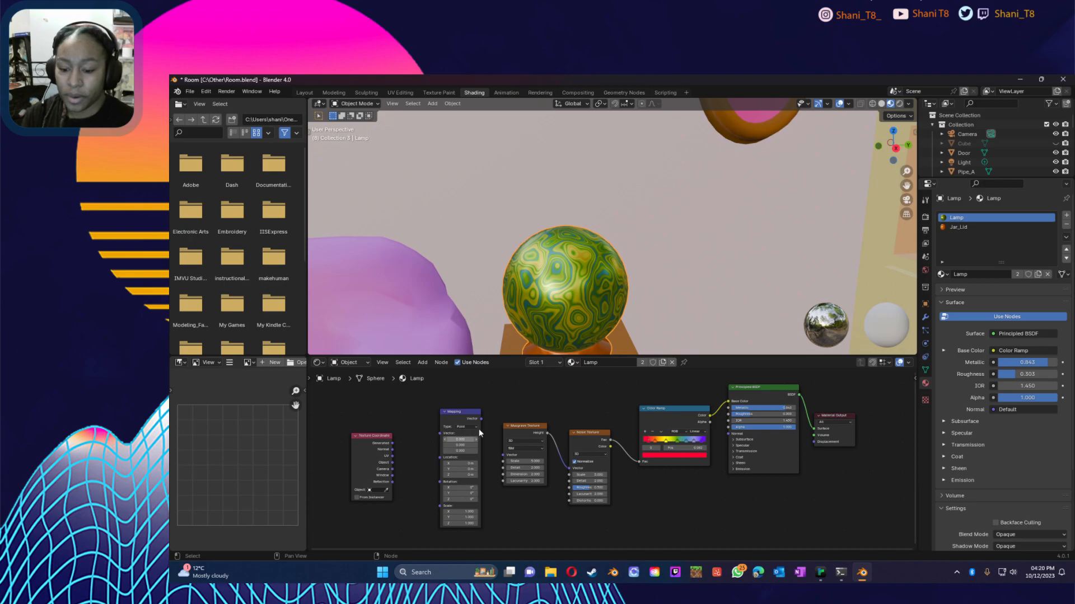
left_click_drag(482, 419, 502, 455)
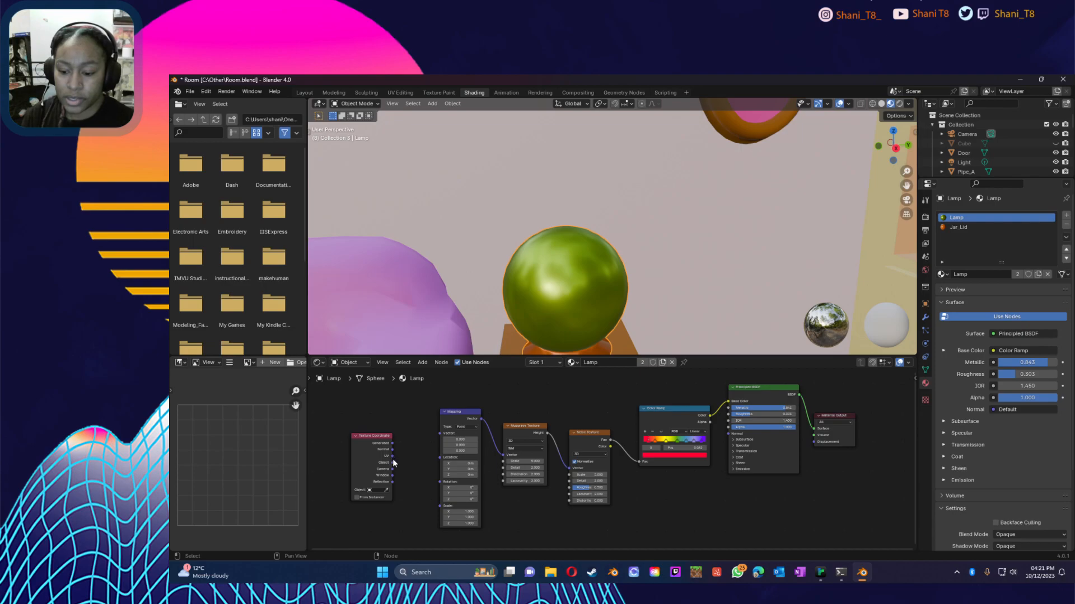
left_click_drag(392, 461, 438, 432)
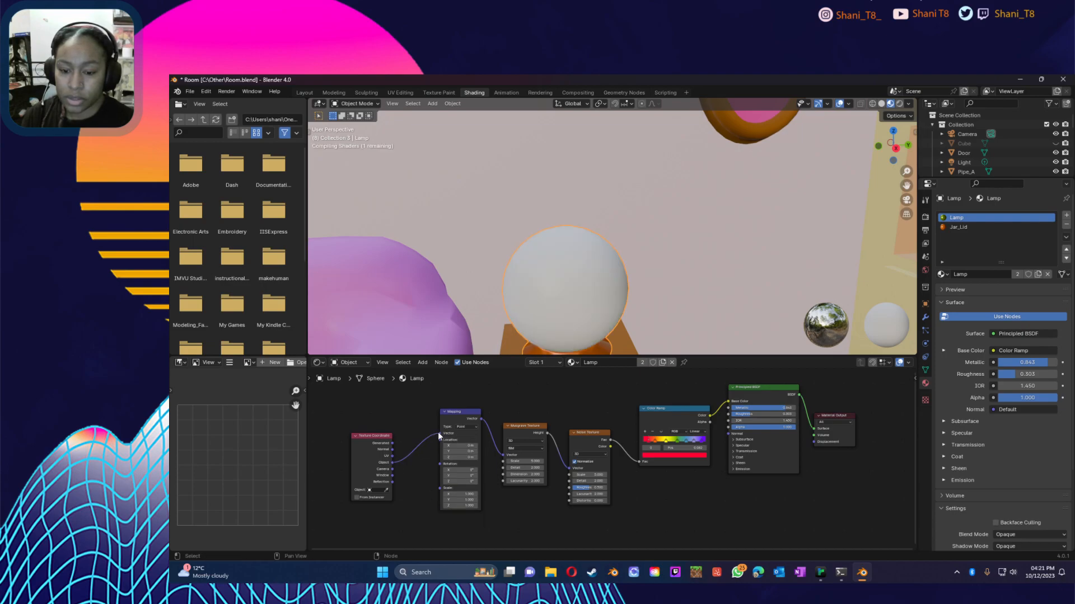
left_click_drag(370, 434, 383, 423)
mouse_move(501, 453)
left_mouse_down()
mouse_move(489, 455)
mouse_move(502, 455)
left_mouse_up()
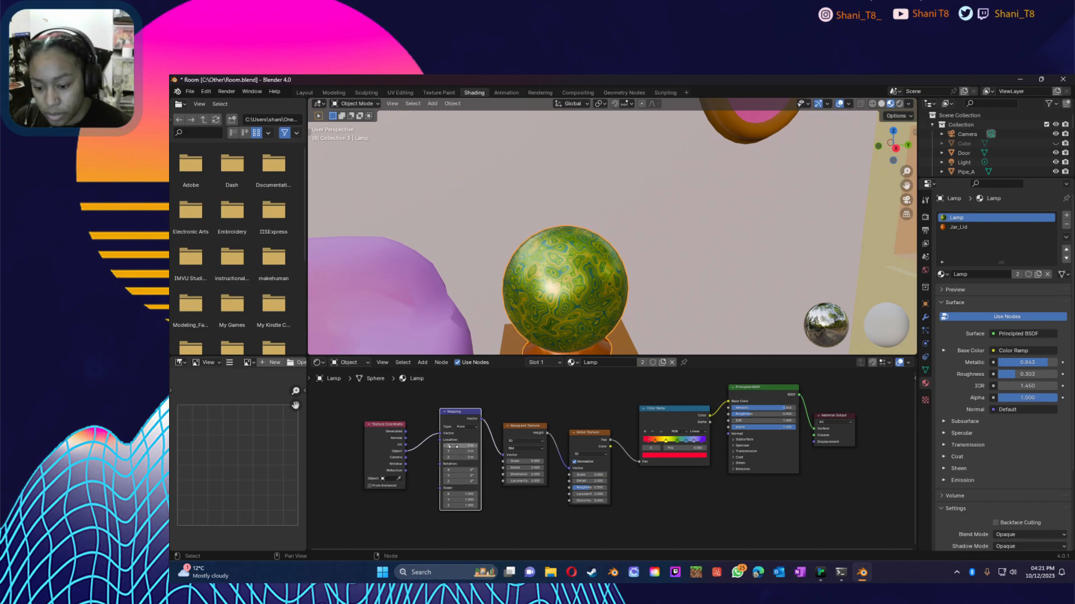
Step: Try shifting the Mapping node's X location, reset it to 0 m, and save the file
mouse_move(458, 448)
left_mouse_down()
mouse_move(420, 448)
mouse_move(492, 447)
mouse_move(473, 447)
left_mouse_up()
left_click(473, 447)
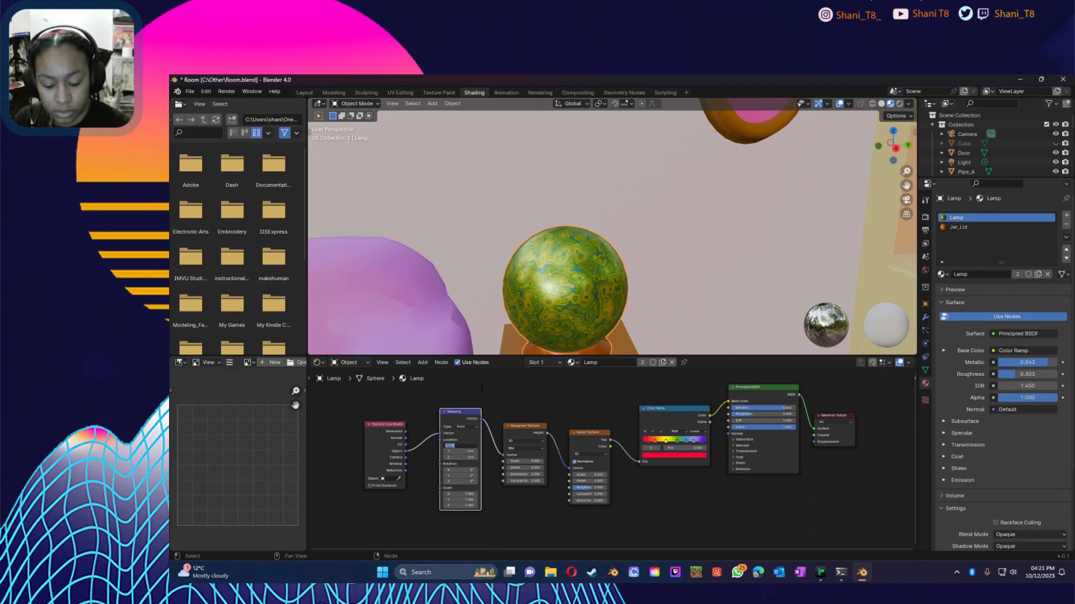
type("0")
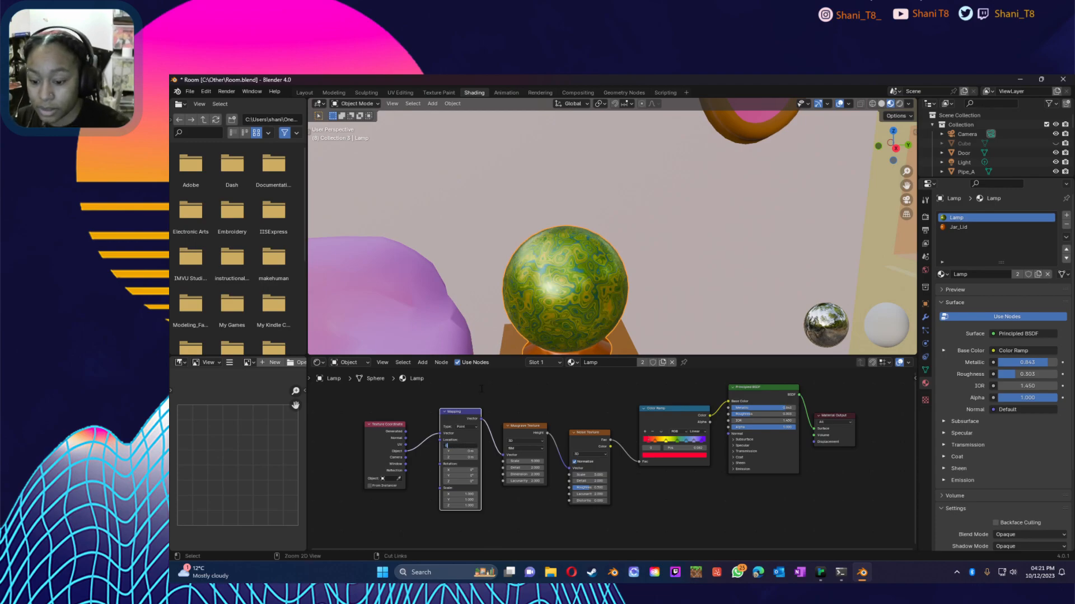
key("Return")
key("ctrl+s")
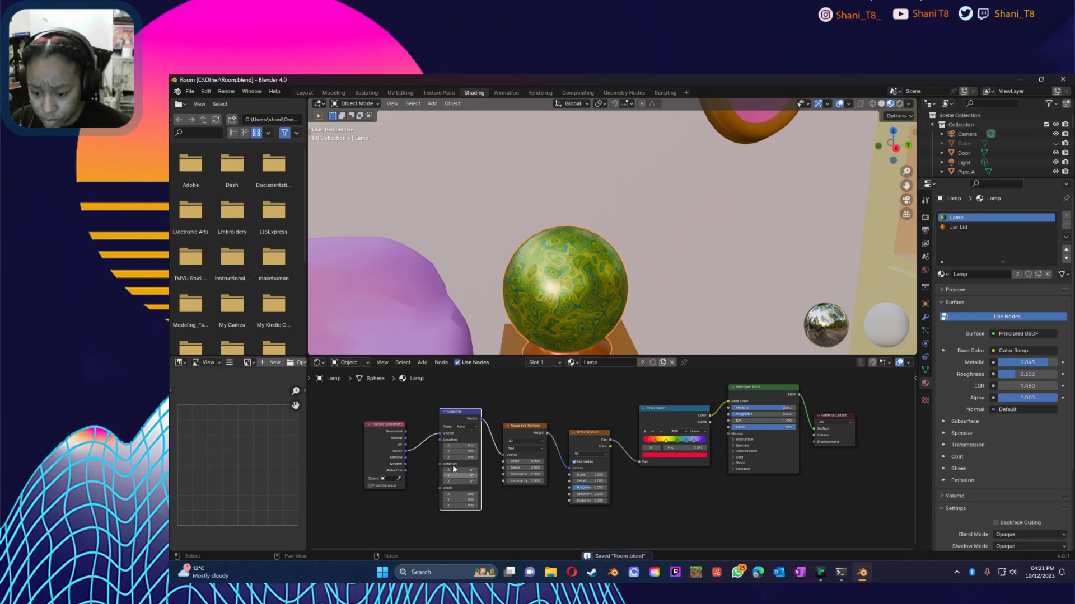
Step: Try the Texture and Vector types on the Mapping node, and return it to Point
left_click(468, 425)
left_click(465, 438)
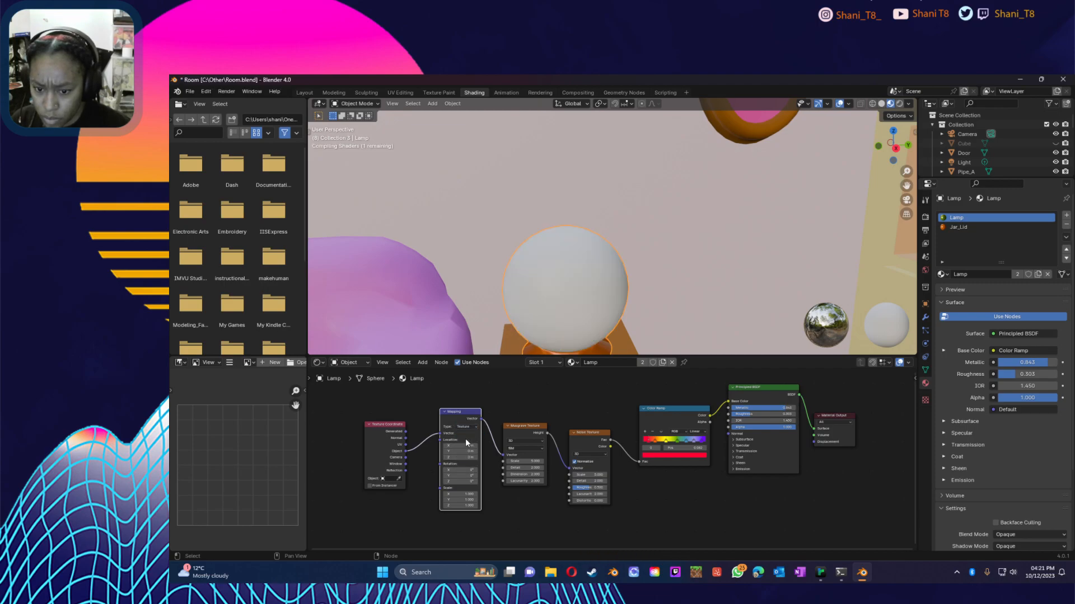
left_click(474, 427)
left_click(464, 448)
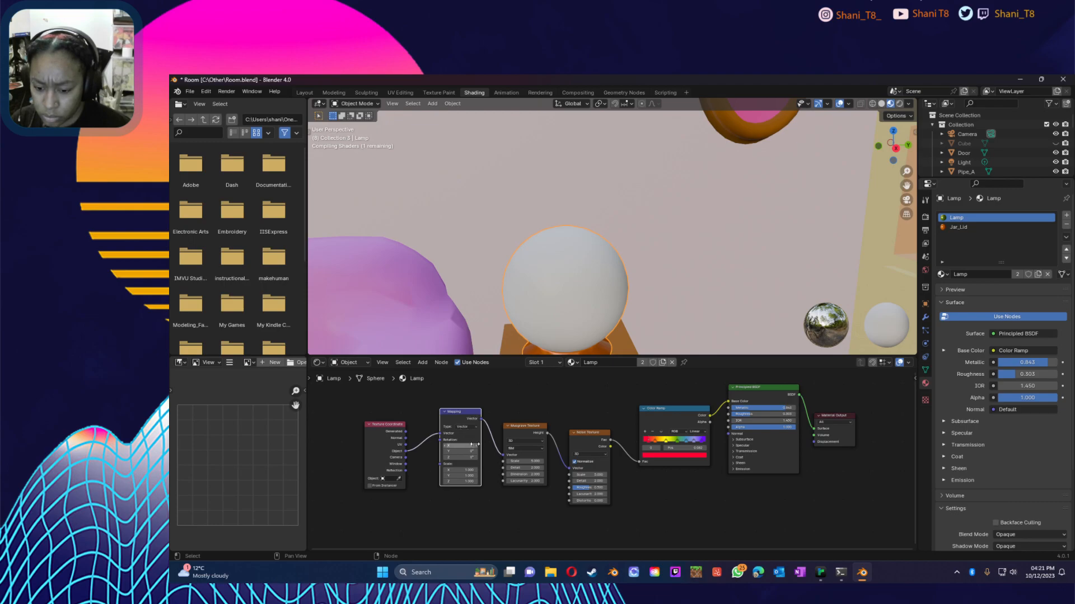
left_click(468, 427)
left_click(465, 433)
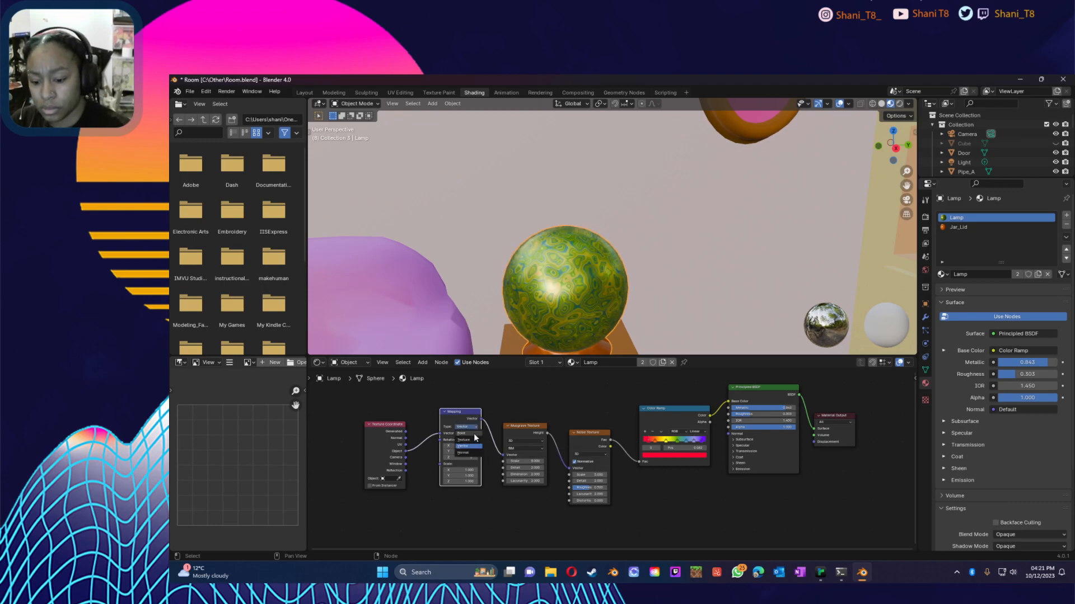
left_click(504, 494)
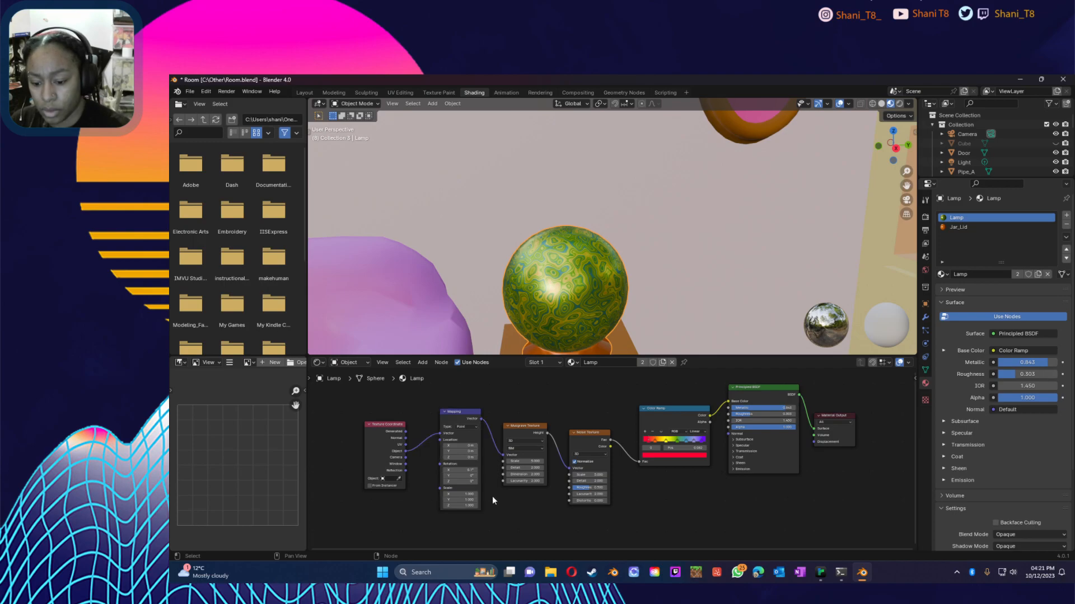
left_click(466, 427)
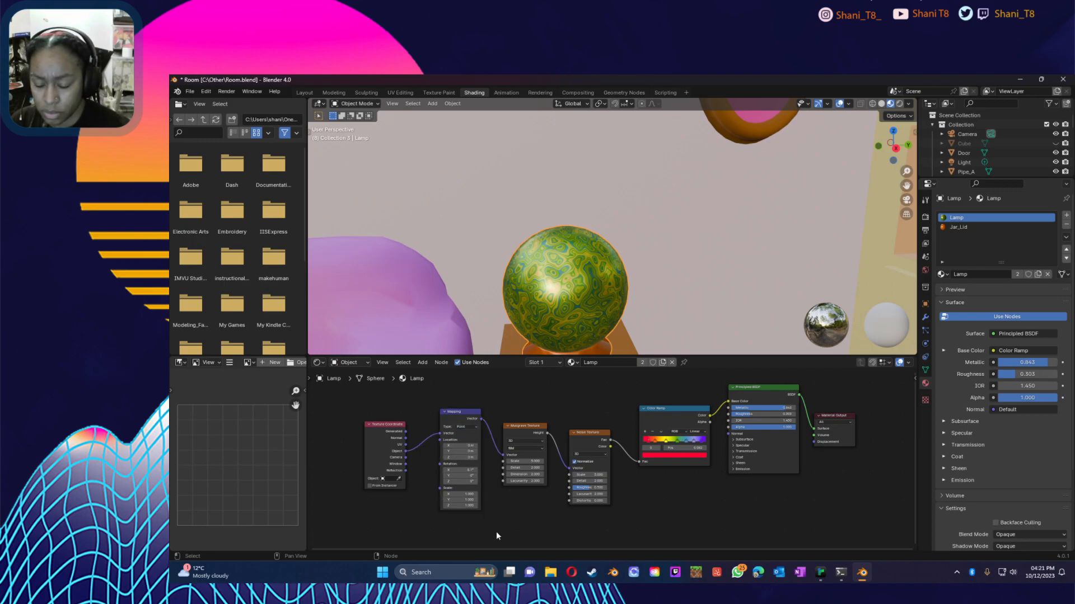
Step: Try rotating the Mapping node's texture around Y, and reset the Y rotation to 0
left_click_drag(459, 475, 470, 476)
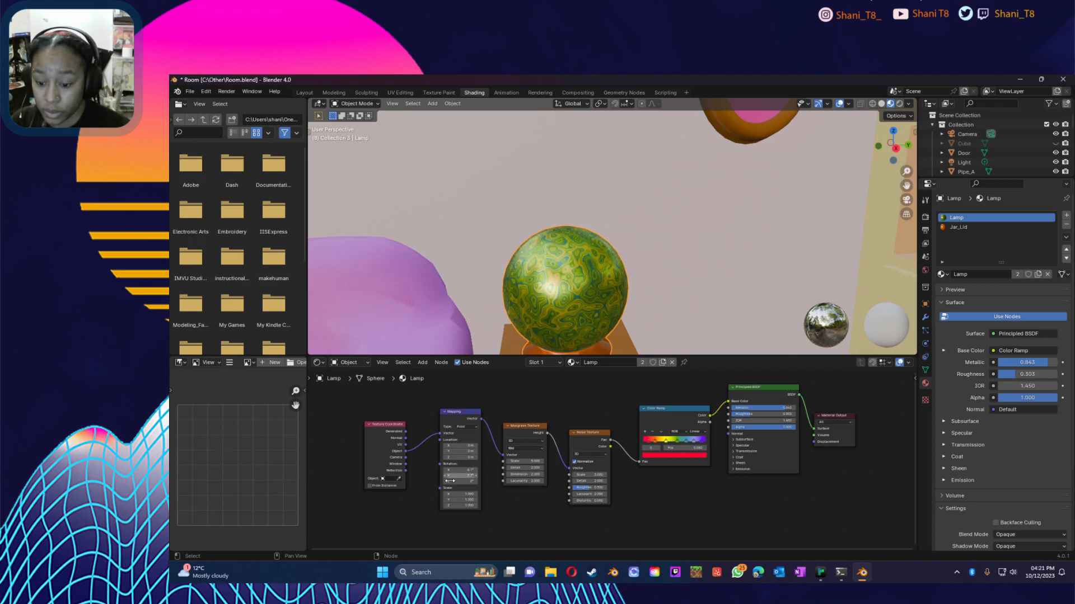
left_click(469, 476)
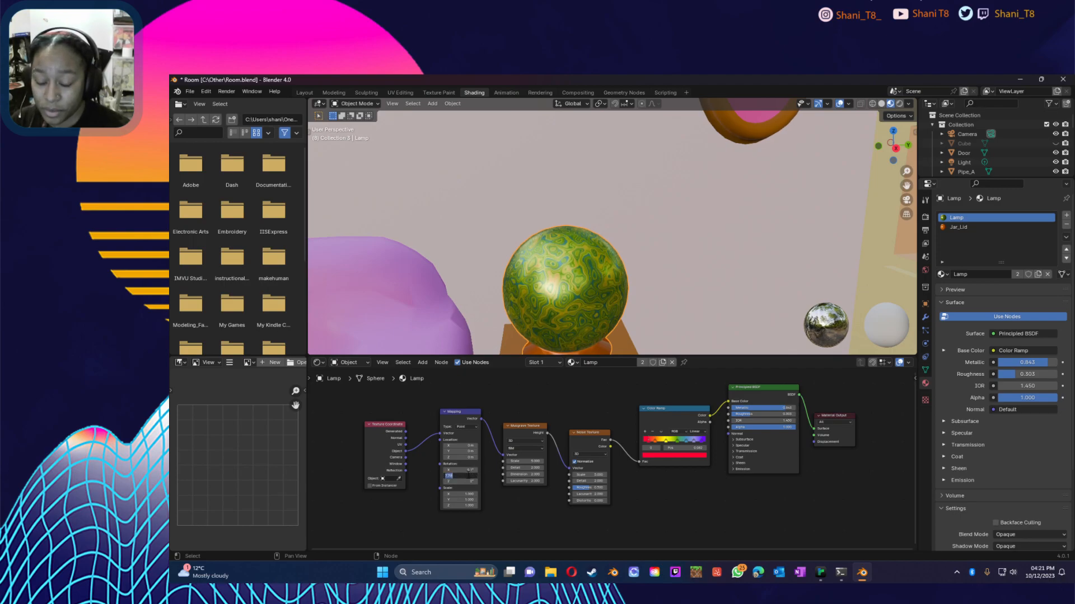
type("0")
key("Return")
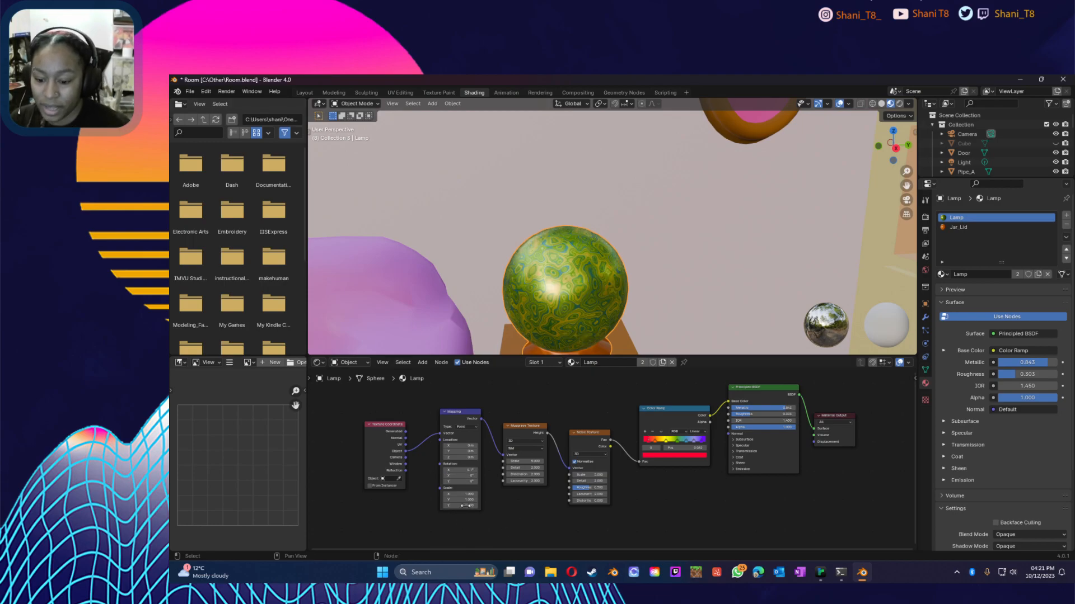
Step: Shift the Mapping node's Y location and try stretching the texture with widely different Y scale values
mouse_move(456, 451)
left_mouse_down()
mouse_move(490, 451)
mouse_move(456, 450)
left_mouse_up()
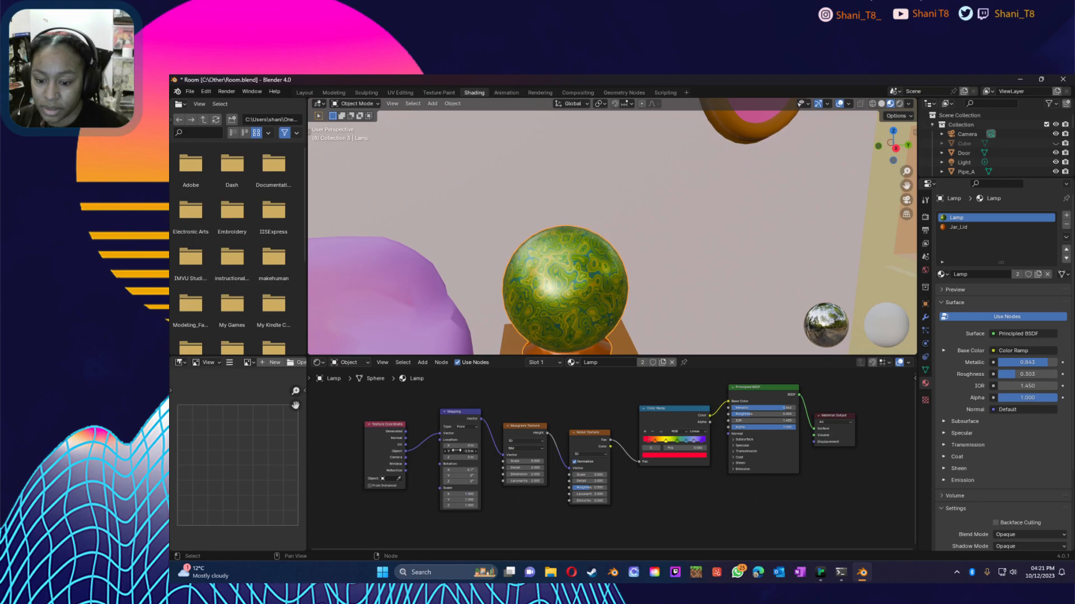
left_click(468, 453)
left_click(463, 500)
left_click_drag(463, 500, 493, 499)
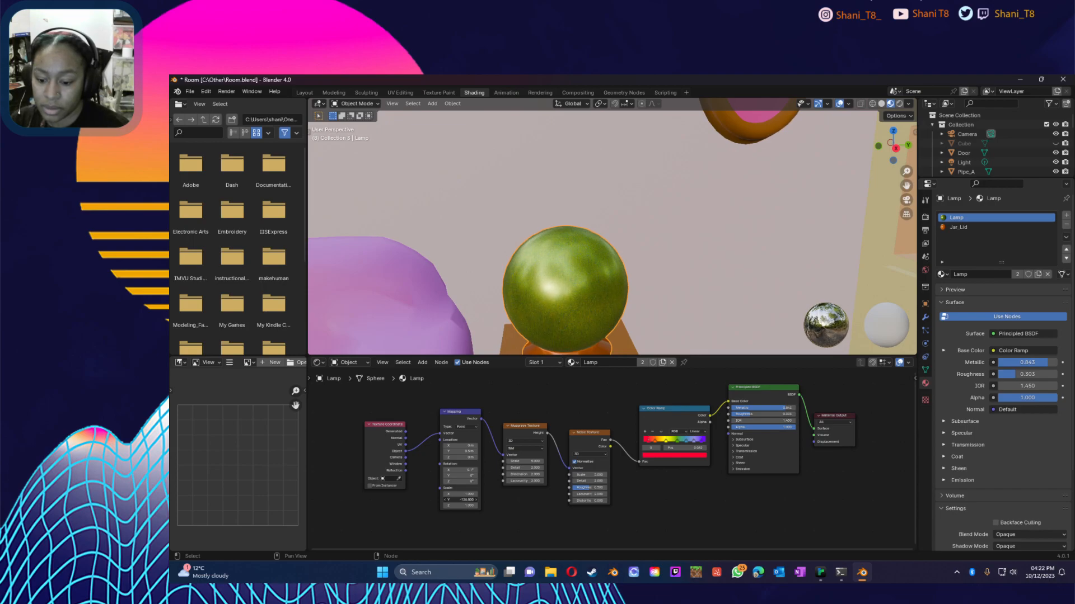
left_click_drag(493, 500, 494, 510)
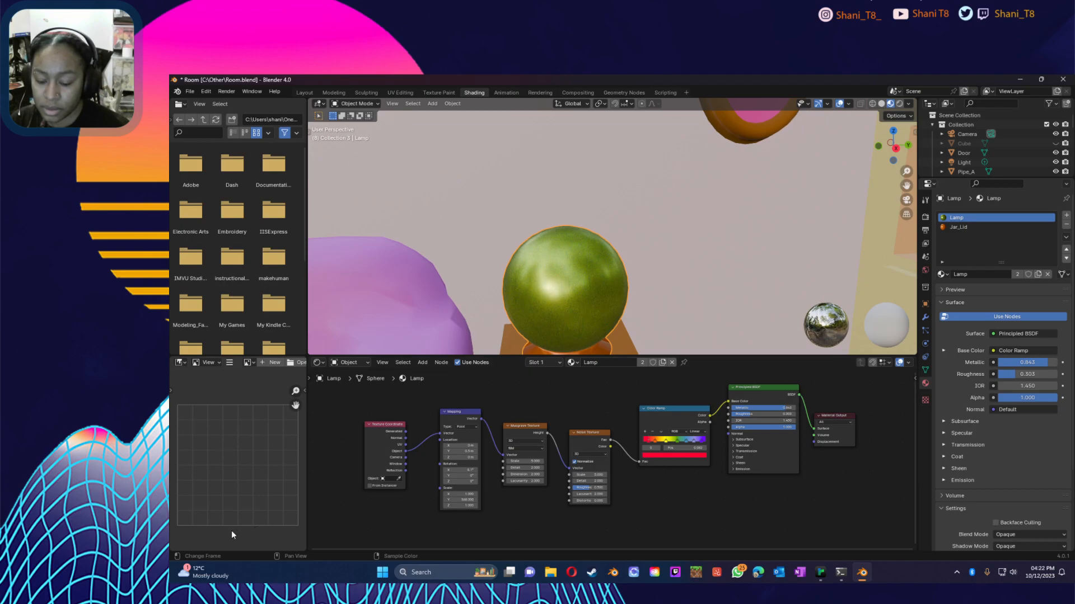
Step: Try a small Y scale on the Mapping node, and return the Y scale to 1
left_click(469, 500)
type("0")
left_click(499, 510)
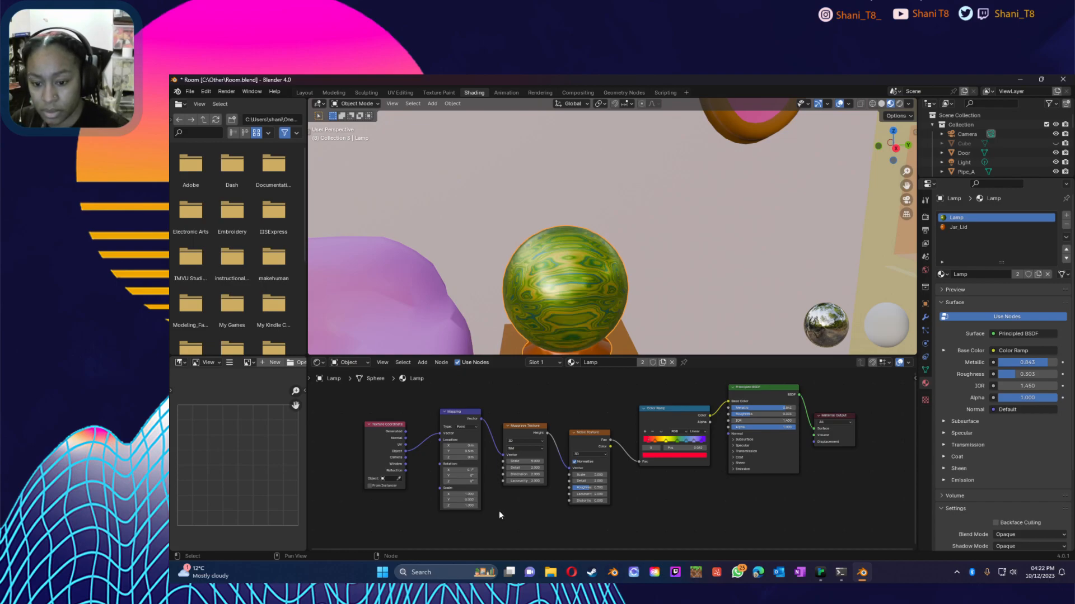
left_click(464, 500)
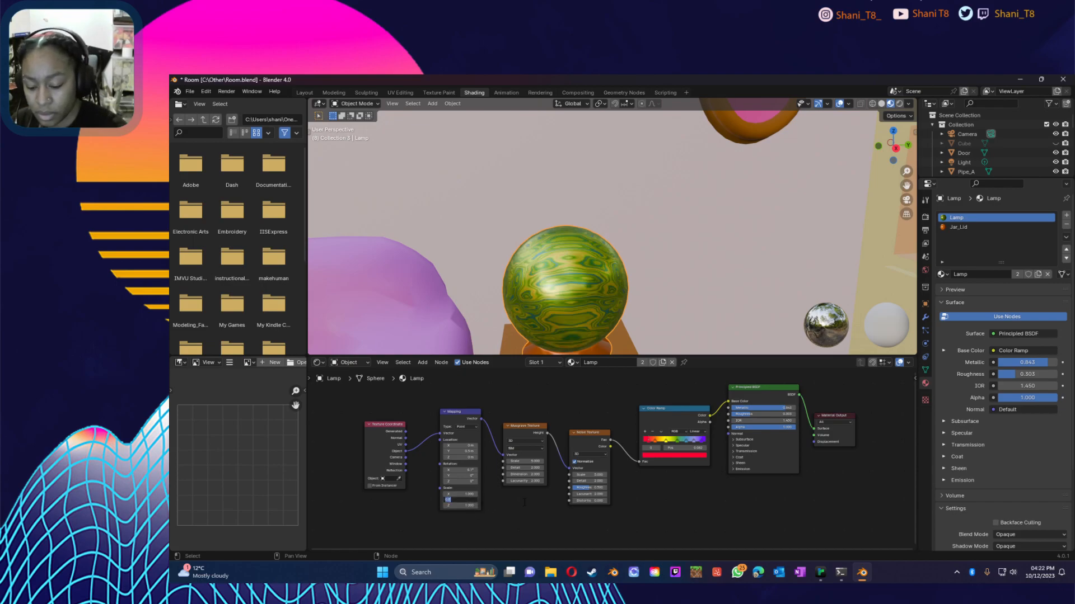
type("1")
key("Return")
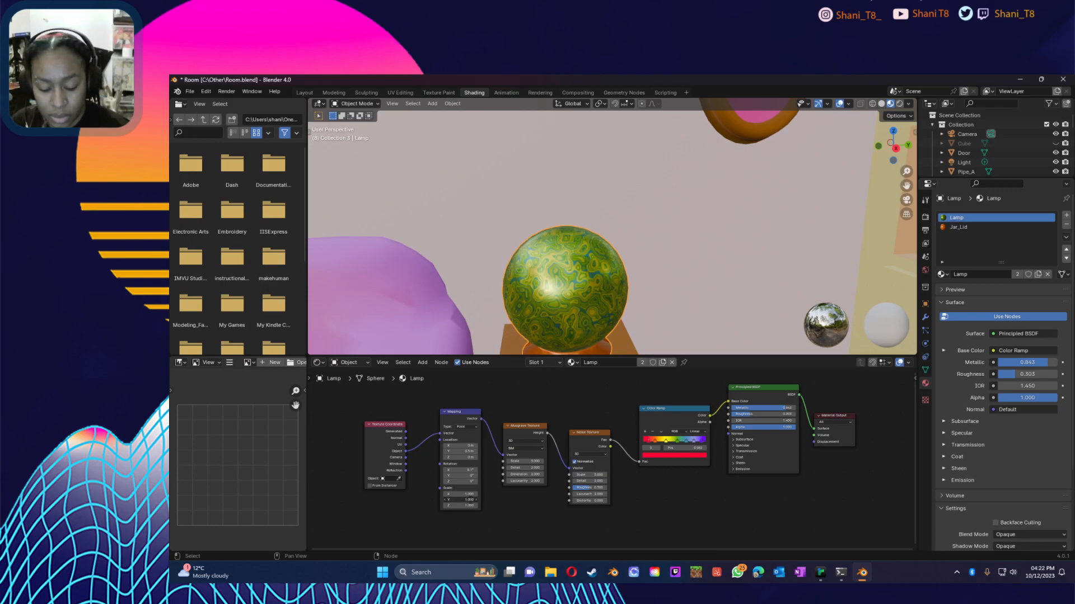
Step: Set the Mapping node's Y scale to 0.9 and its Z scale to 0.5
left_click(471, 499)
type("0")
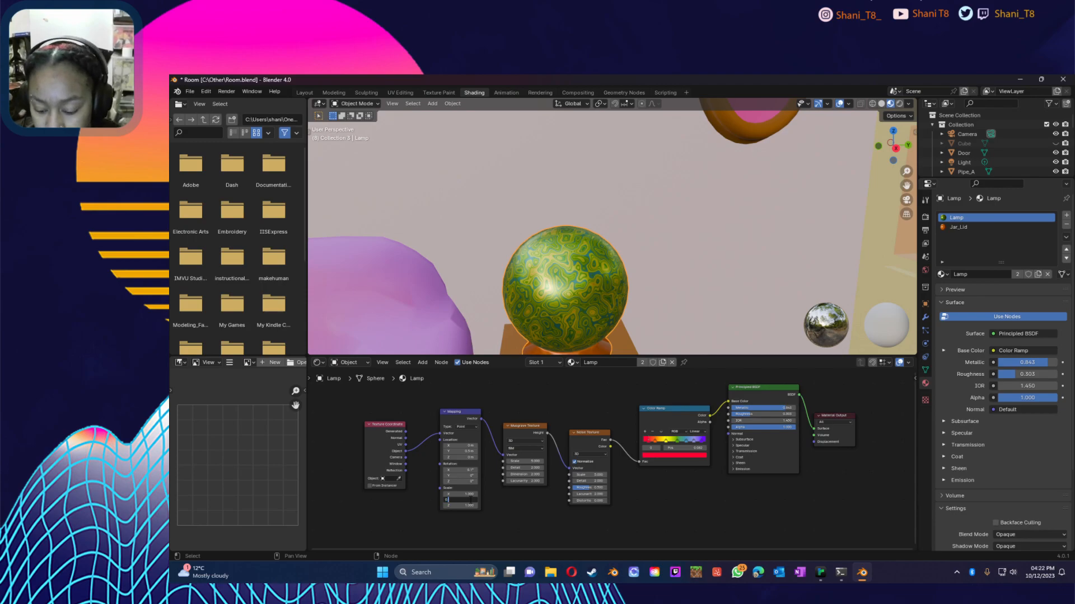
type(".9")
key("Tab")
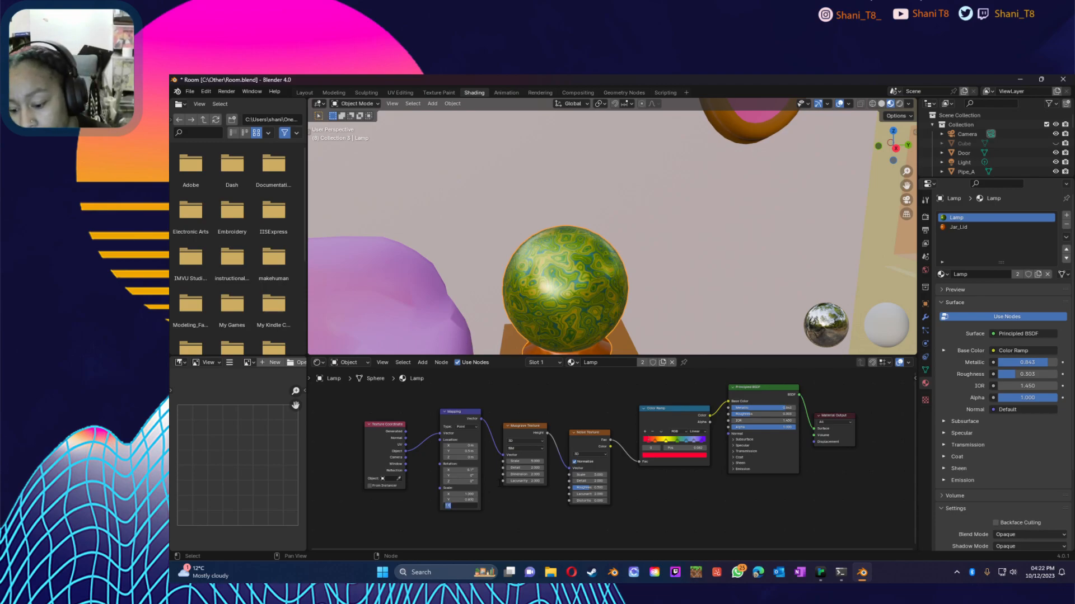
type("0")
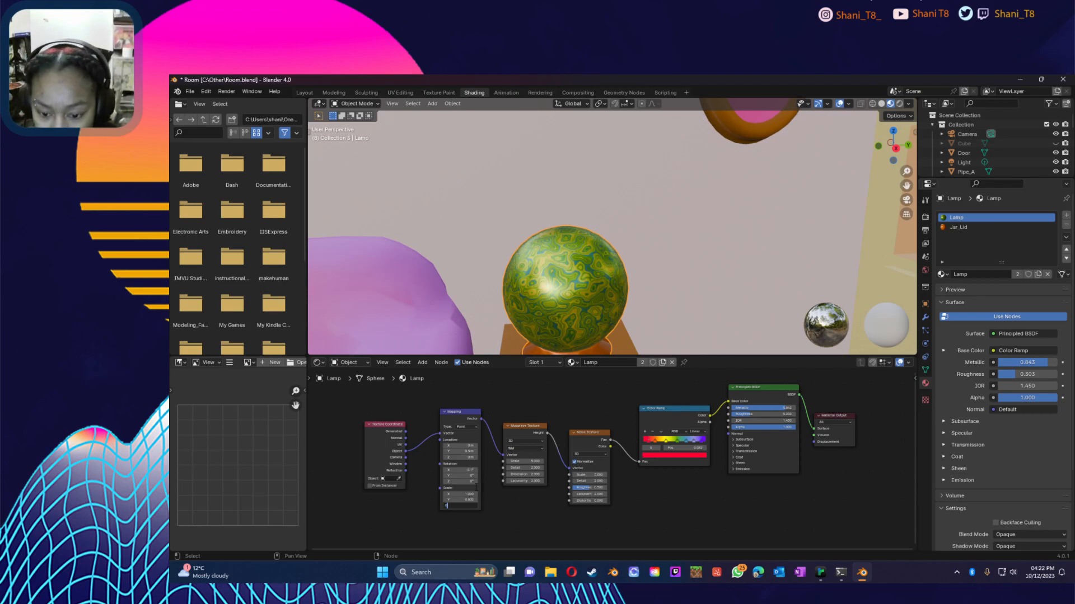
type(".5")
key("Tab")
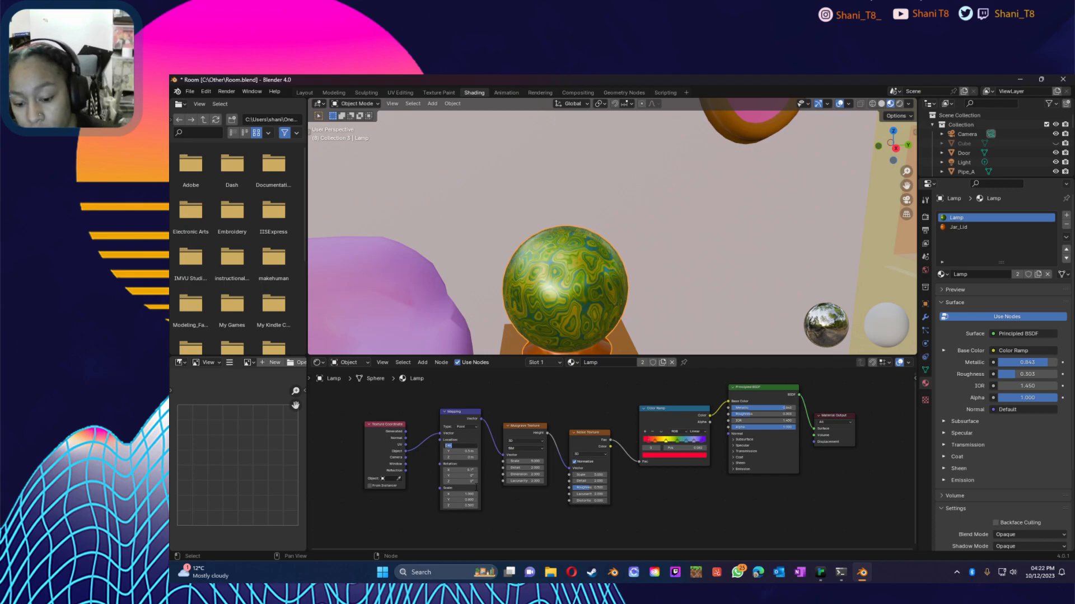
Step: Lower the Mapping node's X scale below 1, trying a few values to reshape the swirls
left_click(466, 494)
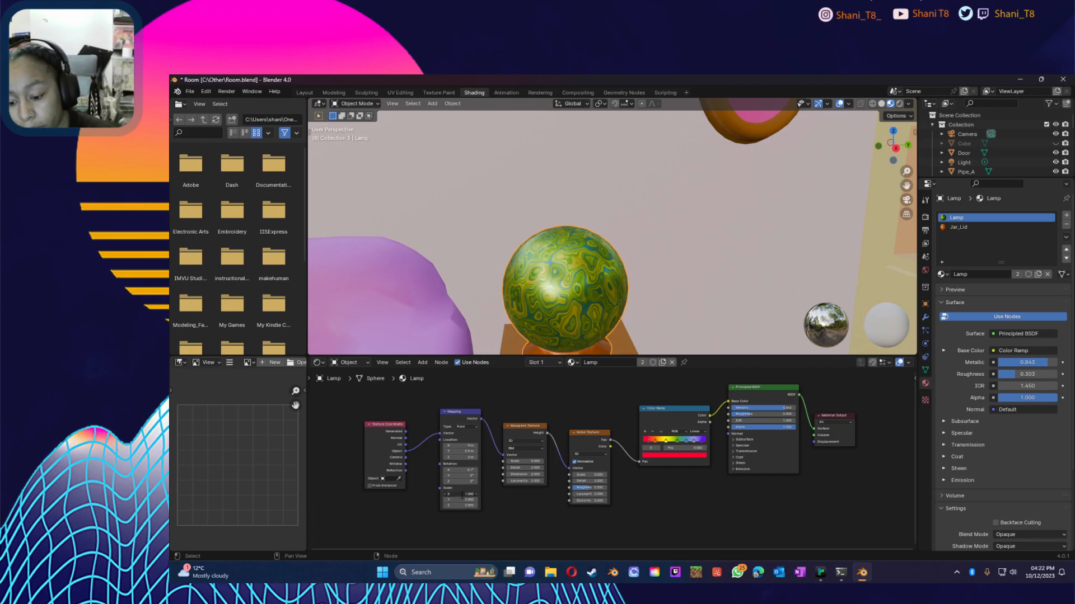
type("0")
key("Tab")
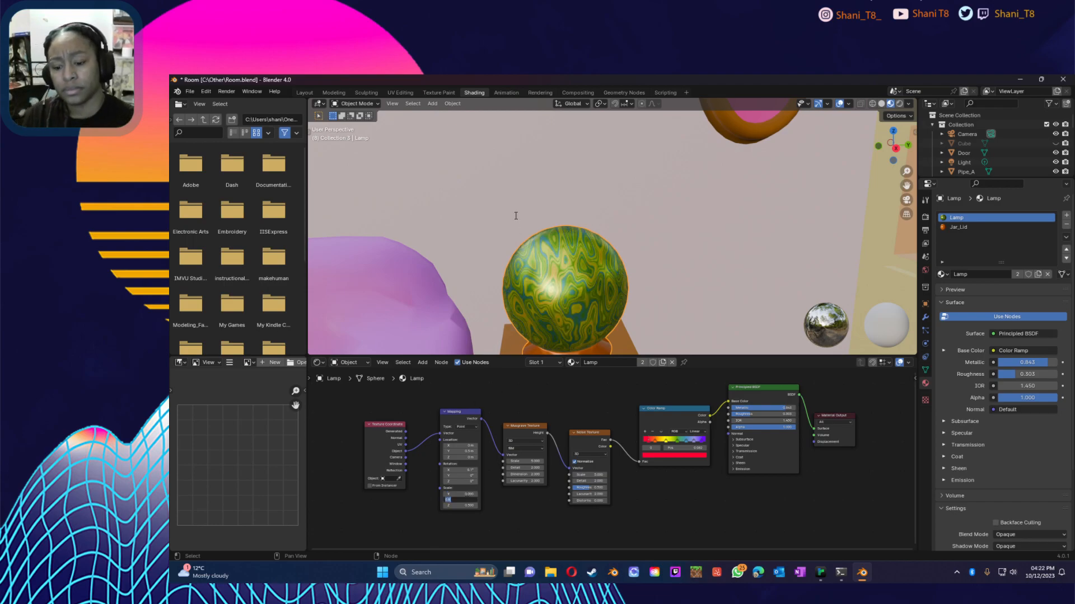
double_click(469, 494)
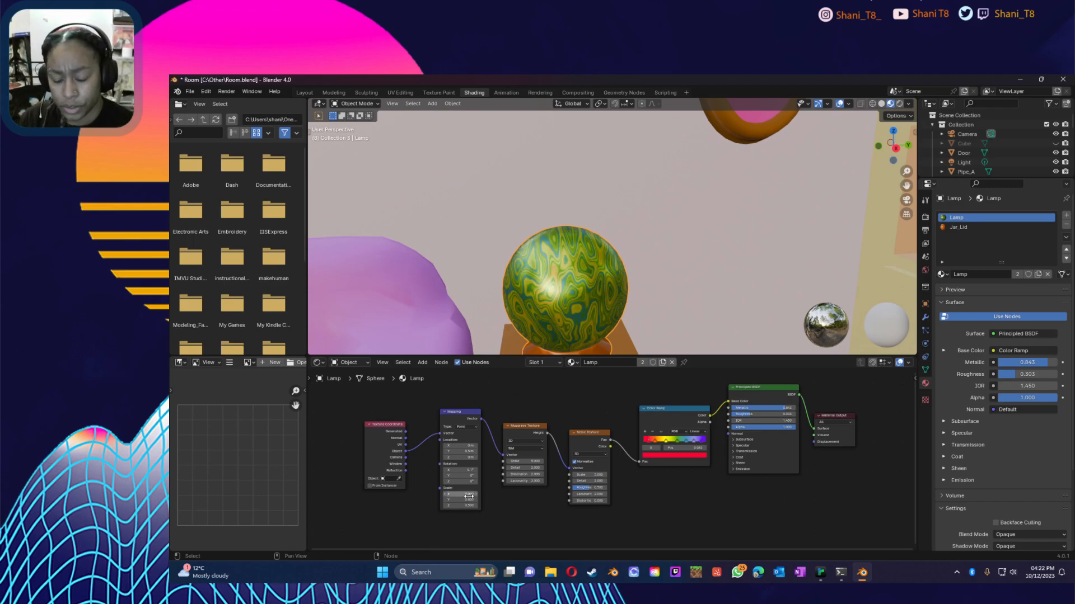
type("0")
key("Return")
left_click(456, 495)
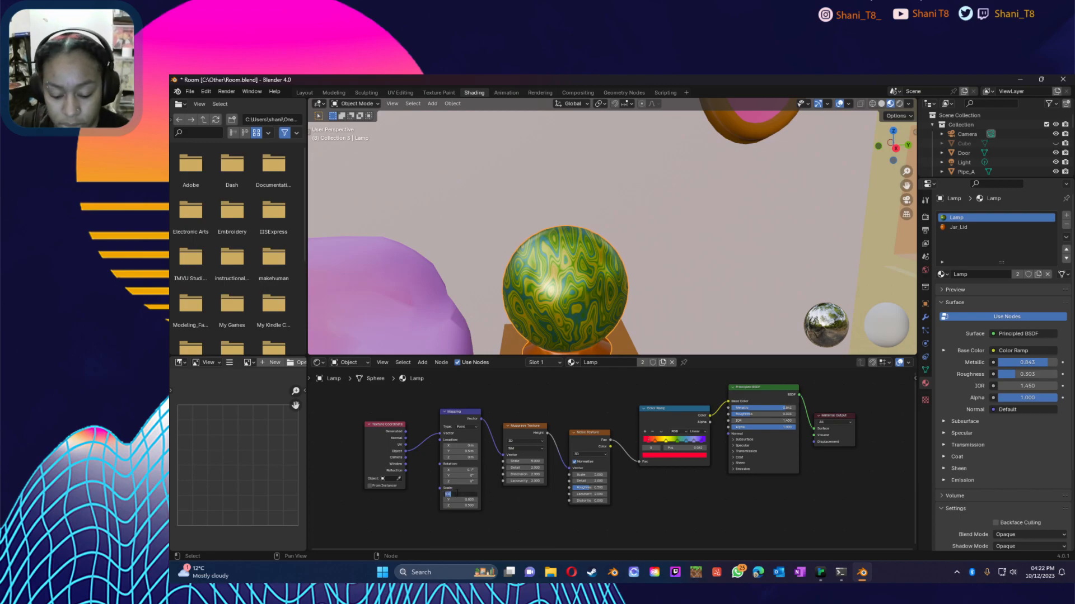
type("0")
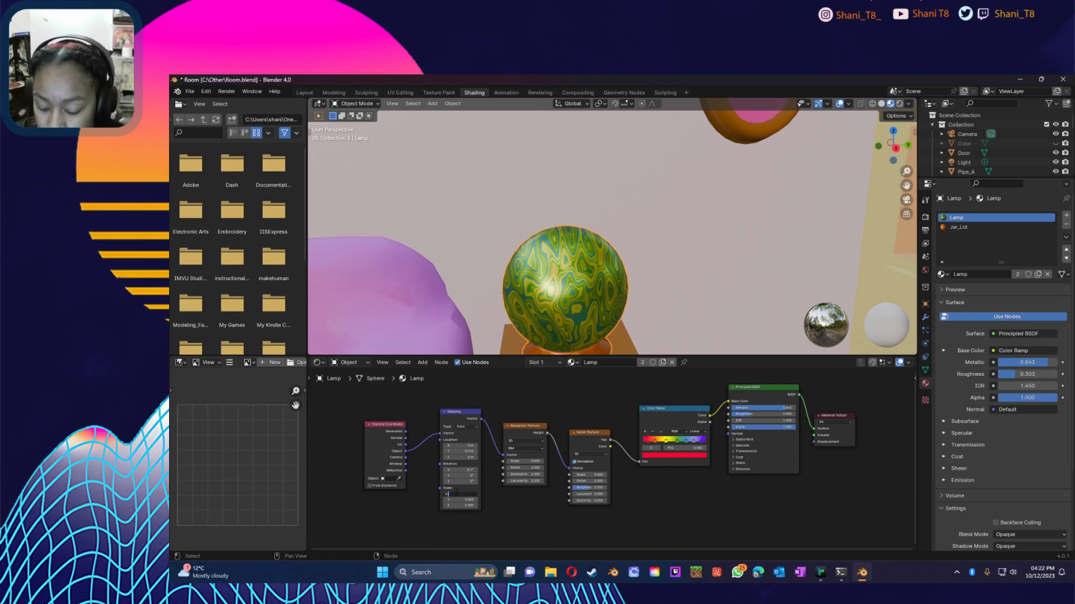
key("Tab")
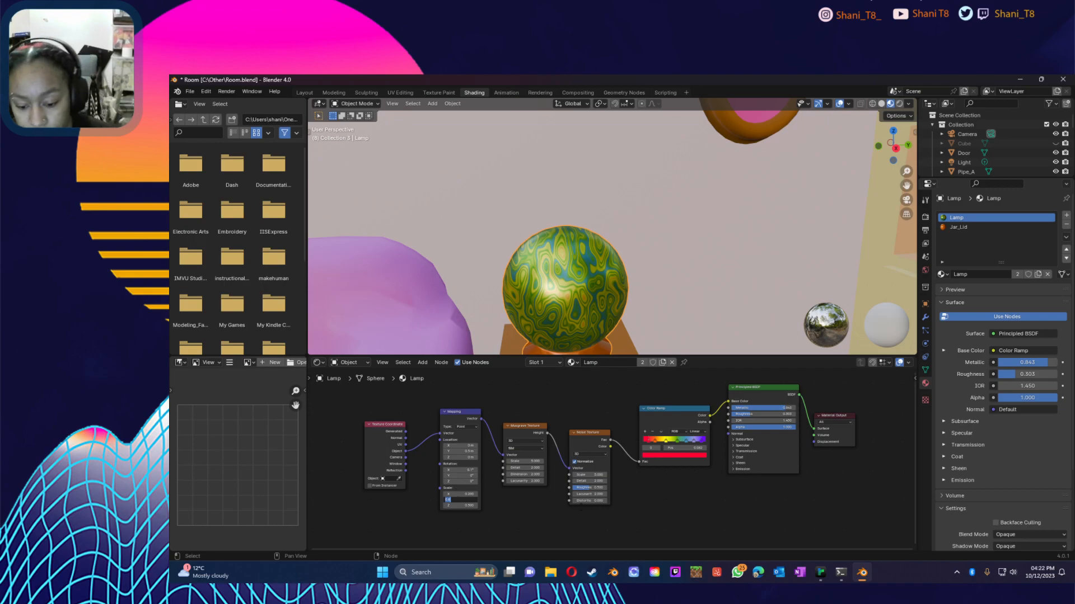
Step: Tune the Noise Texture node's Scale, Detail, Roughness and Lacunarity by eye to reshape the swirl pattern
left_click(583, 493)
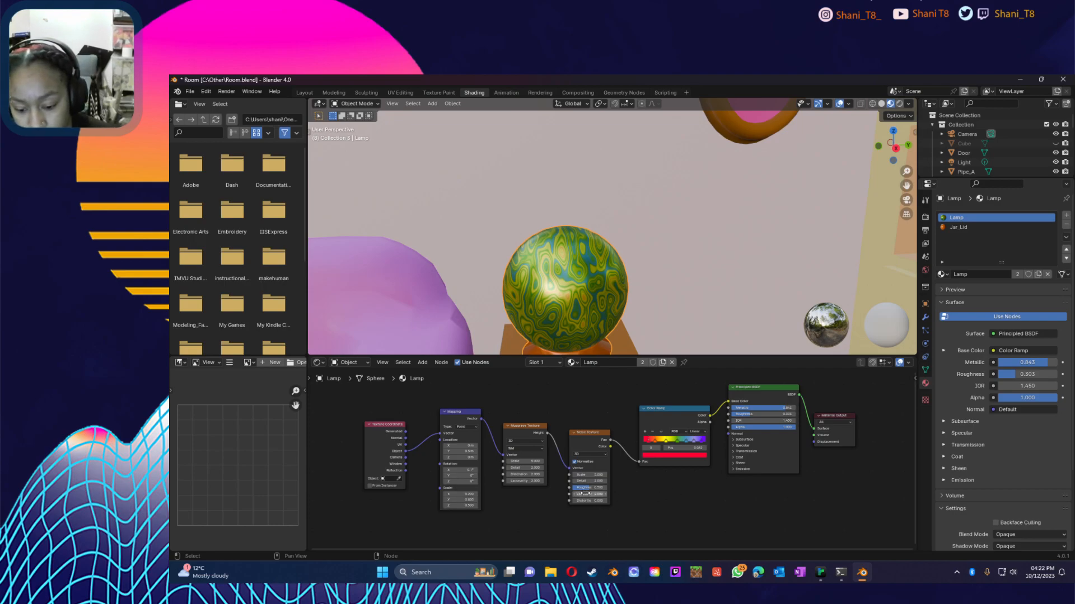
left_click_drag(588, 488, 623, 479)
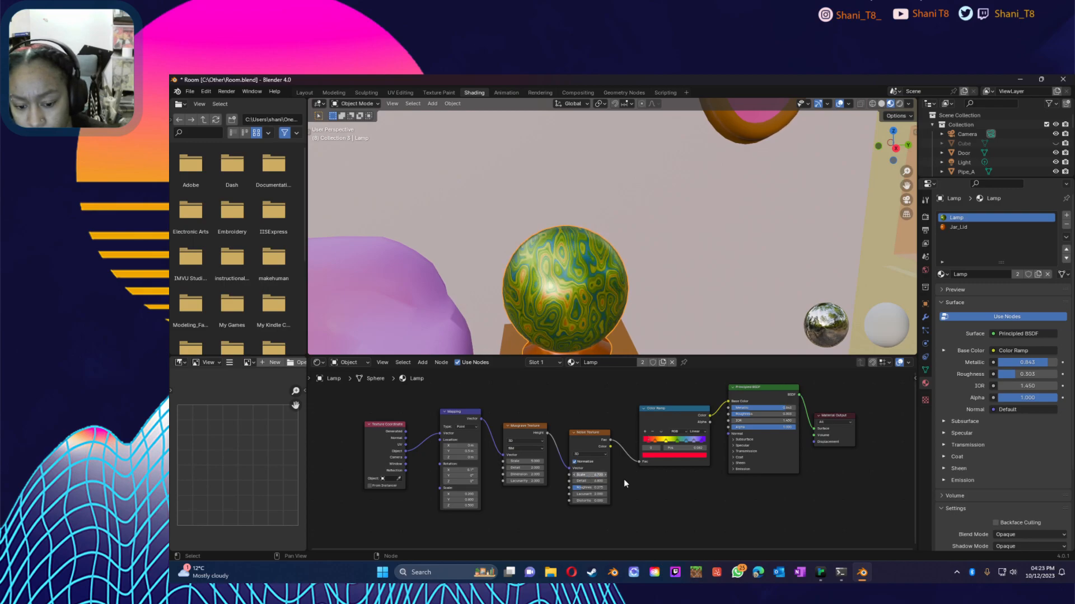
Step: Adjust the Color Ramp's yellow and orange stops to bring in more red, and delete the green stop
left_click(670, 441)
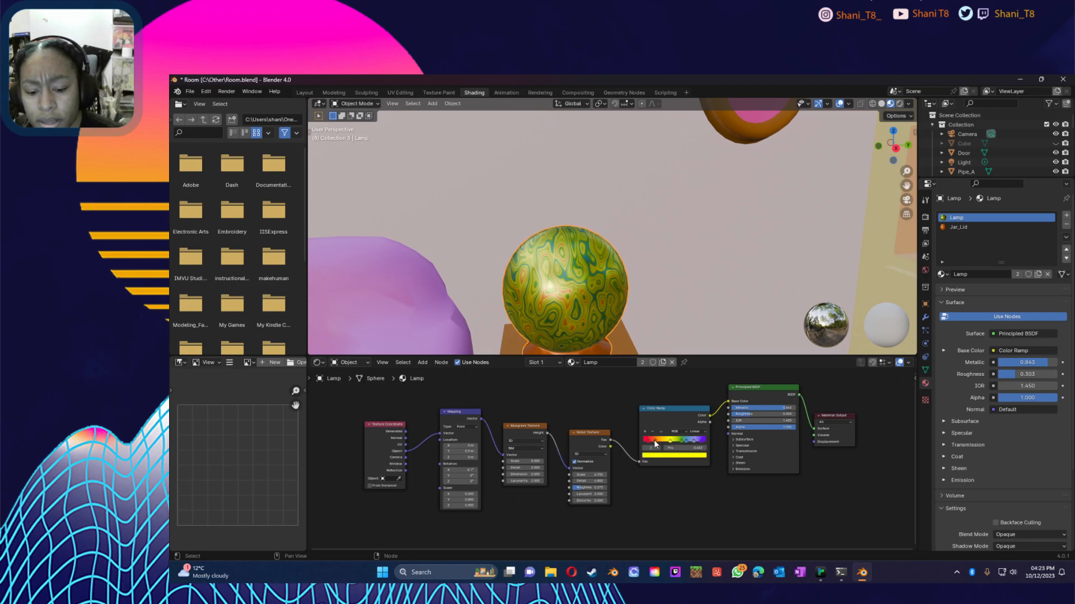
left_click(664, 441)
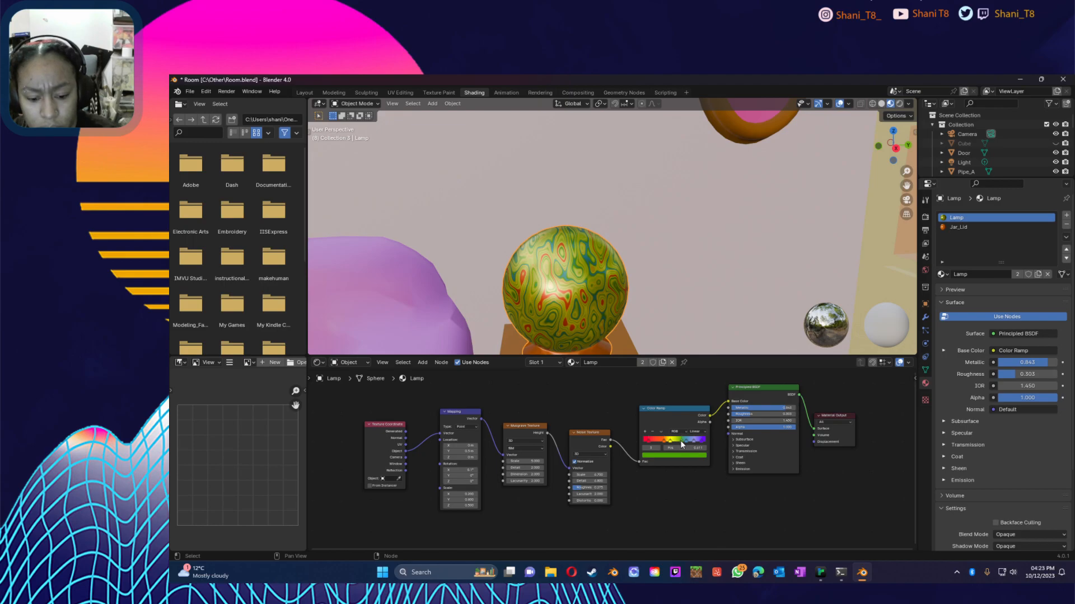
right_click(680, 441)
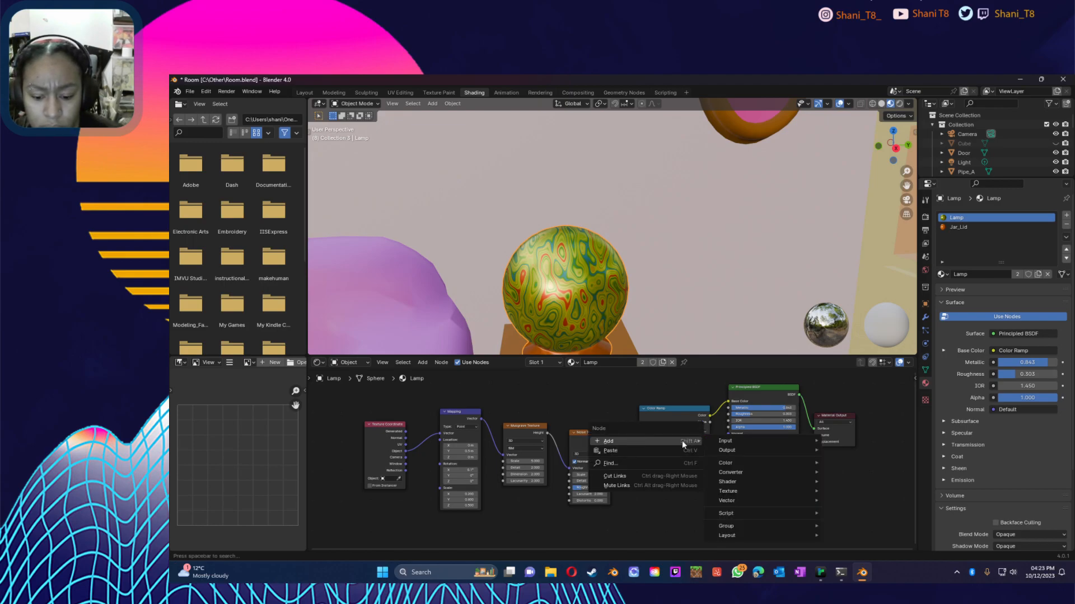
left_click(653, 432)
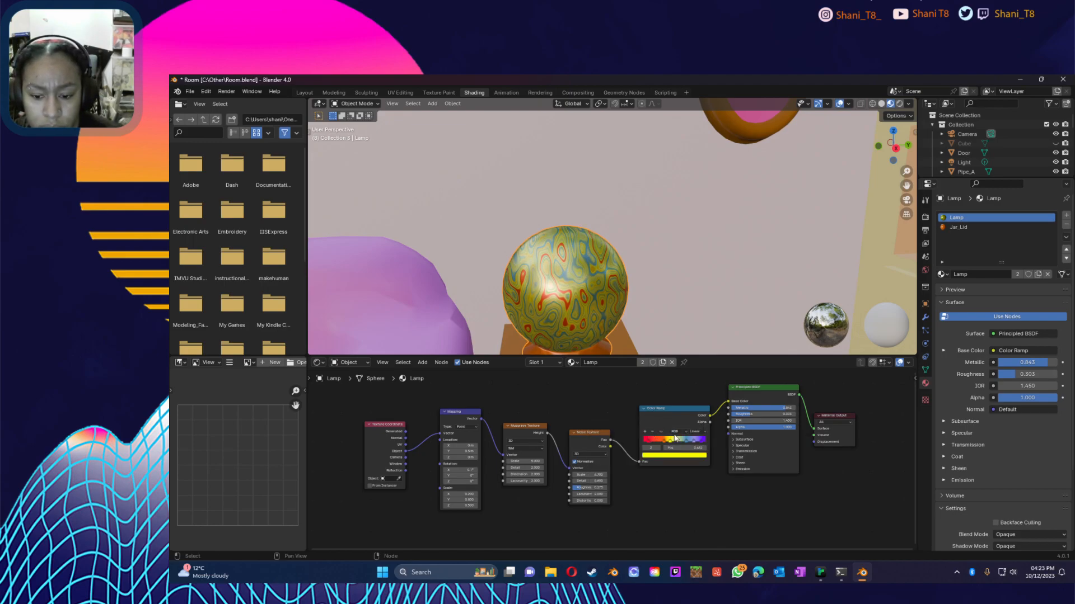
Step: Reposition the Color Ramp's remaining yellow, orange and blue stops to balance the swirl colours
mouse_move(669, 444)
left_mouse_down()
mouse_move(680, 445)
mouse_move(669, 448)
left_mouse_up()
left_click(664, 441)
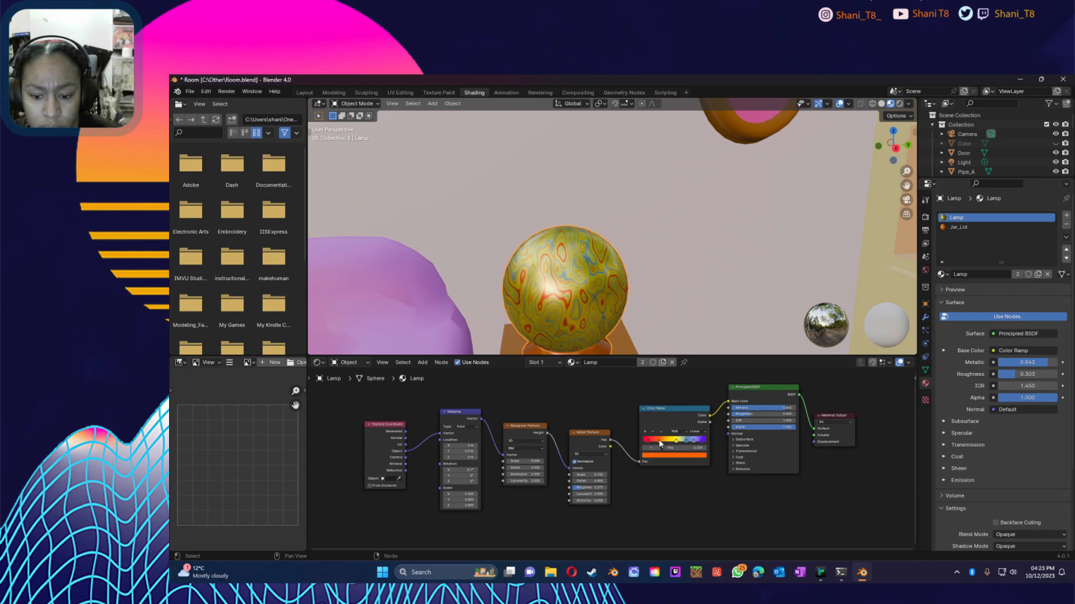
left_click(695, 443)
left_click(690, 442)
left_click_drag(676, 441, 699, 443)
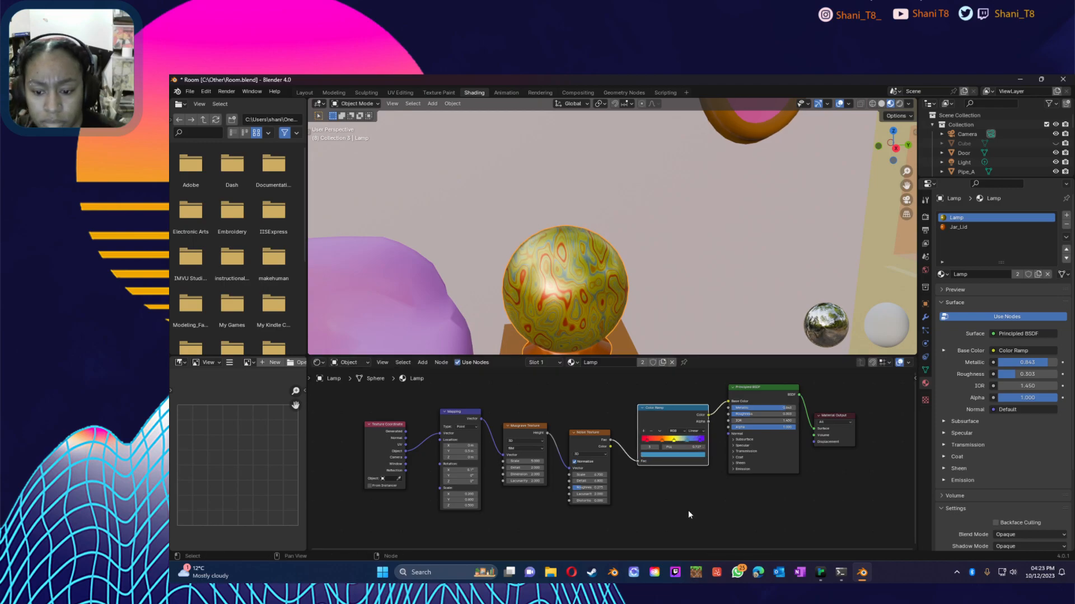
left_click(688, 510)
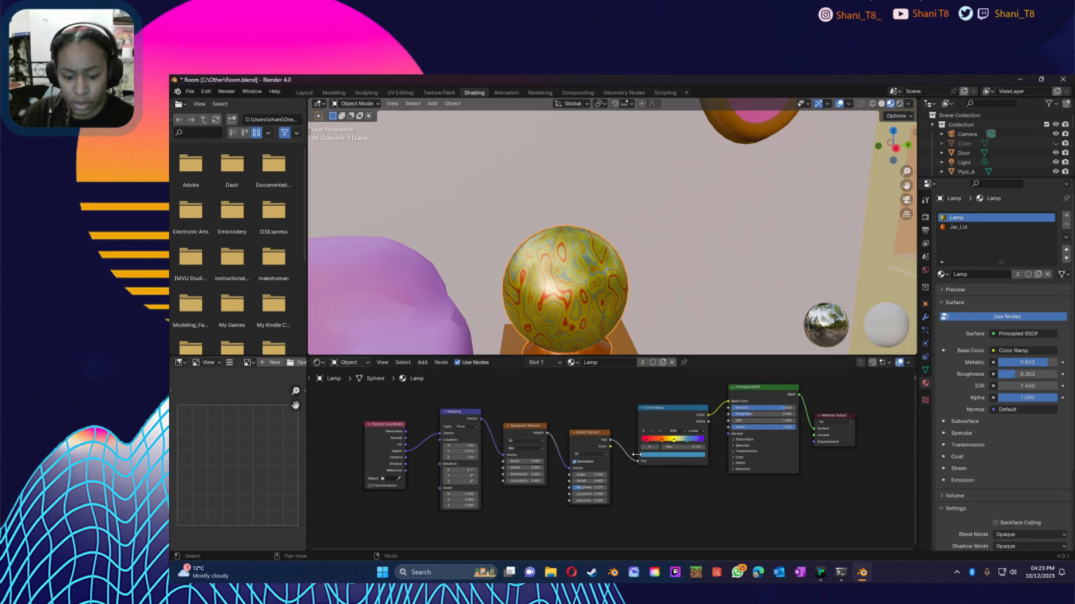
Step: Adjust the Noise Texture's Distortion by eye and set its Lacunarity to 1
mouse_move(591, 502)
left_mouse_down()
mouse_move(660, 502)
mouse_move(603, 502)
left_mouse_up()
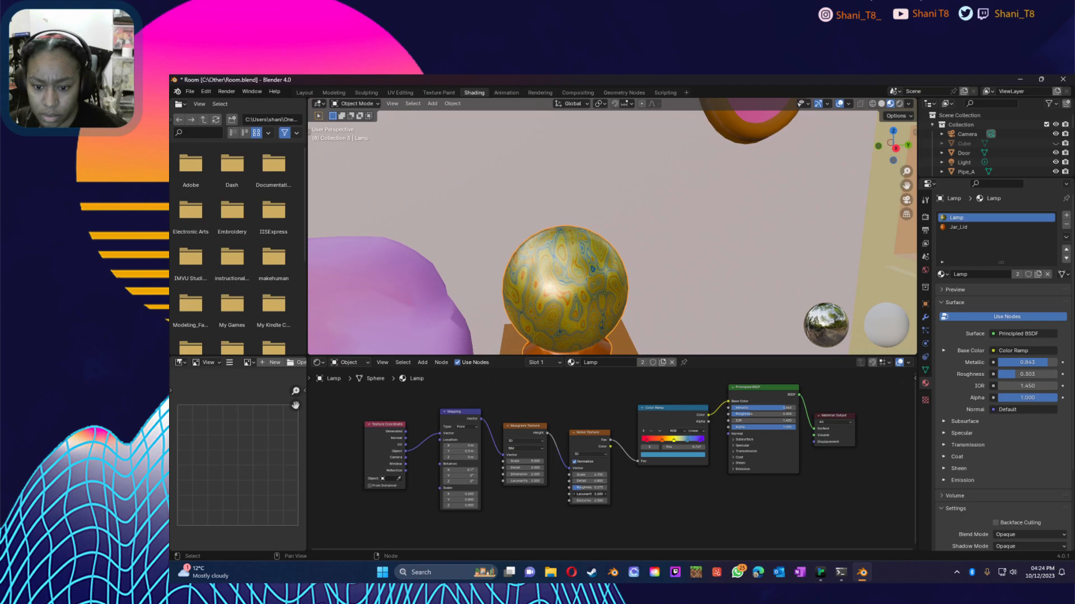
left_click(589, 494)
type("1")
key("Tab")
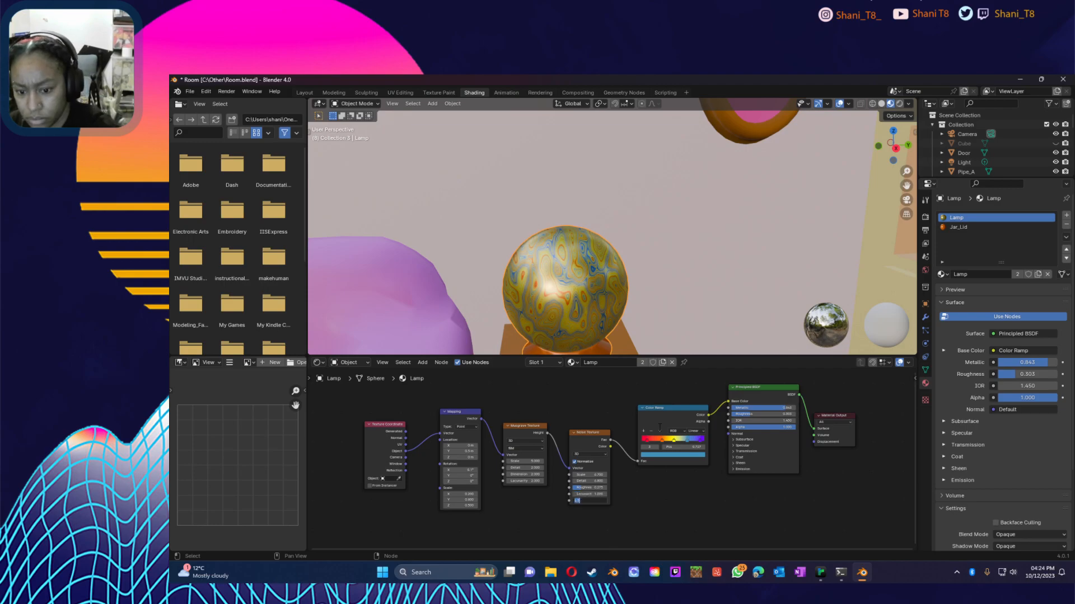
key("Return")
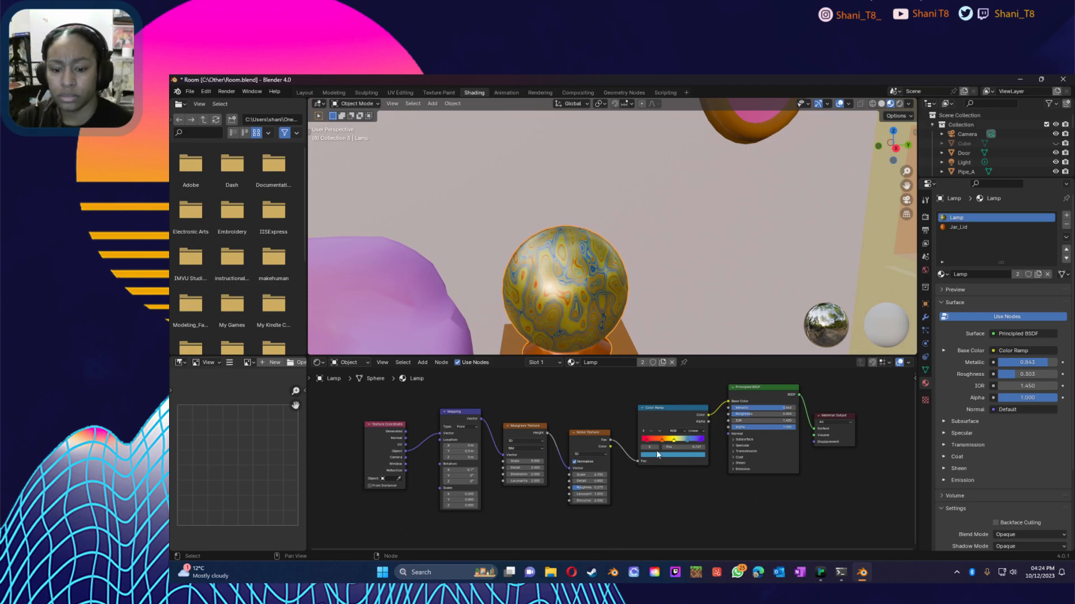
Step: Examine the lamp's swirl material from a distance within the whole room scene
right_click(518, 310)
mouse_move(522, 270)
middle_mouse_down()
mouse_move(543, 273)
mouse_move(502, 274)
mouse_move(510, 268)
middle_mouse_up()
scroll(526, 277, "down", 13)
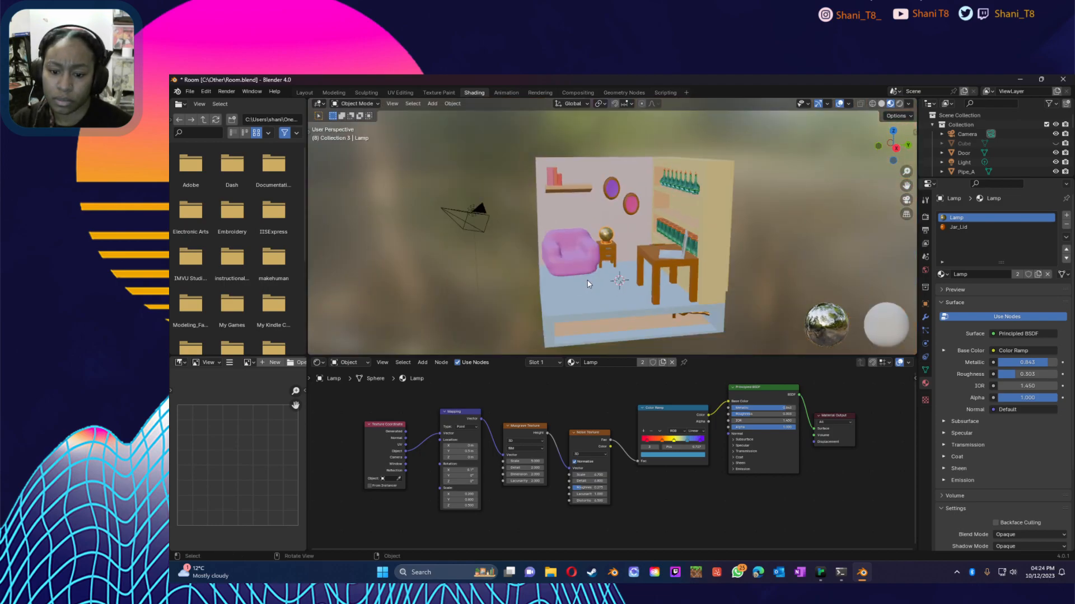
scroll(587, 284, "up", 8)
scroll(589, 285, "down", 2)
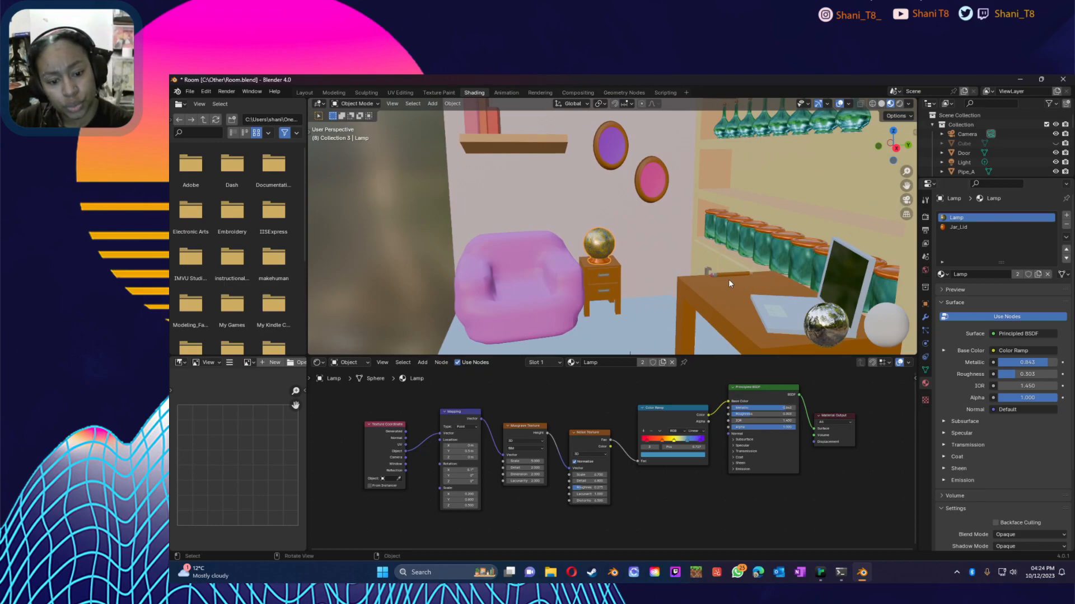
scroll(731, 280, "up", 4)
middle_click_drag(761, 284, 691, 212)
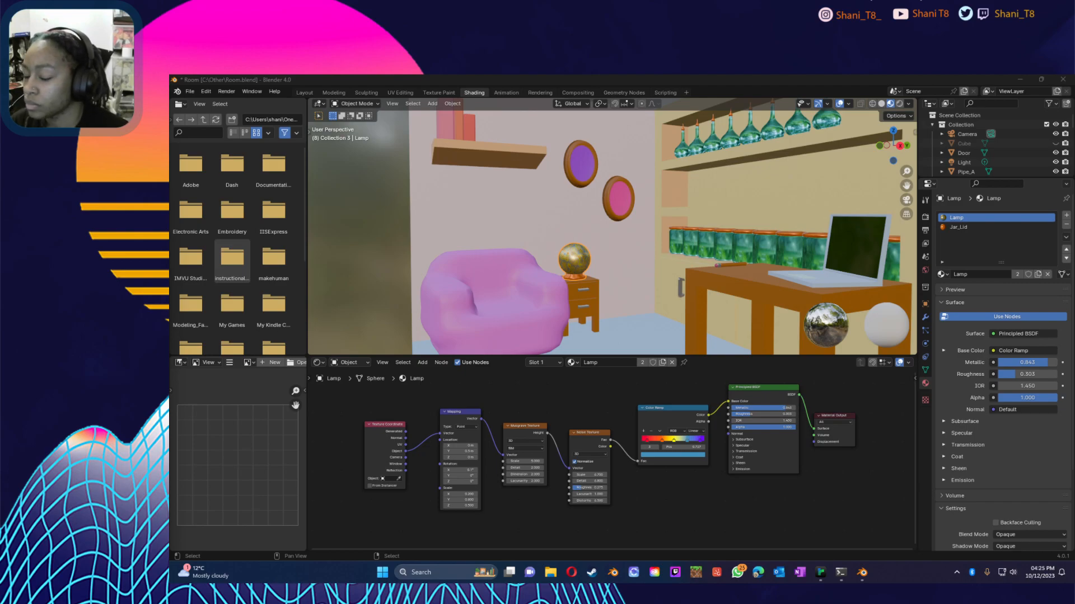
Step: Select the cabinet door and add a Bump node to its Guild material, linking its Normal output to the Principled BSDF's Base Color
left_click(676, 486)
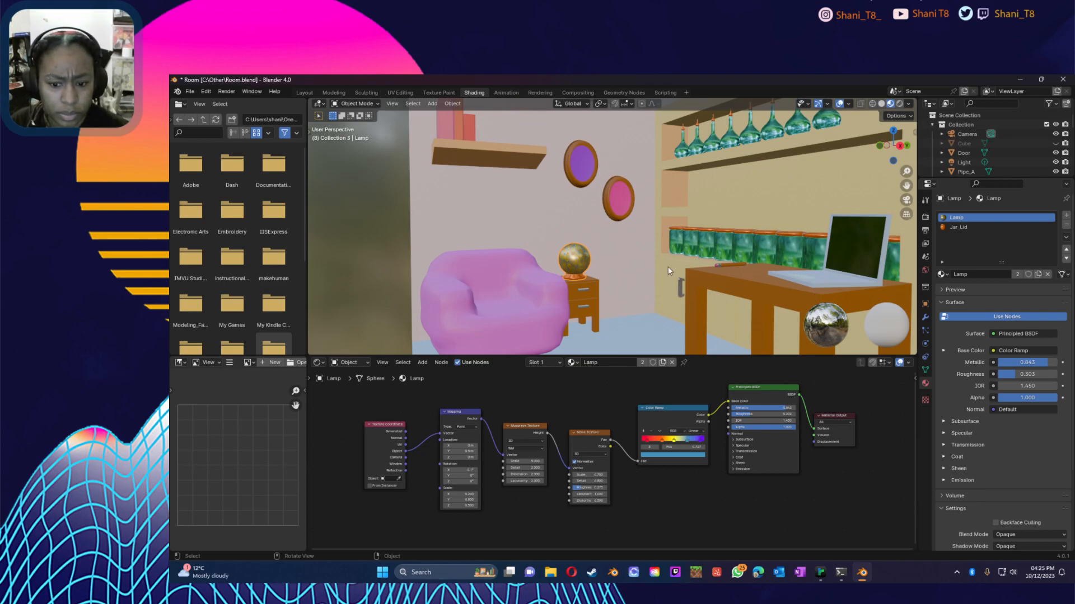
left_click(683, 286)
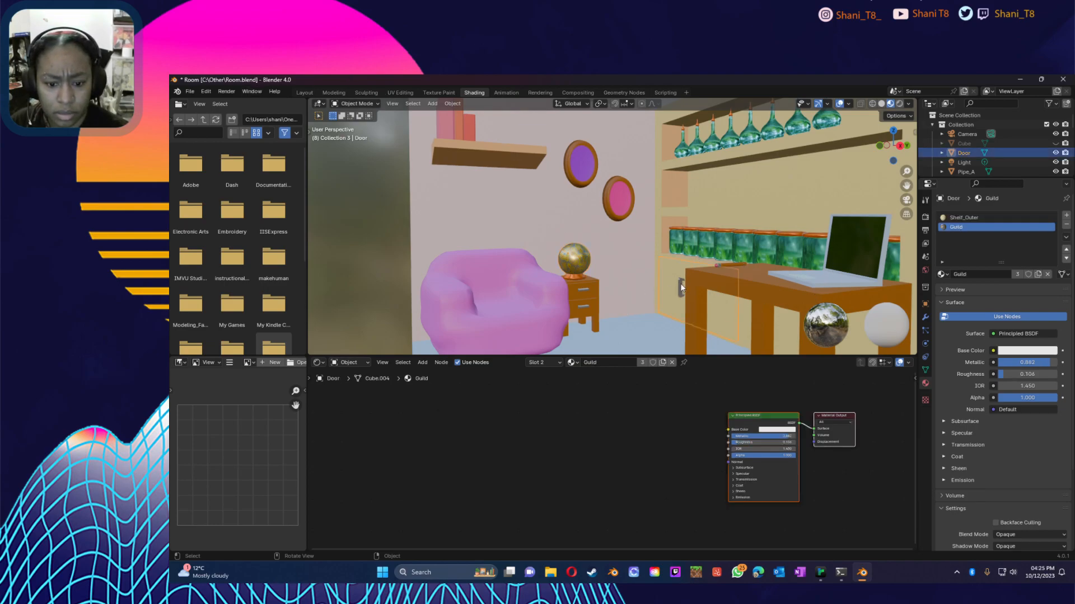
left_click(609, 452)
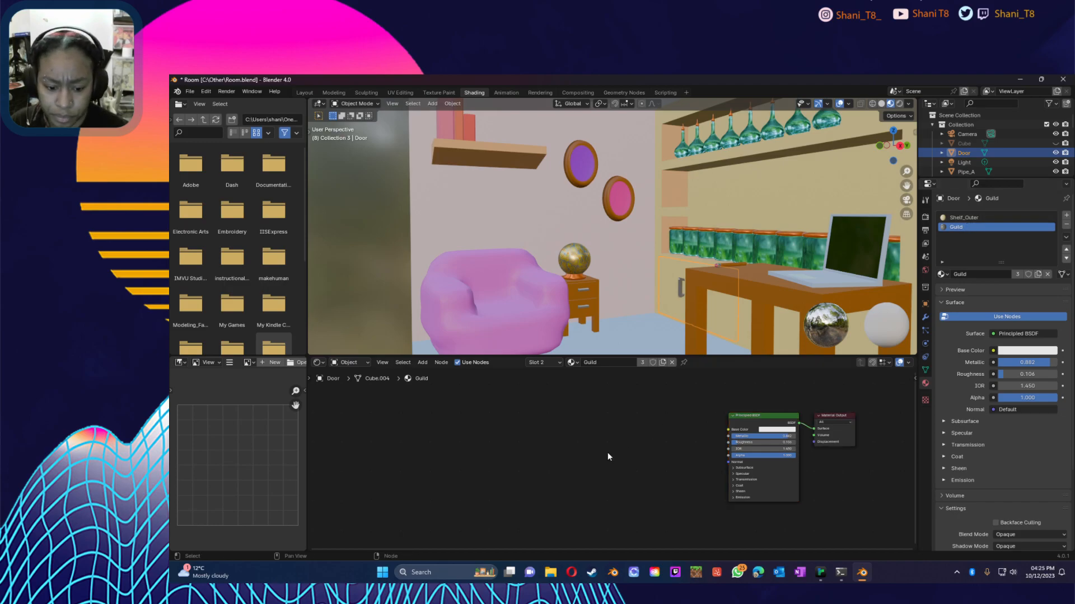
right_click(609, 454)
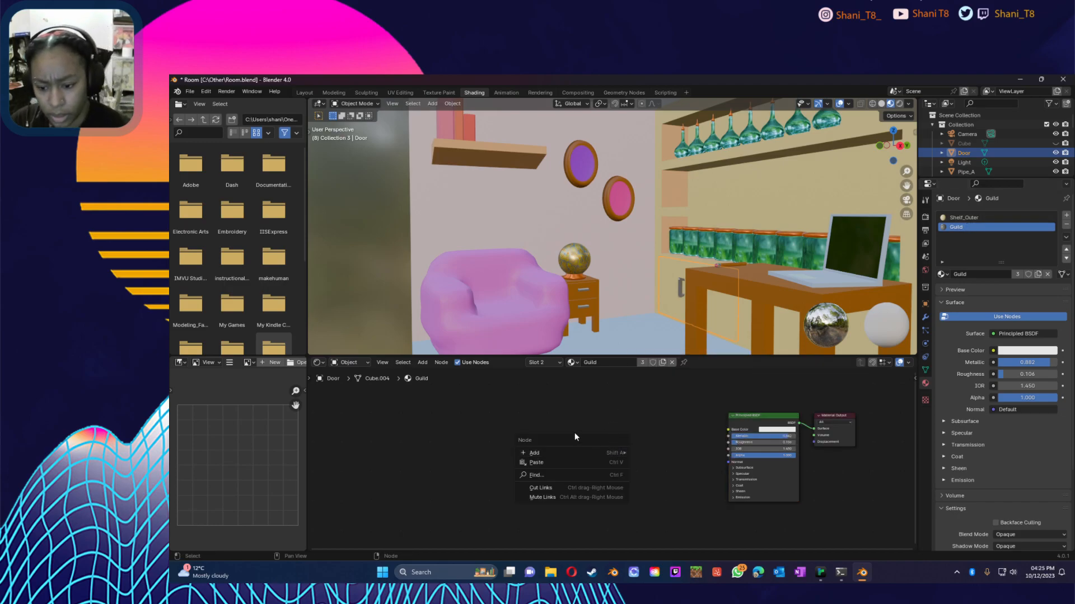
left_click(425, 363)
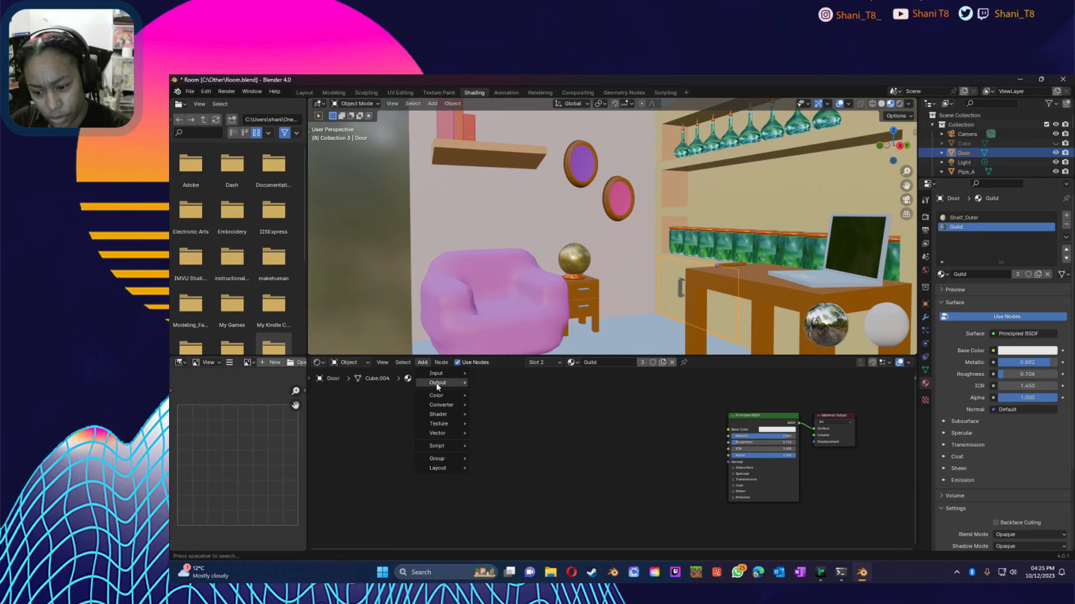
mouse_move(443, 395)
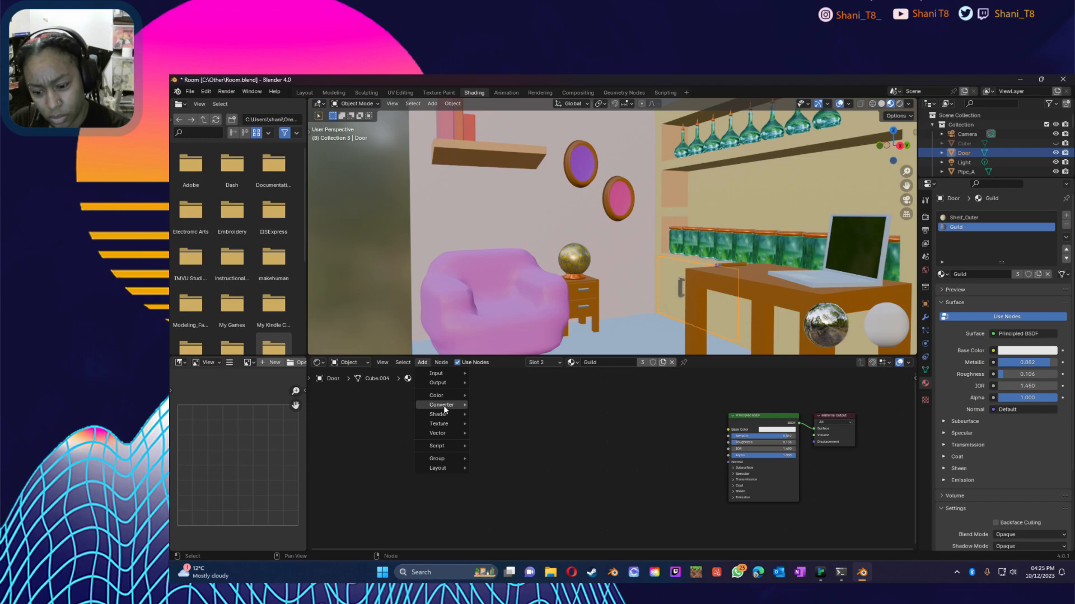
mouse_move(444, 415)
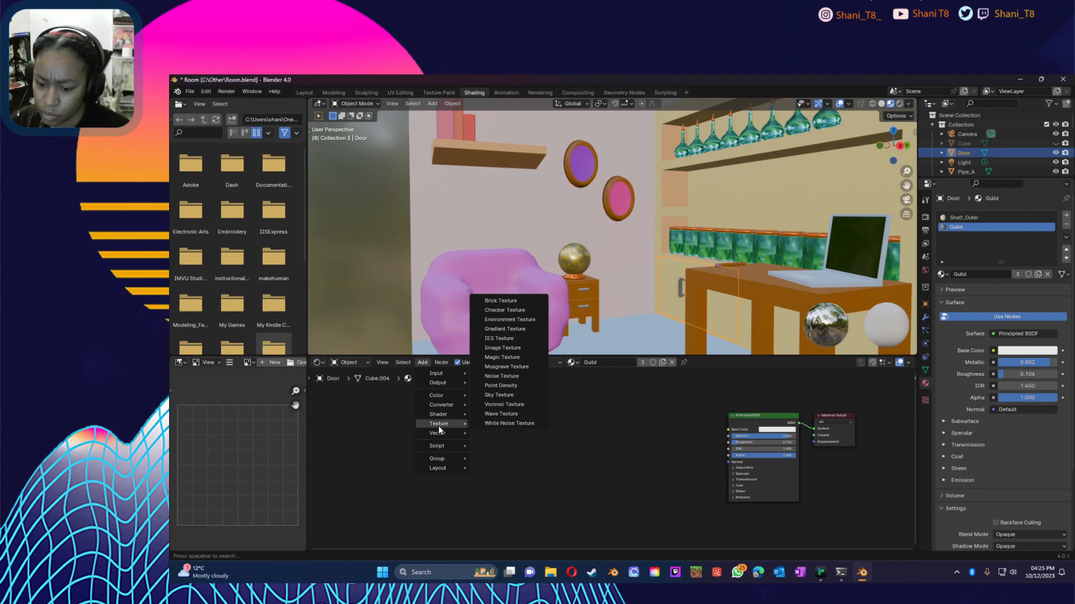
mouse_move(439, 436)
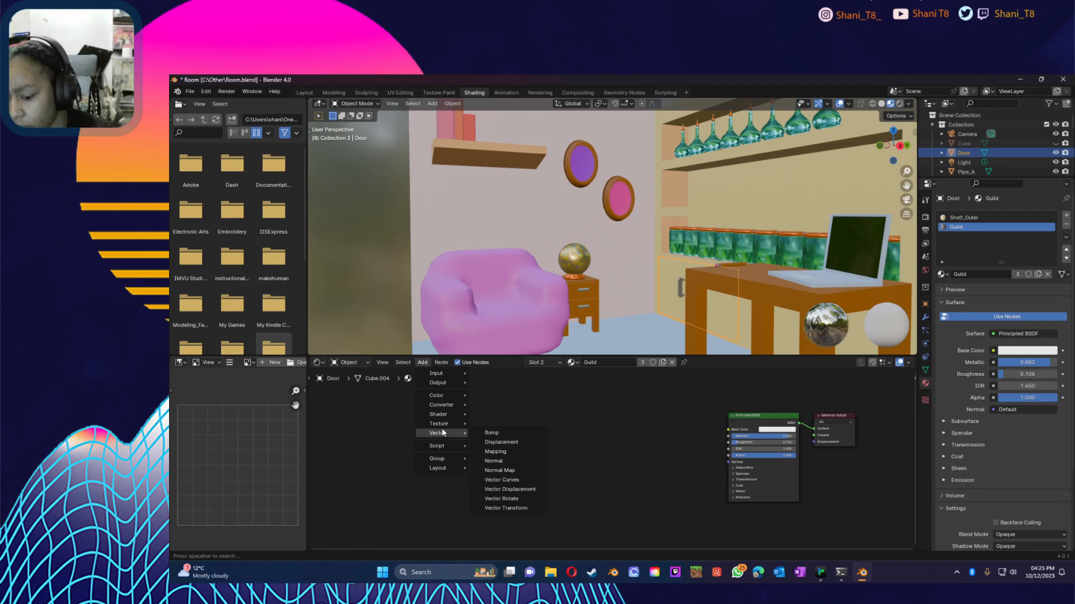
left_click(492, 432)
left_click(632, 424)
left_click_drag(677, 432, 736, 431)
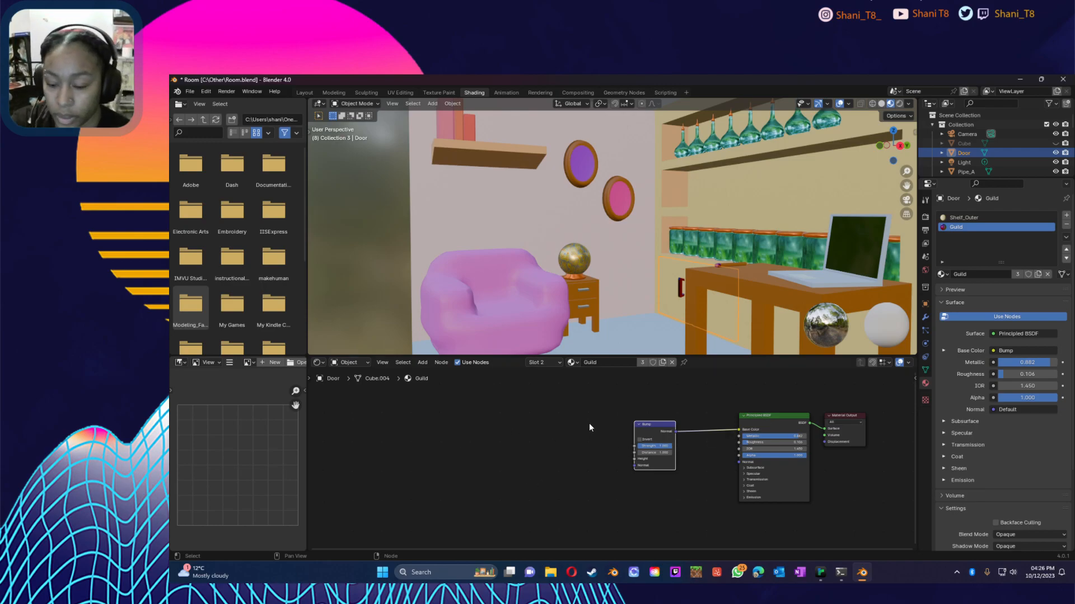
Step: Insert a Glossy BSDF between the Bump node and the Principled BSDF's Base Color, and set its distribution to GGX
right_click(562, 453)
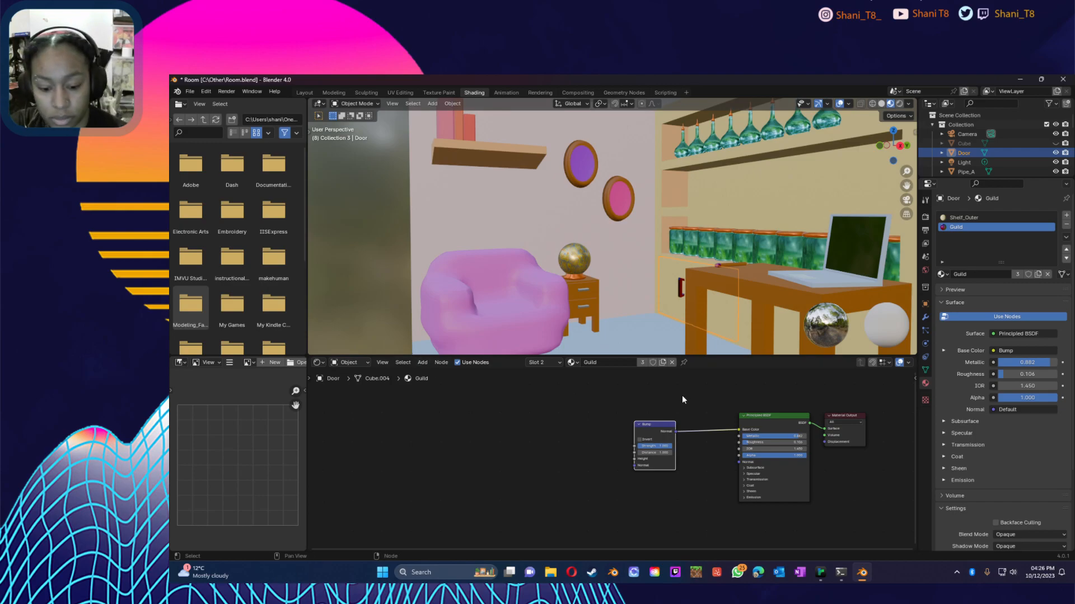
left_click_drag(662, 424, 597, 428)
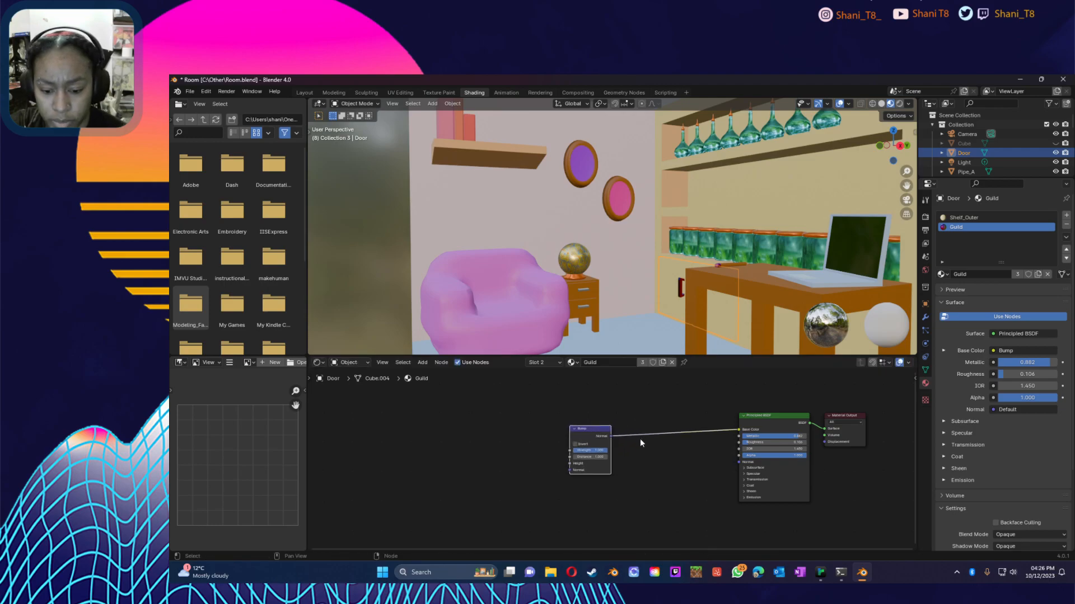
right_click(469, 401)
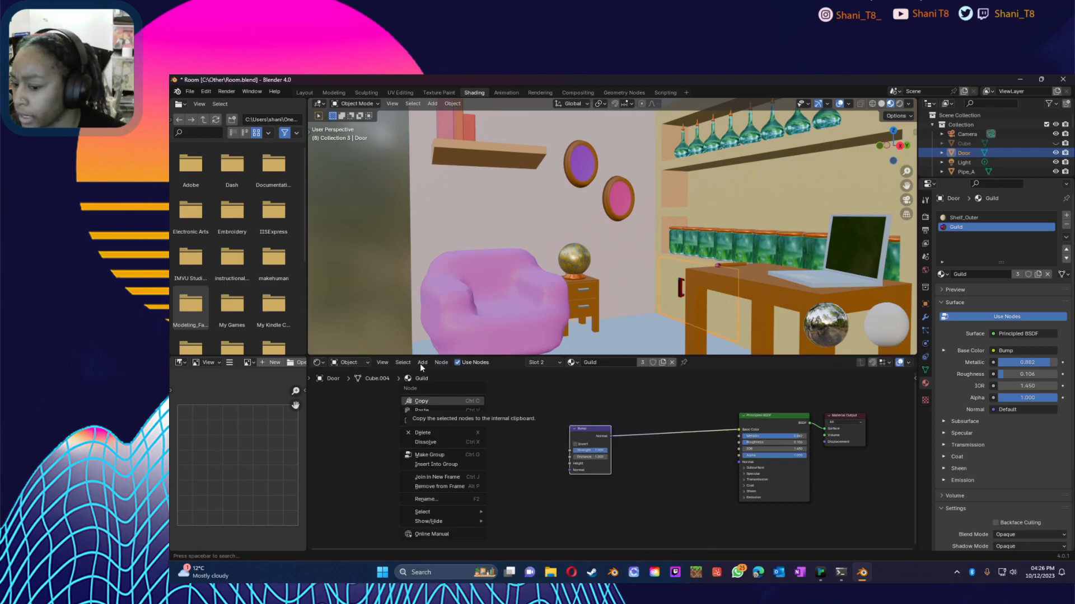
left_click(422, 363)
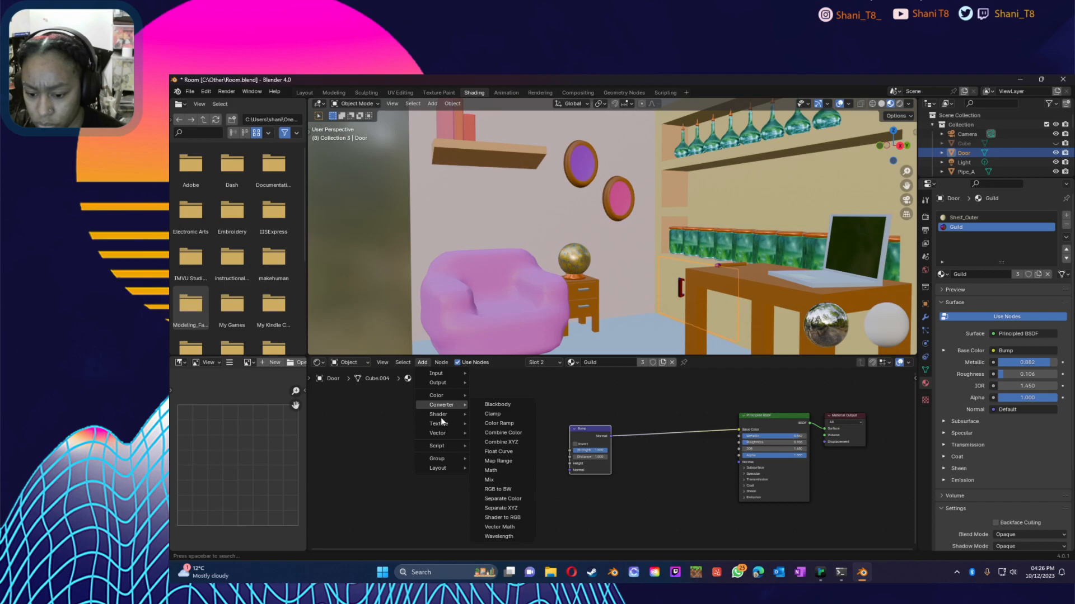
mouse_move(444, 417)
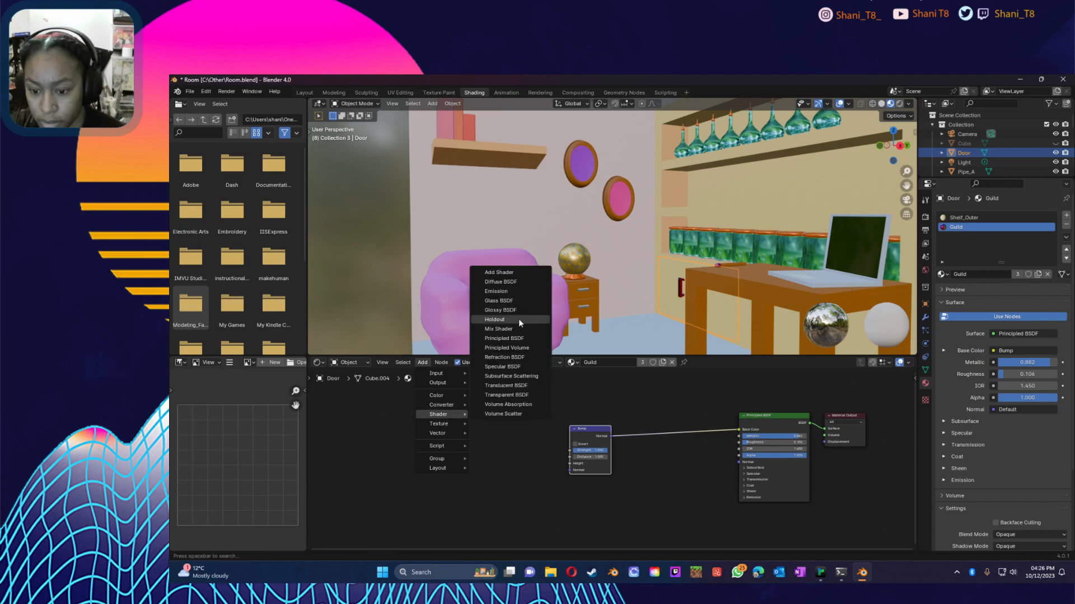
left_click(516, 309)
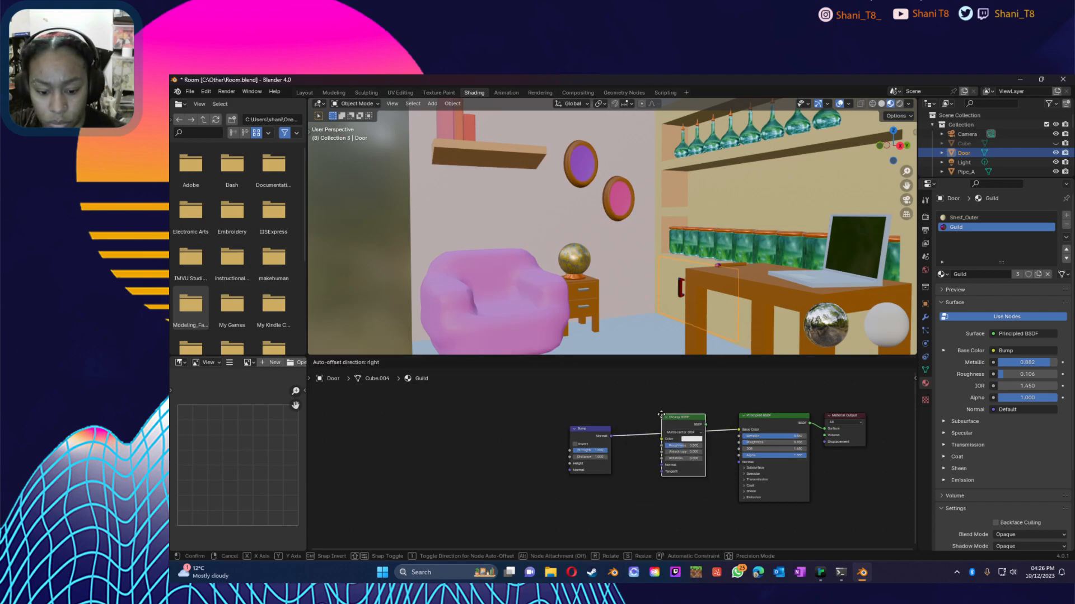
left_click(661, 413)
left_click_drag(706, 425, 739, 430)
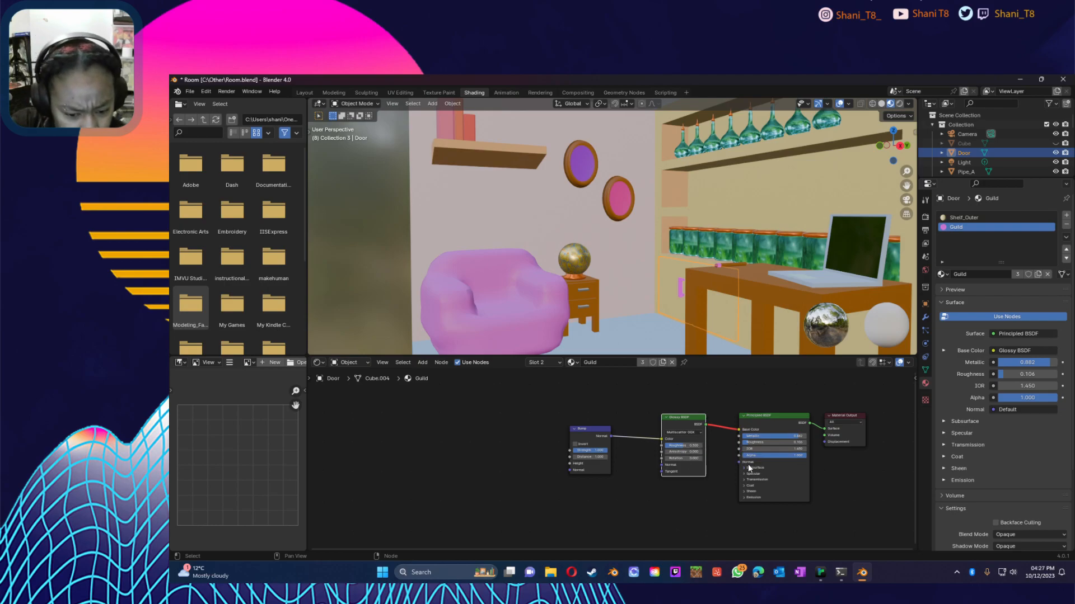
left_click(680, 453)
left_click_drag(599, 431, 624, 417)
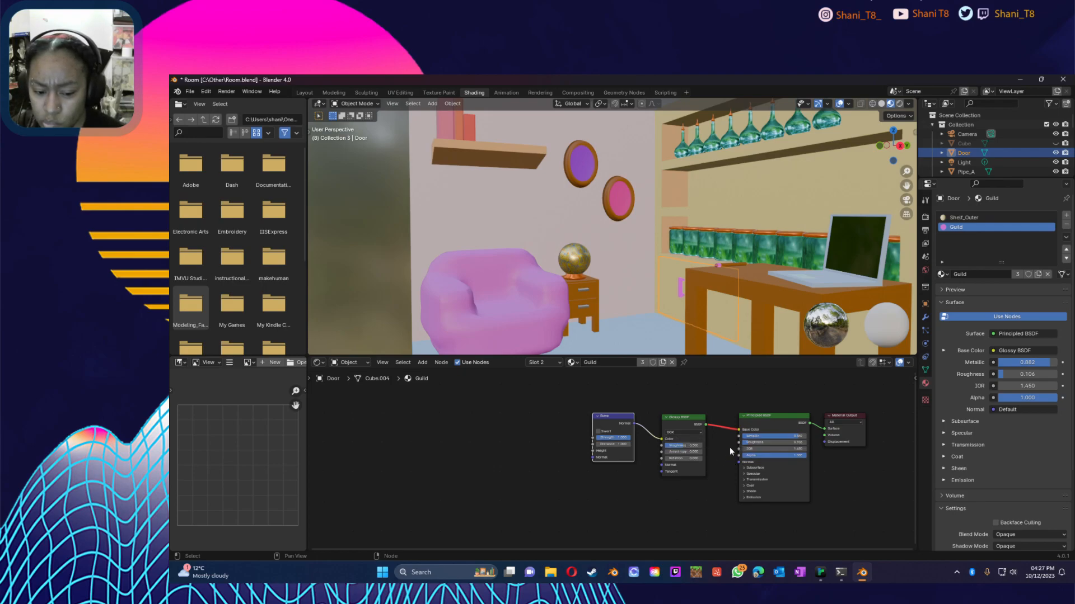
Step: Try the Glossy BSDF on the Metallic input, move it ahead of the Bump node, and link the Bump directly to Base Color
mouse_move(735, 430)
left_mouse_down()
mouse_move(728, 441)
mouse_move(739, 436)
left_mouse_up()
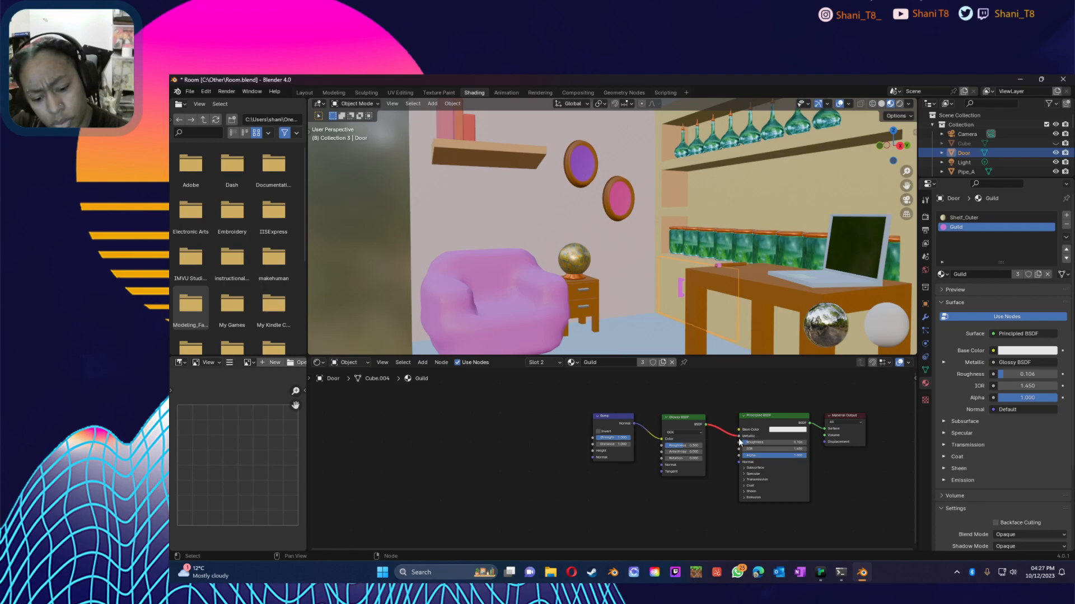
left_click_drag(739, 436, 530, 414)
left_click(619, 428)
left_click_drag(662, 424, 739, 429)
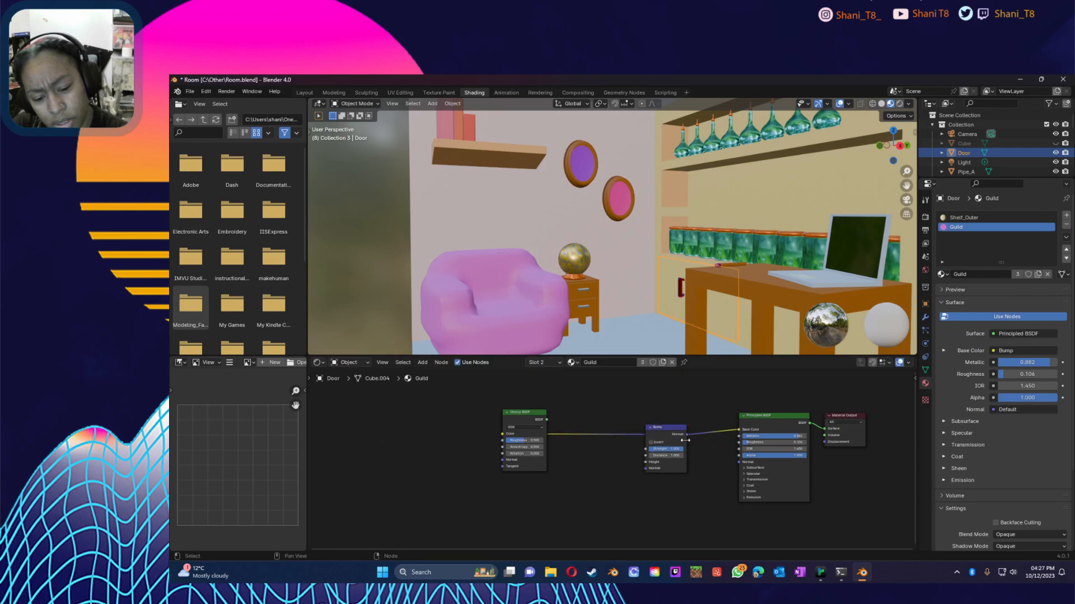
Step: Try linking the Glossy BSDF to the Principled BSDF's Normal input, and detach the Glossy node from the other nodes
left_click_drag(546, 420, 737, 467)
left_click(737, 444)
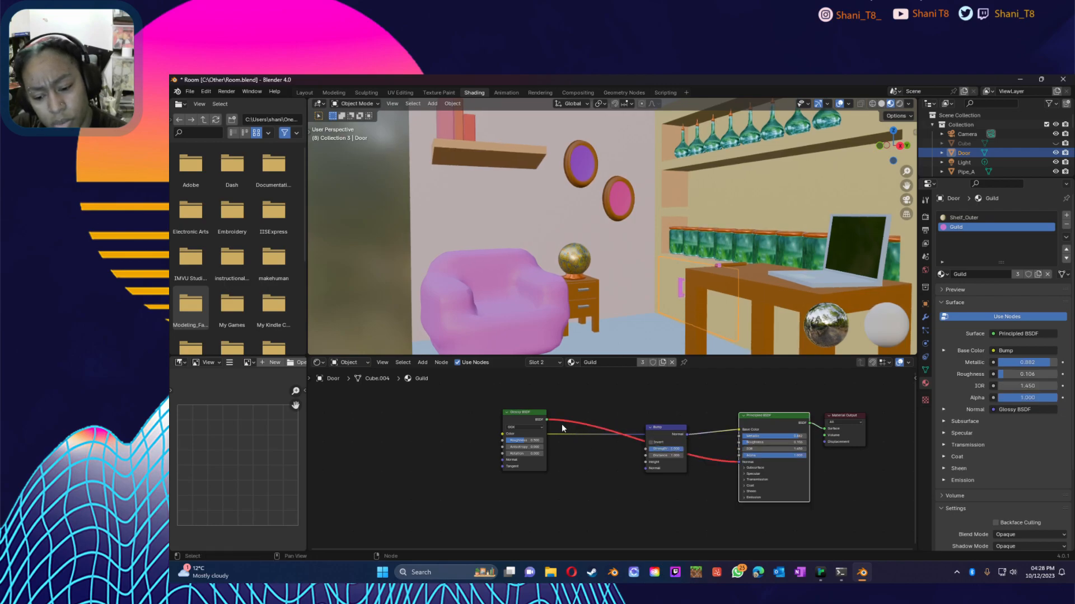
left_click_drag(543, 427, 628, 502)
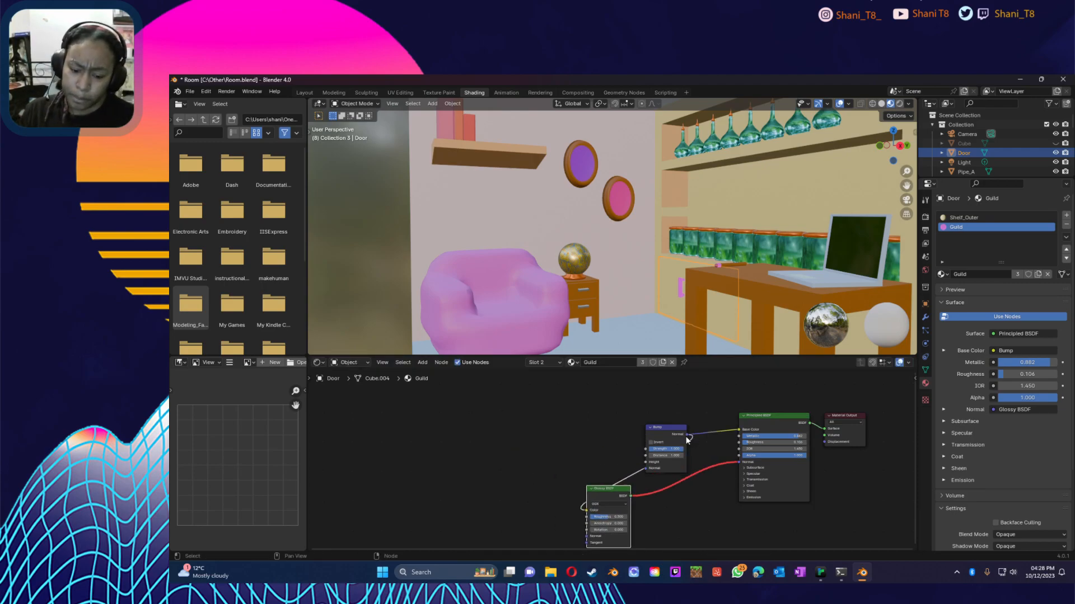
left_click_drag(736, 462, 715, 496)
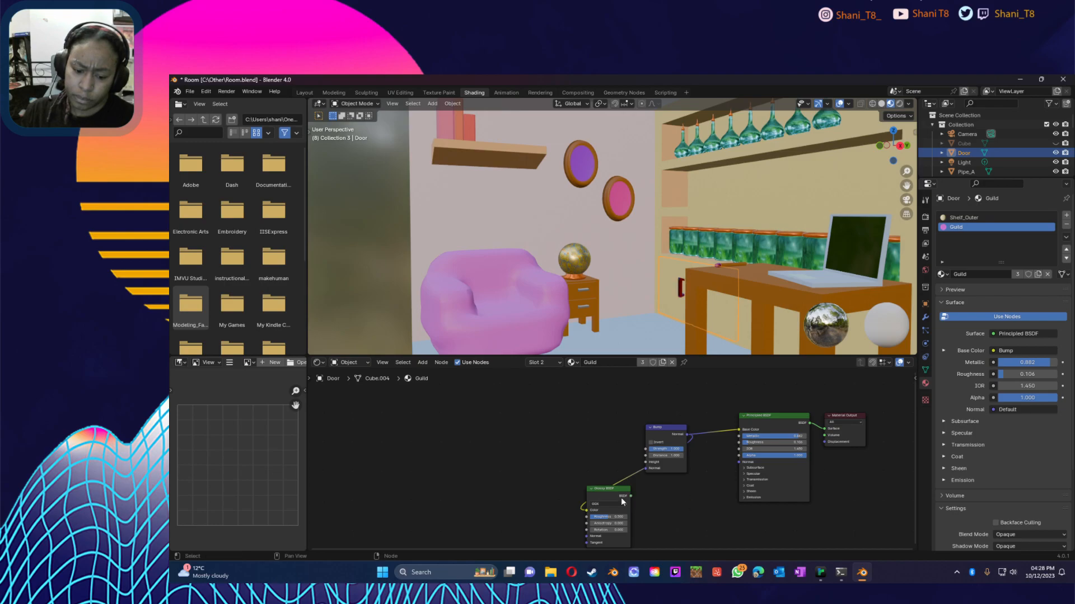
left_click_drag(619, 492, 483, 433)
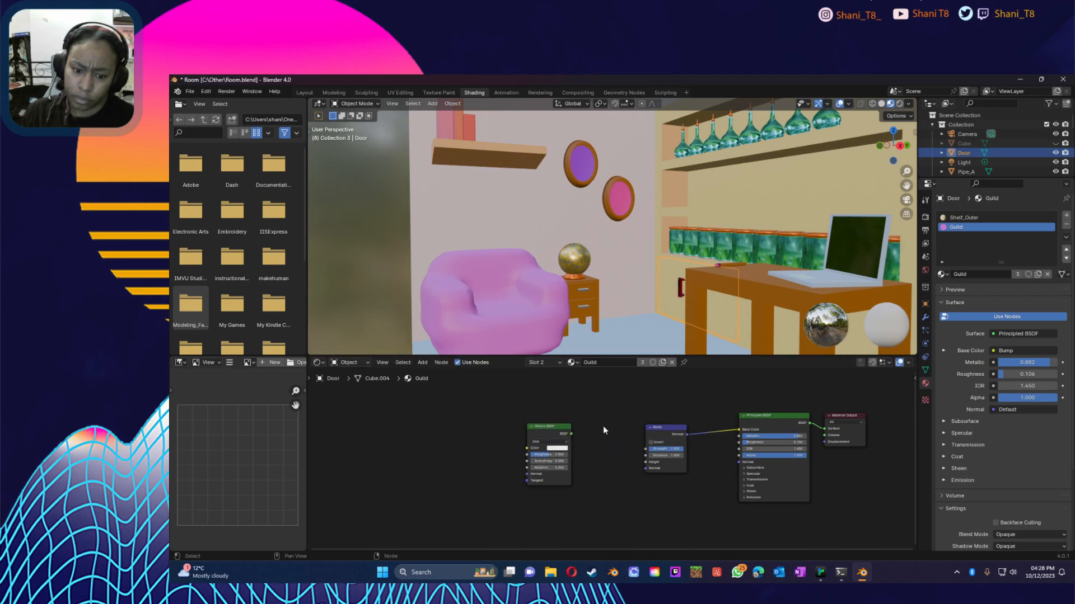
Step: Delete the detached Glossy BSDF node and move the Bump node farther from the Principled BSDF
left_click(554, 430)
key("Delete")
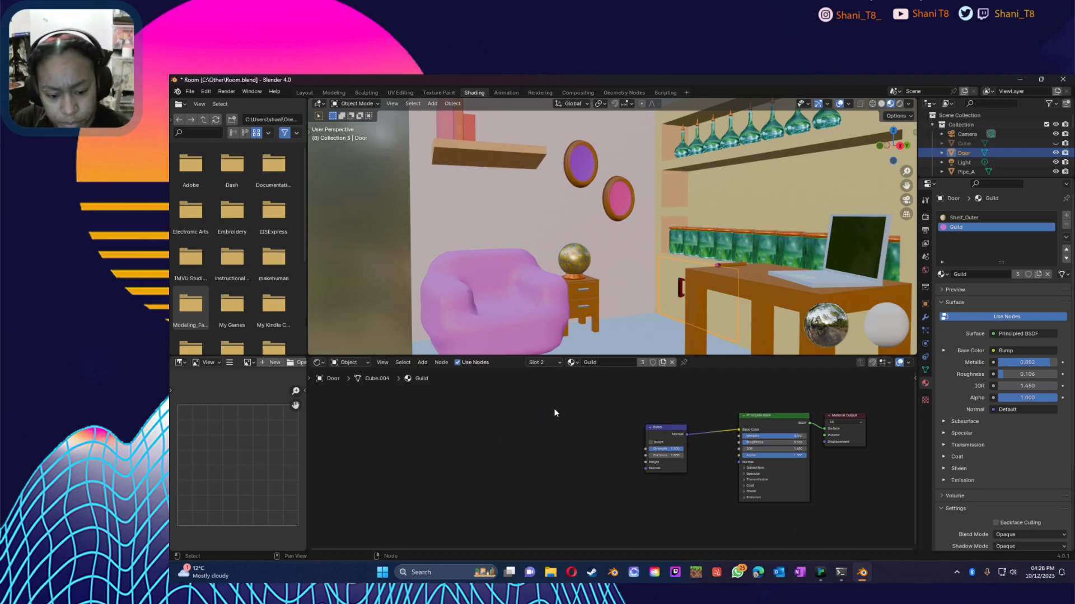
left_click_drag(658, 425, 584, 388)
middle_click_drag(602, 323, 636, 334)
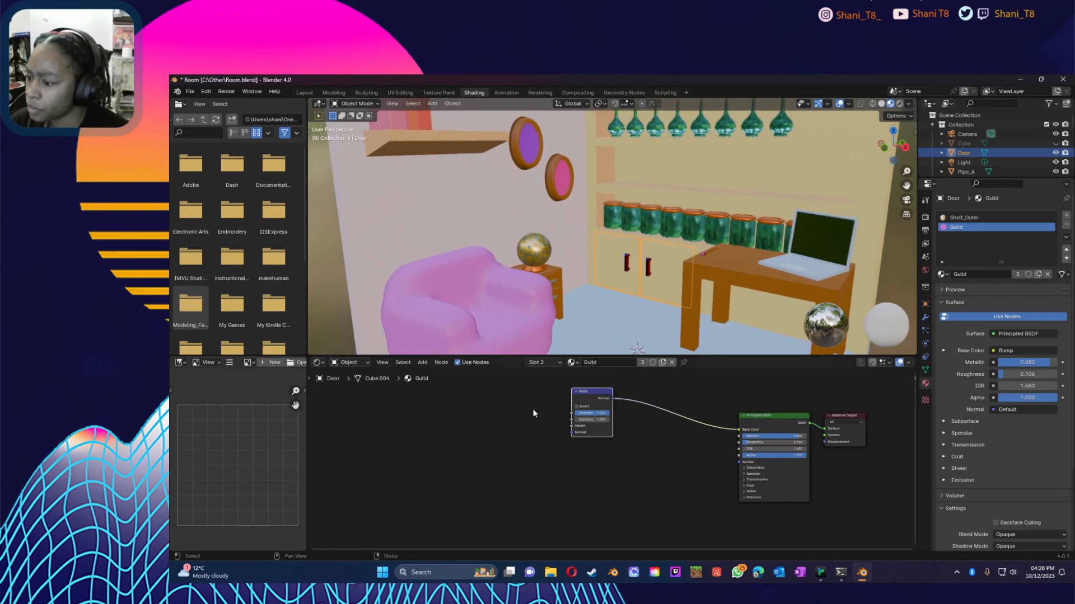
key("shift+a")
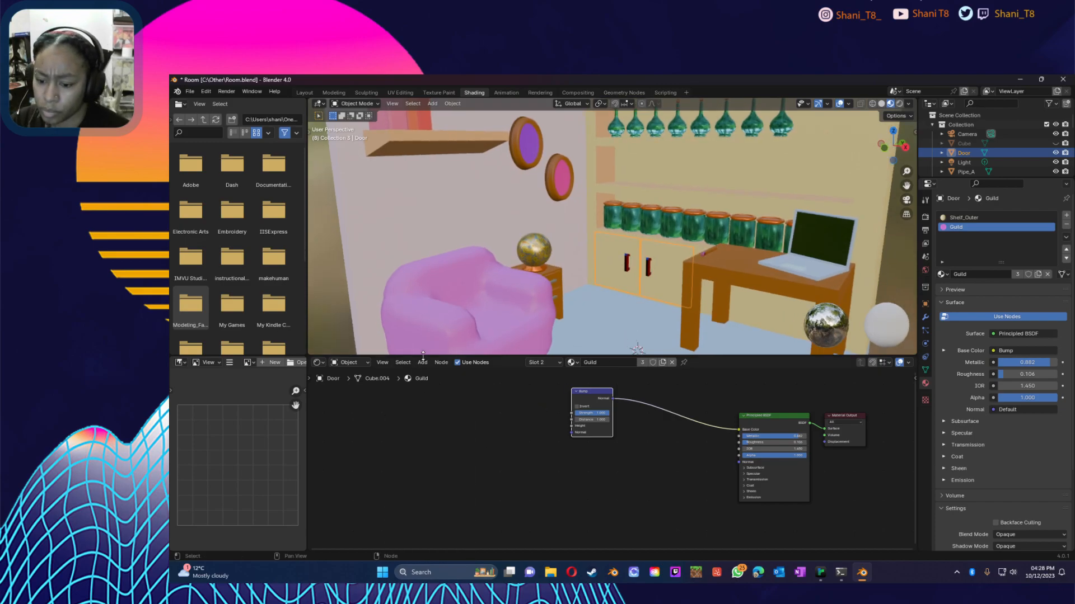
left_click(421, 364)
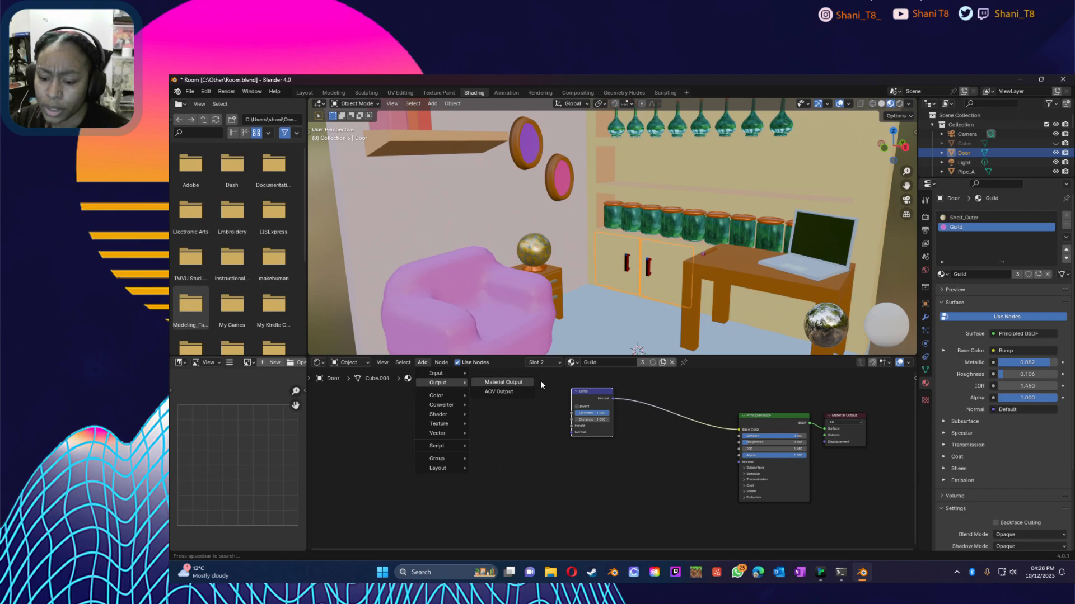
left_click(526, 444)
Step: Undo the Glossy BSDF's deletion and reconnect it between the Bump node and the Principled BSDF's Base Color
key("ctrl+z")
key("ctrl+z")
key("ctrl+shift+z")
key("ctrl+shift+z")
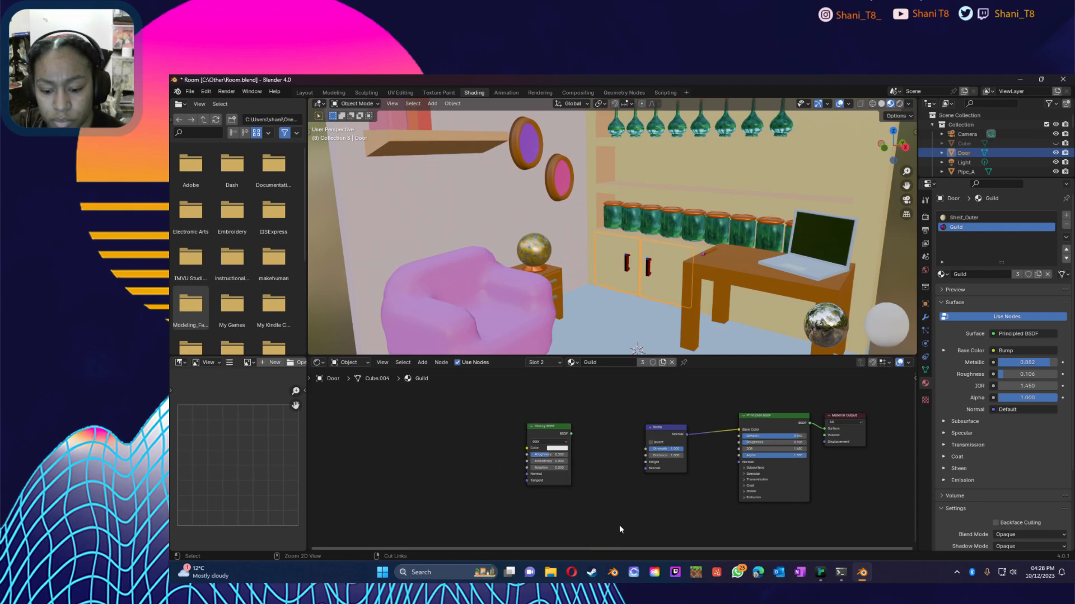
left_click_drag(670, 430, 739, 429)
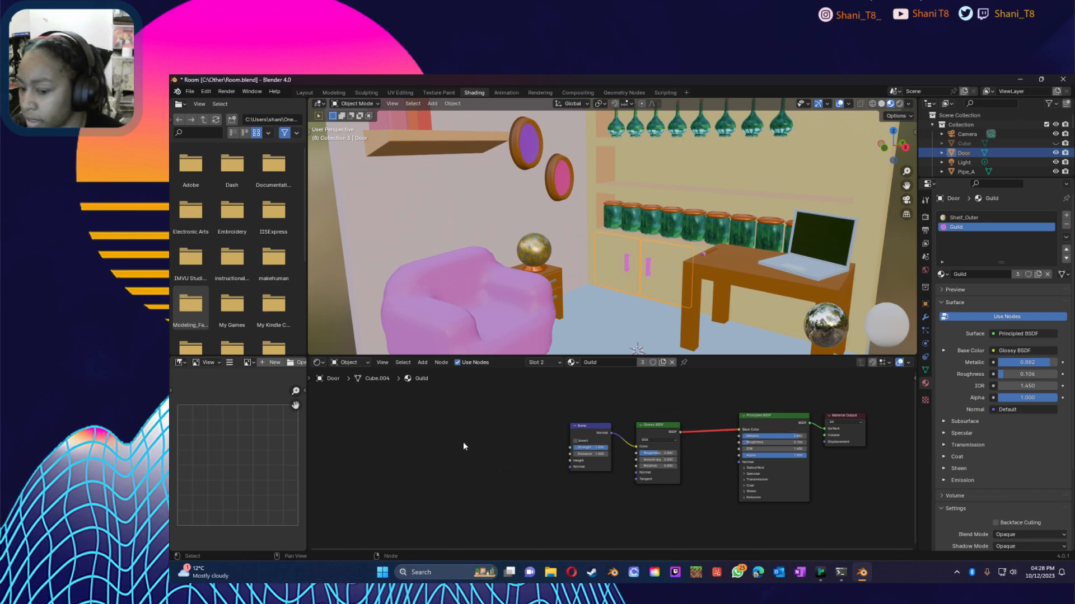
Step: Search the Guild material's existing nodes for "powe", and clear the query
left_click(426, 362)
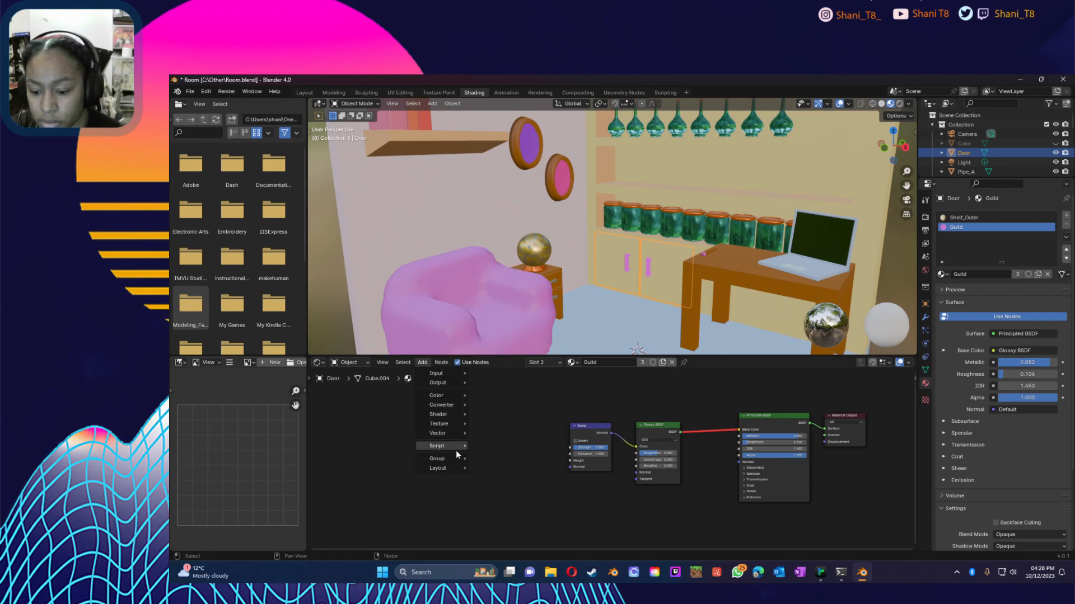
mouse_move(453, 424)
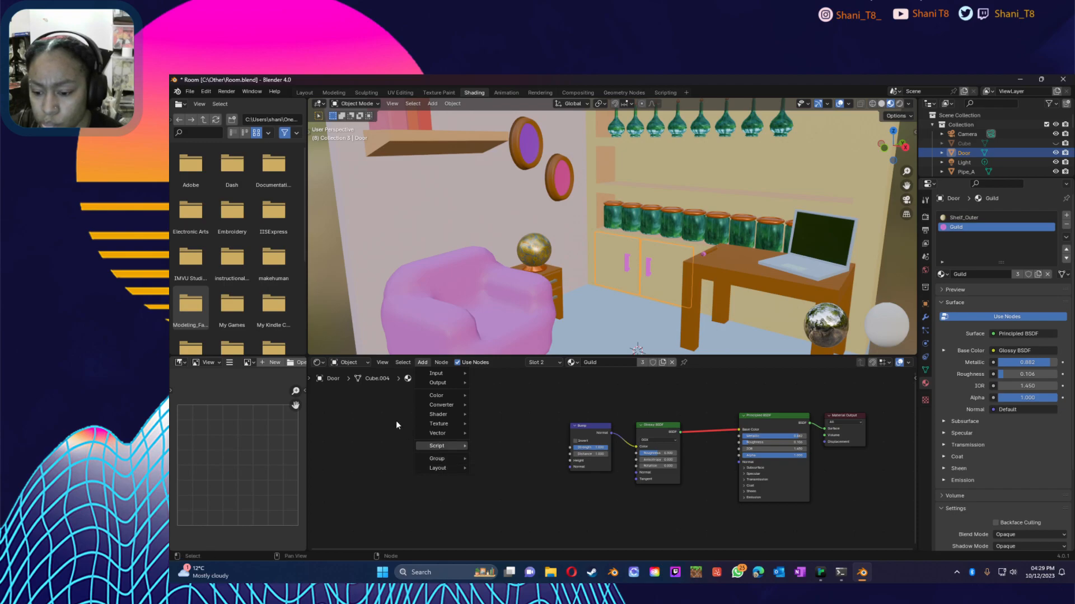
right_click(443, 445)
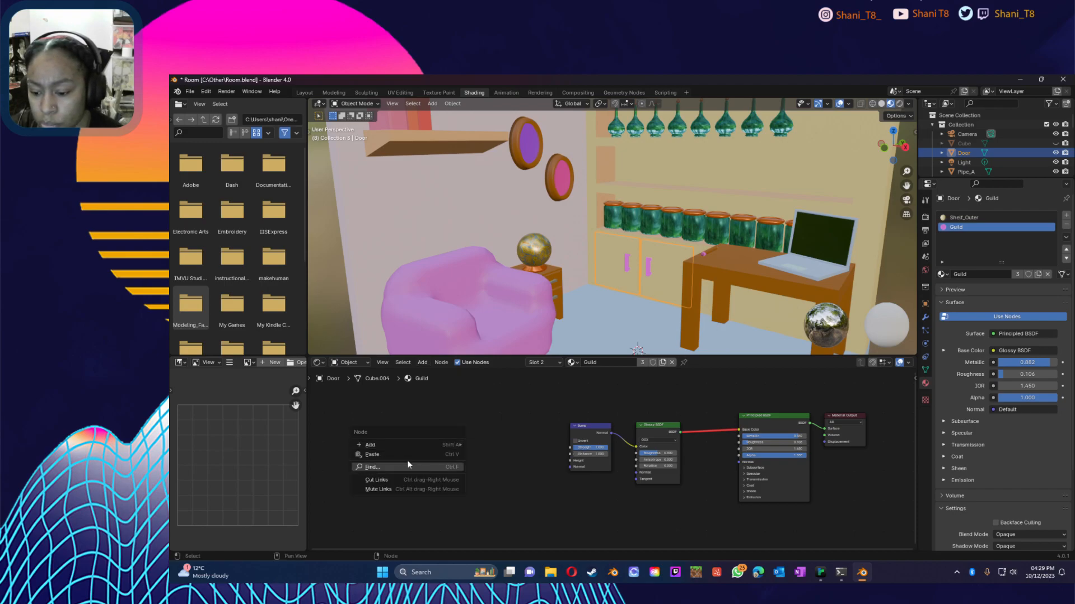
mouse_move(430, 444)
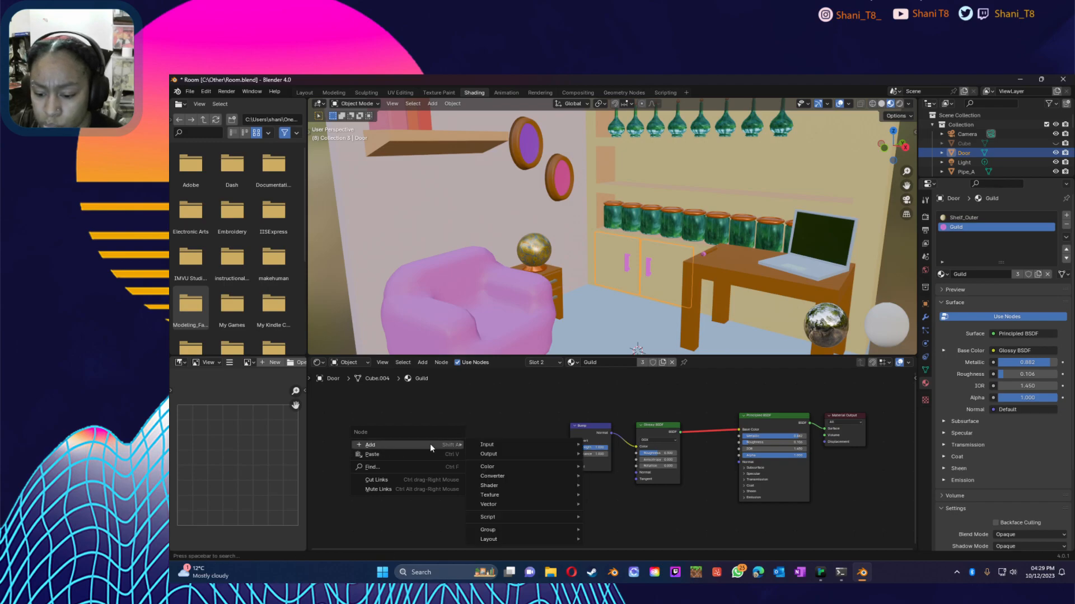
mouse_move(500, 445)
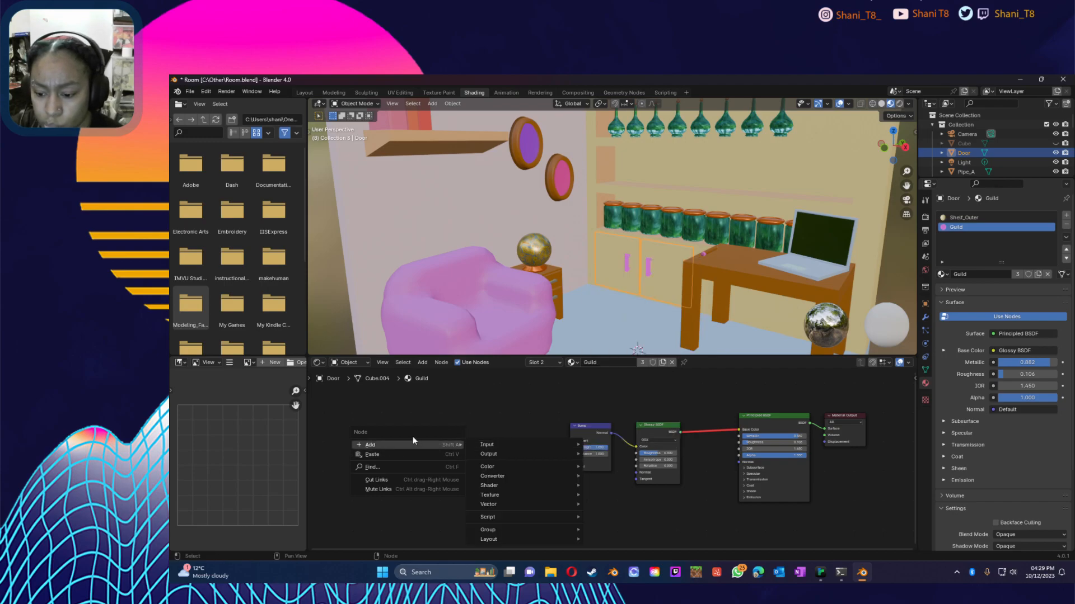
left_click(384, 468)
type("powe")
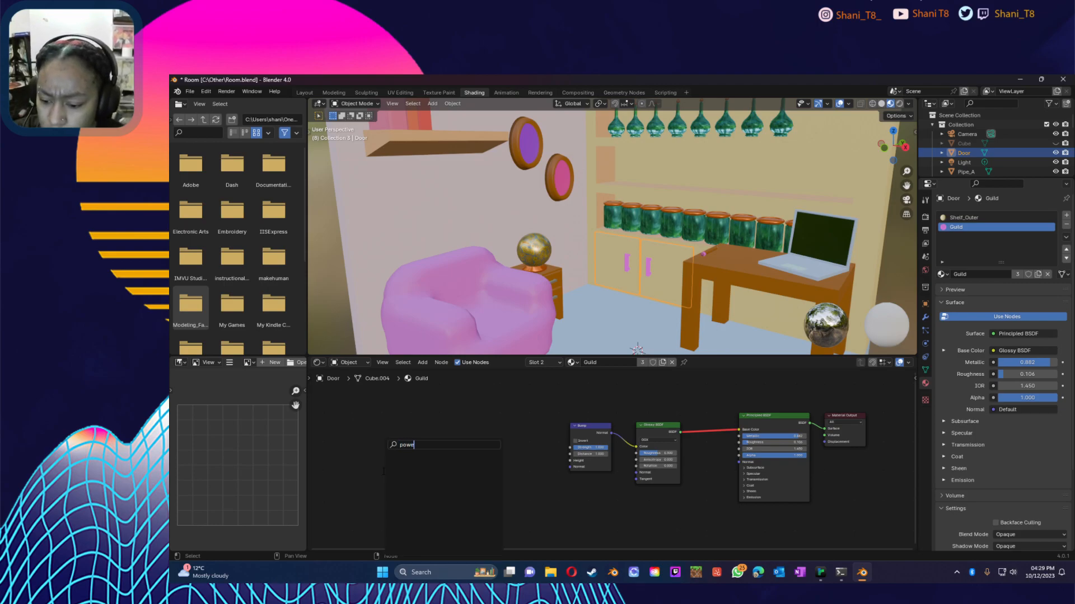
key("BackSpace")
key("BackSpace")
key("BackSpace")
key("BackSpace")
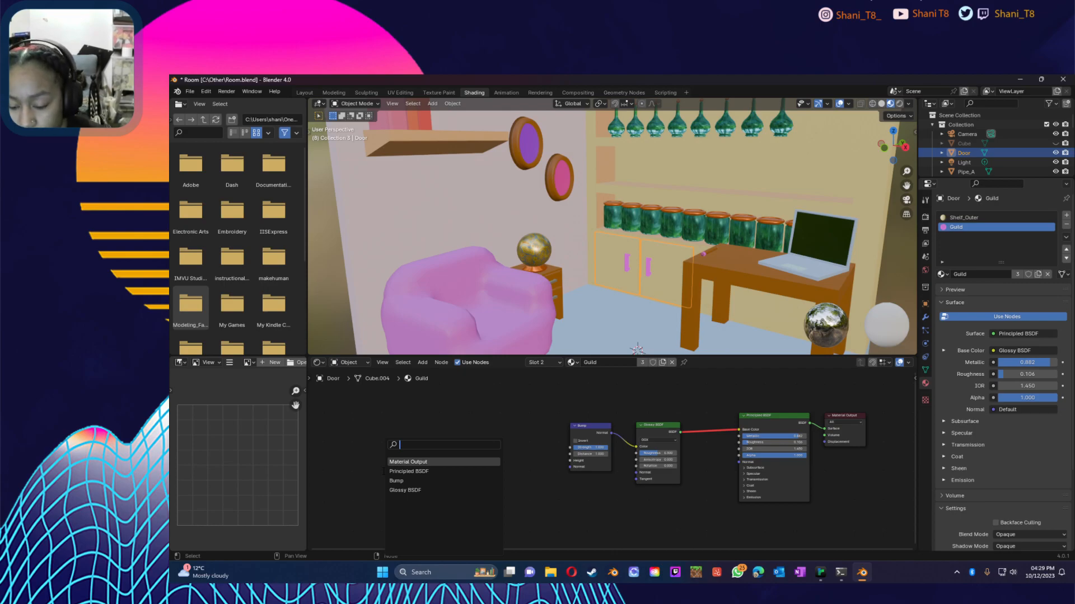
left_click(393, 402)
Step: Add a Voronoi Texture node and try its Distance output on the Bump node's Strength input and on its Distance input
left_click(423, 363)
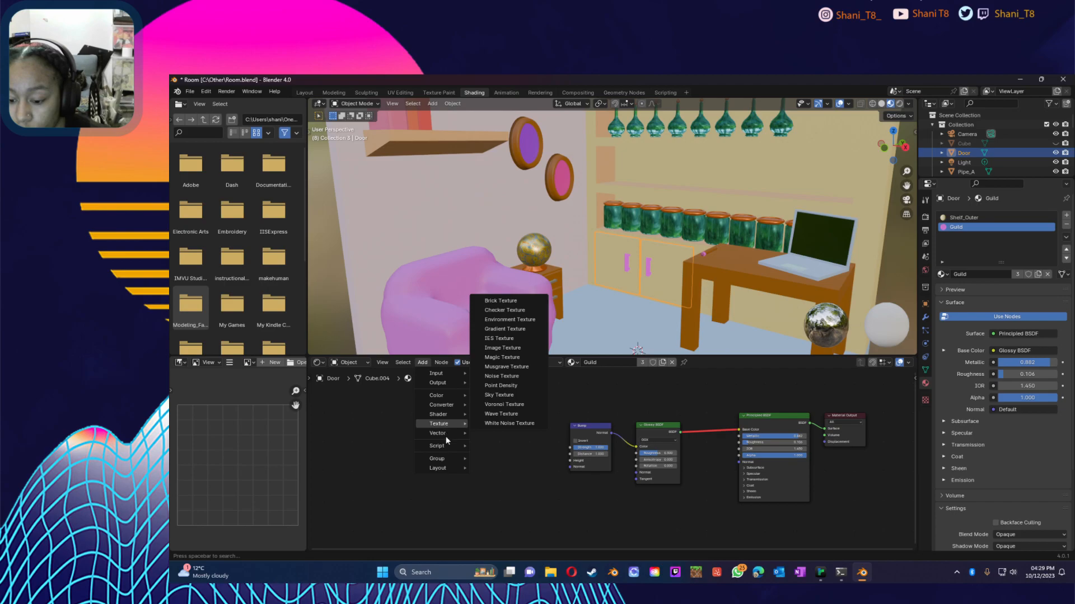
mouse_move(451, 424)
left_click(518, 405)
left_click(523, 438)
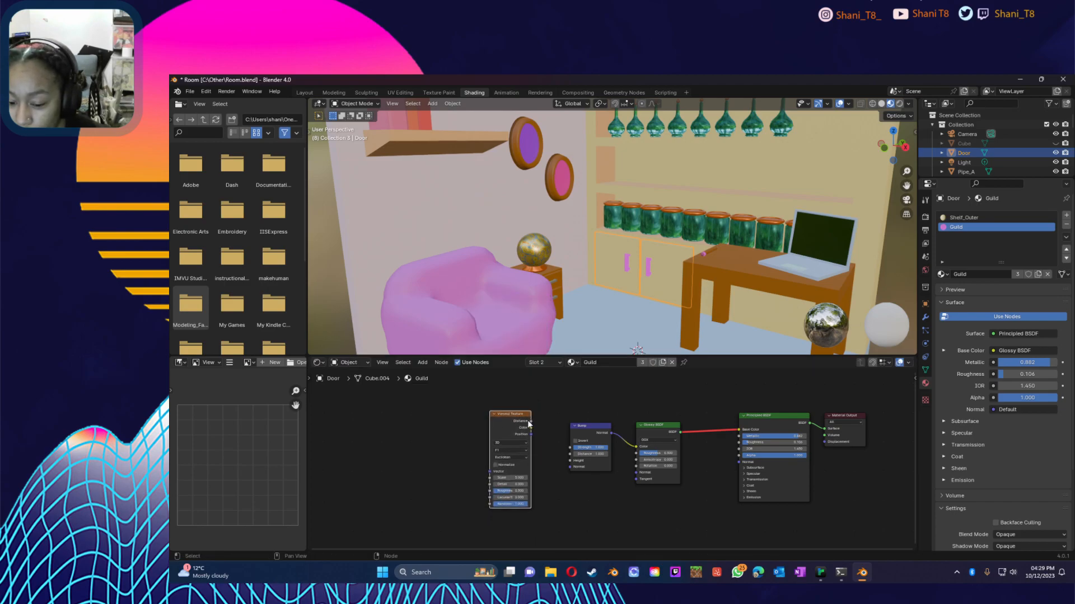
left_click_drag(531, 421, 555, 449)
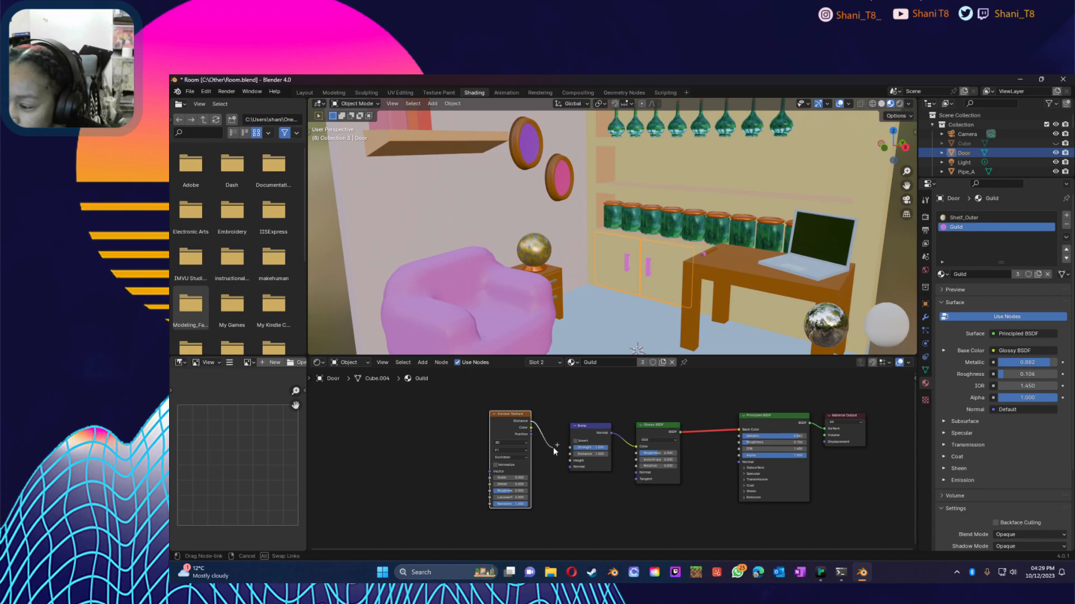
left_click_drag(571, 447, 570, 447)
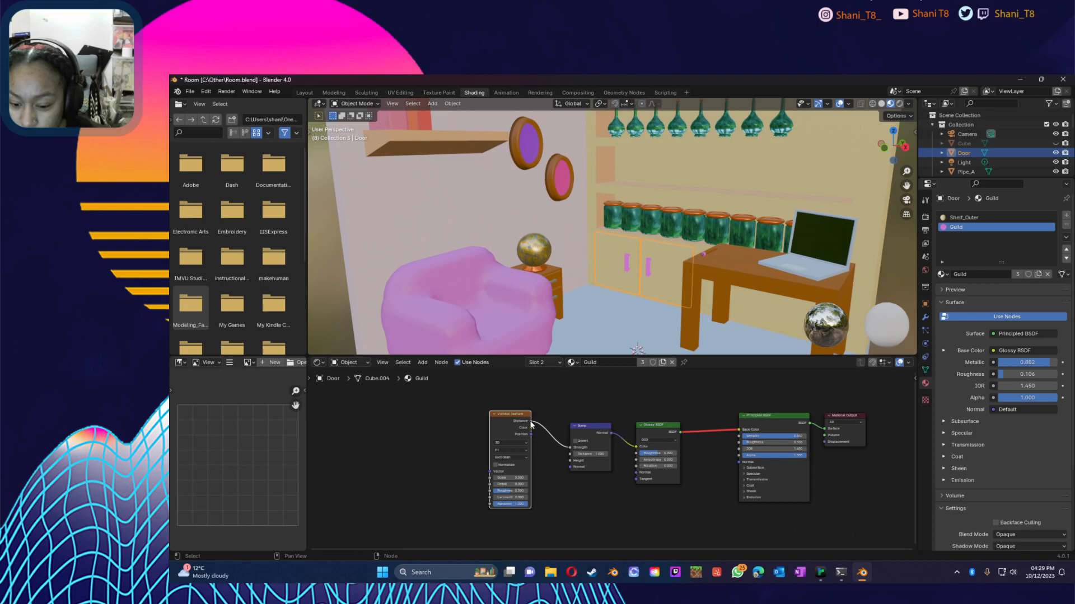
mouse_move(571, 448)
left_mouse_down()
mouse_move(569, 468)
mouse_move(557, 459)
left_mouse_up()
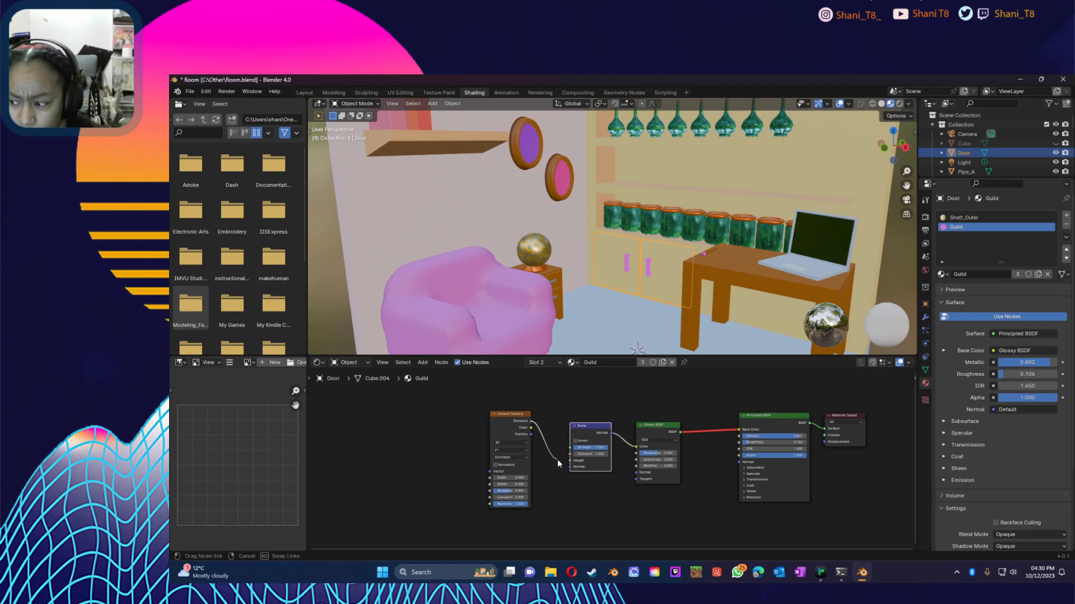
left_click_drag(557, 459, 570, 454)
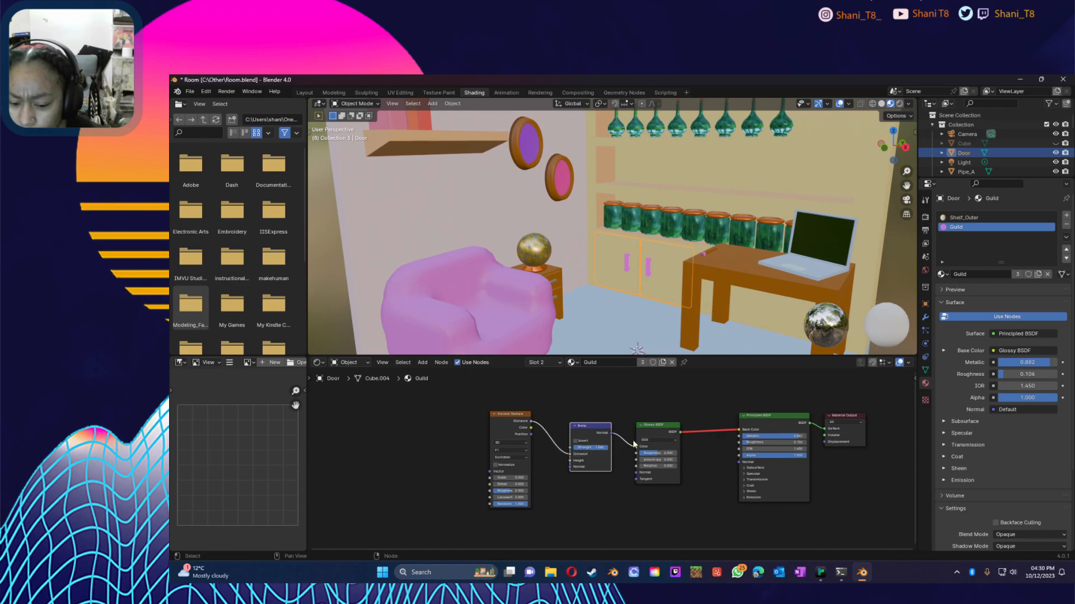
Step: Link the Bump node directly to the Principled BSDF's Base Color and delete the Glossy BSDF node
left_click_drag(636, 449, 738, 429)
left_click_drag(663, 424, 654, 471)
key("x")
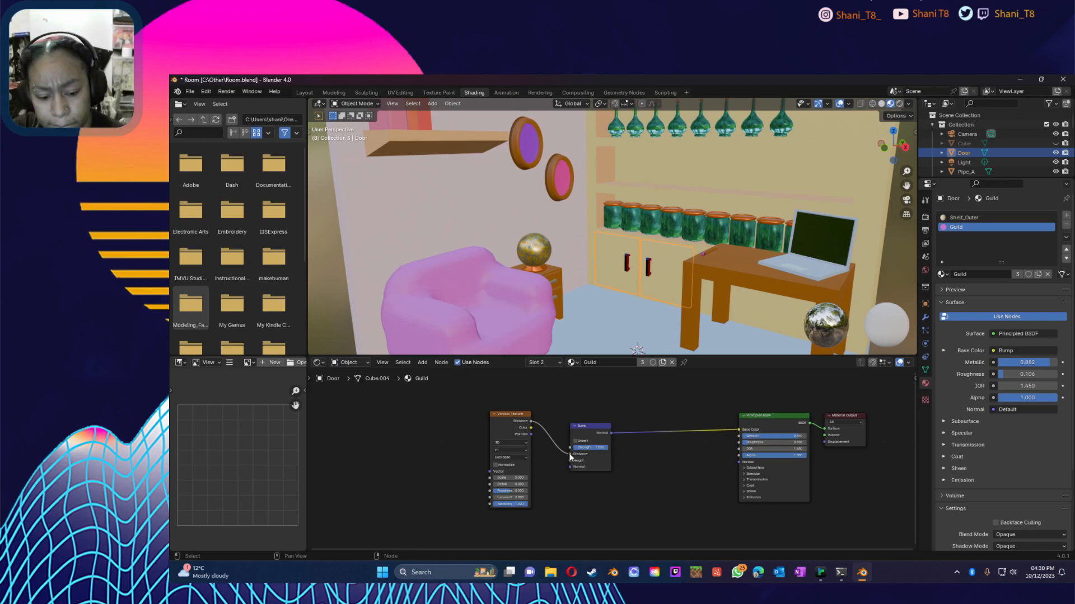
Step: Try the Voronoi Texture's Distance output on the Principled BSDF's Roughness input, and delete the Voronoi Texture node
left_click_drag(570, 454, 740, 441)
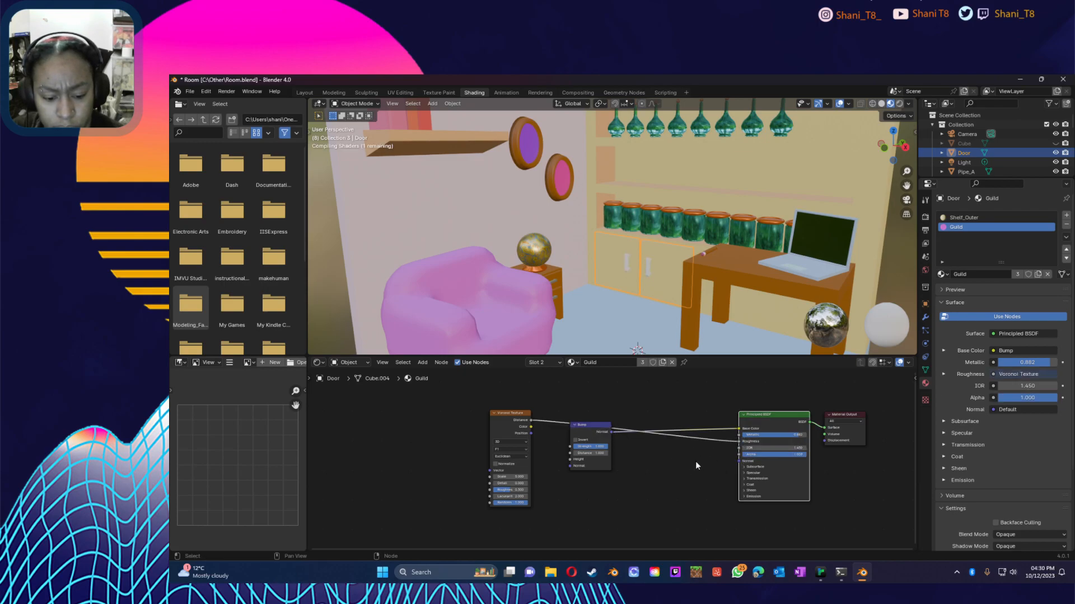
left_click_drag(508, 415, 658, 477)
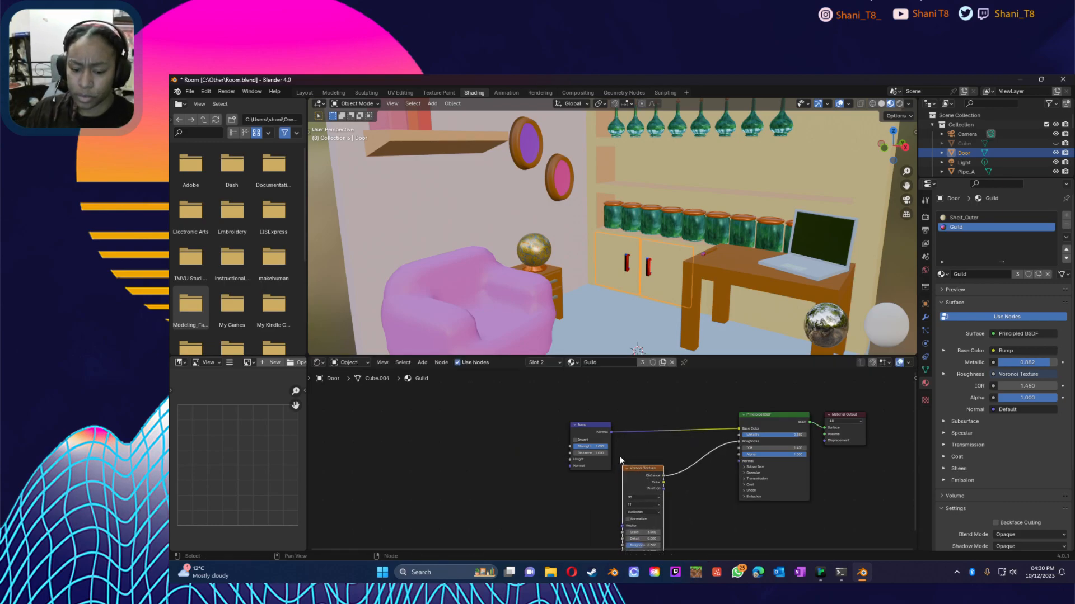
mouse_move(633, 475)
left_mouse_down()
mouse_move(622, 475)
mouse_move(642, 470)
left_mouse_up()
key("Delete")
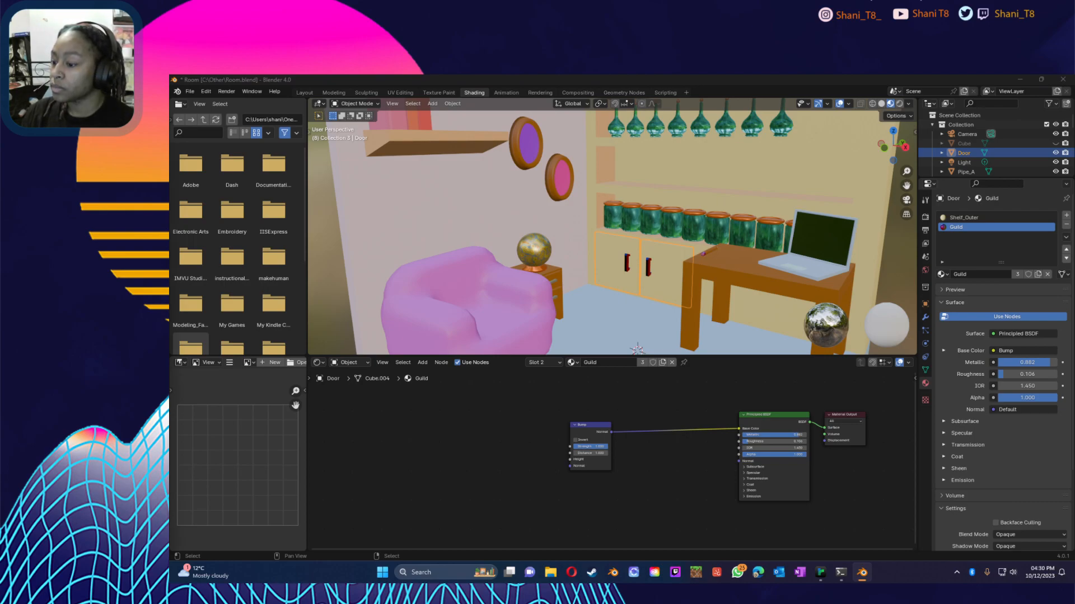
Step: Move the Bump link from Base Color to the Principled BSDF's Metallic input and place the Bump node lower in the graph
left_click(545, 446)
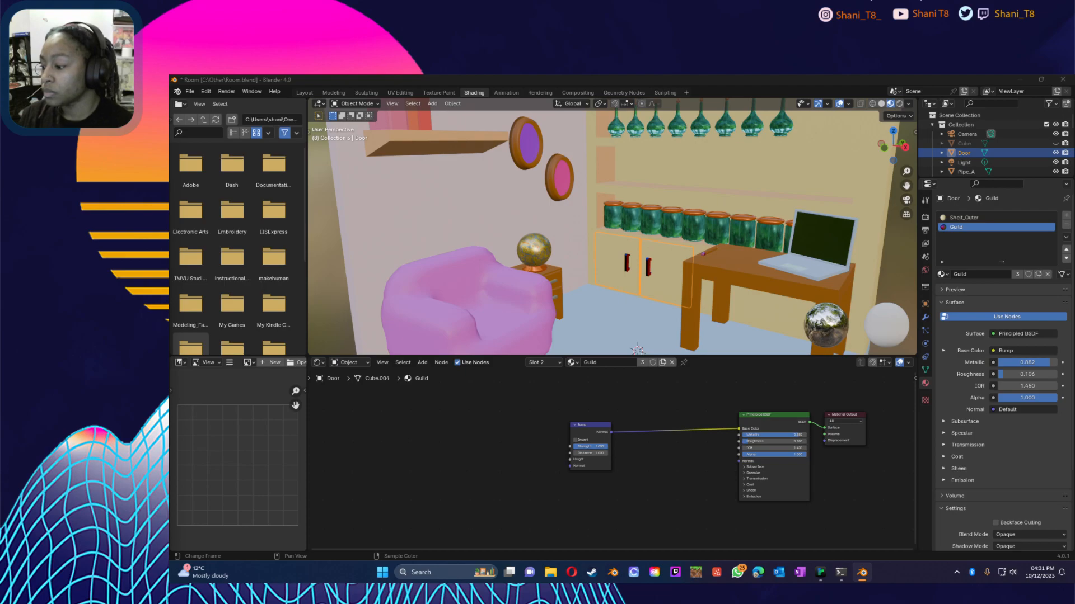
left_click_drag(600, 423, 624, 412)
left_click_drag(740, 432, 739, 435)
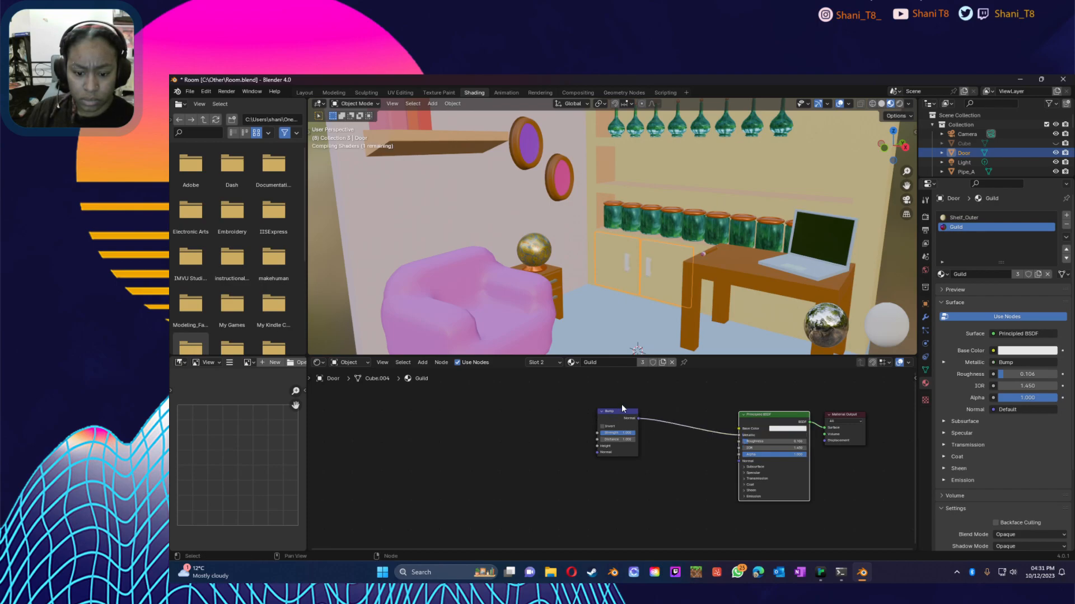
left_click_drag(618, 419, 630, 475)
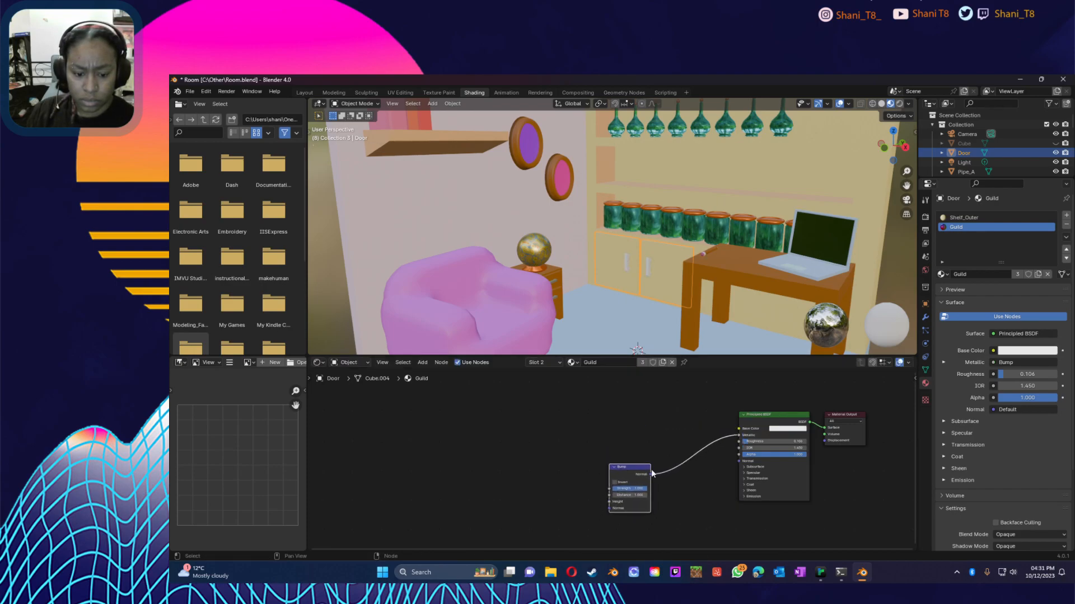
Step: Darken the Principled BSDF's Base Color to a mid grey
left_click(789, 429)
left_click(829, 366)
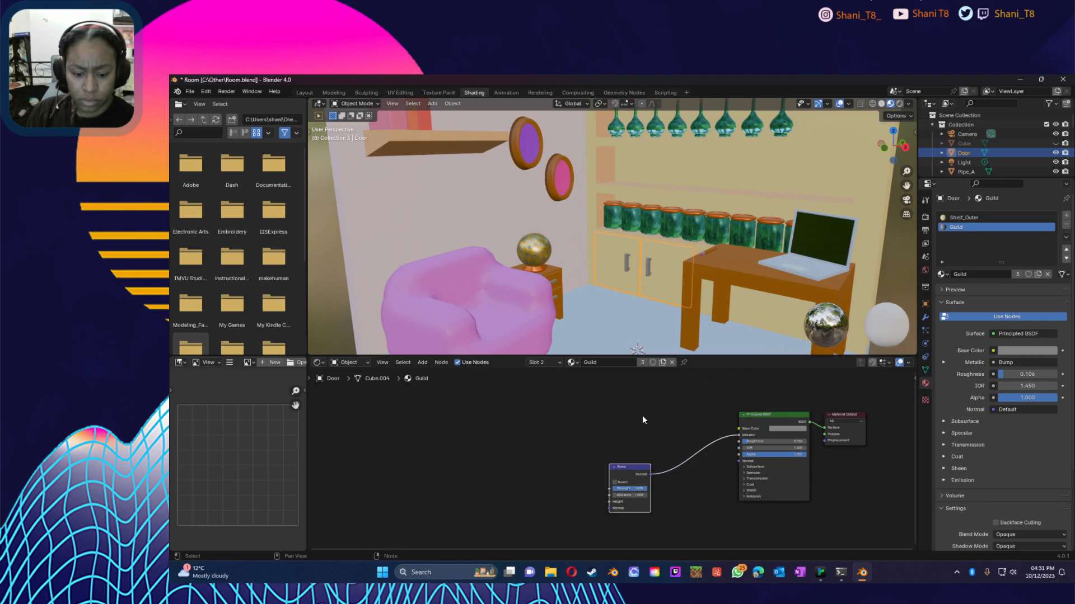
right_click(592, 429)
left_click(501, 418)
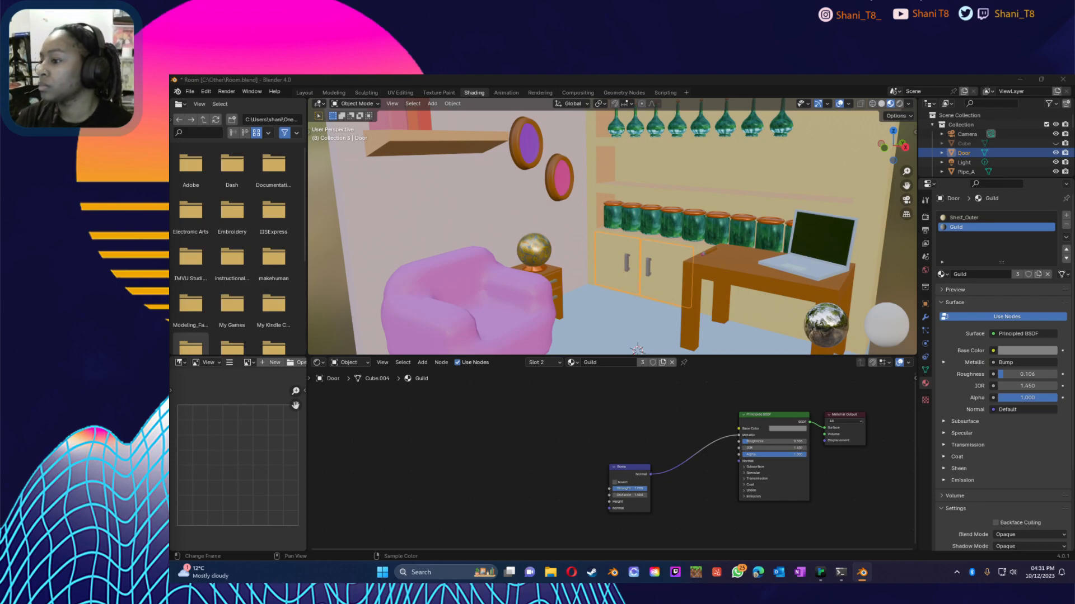
mouse_move(170, 99)
left_mouse_down()
mouse_move(801, 75)
mouse_move(170, 84)
left_mouse_up()
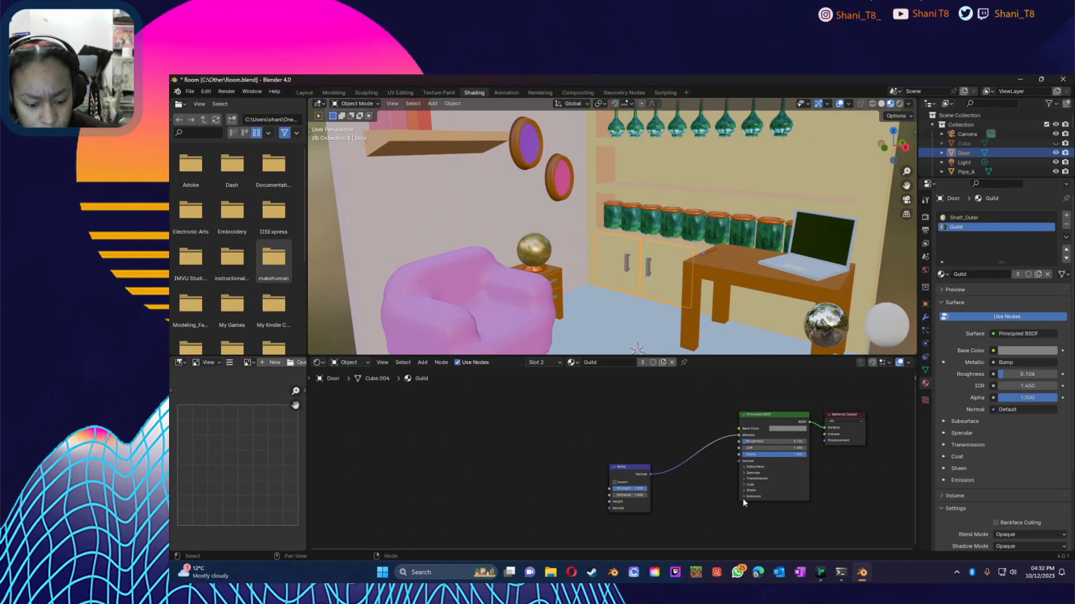
Step: Relink the Bump node from Metallic to the Principled BSDF's Normal input, and enable the Bump node's Invert option
left_click_drag(738, 436, 734, 464)
left_click_drag(651, 475, 737, 462)
mouse_move(624, 467)
left_mouse_down()
mouse_move(622, 505)
mouse_move(627, 484)
left_mouse_up()
scroll(636, 281, "up", 2)
middle_click_drag(636, 281, 688, 312)
scroll(683, 313, "up", 2)
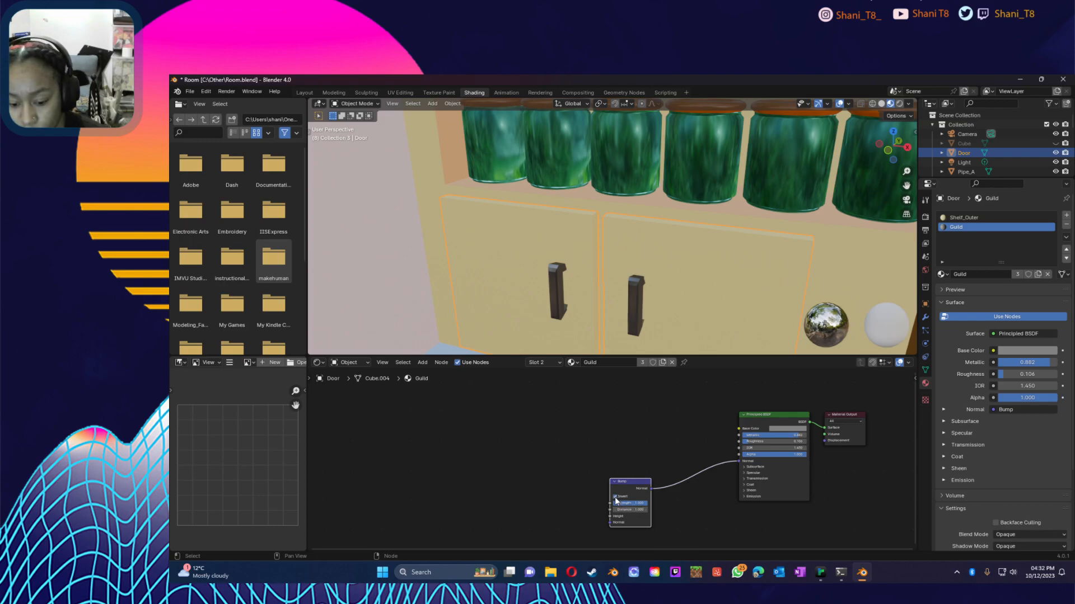
left_click(515, 421)
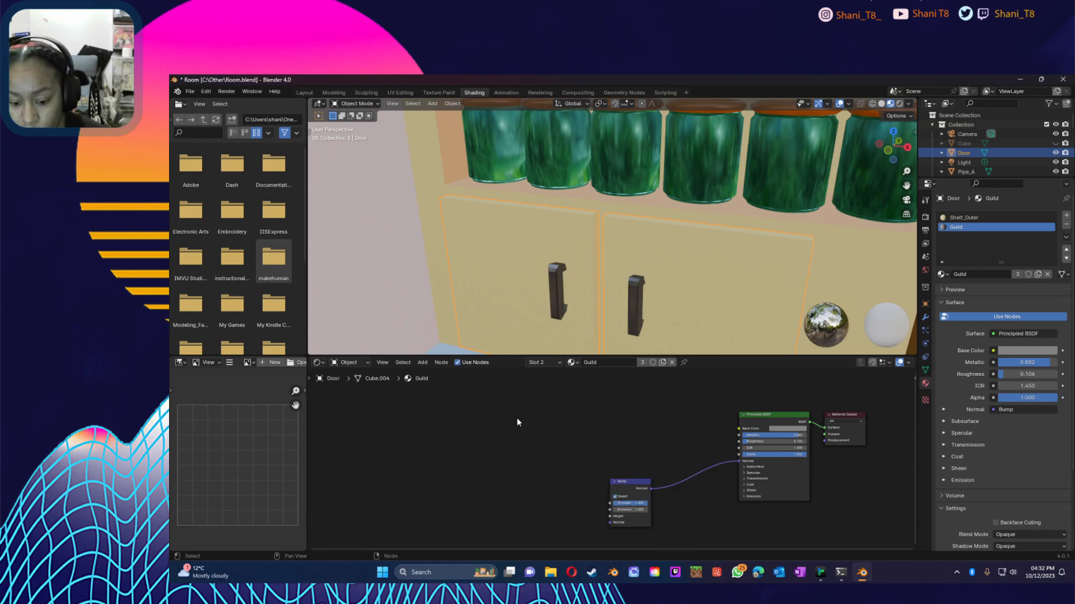
Step: Add a Voronoi Texture node before the Bump node and link its Distance output to the Bump's Height input
left_click(423, 363)
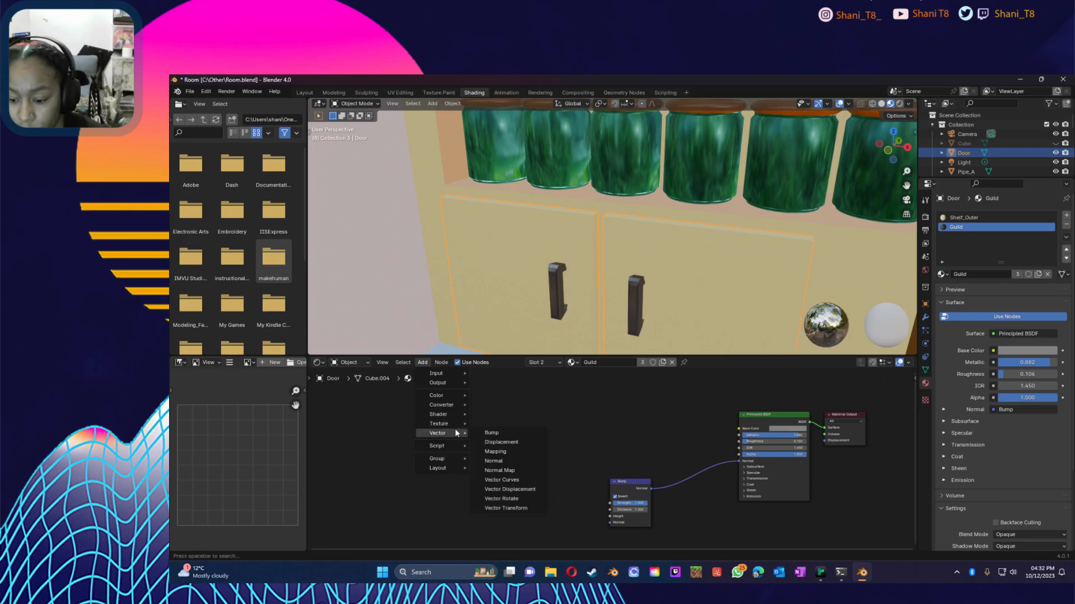
mouse_move(455, 425)
left_click(506, 404)
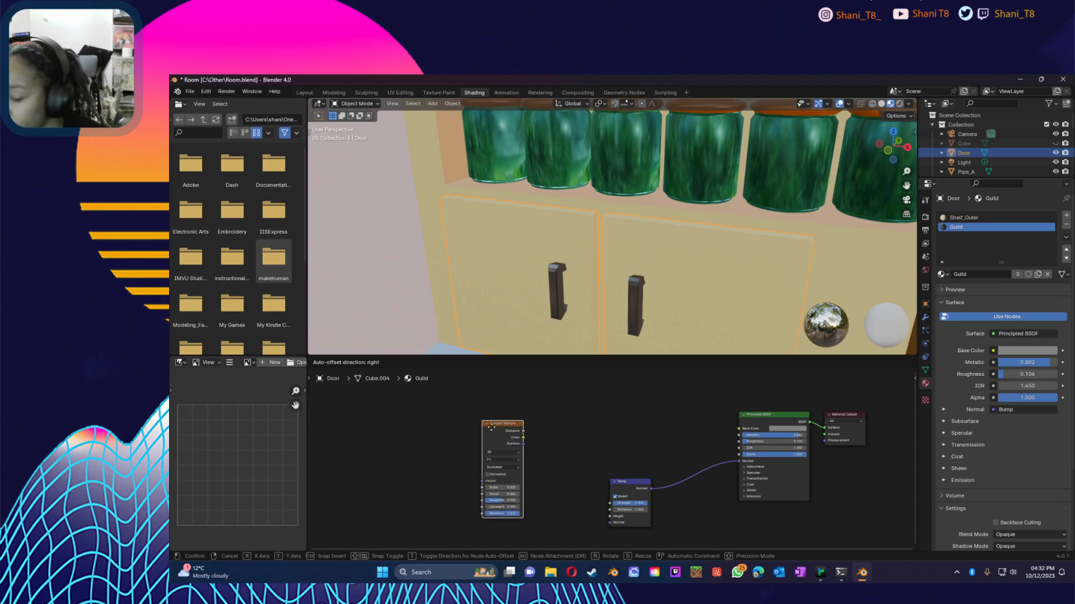
left_click(546, 451)
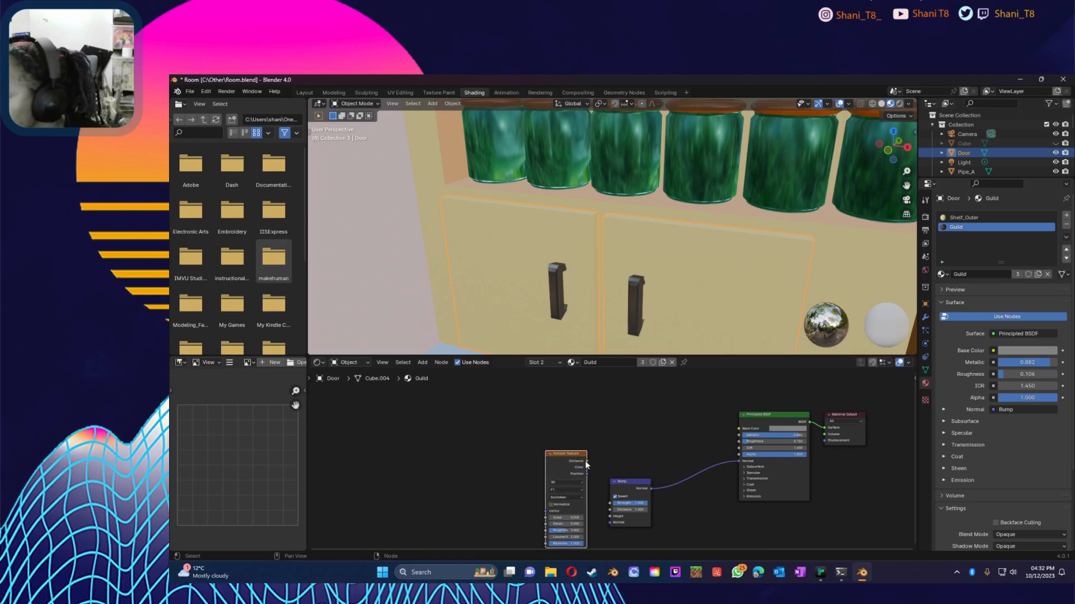
left_click_drag(584, 457, 610, 516)
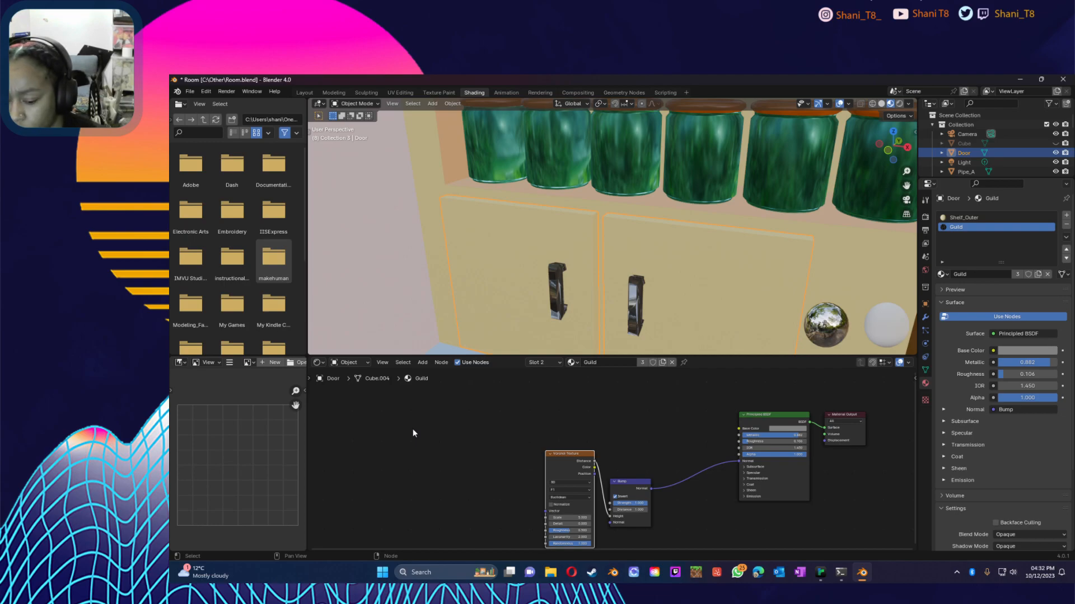
Step: Set the Voronoi Texture to Smooth F1 with the Minkowski metric, and lower its Smoothness
left_click(578, 491)
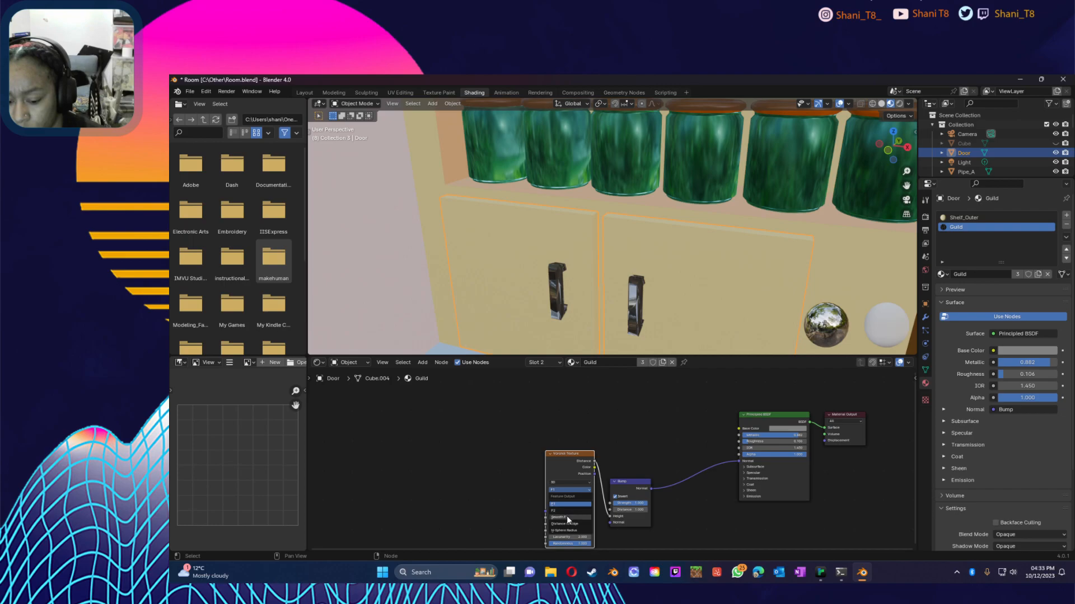
left_click(567, 516)
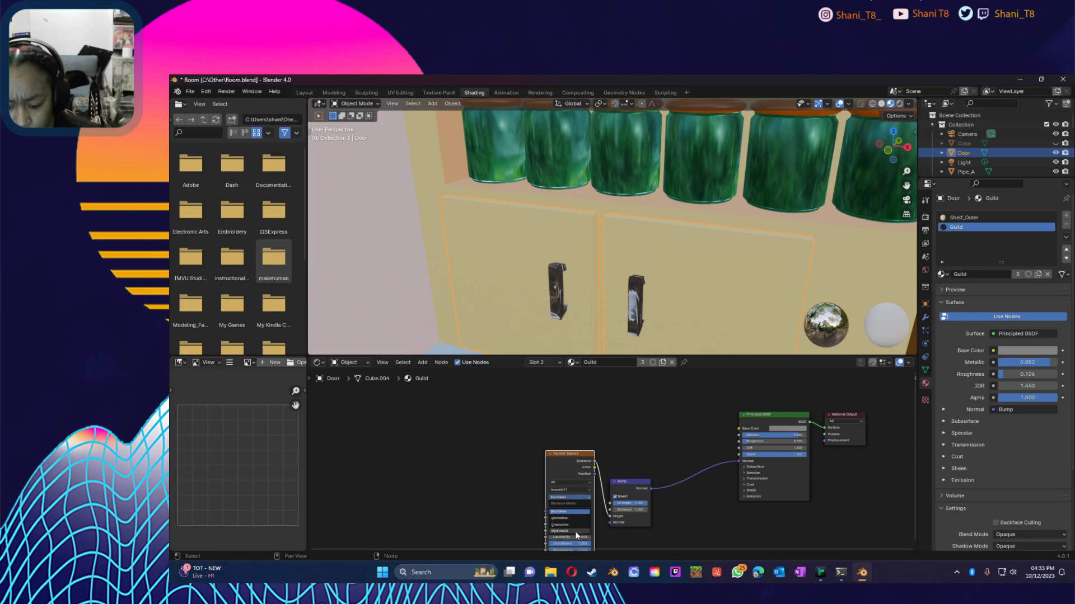
left_click(575, 532)
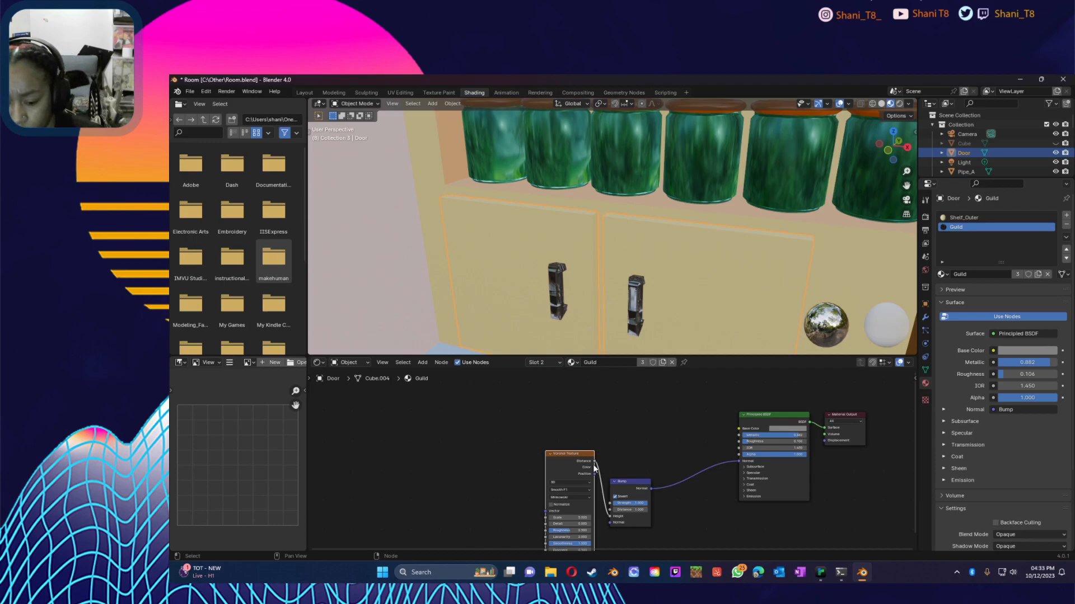
left_click_drag(569, 456, 564, 439)
left_click_drag(557, 526, 536, 526)
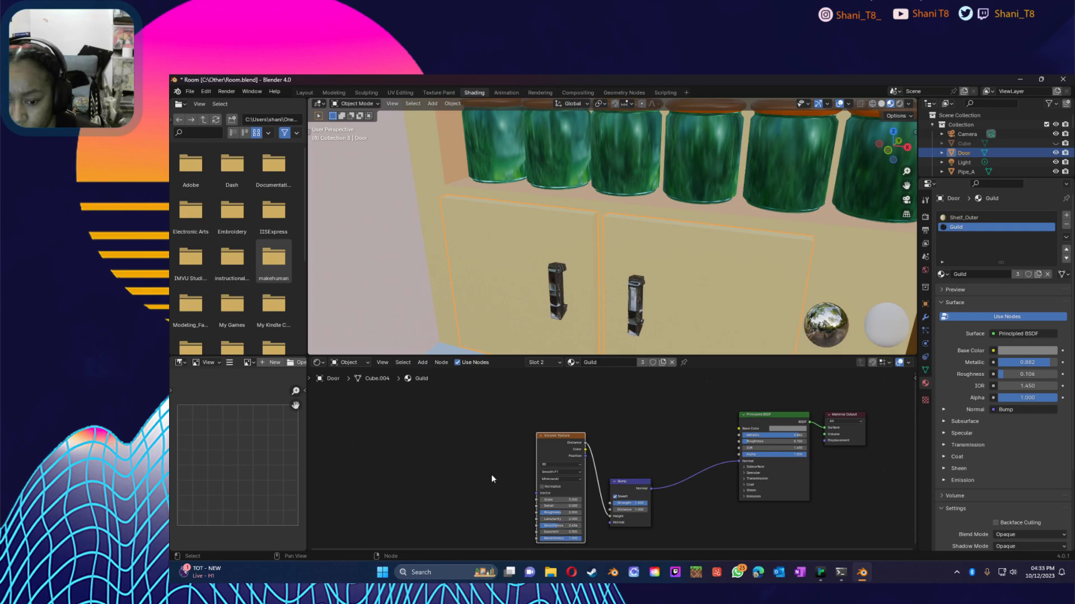
Step: Add a Texture Coordinate node to the Guild material, placed before the Voronoi Texture node
mouse_move(630, 320)
middle_mouse_down()
mouse_move(620, 300)
mouse_move(628, 330)
mouse_move(626, 320)
middle_mouse_up()
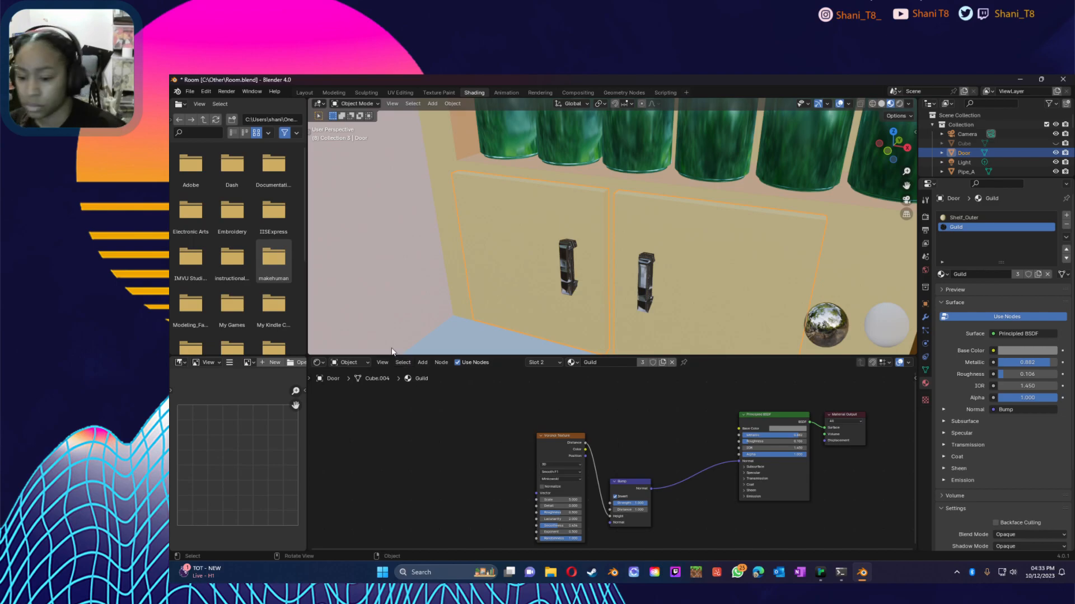
left_click(429, 364)
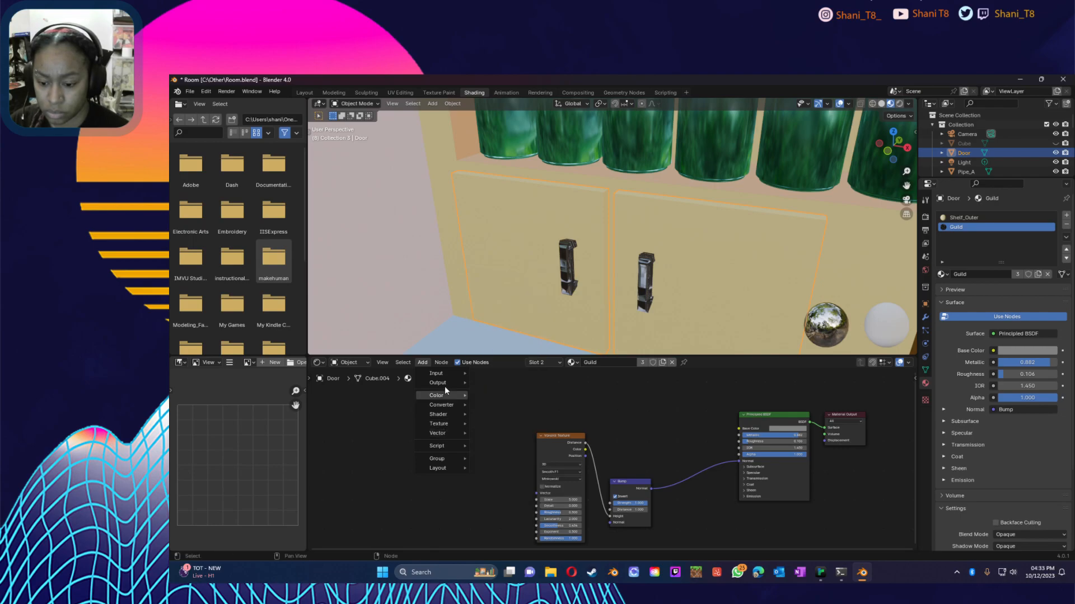
mouse_move(445, 374)
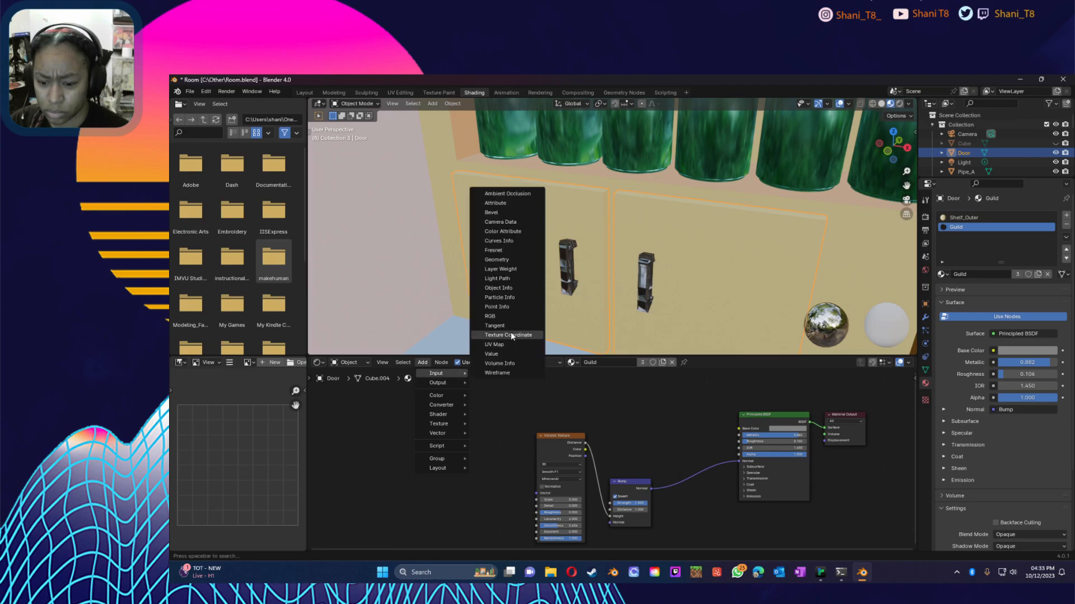
left_click(511, 331)
left_click(374, 427)
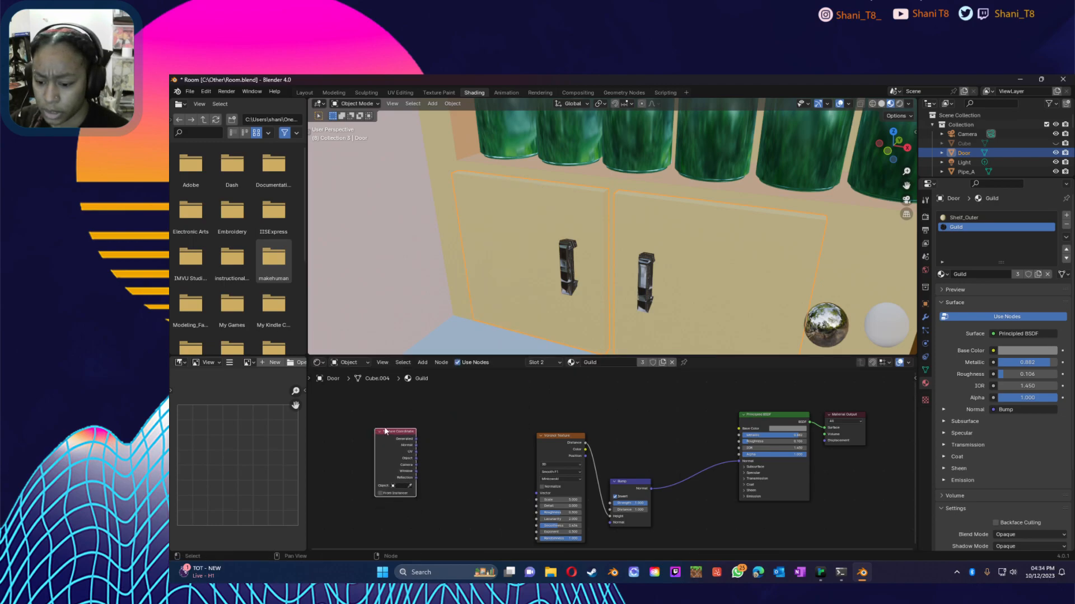
Step: Add a Mapping node between Texture Coordinate and Voronoi Texture, linking Generated to its Vector input and its output to the Voronoi's Vector
left_click(422, 364)
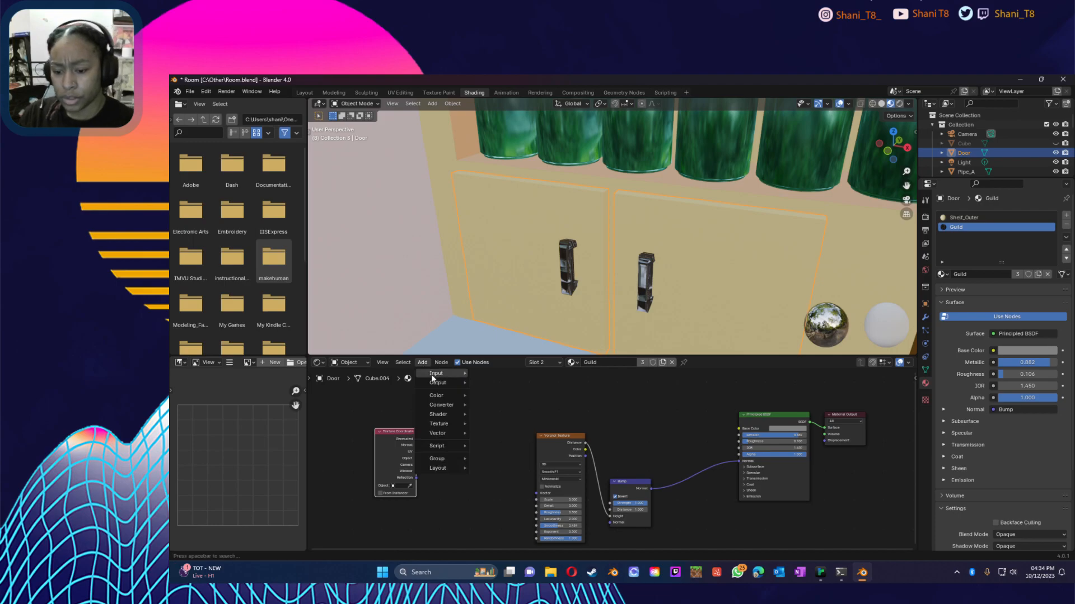
mouse_move(433, 376)
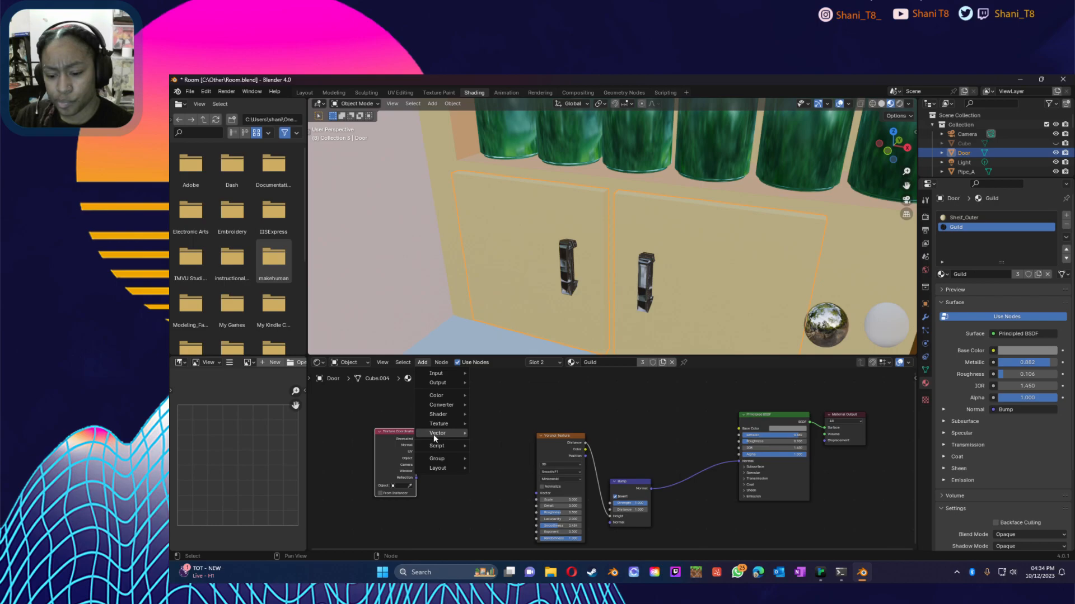
mouse_move(435, 438)
left_click(493, 452)
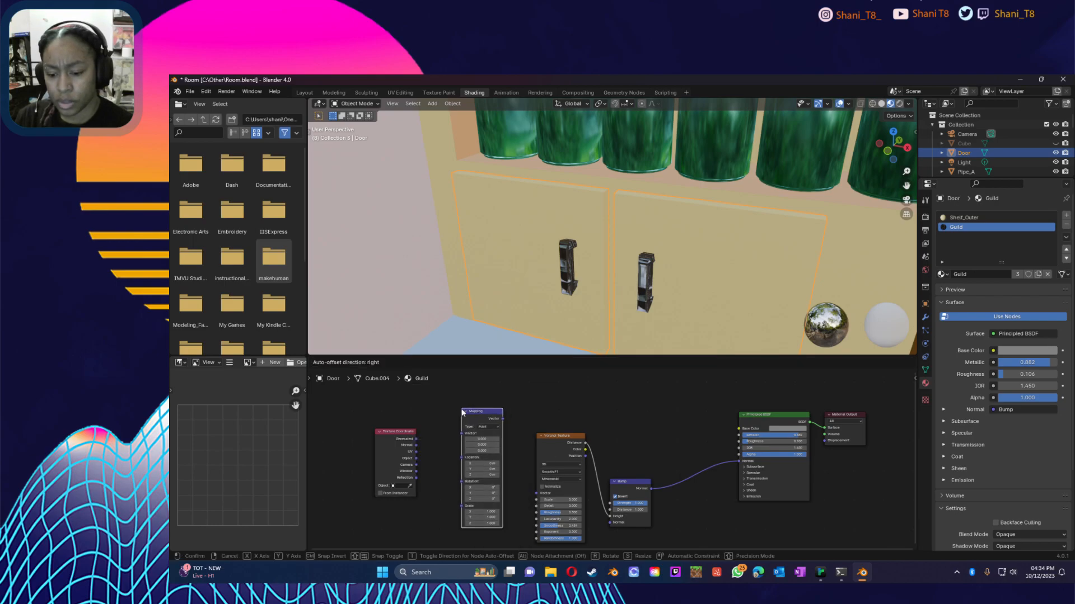
left_click(468, 419)
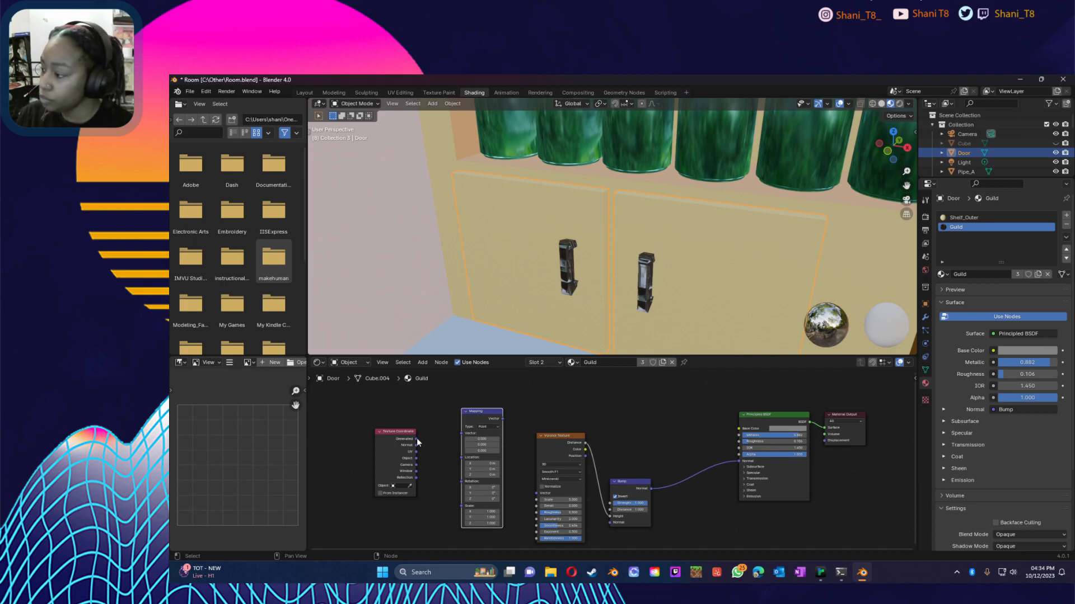
left_click_drag(416, 438, 536, 494)
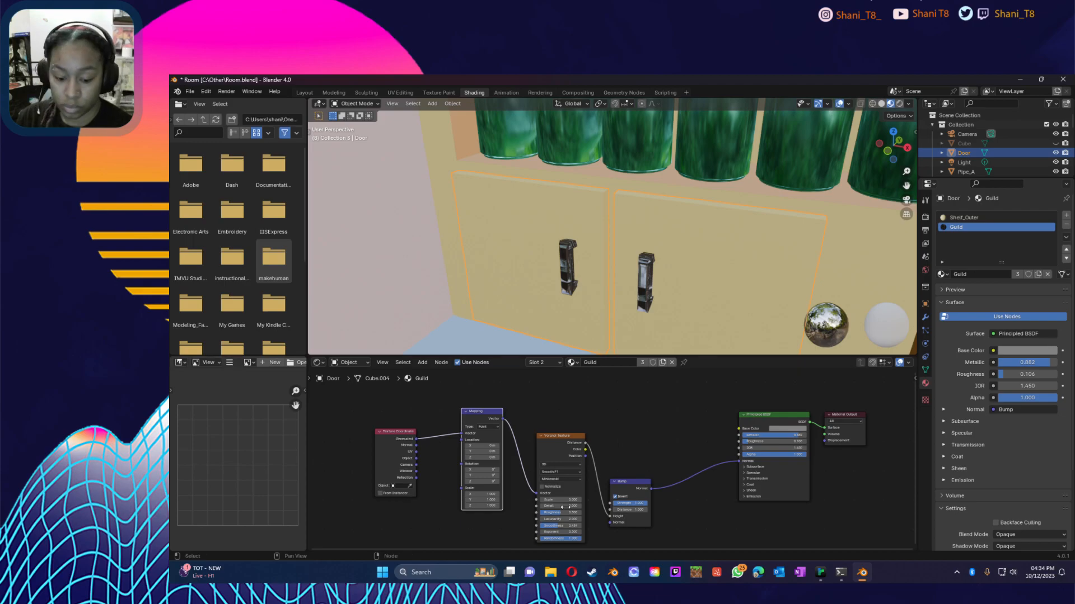
Step: Reduce the Bump node's Strength and Distance while checking the cabinet handles and the pencil's metal band
mouse_move(644, 504)
left_mouse_down()
mouse_move(615, 504)
mouse_move(629, 503)
left_mouse_up()
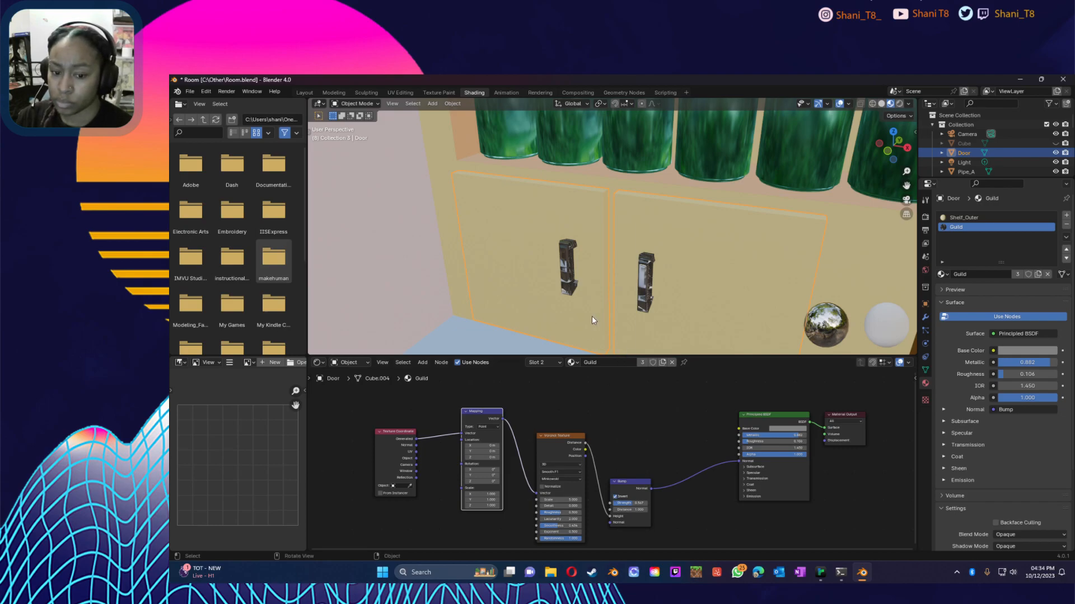
middle_click_drag(586, 319, 672, 258)
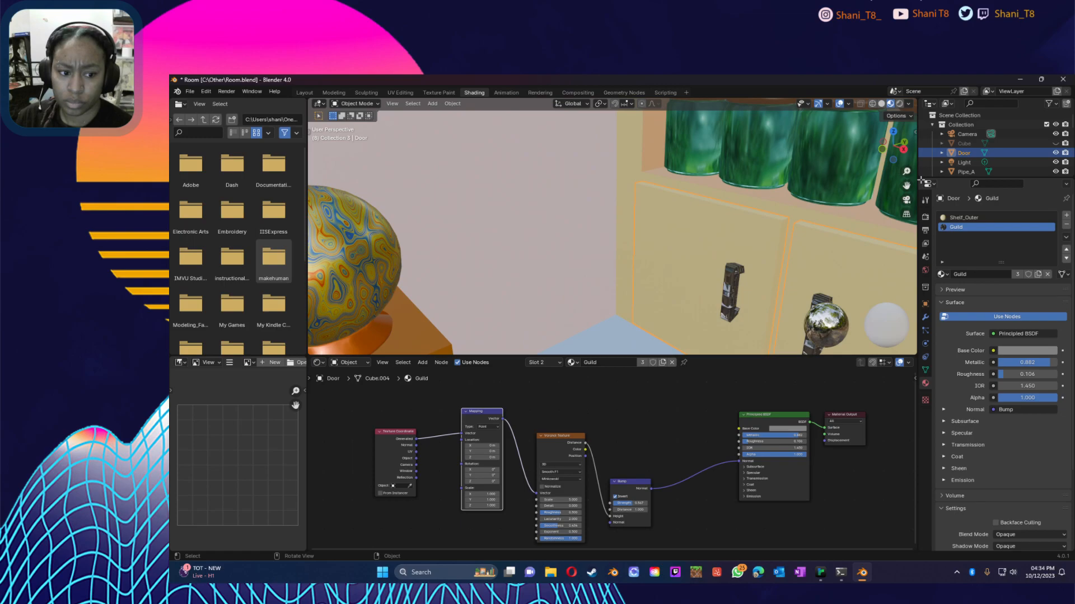
mouse_move(906, 185)
left_mouse_down()
mouse_move(789, 135)
mouse_move(744, 132)
mouse_move(721, 96)
mouse_move(669, 110)
mouse_move(668, 156)
left_mouse_up()
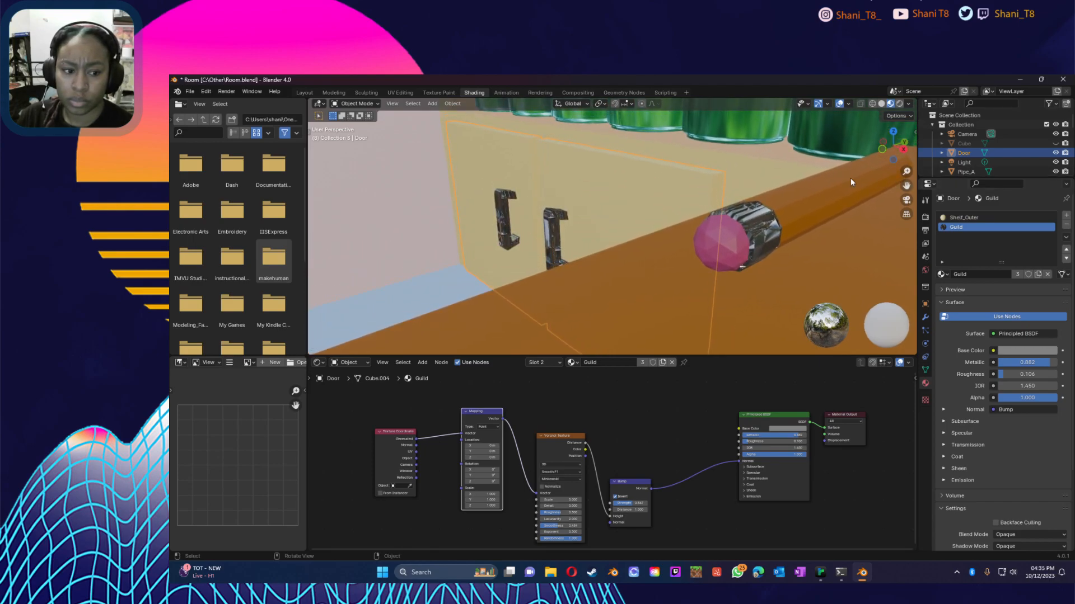
middle_click_drag(838, 223, 820, 226)
left_click_drag(906, 185, 786, 211)
mouse_move(638, 505)
left_mouse_down()
mouse_move(615, 505)
mouse_move(650, 505)
mouse_move(610, 508)
mouse_move(625, 509)
left_mouse_up()
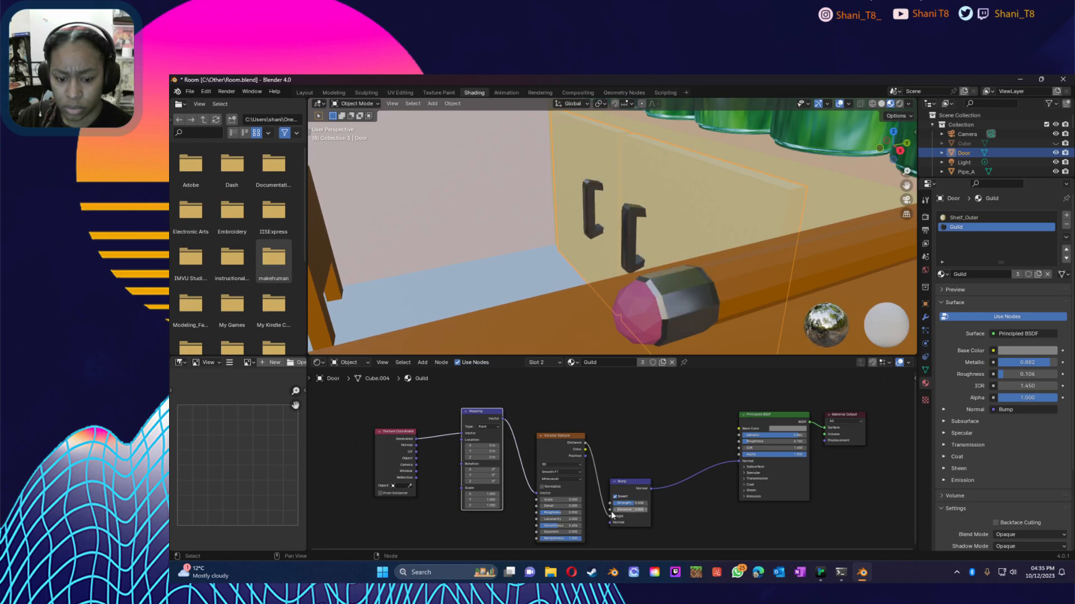
left_click(647, 510)
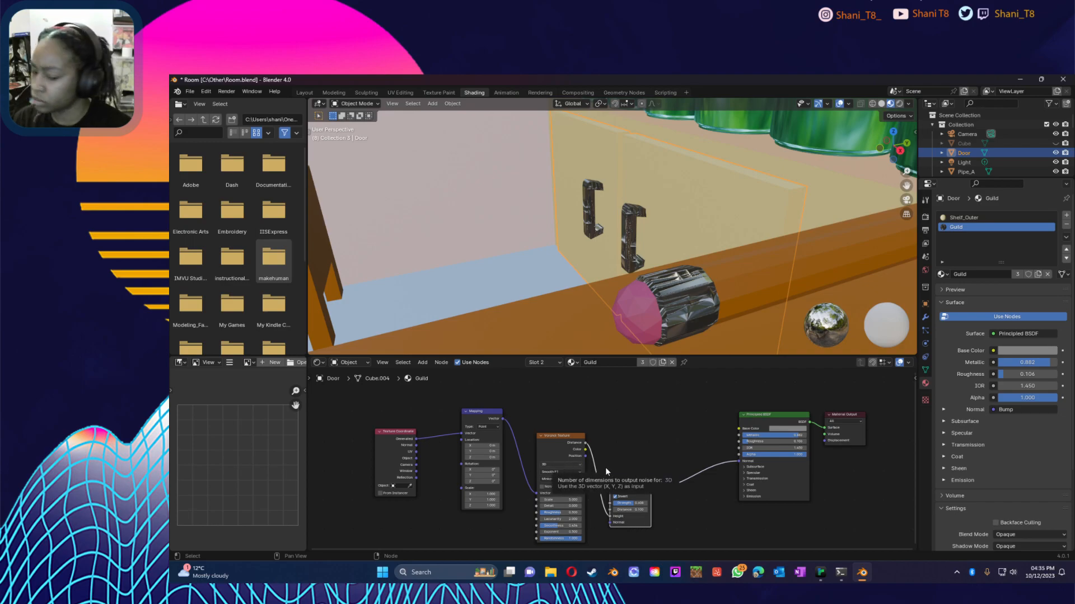
Step: Adjust the Voronoi Texture's Roughness and Smoothness, reduce its Randomness, and lower the Bump node's Strength further
left_click(614, 496)
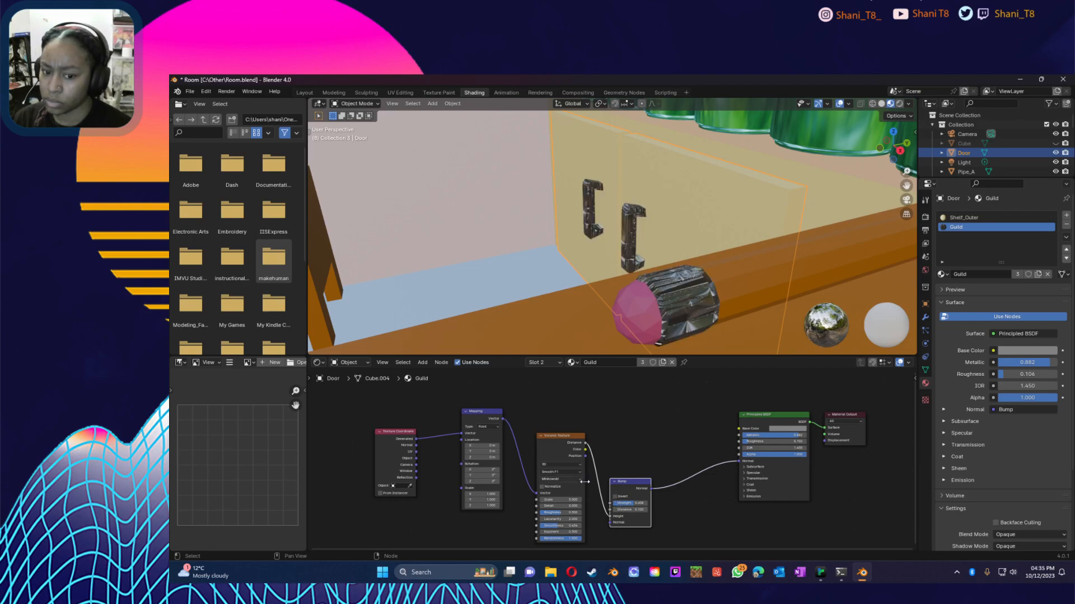
left_click(614, 496)
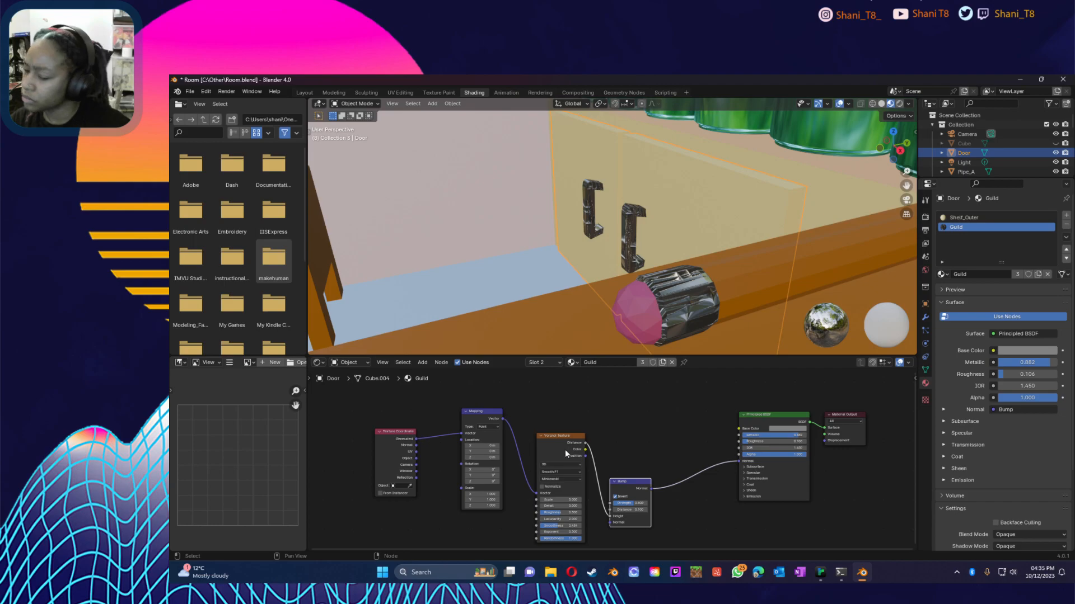
mouse_move(559, 525)
left_mouse_down()
mouse_move(538, 526)
mouse_move(579, 526)
mouse_move(562, 514)
left_mouse_up()
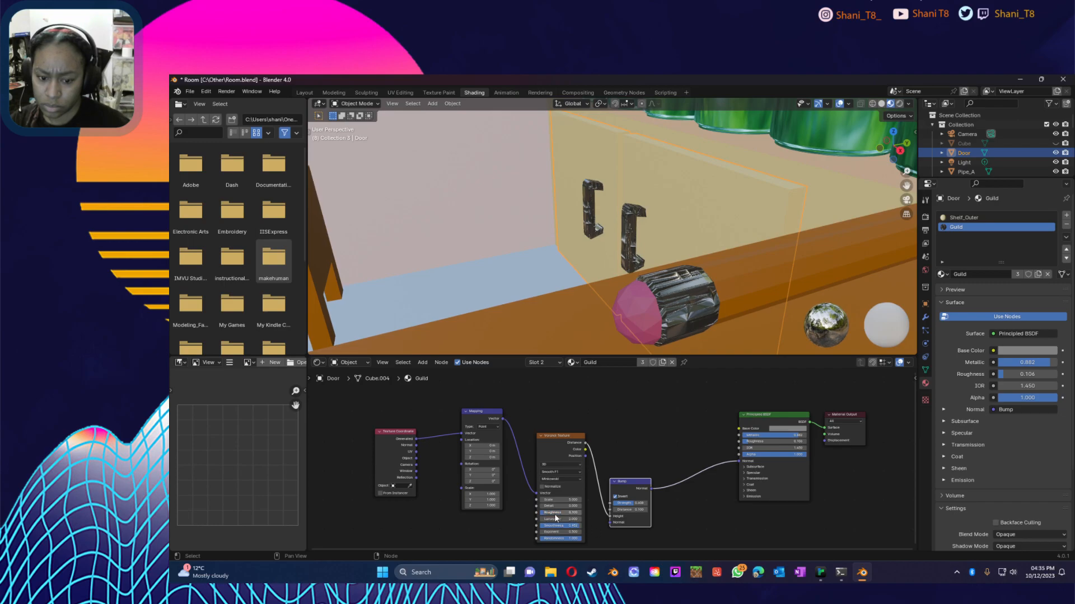
left_click_drag(631, 503, 582, 514)
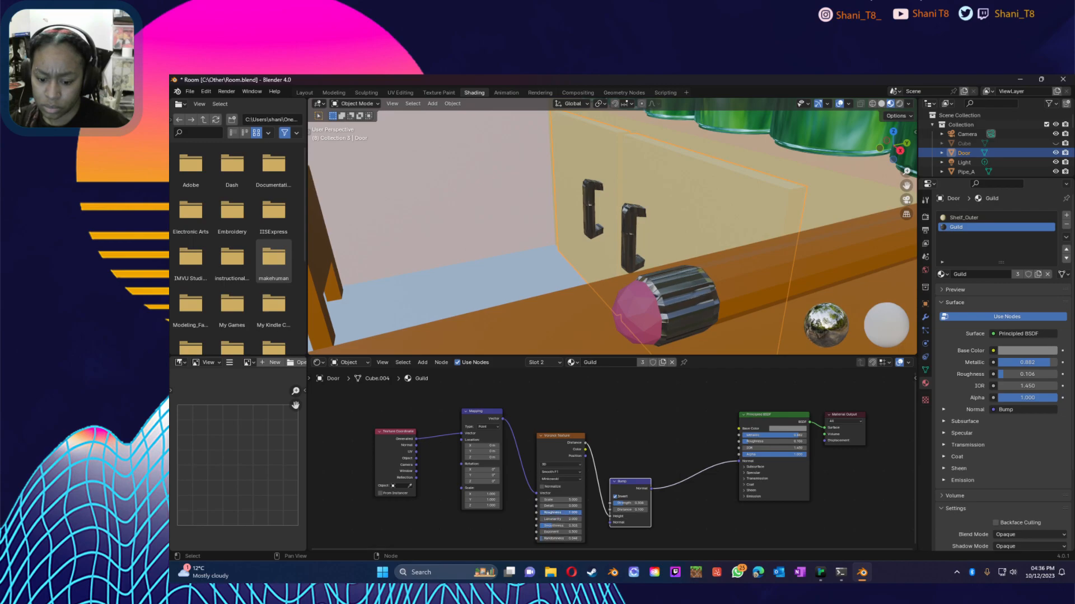
Step: Try different Scale values on the Voronoi Texture, settling on a higher Scale for a finer bump pattern
left_click(541, 500)
left_click(541, 500)
left_click(541, 501)
left_click(541, 500)
left_click(541, 501)
left_click(541, 500)
left_click(541, 501)
left_click(541, 500)
left_click(541, 501)
left_click(541, 500)
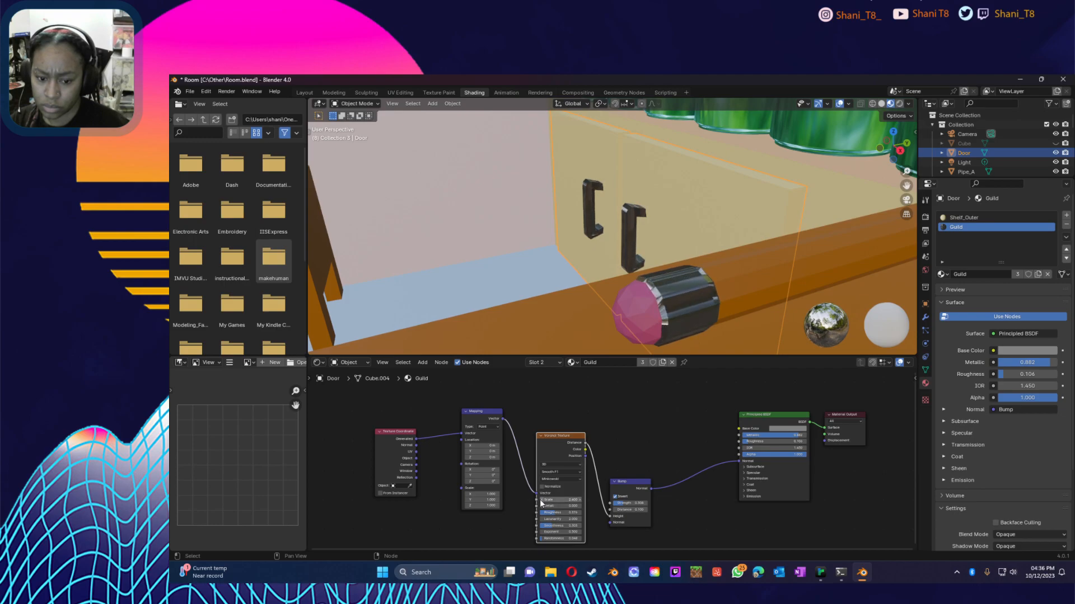
left_click(541, 500)
left_click(542, 500)
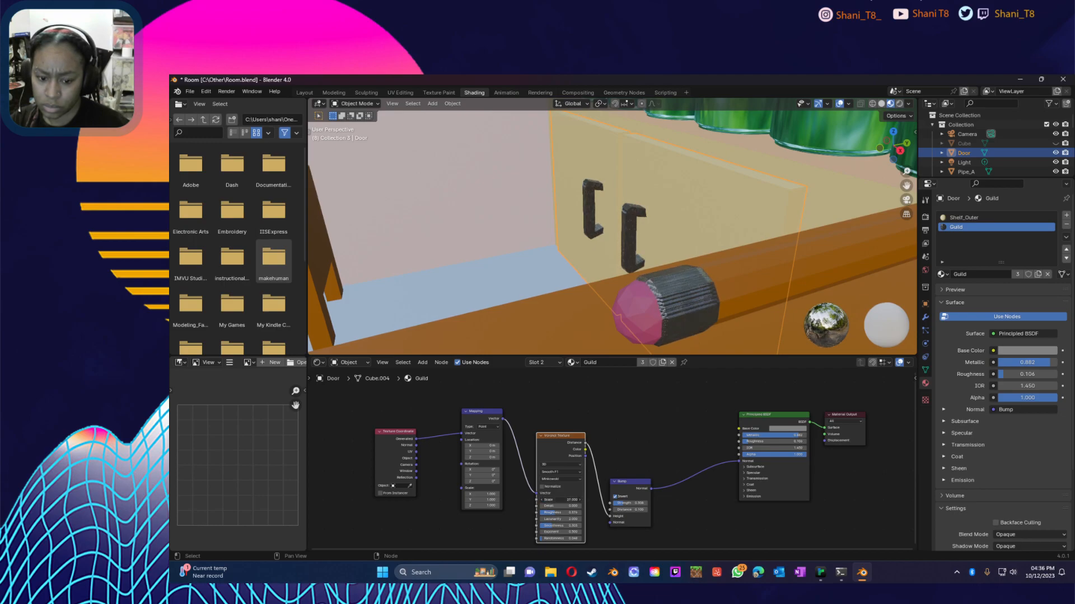
left_click_drag(560, 499, 404, 500)
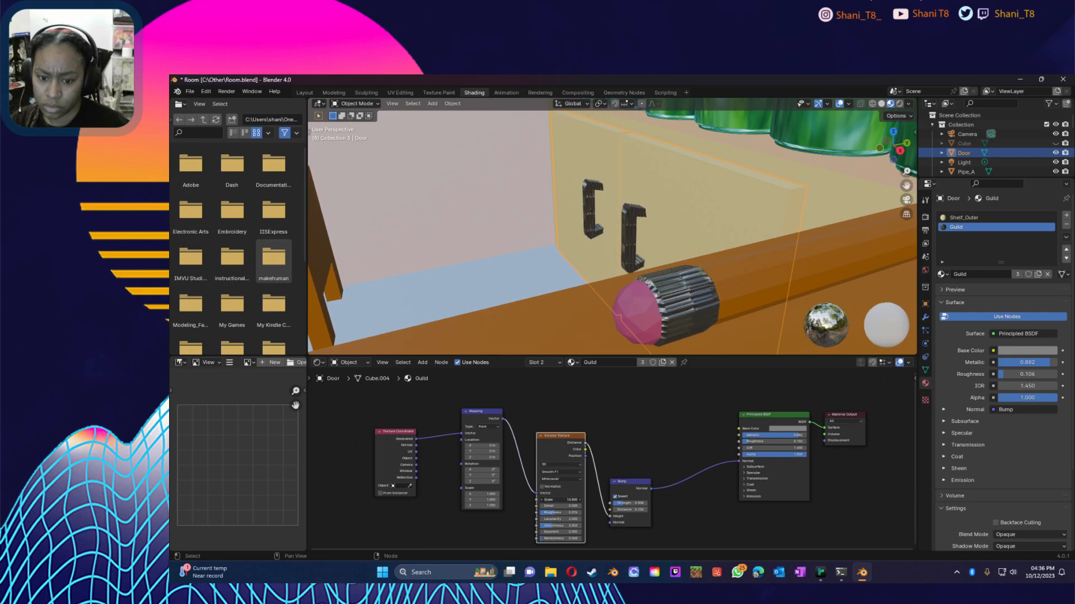
Step: Compare the bump with Invert off and on, and lower the Voronoi Texture's Roughness, Lacunarity and Randomness
middle_click_drag(668, 258, 587, 257)
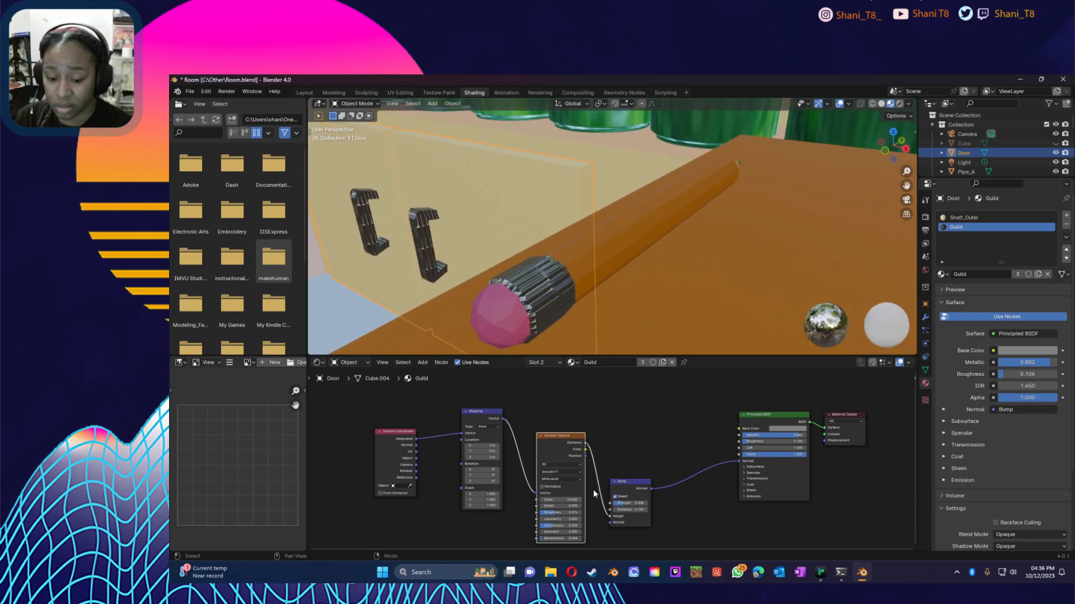
left_click(615, 497)
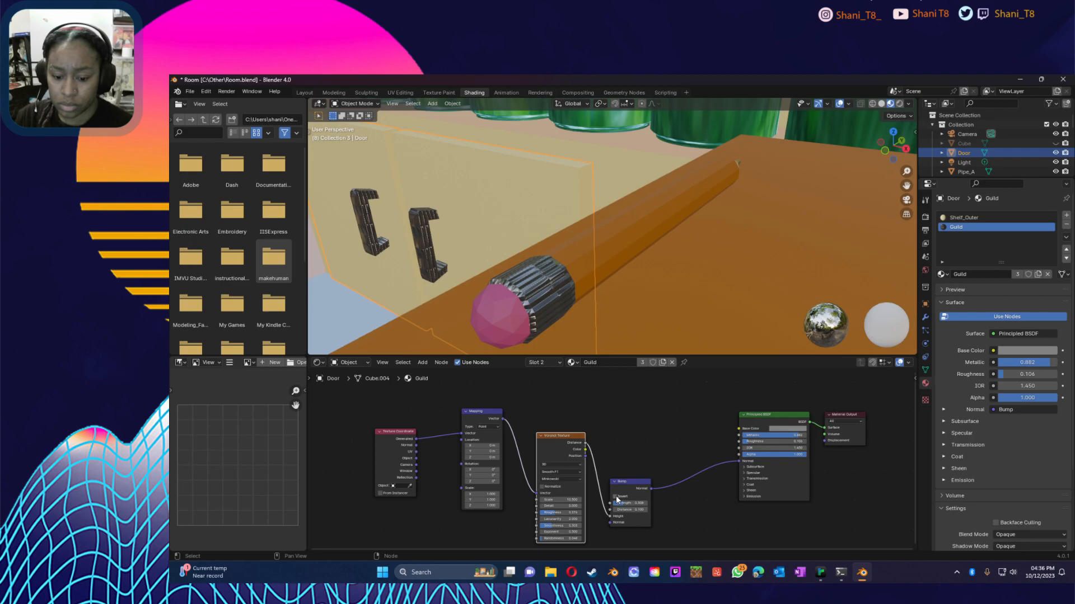
left_click(615, 496)
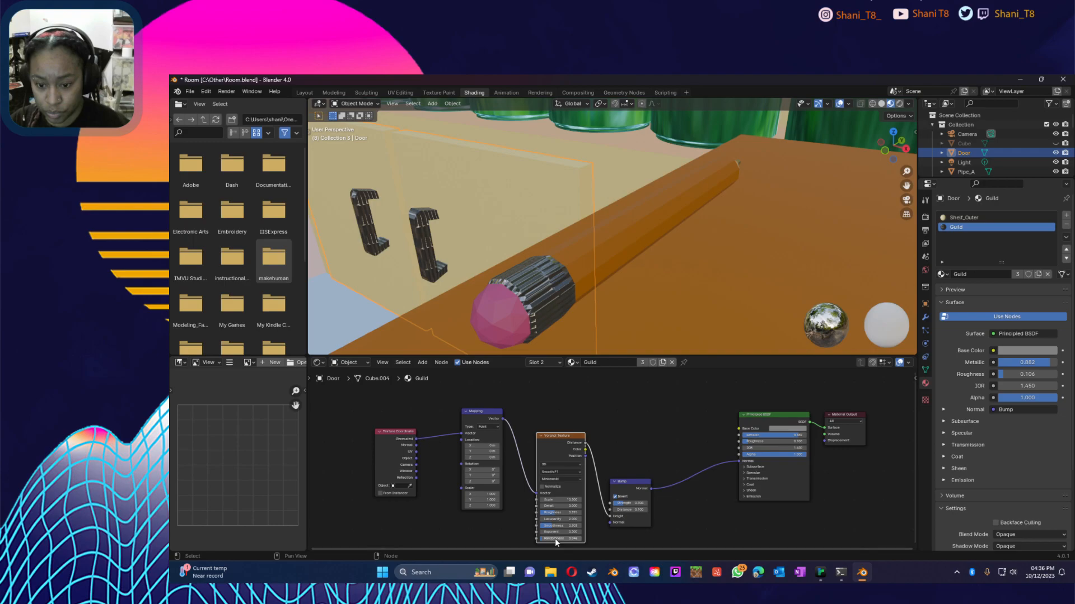
mouse_move(549, 540)
left_mouse_down()
mouse_move(570, 540)
mouse_move(535, 540)
mouse_move(552, 513)
left_mouse_up()
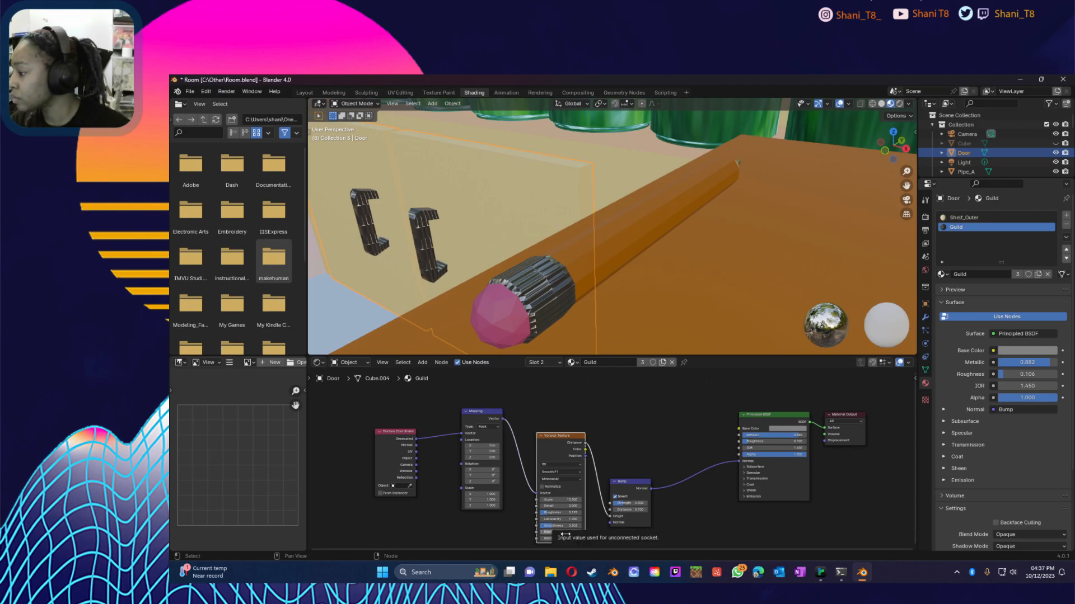
Step: Set the Mapping node's Z rotation to 50° and adjust its Y scale
mouse_move(481, 481)
left_mouse_down()
mouse_move(544, 481)
mouse_move(487, 482)
left_mouse_up()
left_click(487, 482)
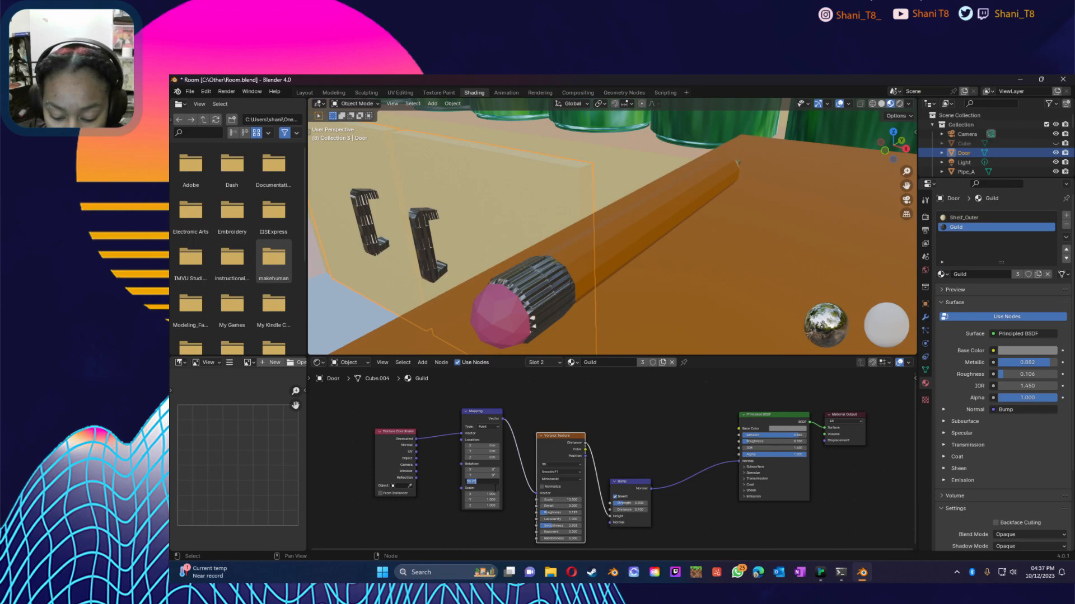
type("50")
key("Tab")
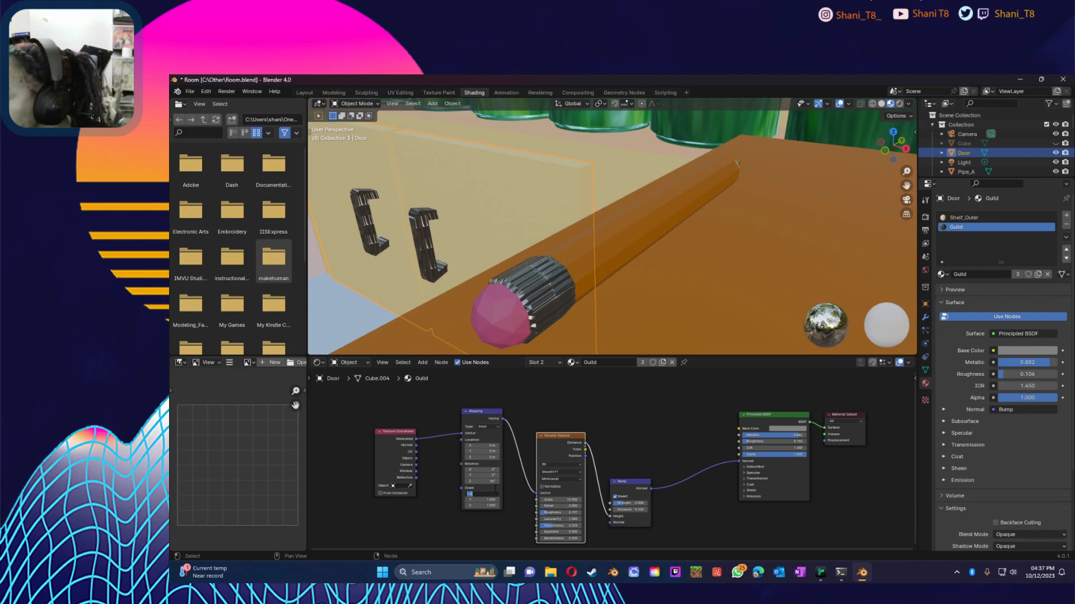
key("Return")
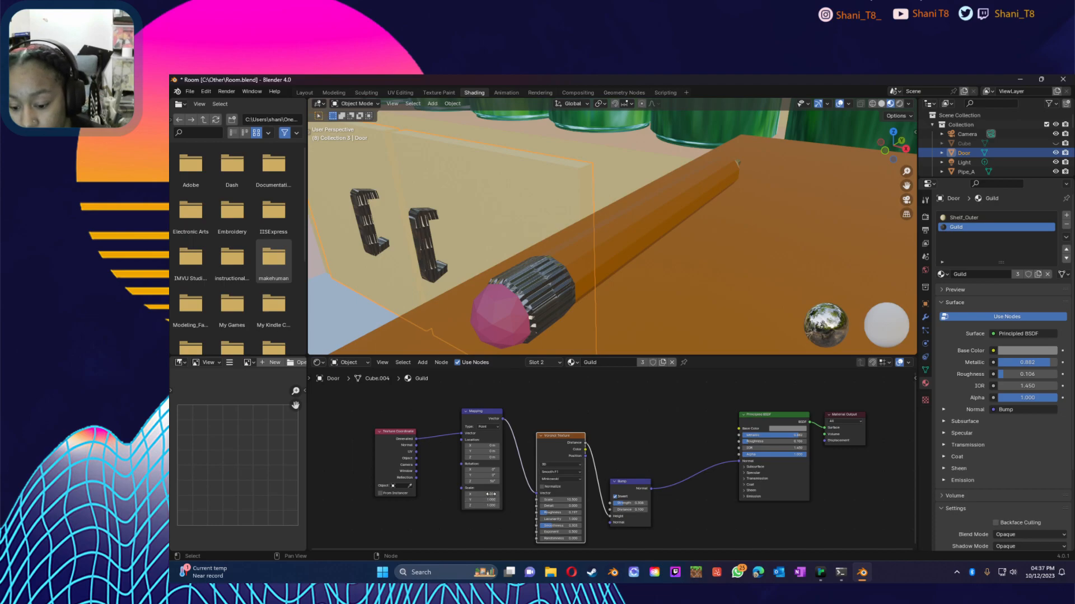
left_click(482, 500)
type("1")
key("Return")
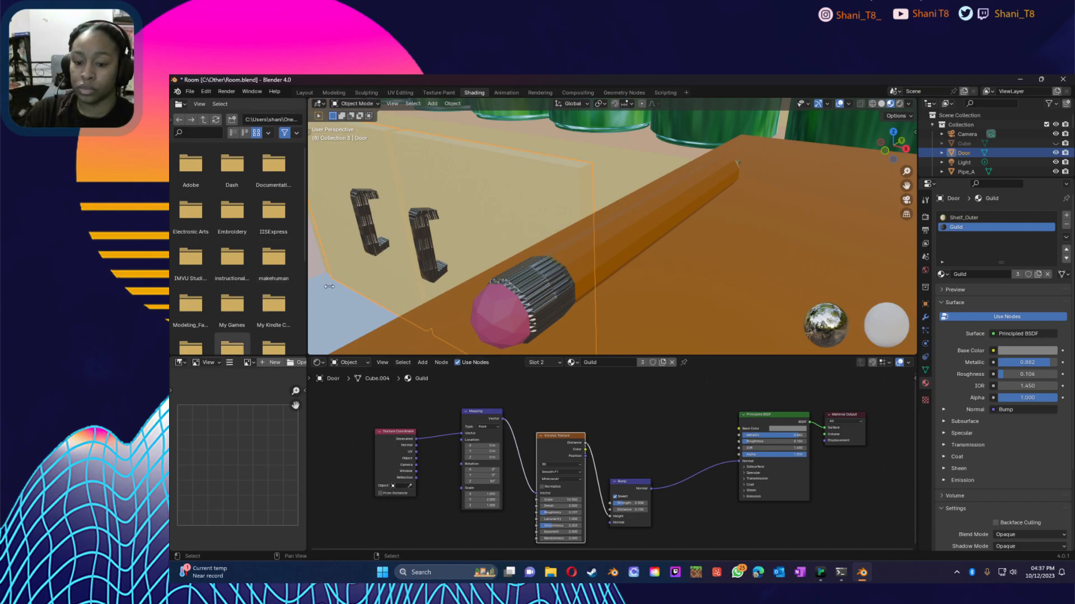
Step: Examine the cabinet handles and pencil band in Rendered shading, and return the viewport to Material Preview
scroll(609, 452, "down", 3)
scroll(577, 280, "down", 8)
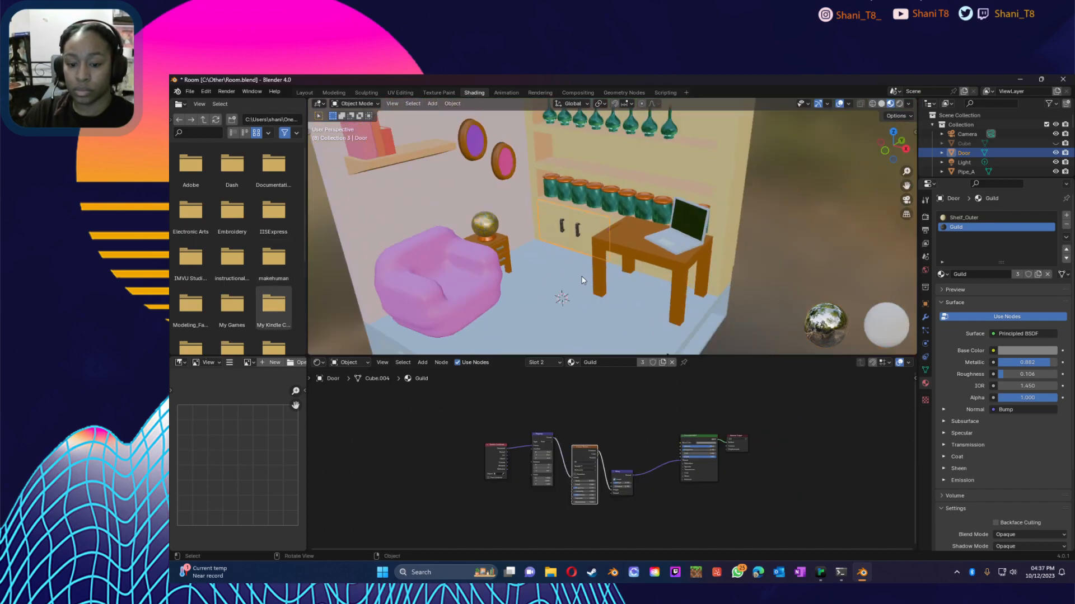
scroll(581, 280, "up", 8)
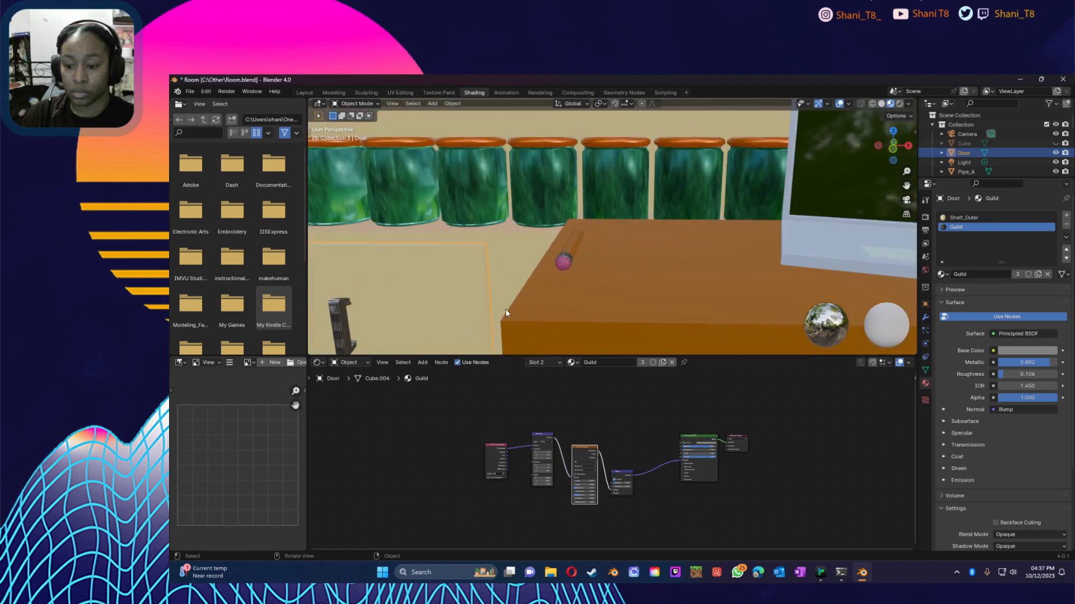
scroll(505, 309, "down", 8)
middle_click_drag(459, 298, 573, 300)
left_click(900, 104)
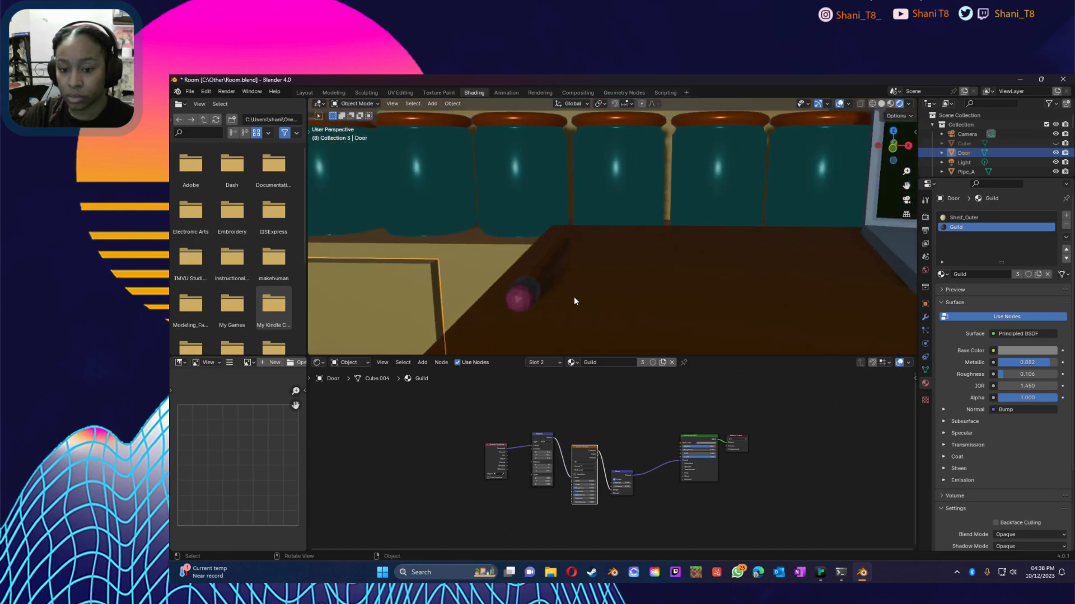
scroll(575, 292, "down", 5)
middle_click_drag(555, 261, 684, 203)
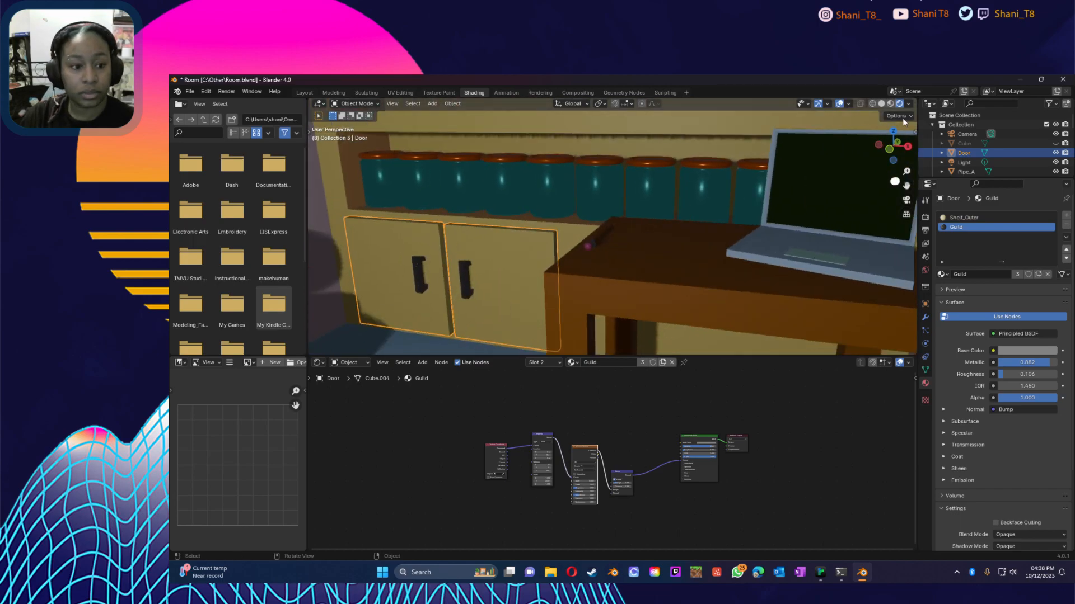
left_click(891, 104)
Step: Copy the Guild material's Texture Coordinate, Mapping, Voronoi Texture and Bump nodes into the nightstand drawer's D_Handle material
left_click(663, 532)
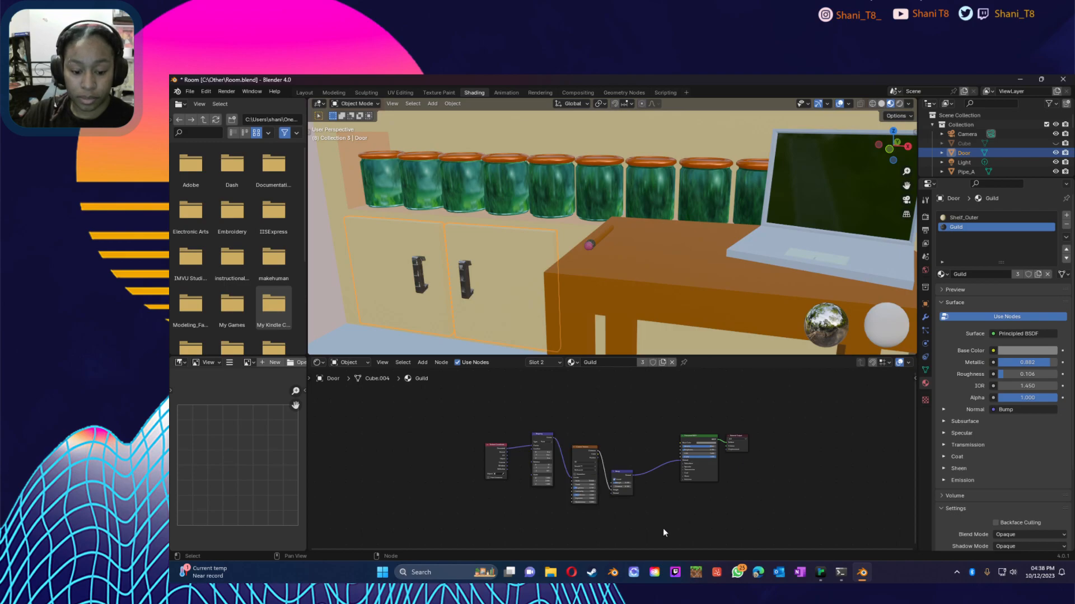
left_click_drag(440, 393, 662, 532)
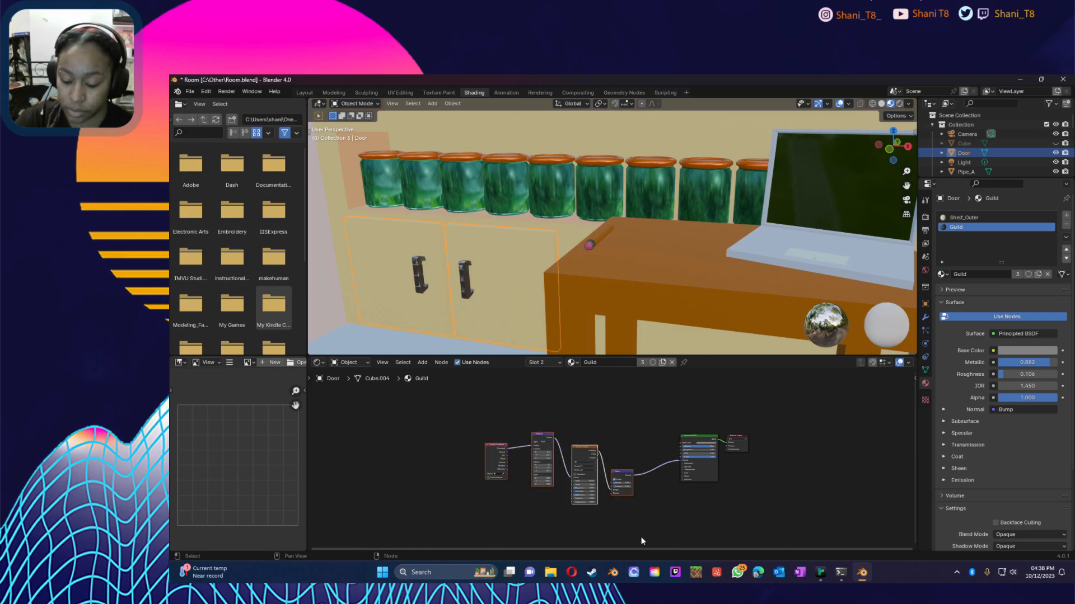
scroll(556, 263, "down", 5)
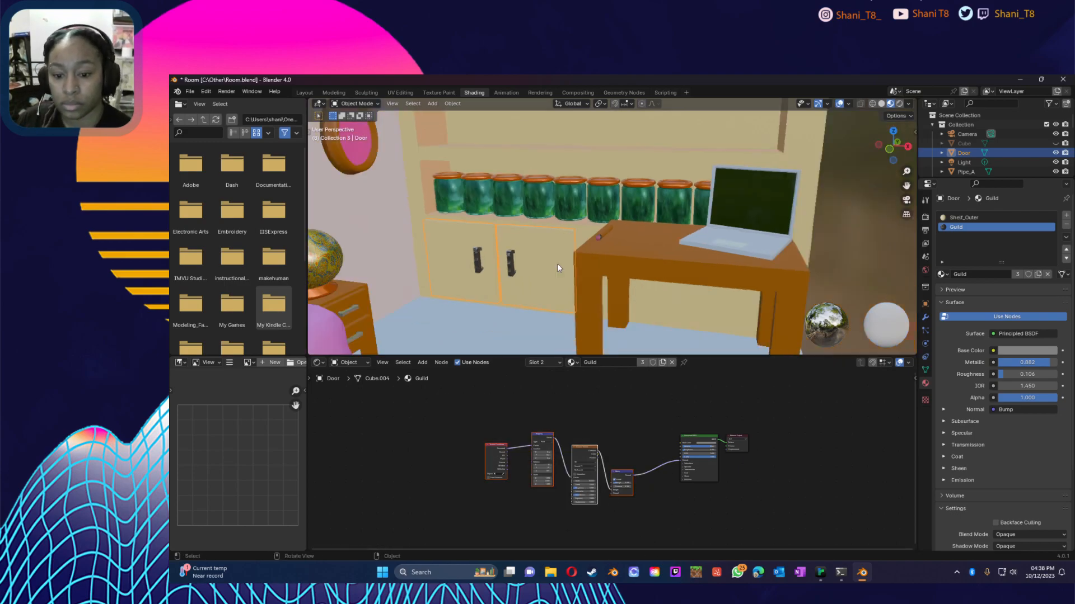
middle_click_drag(562, 270, 485, 258)
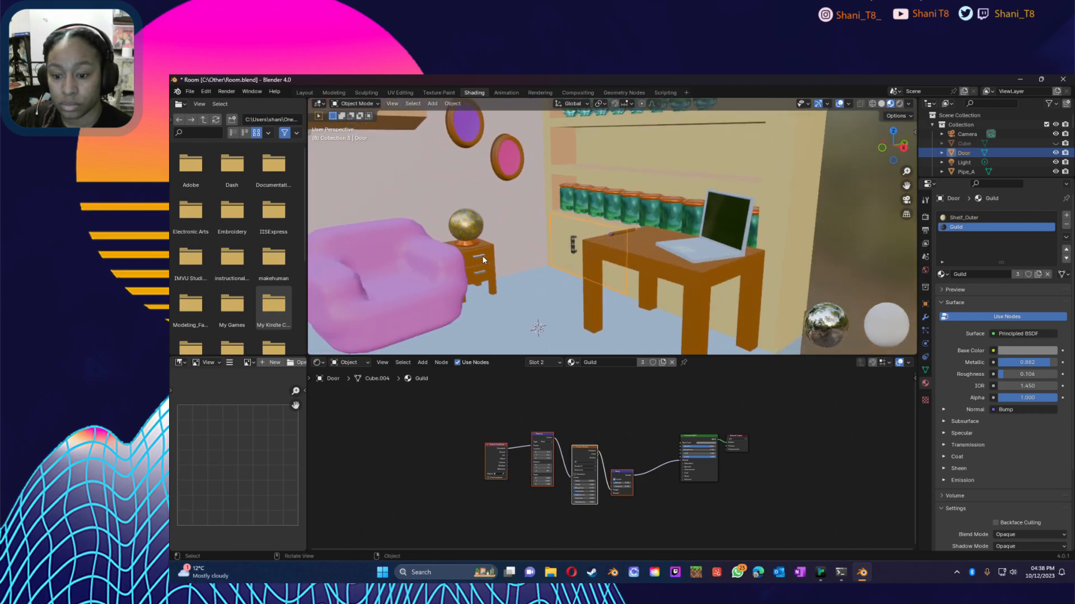
left_click(483, 257)
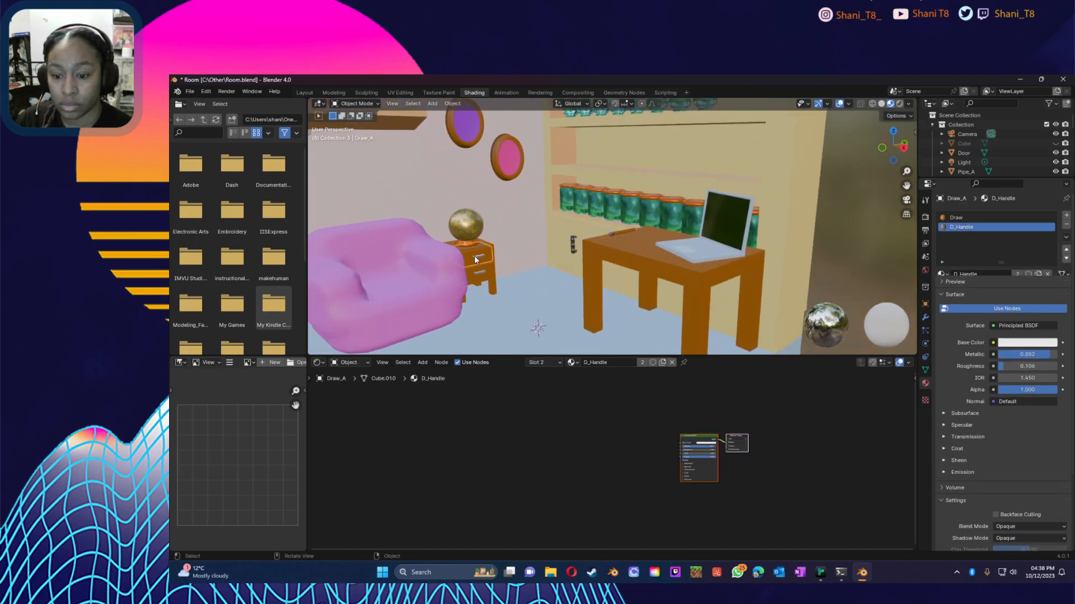
left_click(979, 218)
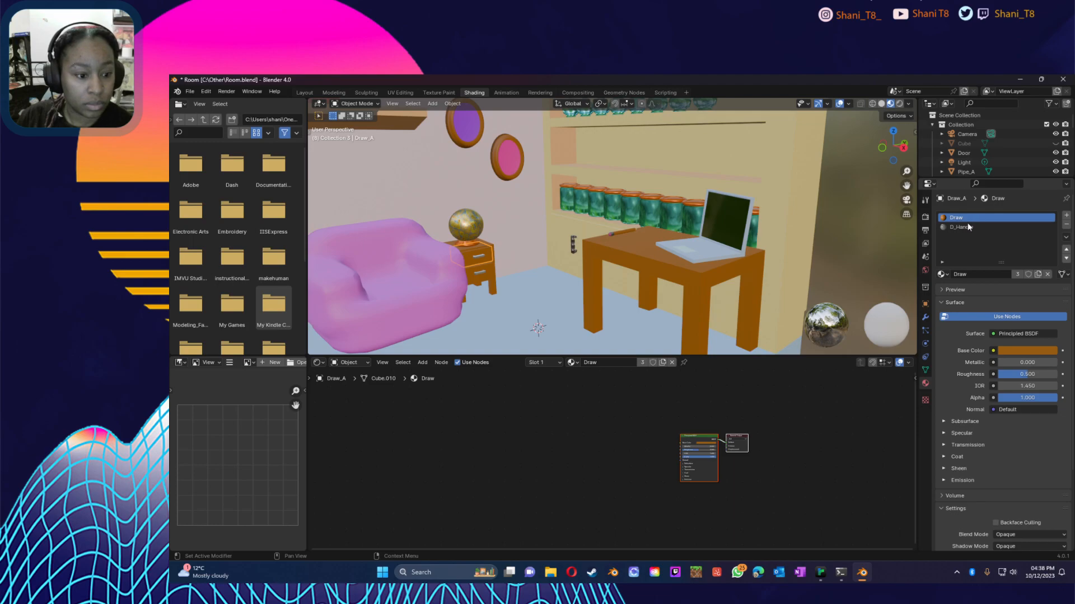
left_click(969, 227)
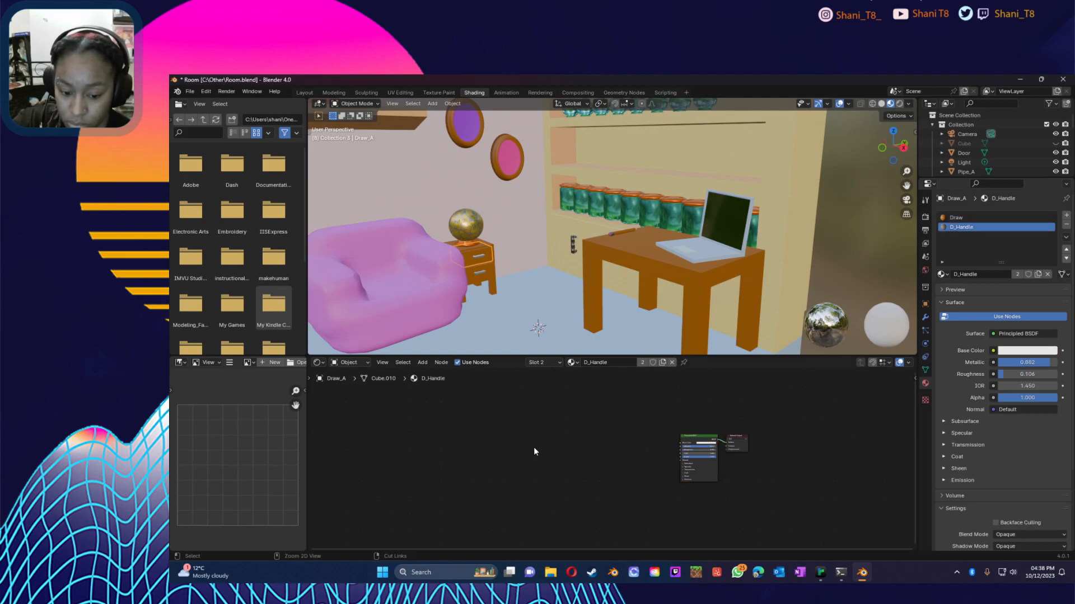
key("ctrl+v")
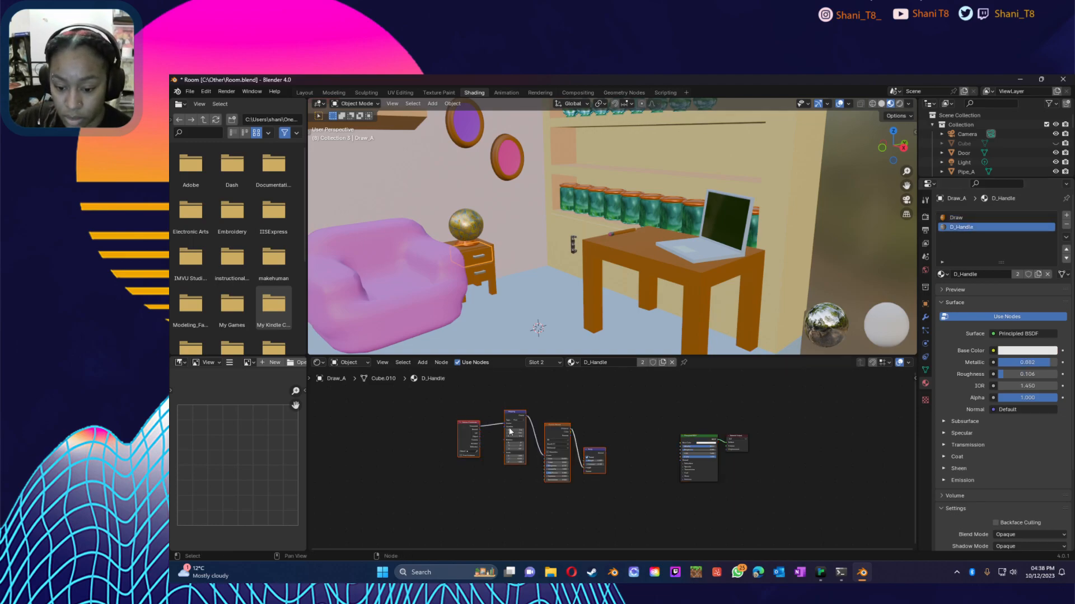
Step: Move the pasted nodes beside D_Handle's Principled BSDF and connect the Bump output to its Normal input
left_click_drag(516, 428, 578, 429)
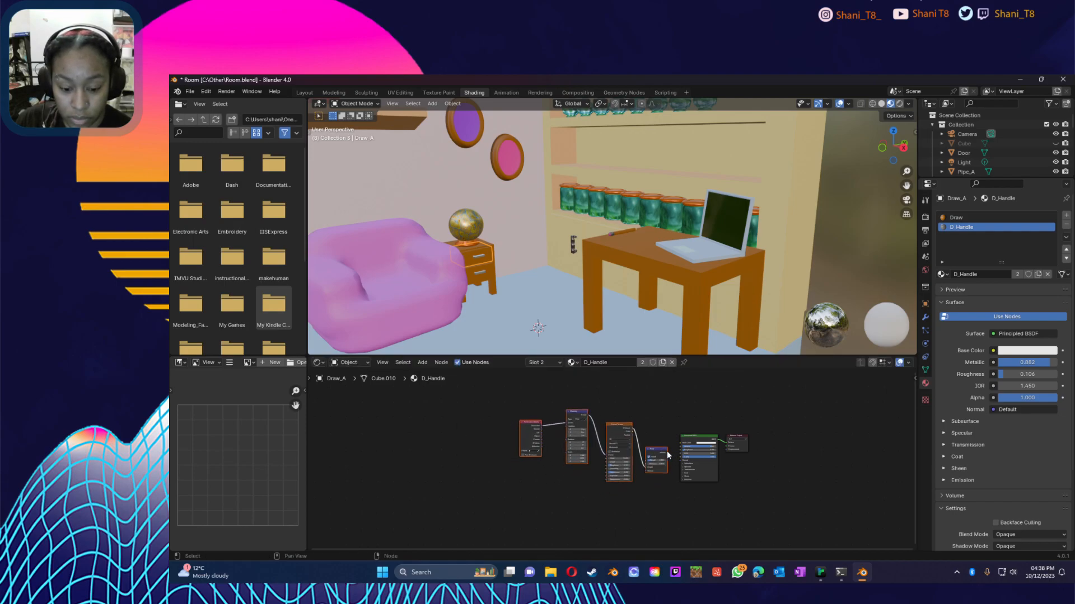
left_click(669, 451)
left_click_drag(669, 454, 682, 461)
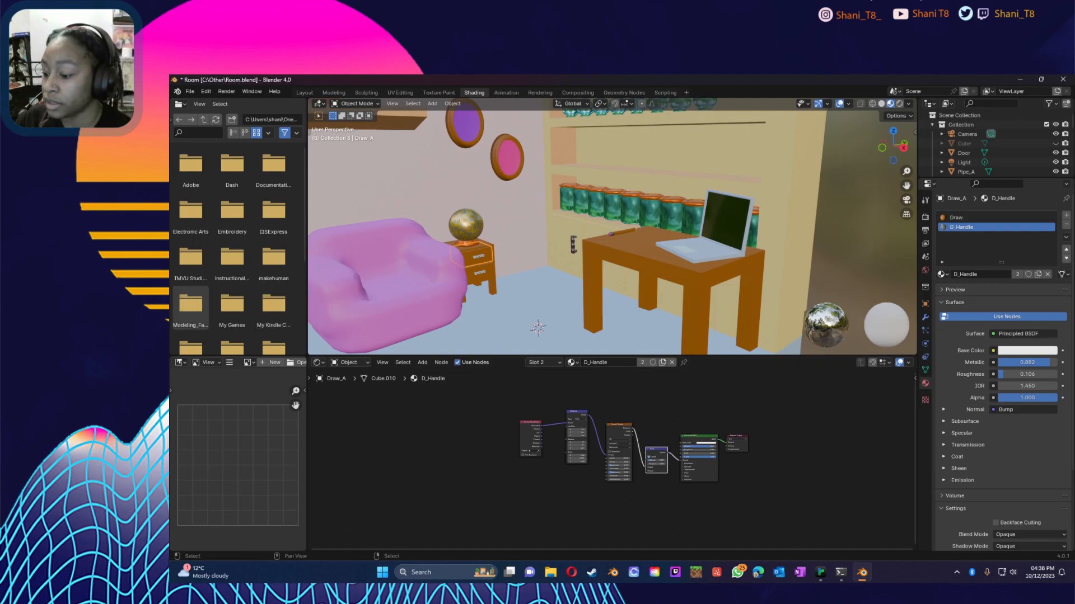
left_click(495, 489)
scroll(439, 302, "up", 4)
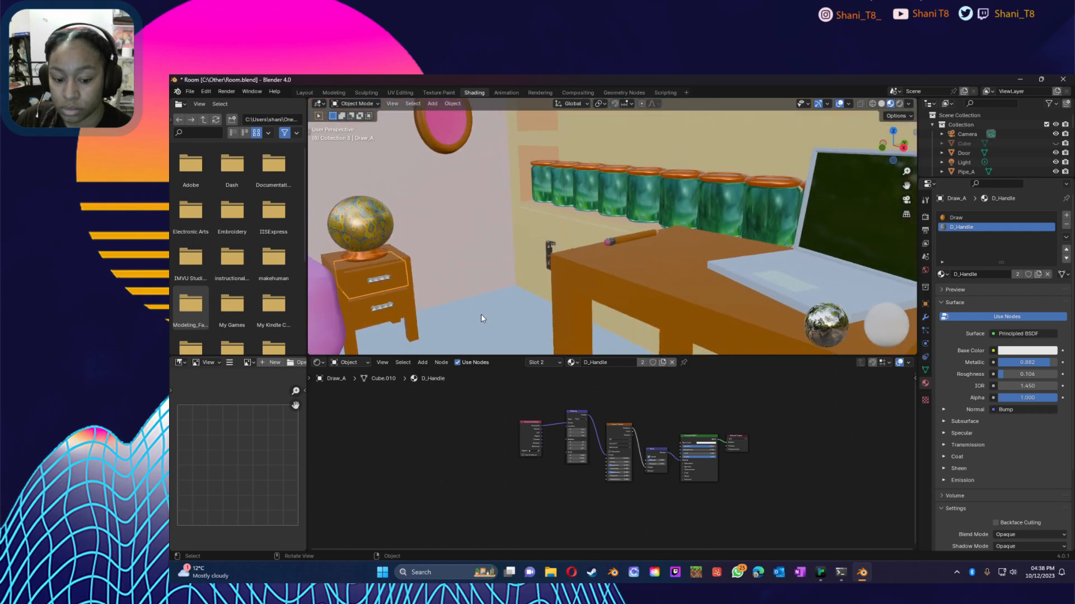
middle_click_drag(587, 187, 563, 222)
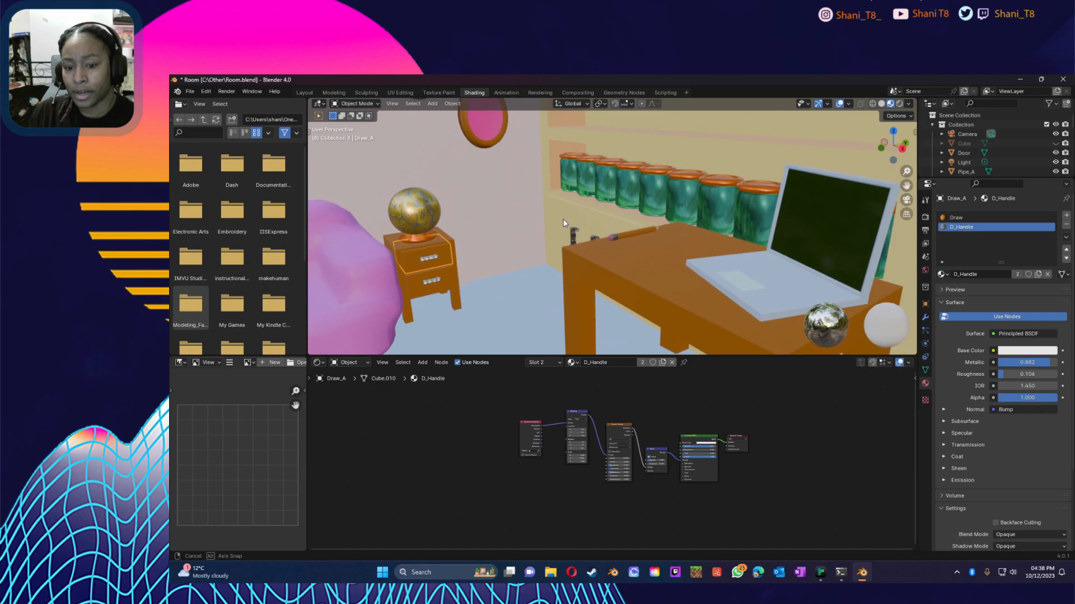
scroll(569, 217, "down", 8)
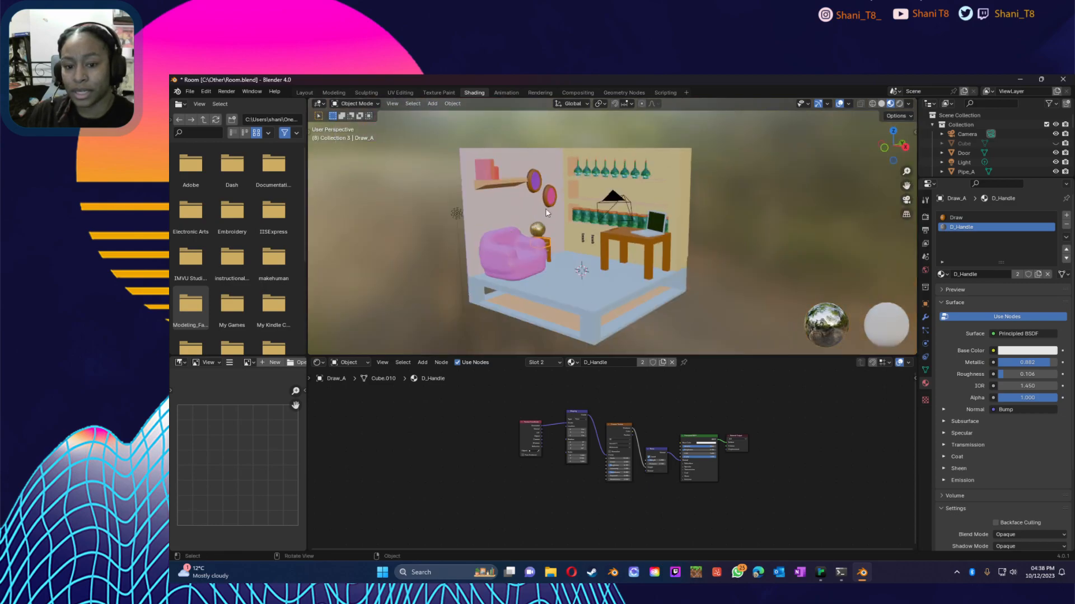
Step: Select the shelf jars and make their Jar_Lid material active in the node editor
scroll(559, 210, "up", 10)
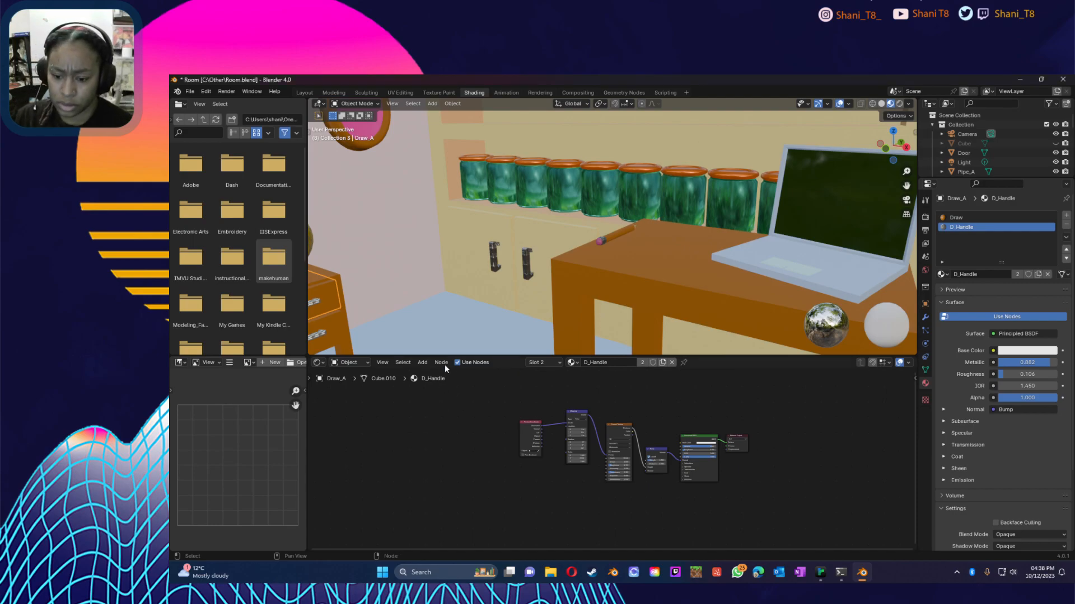
scroll(719, 258, "down", 4)
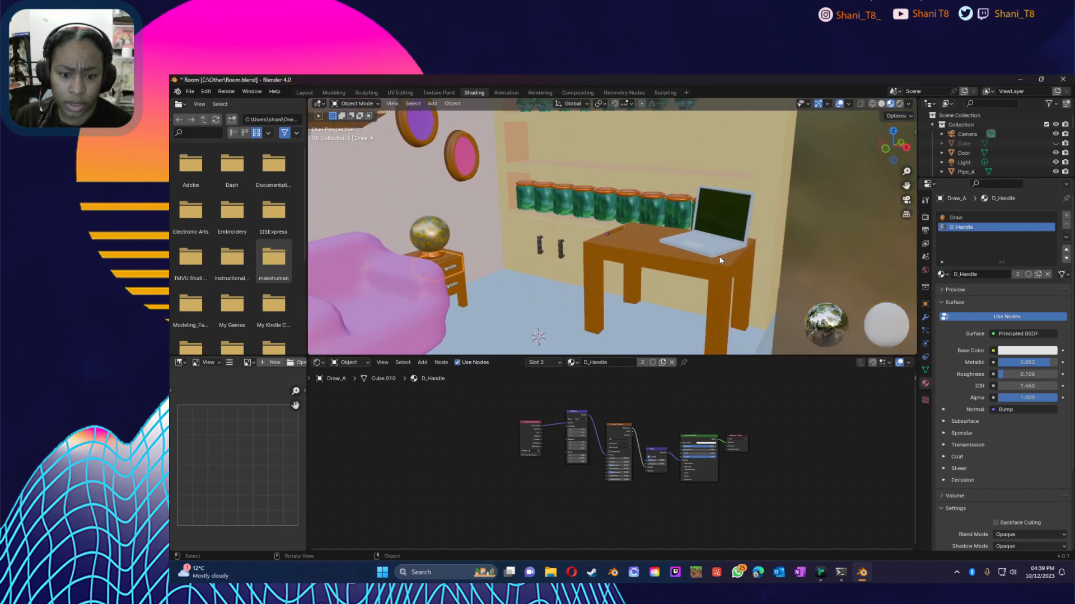
scroll(596, 216, "up", 4)
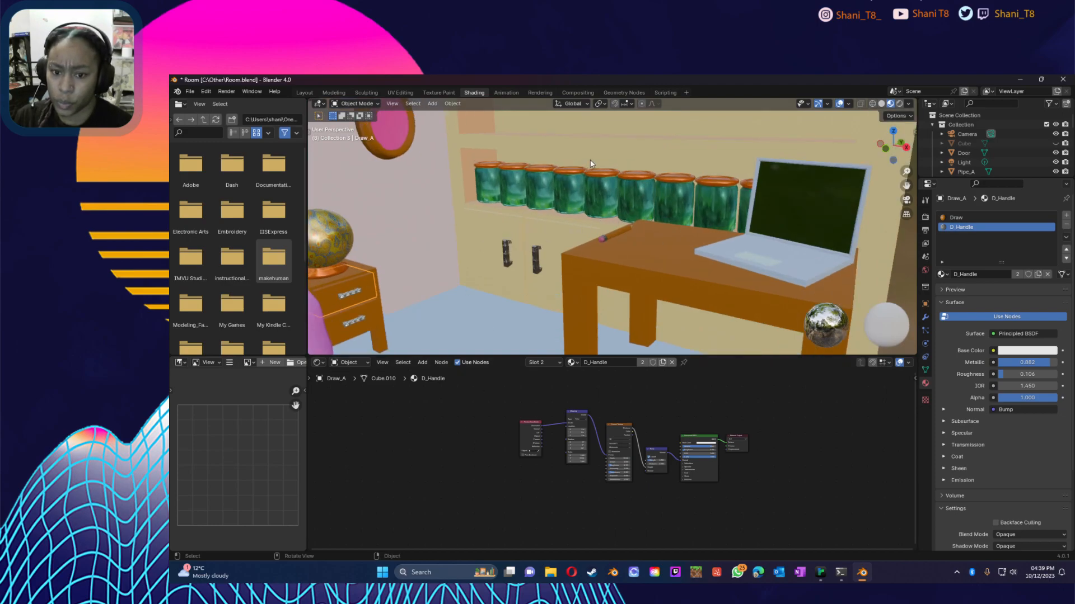
left_click(603, 177)
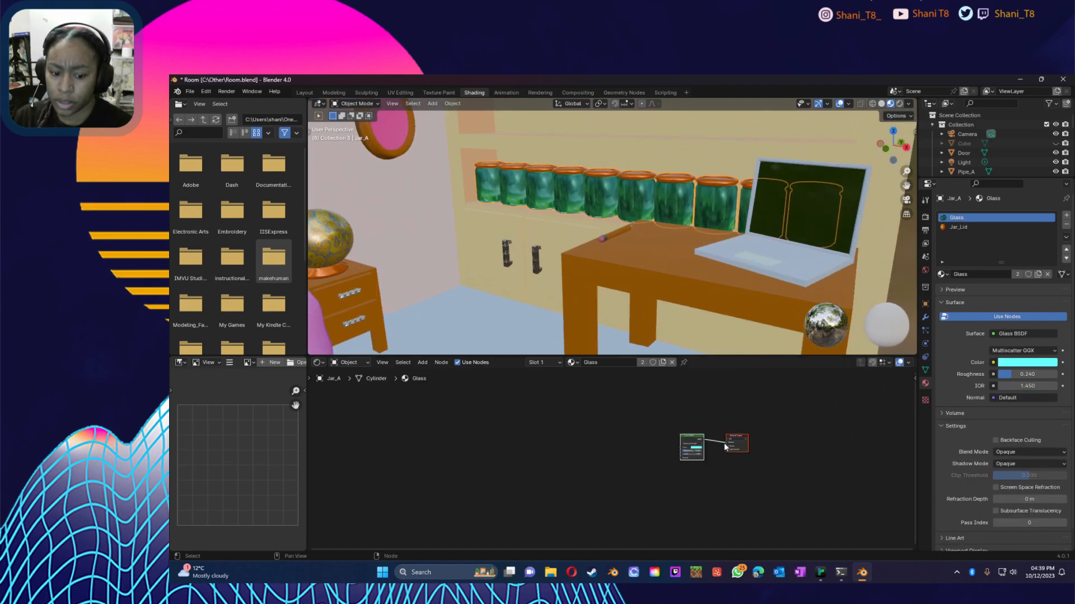
left_click(970, 226)
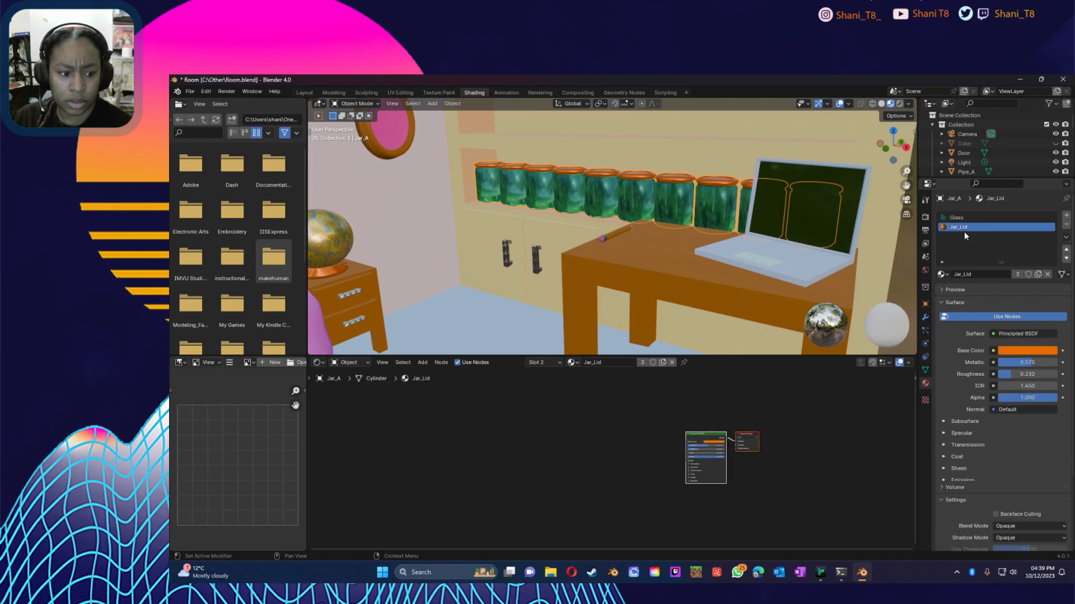
mouse_move(649, 483)
middle_mouse_down()
mouse_move(645, 443)
mouse_move(637, 484)
mouse_move(647, 493)
middle_mouse_up()
scroll(656, 451, "up", 5)
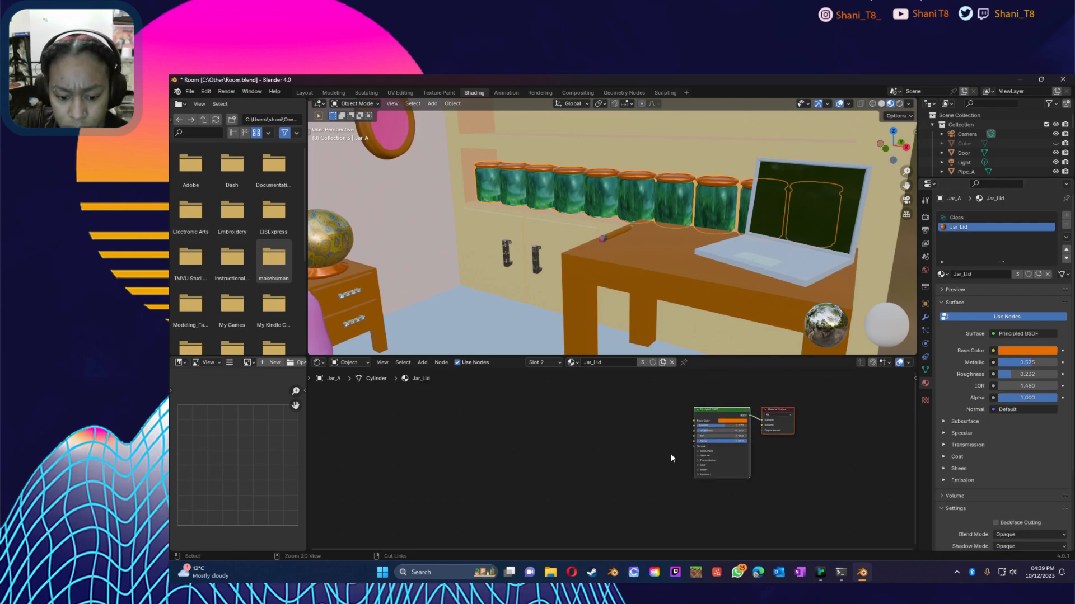
left_click(595, 457)
key("ctrl+v")
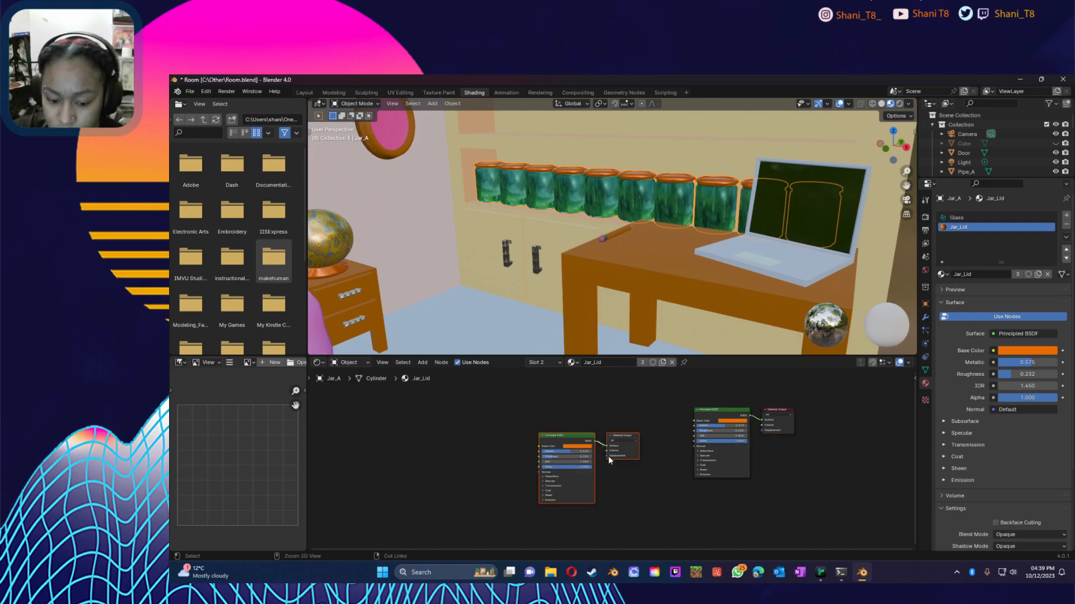
key("x")
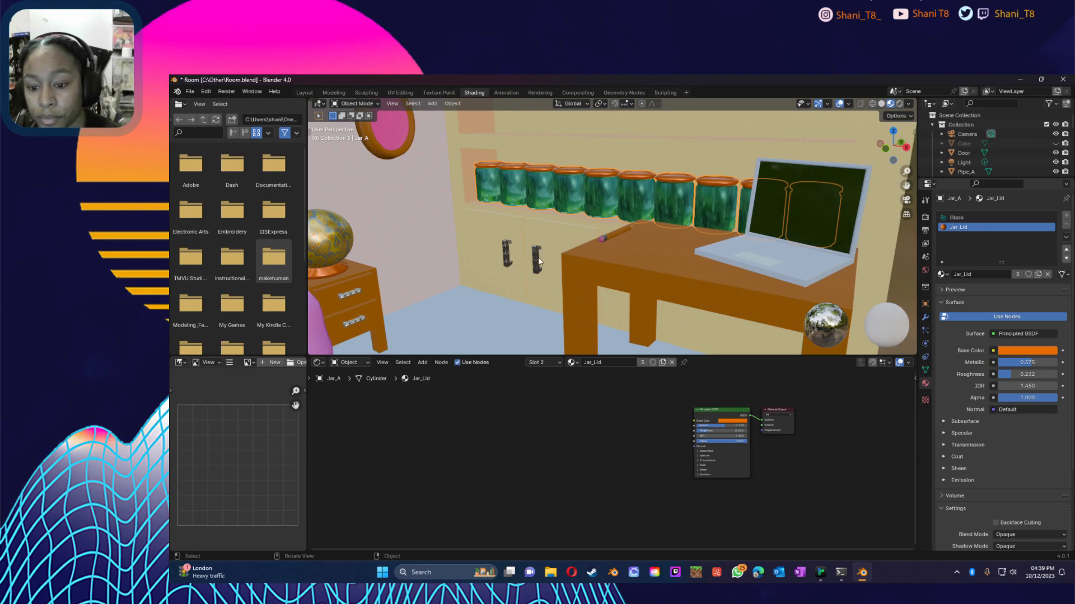
Step: Copy the mapped Voronoi bump nodes from the cabinet door's Guild material into the jars' Jar_Lid material
left_click(536, 262)
left_click_drag(377, 398, 652, 533)
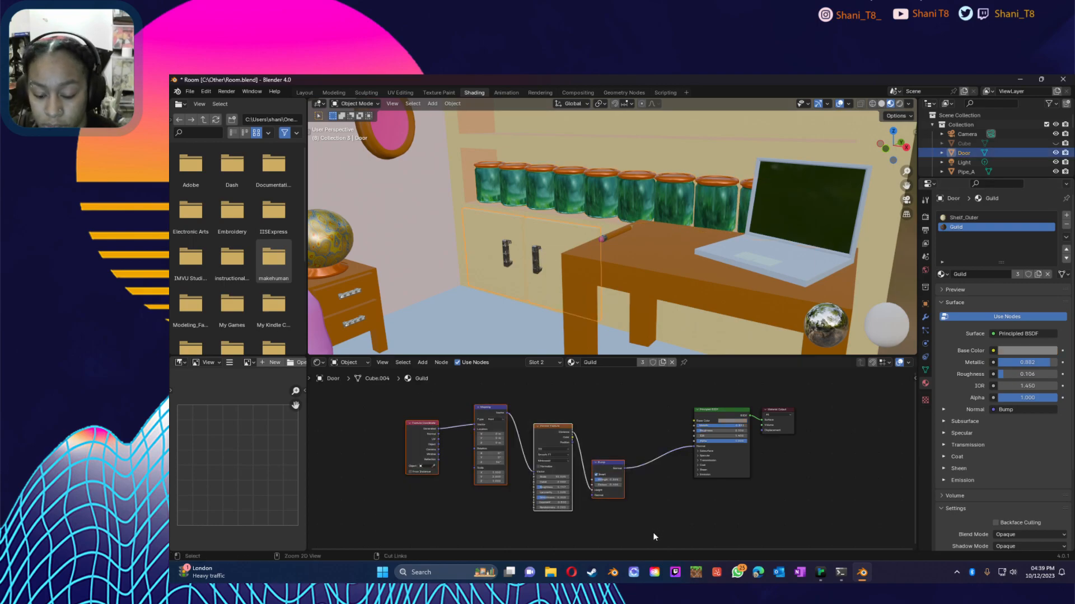
left_click(620, 174)
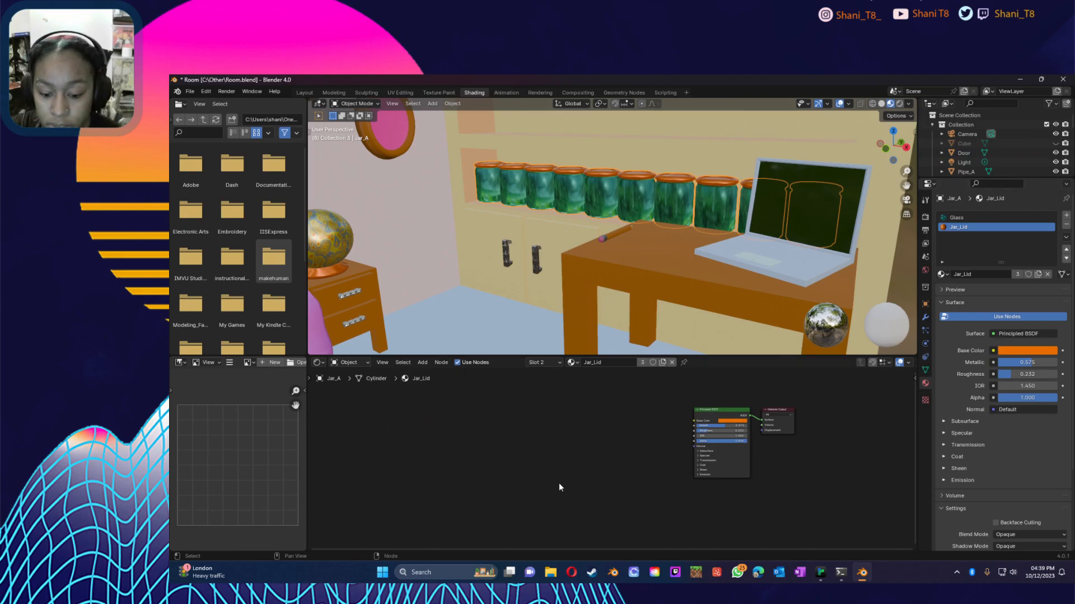
key("ctrl+v")
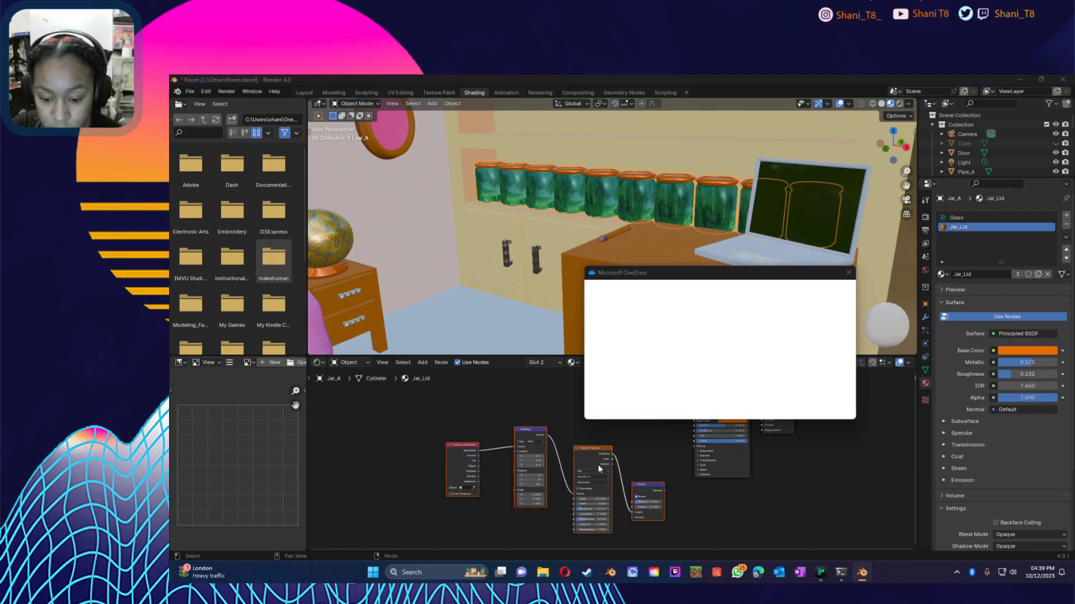
left_click(605, 367)
left_click(596, 439)
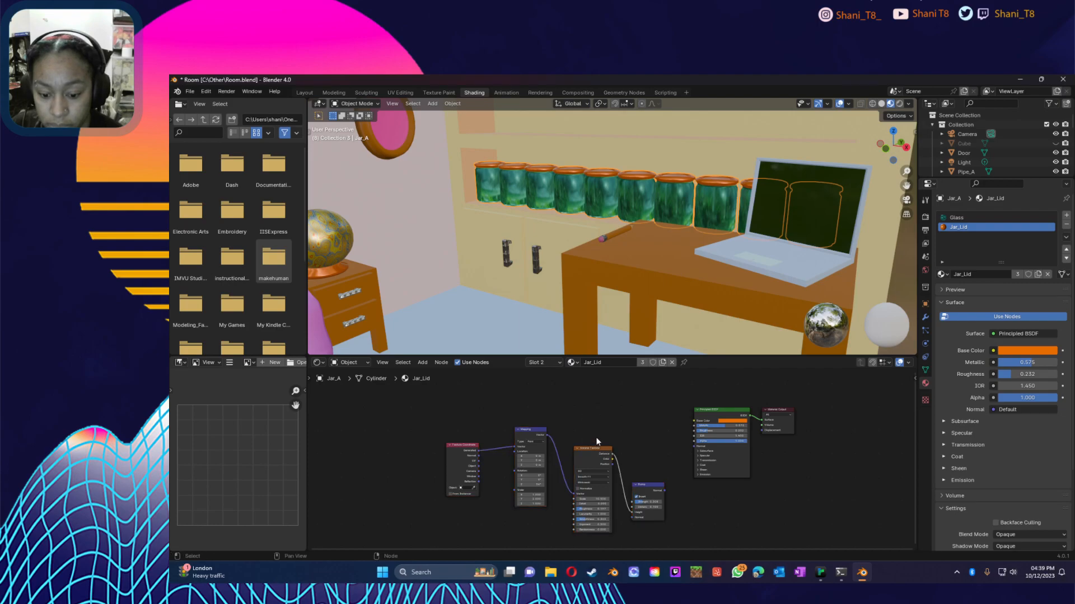
Step: Move the pasted nodes level with Jar_Lid's Principled BSDF and connect the Bump output to its Normal input
left_click_drag(410, 422, 638, 518)
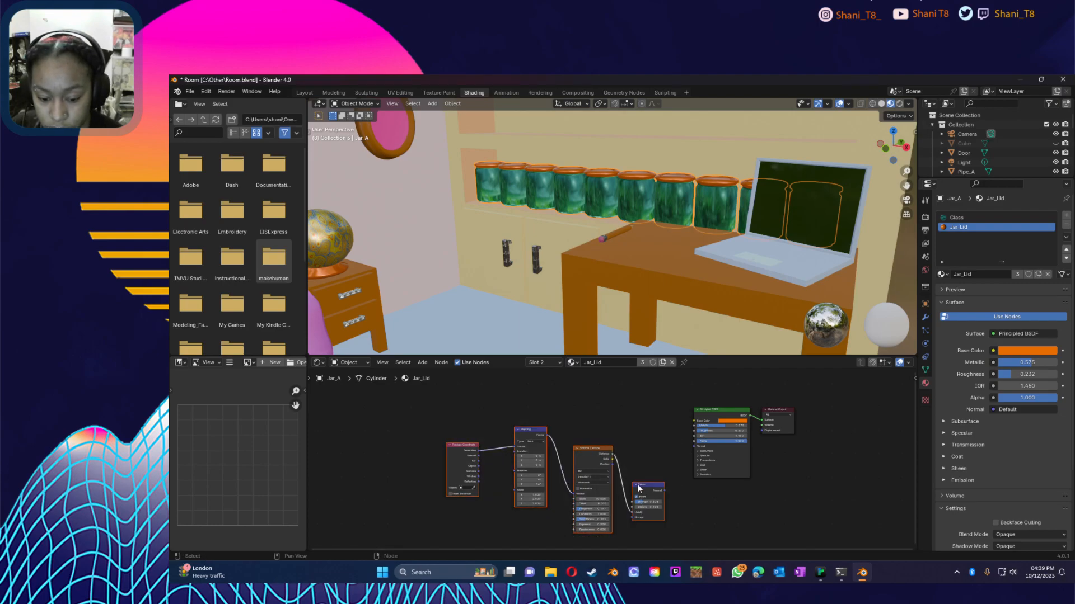
key("g")
left_click(634, 434)
left_click(678, 465)
left_click(656, 446)
left_click_drag(656, 446, 693, 448)
Step: Adjust the Scale of Jar_Lid's Voronoi Texture while checking the bump pattern on the jar lids
scroll(716, 157, "up", 5)
middle_click_drag(723, 162, 845, 176)
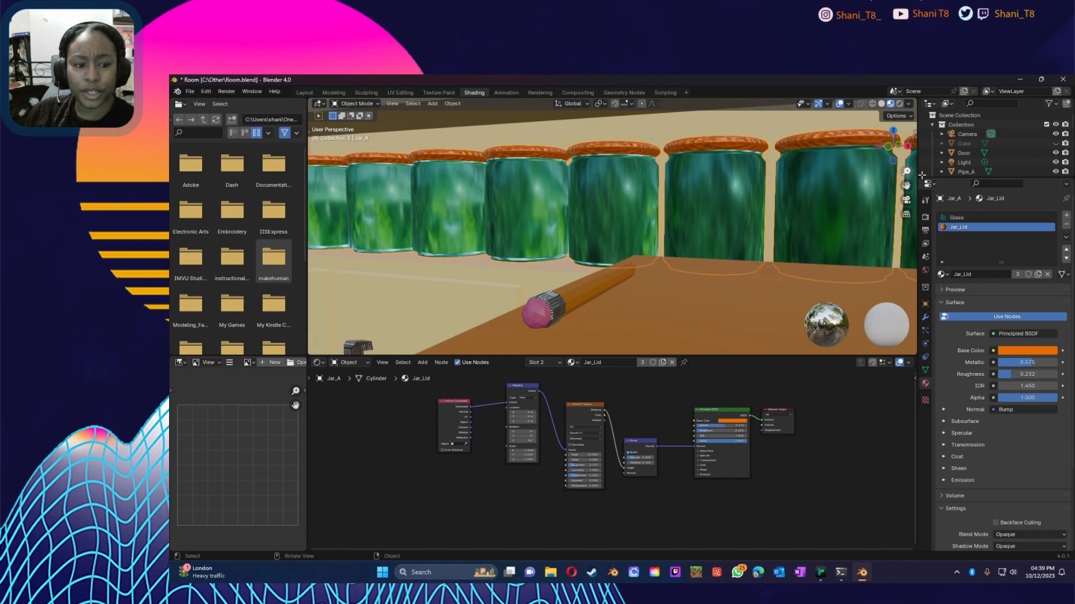
left_click_drag(907, 185, 885, 326)
middle_click_drag(740, 205, 742, 228)
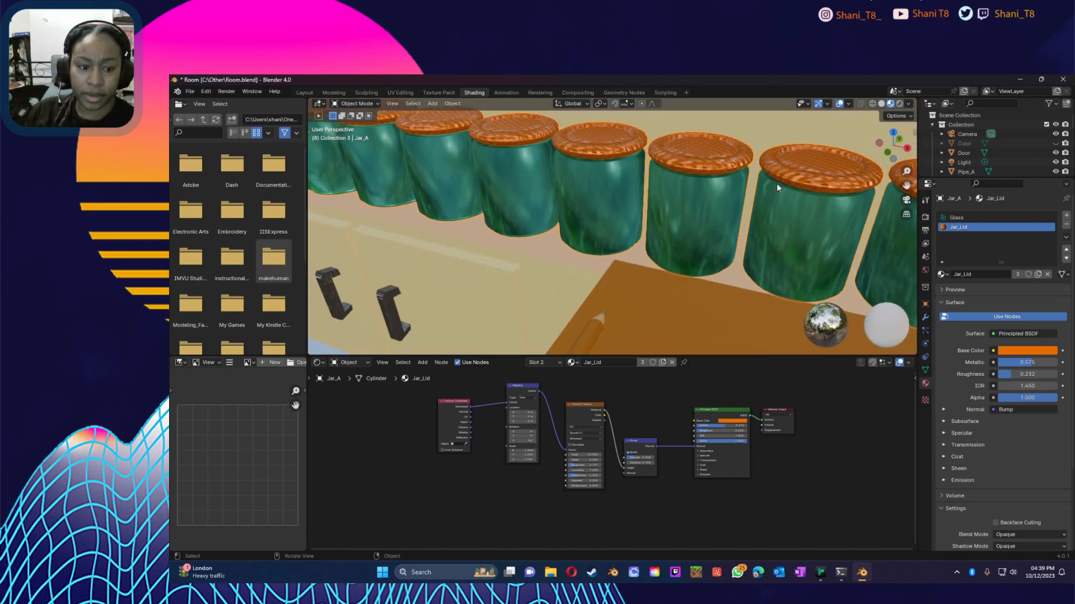
left_click_drag(906, 185, 901, 210)
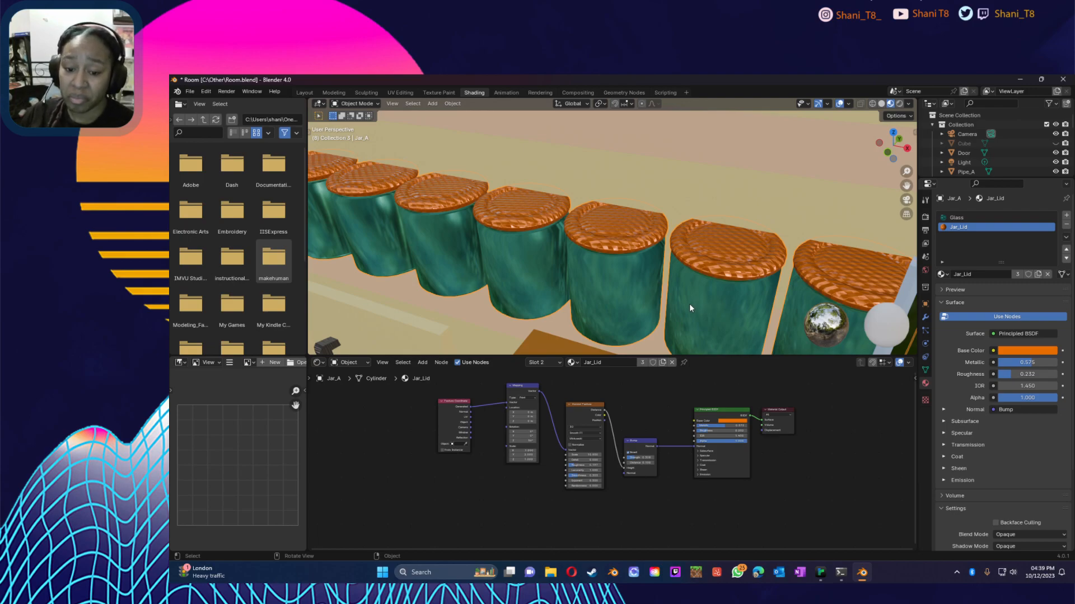
middle_click_drag(458, 285, 536, 276)
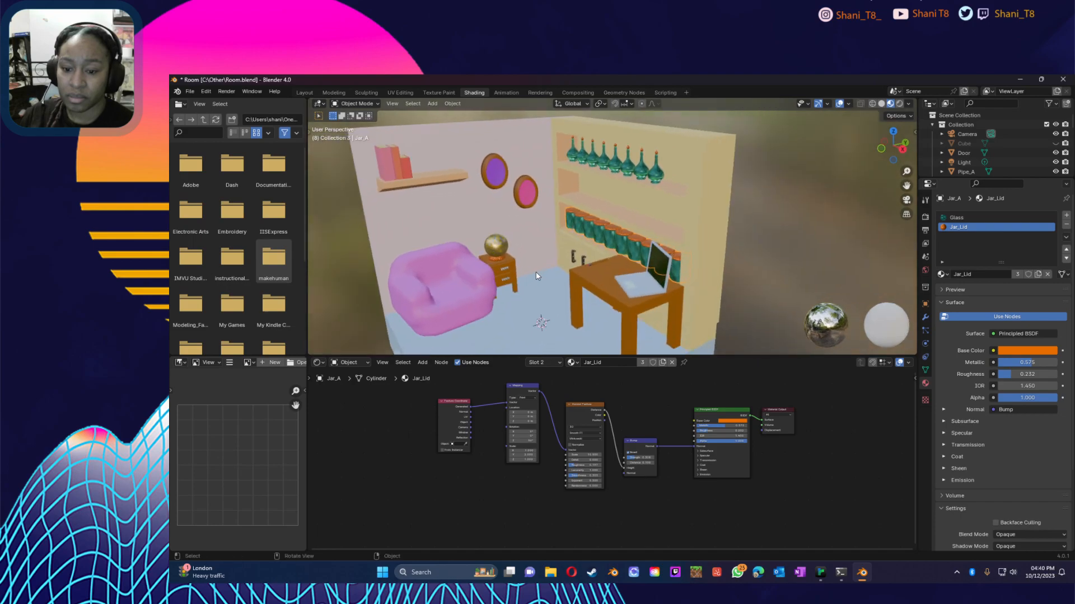
scroll(536, 275, "up", 5)
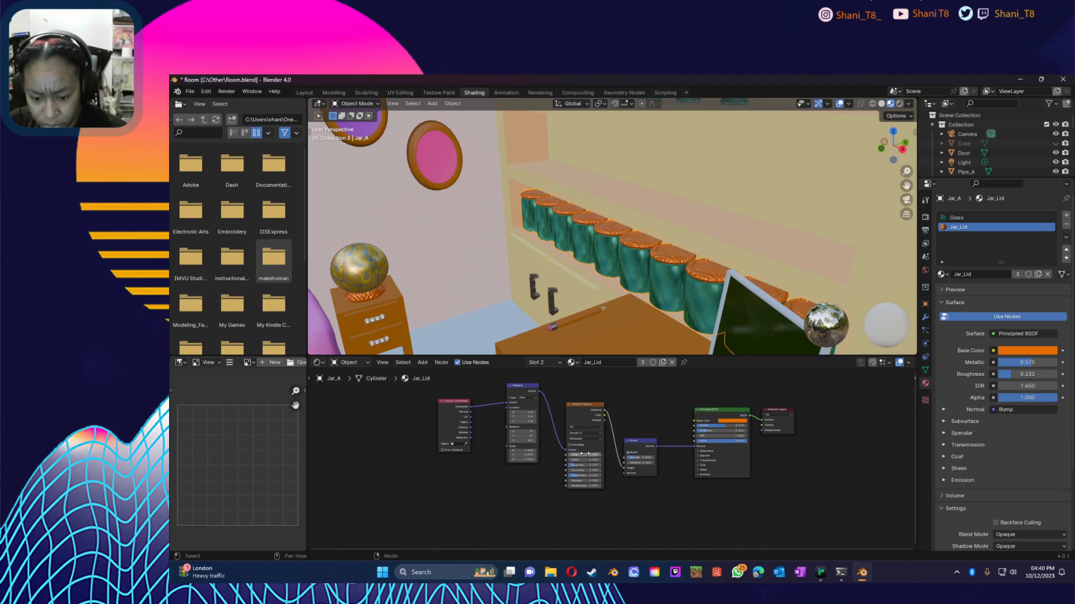
left_click_drag(583, 455, 638, 455)
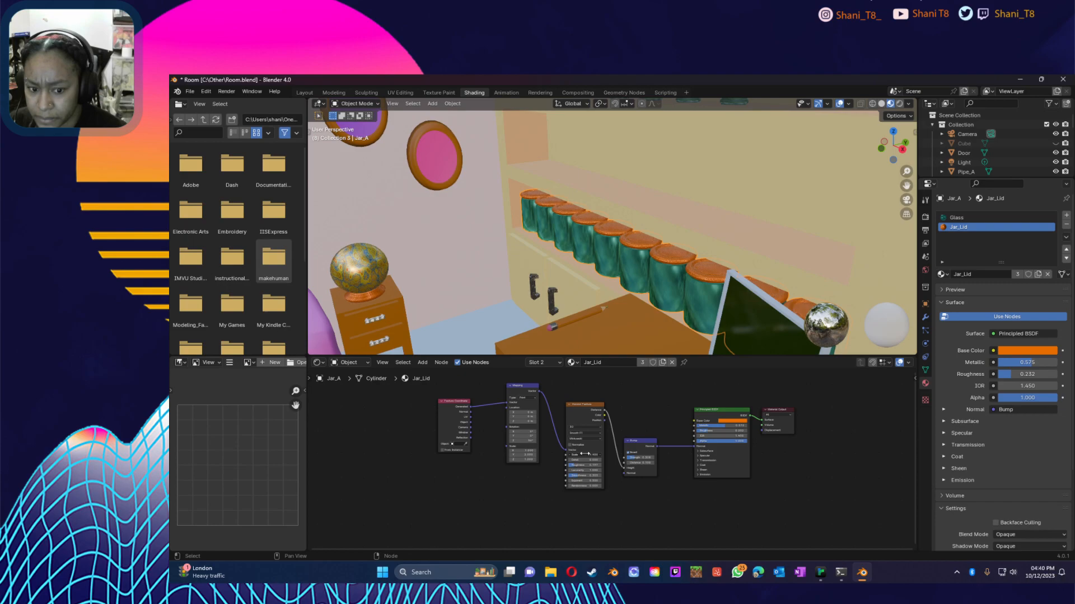
scroll(624, 273, "up", 4)
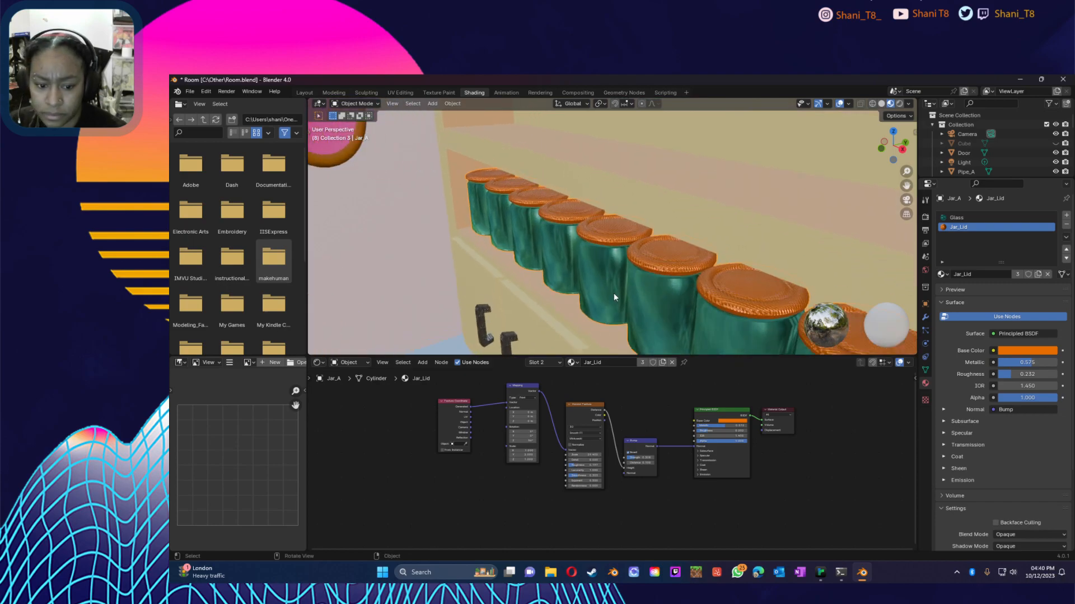
middle_click_drag(670, 298, 723, 330)
scroll(723, 330, "down", 6)
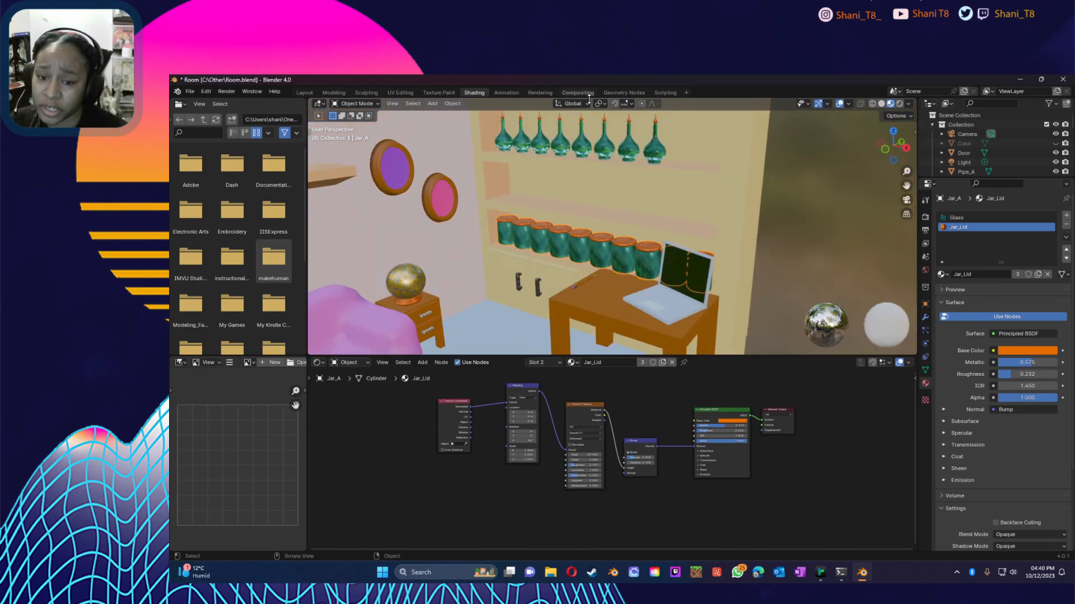
Step: Select the shelf bottles, make their Jar_Lid material active, and examine the bump on the jar lids and bottle stoppers
left_click(661, 146)
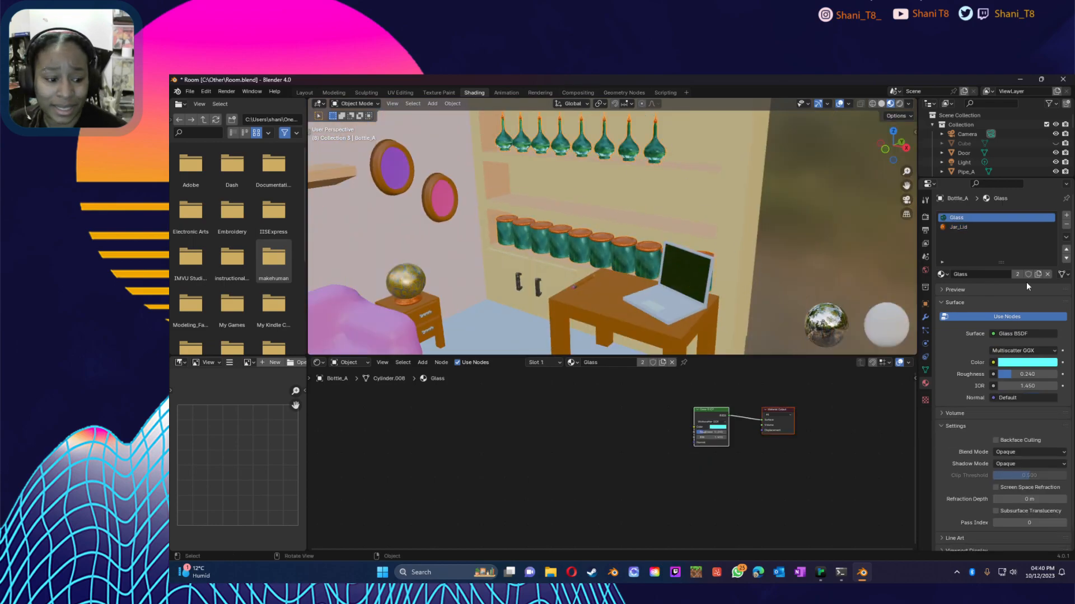
left_click(965, 226)
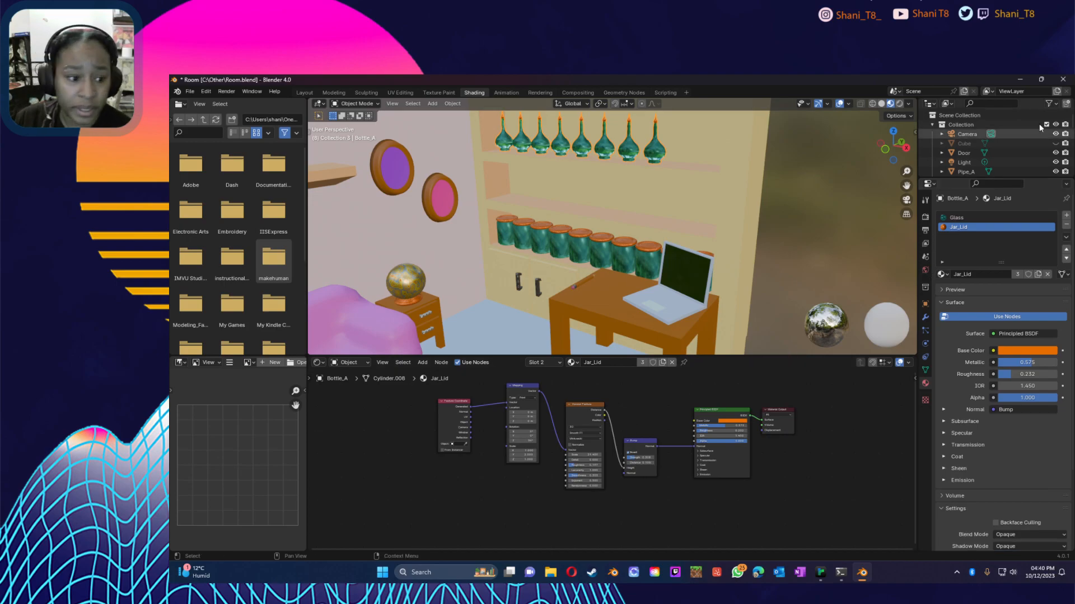
scroll(715, 187, "up", 5)
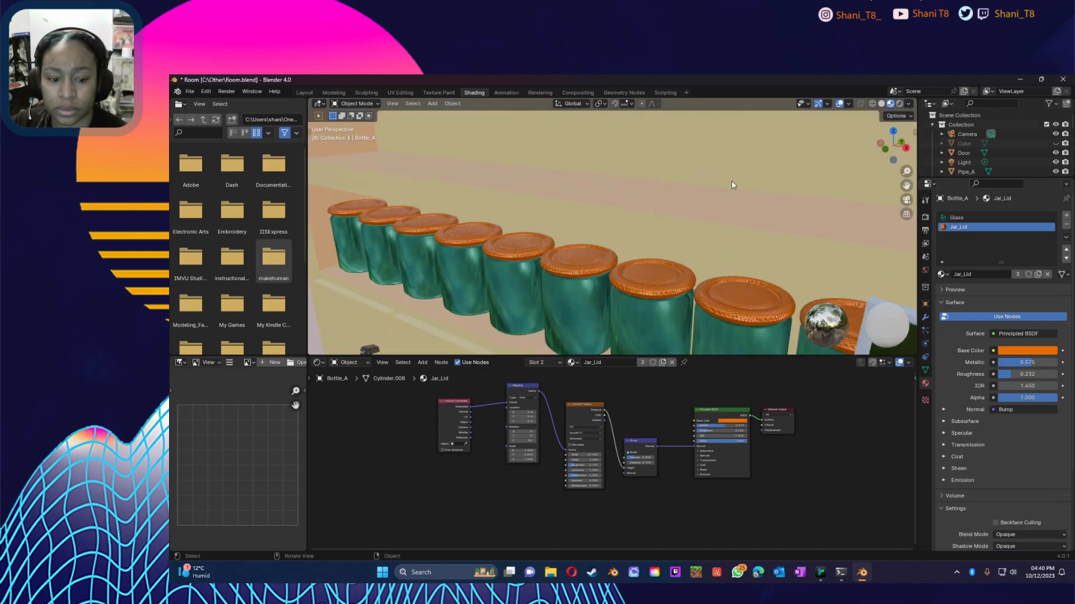
left_click_drag(906, 185, 798, 220)
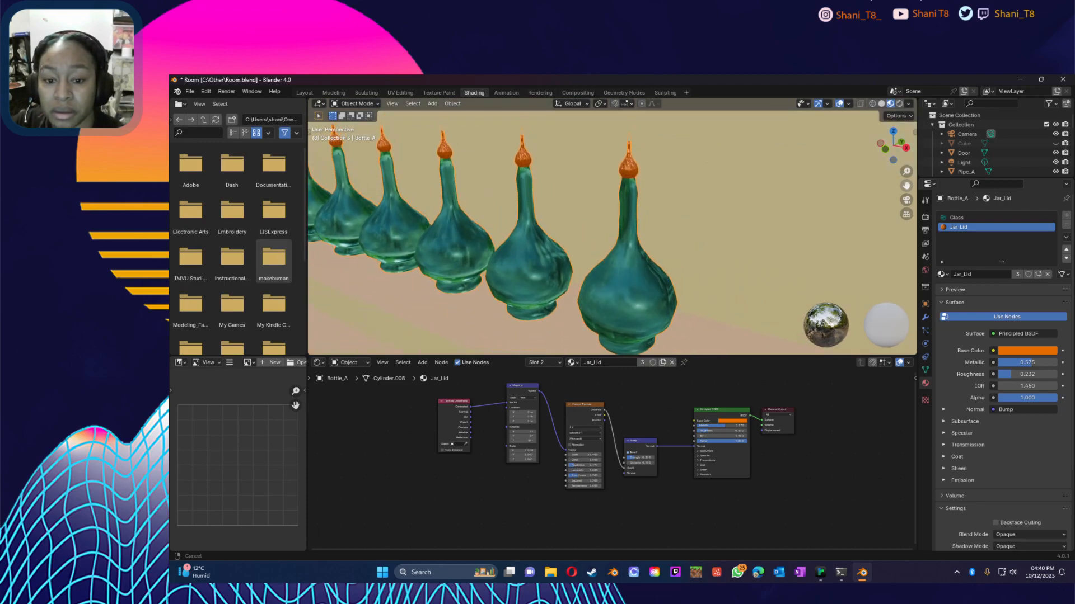
Step: Select the laptop on the desk to view its Guild material's mapped Voronoi bump nodes
scroll(612, 163, "down", 11)
middle_click_drag(604, 260, 462, 297)
scroll(484, 310, "up", 2)
middle_click_drag(546, 298, 556, 290)
left_click_drag(906, 186, 919, 107)
mouse_move(610, 274)
middle_mouse_down()
mouse_move(642, 291)
mouse_move(623, 298)
mouse_move(619, 268)
middle_mouse_up()
left_click(603, 294)
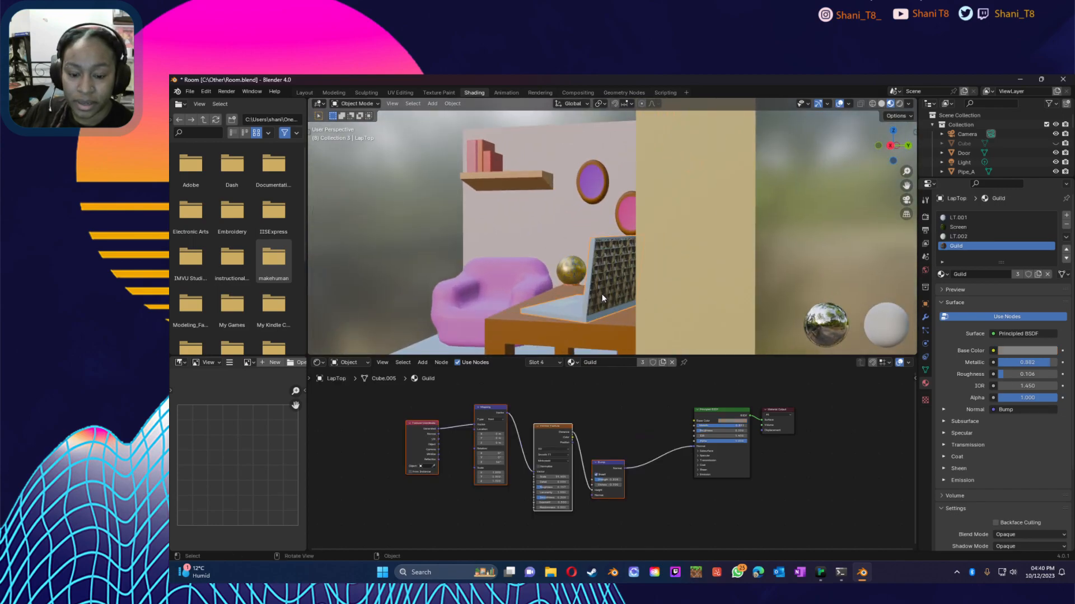
Step: Select the lamp, paste the mapped Voronoi bump nodes into its Lamp material, and place them below the existing node chain
scroll(599, 314, "up", 4)
middle_click_drag(628, 319, 483, 280)
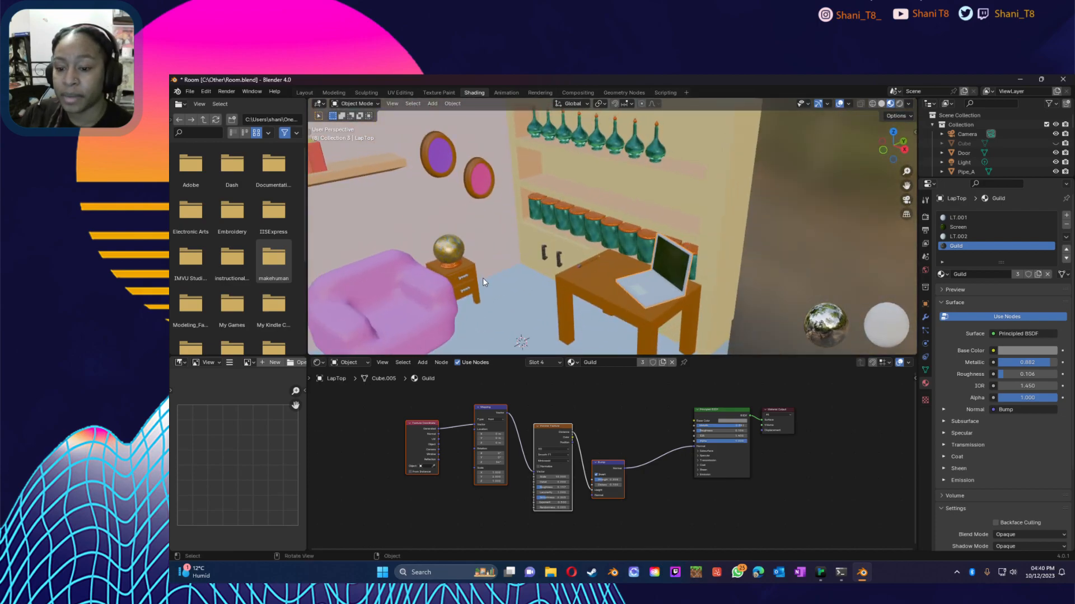
left_click(451, 244)
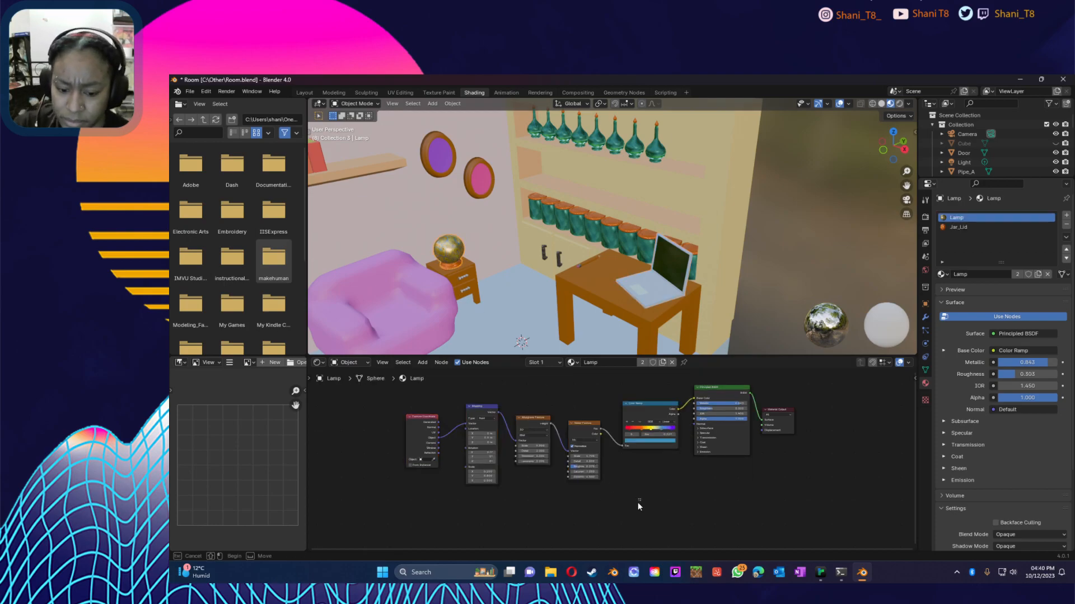
key("ctrl+v")
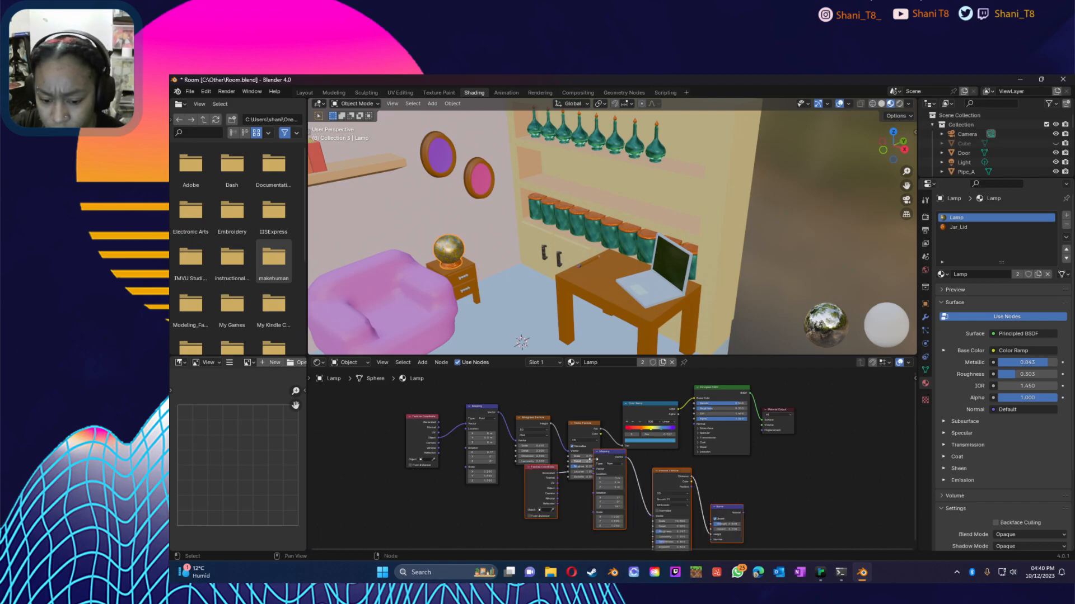
left_click_drag(610, 455, 533, 494)
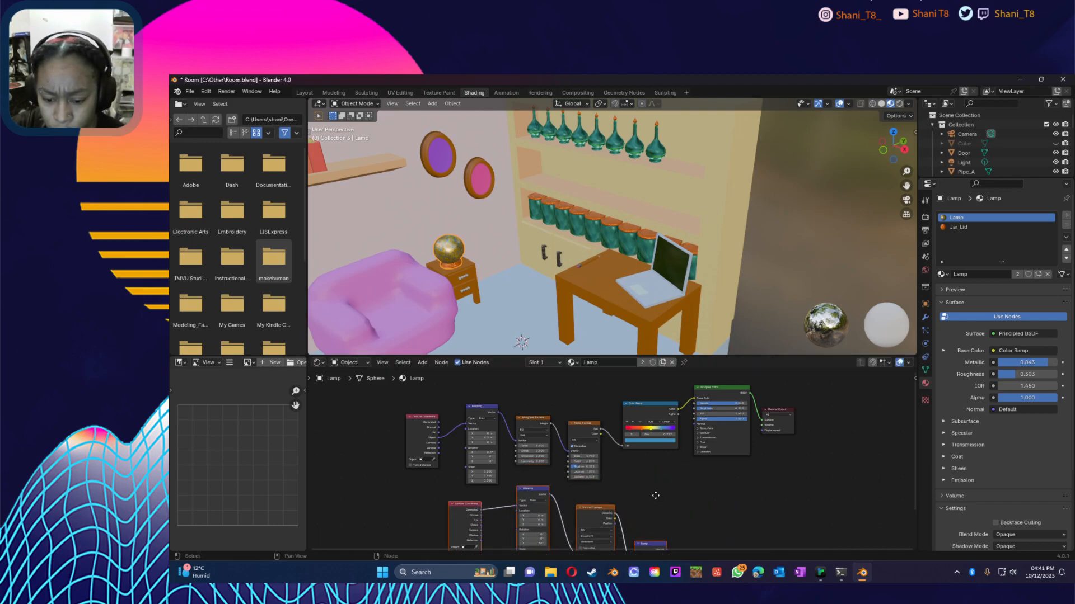
Step: Connect the pasted Bump node's Normal output to the Normal input of Lamp's Principled BSDF
middle_click_drag(655, 496, 649, 462)
left_click_drag(649, 486, 689, 395)
left_click(654, 487)
Step: Set the Strength of Lamp's Bump node to 0.733 while checking the relief on the lamp sphere
middle_click_drag(387, 227, 393, 267)
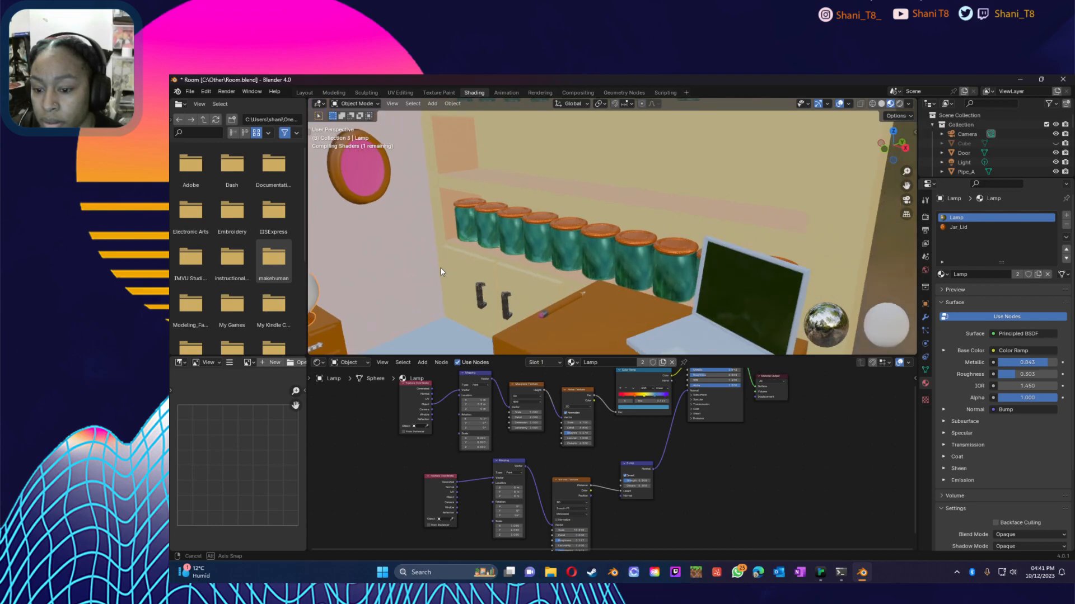
middle_click_drag(917, 175, 718, 284)
scroll(718, 285, "down", 3)
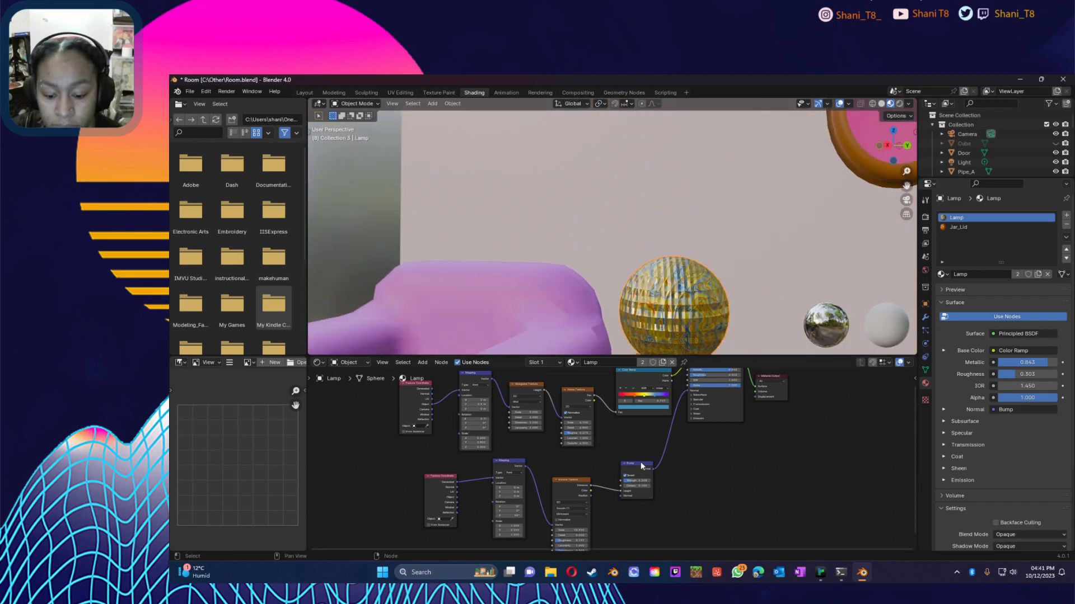
scroll(610, 500, "down", 3)
scroll(615, 504, "up", 2)
middle_click_drag(611, 520, 630, 467)
scroll(643, 470, "up", 4)
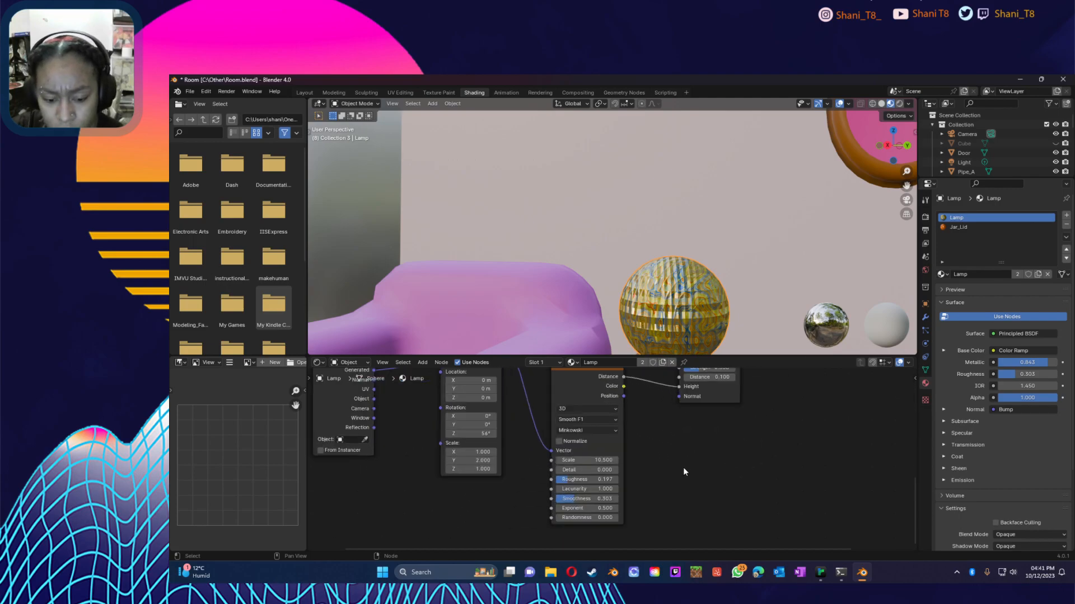
middle_click_drag(703, 472, 647, 521)
scroll(654, 506, "down", 1)
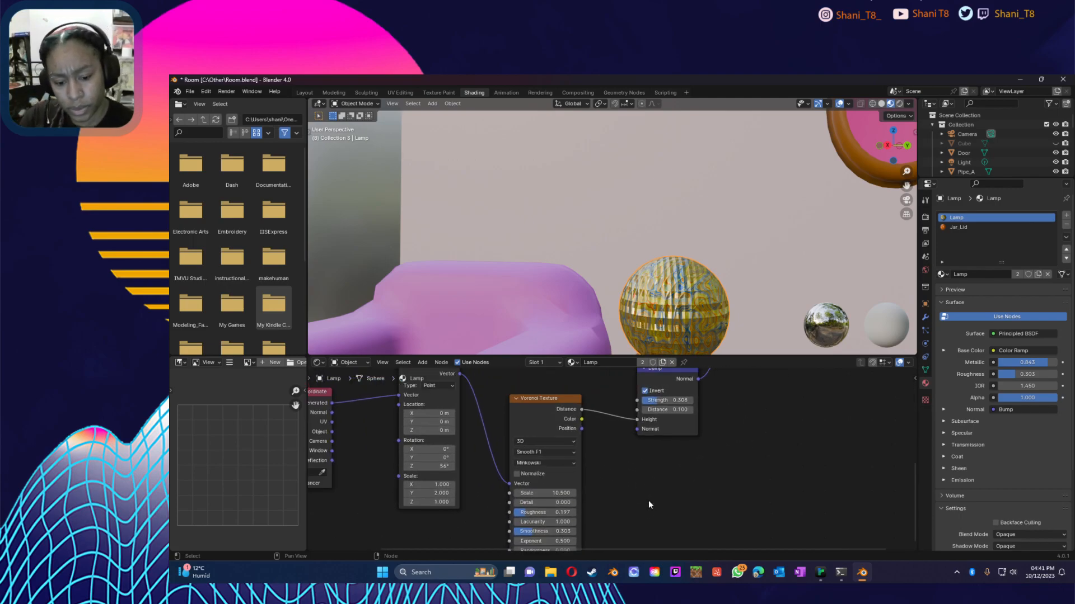
left_click_drag(672, 400, 660, 401)
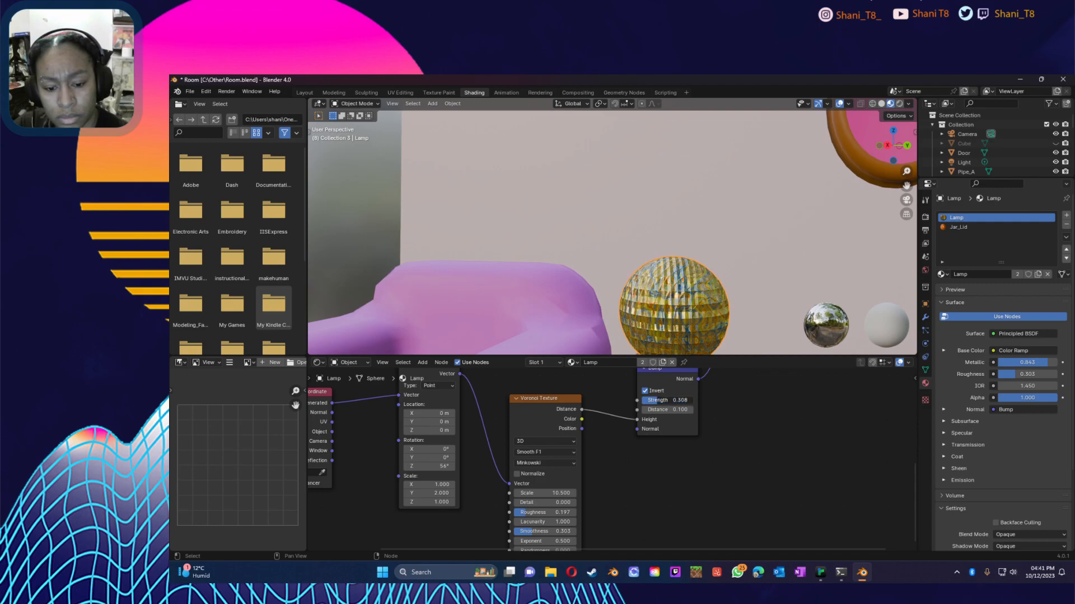
left_click_drag(660, 400, 673, 401)
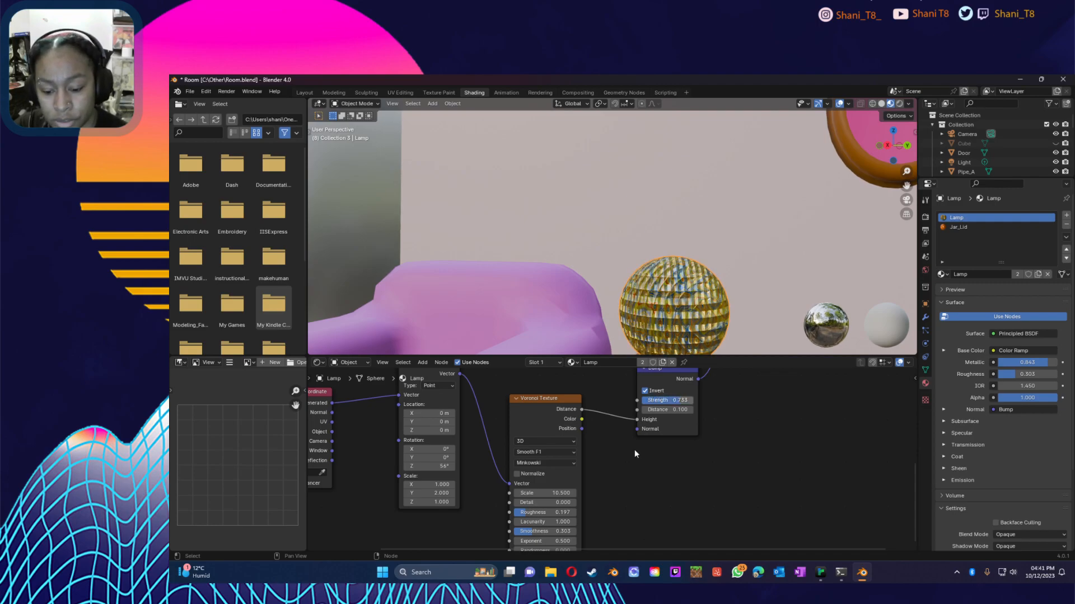
Step: Try coarser and finer Scale values on Lamp's Voronoi Texture and test its Normalize option
scroll(554, 420, "down", 3)
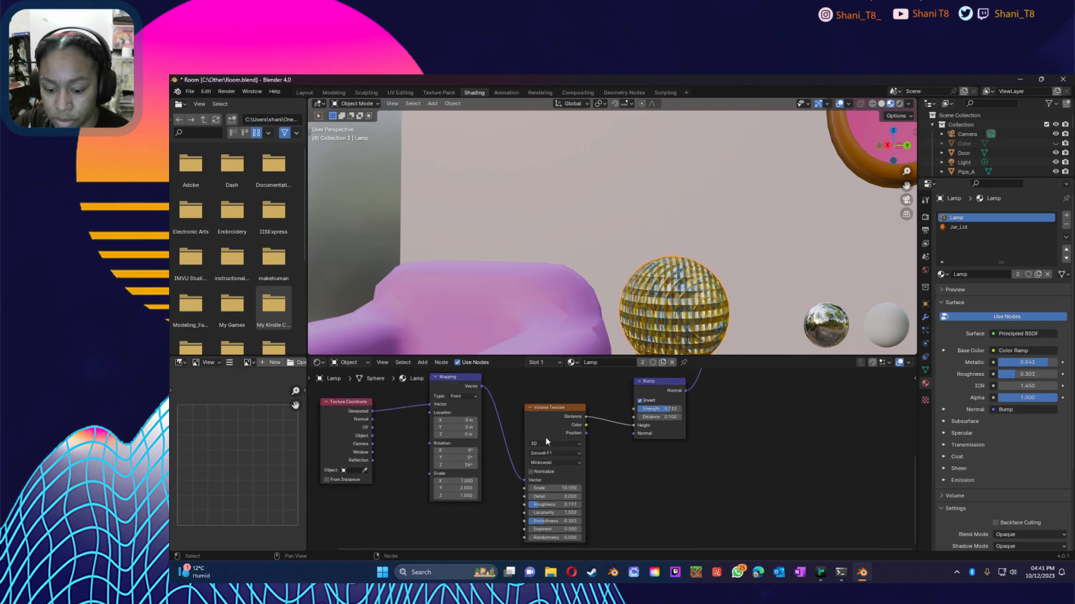
mouse_move(558, 502)
left_mouse_down()
mouse_move(535, 502)
mouse_move(555, 498)
mouse_move(552, 485)
left_mouse_up()
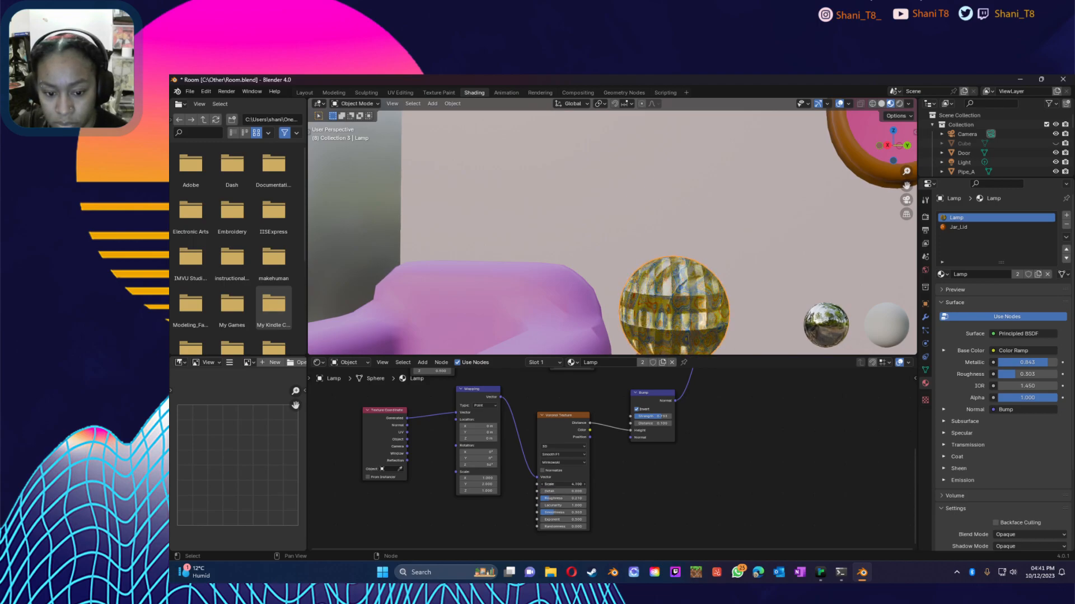
left_click_drag(560, 485, 577, 485)
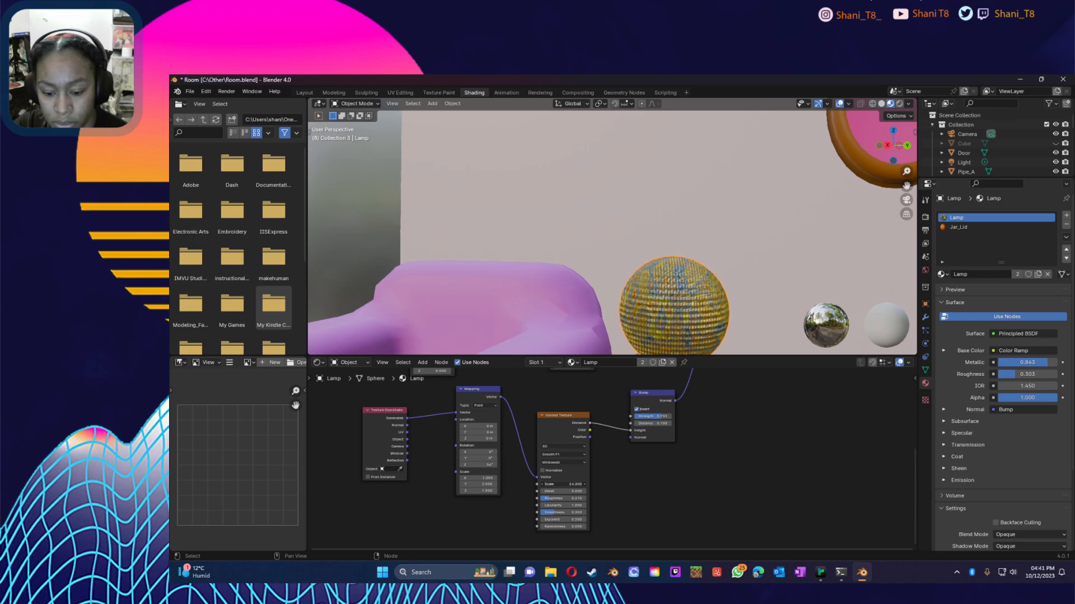
left_click_drag(562, 485, 556, 485)
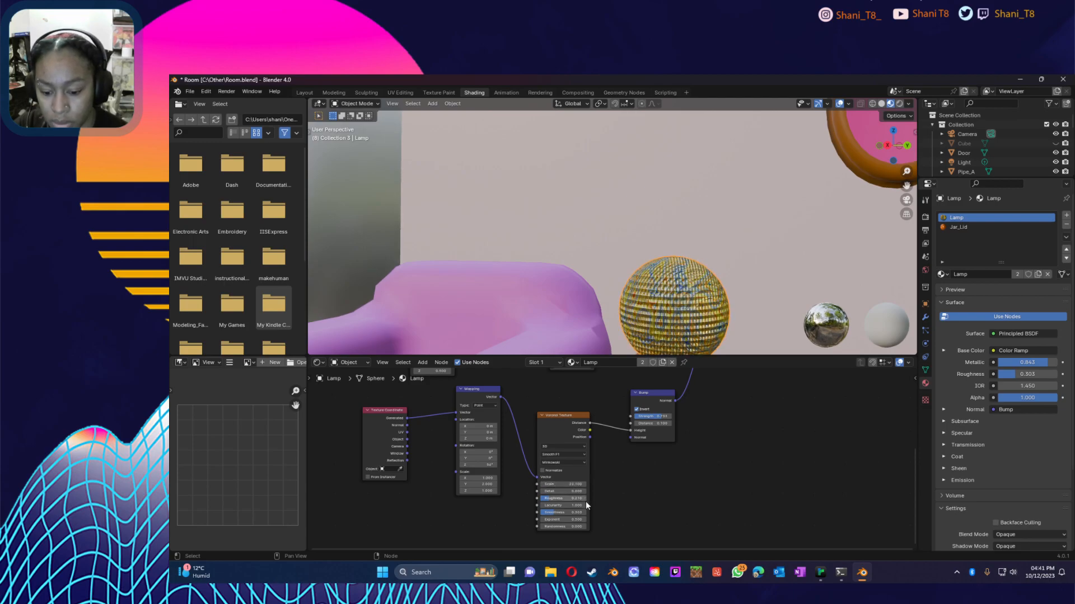
left_click(546, 472)
left_click(548, 473)
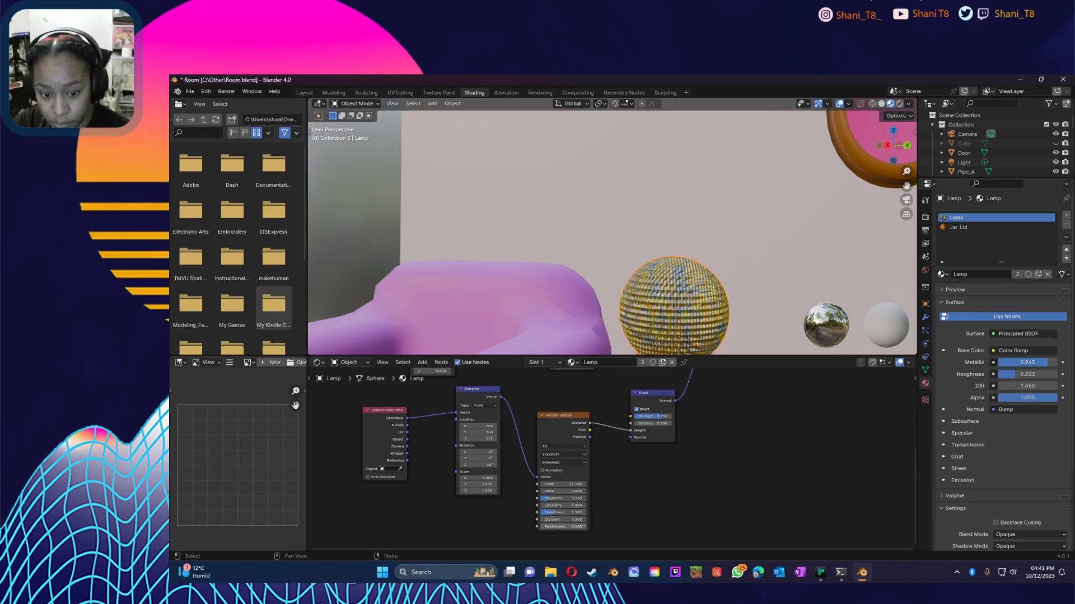
Step: Raise the Randomness of Lamp's Voronoi Texture to 1.000 to break up the regular bump grid
mouse_move(551, 527)
left_mouse_down()
mouse_move(576, 526)
mouse_move(558, 527)
left_mouse_up()
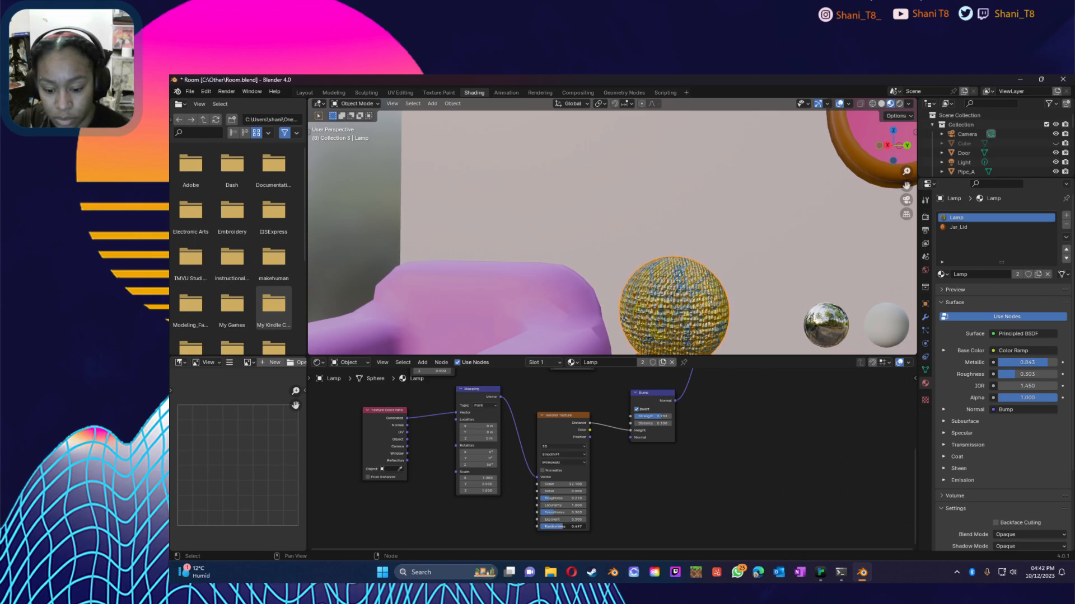
left_click(569, 526)
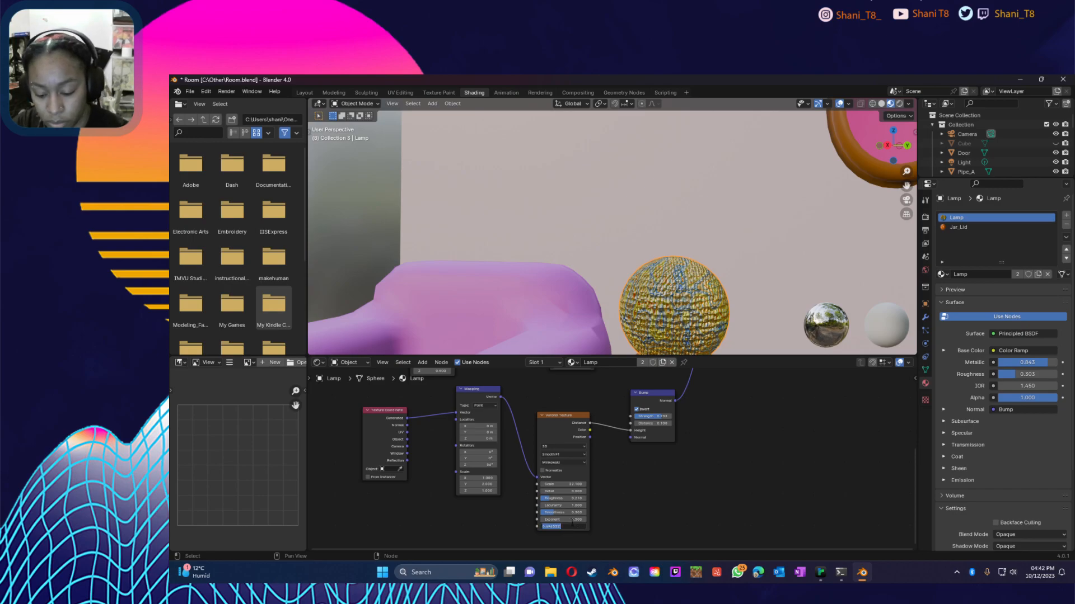
type("0.5")
key("Tab")
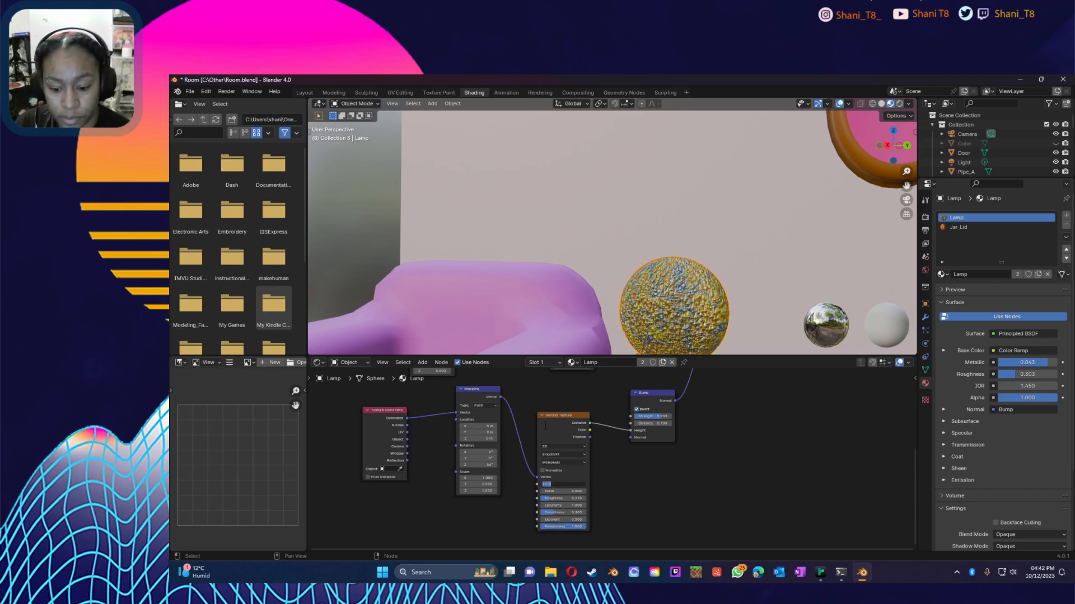
Step: Readjust the Voronoi Texture's Scale to suit the randomized bump pattern on the lamp sphere
type("3.3")
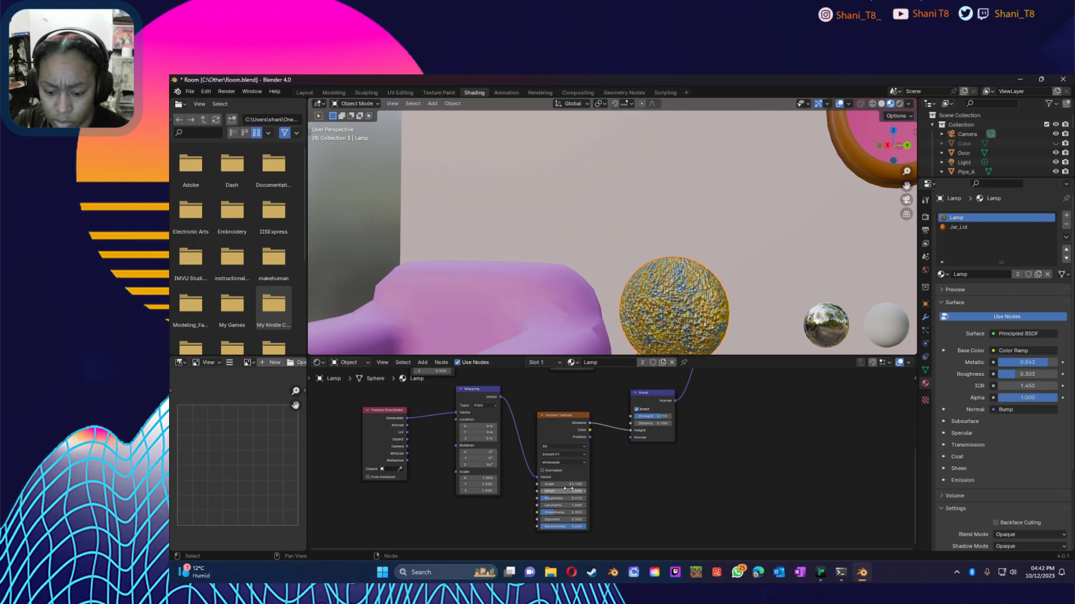
key("Return")
left_click_drag(565, 484, 634, 484)
left_click(562, 491)
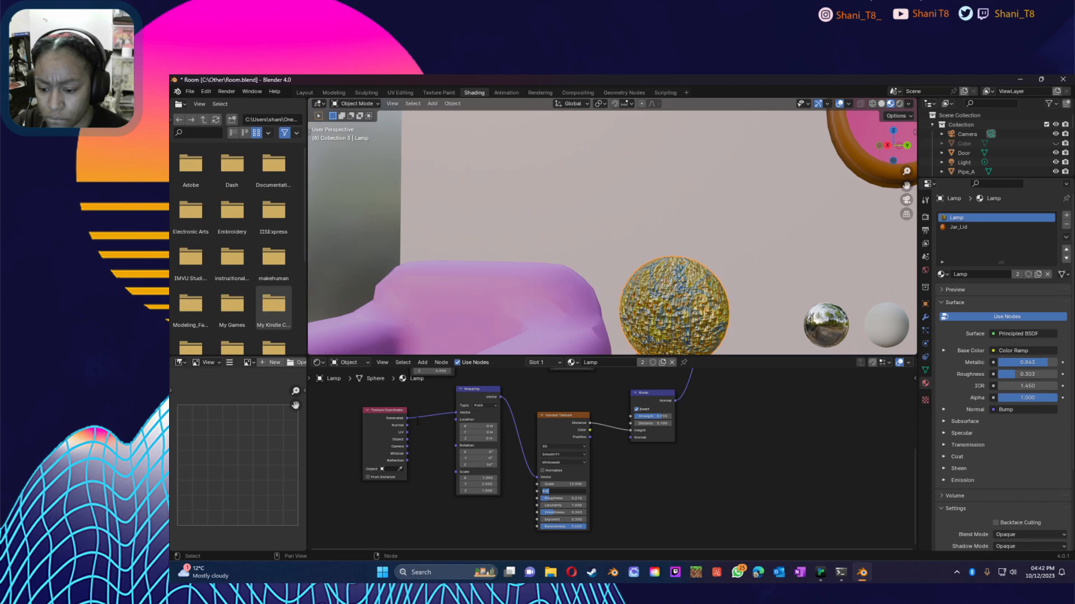
Step: Shift the pasted Texture Coordinate node slightly and change the Z Rotation of Lamp's bump Mapping node
left_click(384, 422)
left_click_drag(384, 423, 391, 434)
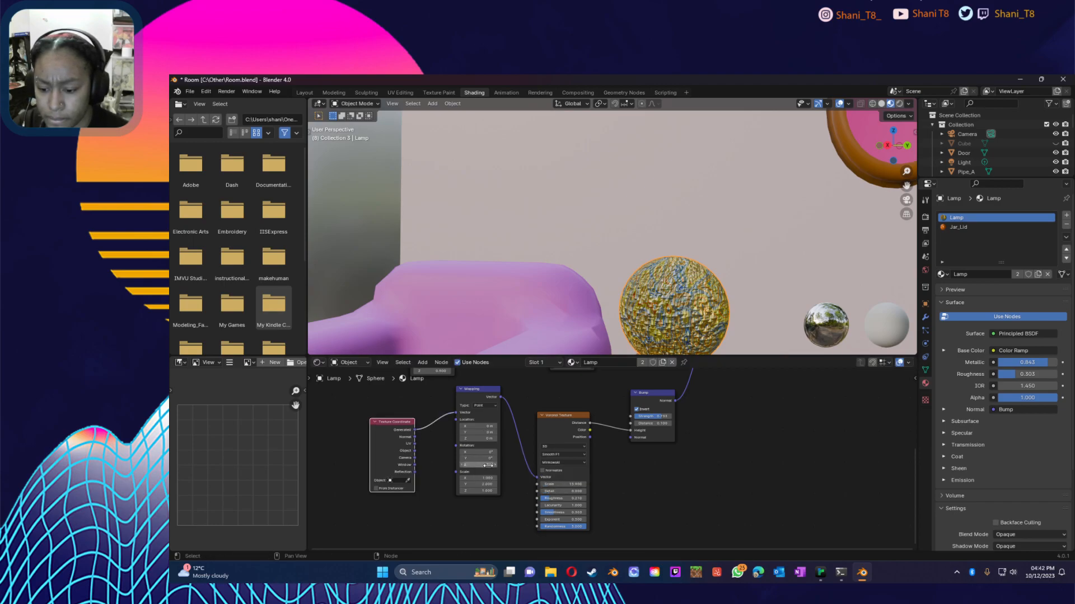
left_click_drag(482, 464, 418, 465)
left_click_drag(477, 466, 472, 465)
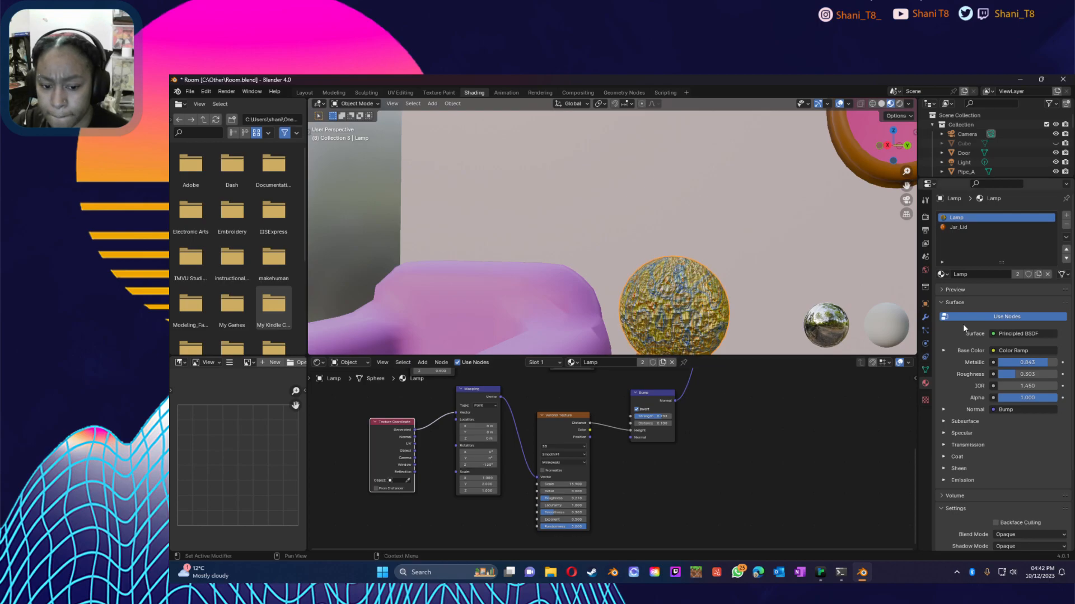
Step: Check the lamp from across the room and lower the Y Scale of its bump Mapping node to a negative value
scroll(693, 321, "down", 5)
middle_click_drag(660, 306, 646, 270)
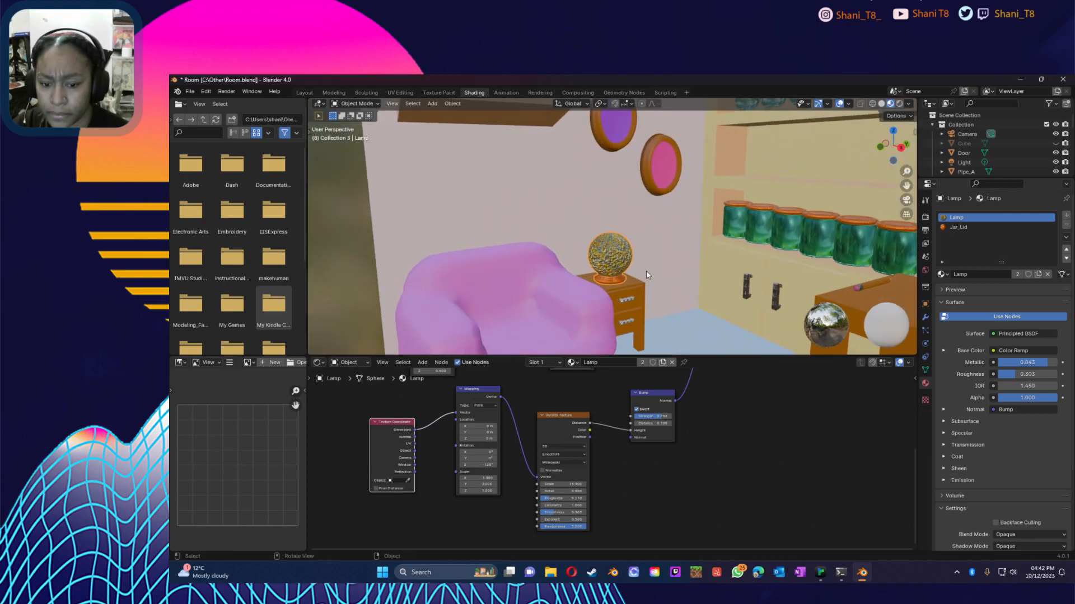
scroll(640, 277, "down", 6)
scroll(651, 263, "up", 8)
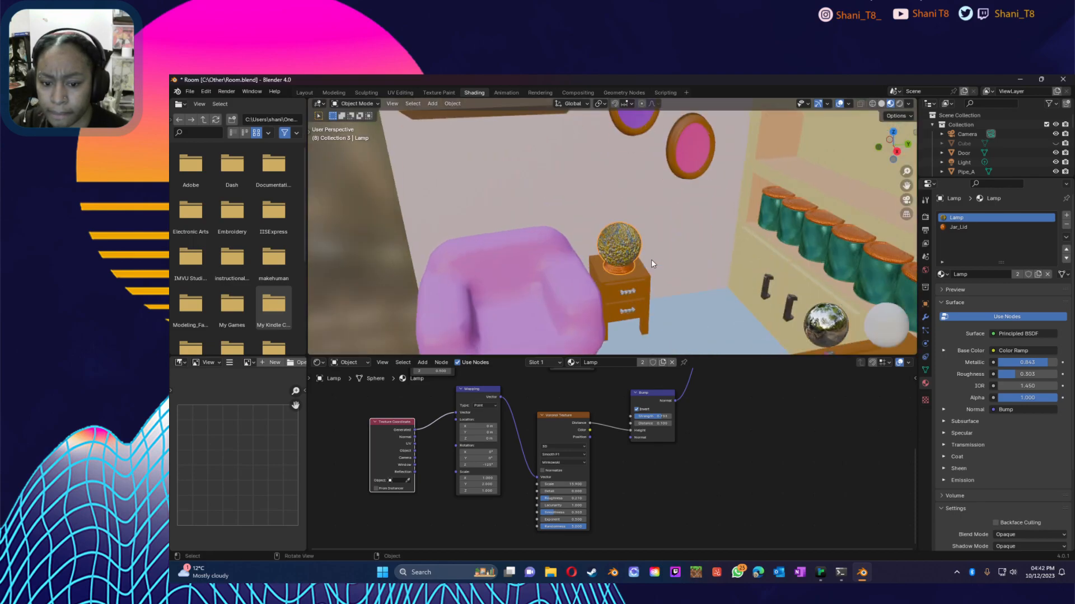
scroll(693, 274, "down", 5)
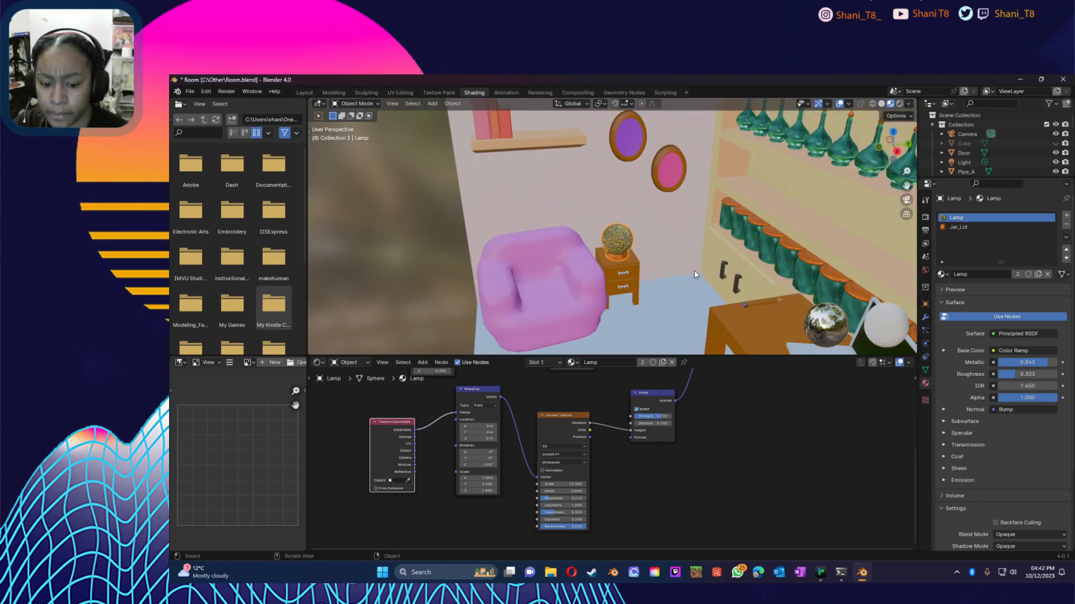
left_click(605, 484)
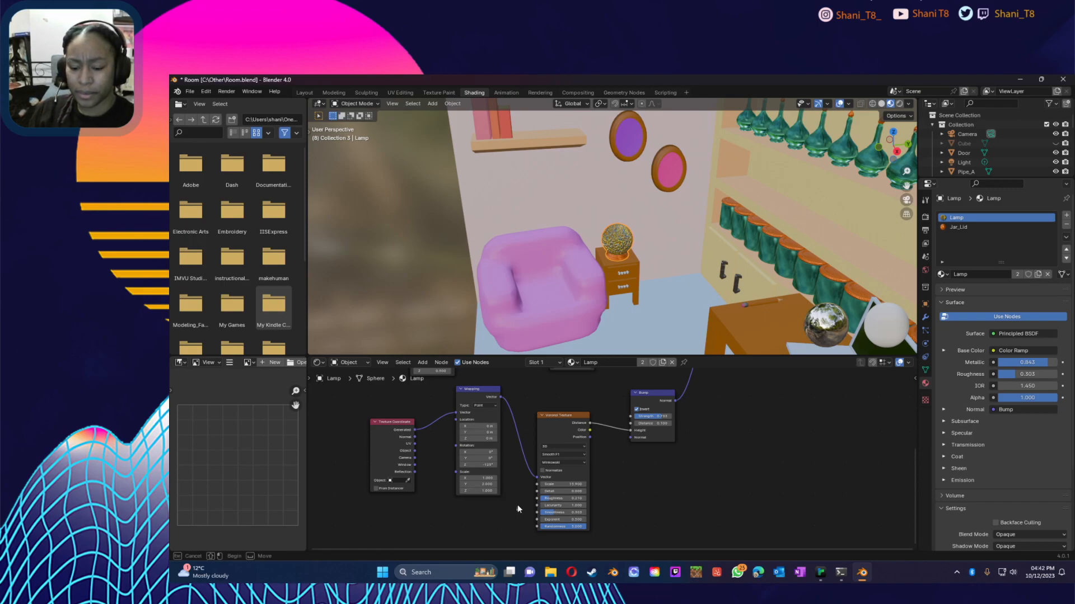
left_click_drag(481, 484, 447, 485)
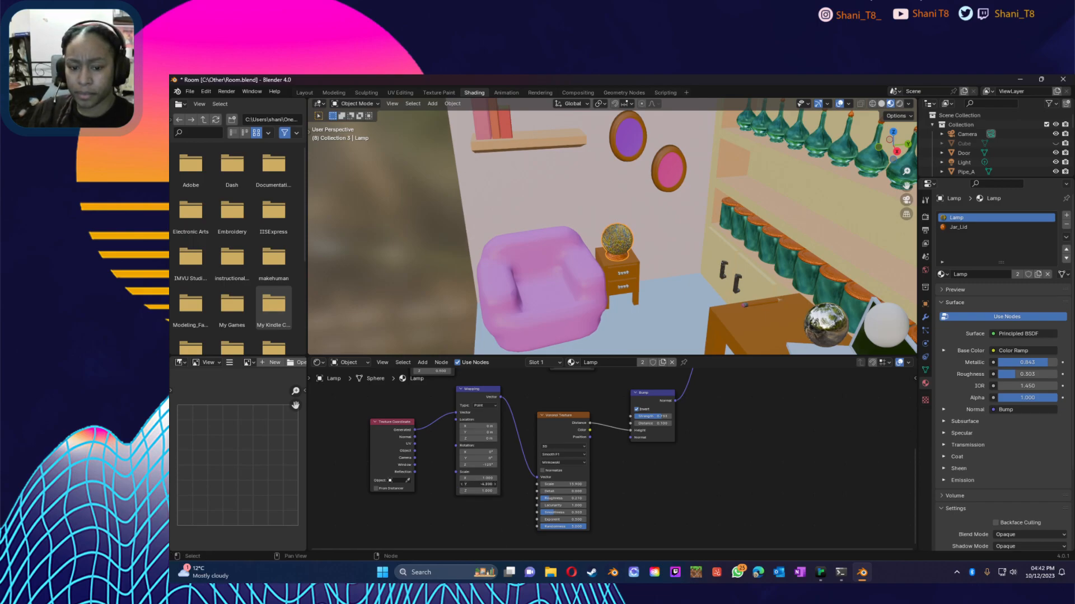
Step: Change the Scale of Lamp's Voronoi Texture to produce a very fine bump grain and inspect it on the lamp sphere
left_click_drag(559, 484, 582, 484)
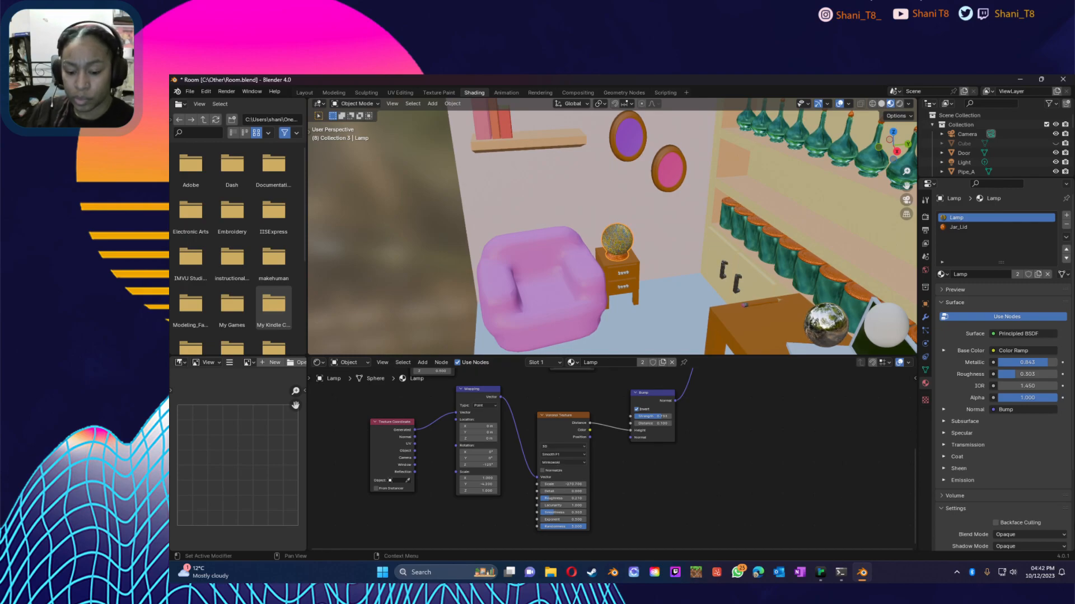
scroll(679, 297, "up", 8)
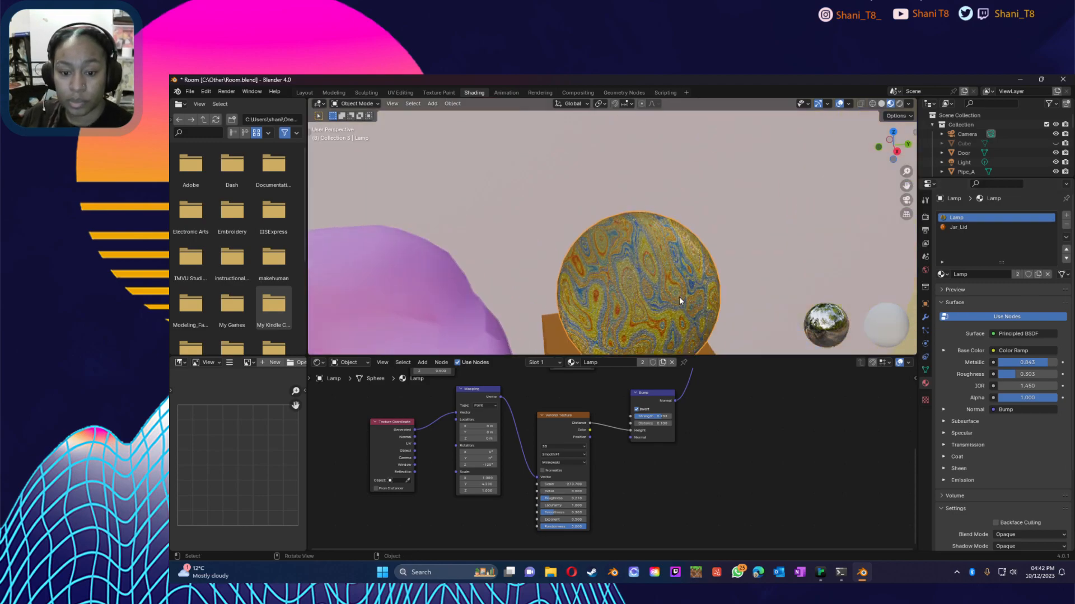
scroll(739, 252, "down", 3)
scroll(738, 261, "down", 3)
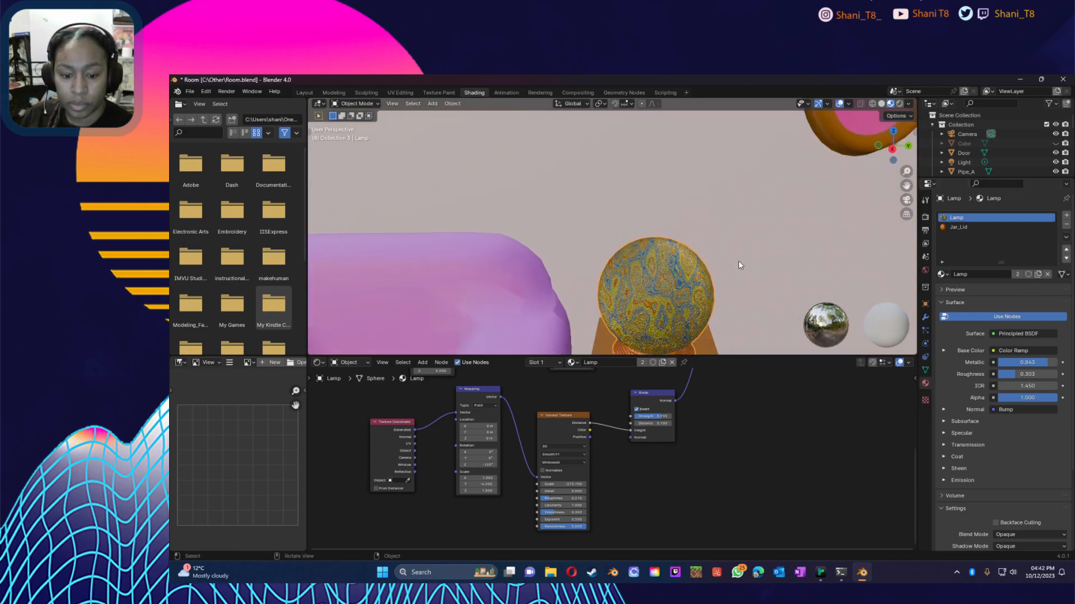
Step: Set the Scale of the Lamp material's bump Voronoi Texture to 5
scroll(738, 264, "up", 1)
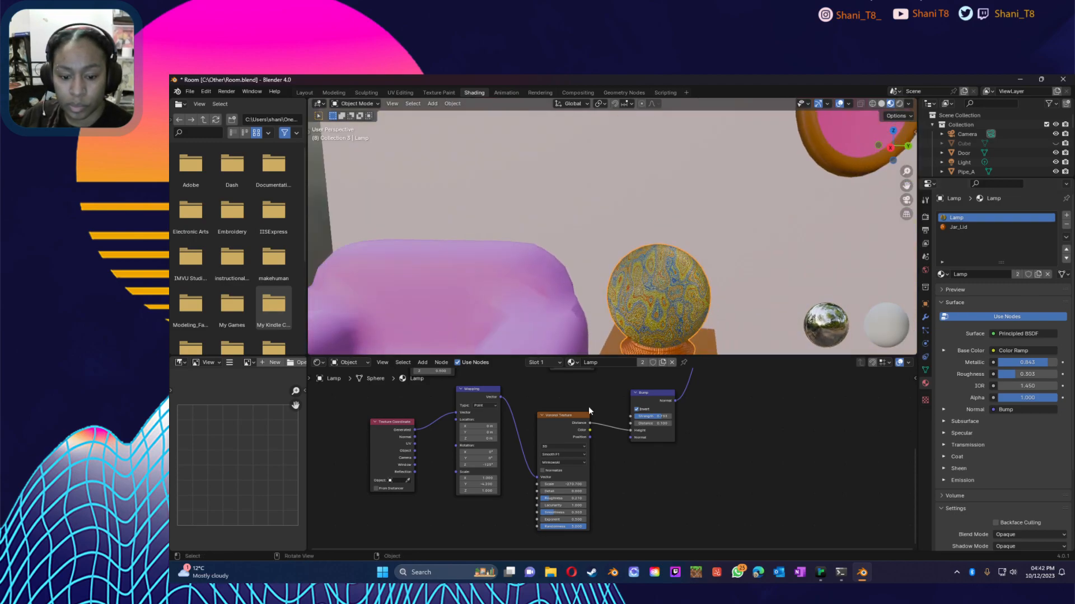
left_click_drag(570, 484, 572, 485)
left_click(572, 484)
type("5")
key("Tab")
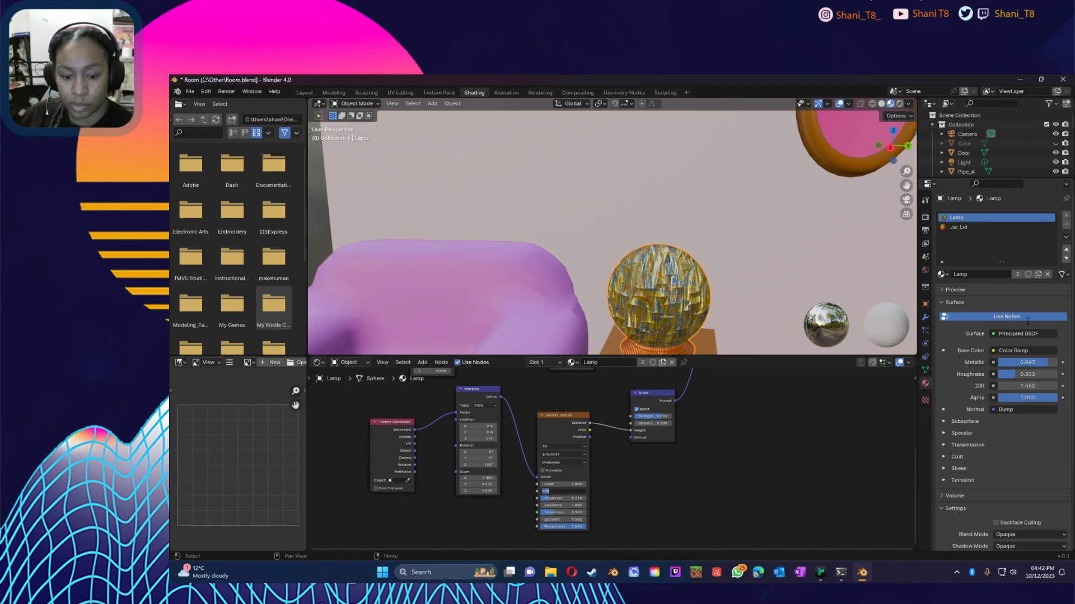
key("Return")
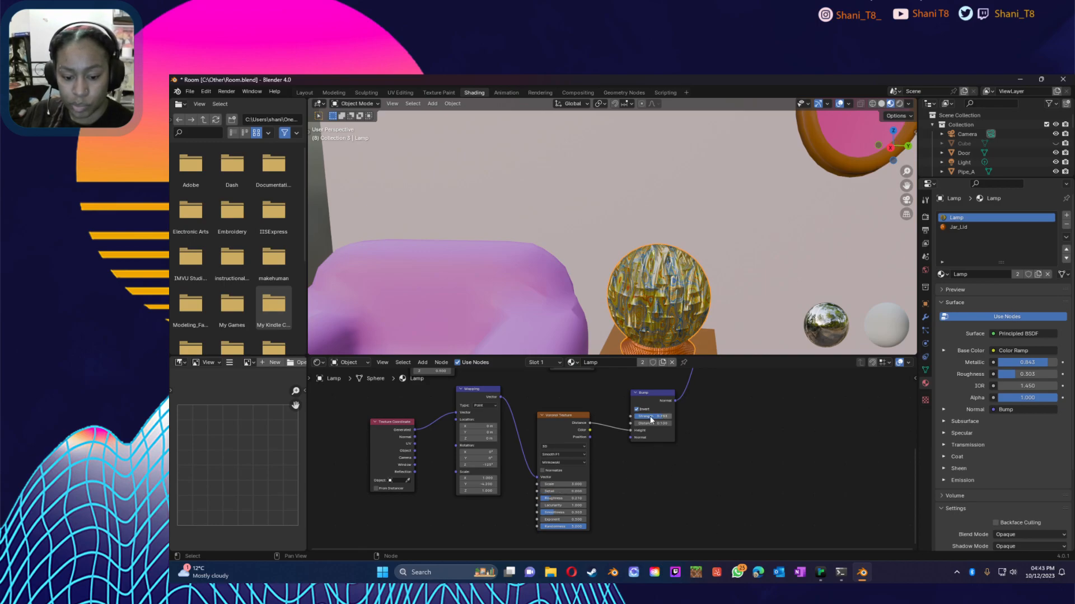
Step: Lower the Strength of Lamp's Bump node to a subtle level, checking the relief on the lamp sphere from near and far
left_click_drag(661, 417, 636, 416)
scroll(643, 319, "down", 5)
middle_click_drag(627, 307, 656, 347)
scroll(647, 282, "up", 5)
left_click_drag(640, 415, 661, 415)
middle_click_drag(640, 291, 674, 286)
scroll(674, 287, "up", 3)
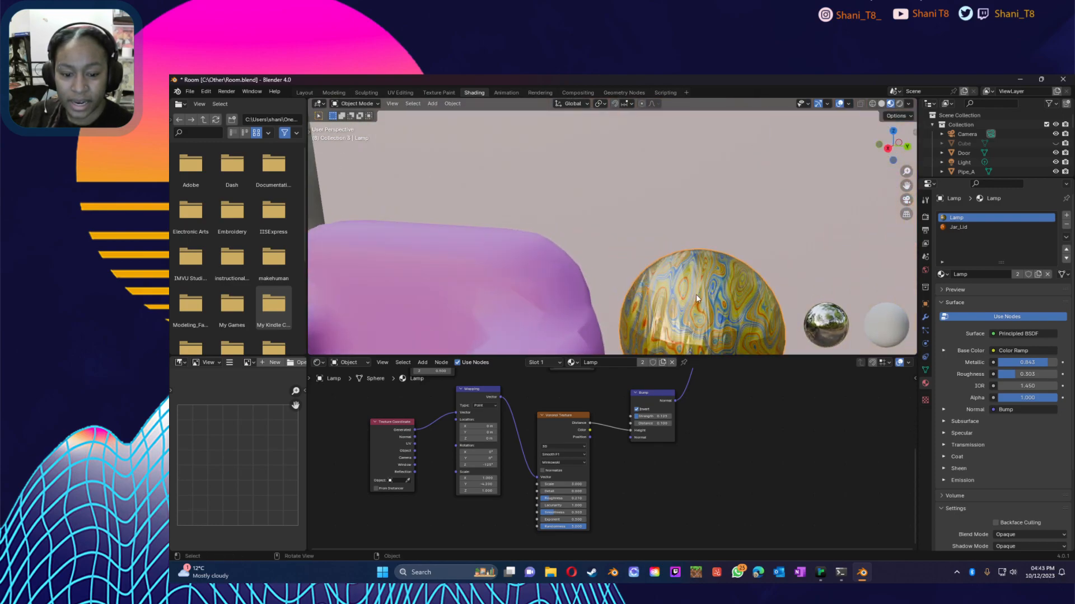
Step: Raise the Scale of Lamp's bump Voronoi Texture slightly and reduce its Randomness to roughly a third
left_click_drag(565, 485, 594, 484)
scroll(712, 325, "down", 2)
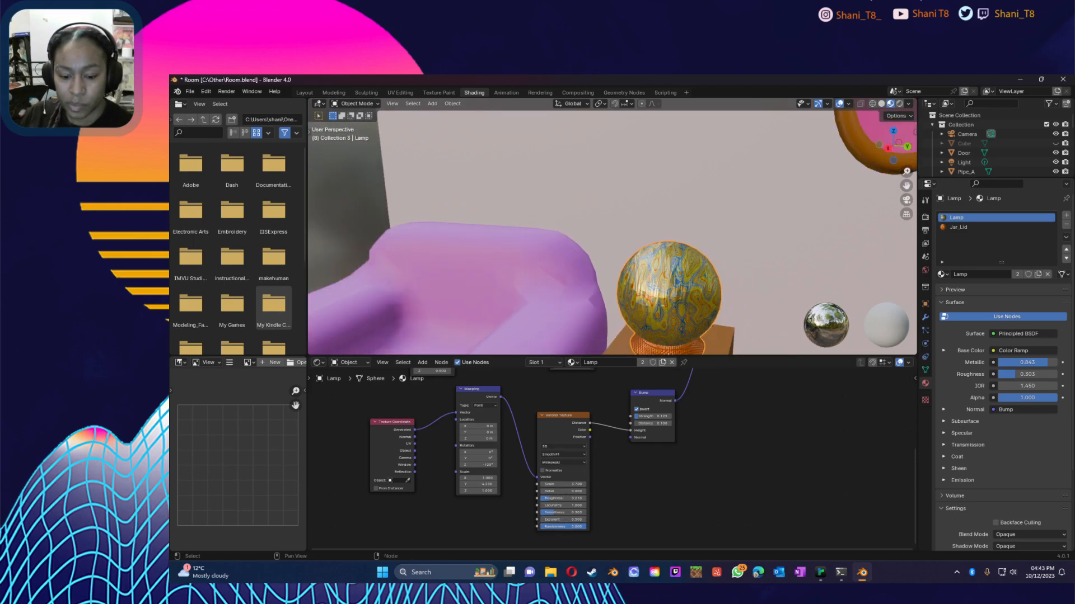
mouse_move(550, 527)
left_mouse_down()
mouse_move(541, 527)
mouse_move(559, 526)
left_mouse_up()
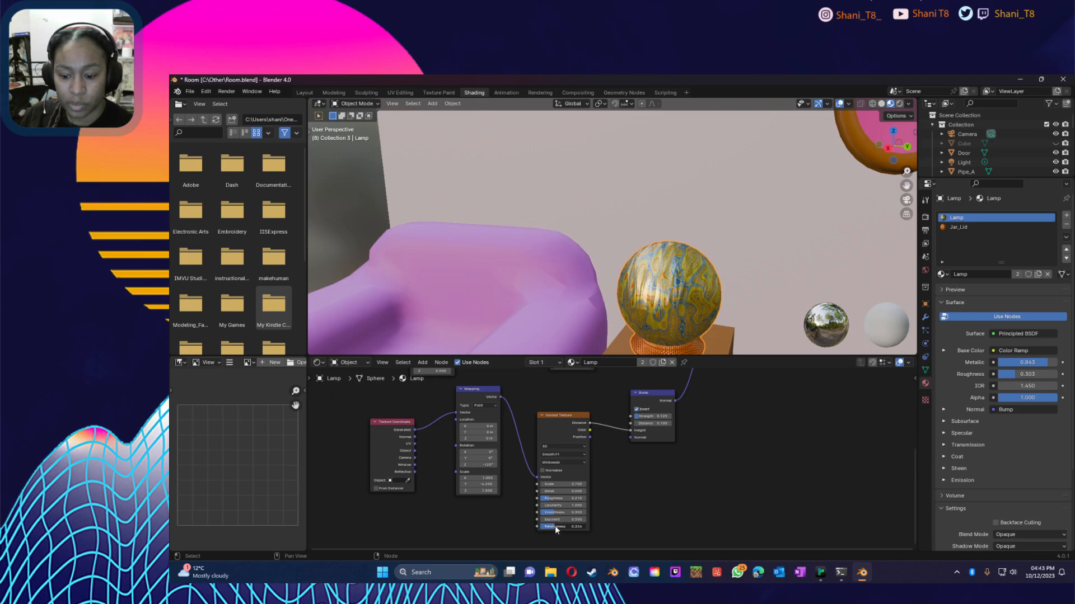
Step: Change the Z Rotation and Y Scale of Lamp's bump Mapping node and check the bump direction on the sphere
mouse_move(480, 465)
left_mouse_down()
mouse_move(453, 465)
mouse_move(492, 465)
left_mouse_up()
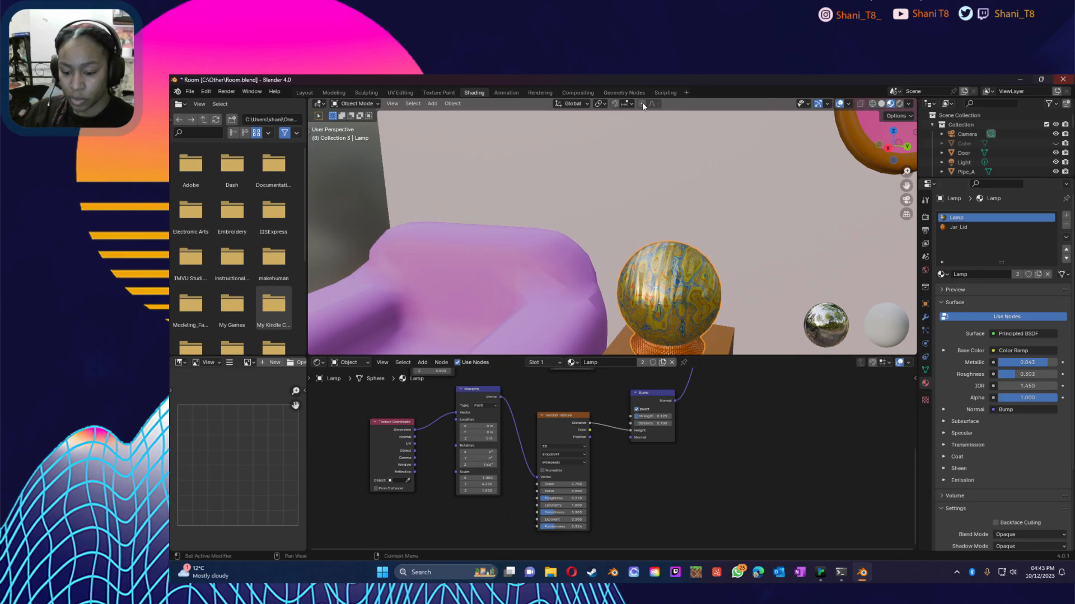
left_click_drag(482, 485, 431, 485)
middle_click_drag(592, 347, 697, 295)
scroll(606, 302, "up", 4)
middle_click_drag(621, 303, 535, 299)
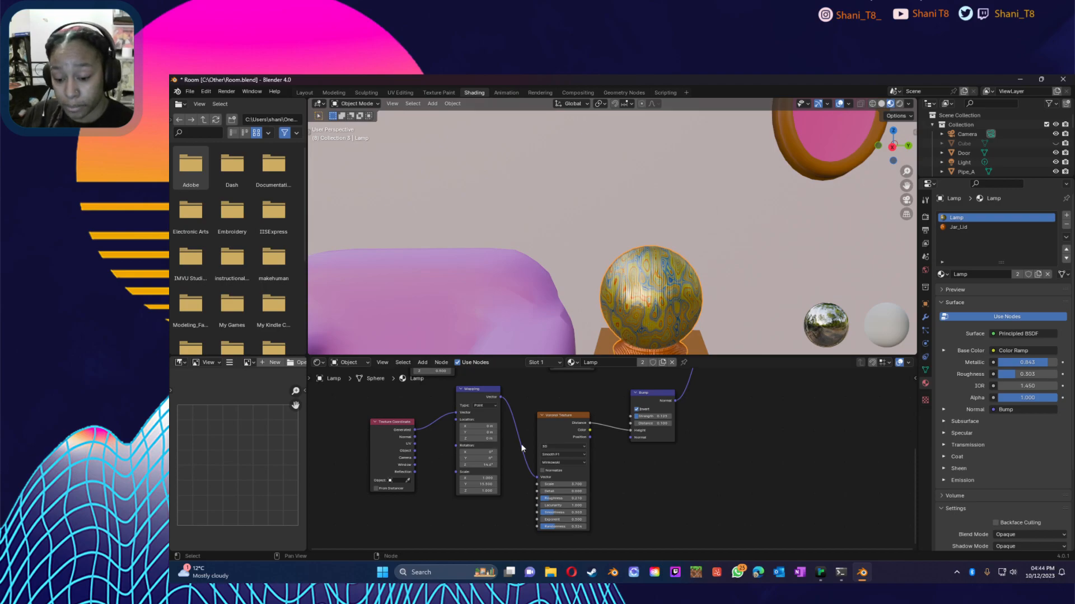
Step: Try offsetting the bump pattern with the X, Y and Z Location values of Lamp's bump Mapping node
mouse_move(480, 460)
left_mouse_down()
mouse_move(515, 460)
mouse_move(471, 460)
left_mouse_up()
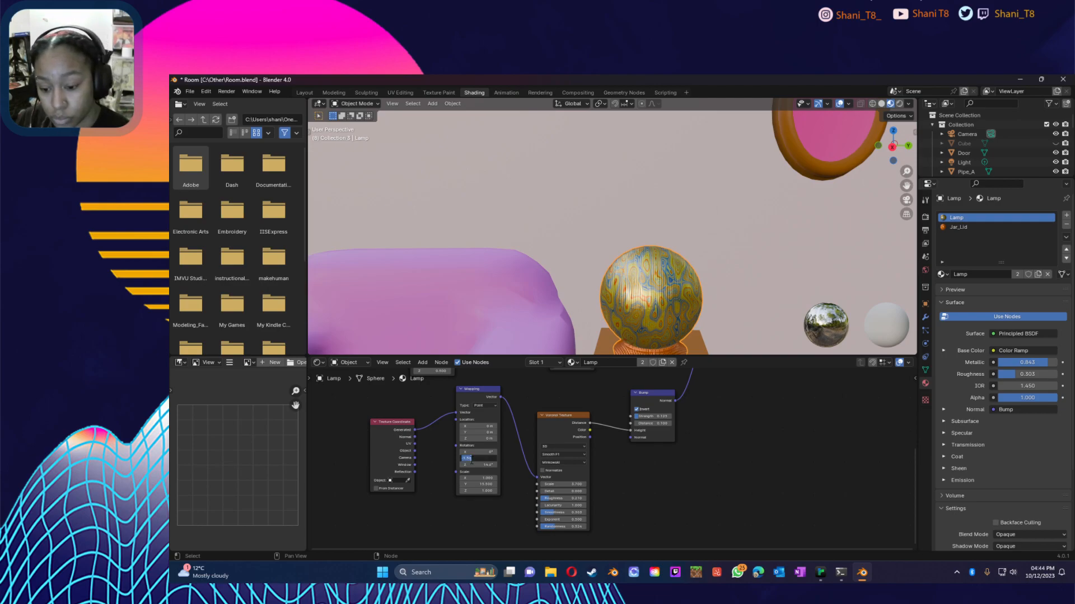
key("Return")
left_click_drag(476, 433, 489, 433)
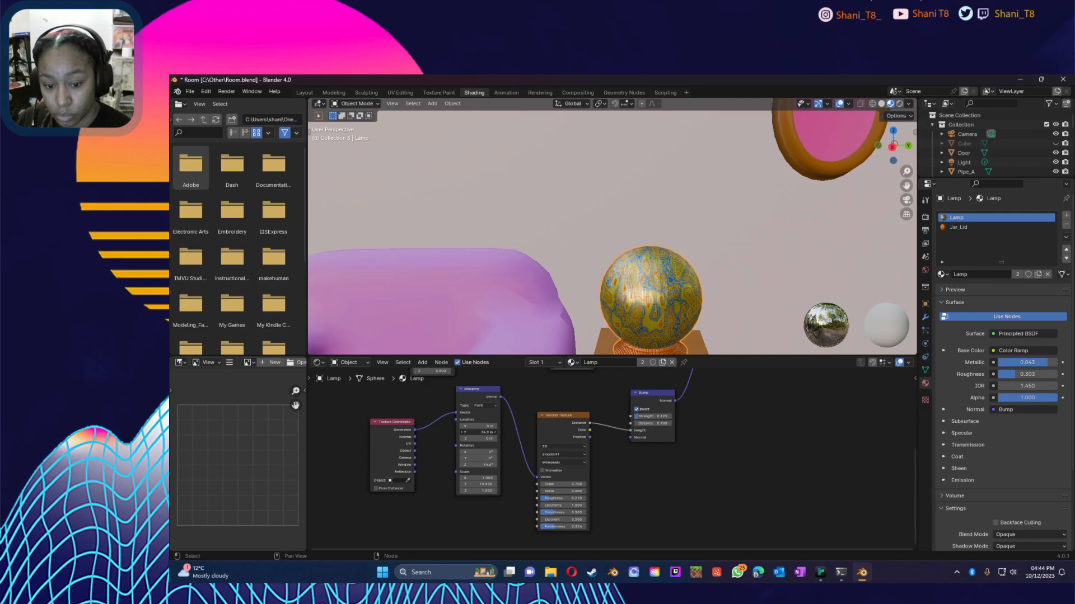
mouse_move(475, 439)
left_mouse_down()
mouse_move(504, 439)
mouse_move(467, 439)
mouse_move(488, 427)
left_mouse_up()
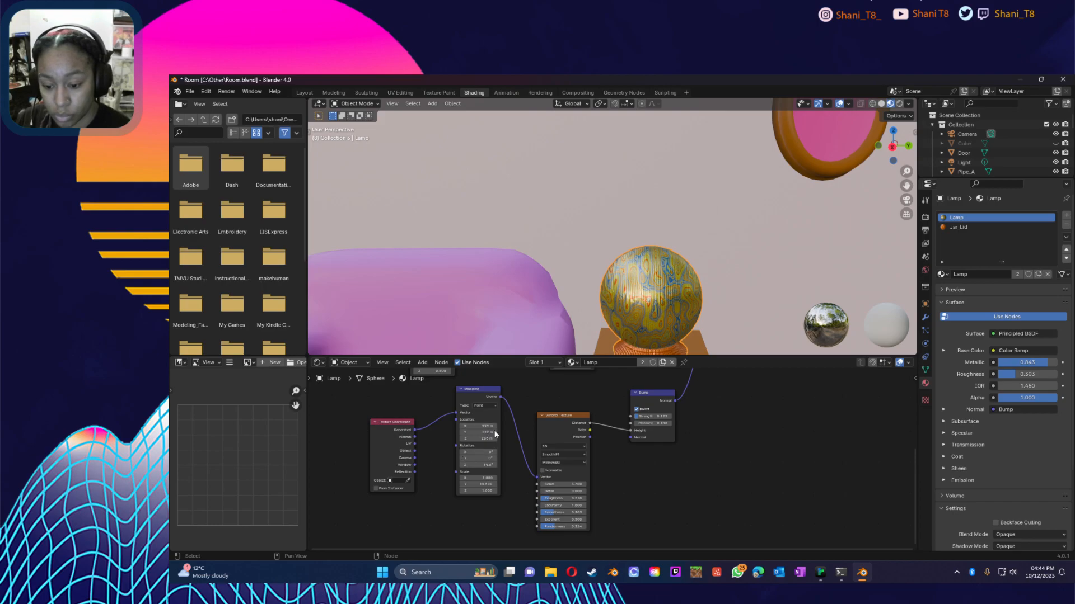
Step: Reset the X, Y and Z Location of Lamp's bump Mapping node to 0 m and keep its X Rotation at 0°
left_click(490, 426)
type("0")
key("Tab")
type("0")
key("Tab")
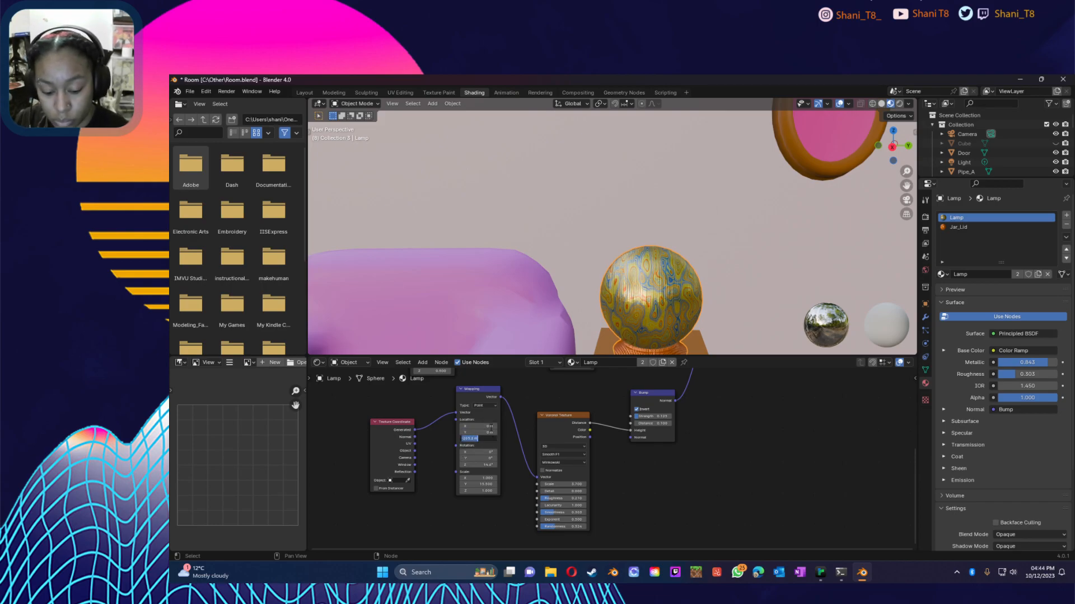
type("0")
key("Tab")
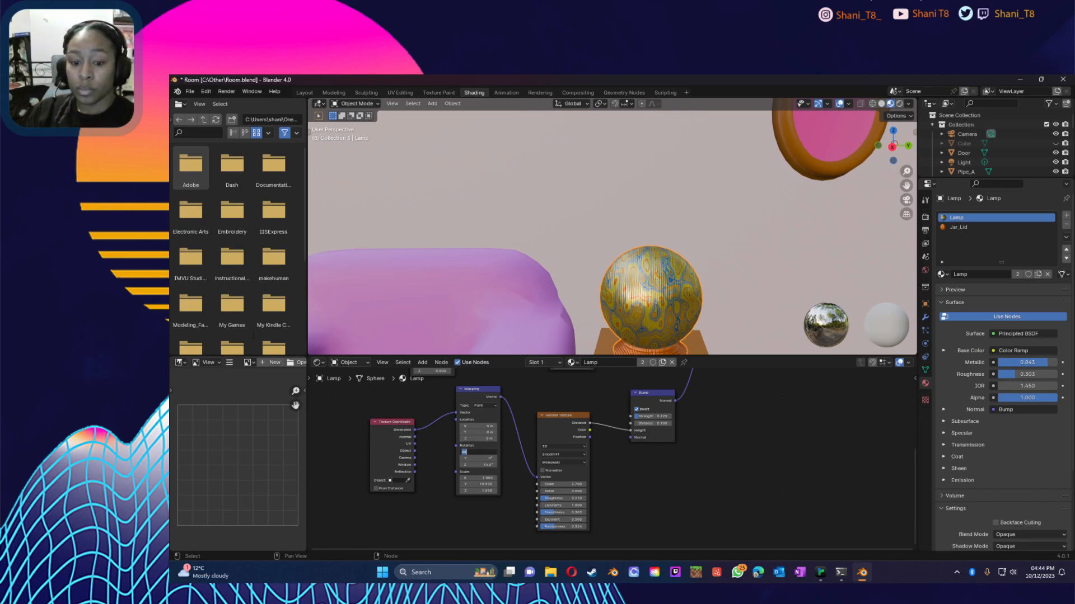
type("0")
key("Return")
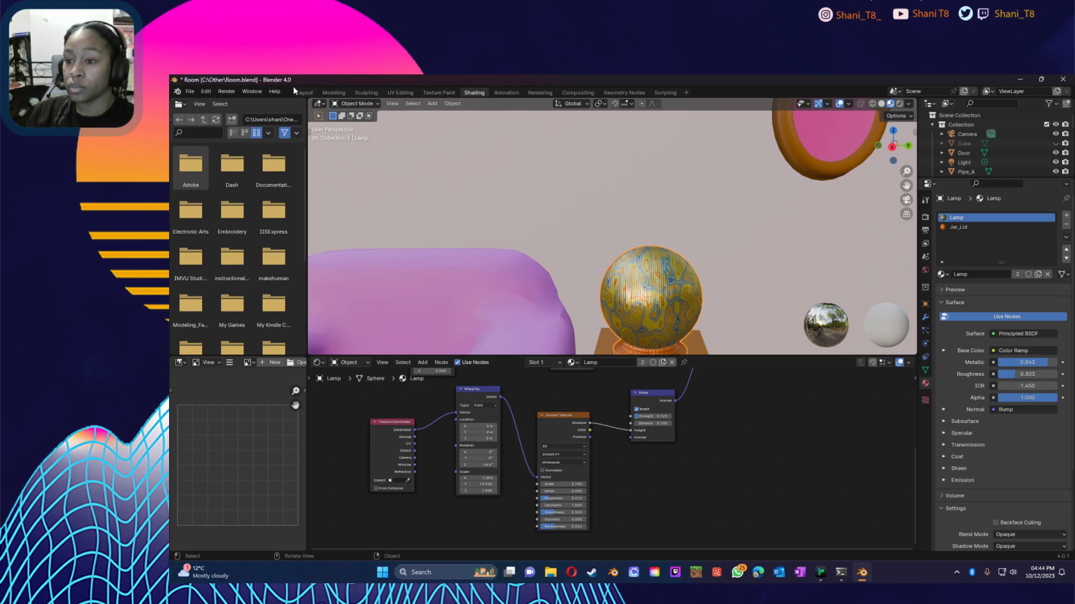
Step: Rotate the Lamp object in the Layout workspace to reorient its swirl pattern, and return to the Shading workspace
left_click(305, 92)
scroll(546, 349, "up", 8)
middle_click_drag(556, 419, 555, 393)
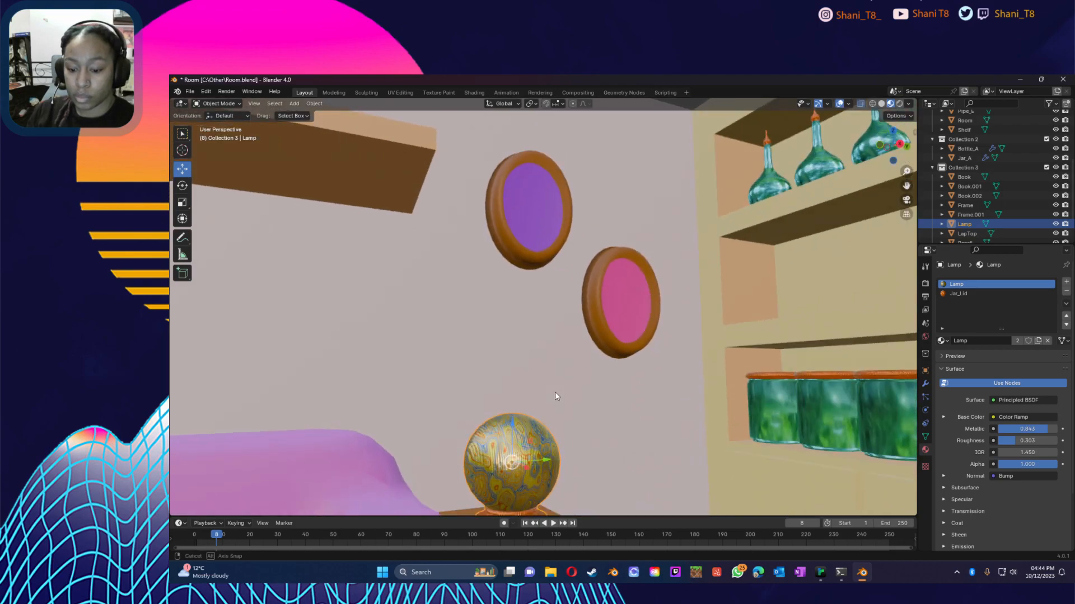
left_click(182, 186)
left_click_drag(492, 473, 513, 482)
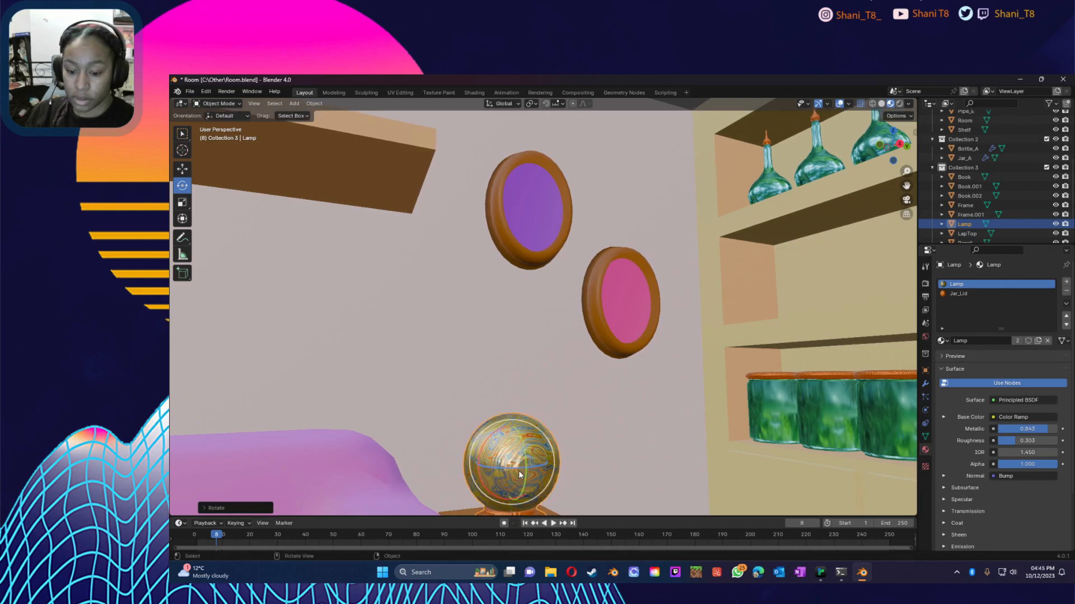
left_click(477, 93)
Step: Examine the deselected lamp near and from across the room, in both rendered and material preview shading
scroll(724, 287, "down", 8)
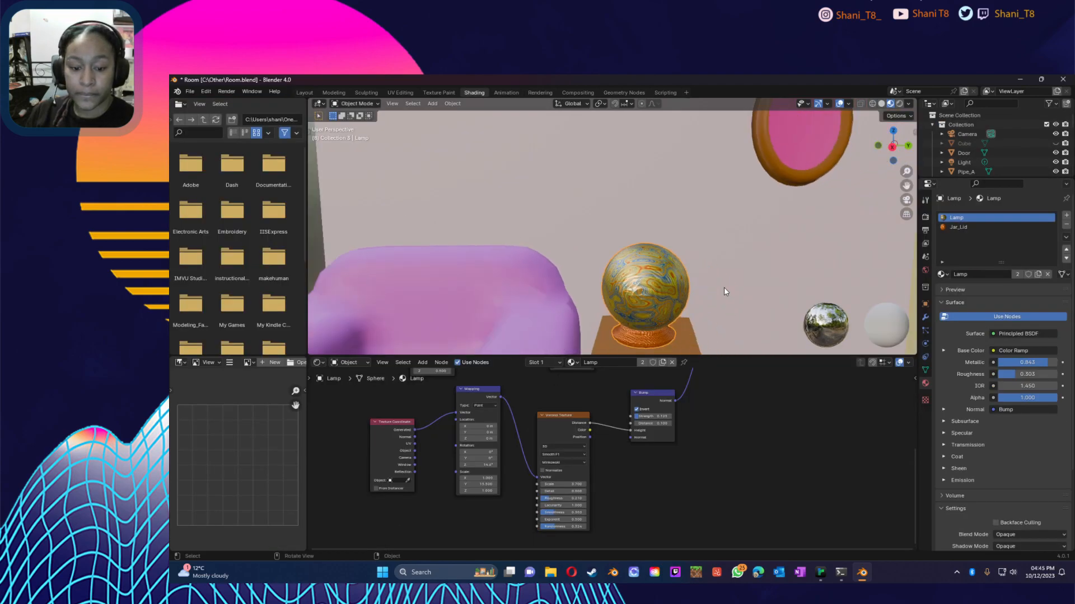
left_click(577, 335)
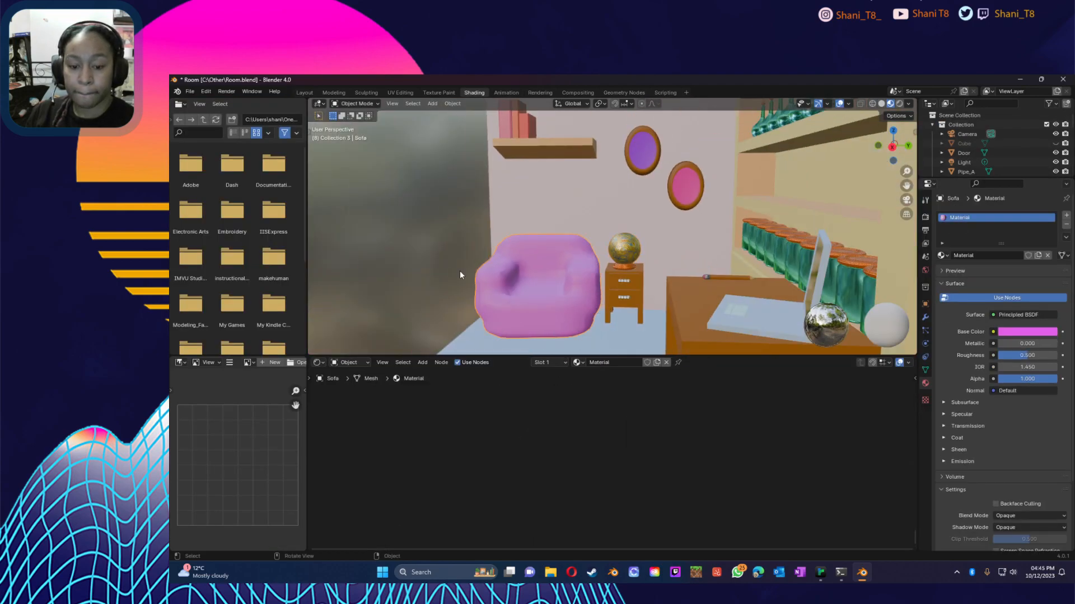
scroll(459, 275, "down", 4)
middle_click_drag(459, 274, 587, 245)
scroll(662, 260, "up", 5)
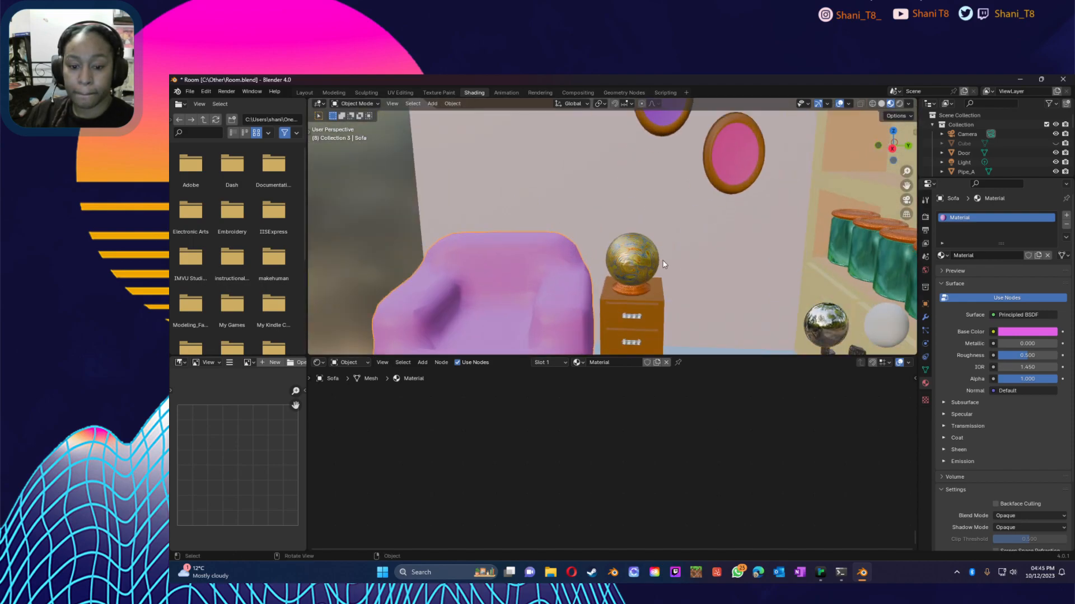
scroll(693, 269, "up", 4)
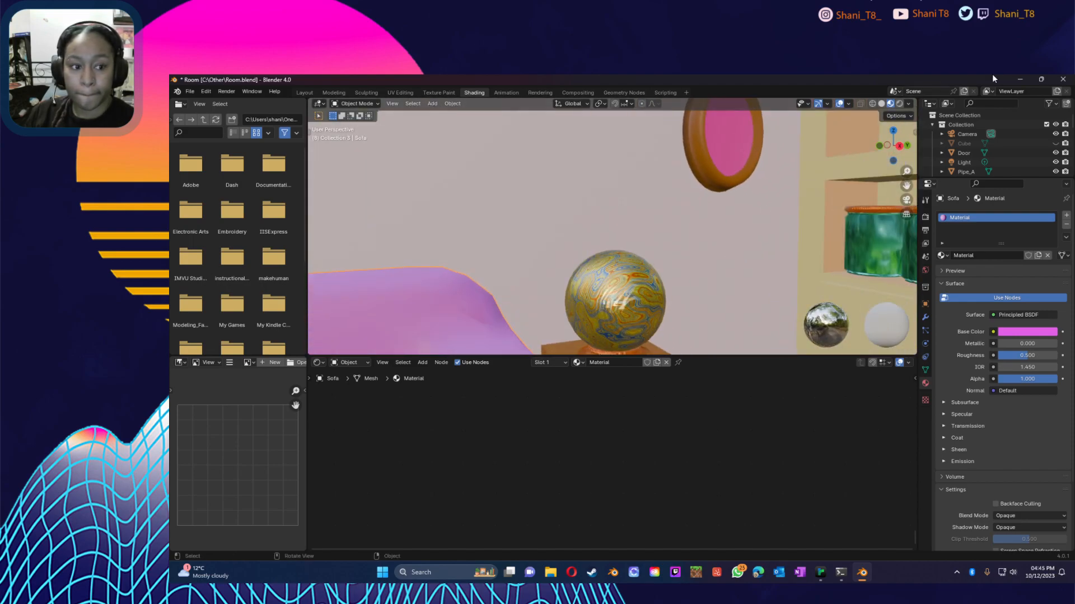
left_click(900, 104)
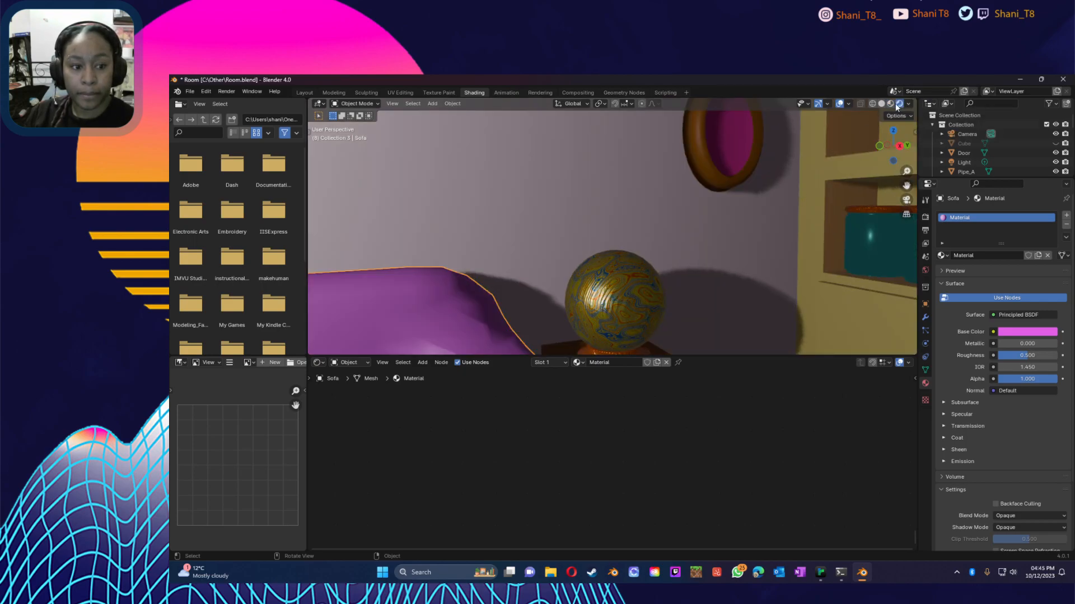
left_click(891, 104)
scroll(769, 253, "down", 6)
mouse_move(770, 250)
middle_mouse_down()
mouse_move(788, 270)
mouse_move(811, 263)
mouse_move(677, 267)
mouse_move(774, 261)
middle_mouse_up()
scroll(697, 240, "up", 7)
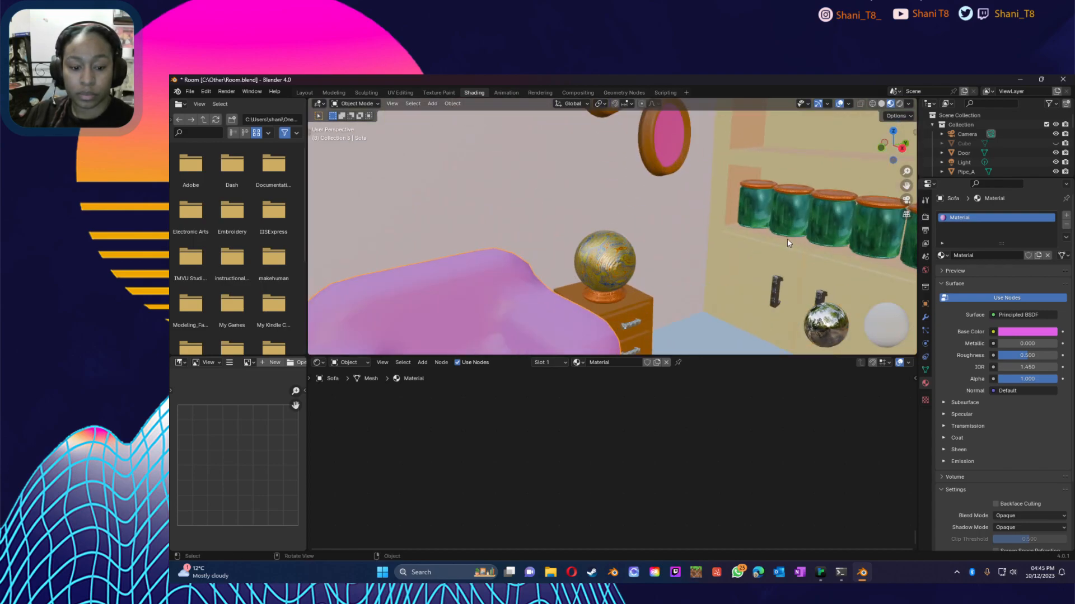
scroll(787, 241, "down", 2)
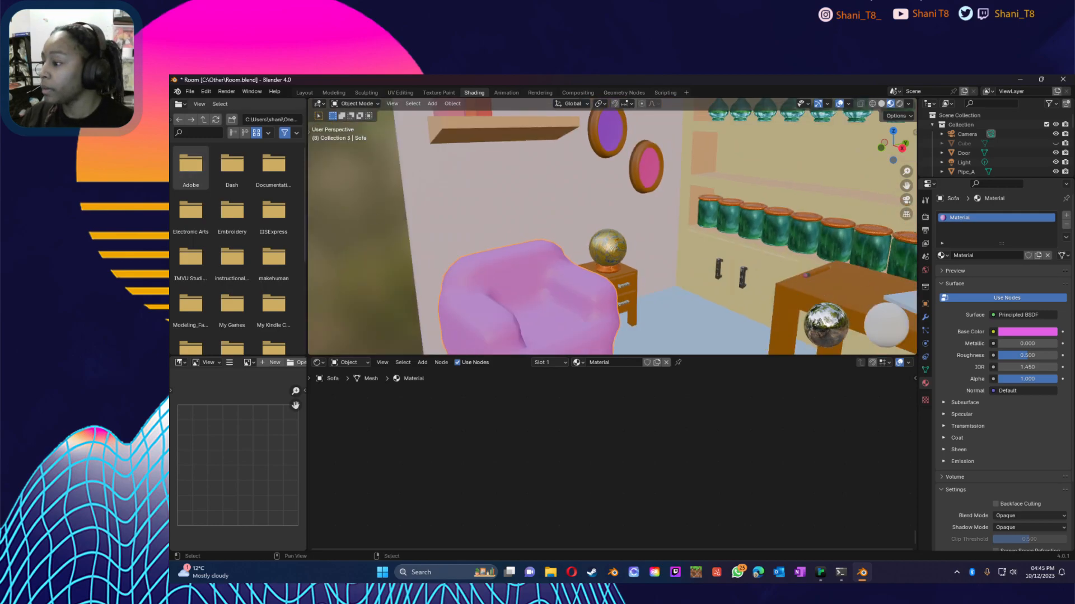
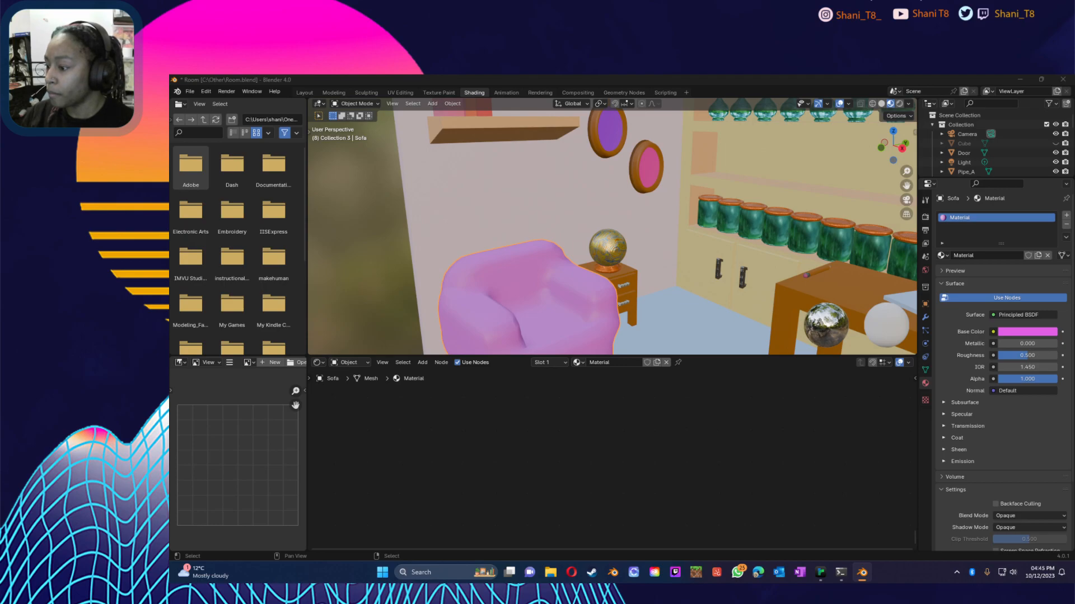
Step: Select the Lamp material's colour chain from Texture Coordinate to Color Ramp and copy those nodes
left_click(600, 249)
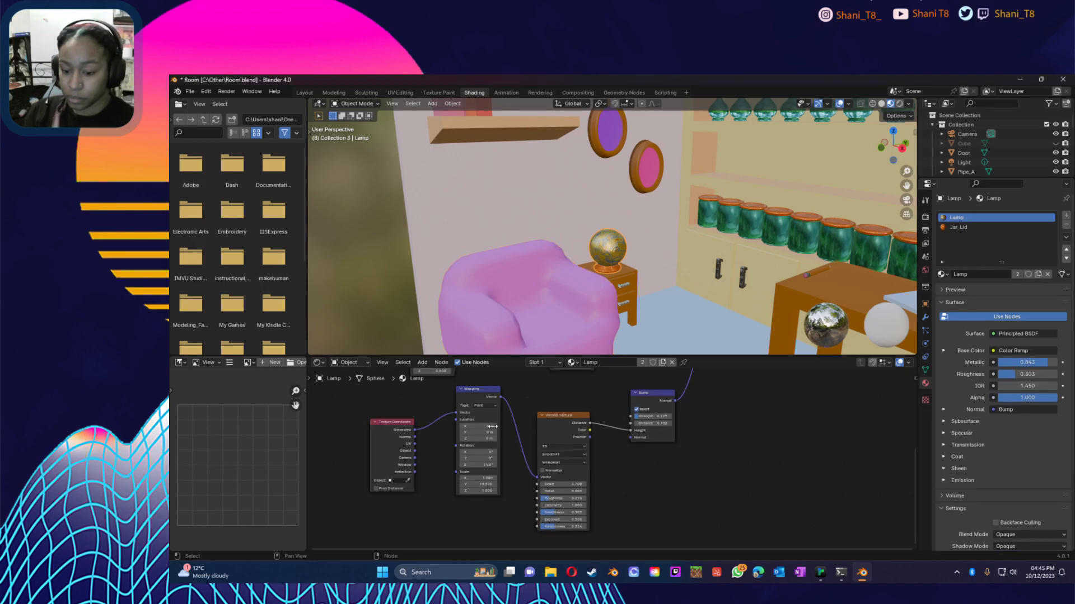
scroll(588, 484, "down", 8)
scroll(673, 452, "up", 6)
scroll(704, 436, "down", 8)
middle_click_drag(703, 434, 709, 469)
left_click_drag(483, 383, 656, 462)
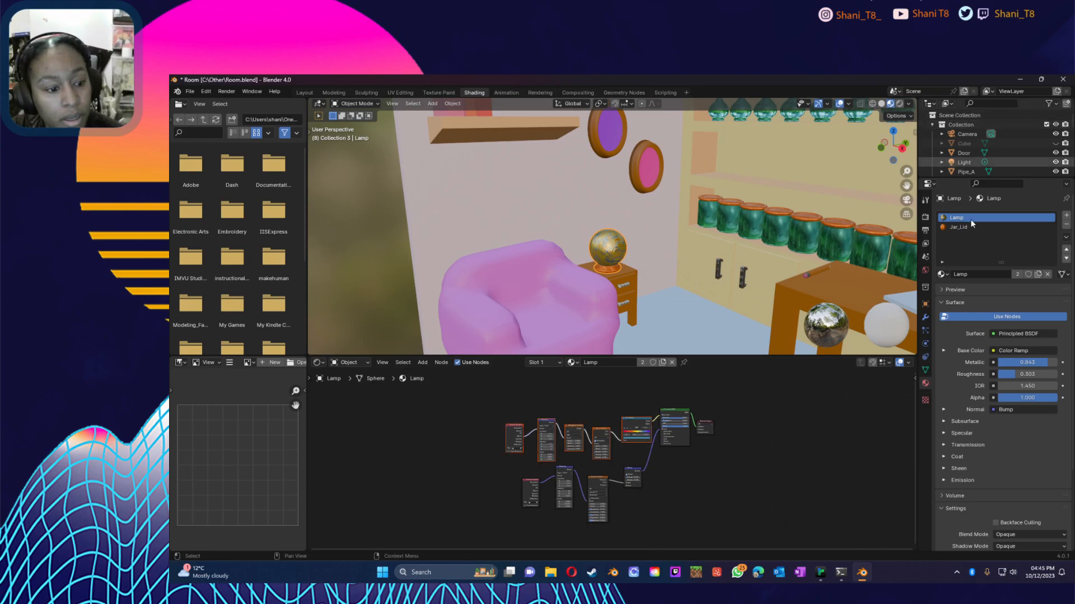
Step: Select the desk under the laptop and paste the copied colour nodes into its Table material, placed ahead of the Principled BSDF
left_click(633, 278)
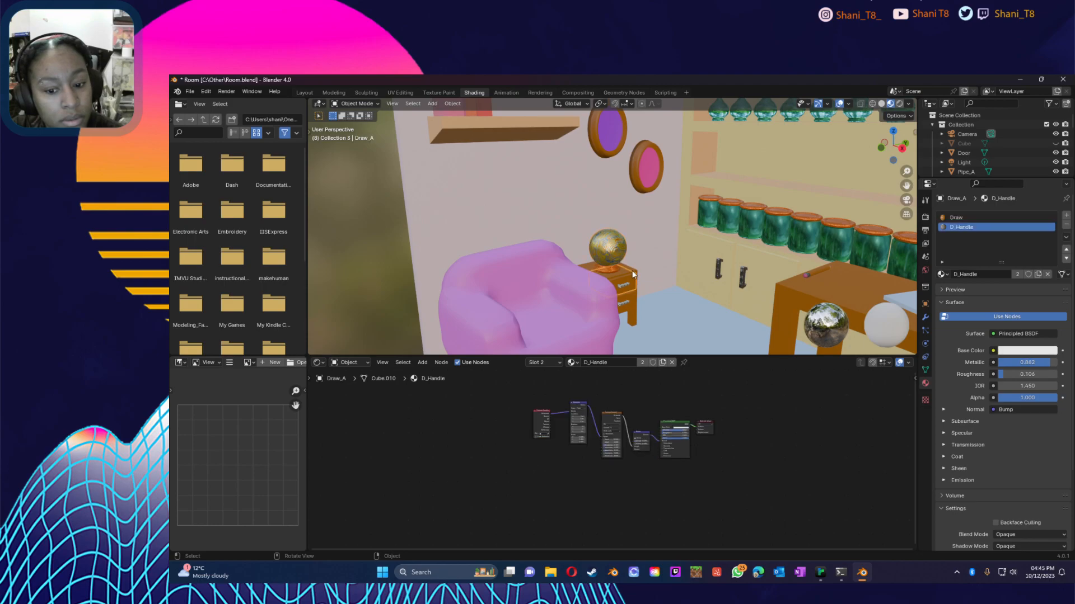
left_click(630, 268)
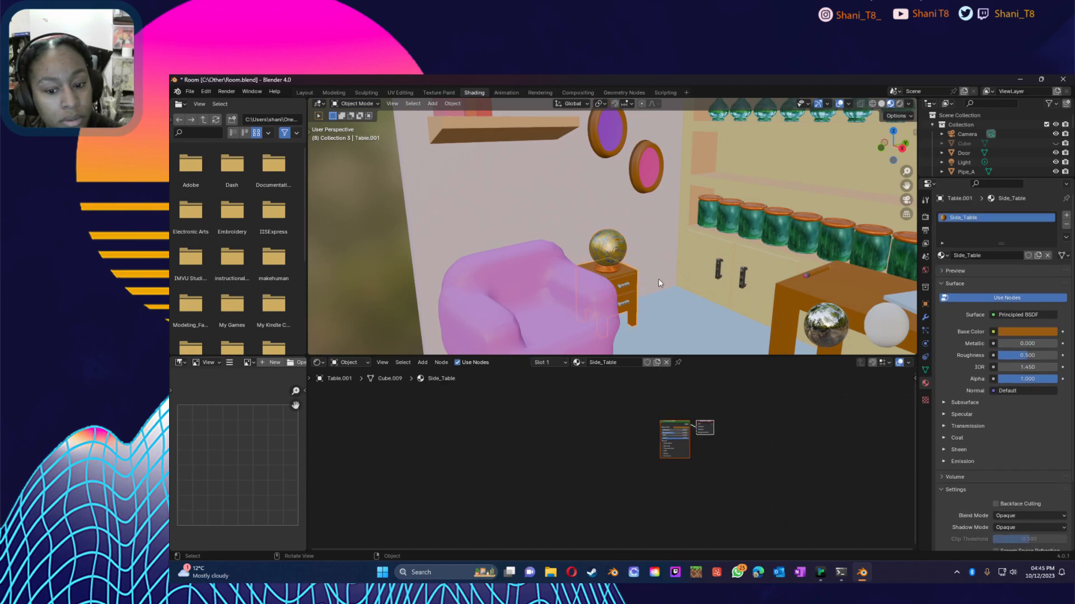
left_click(628, 285)
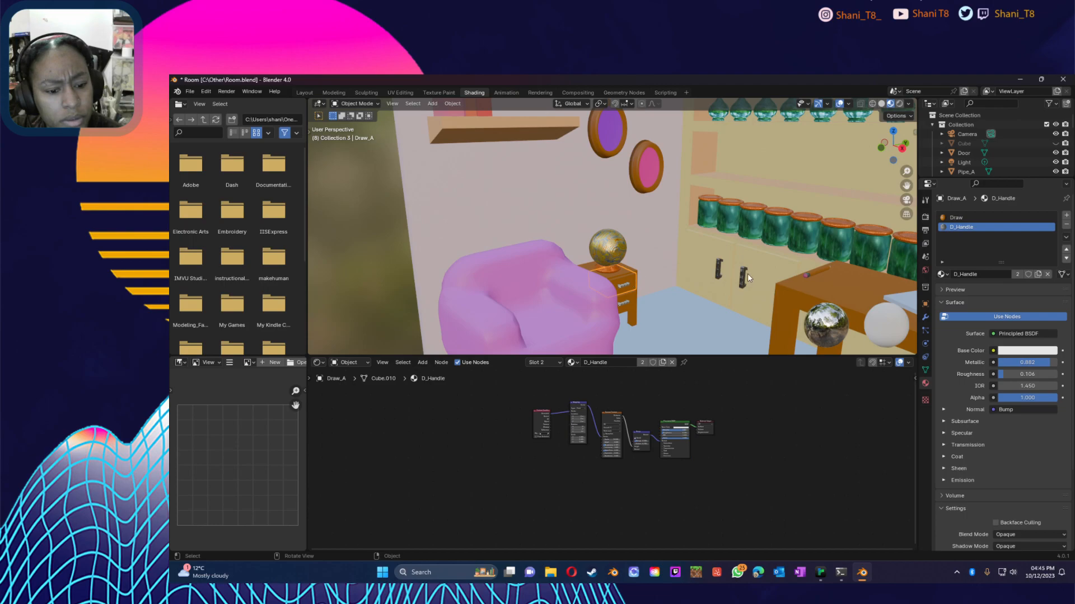
left_click(774, 284)
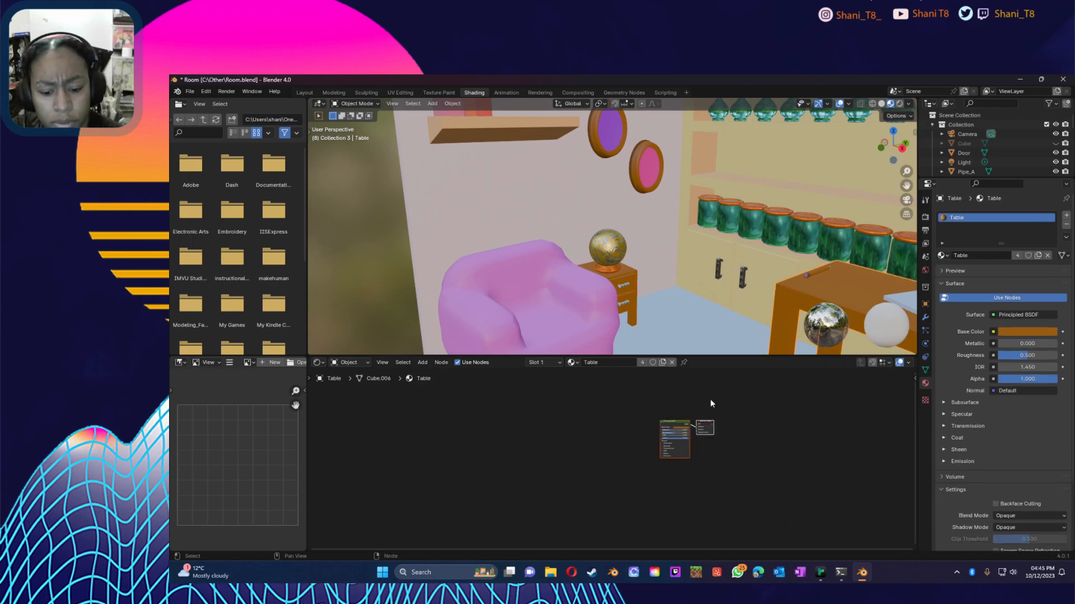
middle_click_drag(718, 312, 764, 310)
scroll(884, 174, "up", 1)
left_click_drag(906, 185, 686, 188)
scroll(783, 304, "up", 3)
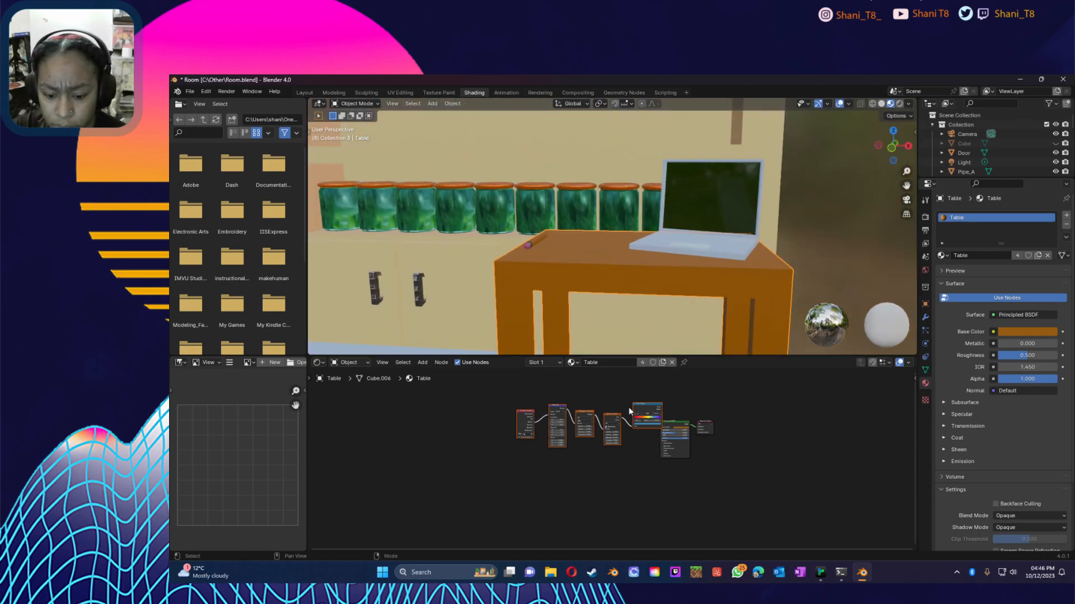
mouse_move(637, 417)
left_mouse_down()
mouse_move(612, 430)
mouse_move(627, 428)
left_mouse_up()
left_click(627, 428)
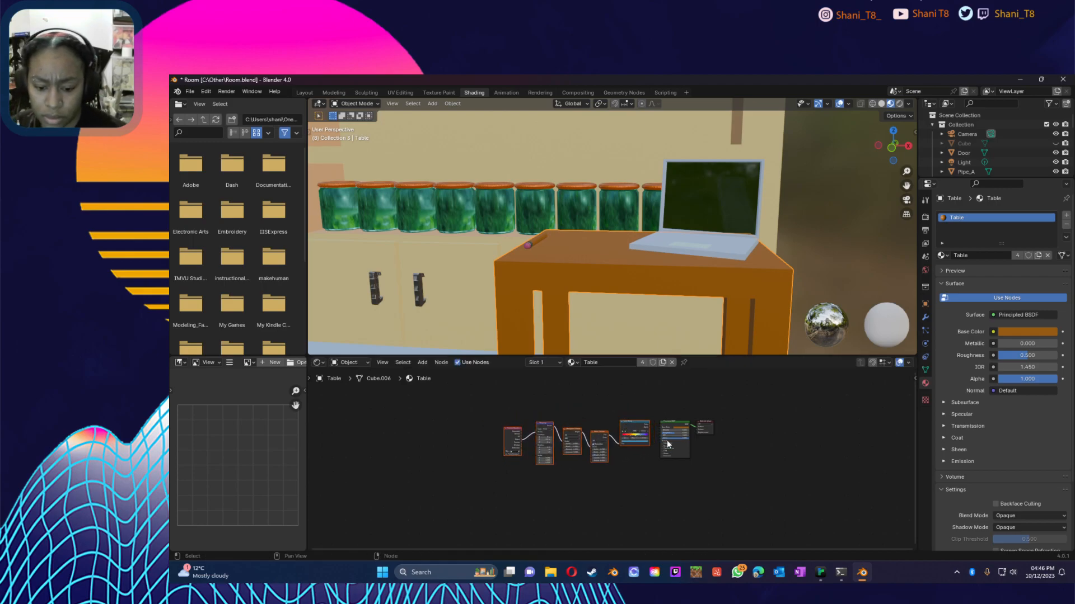
Step: Connect the Color Ramp's colour to the desk material's Base Color and remove the ramp's stops beyond yellow
scroll(632, 431, "up", 5)
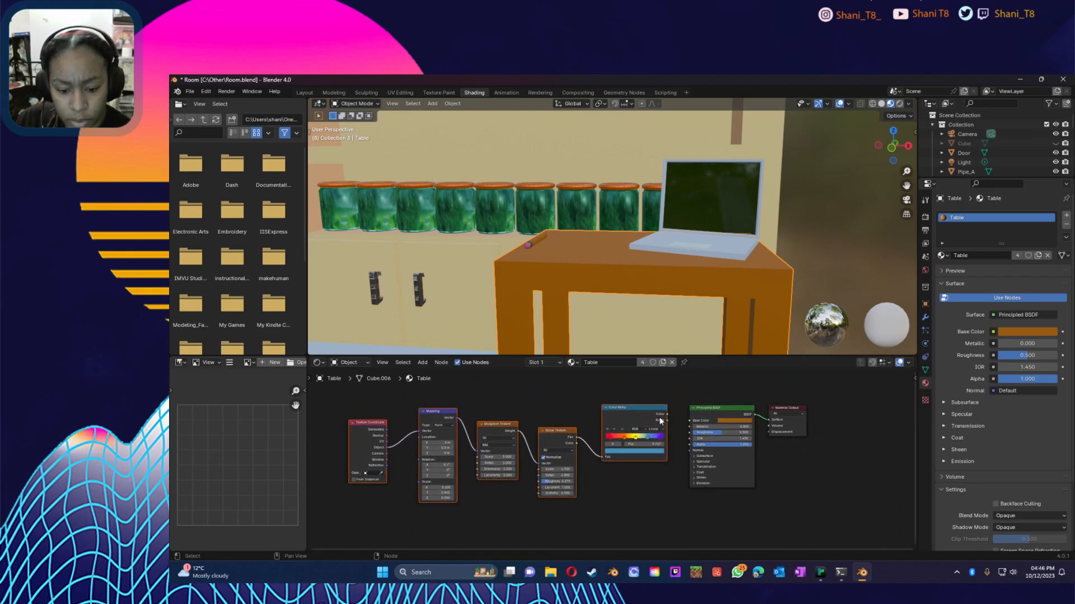
left_click_drag(666, 414, 690, 420)
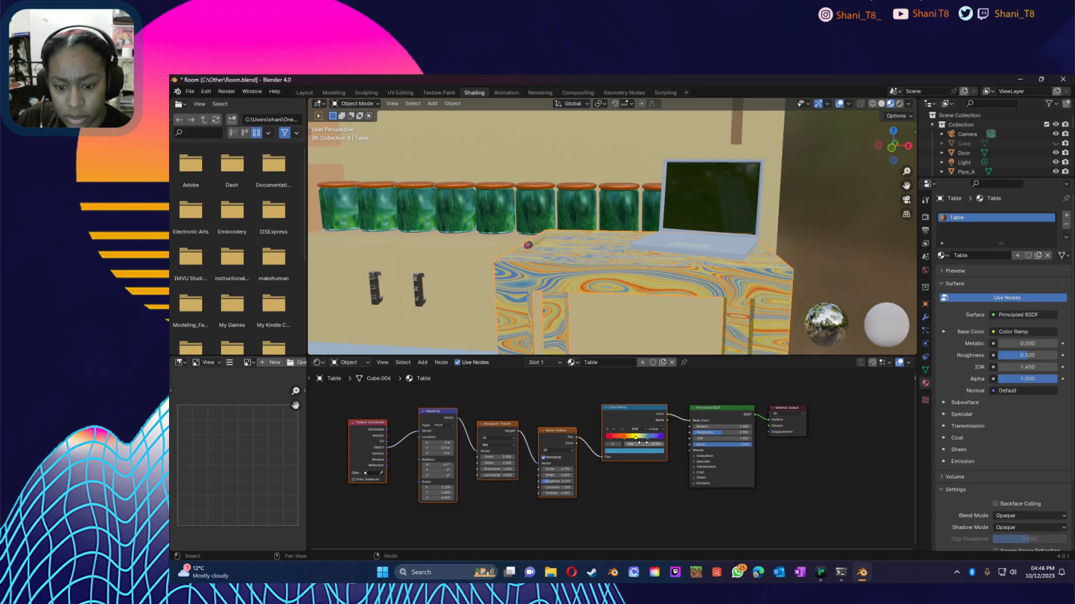
left_click(612, 437)
left_click(650, 440)
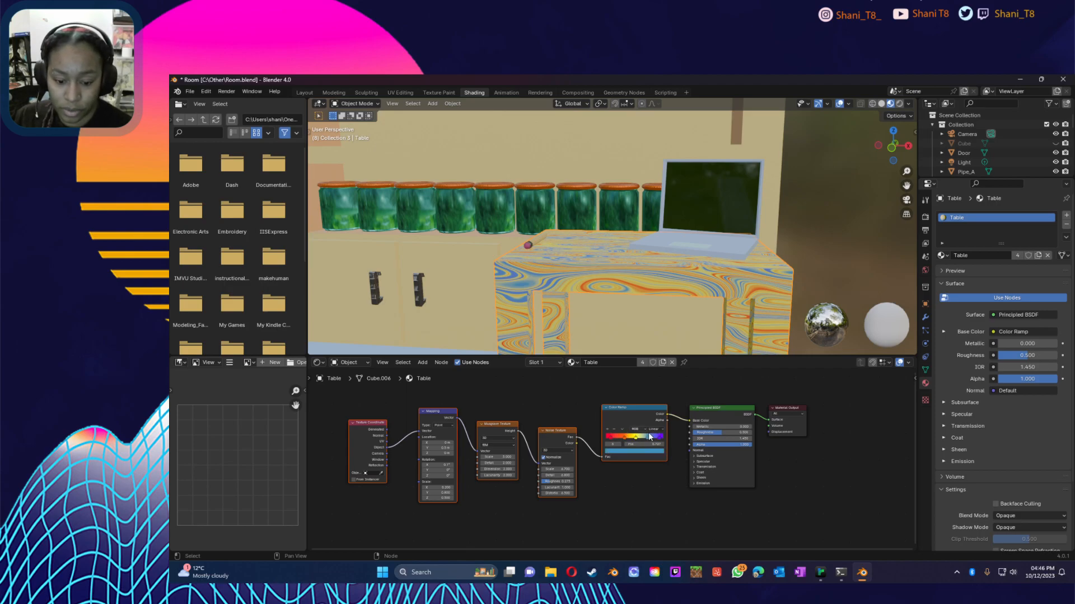
left_click(620, 433)
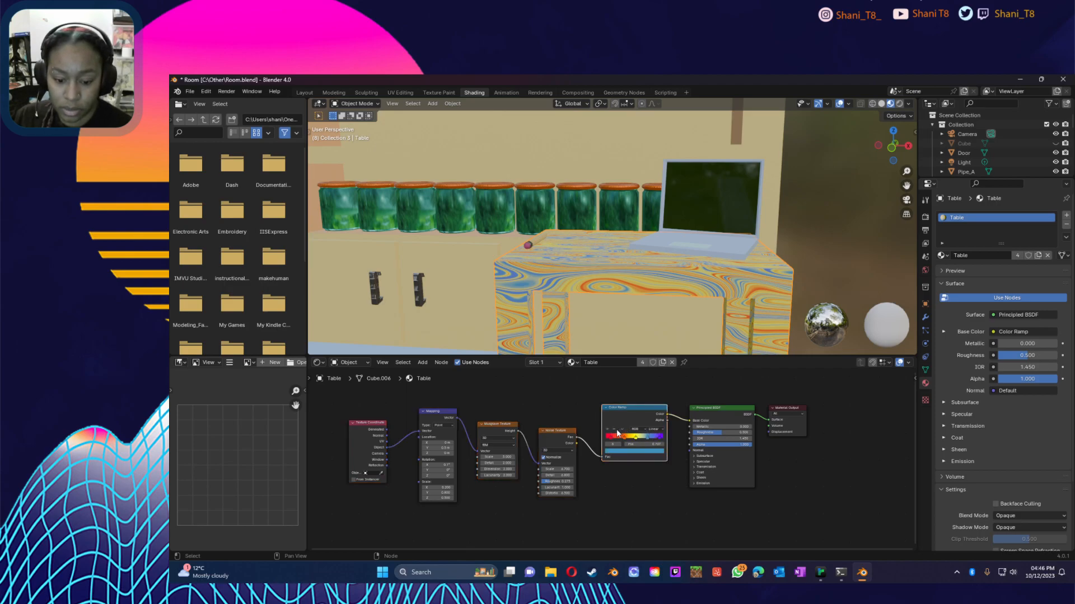
left_click(661, 441)
left_click(614, 429)
left_click(614, 430)
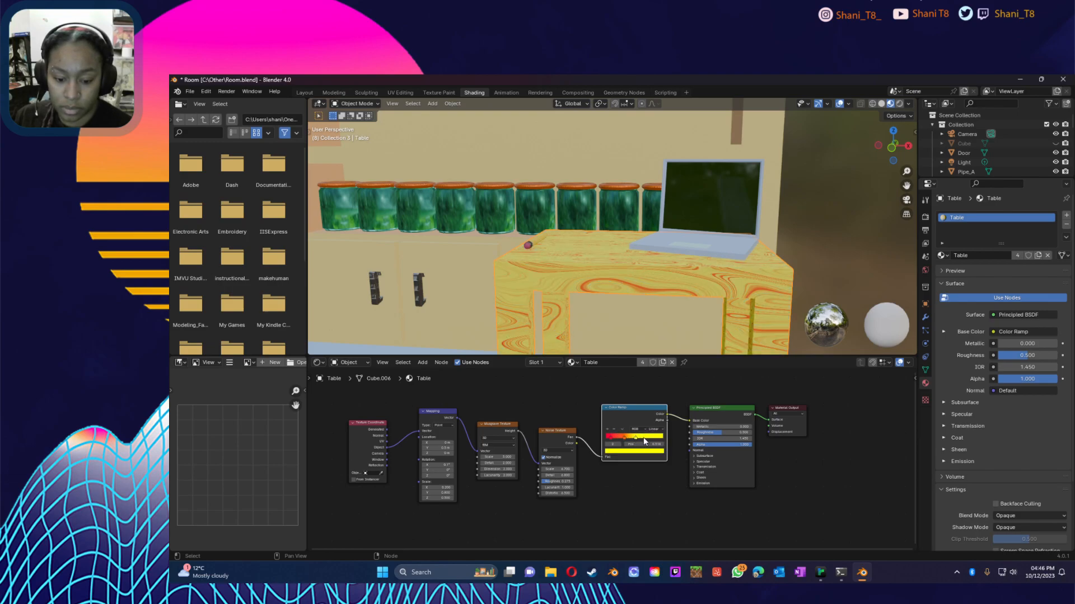
Step: Spread the Color Ramp's yellow and orange stops toward its far end and darken the first stop to deep red
left_click_drag(636, 438, 678, 439)
left_click(624, 438)
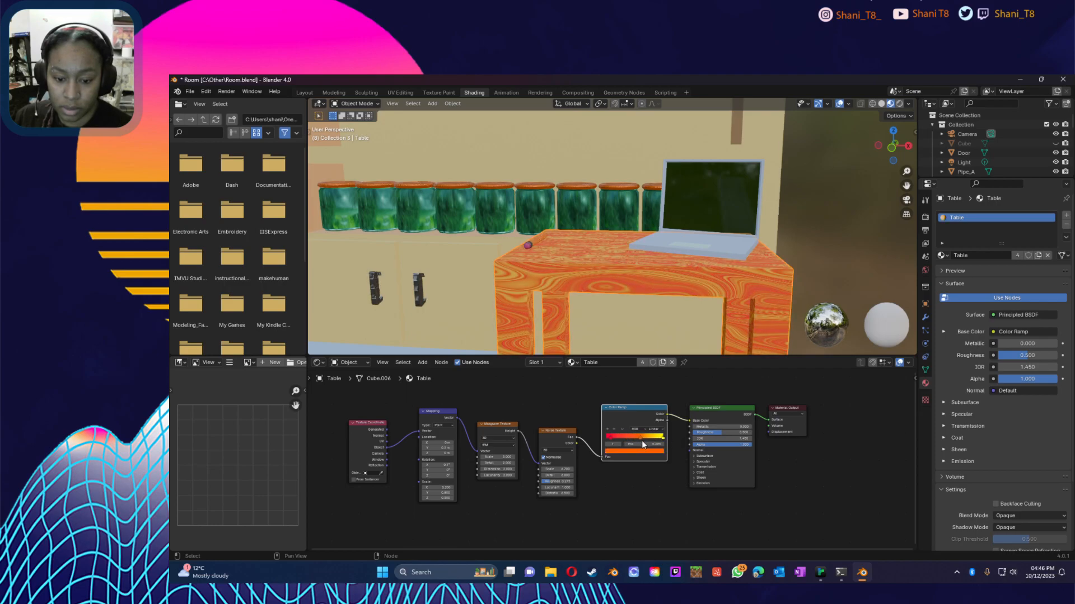
left_click(608, 440)
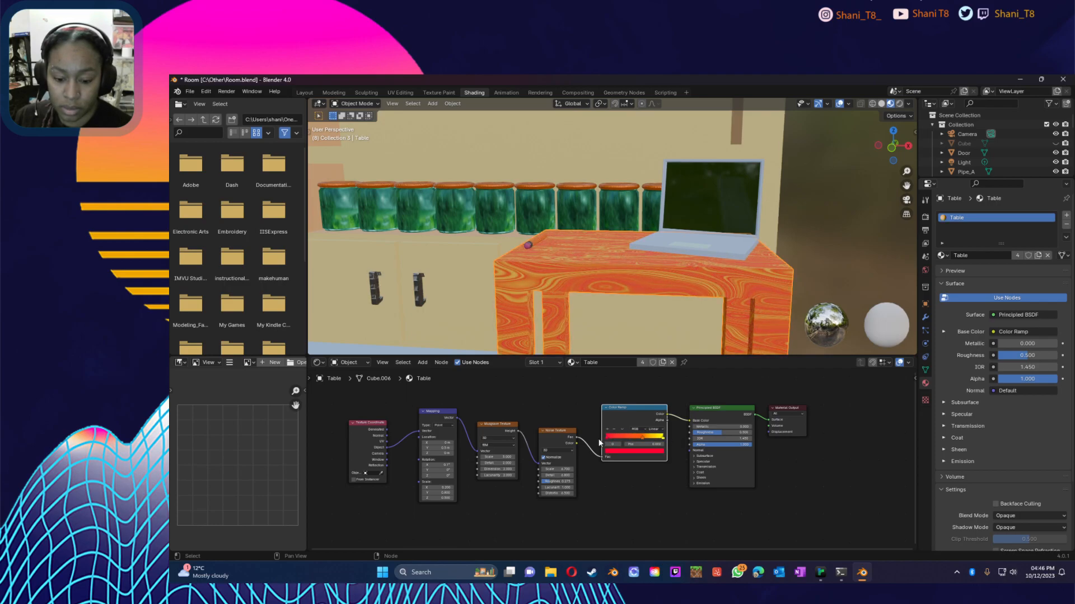
left_click(631, 451)
mouse_move(663, 390)
left_mouse_down()
mouse_move(660, 381)
mouse_move(659, 411)
mouse_move(659, 390)
left_mouse_up()
left_click(633, 454)
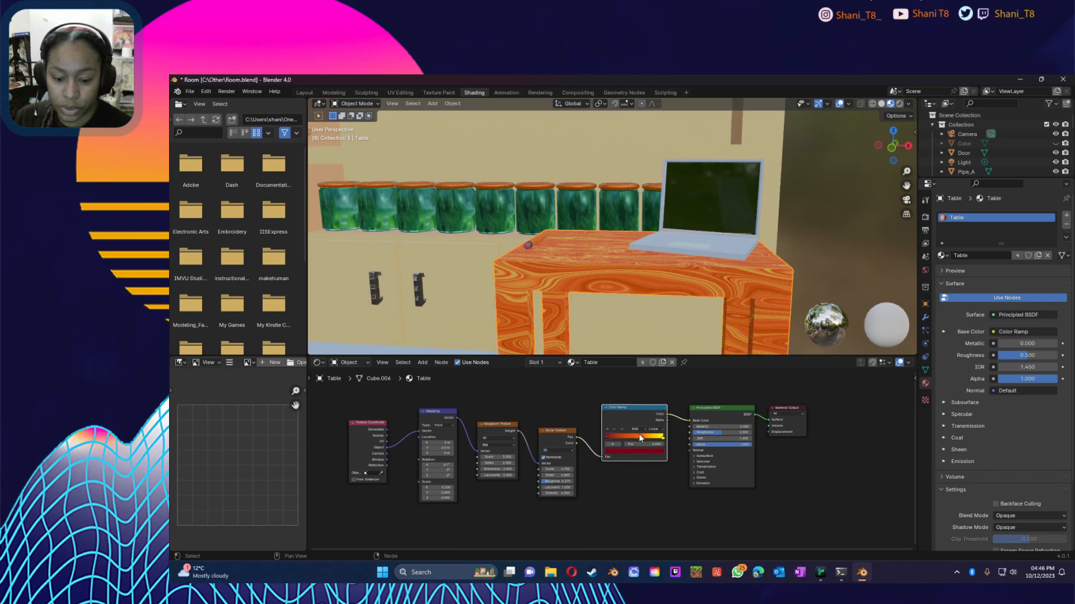
Step: Darken the Color Ramp's yellow end stop to a dark olive brown
left_click_drag(640, 436, 639, 437)
left_click(663, 438)
left_click(633, 452)
left_click_drag(622, 403, 660, 405)
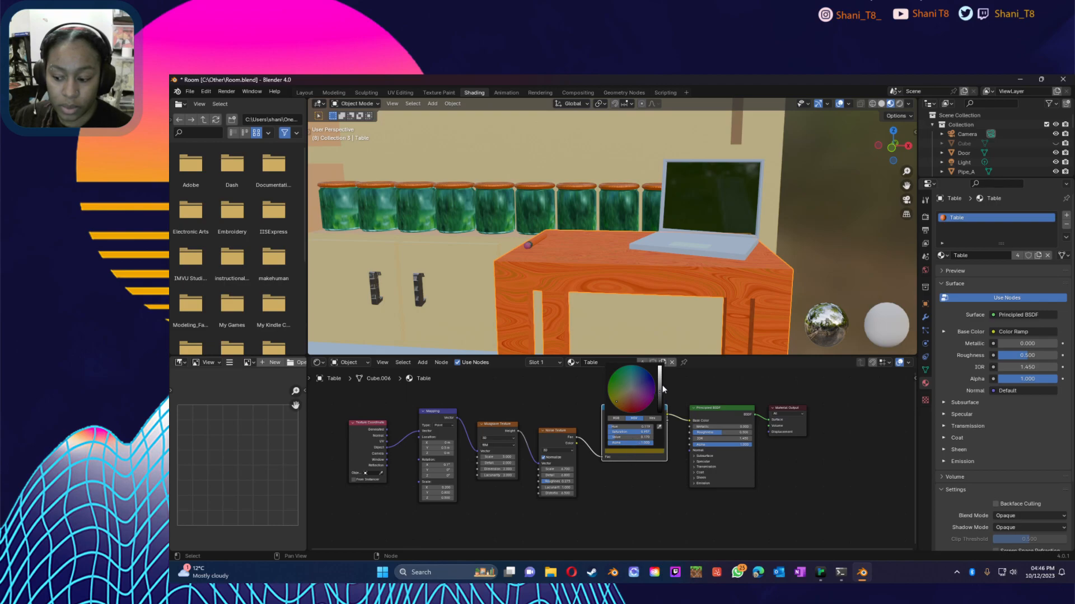
left_click_drag(660, 388, 659, 393)
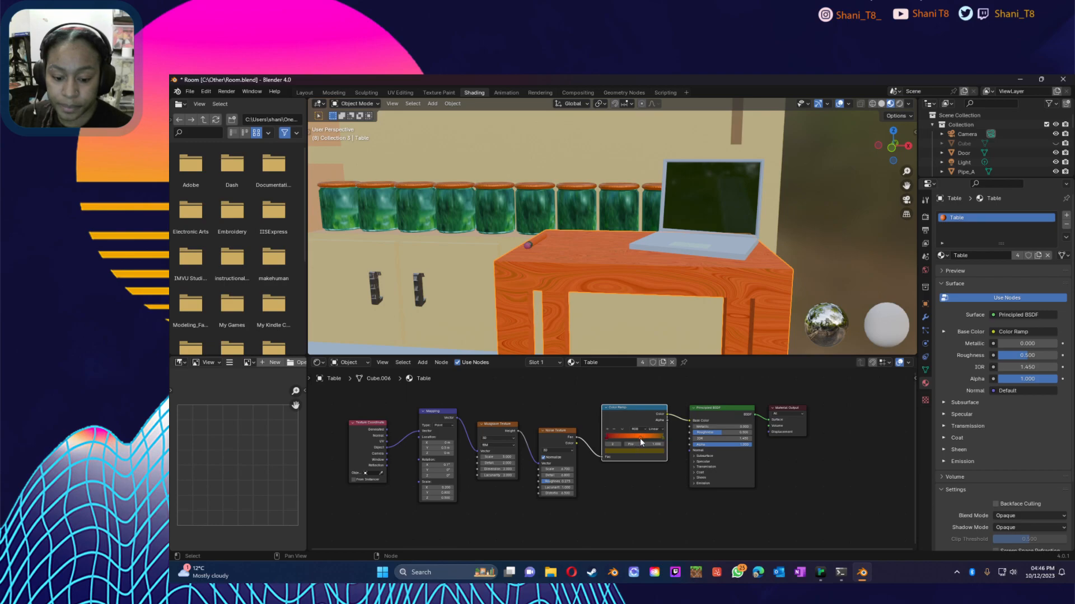
Step: Darken the Color Ramp's orange middle stop to an orange-brown
left_click(637, 437)
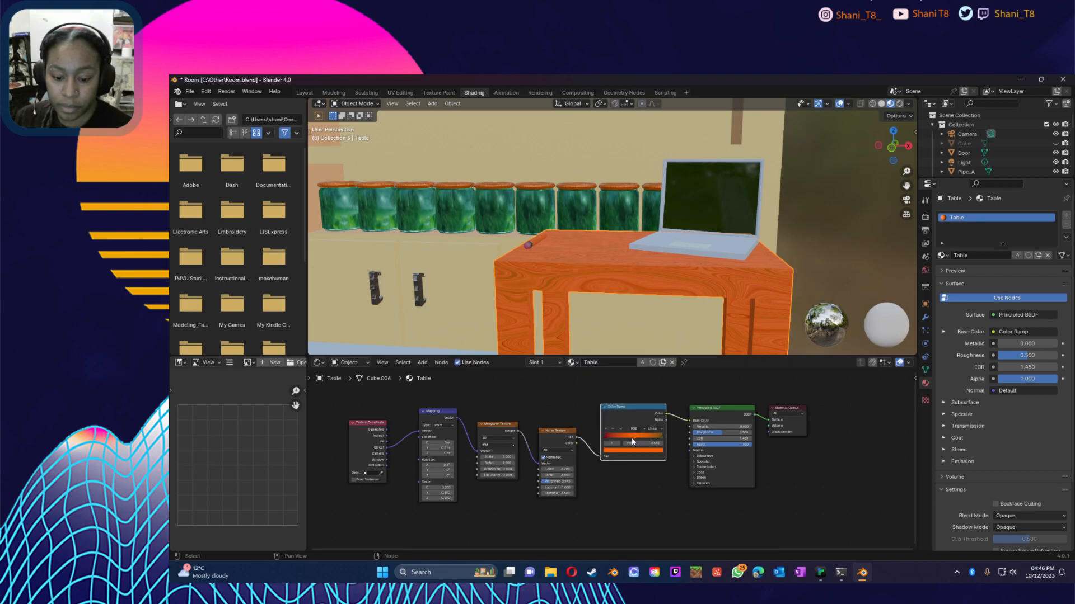
left_click(629, 451)
mouse_move(658, 383)
left_mouse_down()
mouse_move(658, 403)
mouse_move(658, 392)
left_mouse_up()
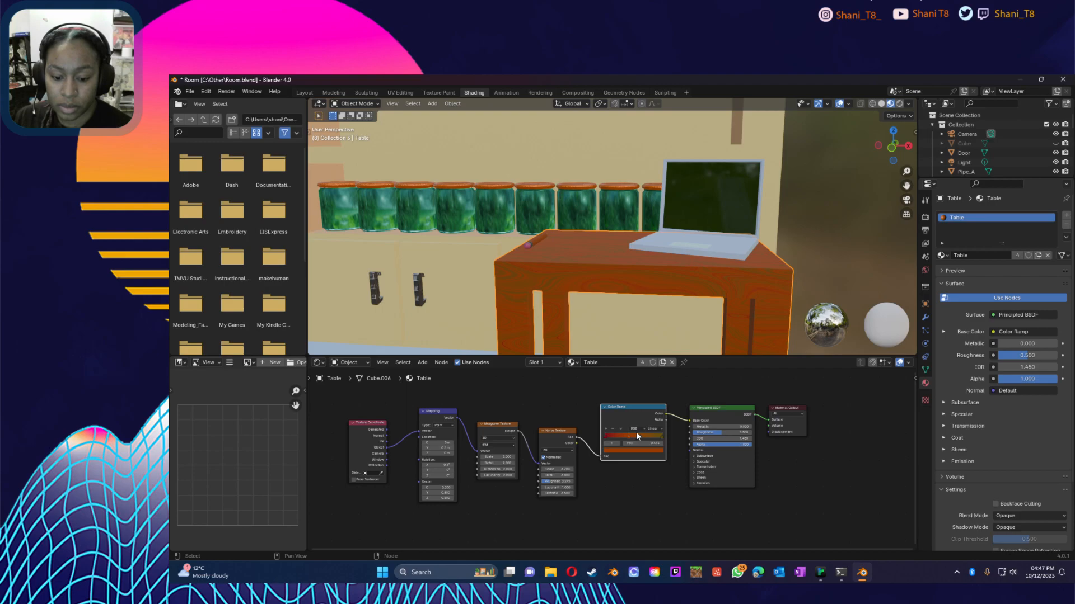
Step: Place a stop near the Color Ramp's deep red end and brighten it to a light orange-red
left_click_drag(629, 434, 616, 432)
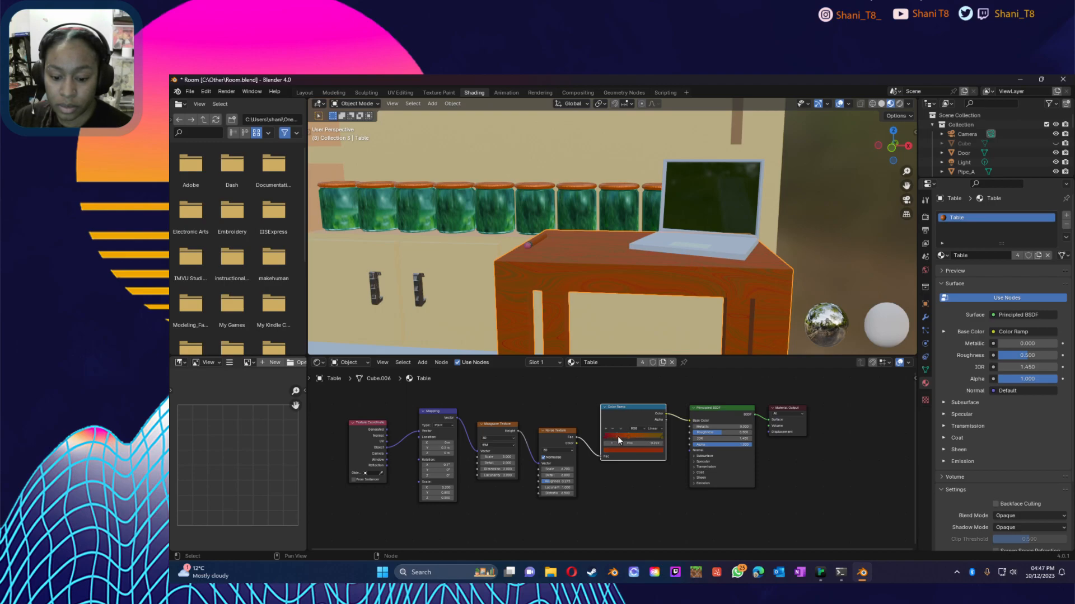
left_click(613, 444)
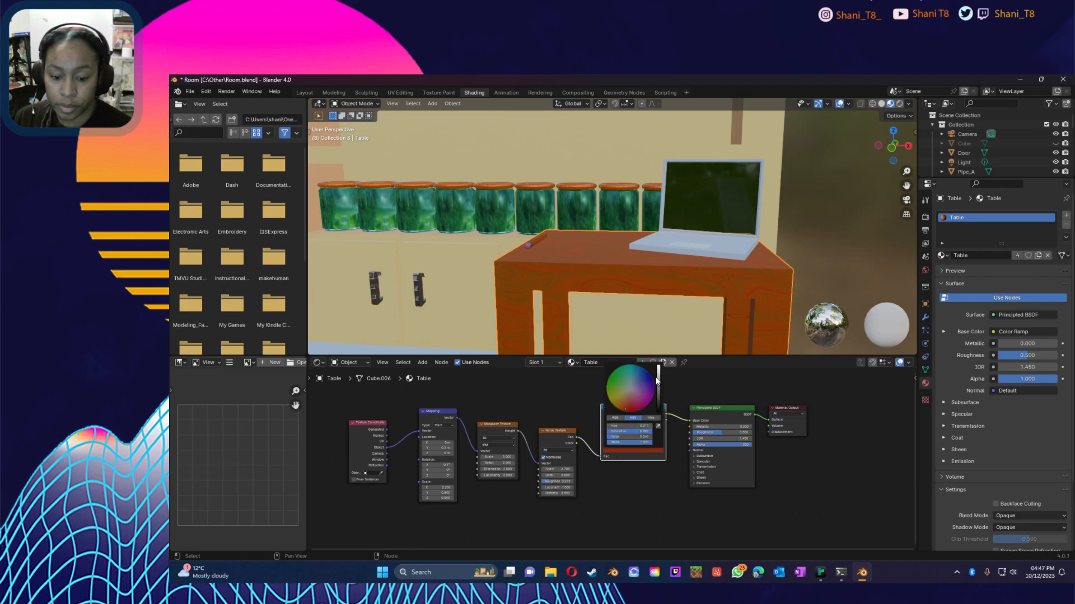
left_click(658, 375)
left_click_drag(635, 407, 626, 405)
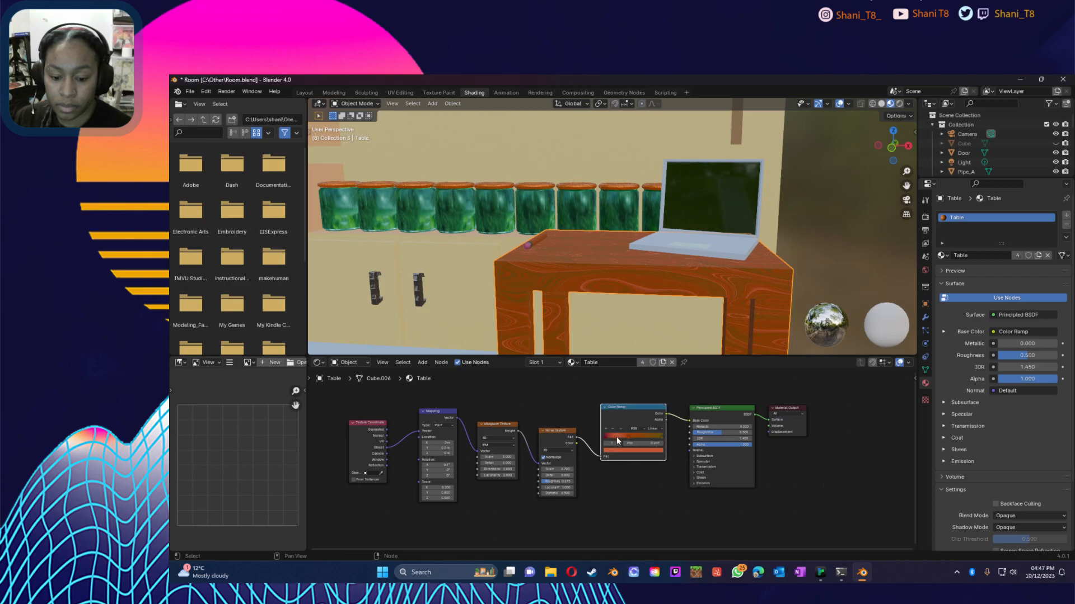
left_click_drag(627, 438, 644, 437)
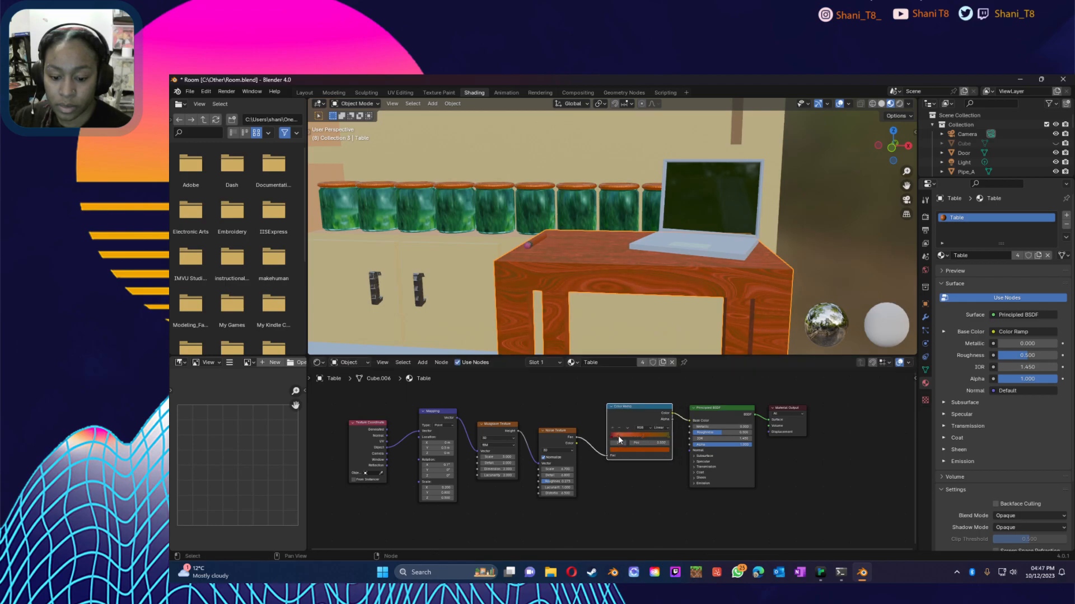
Step: Darken the light orange-red Color Ramp stop and shift its hue to a warm dark brown
left_click(636, 451)
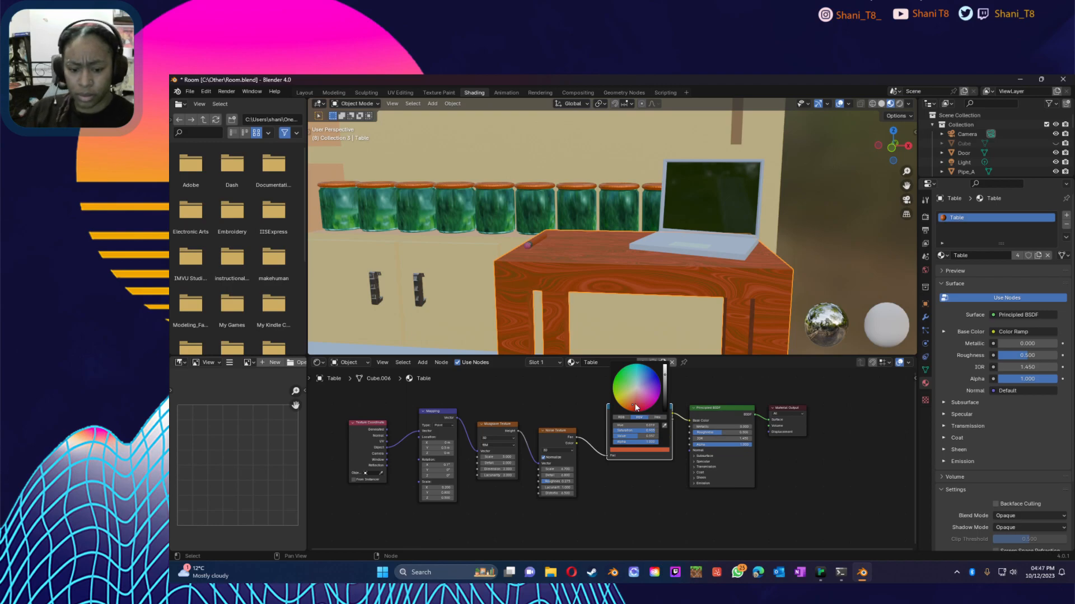
left_click(664, 393)
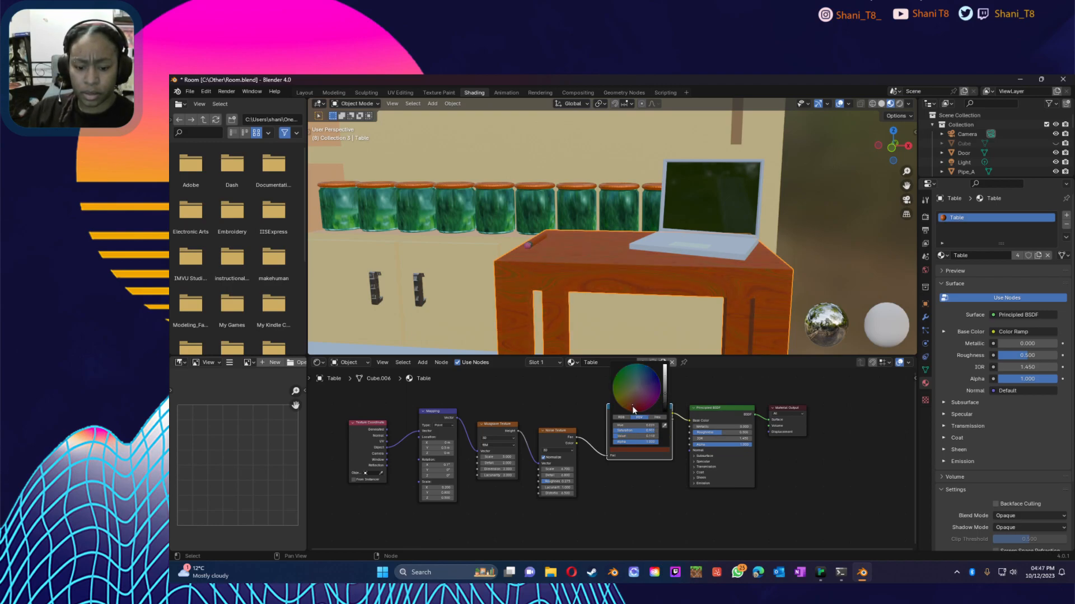
left_click_drag(632, 406, 628, 409)
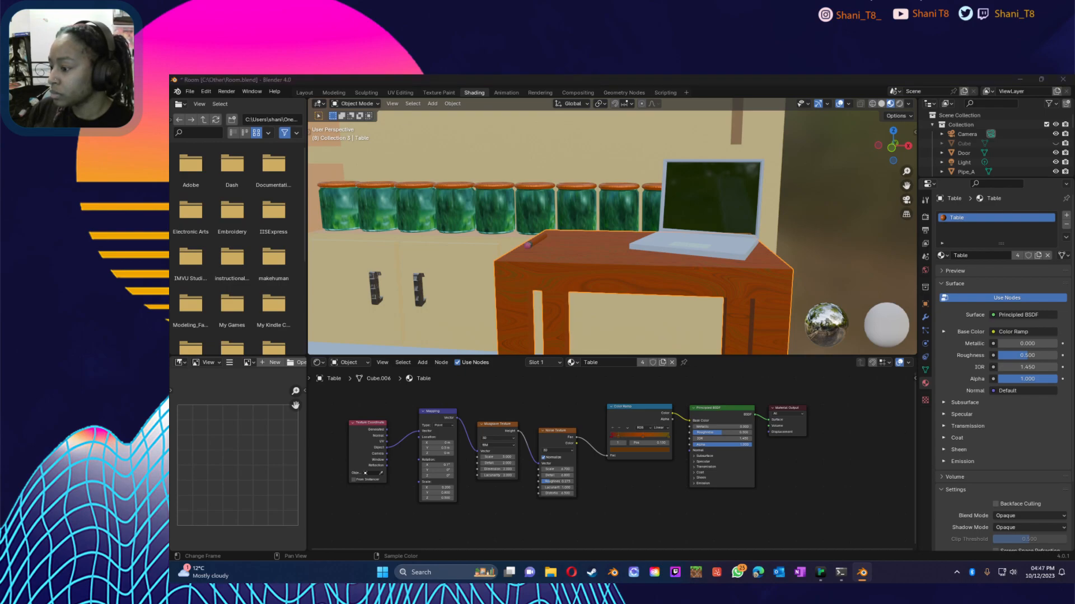
left_click(430, 393)
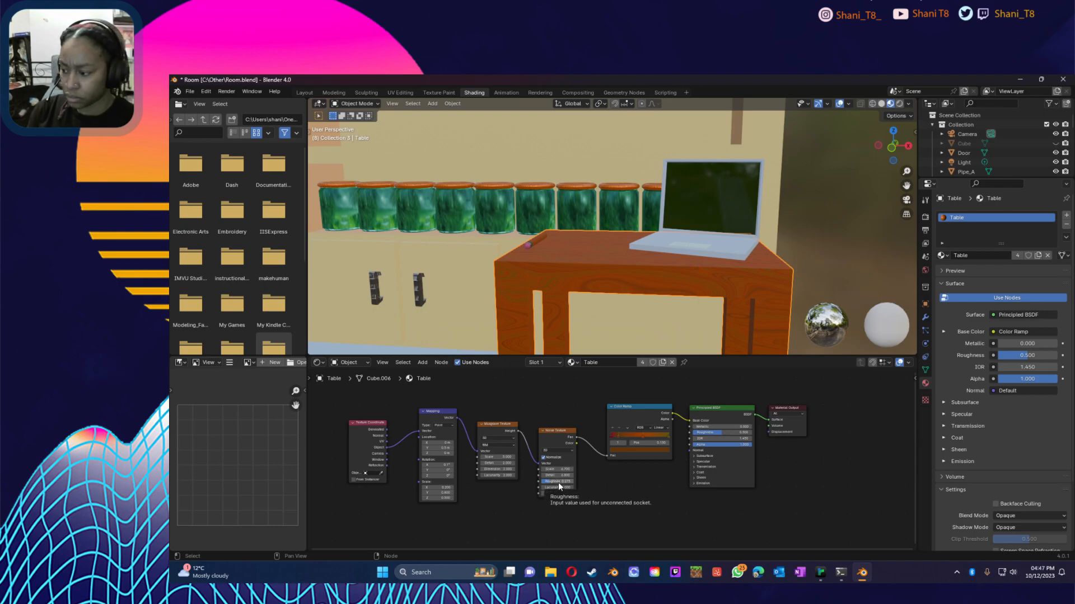
Step: Adjust the Noise Texture's Roughness and set the Mapping node's Z location to 45 m
mouse_move(558, 482)
left_mouse_down()
mouse_move(569, 482)
mouse_move(558, 482)
left_mouse_up()
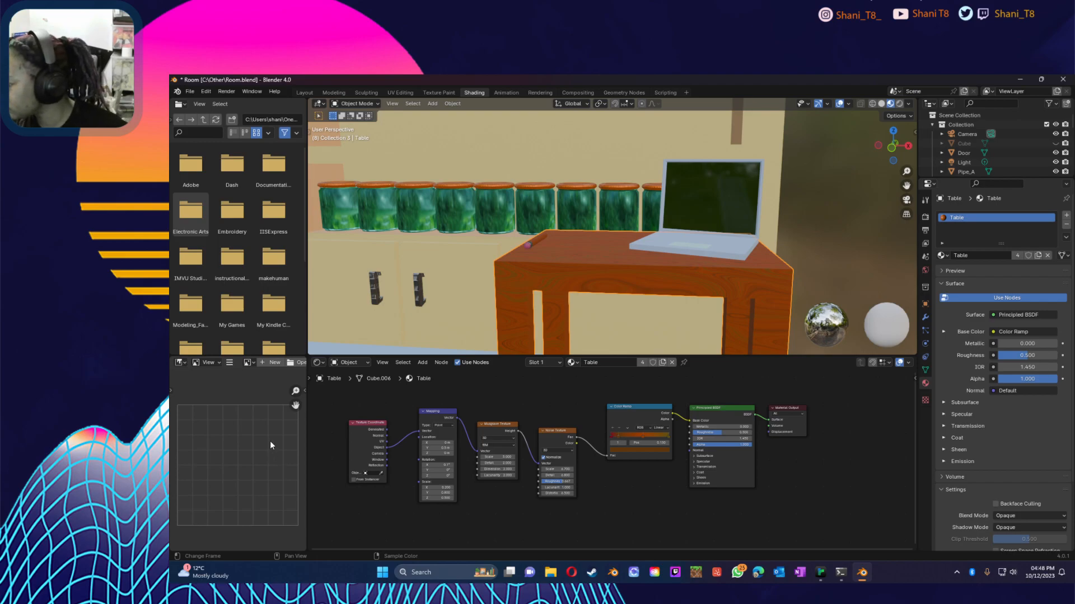
left_click(451, 449)
left_click(441, 468)
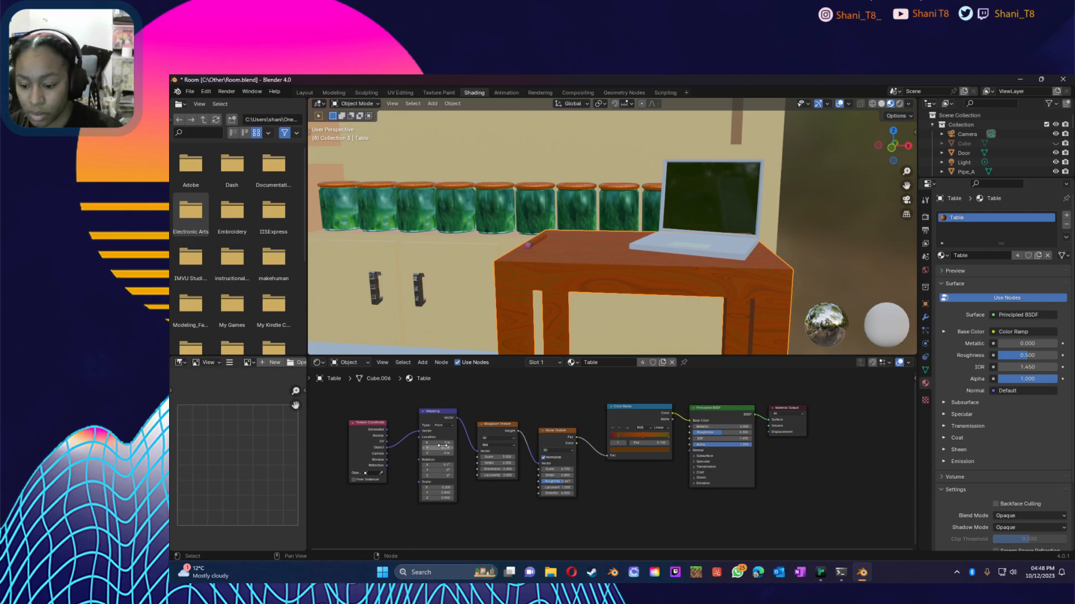
left_click(442, 453)
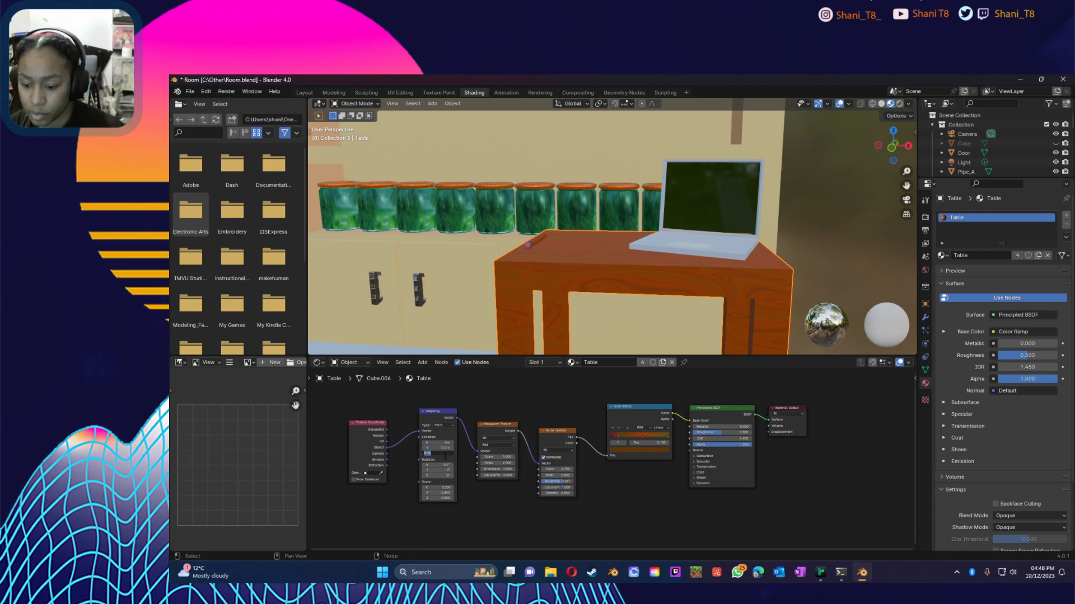
type("4")
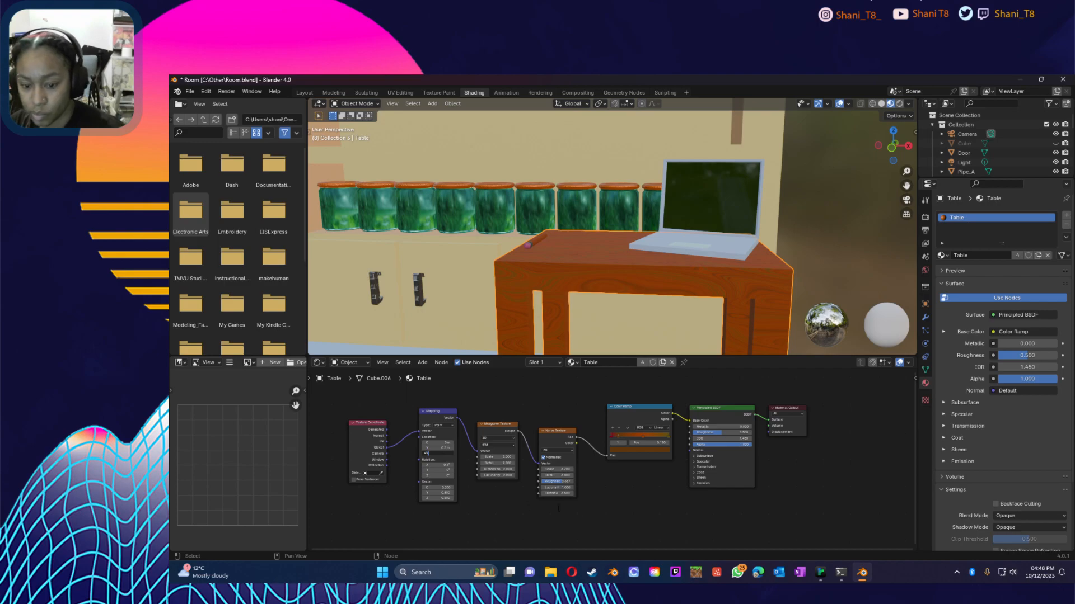
type("5")
key("Return")
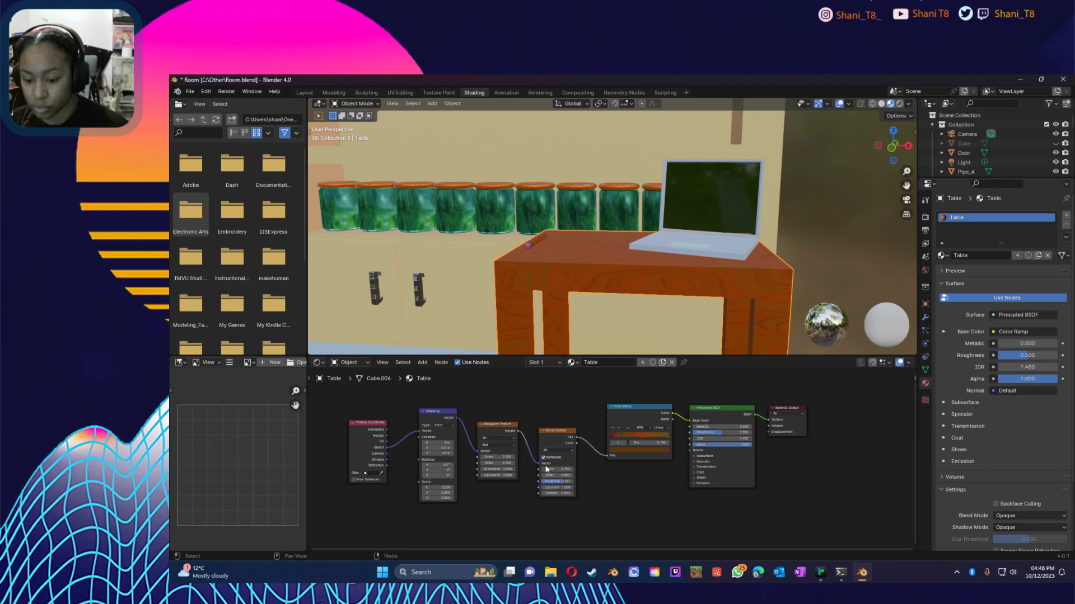
Step: Lower the Musgrave Texture's Scale so the desk's wood grain becomes larger and simpler
double_click(505, 457)
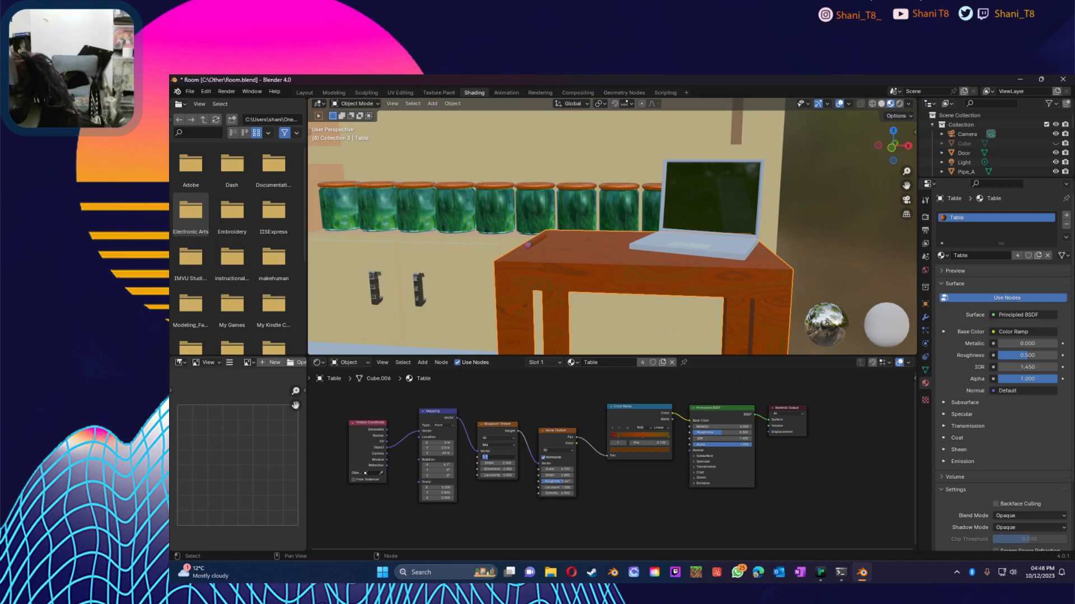
type("0.8")
key("Return")
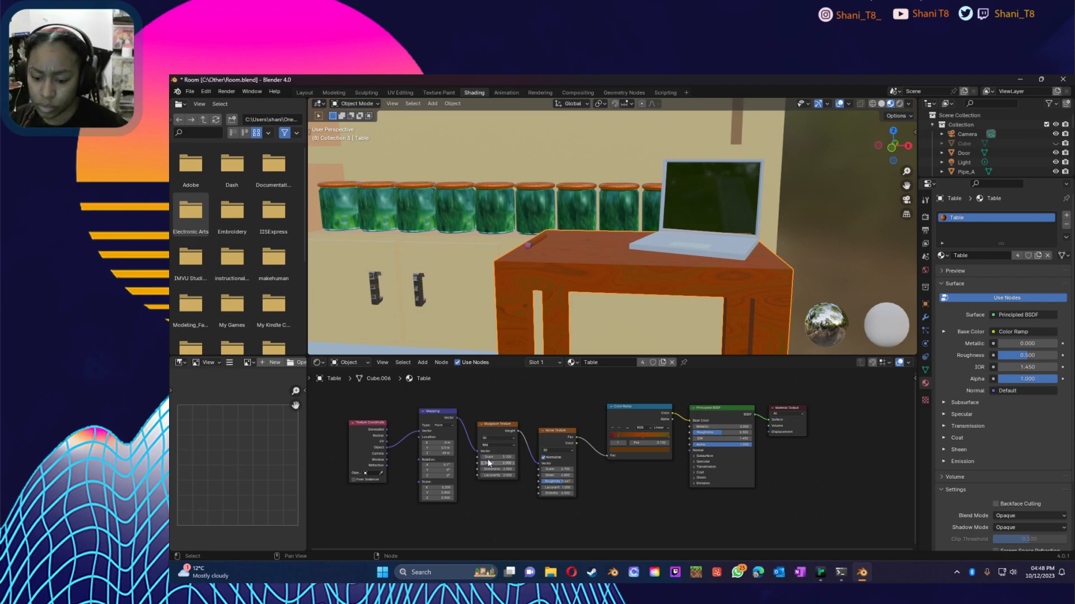
left_click(513, 458)
left_click(513, 457)
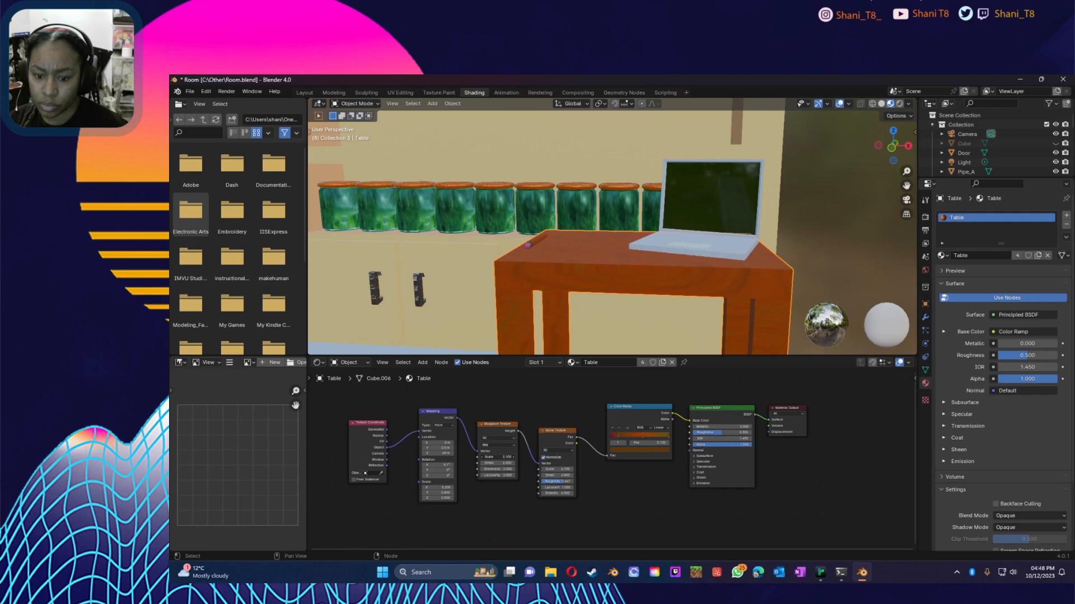
left_click_drag(485, 457, 477, 458)
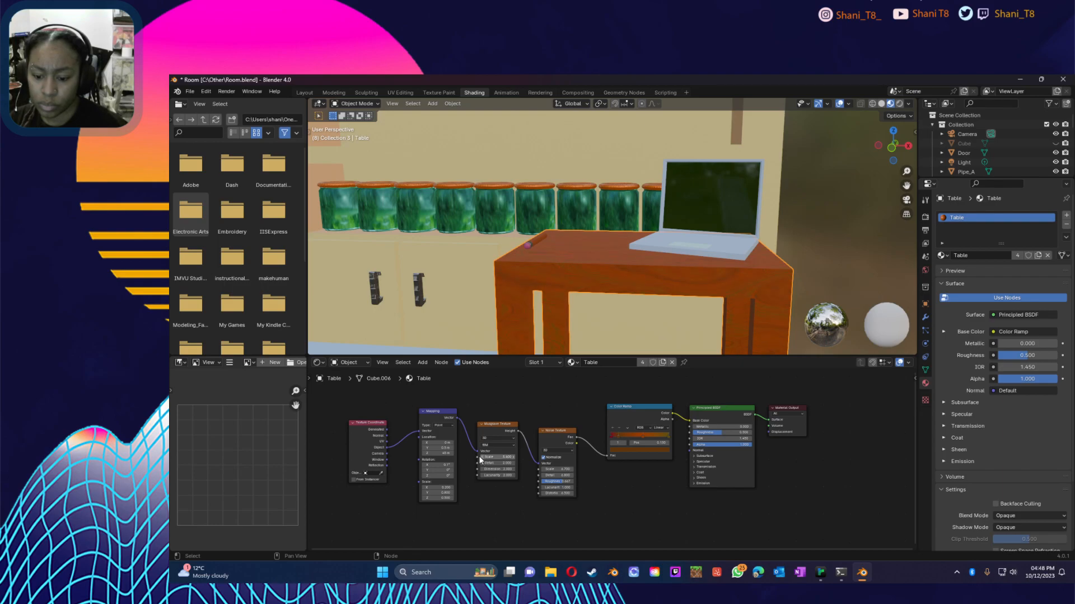
left_click_drag(481, 458, 473, 458)
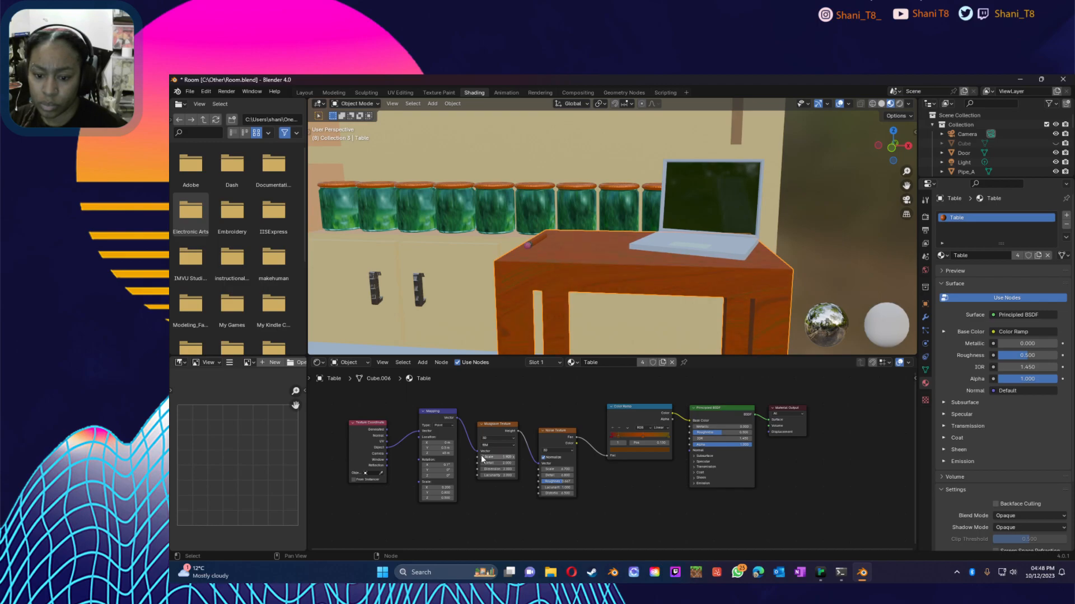
left_click(482, 457)
left_click(482, 458)
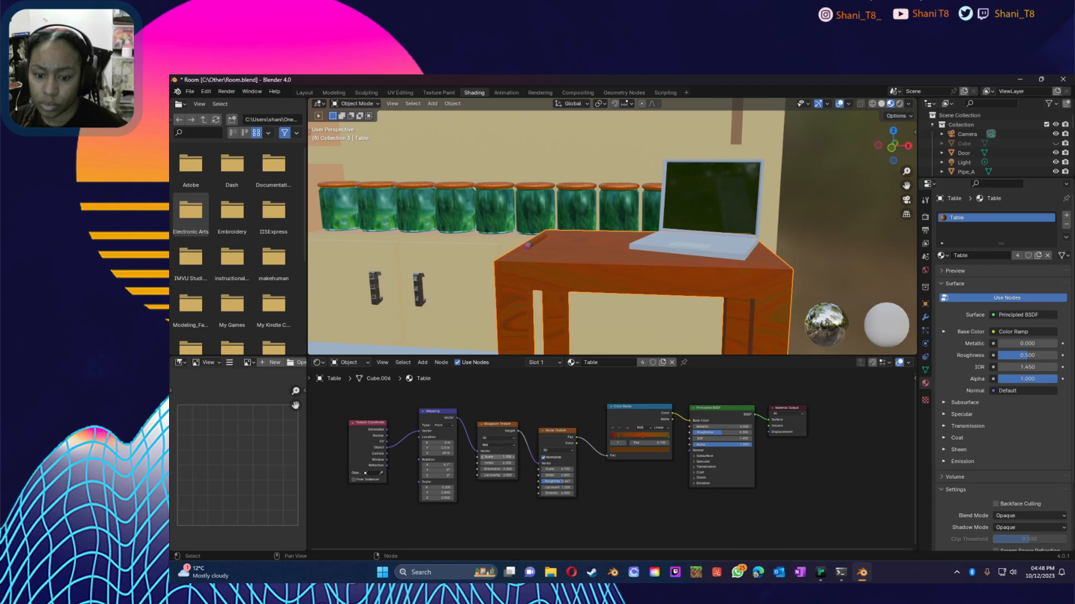
left_click(482, 457)
left_click(482, 458)
left_click(482, 457)
Step: Raise the Musgrave Texture's Scale in small increments while judging the grain on the desktop from above
middle_click_drag(647, 266, 663, 303)
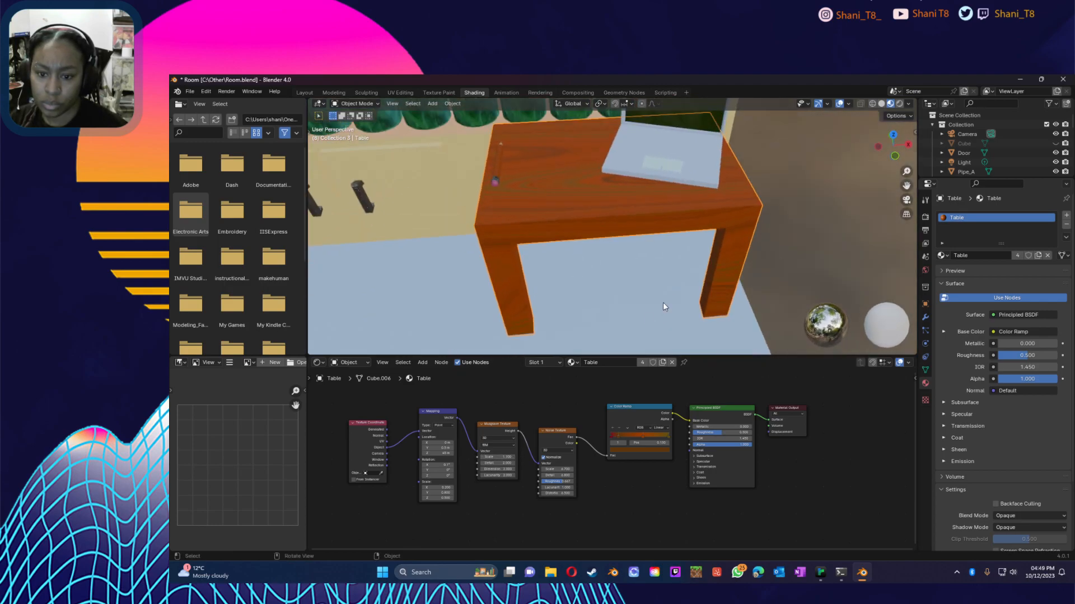
left_click(514, 456)
left_click(513, 456)
left_click(513, 457)
left_click(514, 458)
left_click(513, 457)
left_click(514, 457)
left_click(513, 457)
left_click(513, 458)
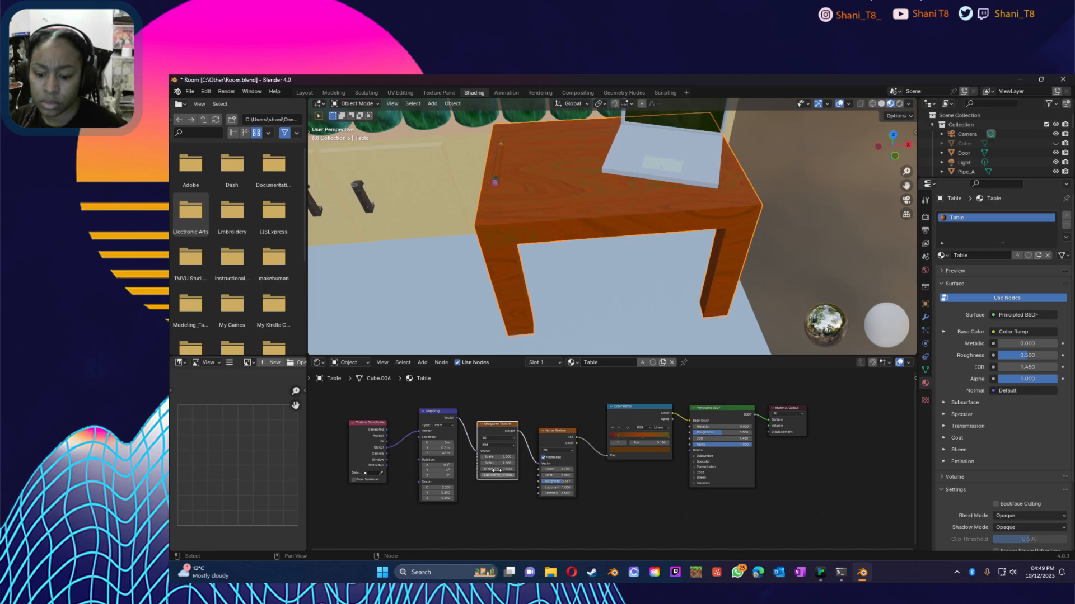
Step: Fine-tune the Musgrave Texture's Detail, Dimension and Lacunarity, raise its Scale slightly, and check the desk's grain from the front
mouse_move(495, 465)
left_mouse_down()
mouse_move(526, 464)
mouse_move(483, 473)
left_mouse_up()
left_click(483, 470)
left_click(482, 470)
left_click(512, 470)
left_click(483, 475)
left_click(483, 475)
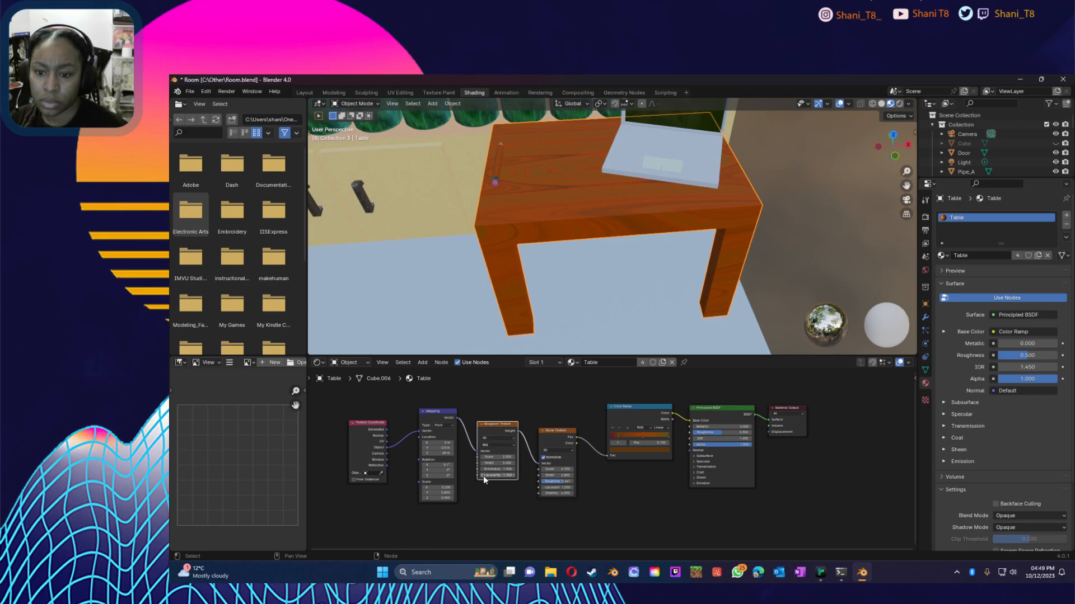
left_click(483, 476)
left_click(513, 458)
middle_click_drag(652, 262, 448, 275)
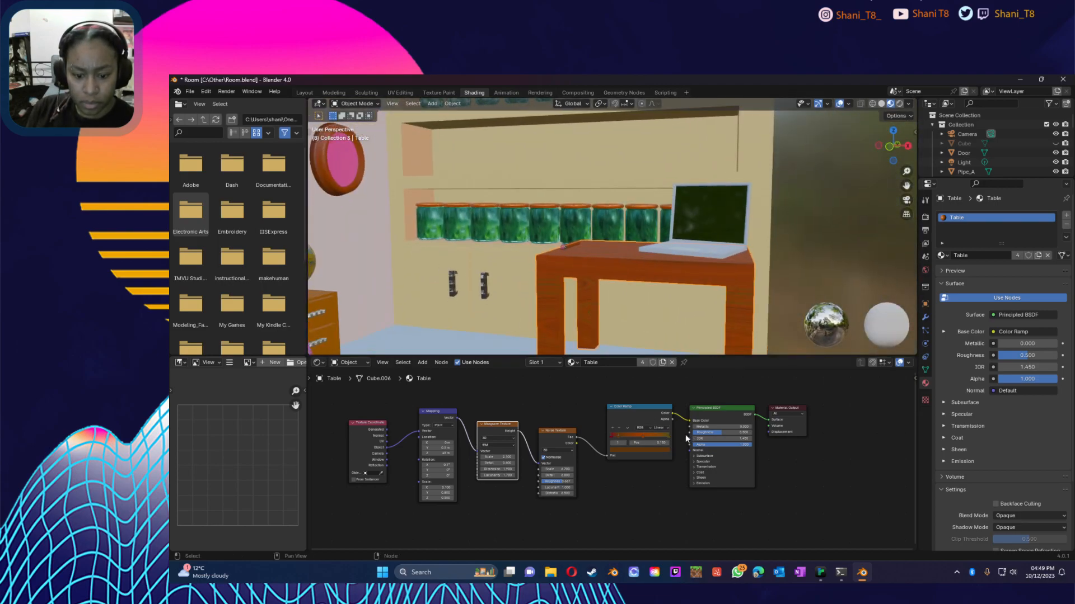
Step: Shift one Color Ramp stop of the desk's Table material to a redder brown
left_click(652, 449)
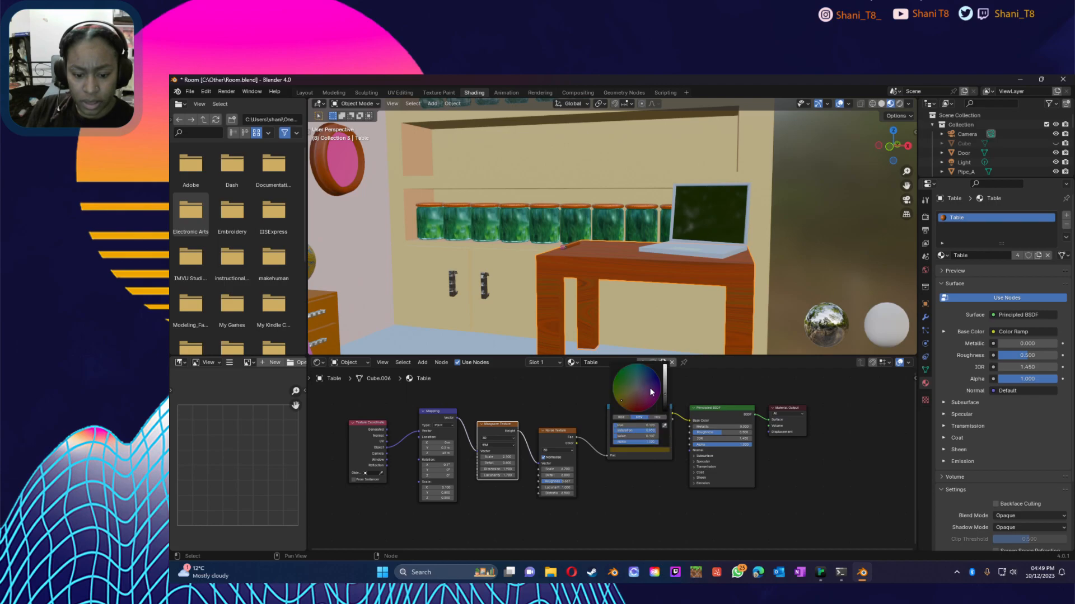
left_click(624, 407)
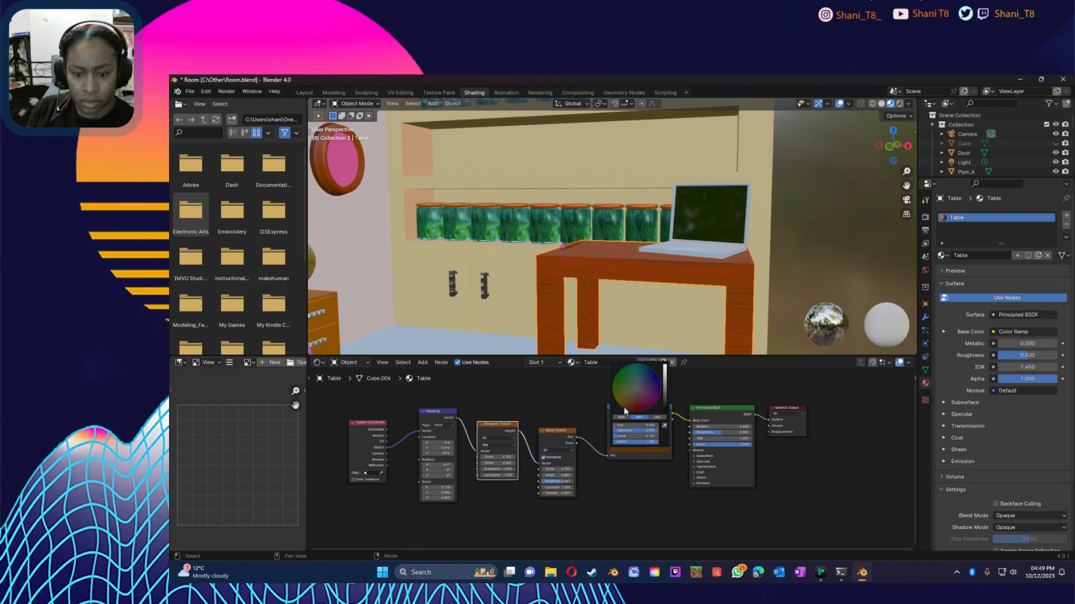
mouse_move(624, 407)
left_mouse_down()
mouse_move(666, 384)
mouse_move(668, 400)
mouse_move(665, 387)
mouse_move(632, 410)
left_mouse_up()
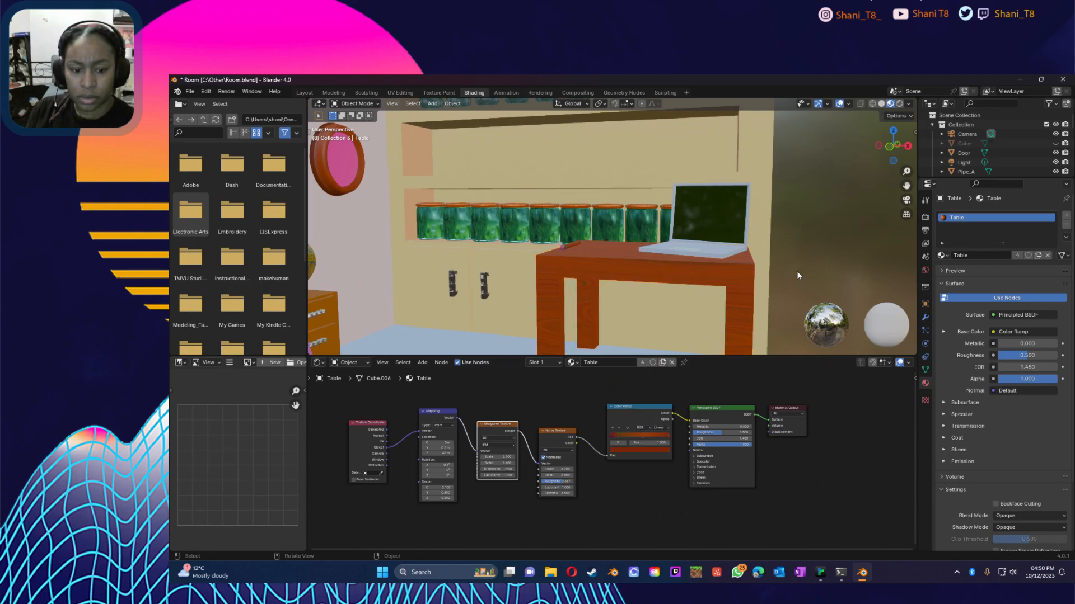
middle_click_drag(788, 276, 694, 342)
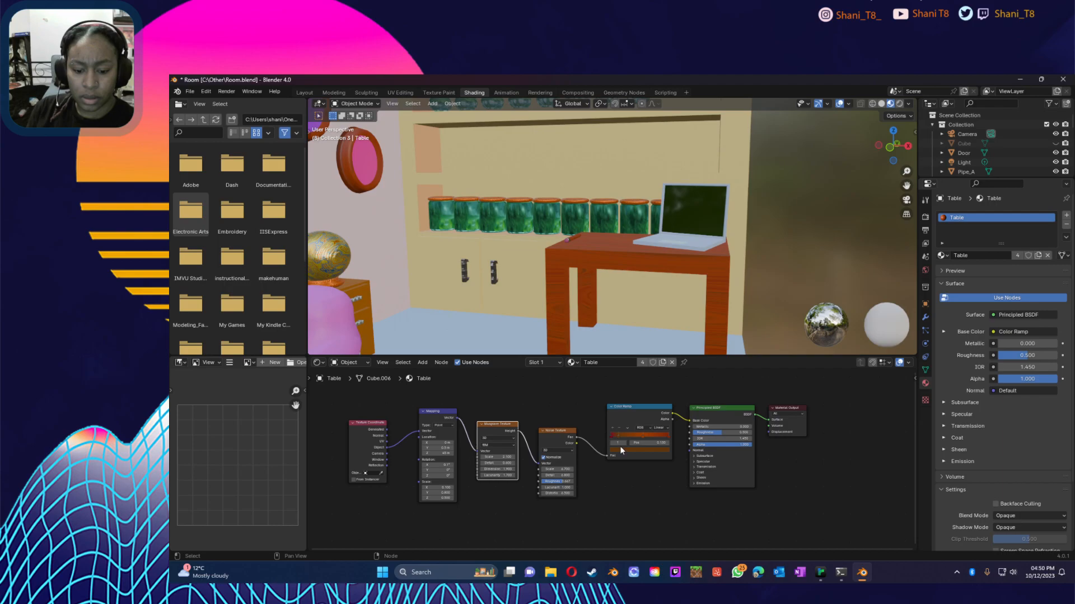
Step: Fine-tune the brown of the remaining Color Ramp stops in the Table material and check the desk's wood from above
left_click(620, 448)
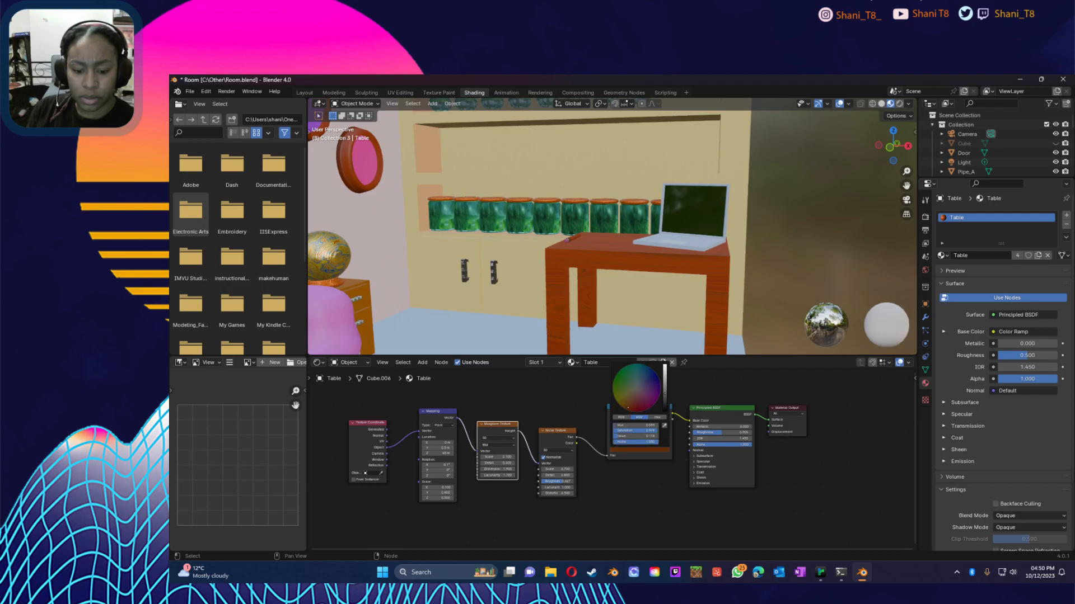
middle_click_drag(616, 291, 705, 335)
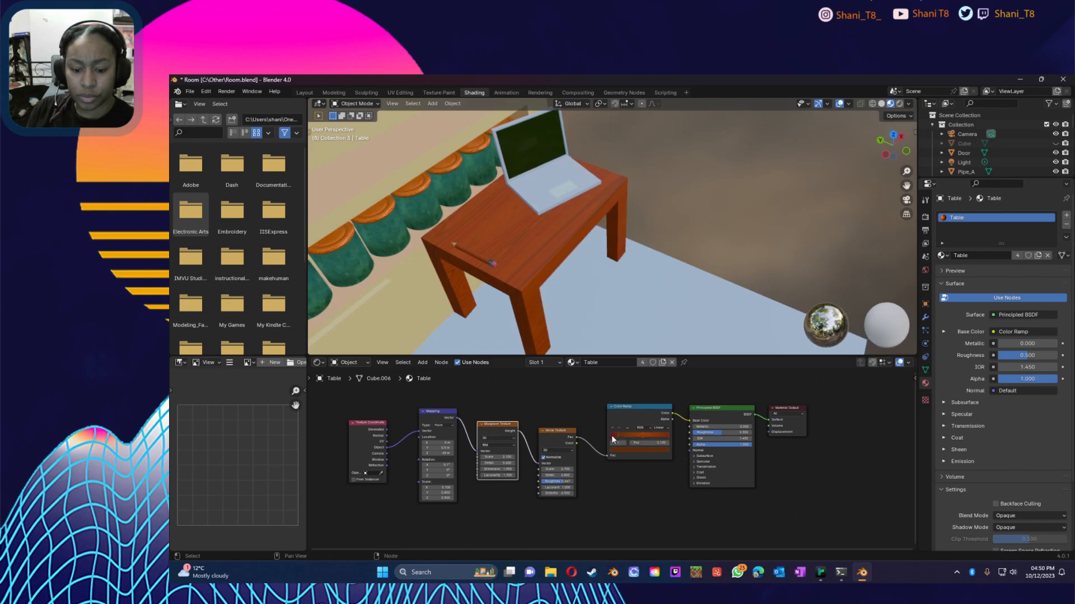
left_click(629, 448)
left_click_drag(627, 408, 629, 408)
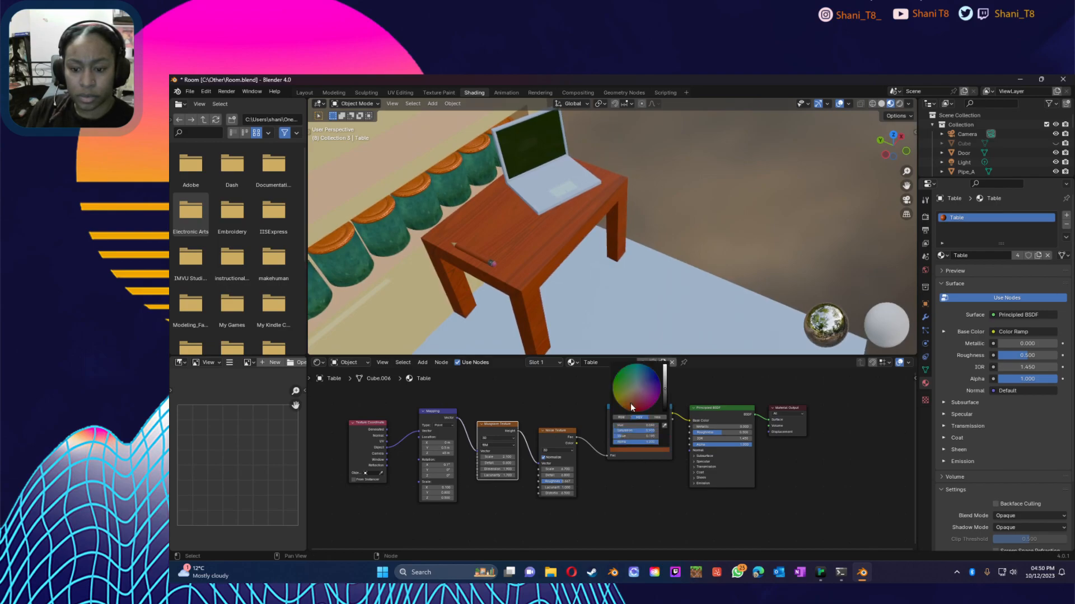
left_click(669, 324)
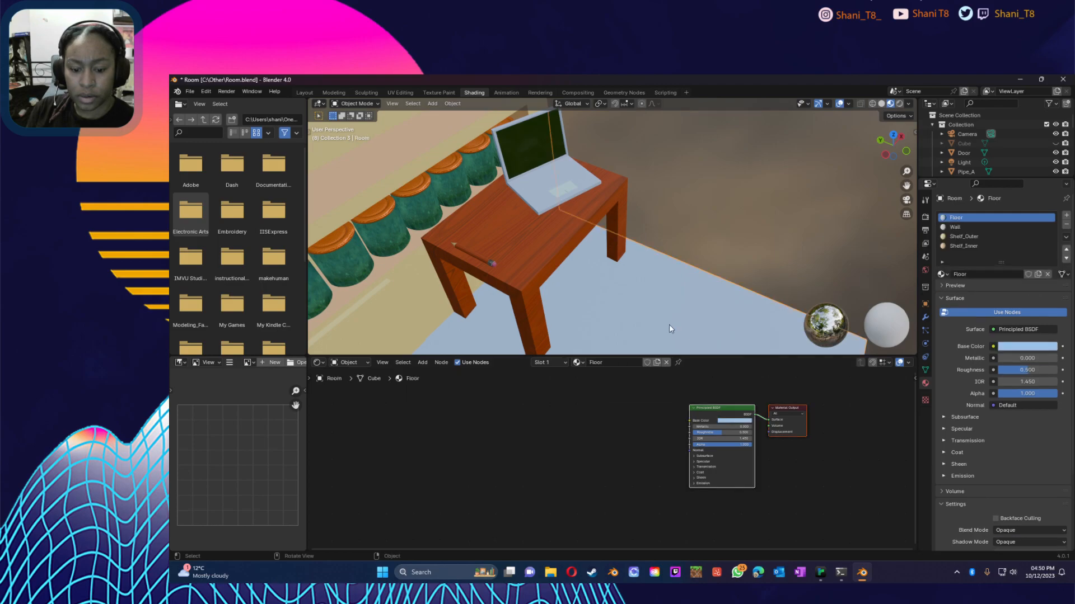
left_click(535, 258)
middle_click_drag(693, 258, 618, 258)
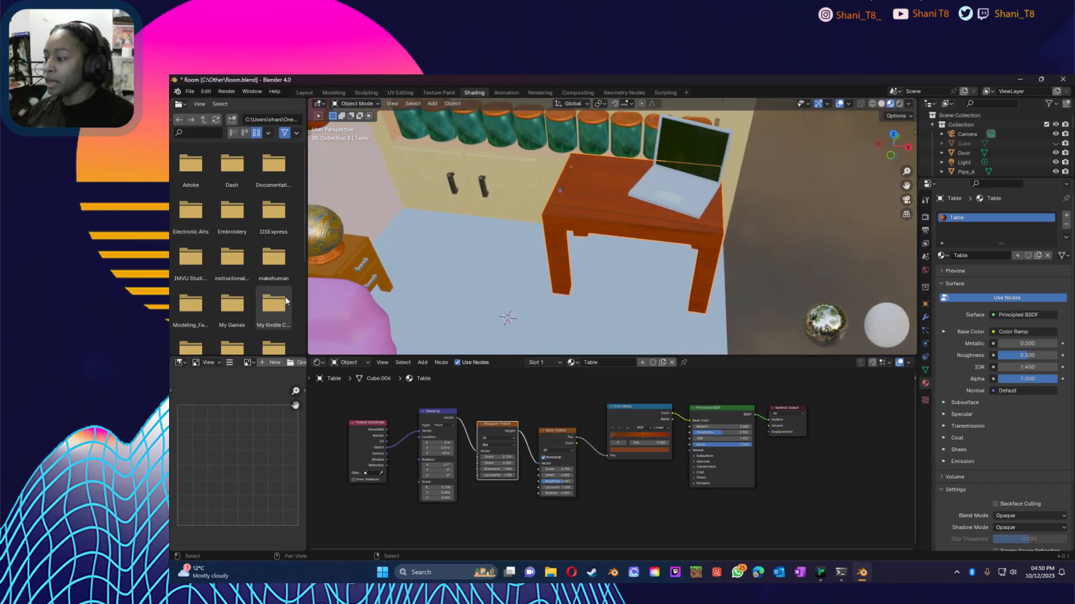
Step: Copy the desk's wood nodes into the bedside table's Side_Table material and connect the Color Ramp to the Base Color
scroll(516, 409, "down", 3)
middle_click_drag(516, 408, 526, 372)
scroll(496, 386, "up", 1)
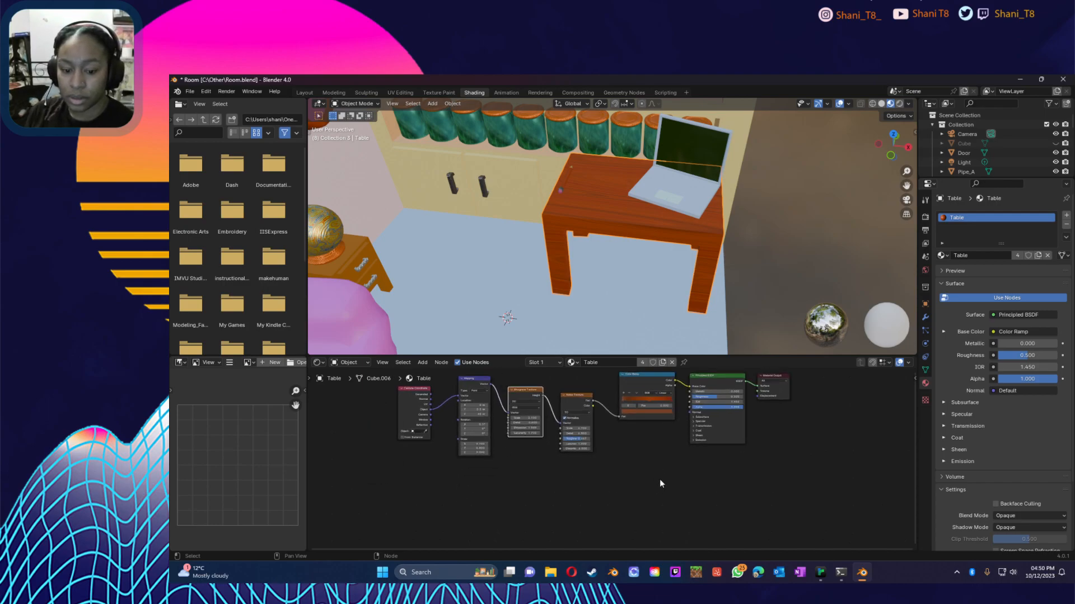
left_click_drag(680, 478, 368, 369)
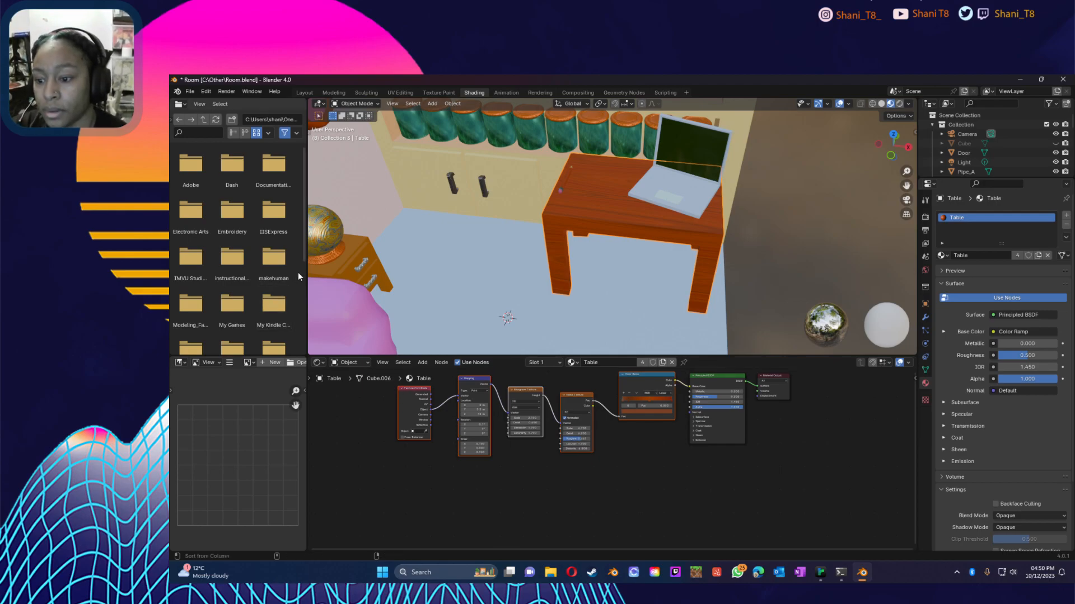
left_click(352, 236)
left_click(598, 456)
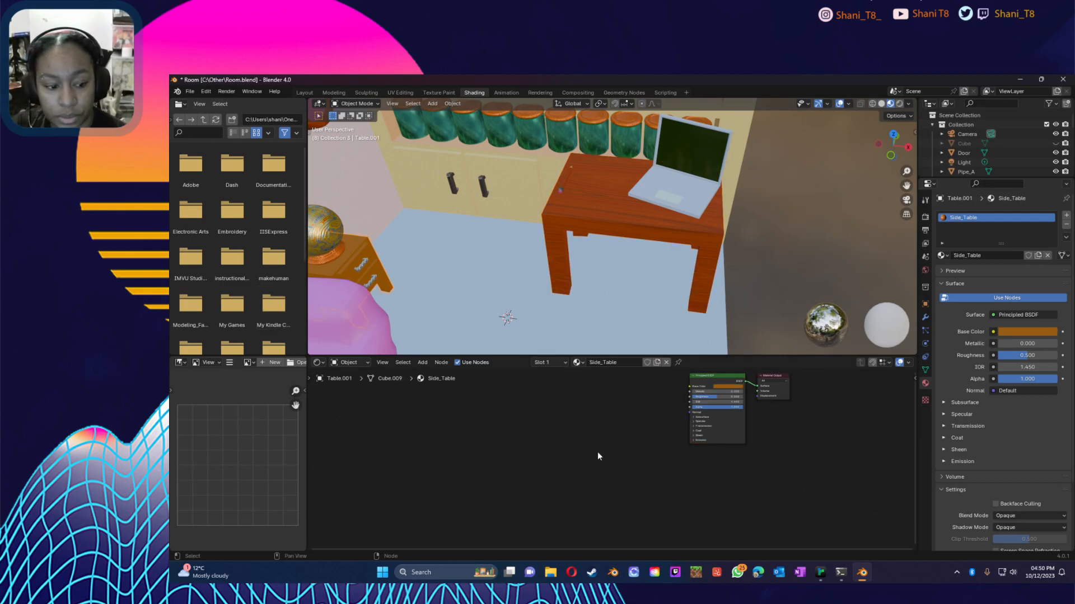
key("ctrl+v")
left_click_drag(667, 423, 684, 388)
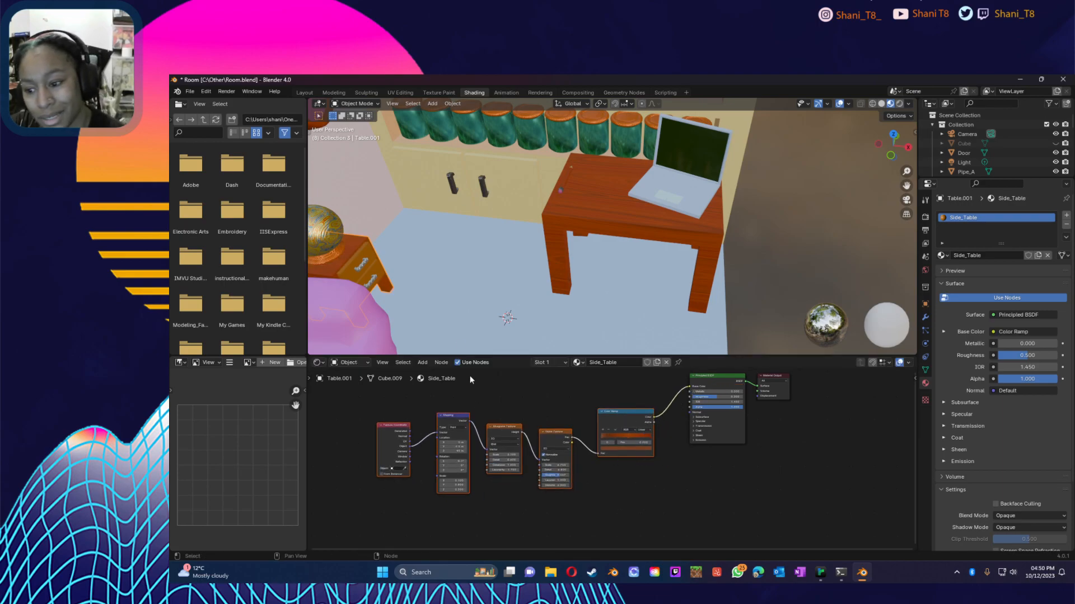
Step: Paste the wood nodes into the Draw material of the bedside table's upper drawer and connect the Color Ramp to the Base Color
middle_click_drag(393, 291, 371, 295)
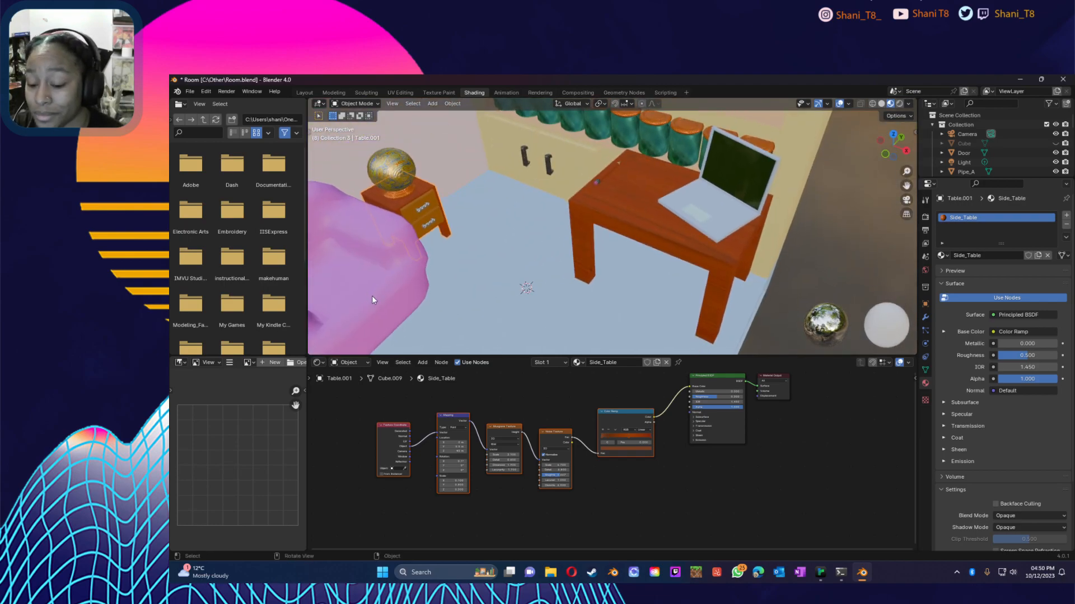
left_click(433, 196)
scroll(577, 458, "down", 1)
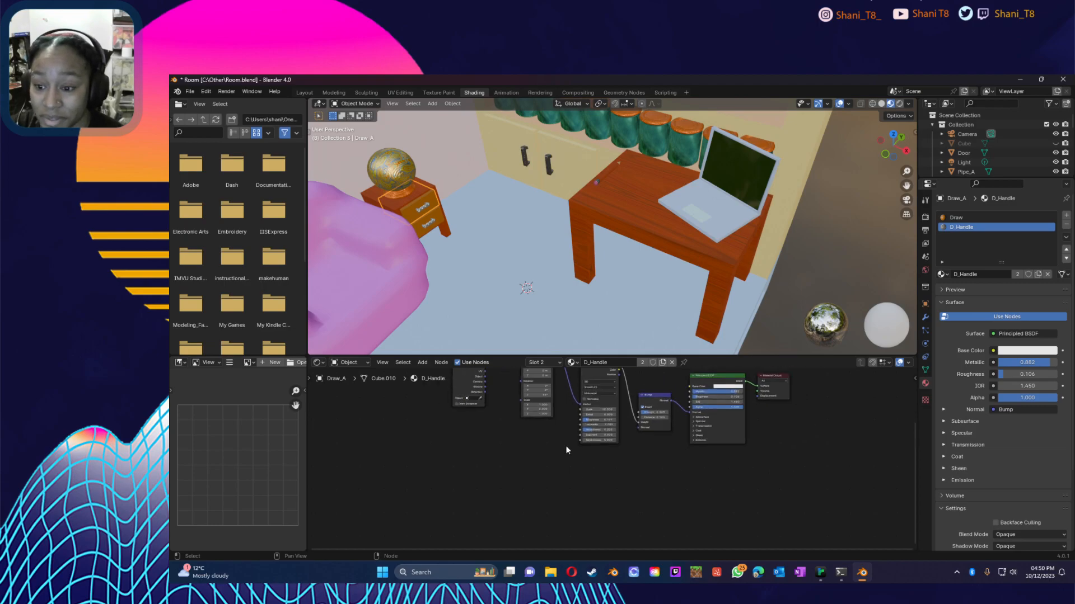
left_click(955, 217)
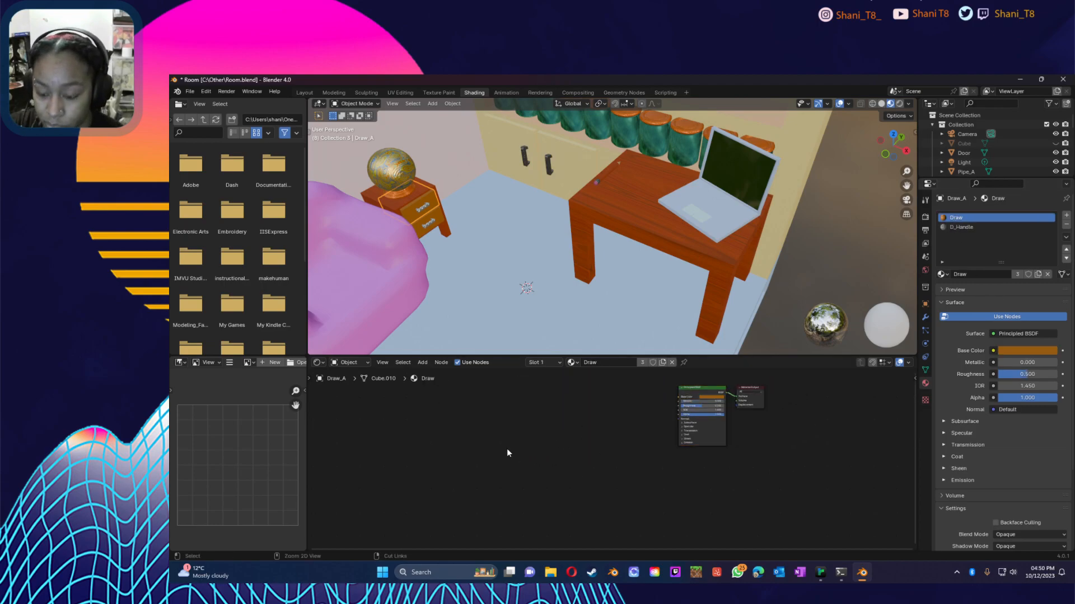
key("ctrl+v")
left_click_drag(632, 421, 678, 397)
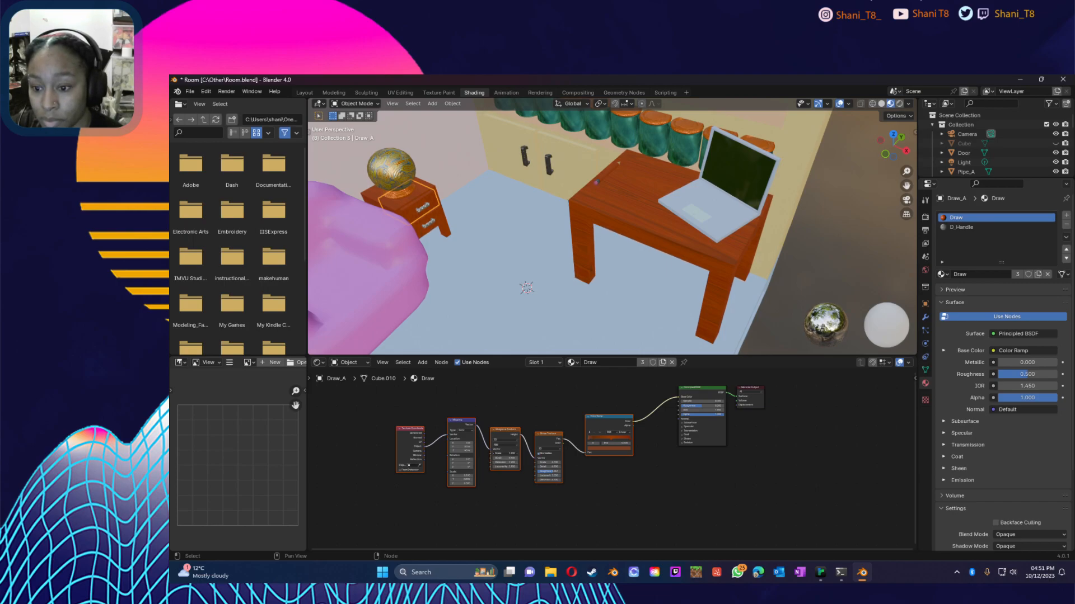
Step: Raise the Noise Texture's Scale in the Draw material to about 194.6 while judging the grain on the drawer fronts
double_click(497, 454)
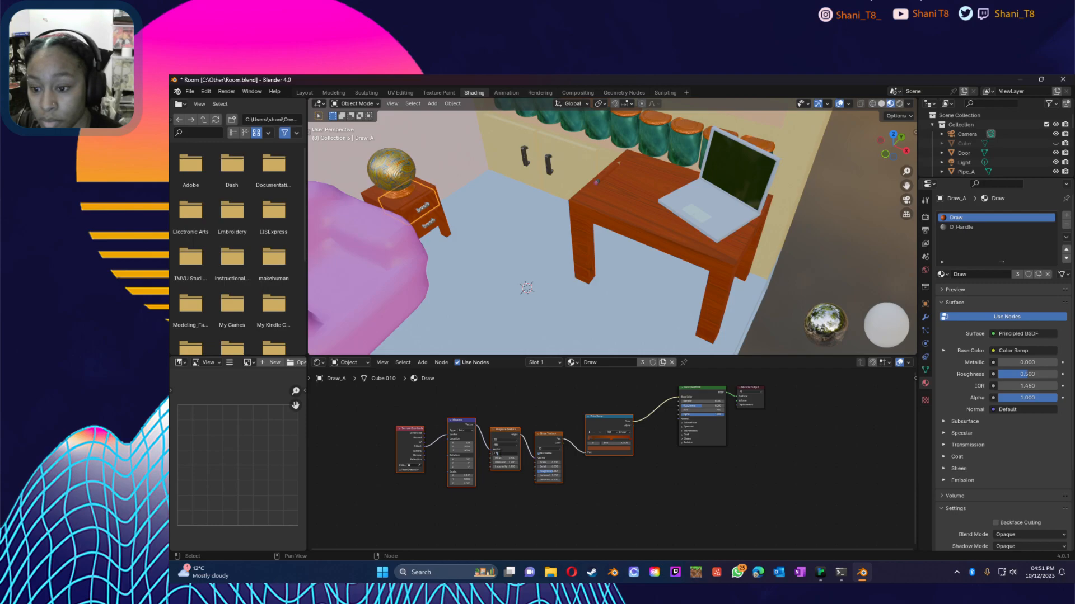
key("Return")
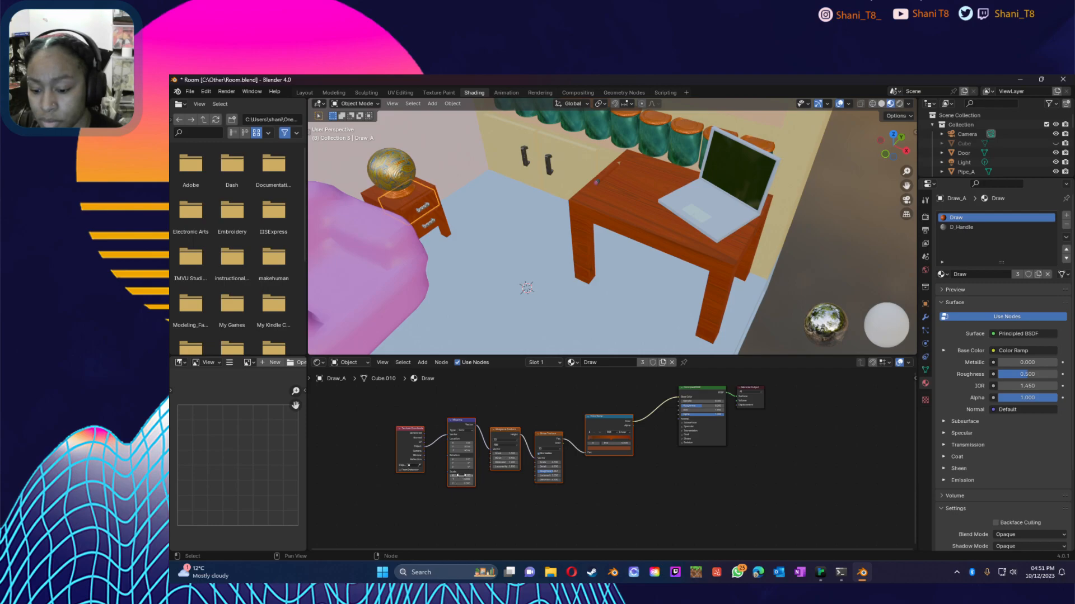
scroll(441, 445, "up", 2)
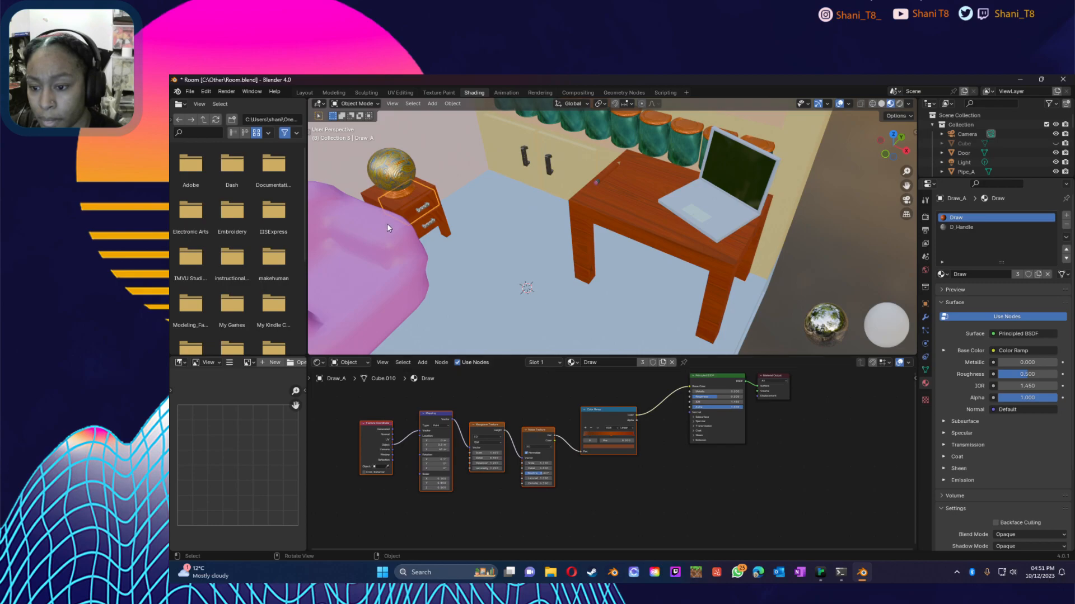
scroll(391, 221, "up", 5)
middle_click_drag(390, 227, 571, 286, "shift")
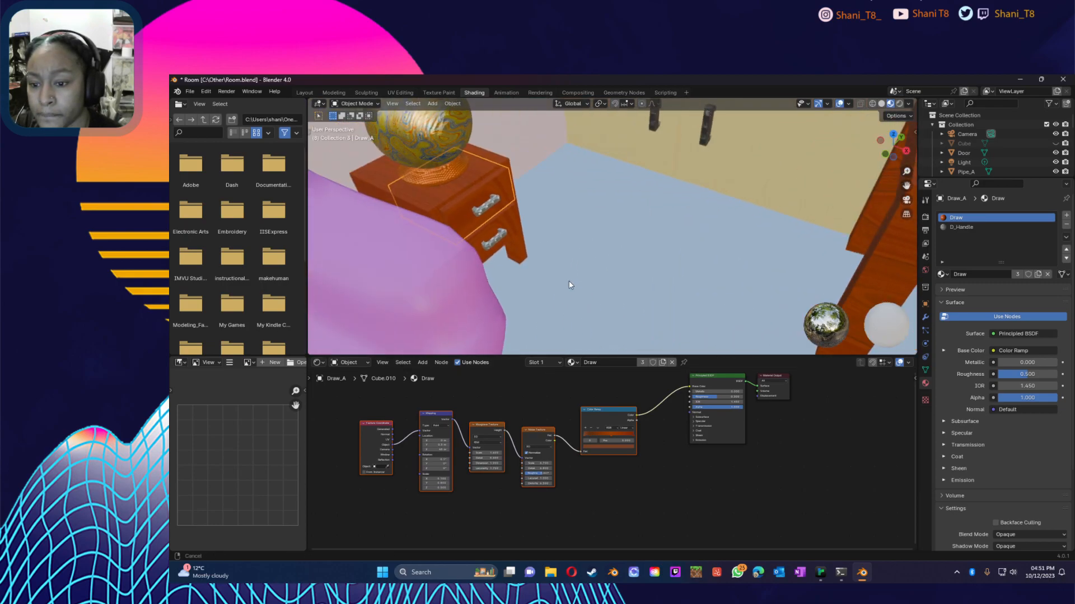
scroll(488, 209, "up", 3)
middle_click_drag(488, 205, 849, 239)
middle_click_drag(666, 238, 623, 146, "shift")
middle_click_drag(717, 297, 703, 263, "shift")
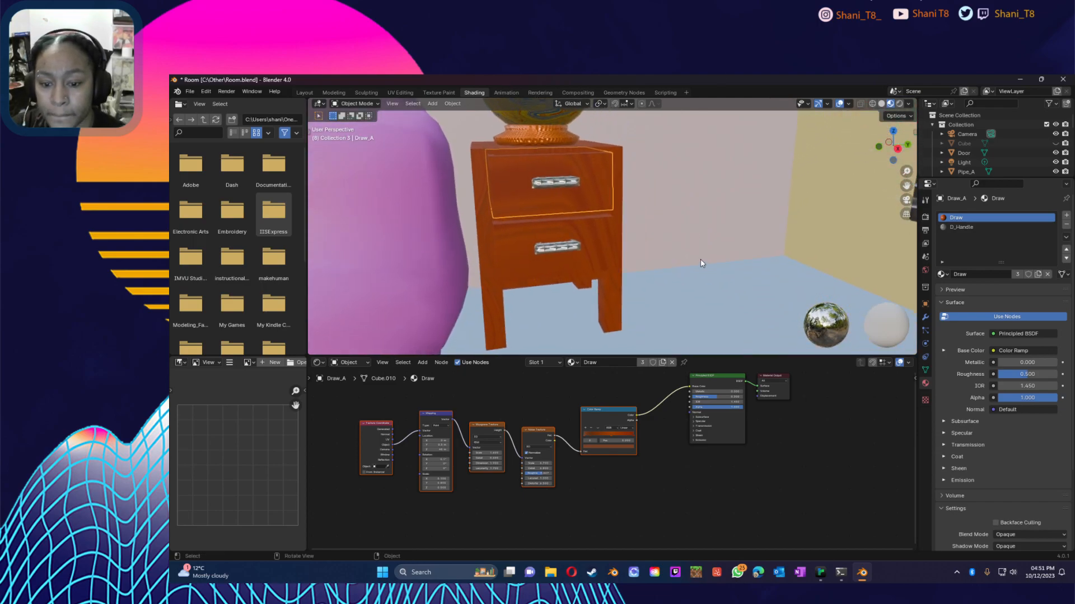
scroll(461, 498, "up", 10)
middle_click_drag(647, 491, 842, 482)
scroll(606, 459, "down", 1)
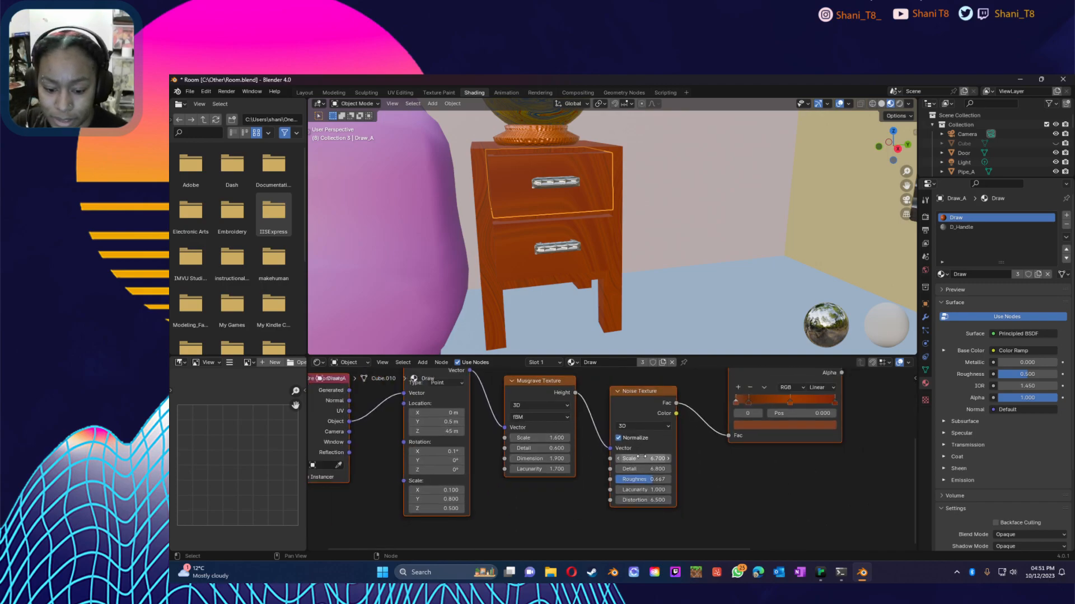
left_click_drag(643, 458, 714, 458)
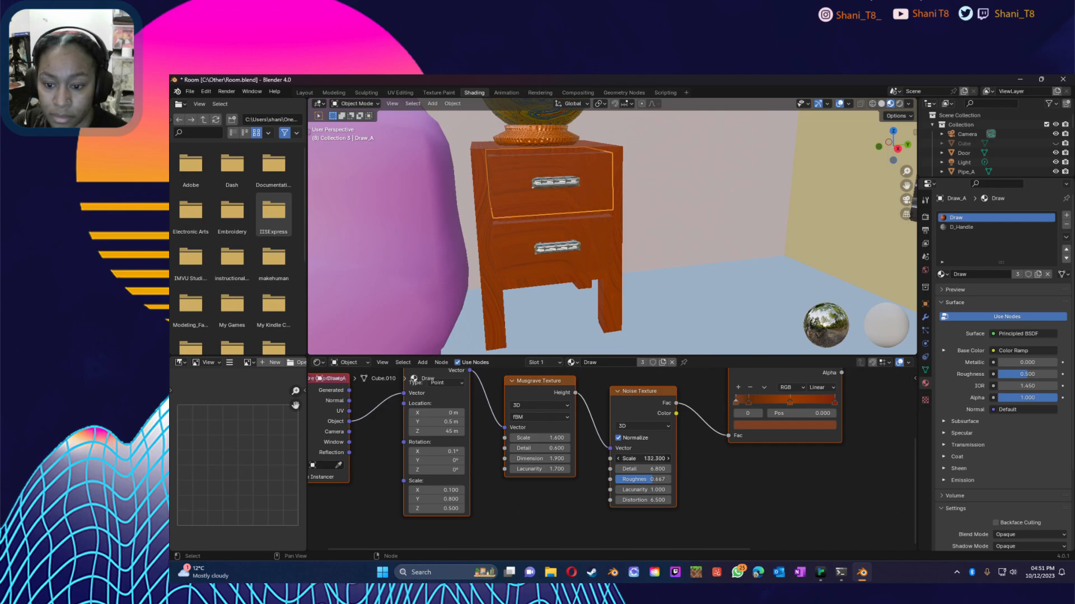
Step: Set the Z location of the Draw material's Mapping node to 0 m
left_click(438, 434)
type("0")
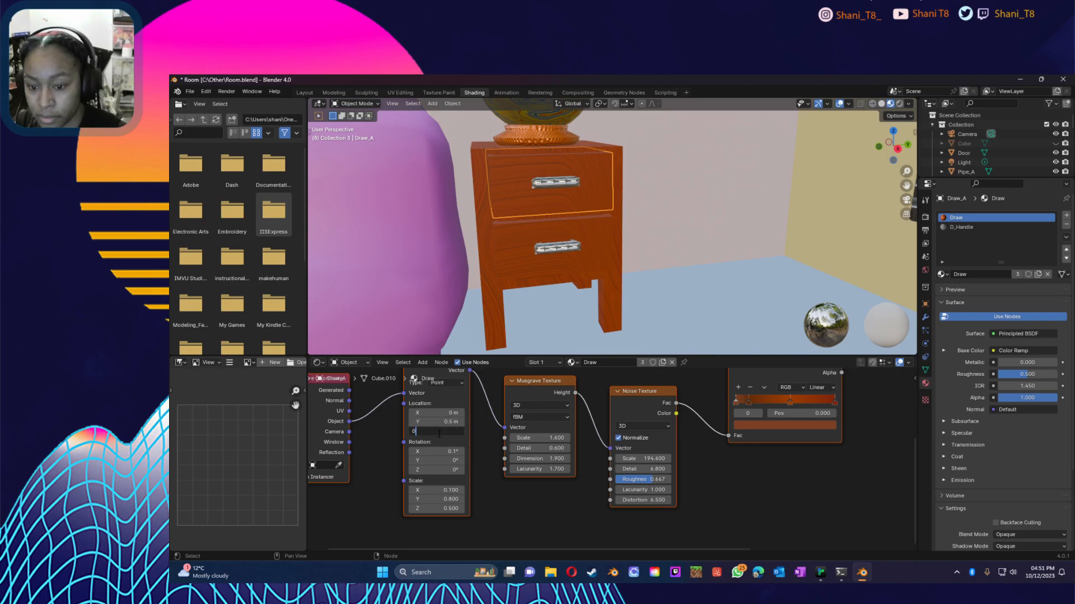
key("Tab")
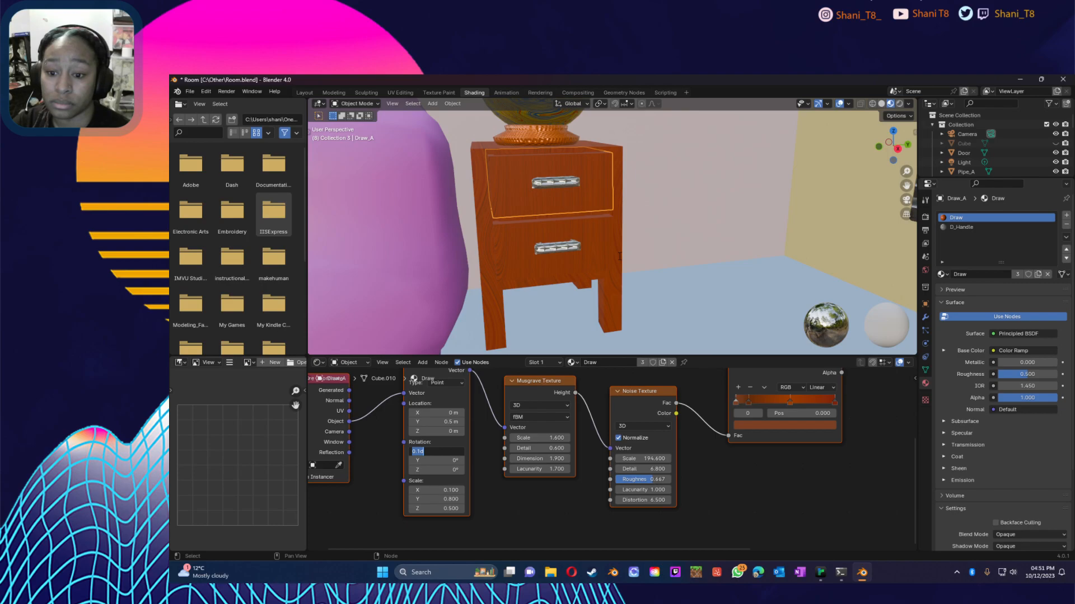
Step: Set the Mapping node's X rotation to 0.1° on the drawer's Draw material and on the bedside table's Side_Table material
key("Return")
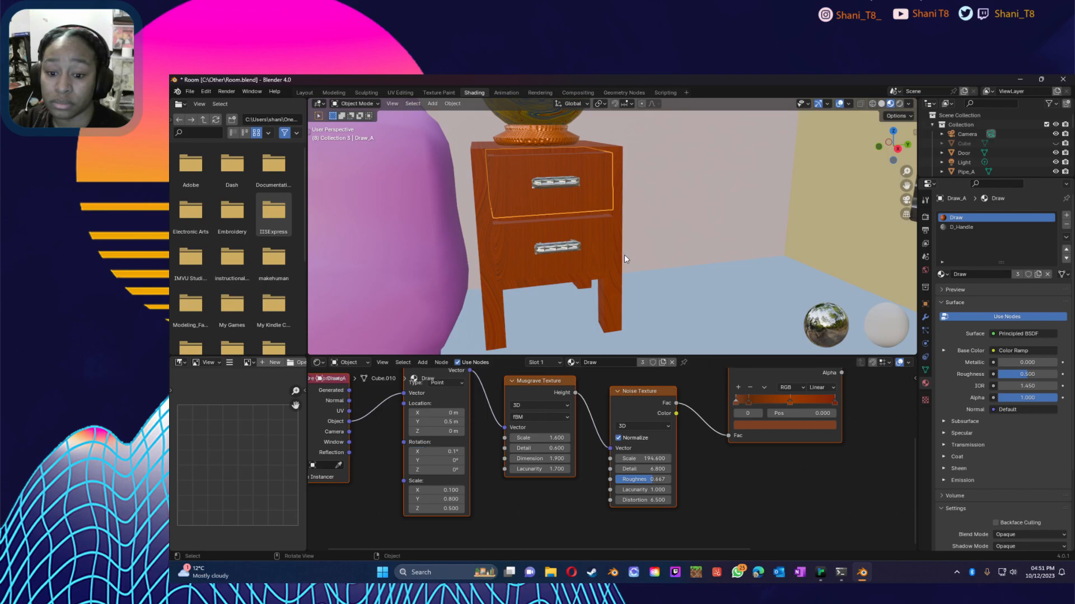
left_click(612, 289)
left_click(481, 435)
type("0")
key("Return")
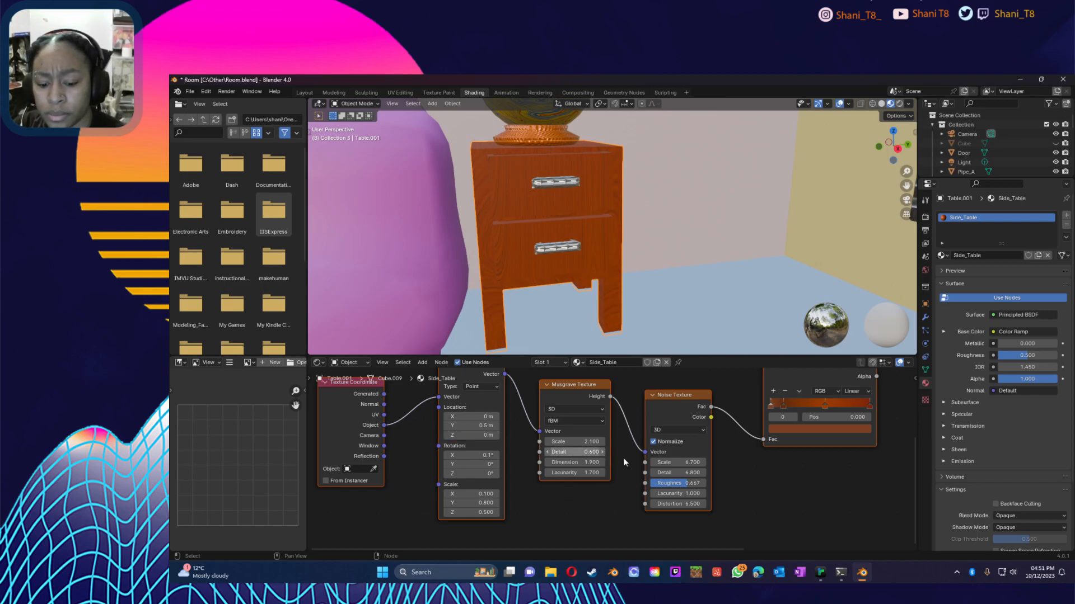
Step: Set the Side_Table material's Noise Texture scale to 24.8 and its Musgrave Texture scale to 5.4
left_click_drag(677, 462, 650, 462)
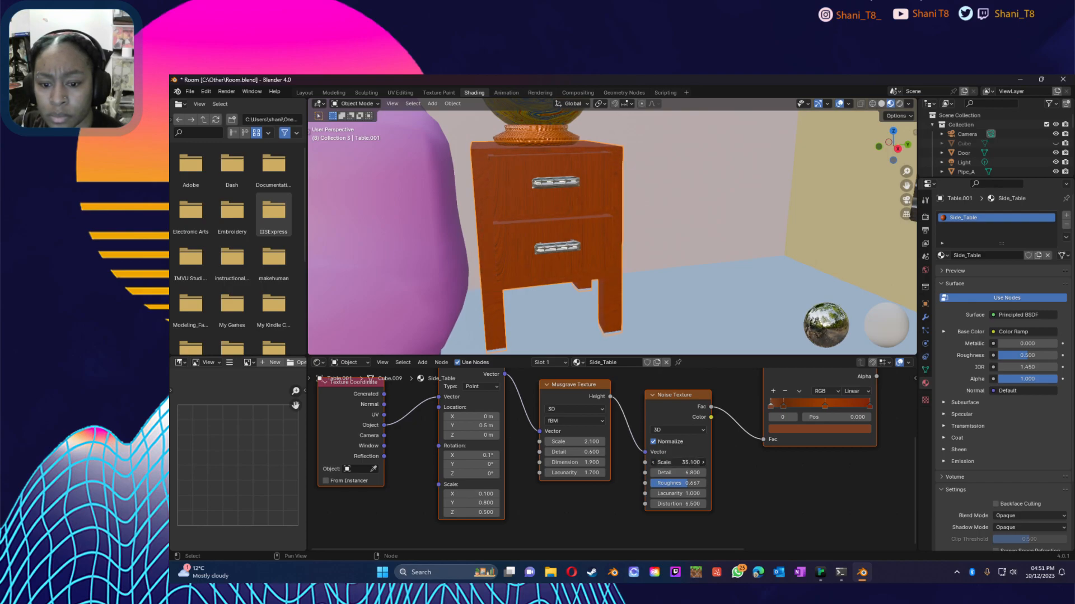
left_click_drag(678, 463, 686, 462)
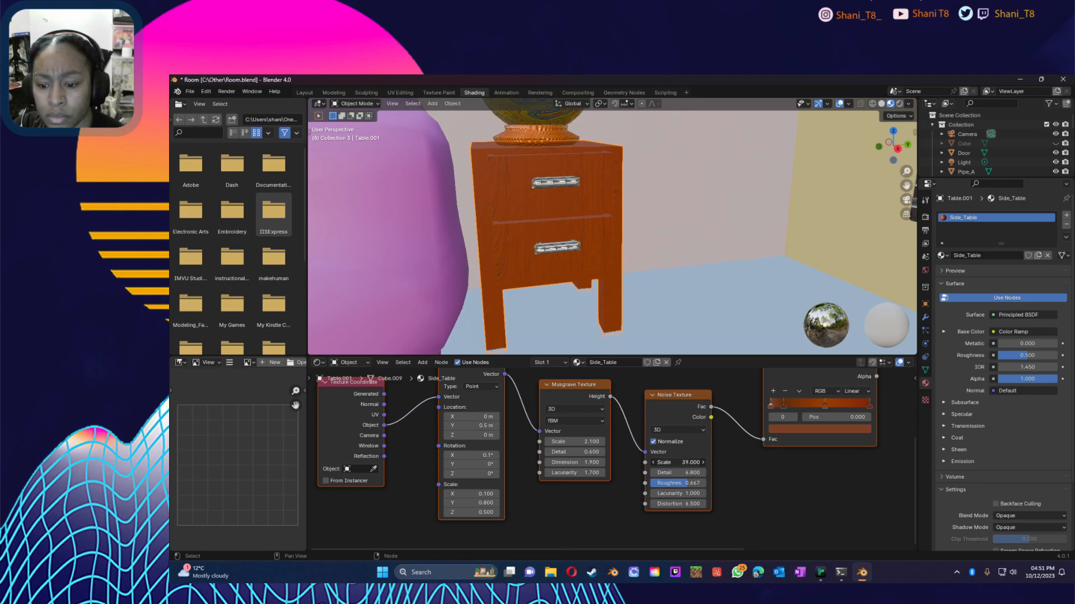
left_click_drag(677, 463, 669, 462)
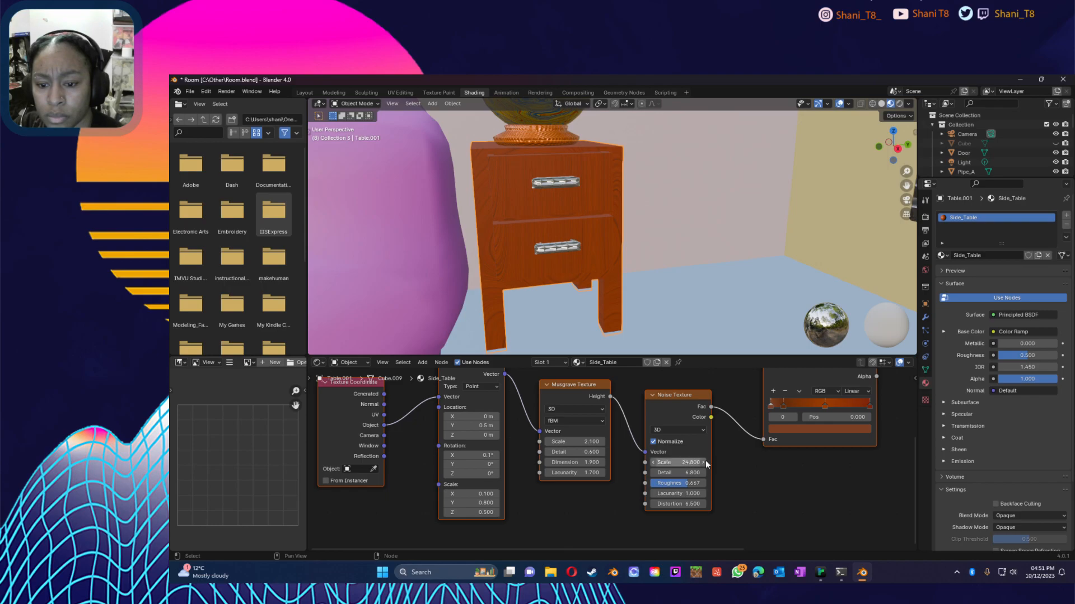
mouse_move(574, 442)
left_mouse_down()
mouse_move(546, 441)
mouse_move(579, 441)
left_mouse_up()
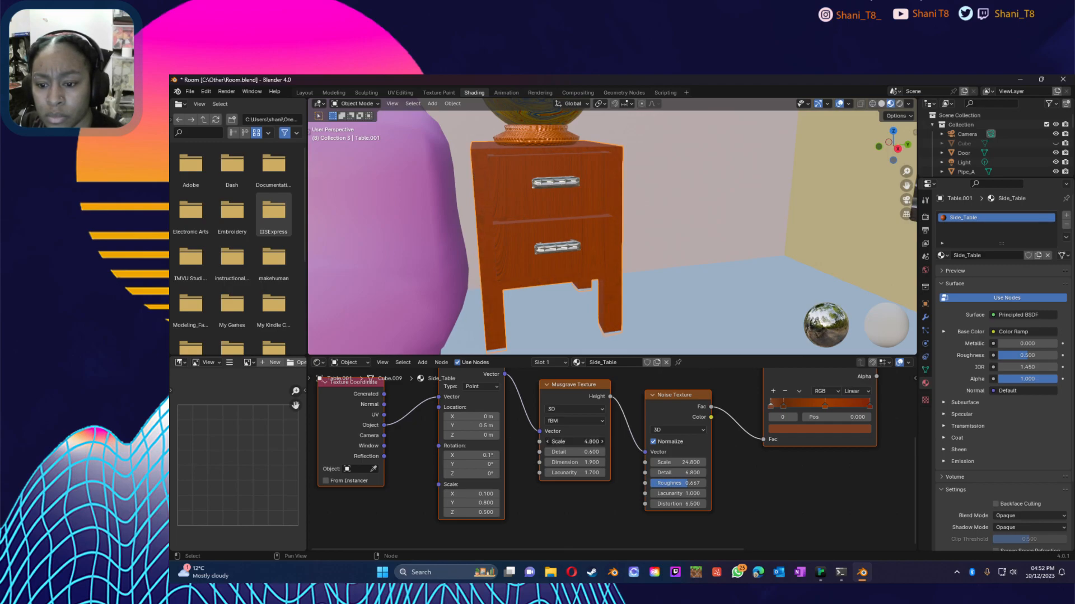
Step: Switch the viewport to rendered shading and inspect the wood materials across the whole room
middle_click_drag(618, 344, 724, 230)
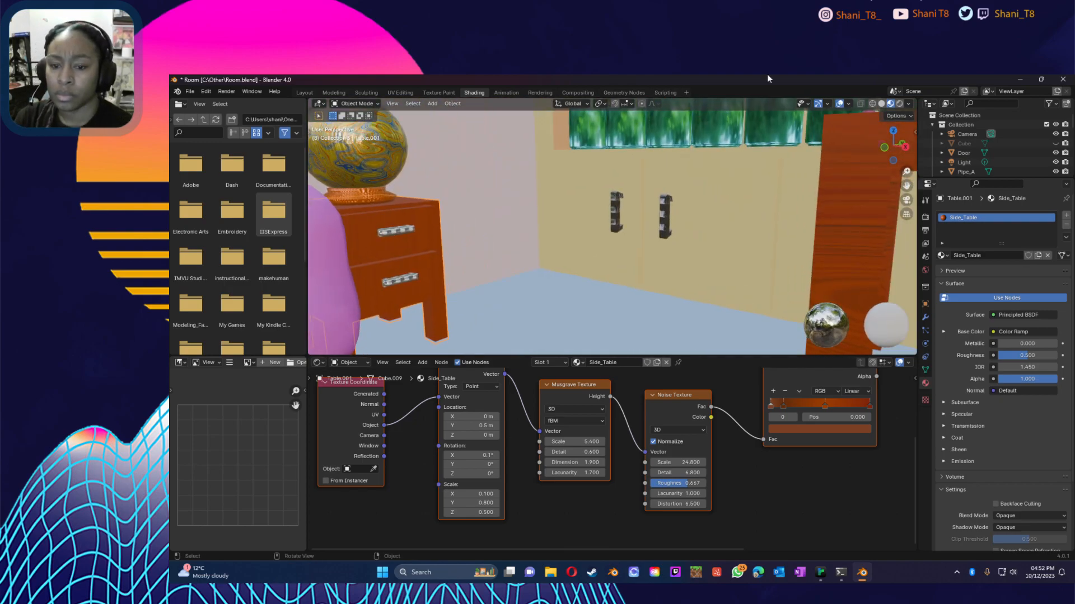
left_click(899, 103)
mouse_move(728, 168)
middle_mouse_down()
mouse_move(550, 223)
mouse_move(434, 277)
mouse_move(478, 279)
mouse_move(408, 288)
mouse_move(503, 231)
mouse_move(457, 235)
mouse_move(512, 271)
mouse_move(627, 252)
mouse_move(616, 264)
middle_mouse_up()
scroll(520, 233, "down", 5)
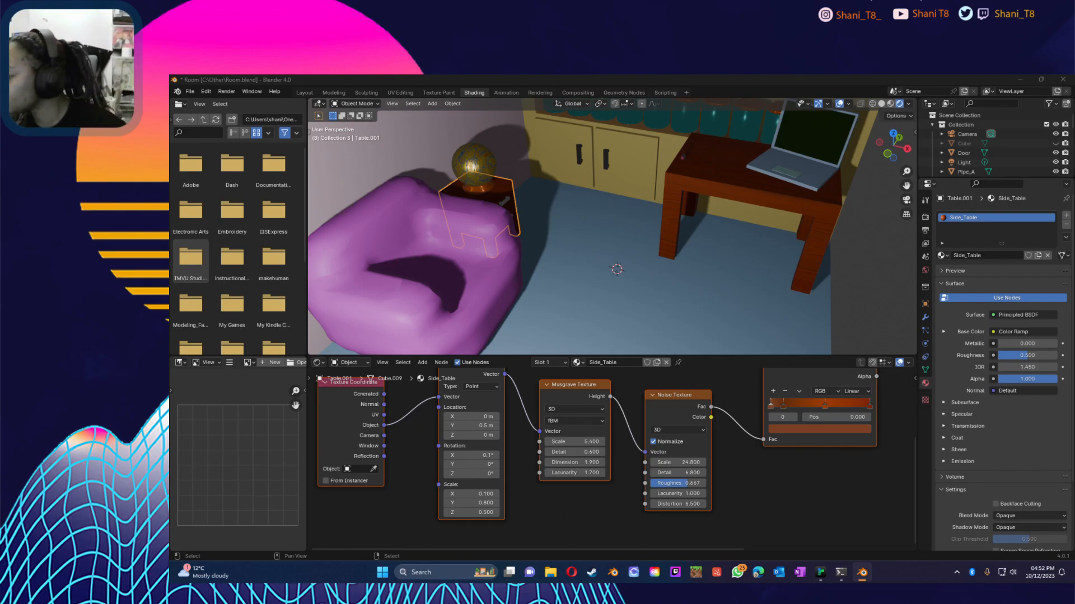
Step: Select the desk with the laptop and return the viewport to Material Preview shading
scroll(757, 460, "down", 3)
middle_click_drag(741, 494, 637, 403)
left_click(421, 363)
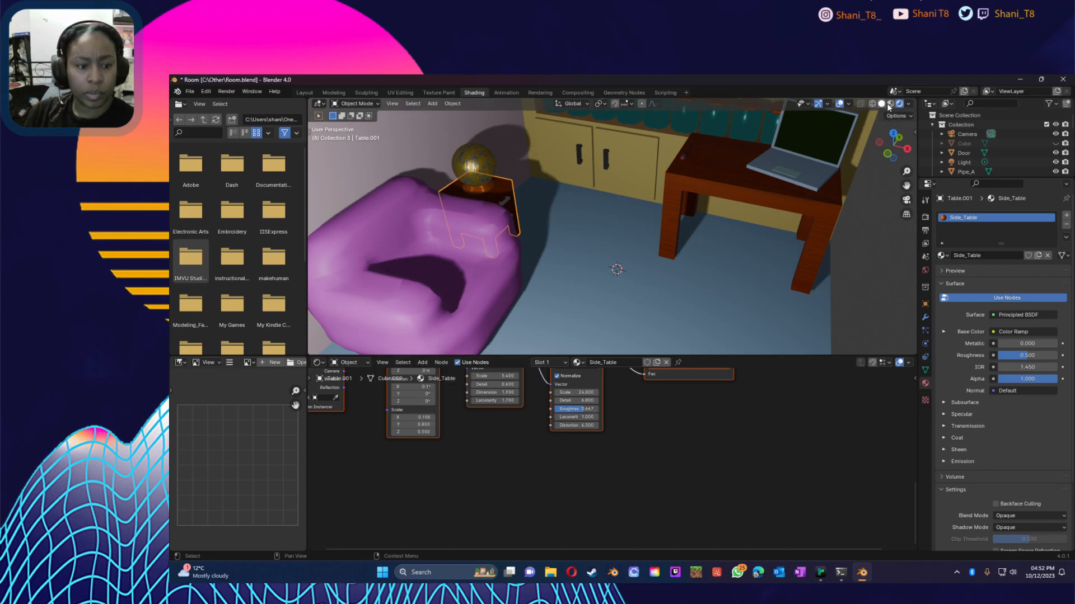
left_click(720, 169)
left_click(882, 104)
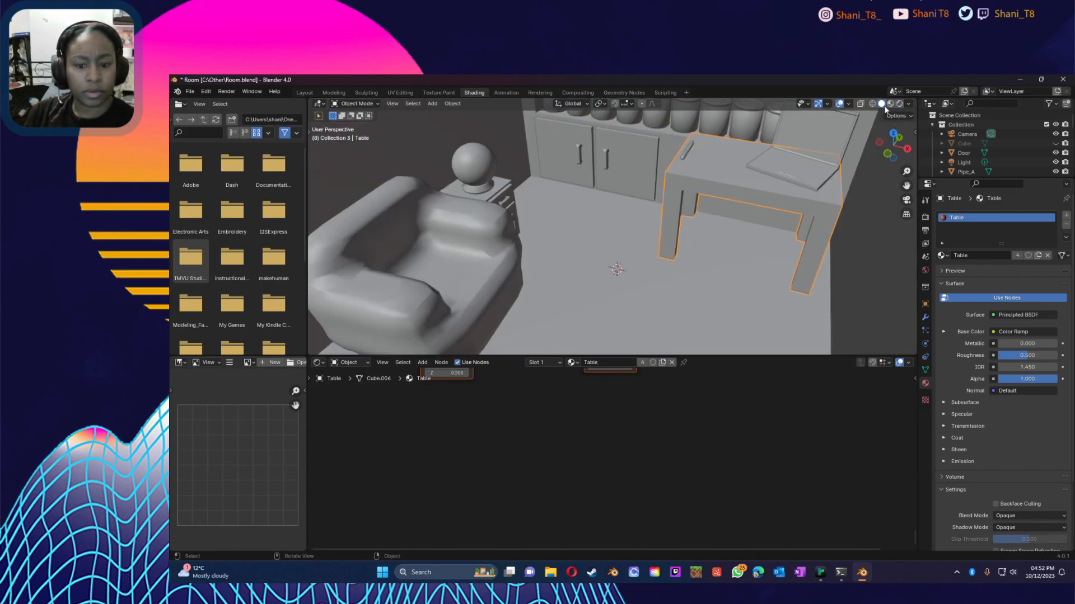
left_click(890, 104)
Step: Add a Bump node below the Color Ramp in the Table material and link its Normal output to the Principled BSDF's Normal input
mouse_move(677, 435)
middle_mouse_down()
mouse_move(639, 496)
mouse_move(595, 535)
middle_mouse_up()
scroll(647, 488, "down", 4)
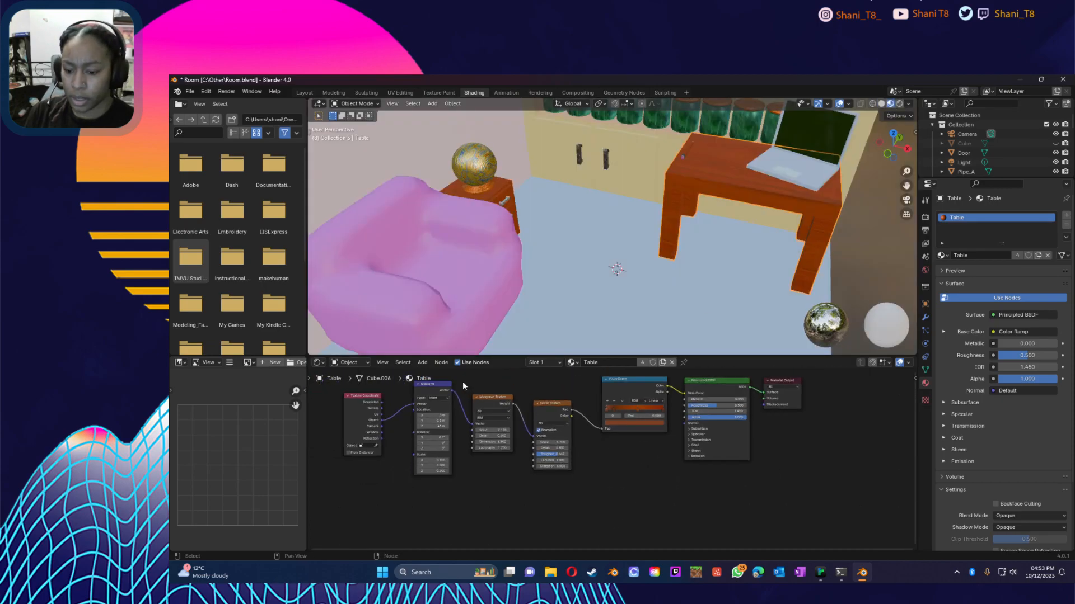
left_click(426, 363)
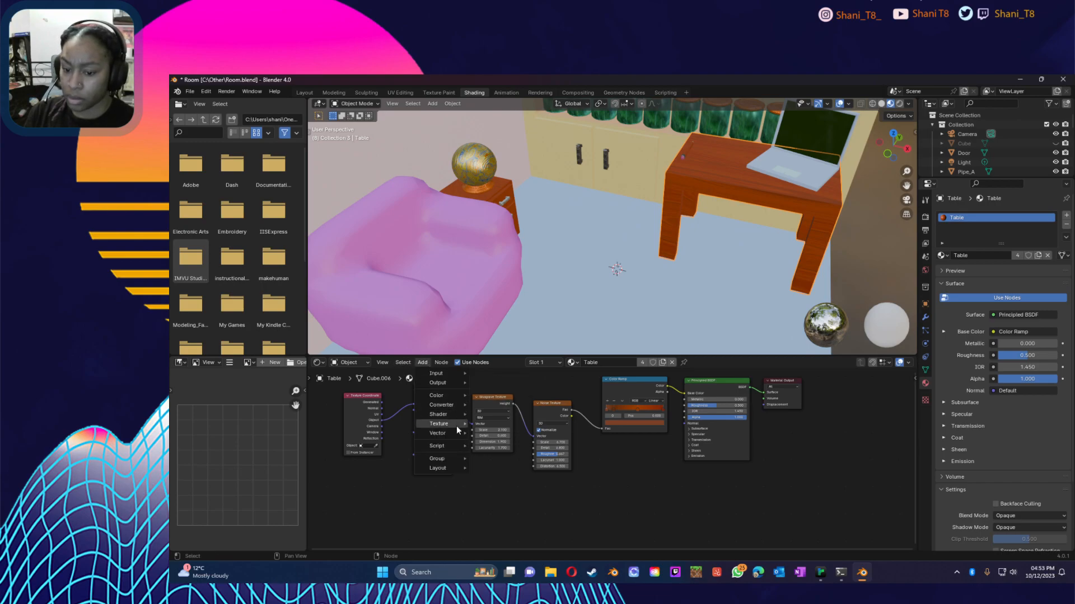
mouse_move(449, 431)
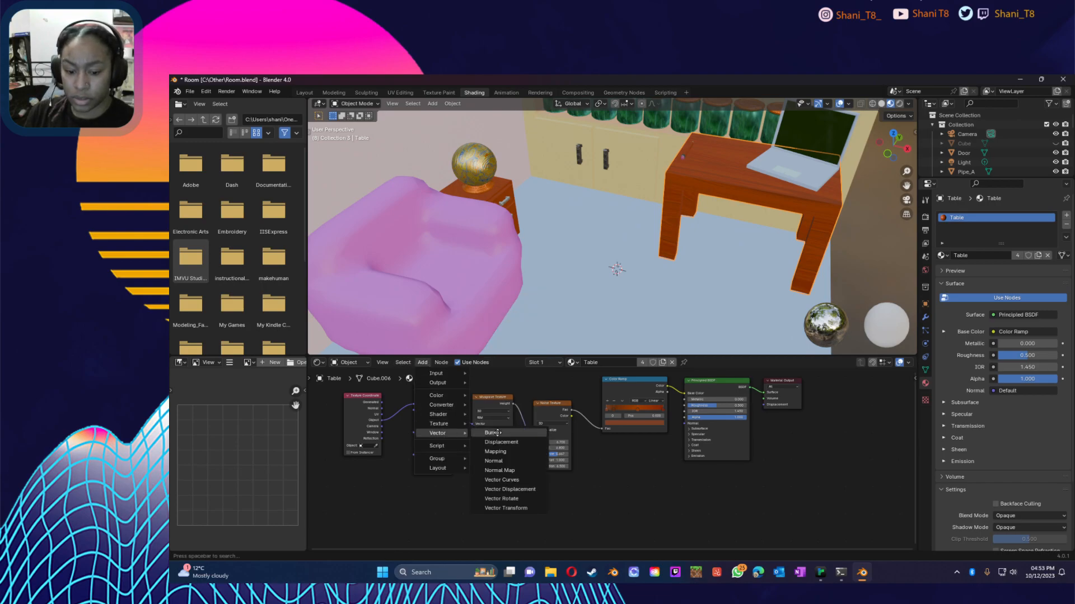
left_click(497, 433)
left_click(629, 485)
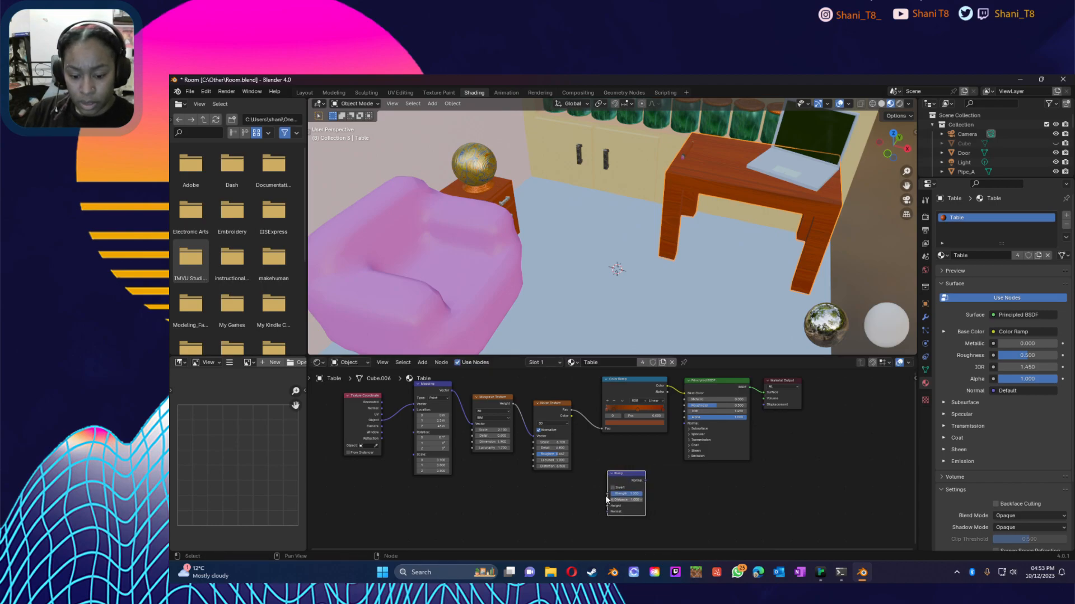
left_click_drag(645, 479, 658, 468)
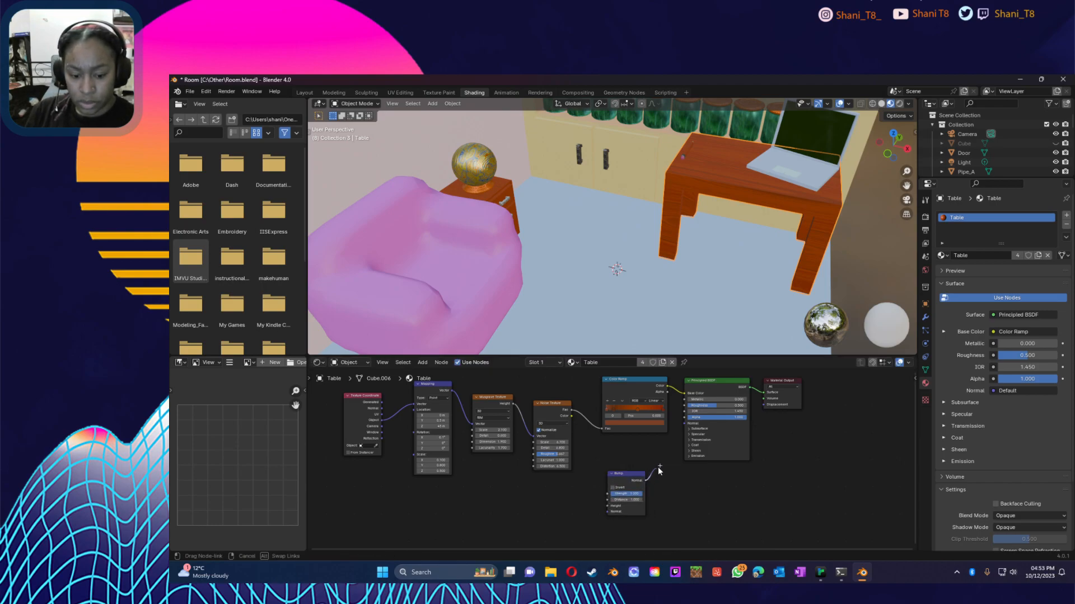
left_click_drag(675, 432, 685, 424)
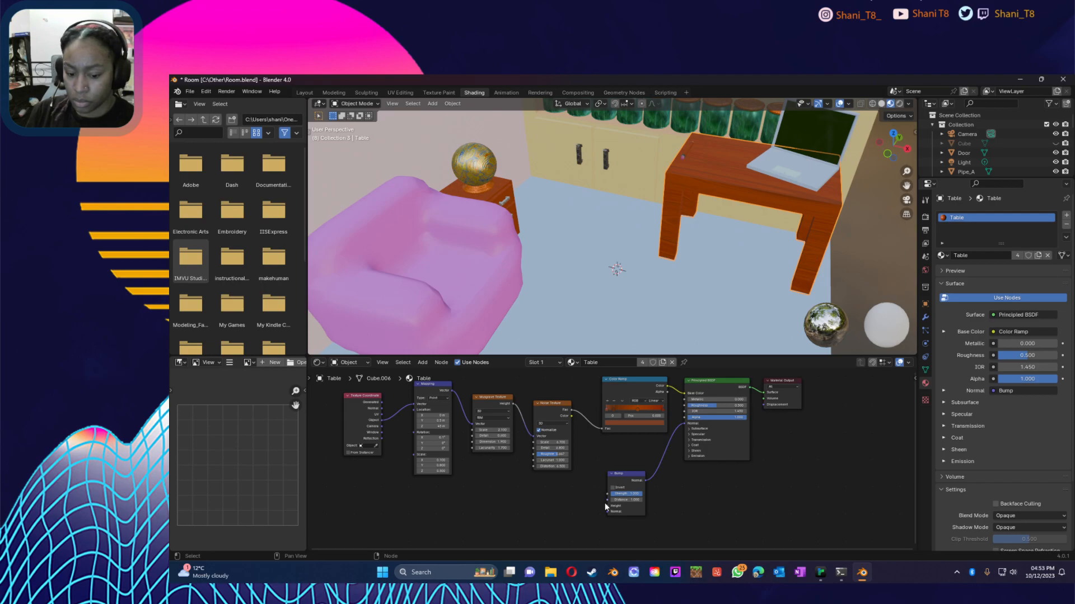
Step: Link the Noise Texture's Fac output to the Bump node's Height input, leaving the Bump node's Normal input unlinked
mouse_move(605, 510)
left_mouse_down()
mouse_move(604, 482)
mouse_move(573, 417)
mouse_move(610, 510)
mouse_move(588, 516)
left_mouse_up()
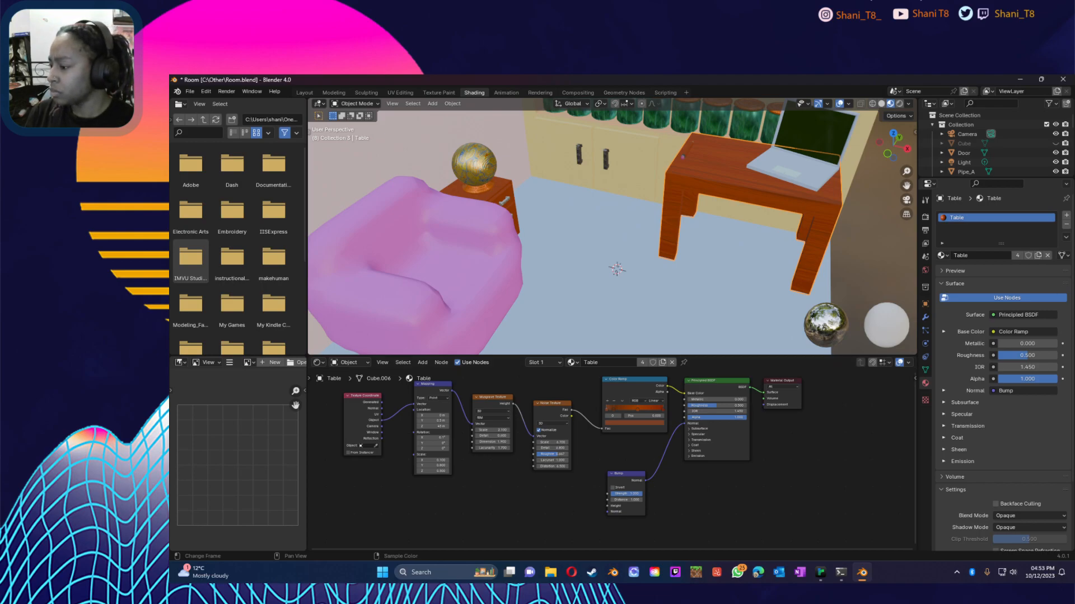
left_click_drag(571, 411, 607, 512)
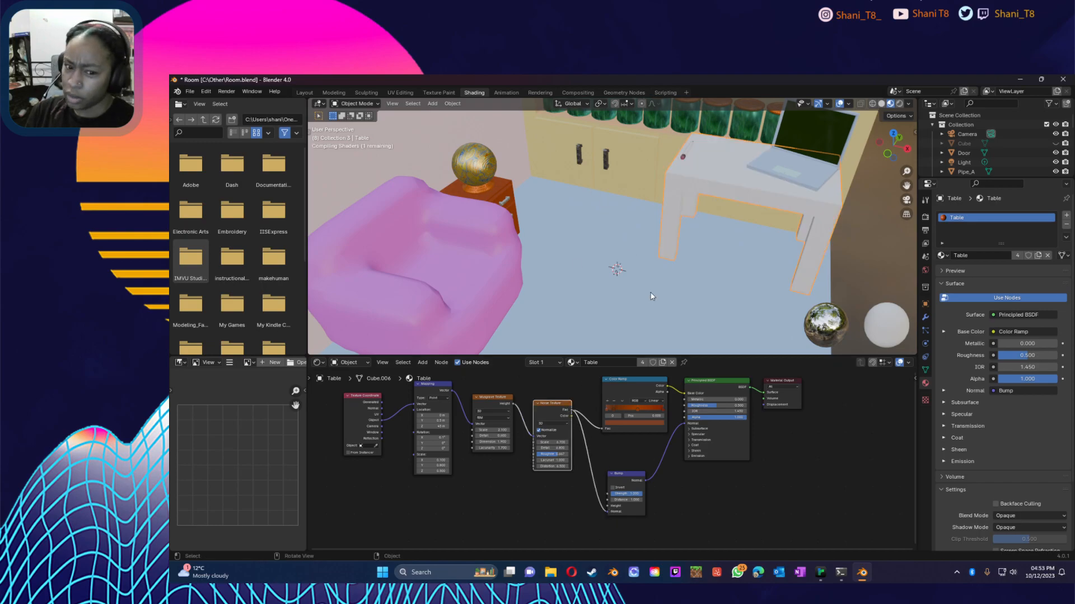
mouse_move(737, 204)
middle_mouse_down()
mouse_move(747, 219)
mouse_move(687, 230)
mouse_move(771, 173)
mouse_move(760, 183)
mouse_move(774, 190)
mouse_move(709, 223)
mouse_move(738, 221)
mouse_move(655, 193)
mouse_move(738, 196)
middle_mouse_up()
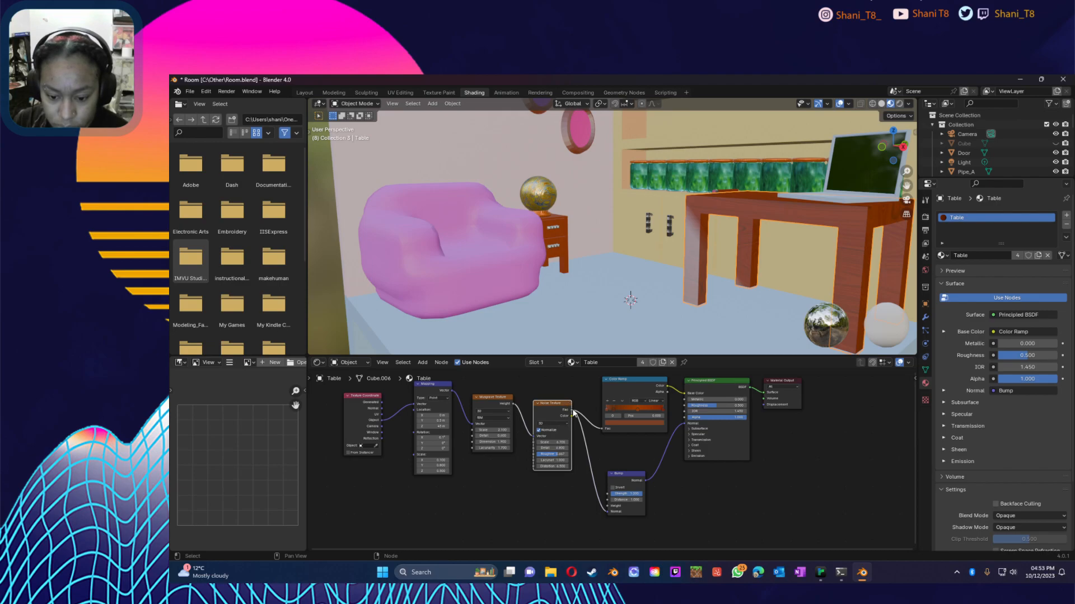
left_click_drag(573, 413, 606, 510)
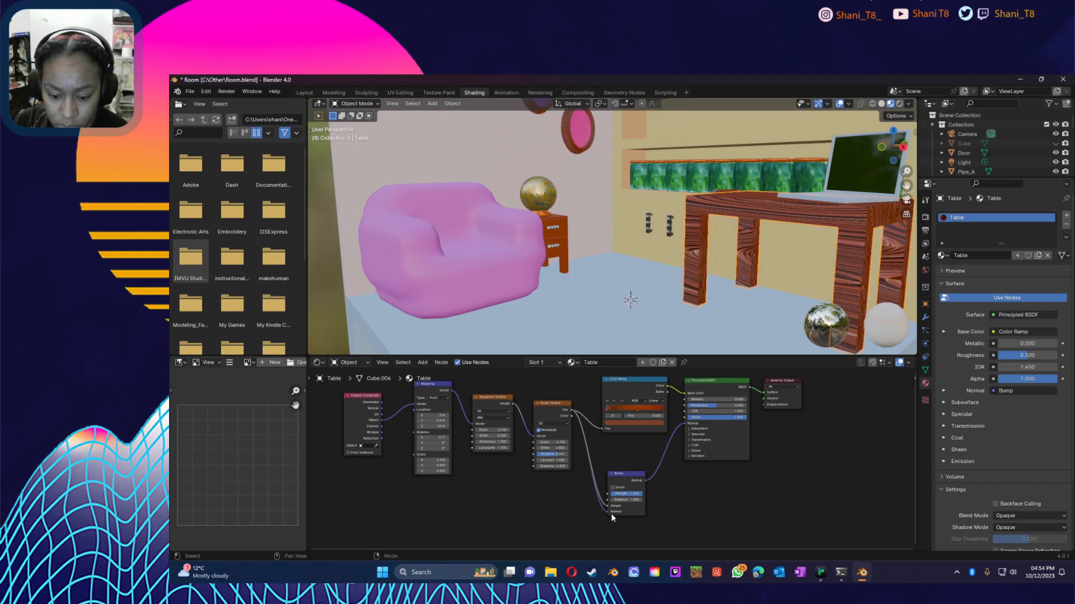
left_click_drag(606, 512, 607, 506)
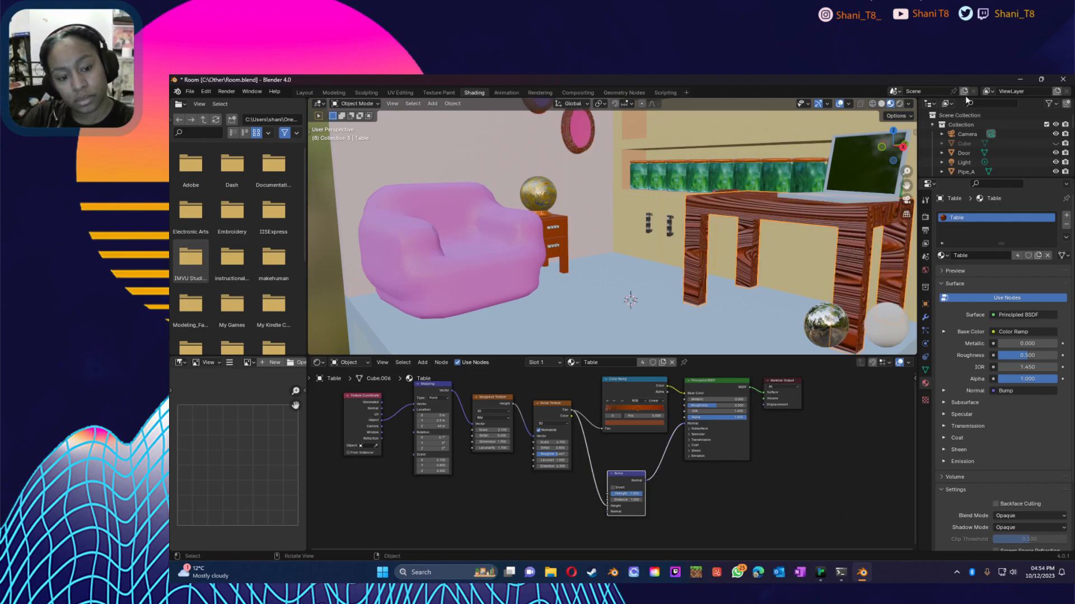
Step: Lower the Bump node's strength to soften the desk's wood grain, and reposition the node slightly lower beneath the Color Ramp
mouse_move(708, 267)
middle_mouse_down()
mouse_move(666, 264)
mouse_move(701, 267)
middle_mouse_up()
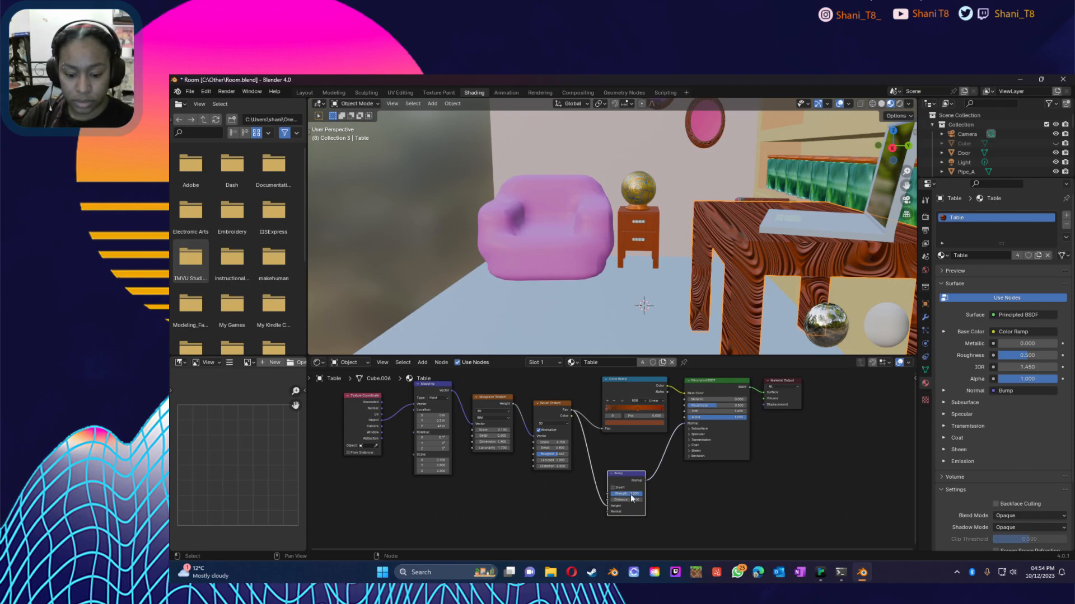
left_click_drag(620, 495, 609, 494)
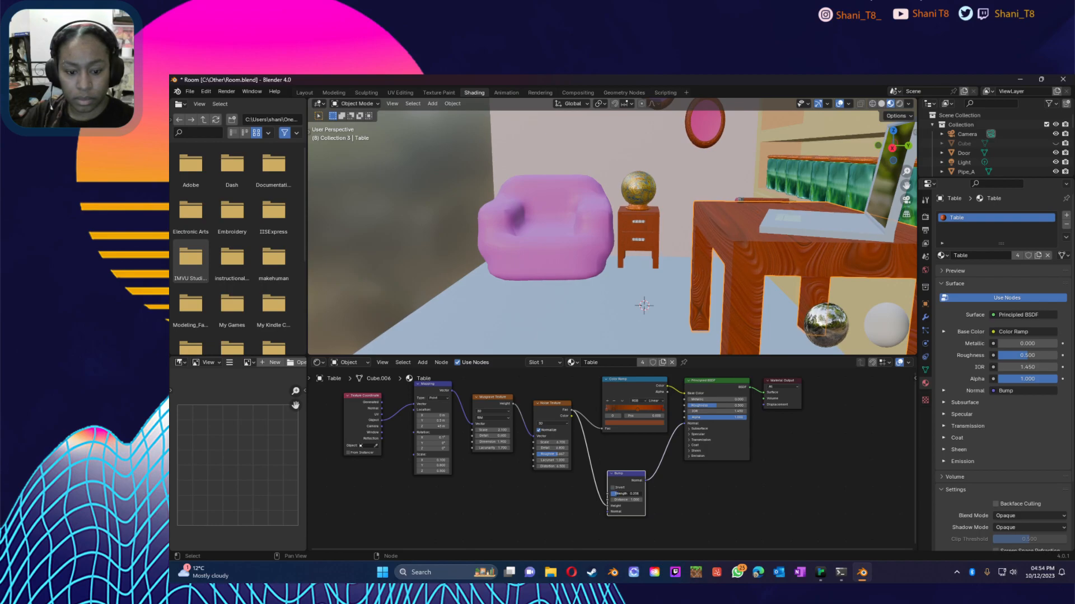
left_click_drag(636, 474, 615, 524)
middle_click_drag(747, 283, 840, 286)
scroll(839, 288, "down", 1)
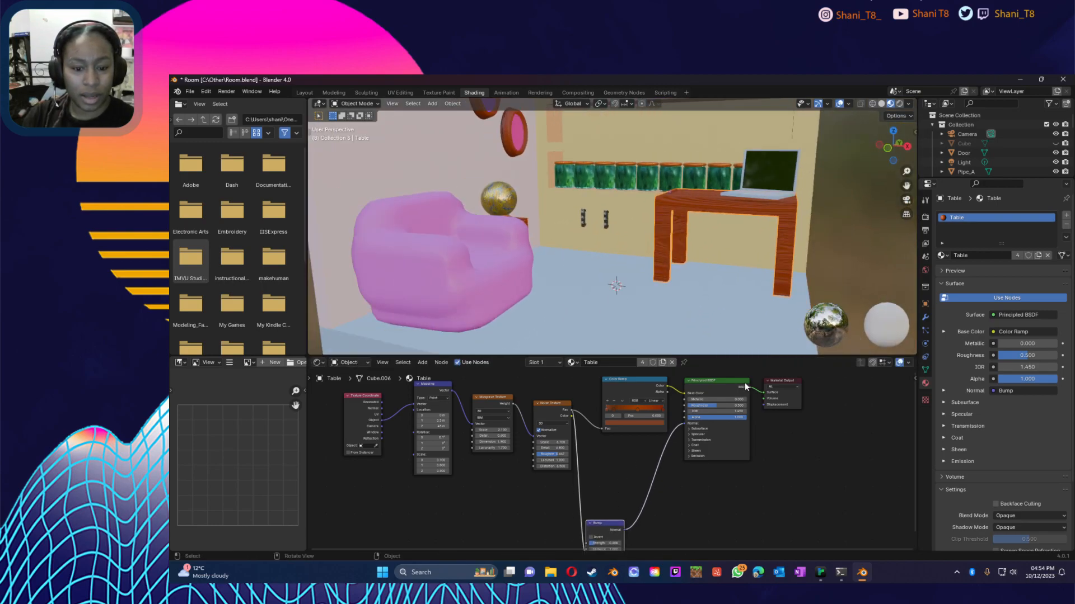
scroll(640, 478, "down", 1)
left_click_drag(607, 535, 630, 503)
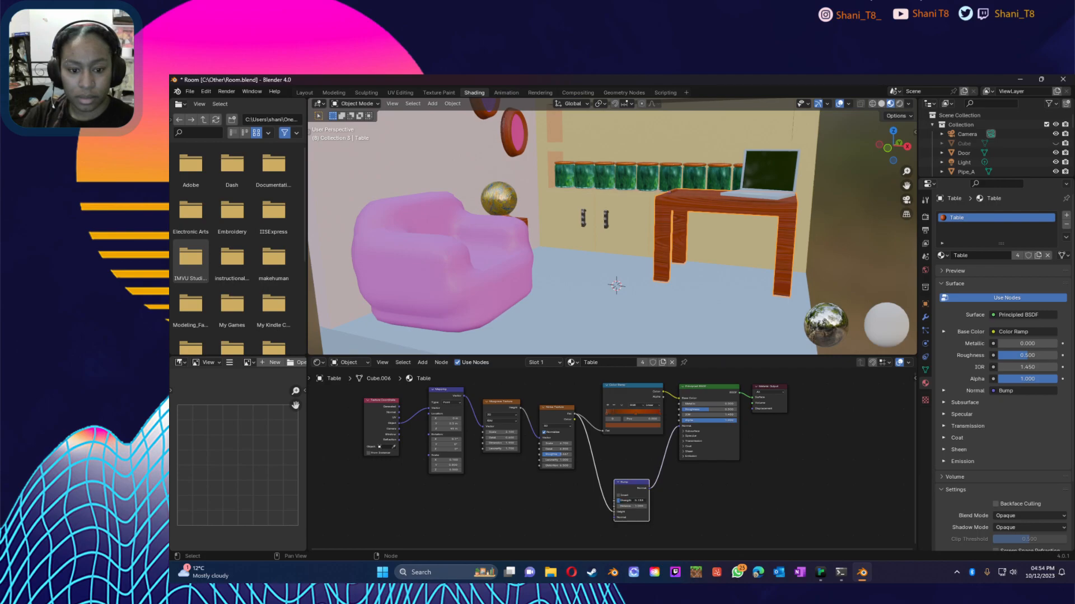
left_click_drag(620, 503, 619, 504)
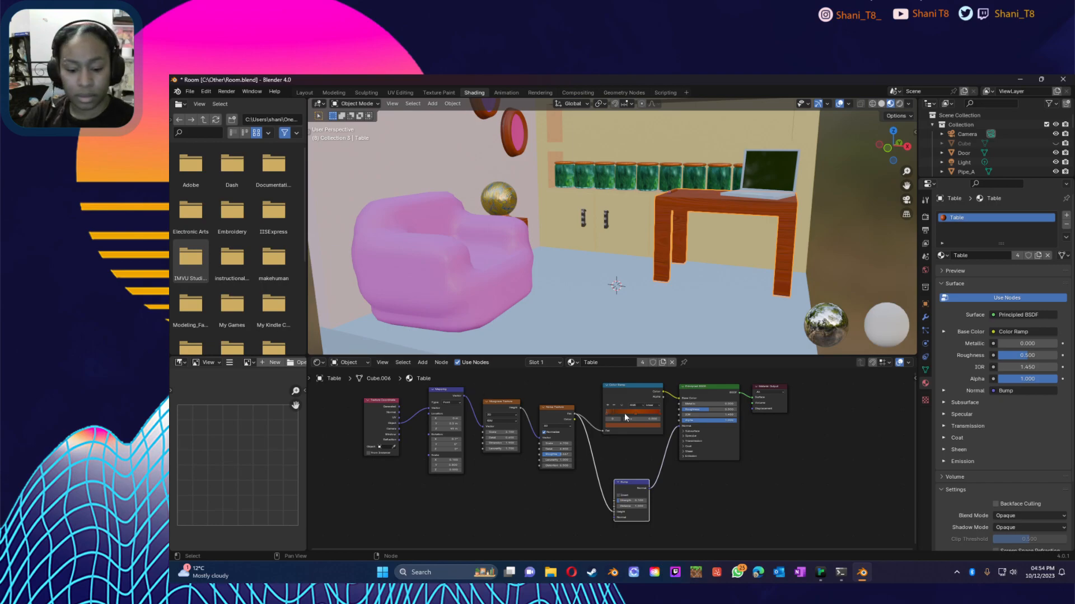
Step: Set the Noise Texture's scale to 30 in the desk's Table material
middle_click_drag(759, 242, 787, 194)
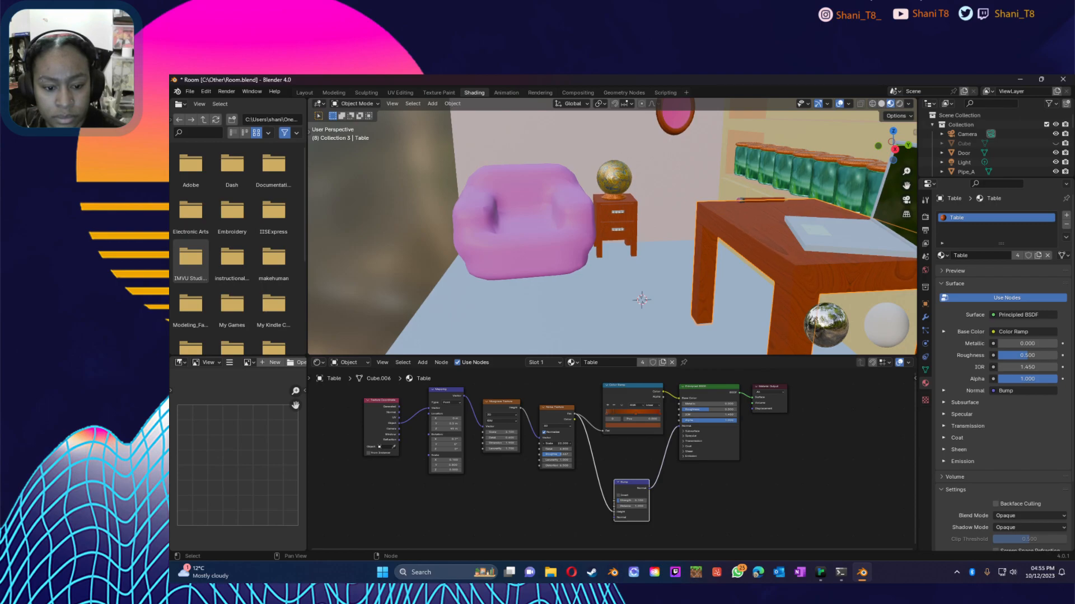
left_click(558, 444)
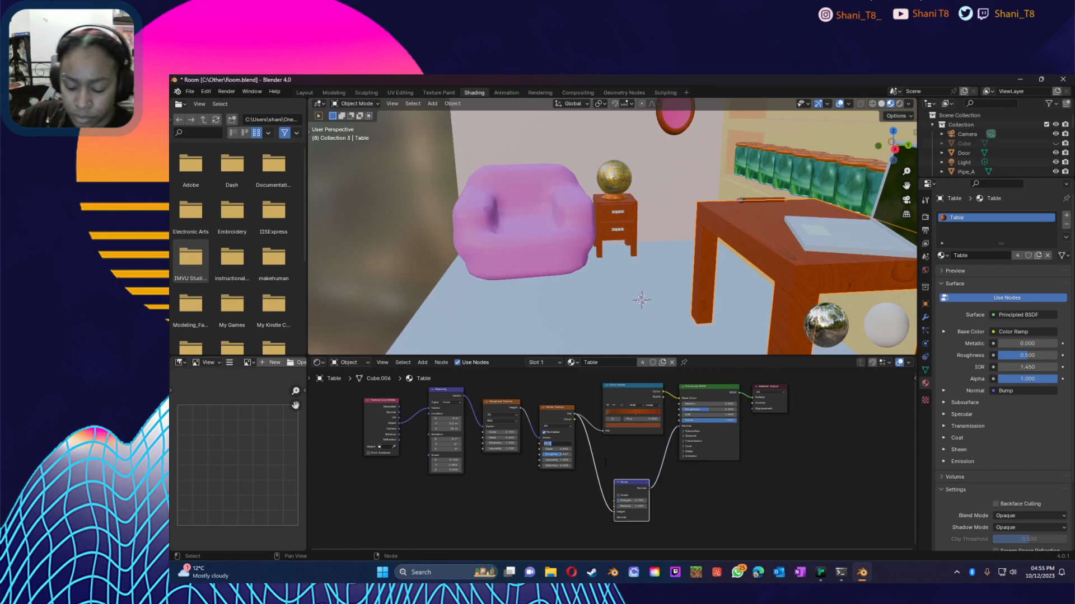
type("30")
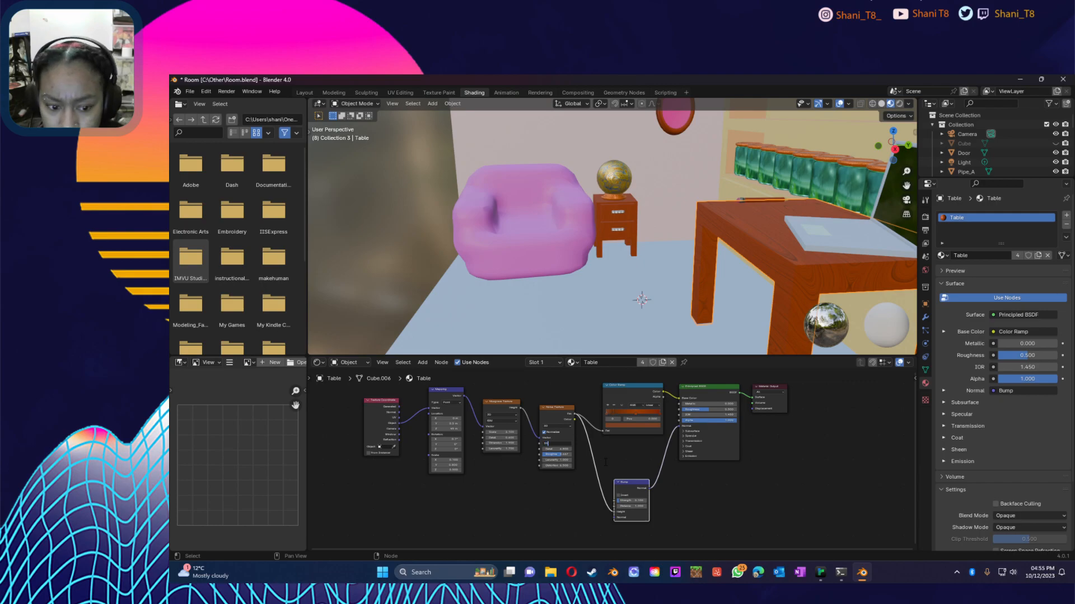
key("Tab")
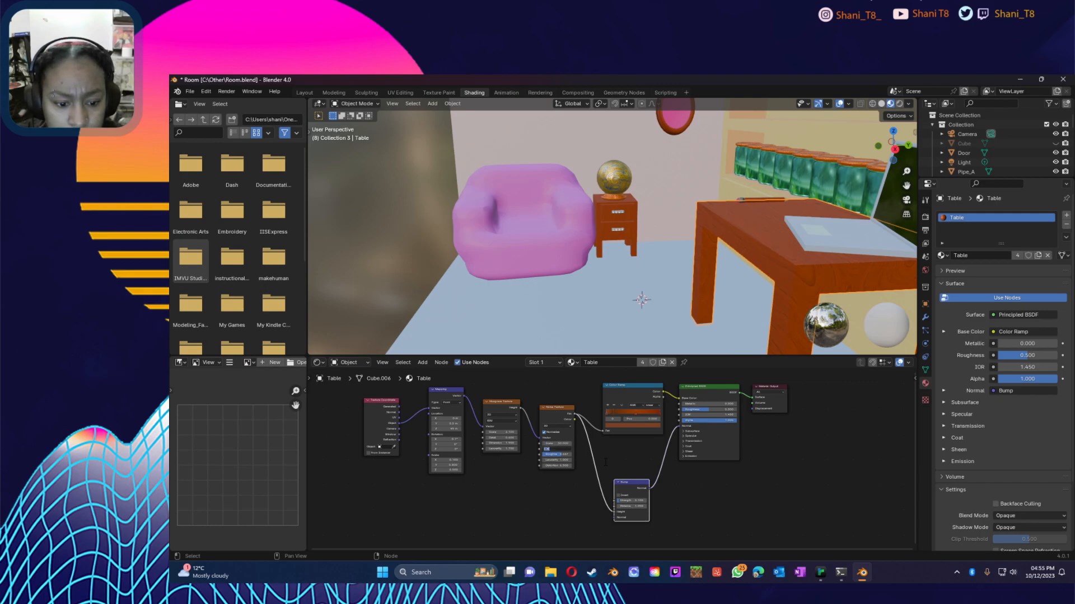
Step: Try a Bump strength of 0.275 on the desk's Table material, checking the grain up close, and settle on 0.100
left_click(633, 503)
left_click_drag(634, 502, 642, 502)
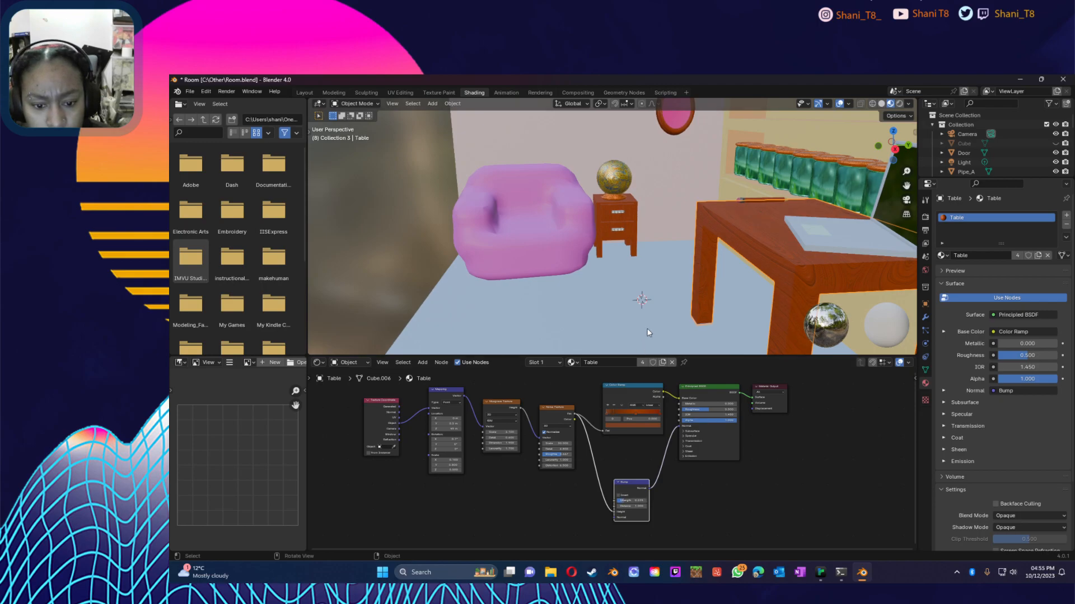
middle_click_drag(672, 302, 600, 302)
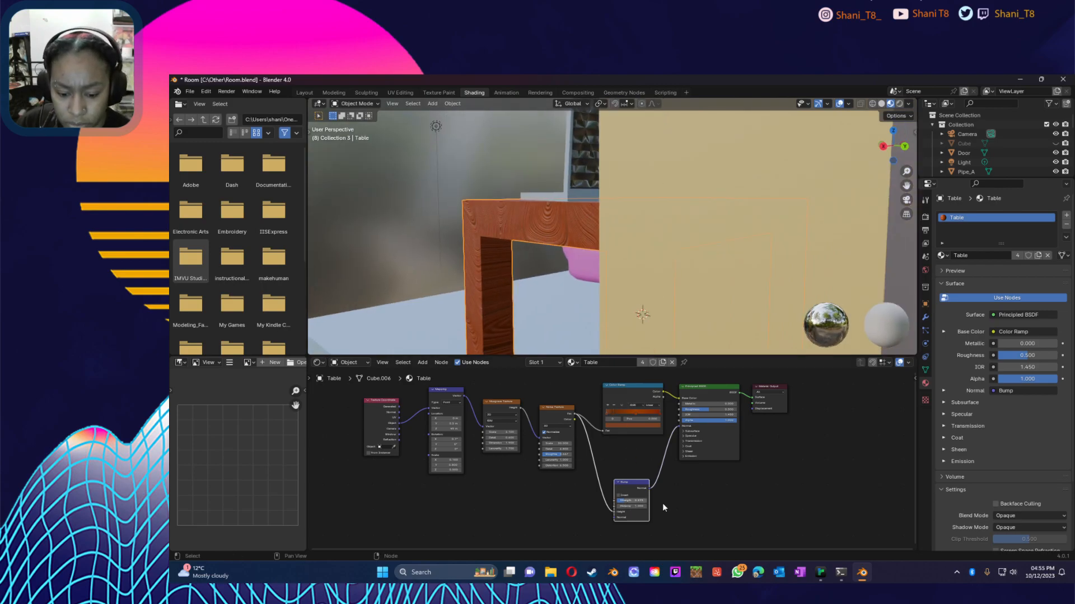
scroll(645, 506, "up", 5)
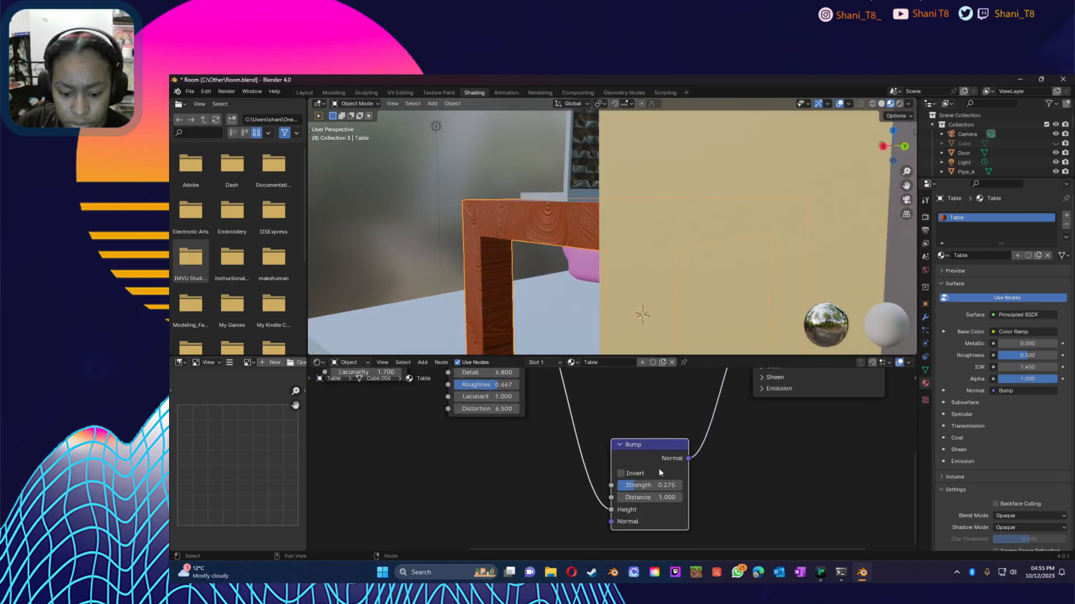
left_click_drag(649, 485, 610, 485)
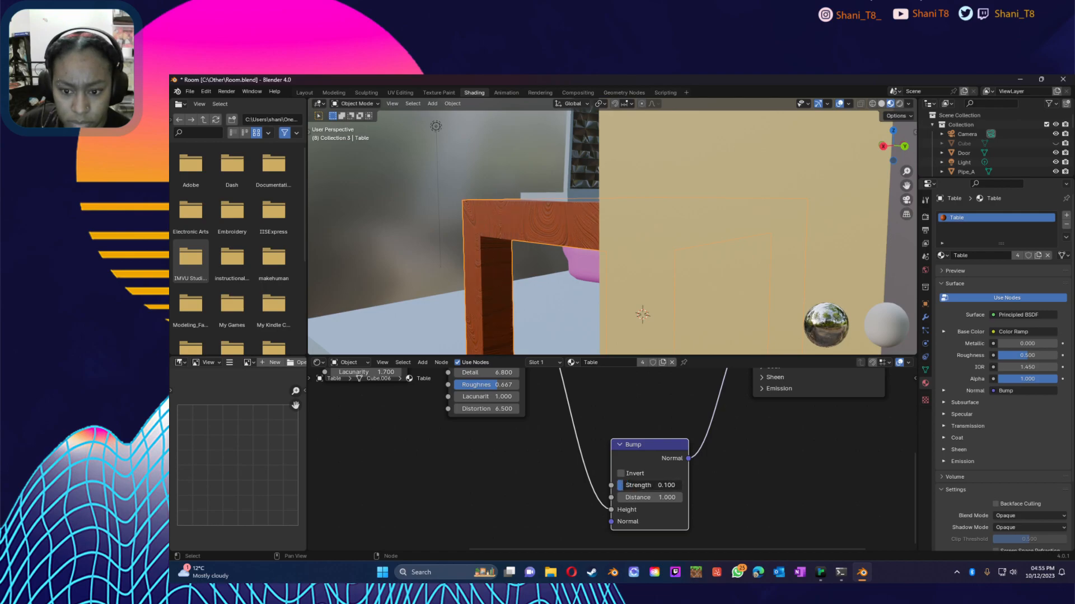
left_click(514, 481)
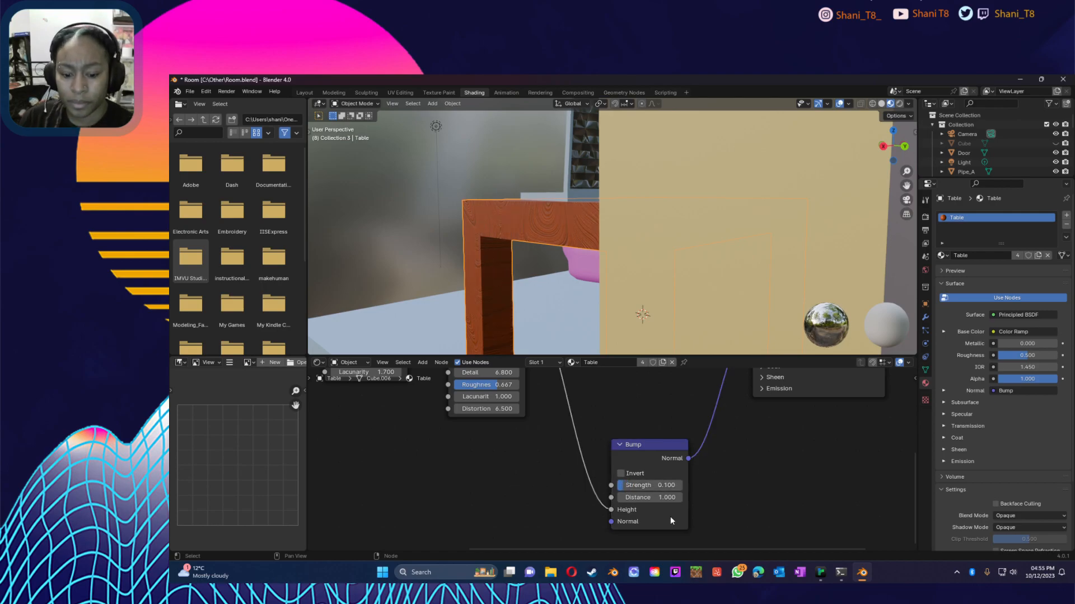
Step: Set the Bump node's strength to 0.130 in the desk's Table material and check the grain on the desk
double_click(666, 484)
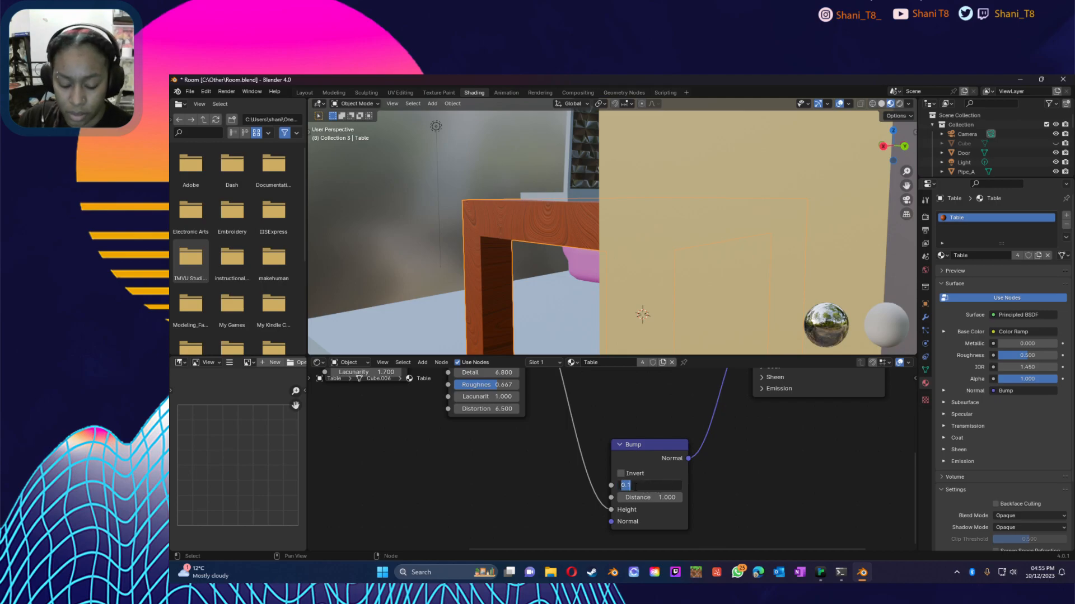
left_click(635, 487)
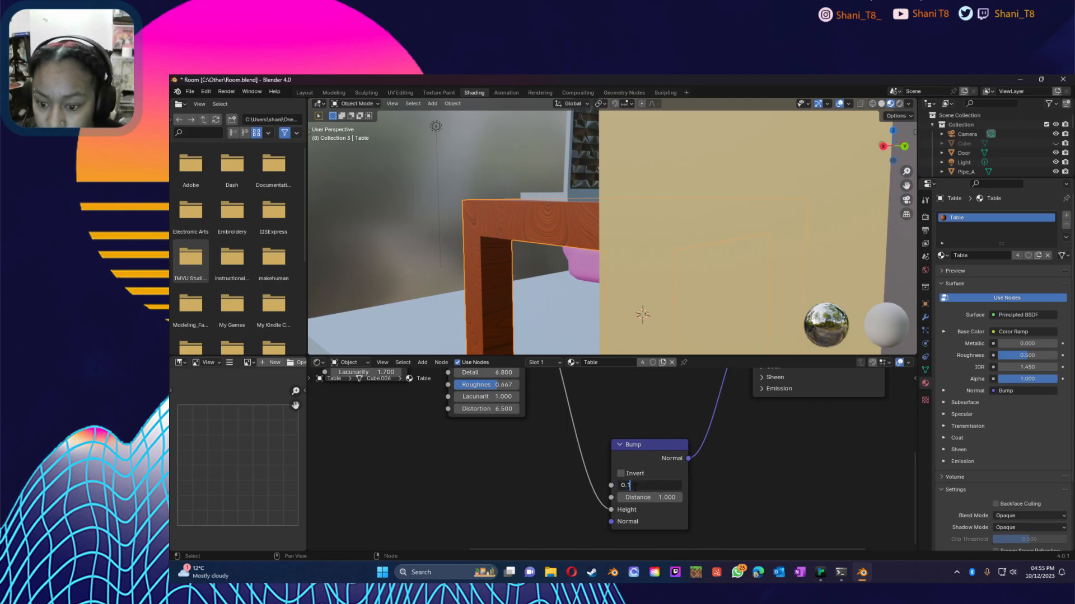
type("3")
key("Tab")
key("Return")
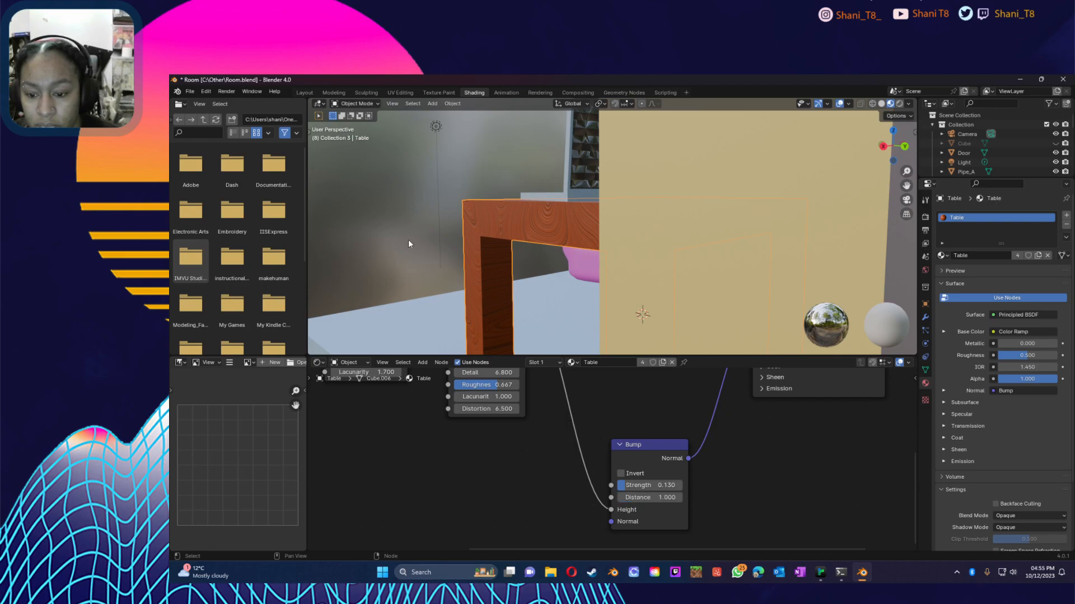
middle_click_drag(478, 236, 568, 246)
scroll(651, 233, "up", 5)
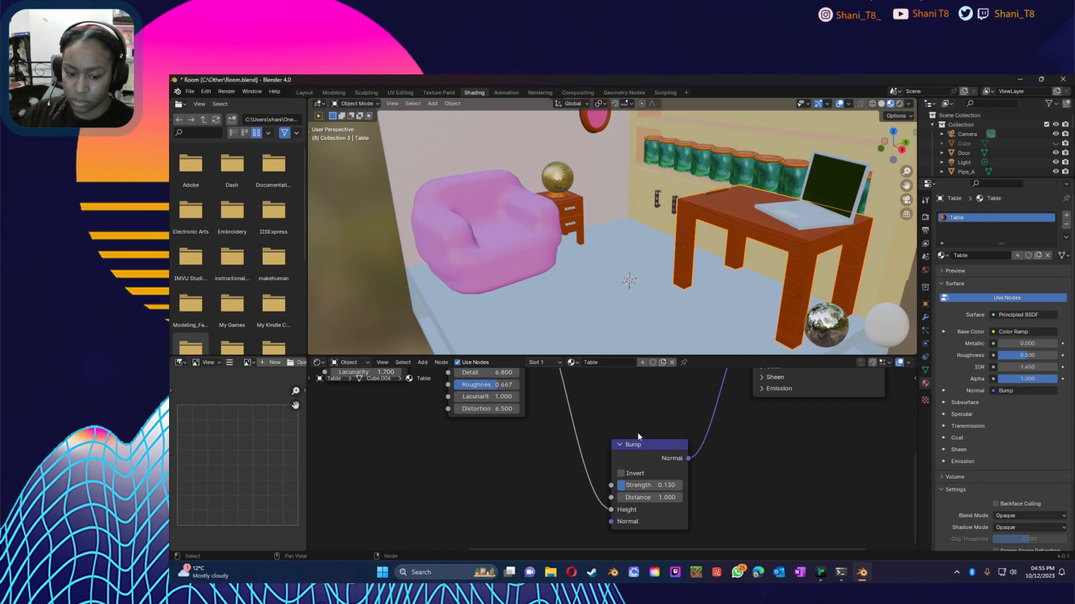
Step: Move the Bump node further down to clear space below the Color Ramp and Principled BSDF nodes
scroll(661, 453, "down", 2)
scroll(626, 428, "down", 2)
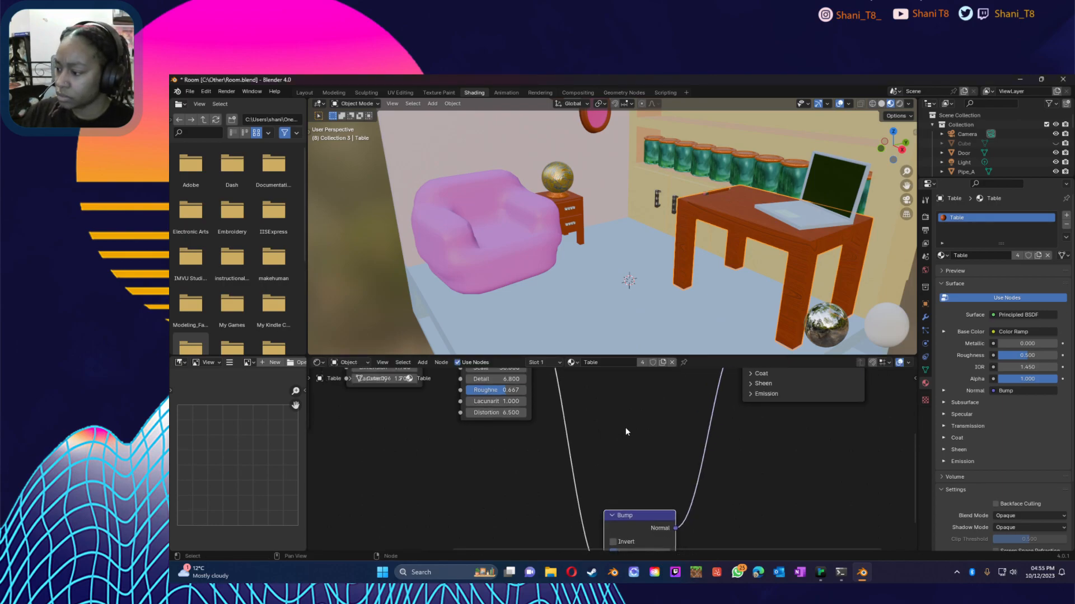
scroll(640, 434, "down", 1)
middle_click_drag(639, 435, 620, 339)
left_click_drag(627, 406, 623, 451)
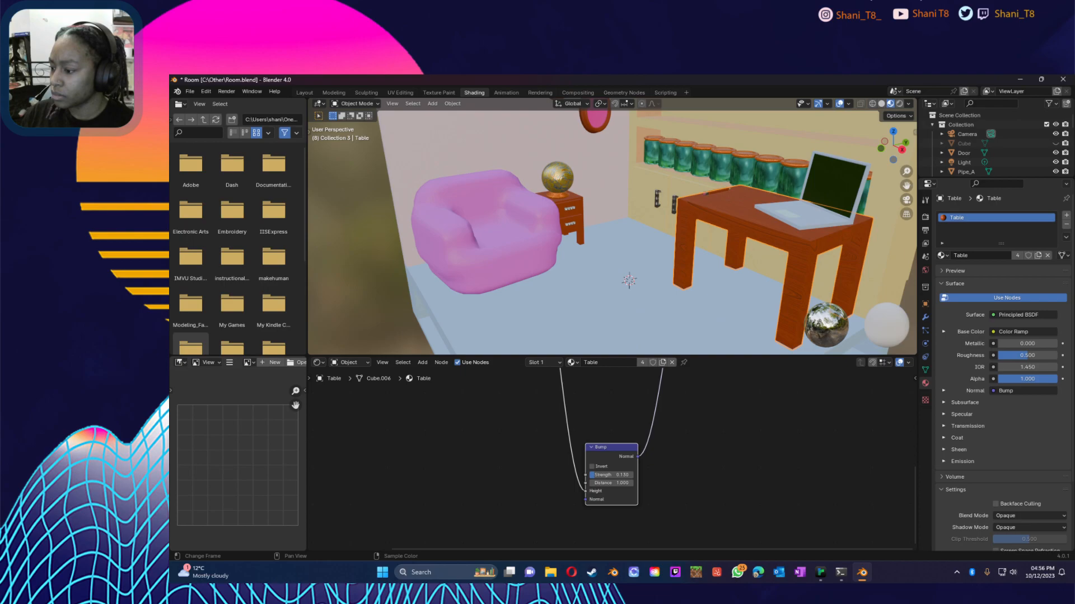
Step: Set the Principled BSDF's Subsurface weight to about 0.036 and save the file
scroll(771, 432, "up", 4)
middle_click_drag(787, 447, 768, 512)
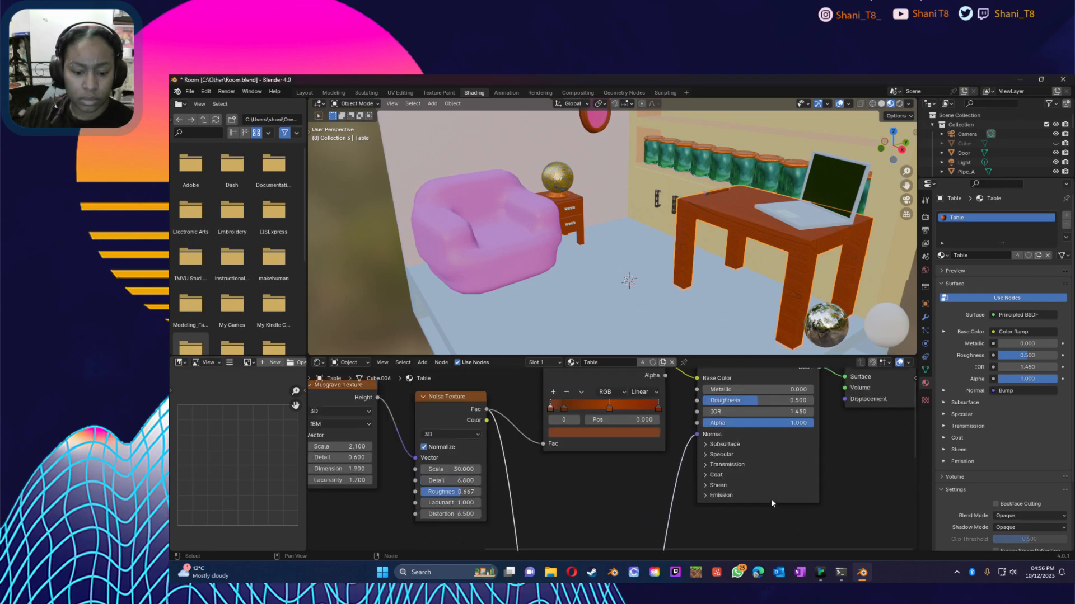
middle_click_drag(845, 435, 837, 541)
middle_click_drag(717, 428, 719, 478)
left_click(699, 413)
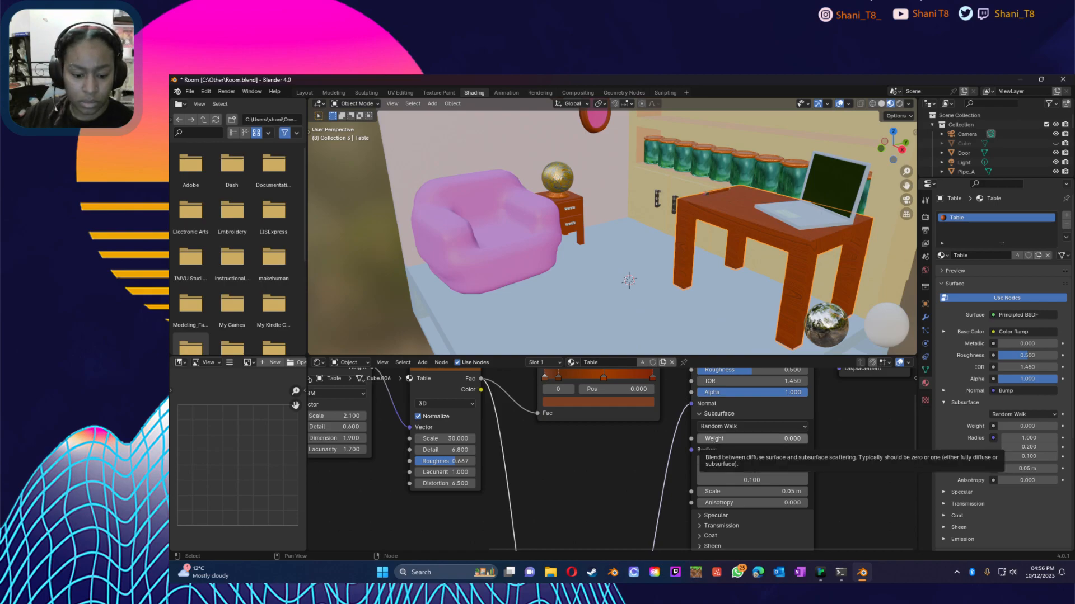
left_click_drag(706, 439, 710, 440)
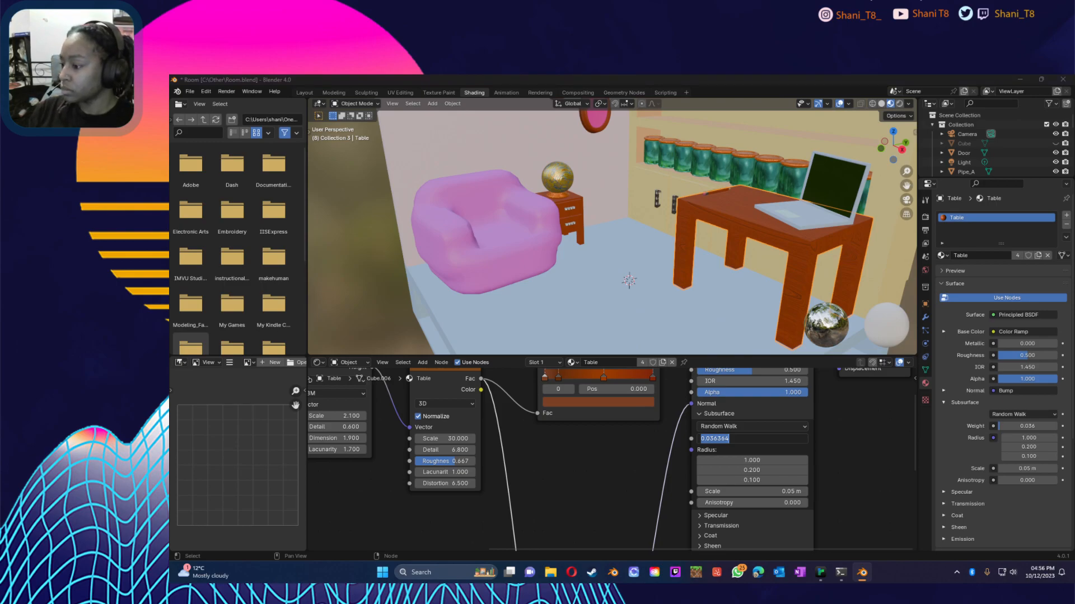
left_click(580, 472)
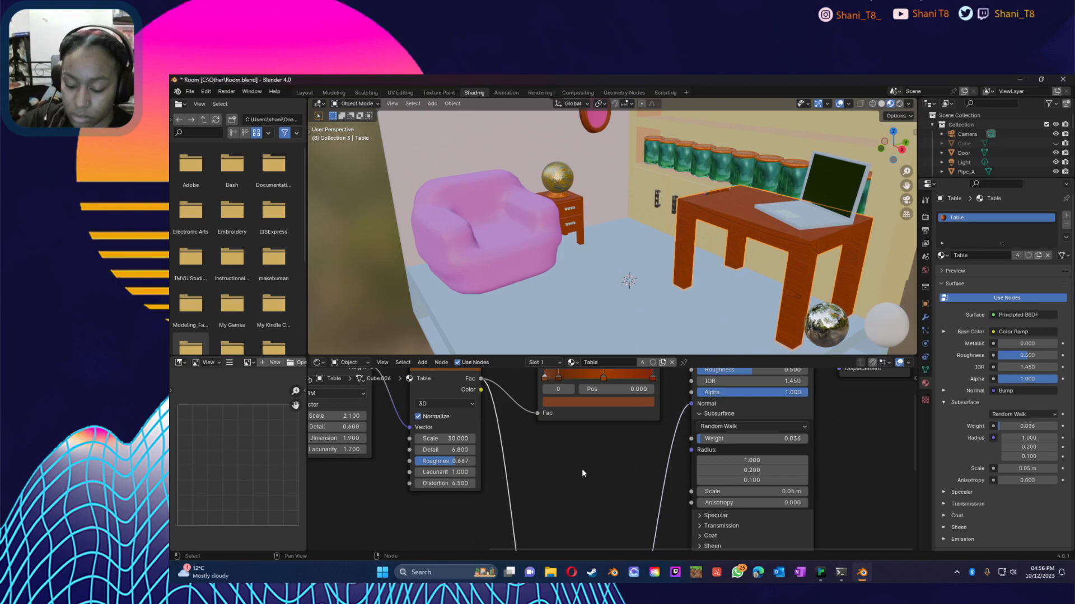
key("ctrl+s")
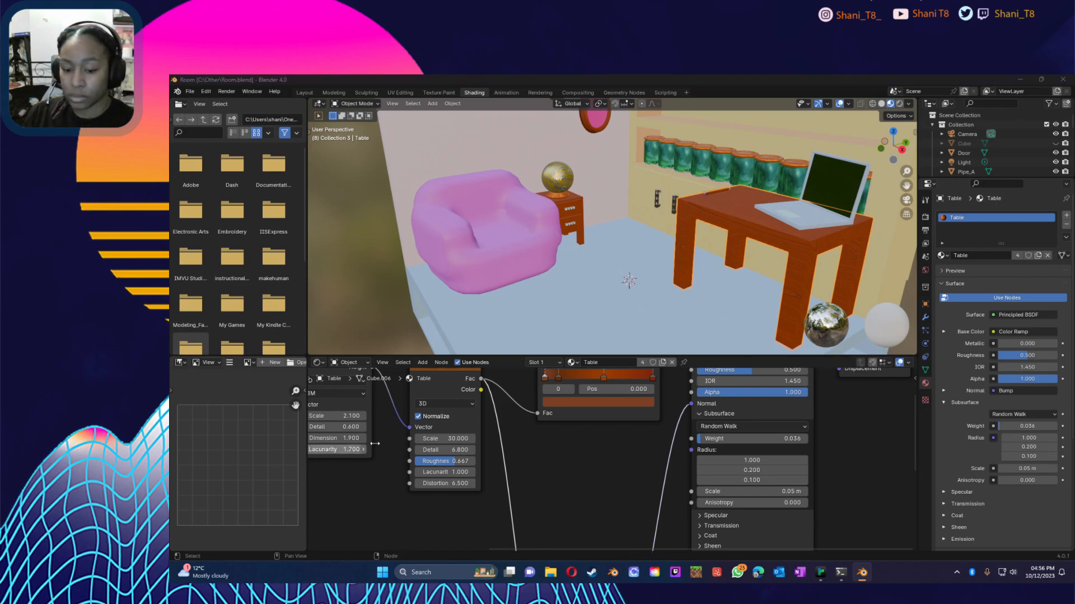
Step: Duplicate the Color Ramp node, place the copy beneath the original, and feed it from the Noise Texture's Fac output
scroll(516, 455, "up", 2)
scroll(565, 465, "down", 8)
left_click(609, 399)
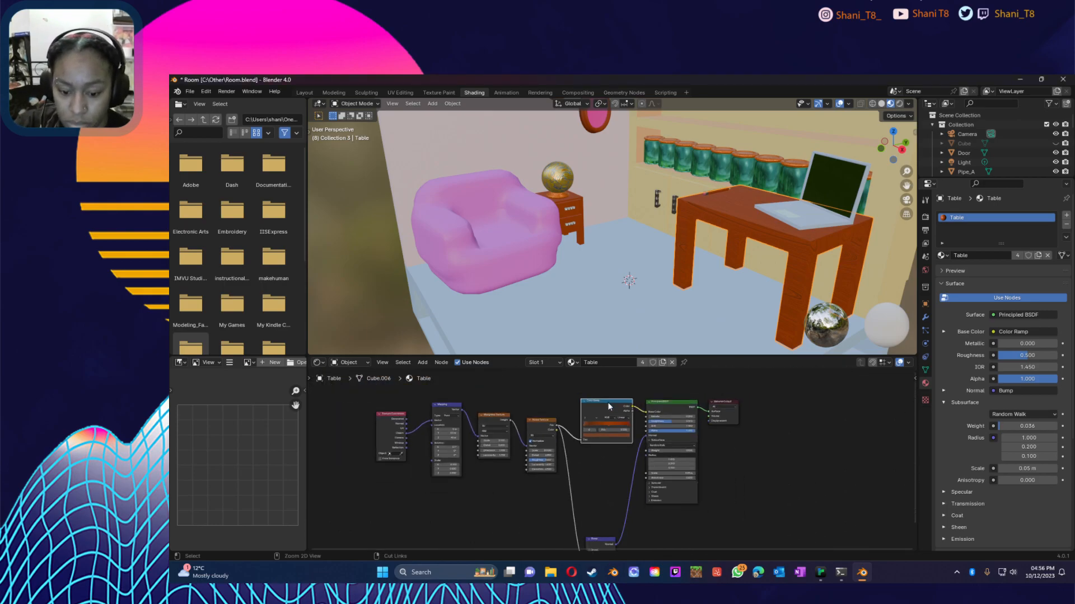
left_click(608, 403)
left_click_drag(617, 386, 602, 454)
left_click_drag(575, 488, 553, 425)
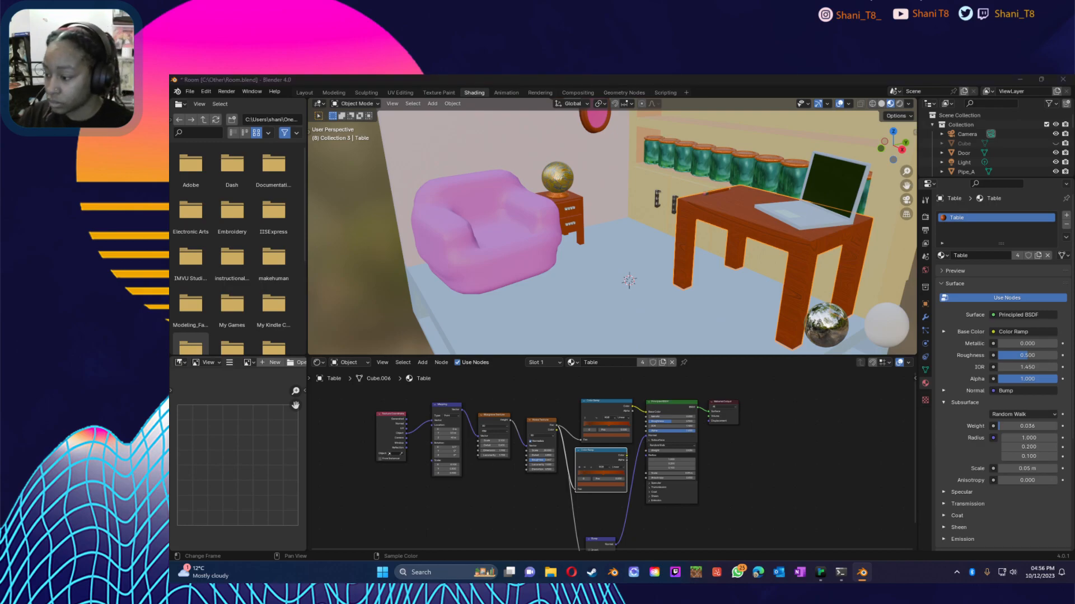
Step: Reset the duplicated Color Ramp to its default black-to-white gradient
left_click(594, 479)
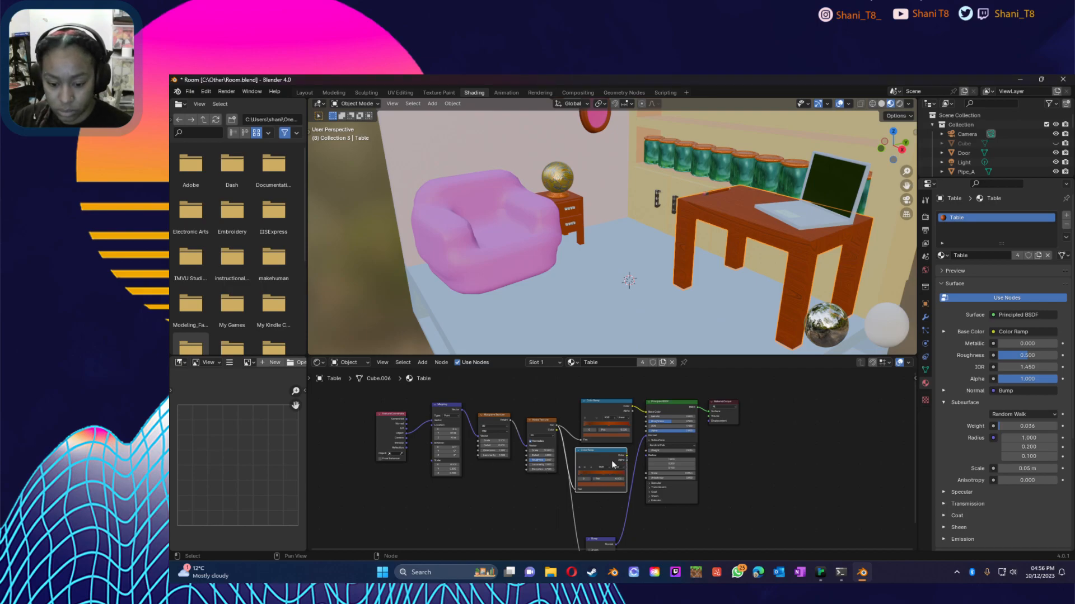
left_click(591, 468)
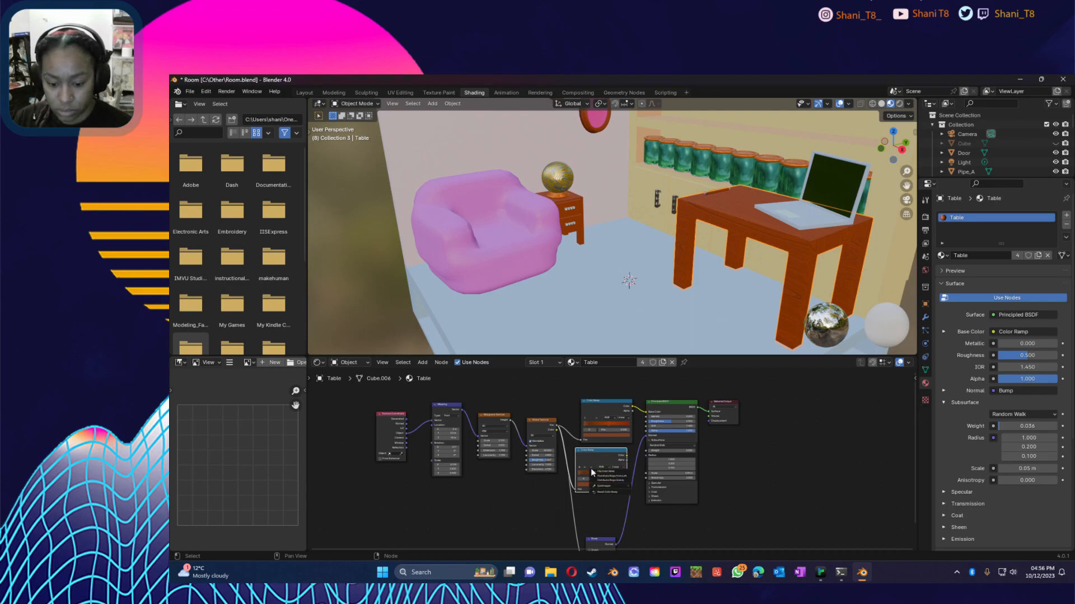
left_click(602, 493)
scroll(609, 493, "up", 7)
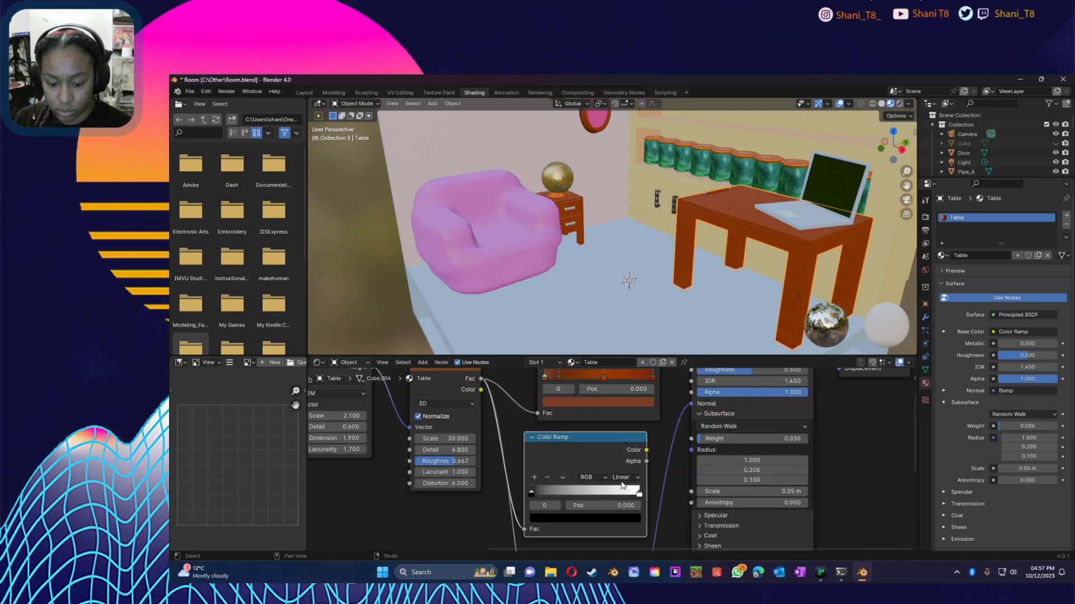
Step: Collapse the Subsurface settings and link the lower Color Ramp's Color output to the Principled BSDF's Roughness input
middle_click_drag(638, 397, 629, 369)
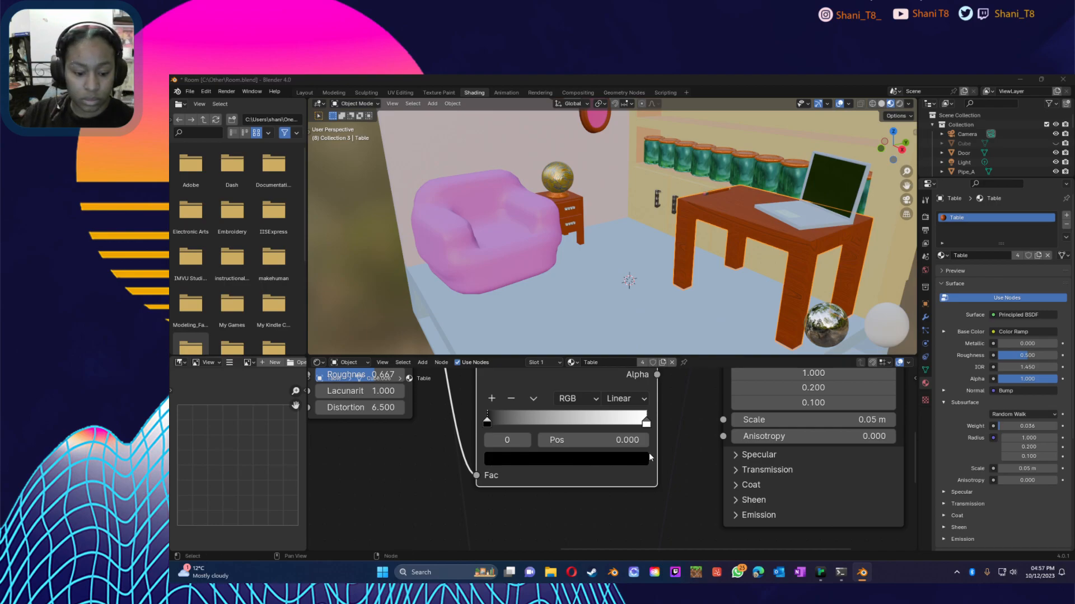
middle_click_drag(694, 460, 646, 483)
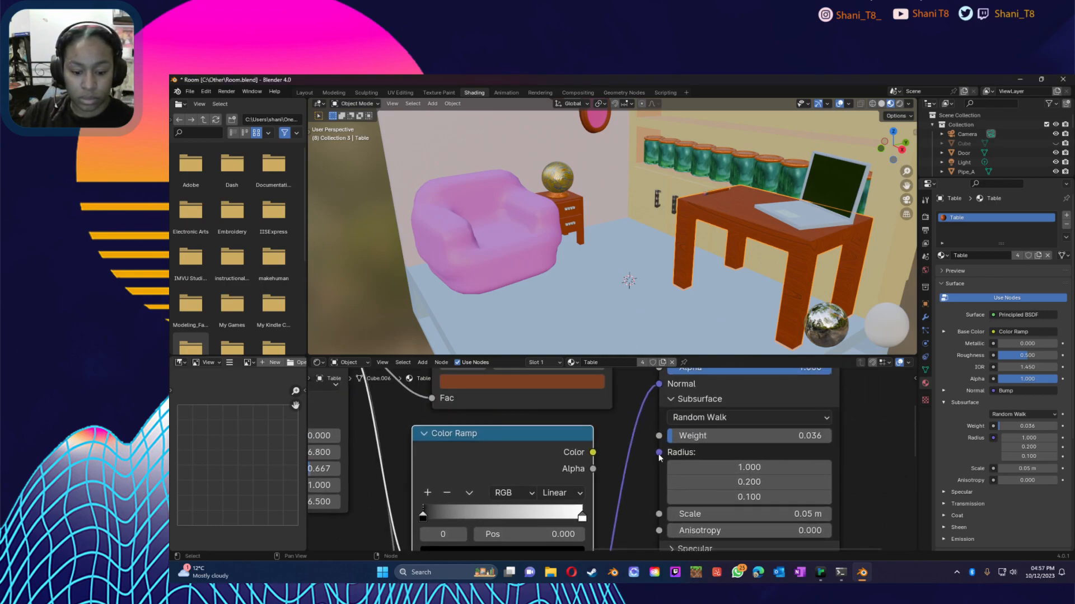
left_click(670, 399)
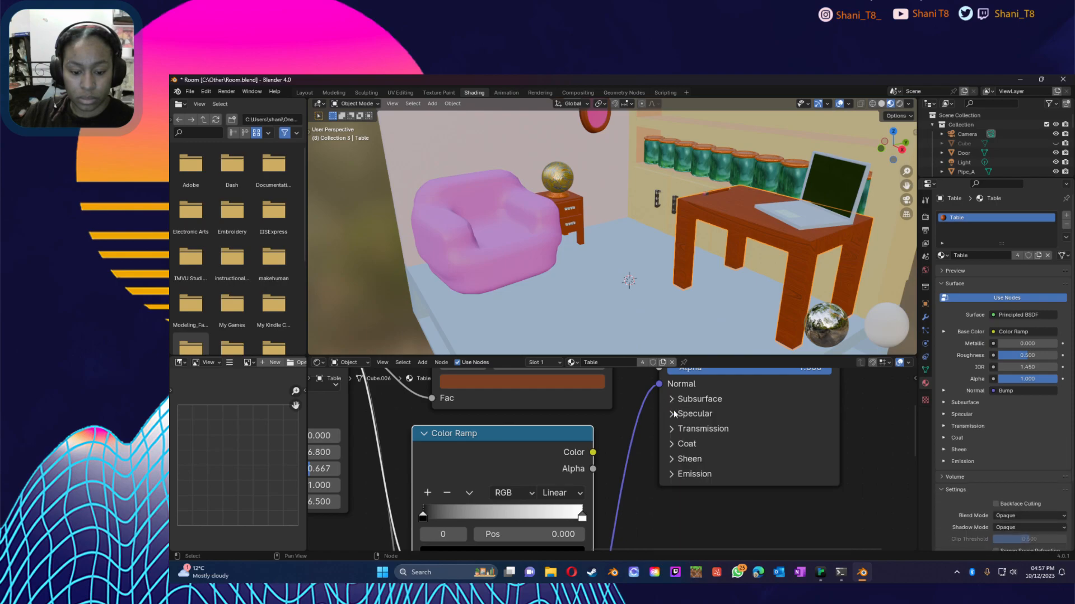
scroll(669, 448, "down", 2)
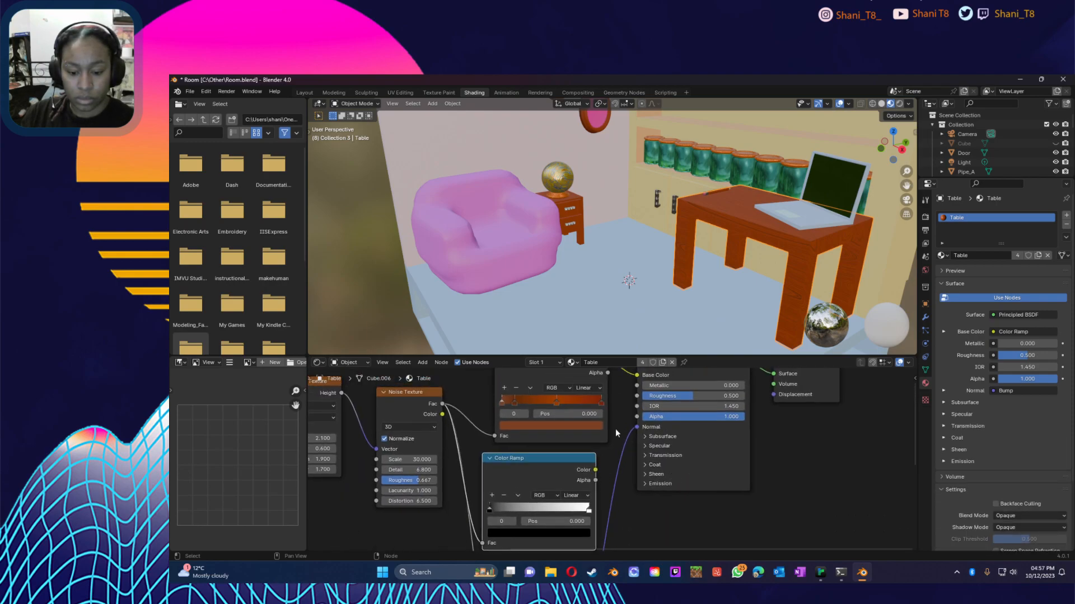
left_click_drag(595, 470, 637, 396)
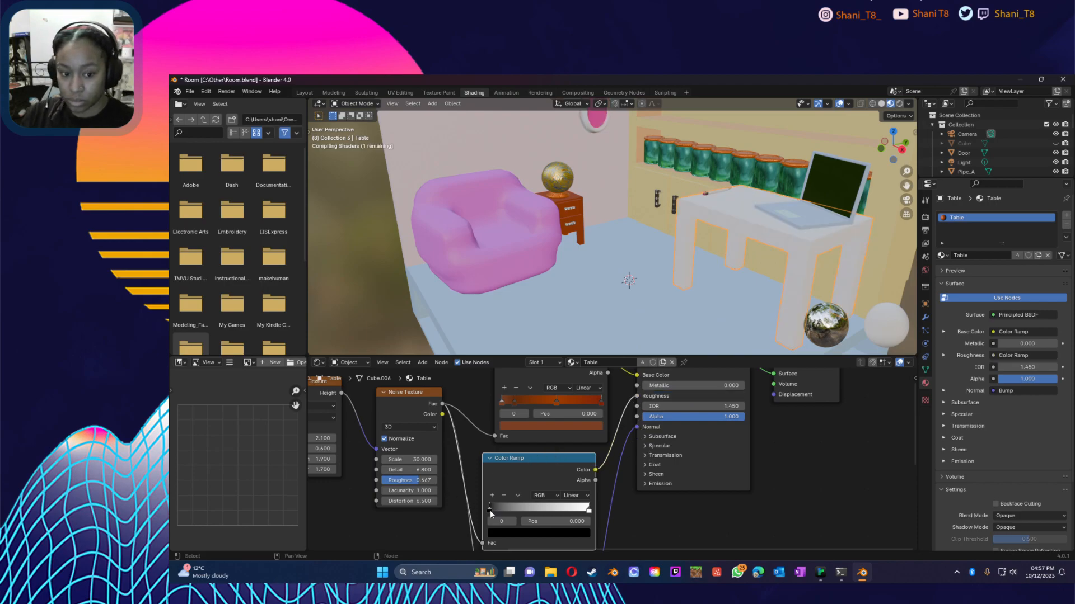
Step: Move the lower Color Ramp's black stop to position 0.518 and view the desk in rendered shading
left_click_drag(516, 509, 523, 507)
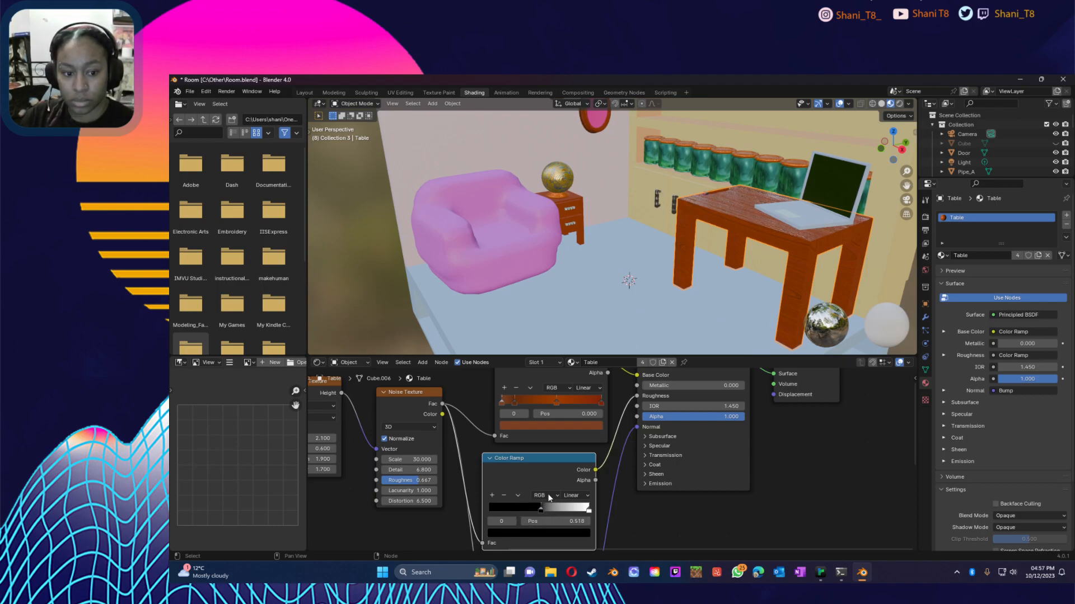
mouse_move(731, 259)
middle_mouse_down()
mouse_move(711, 247)
mouse_move(692, 258)
mouse_move(706, 246)
mouse_move(723, 258)
middle_mouse_up()
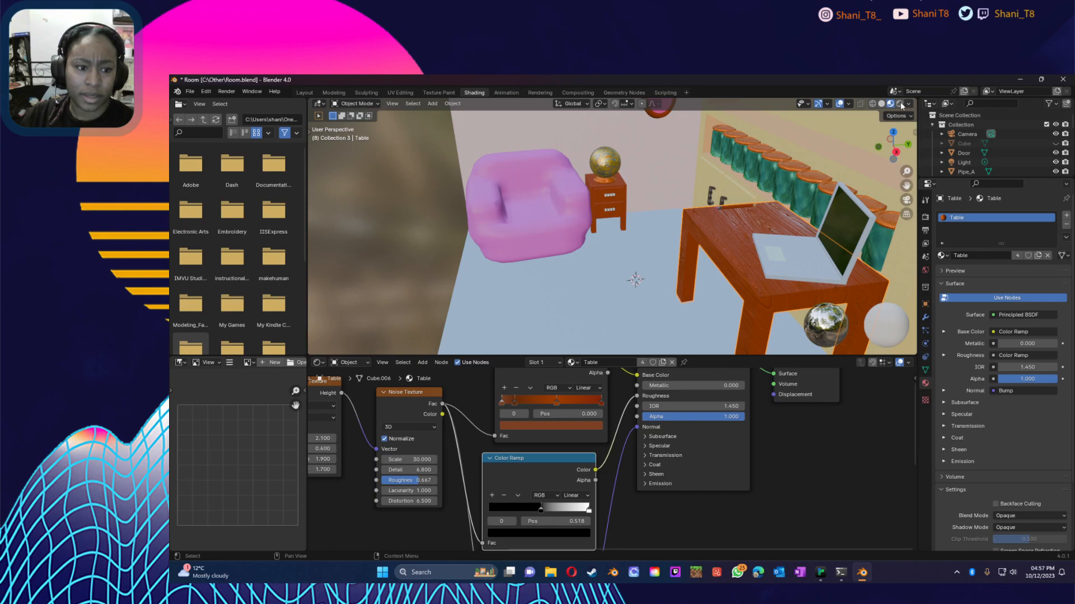
left_click(899, 103)
mouse_move(761, 190)
middle_mouse_down()
mouse_move(689, 240)
mouse_move(650, 222)
mouse_move(542, 239)
mouse_move(442, 175)
mouse_move(706, 227)
mouse_move(696, 228)
mouse_move(742, 227)
mouse_move(764, 244)
mouse_move(778, 224)
mouse_move(738, 214)
mouse_move(655, 233)
mouse_move(818, 204)
middle_mouse_up()
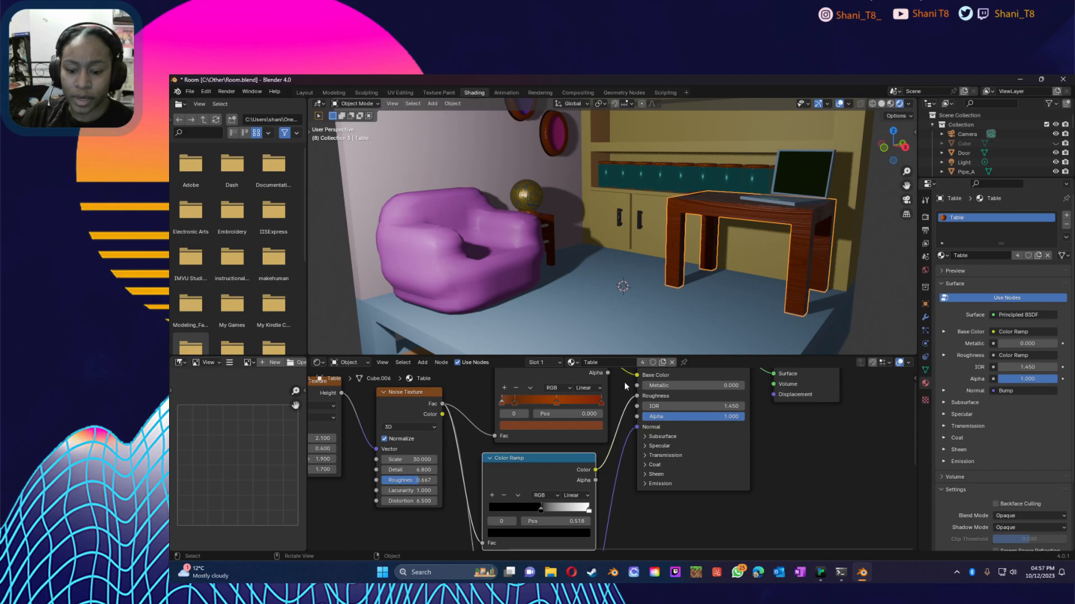
Step: Set the Noise Texture's scale to 5 in the desk's Table material
left_click_drag(408, 459, 373, 460)
left_click(425, 458)
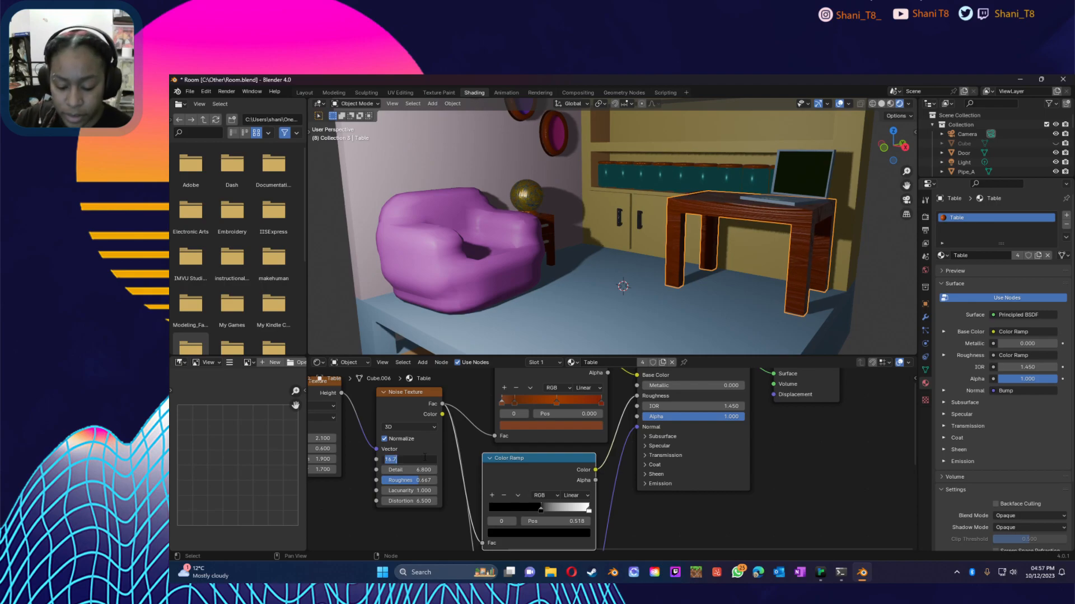
type("5")
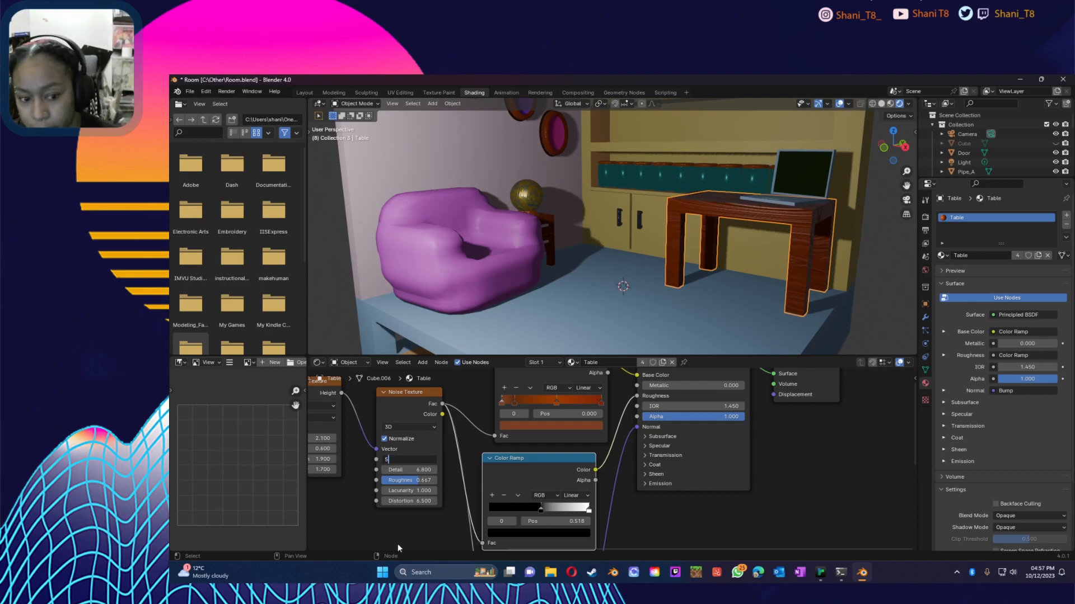
key("Return")
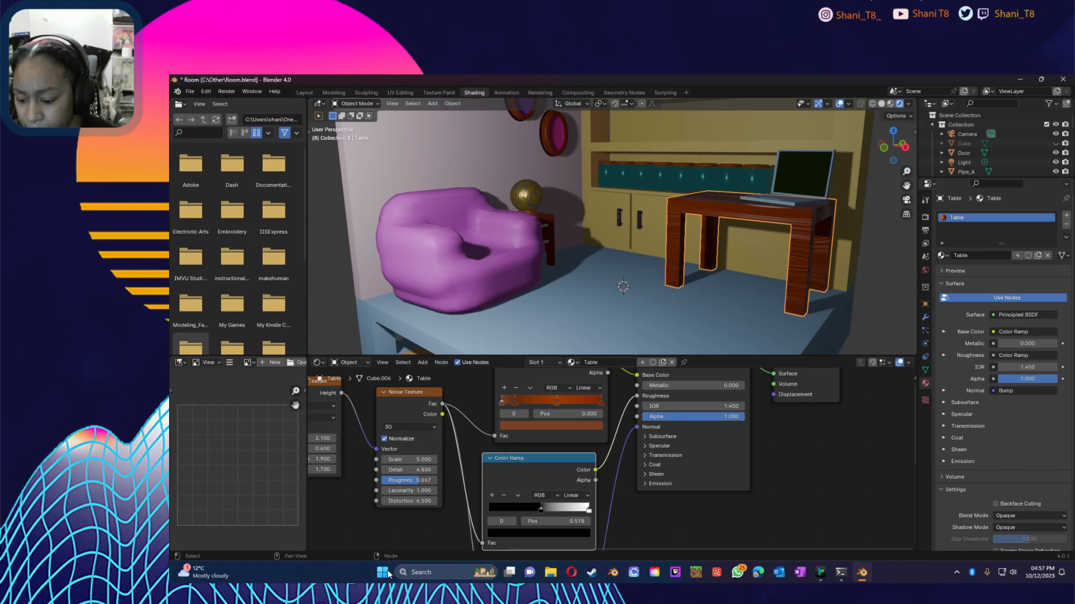
Step: Raise the Musgrave Texture's scale to 12.100 in the desk's Table material
middle_click_drag(383, 520, 521, 518)
scroll(484, 471, "down", 1)
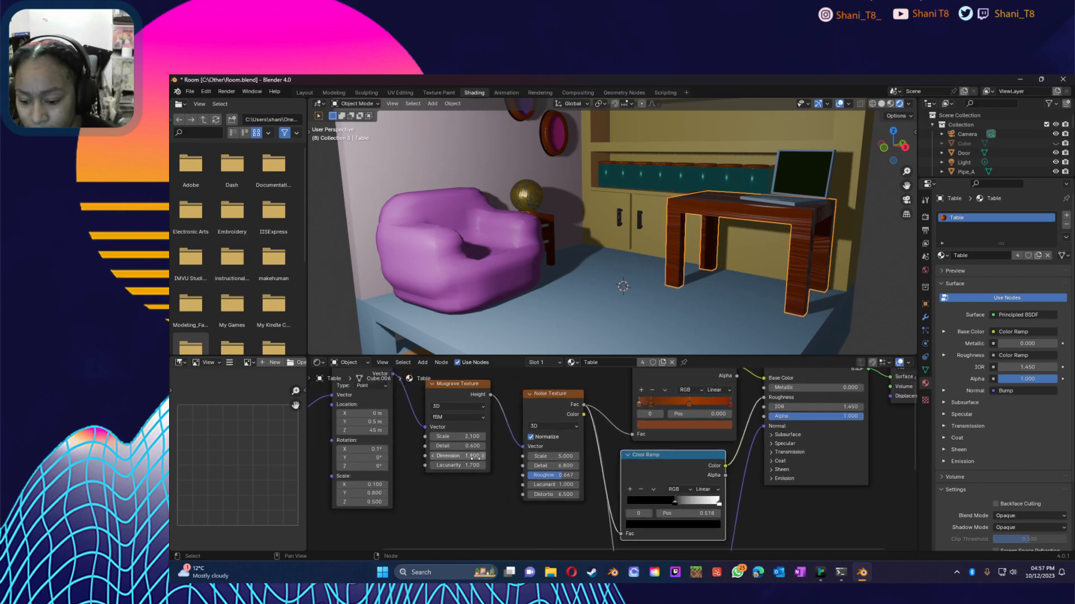
left_click(456, 437)
left_click_drag(460, 437, 562, 437)
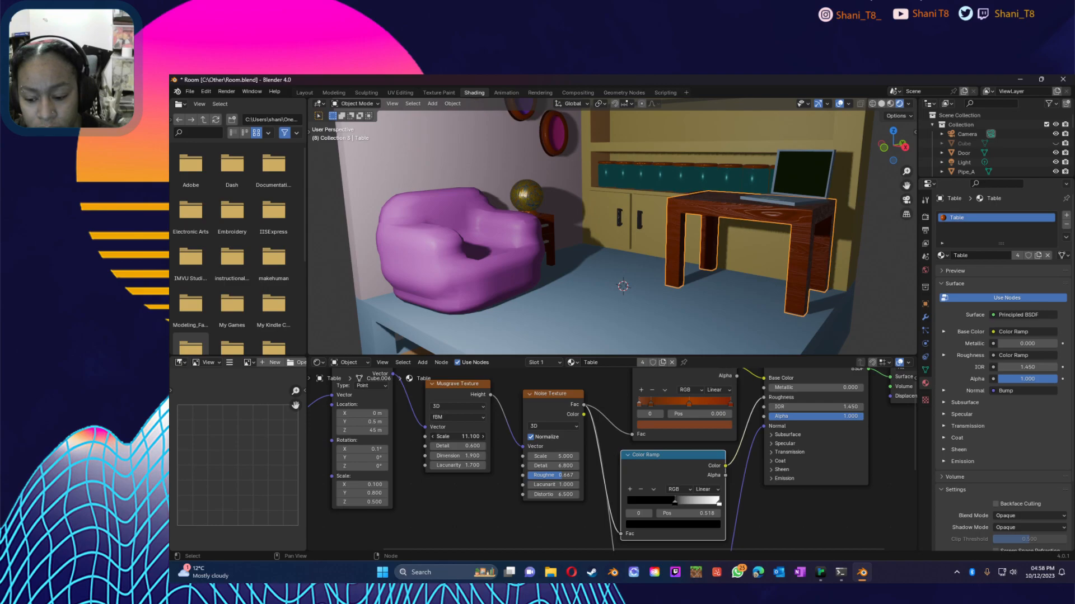
left_click(483, 436)
left_click(483, 436)
left_click(483, 436)
left_click(483, 436)
left_click(483, 436)
left_click(483, 436)
left_click(483, 436)
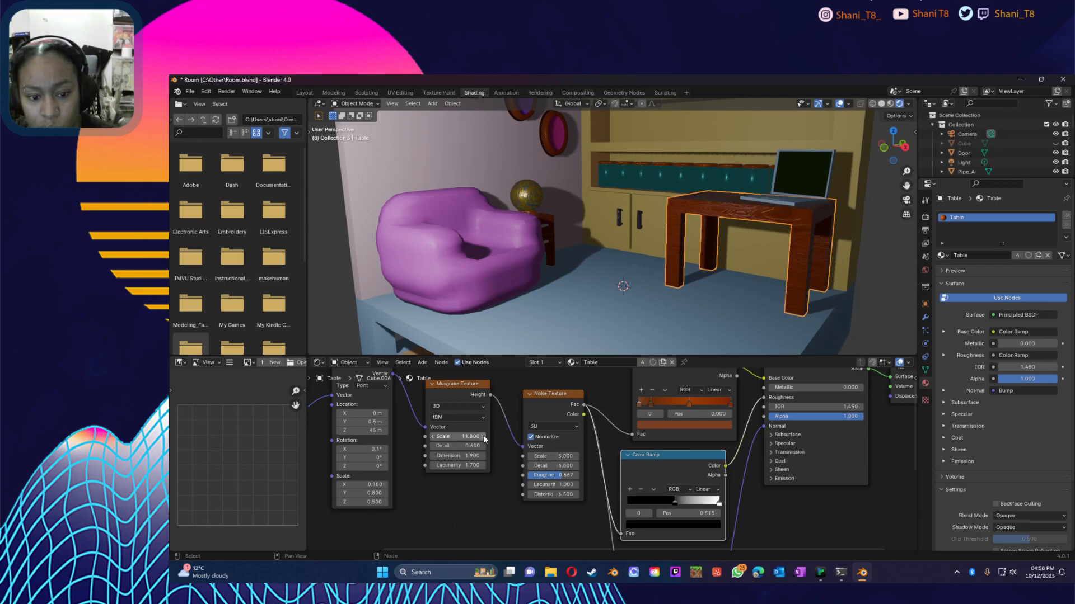
left_click(483, 436)
left_click(483, 436)
left_click(483, 436)
Step: Set the Noise Texture's scale to about 11.900 and check the wood pattern on the desk
middle_click_drag(655, 294, 674, 307)
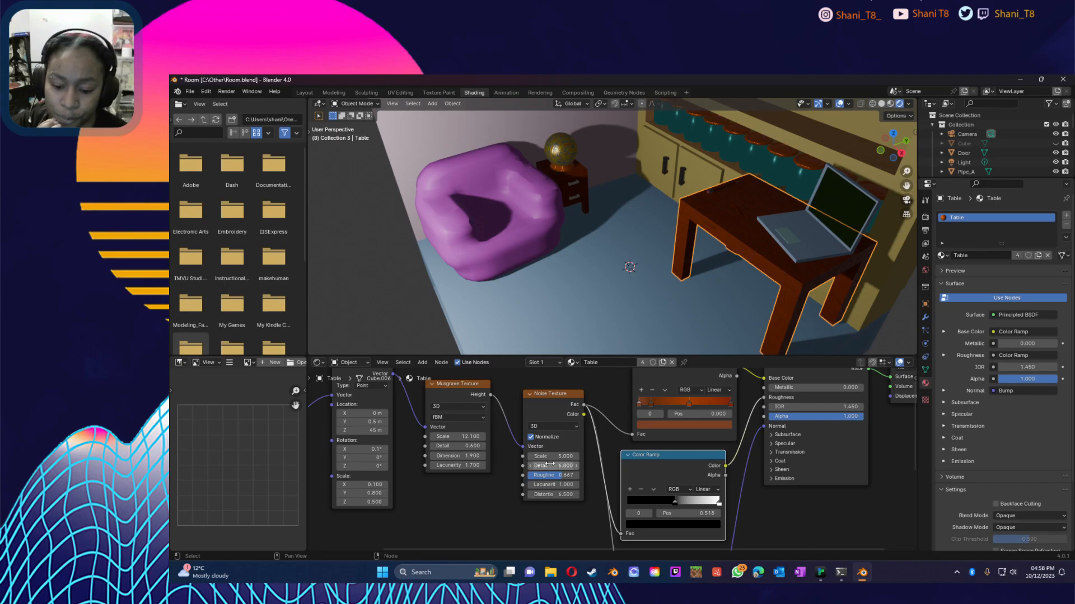
mouse_move(543, 457)
left_mouse_down()
mouse_move(533, 457)
mouse_move(555, 456)
left_mouse_up()
middle_click_drag(733, 297, 757, 255)
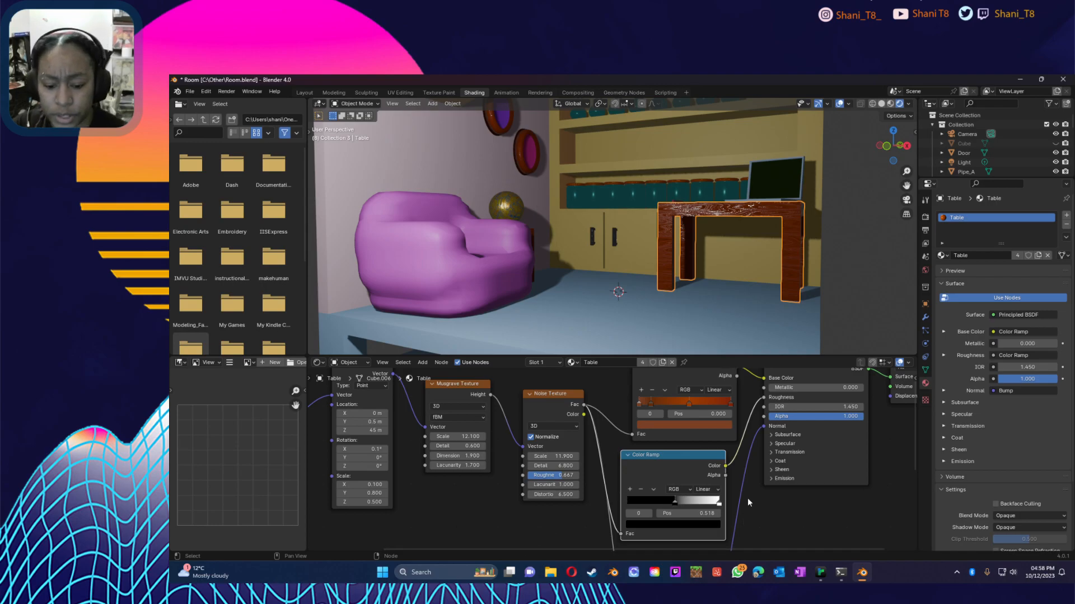
Step: Lower the Bump node's strength to soften the relief on the desk's wood
scroll(750, 493, "down", 4)
middle_click_drag(753, 479, 771, 357)
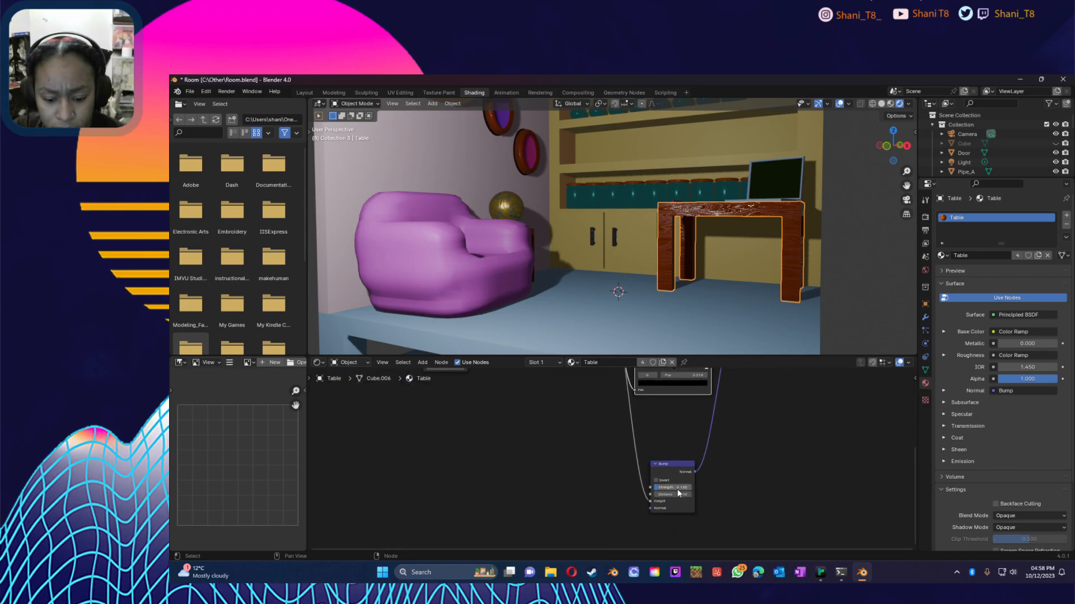
left_click_drag(676, 488, 674, 488)
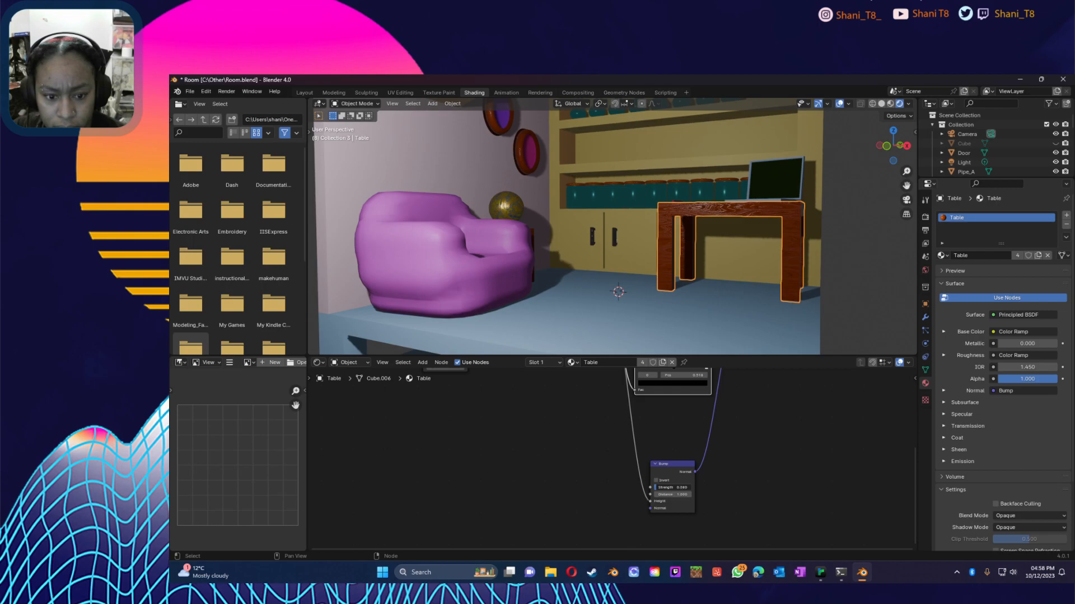
left_click_drag(665, 488, 661, 488)
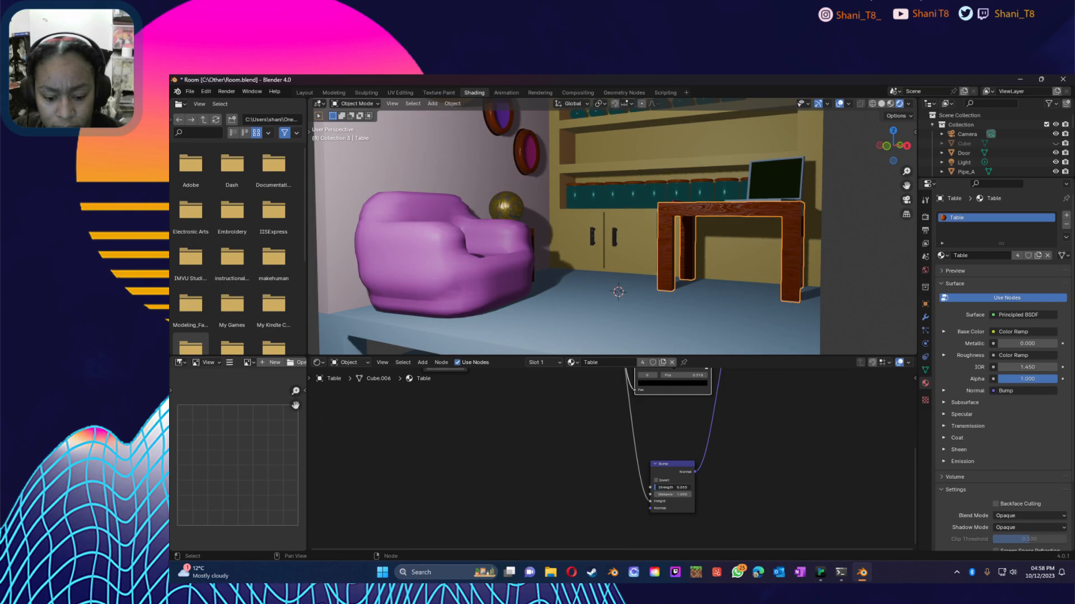
Step: Switch the viewport to Material Preview shading and inspect the desktop's wood grain up close
middle_click_drag(737, 291, 700, 328)
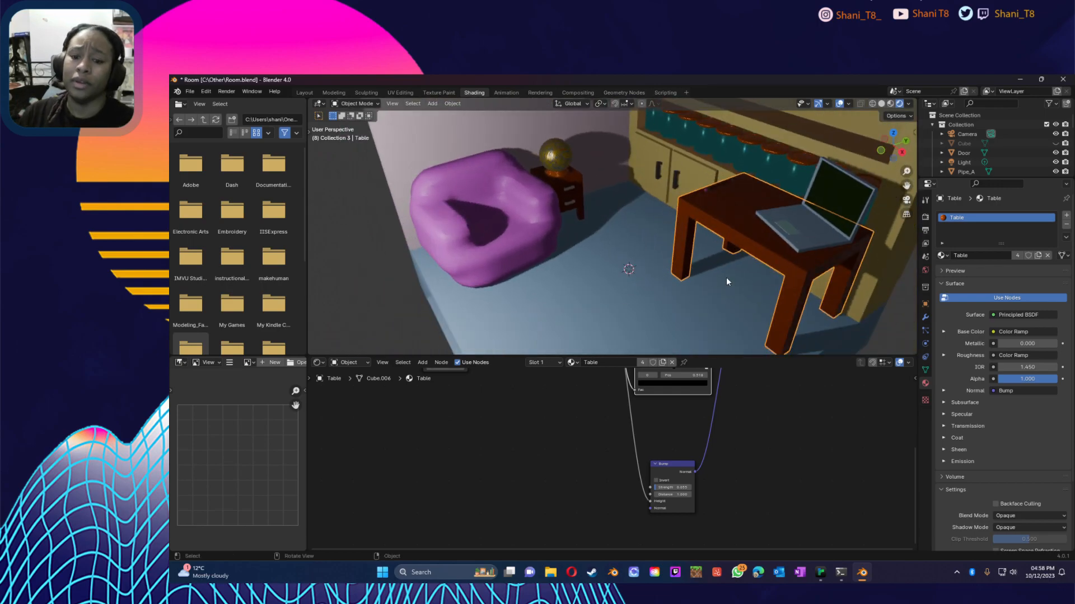
scroll(749, 152, "up", 4)
middle_click_drag(754, 172, 731, 157)
left_click(890, 104)
mouse_move(839, 222)
middle_mouse_down()
mouse_move(862, 242)
mouse_move(841, 219)
mouse_move(859, 214)
middle_mouse_up()
middle_click_drag(884, 174, 750, 215, "shift")
Step: Replace the Table material in the pencil's fourth material slot with Side_Table
left_click(763, 225)
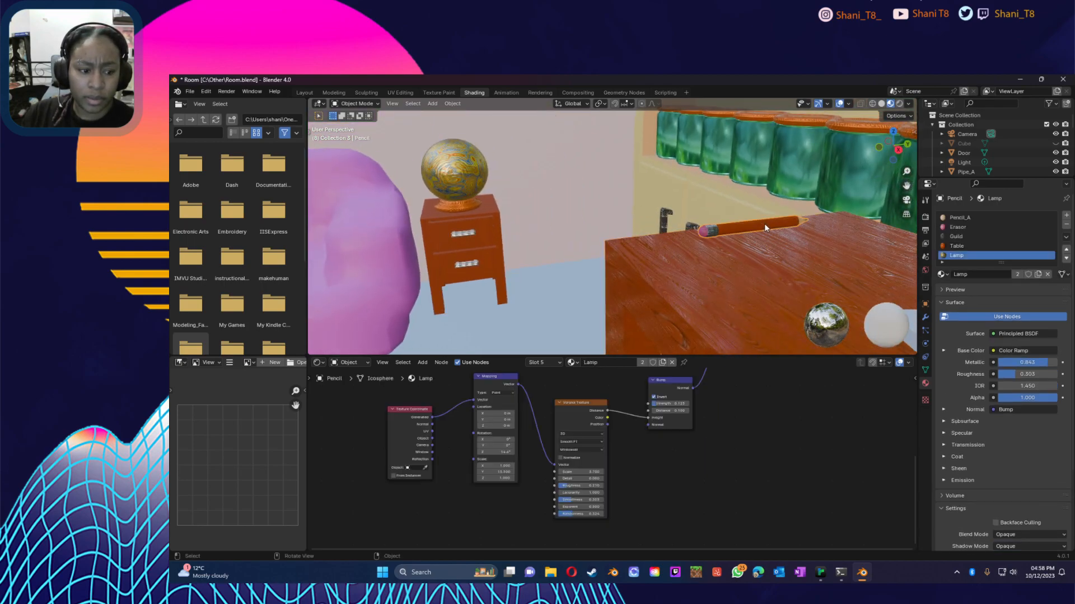
left_click(954, 246)
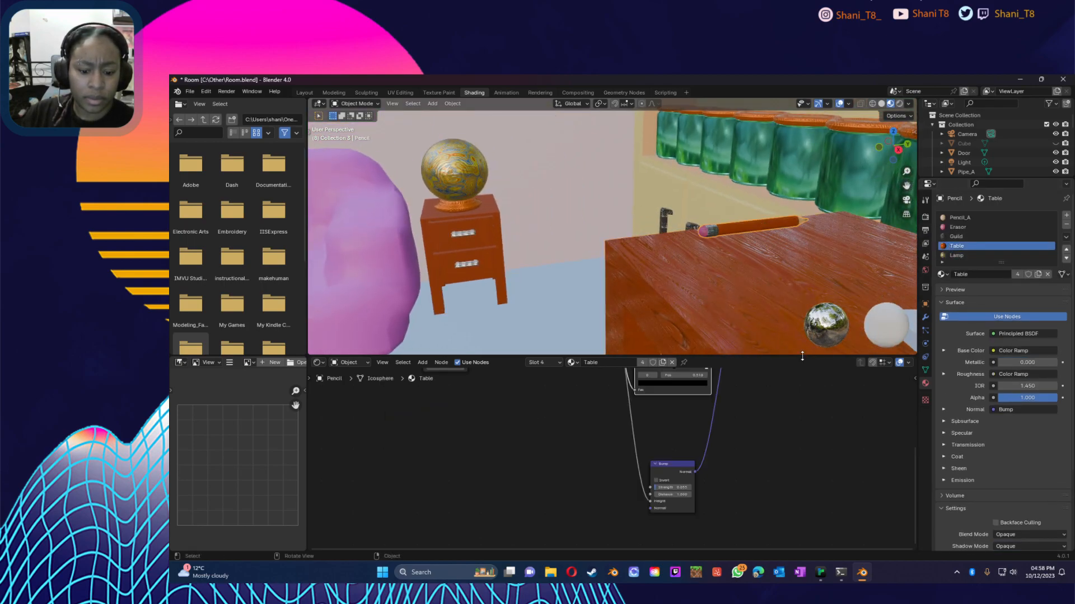
scroll(755, 393, "down", 3)
scroll(781, 285, "up", 2)
mouse_move(800, 277)
middle_mouse_down()
mouse_move(788, 278)
mouse_move(850, 265)
mouse_move(842, 291)
mouse_move(848, 211)
mouse_move(847, 235)
middle_mouse_up()
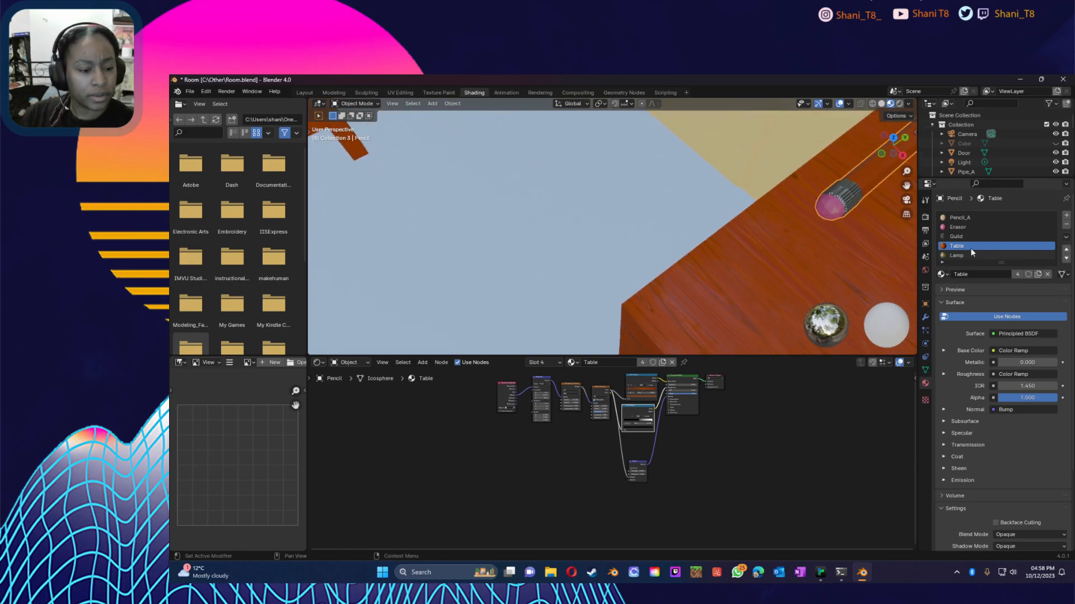
left_click(942, 275)
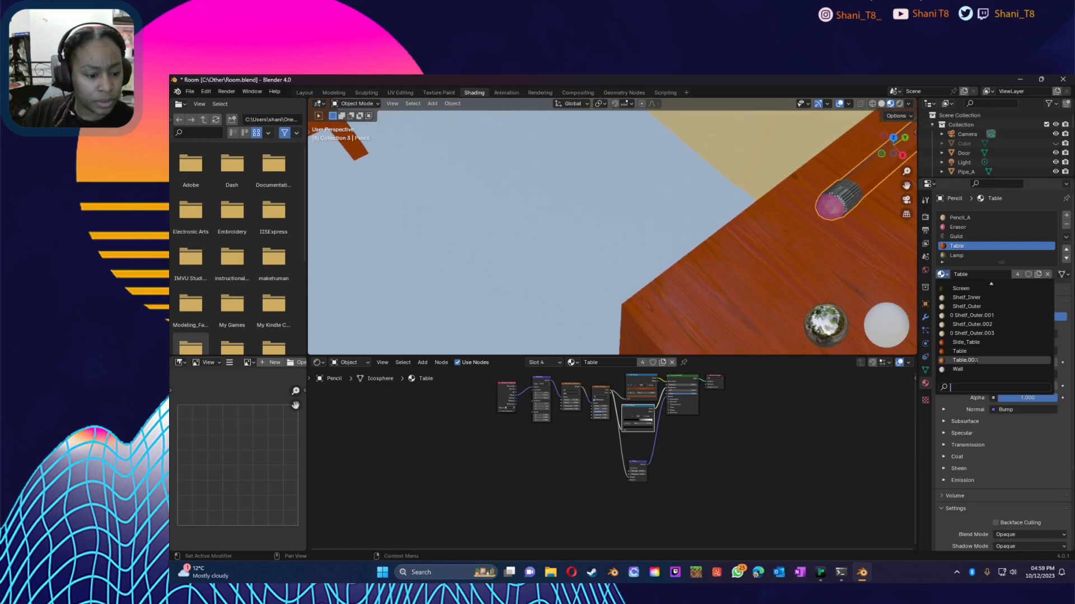
left_click(966, 342)
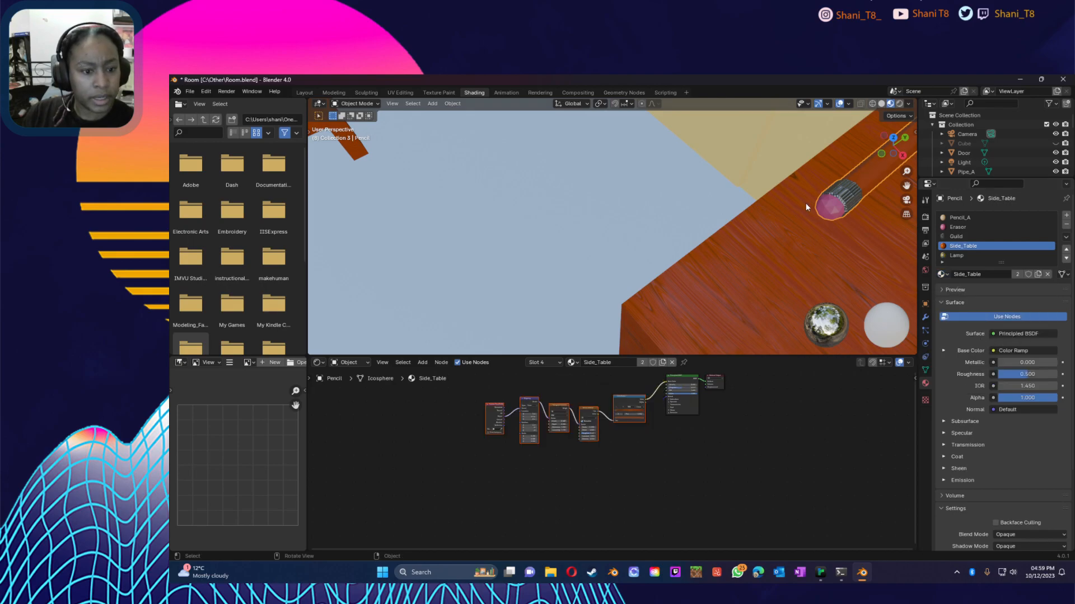
Step: Copy the roughness Color Ramp and Bump nodes from the desk's Table material
scroll(805, 204, "down", 5)
mouse_move(702, 217)
middle_mouse_down()
mouse_move(710, 192)
mouse_move(736, 181)
middle_mouse_up()
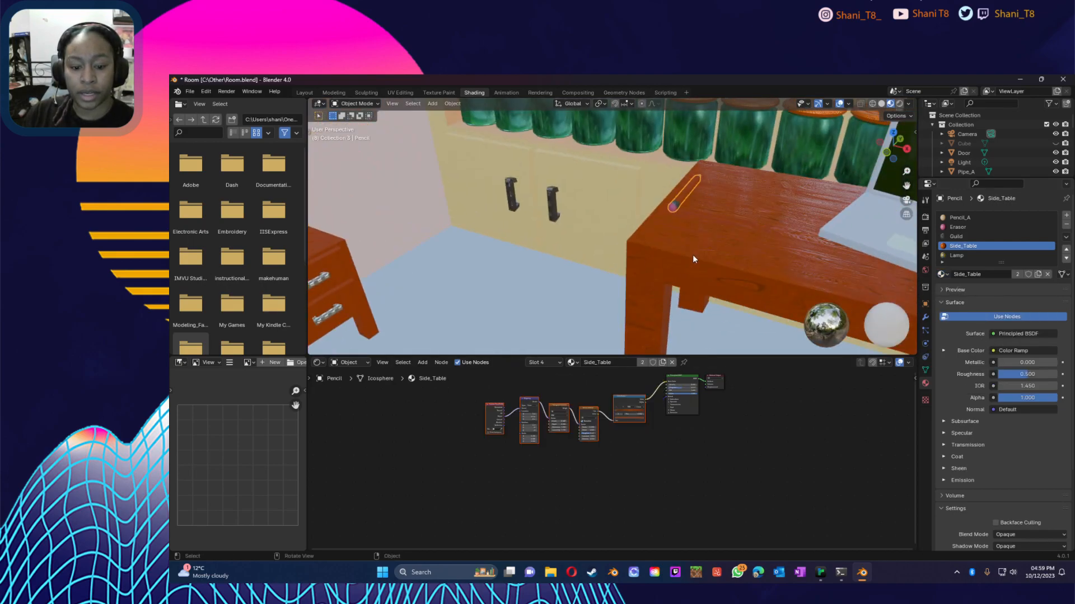
left_click(698, 232)
left_click_drag(670, 508, 613, 403)
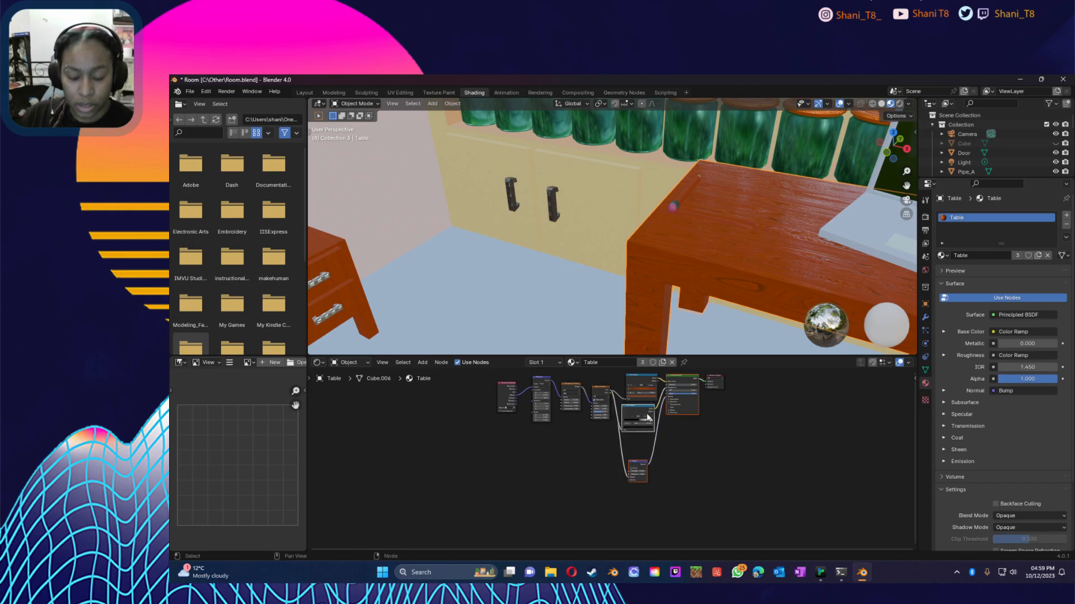
left_click(653, 512)
left_click_drag(610, 402, 621, 411)
left_click_drag(670, 504, 614, 402)
left_click_drag(591, 501, 661, 407)
left_click(661, 507)
left_click_drag(616, 510, 660, 395)
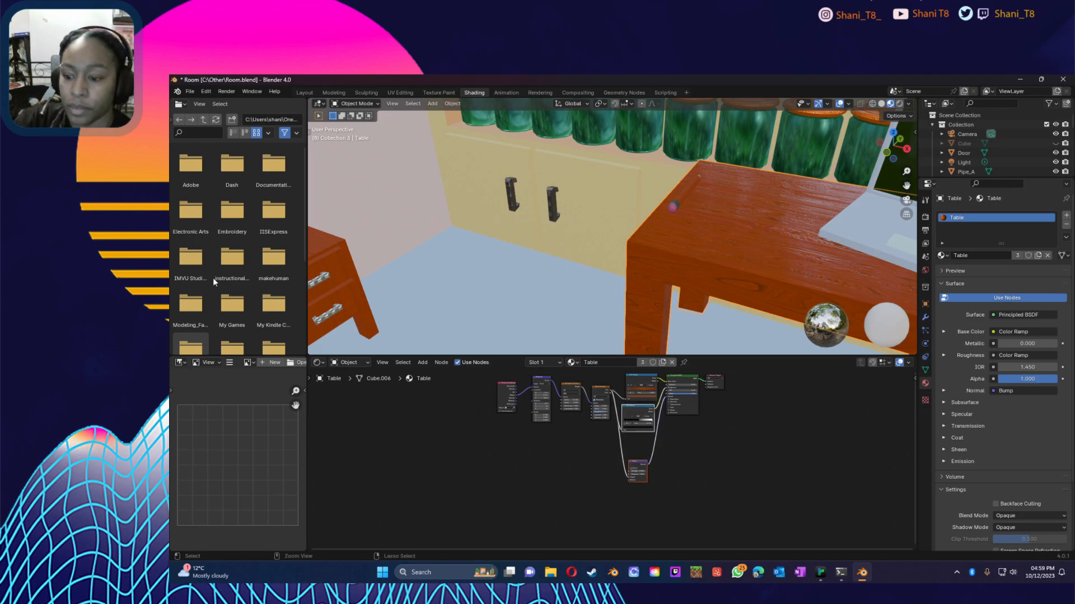
Step: Paste the copied Color Ramp and Bump nodes into the side table's Side_Table material and place them below the existing nodes
left_click(318, 249)
left_click(650, 452)
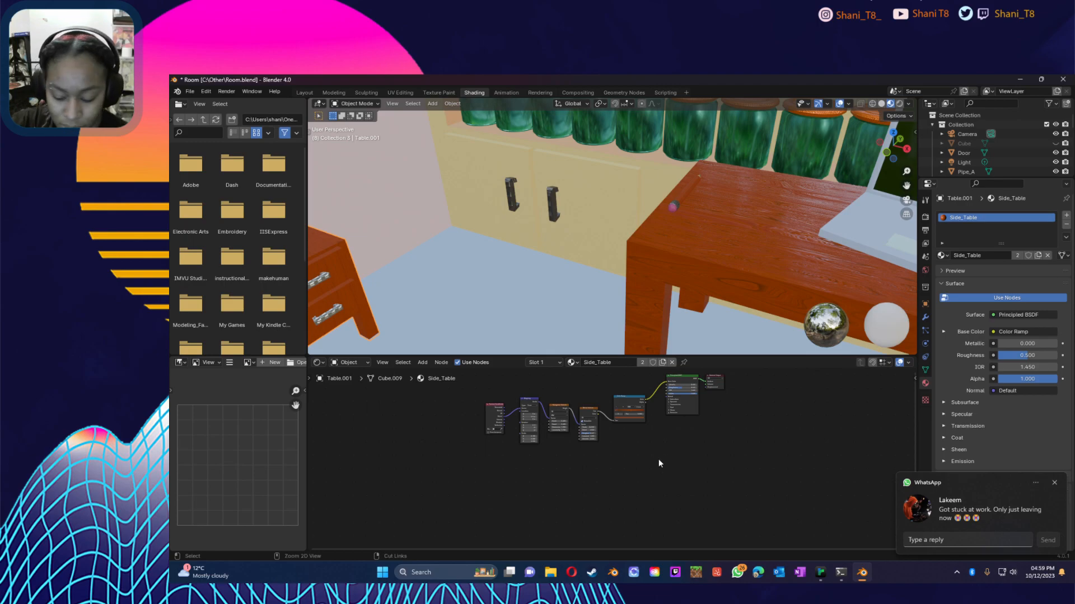
key("ctrl+v")
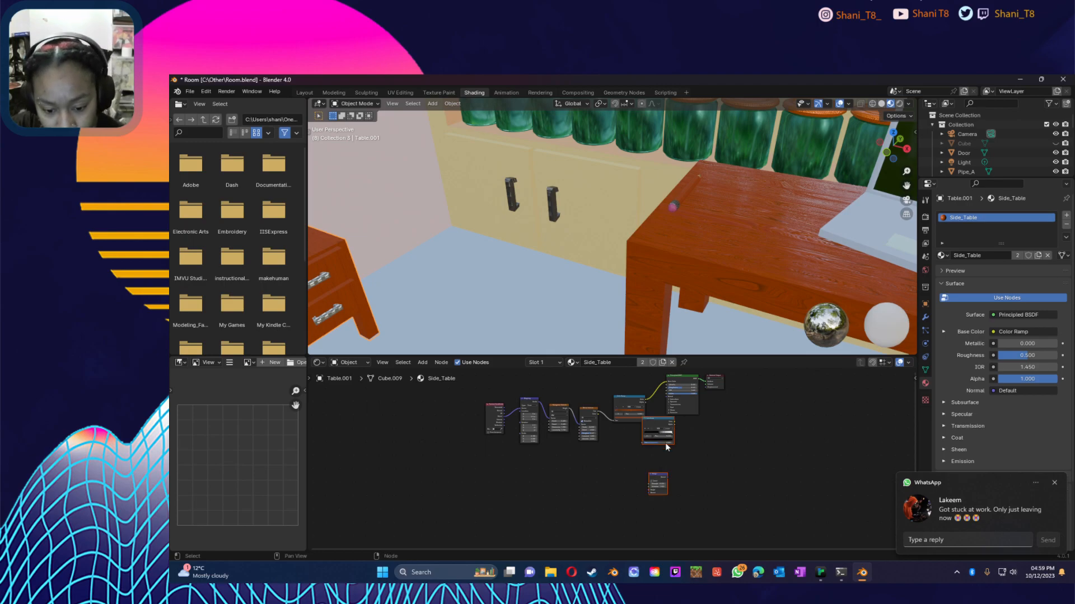
left_click_drag(659, 438, 643, 459)
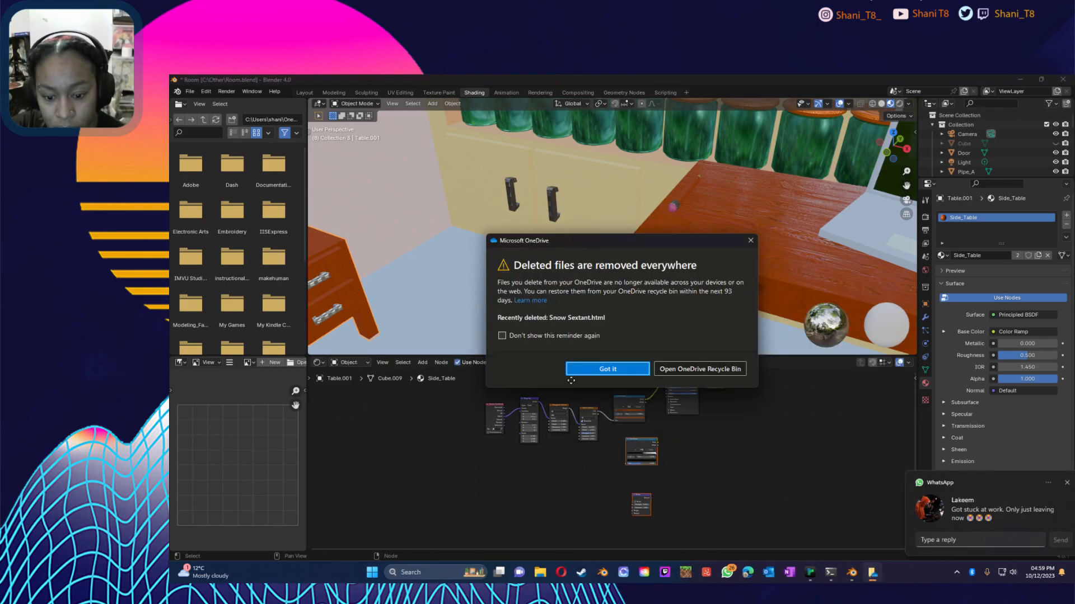
Step: Dismiss the OneDrive deleted-files reminder and reselect the side table
left_click(522, 338)
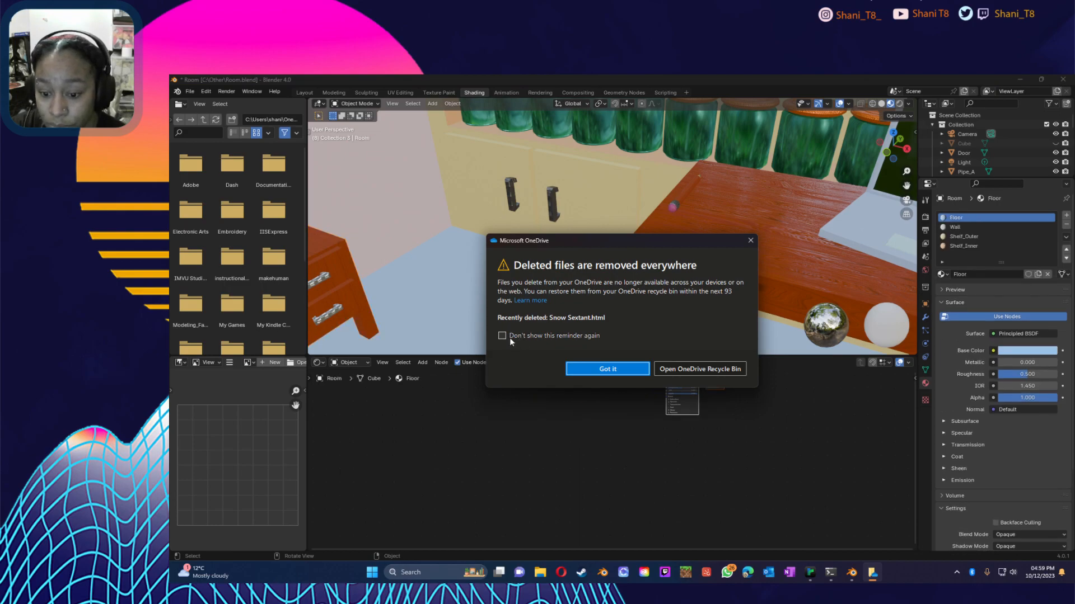
left_click(588, 371)
left_click(343, 257)
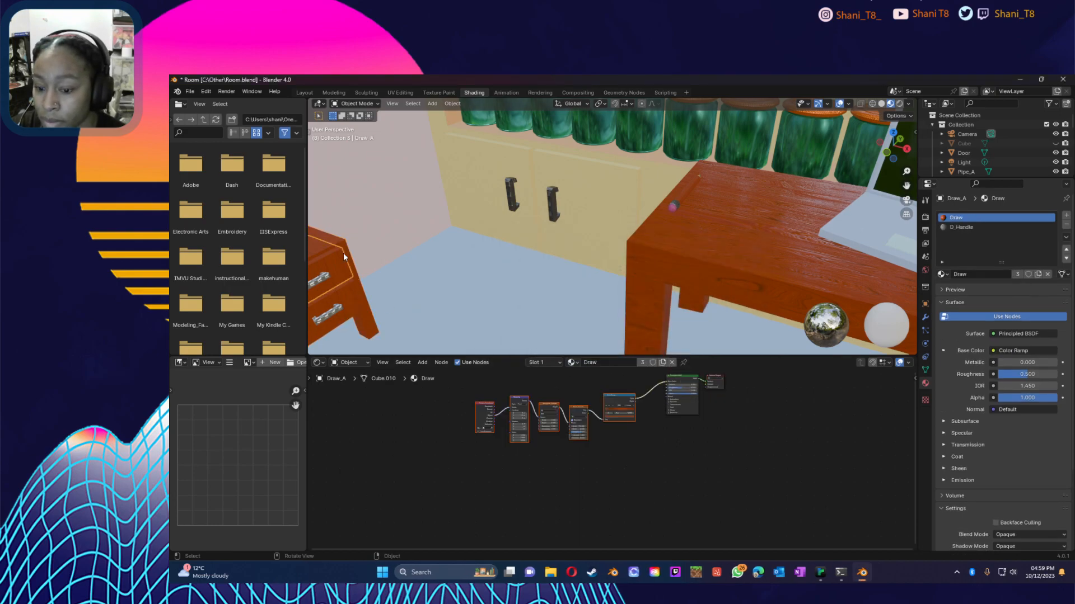
left_click(341, 241)
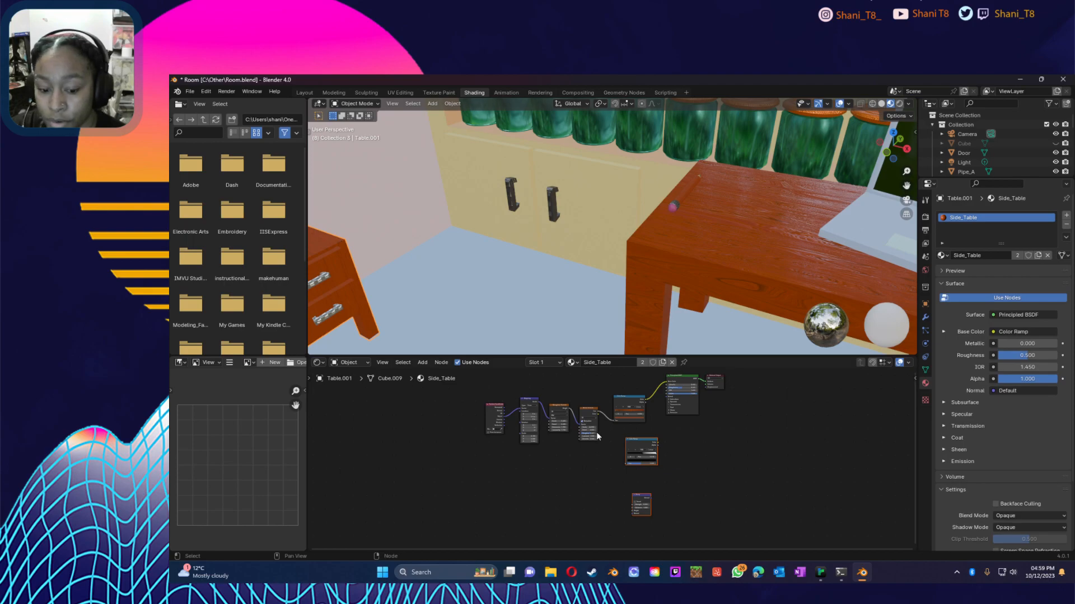
Step: Move the Bump node closer to the pasted Color Ramp and the Principled BSDF down beside them in Side_Table
scroll(679, 488, "up", 1)
left_click(667, 504)
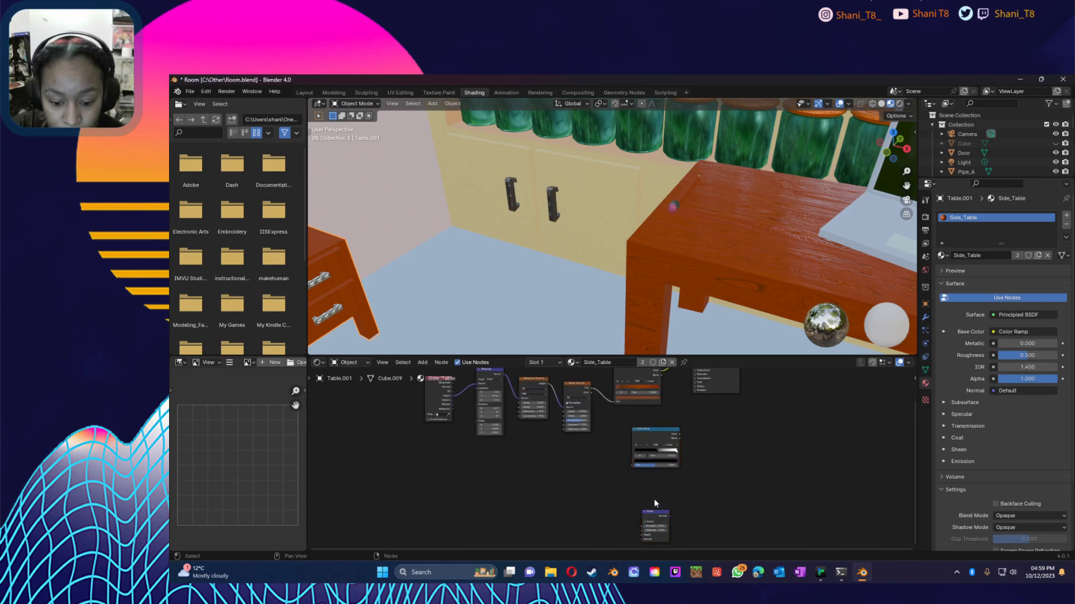
left_click_drag(655, 518, 661, 489)
left_click(730, 399)
left_click(727, 390)
scroll(774, 419, "up", 2)
scroll(773, 431, "down", 3)
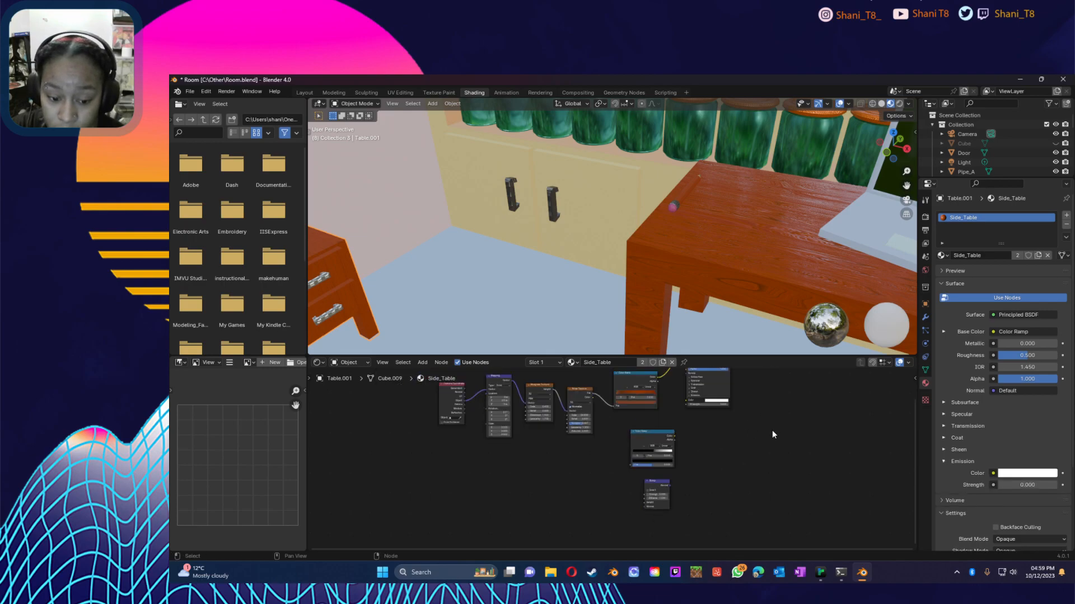
scroll(739, 411, "down", 1)
middle_click_drag(734, 404, 724, 439)
left_click_drag(689, 401, 689, 442)
left_click(689, 443)
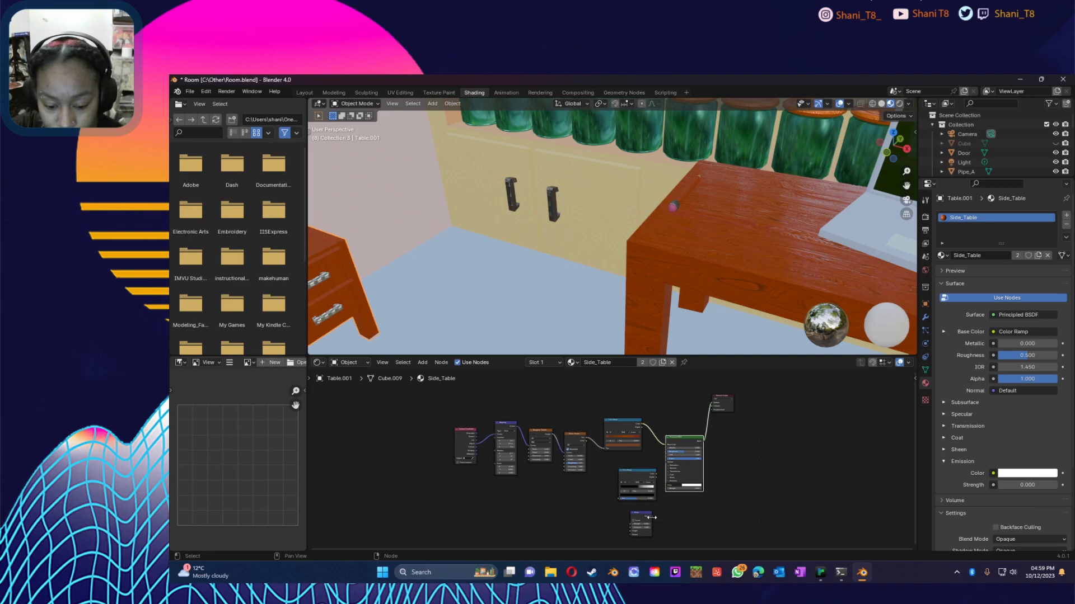
Step: Connect the Noise Texture to the Bump node's Height and the Bump output to the Principled BSDF's Normal in Side_Table
left_click_drag(652, 517, 666, 483)
left_click_drag(630, 535, 587, 440)
key("ctrl+z")
left_click_drag(630, 530, 586, 441)
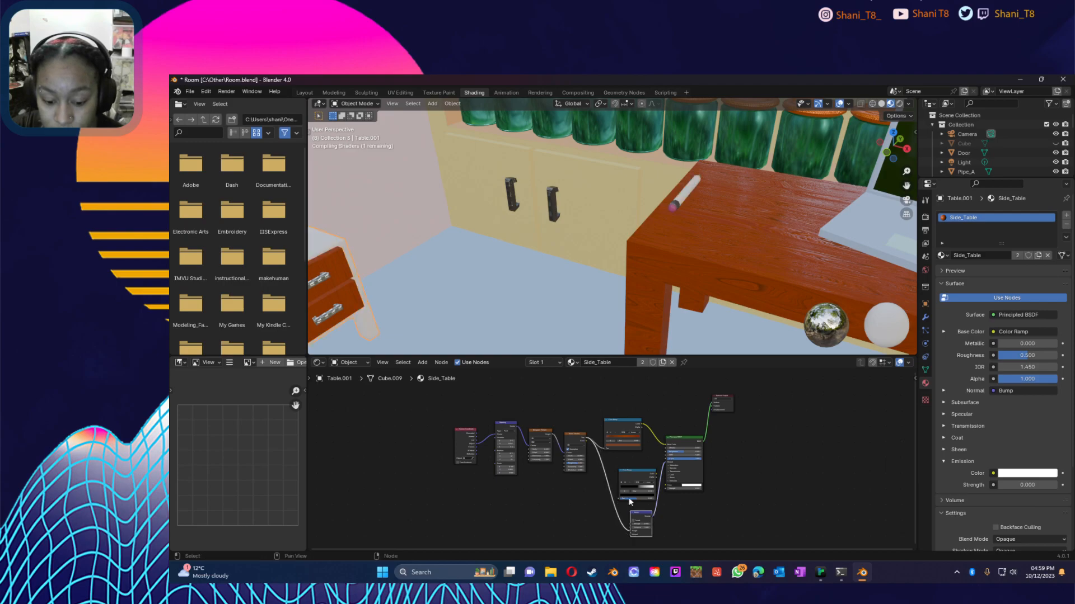
Step: Feed the Noise Texture into the black-and-white Color Ramp and connect the ramp's Color to the Principled BSDF's Roughness in Side_Table
left_click_drag(618, 501, 586, 441)
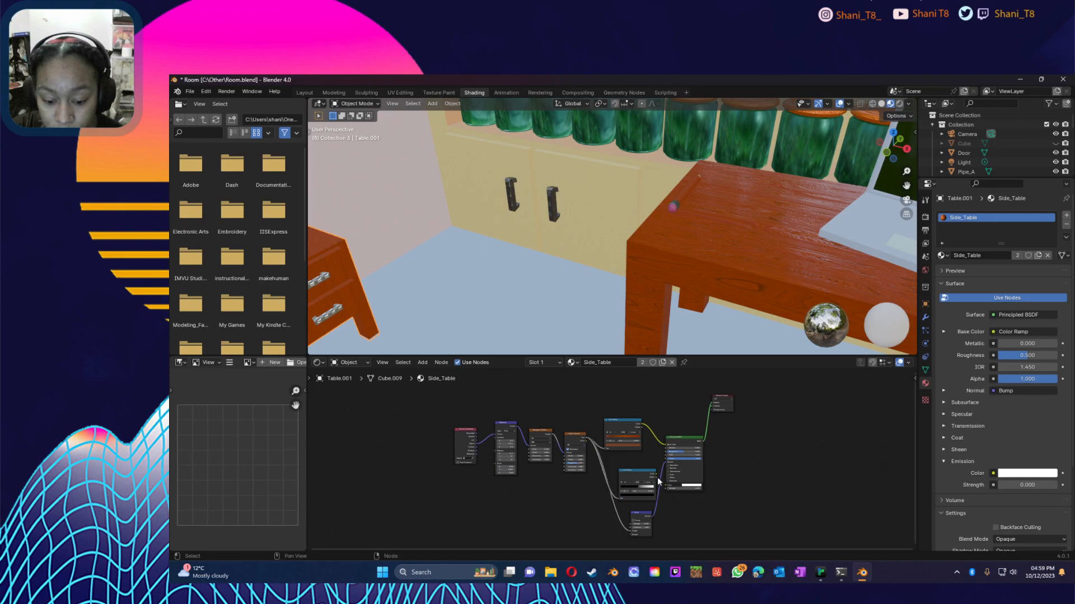
scroll(656, 474, "up", 4)
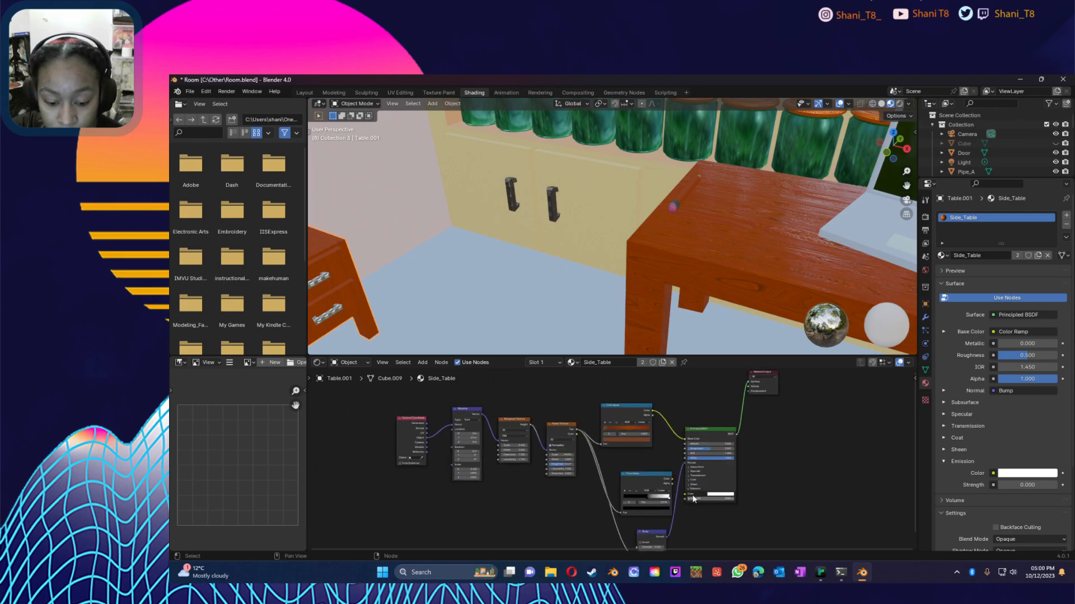
left_click_drag(700, 489, 719, 443)
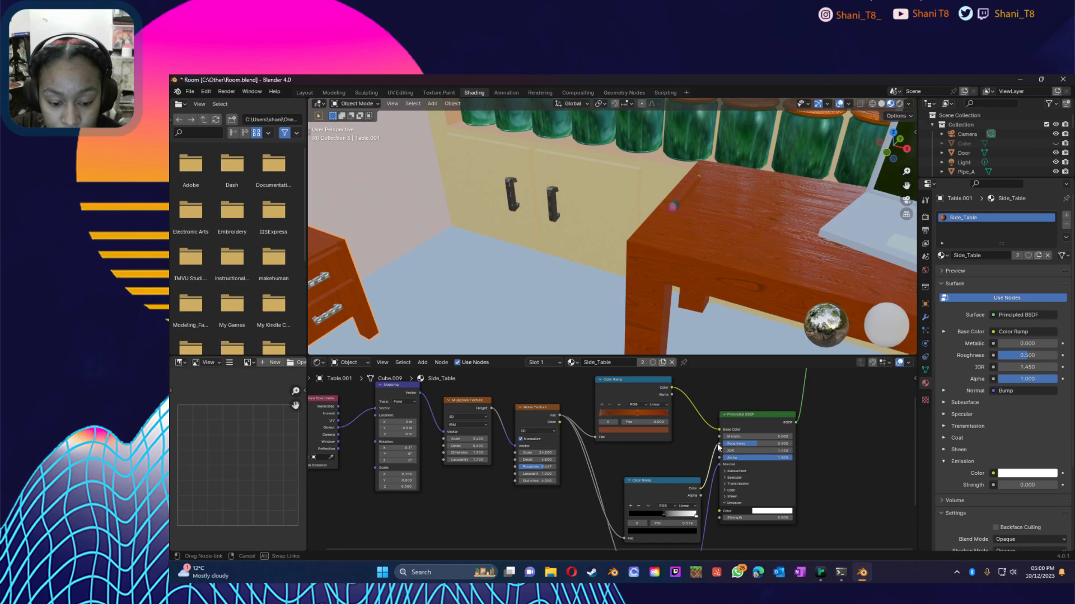
Step: Move the roughness ramp's black stop closer to white and set the Bump strength to about 0.07 in Side_Table
middle_click_drag(394, 243, 364, 239)
middle_click_drag(476, 250, 503, 251)
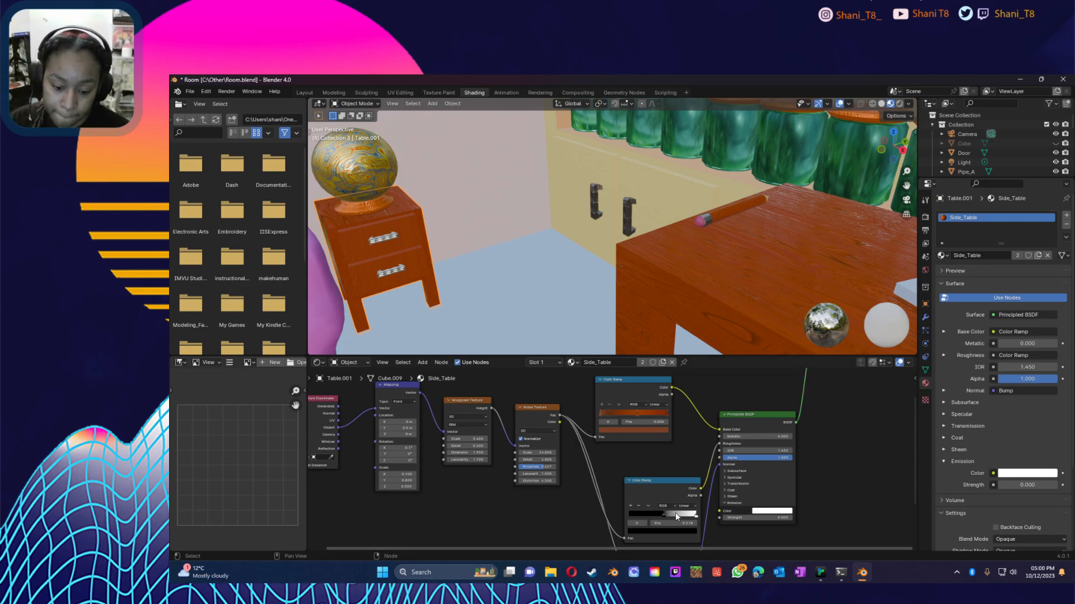
mouse_move(661, 516)
left_mouse_down()
mouse_move(689, 523)
mouse_move(676, 519)
left_mouse_up()
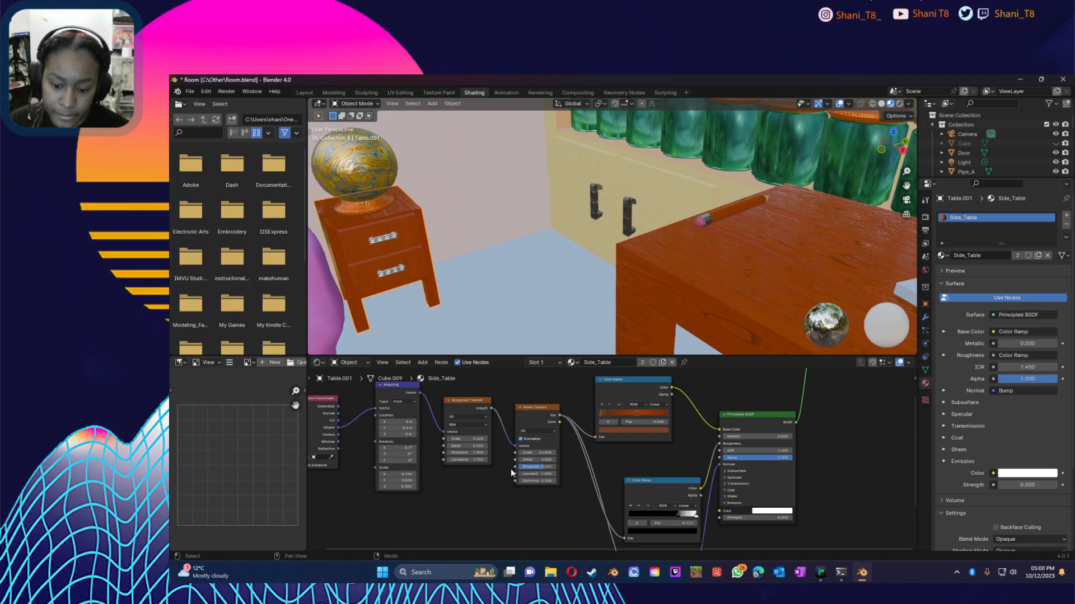
middle_click_drag(604, 502, 602, 412)
left_click_drag(672, 499, 669, 499)
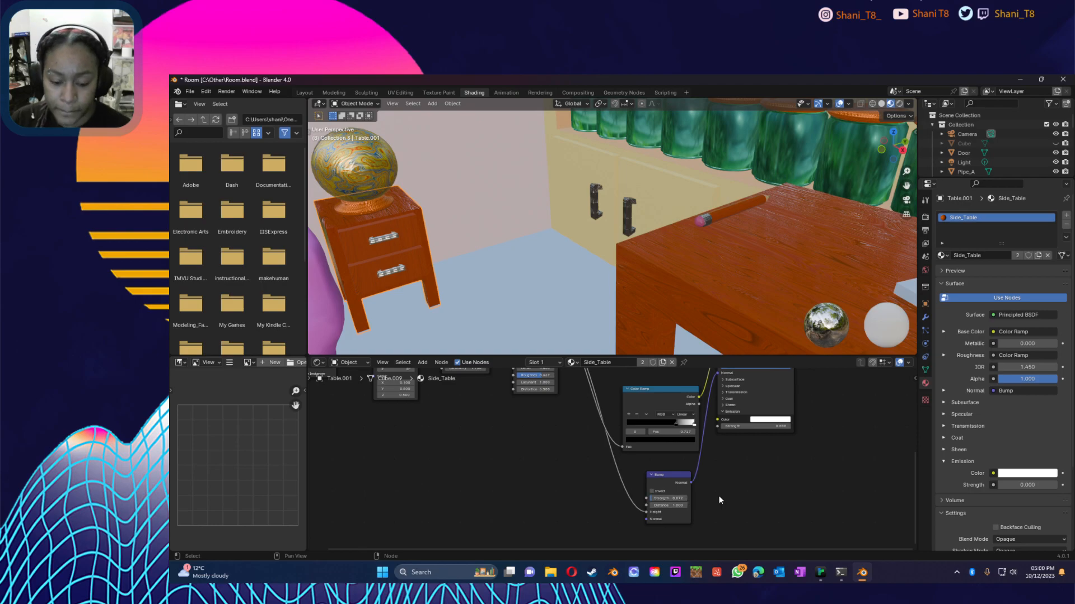
Step: Copy the roughness Color Ramp and Bump nodes from Side_Table into the upper drawer's Draw material
scroll(713, 500, "down", 3)
left_click_drag(605, 392, 679, 523)
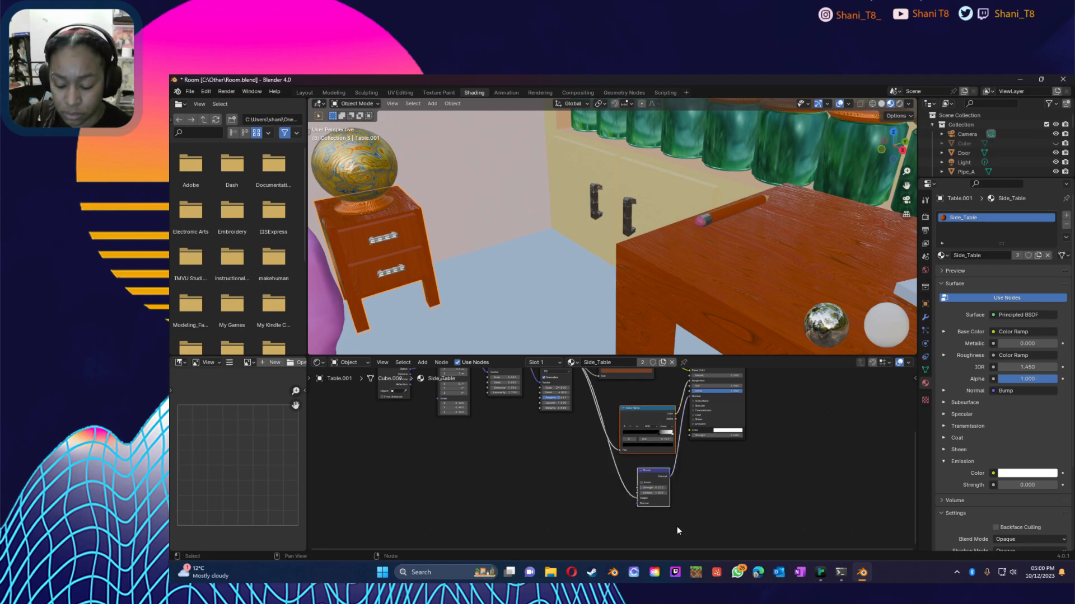
left_click(406, 228)
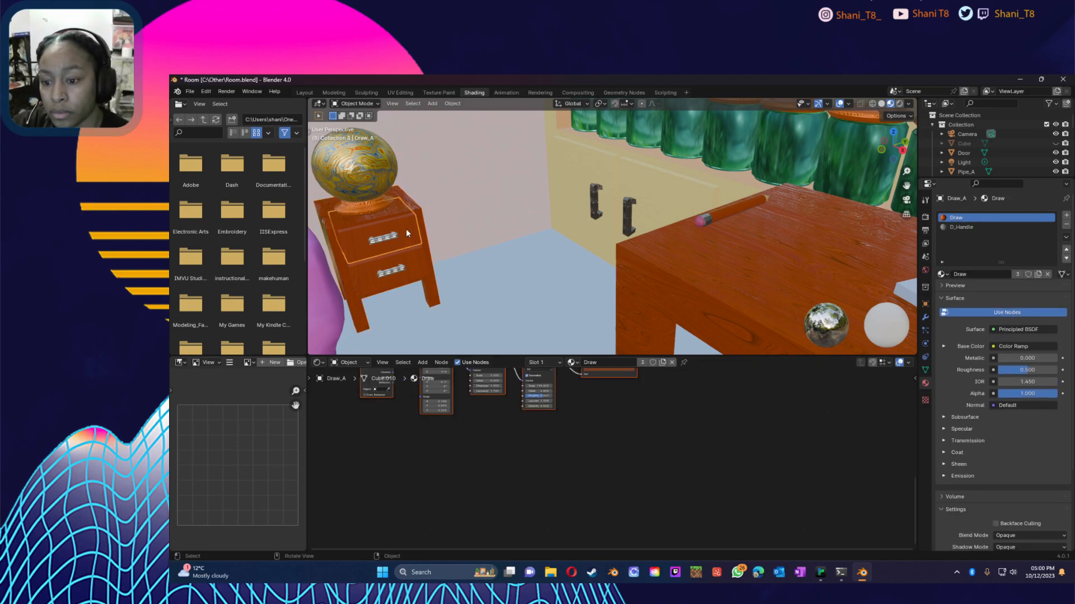
scroll(610, 466, "up", 2)
scroll(618, 464, "down", 10)
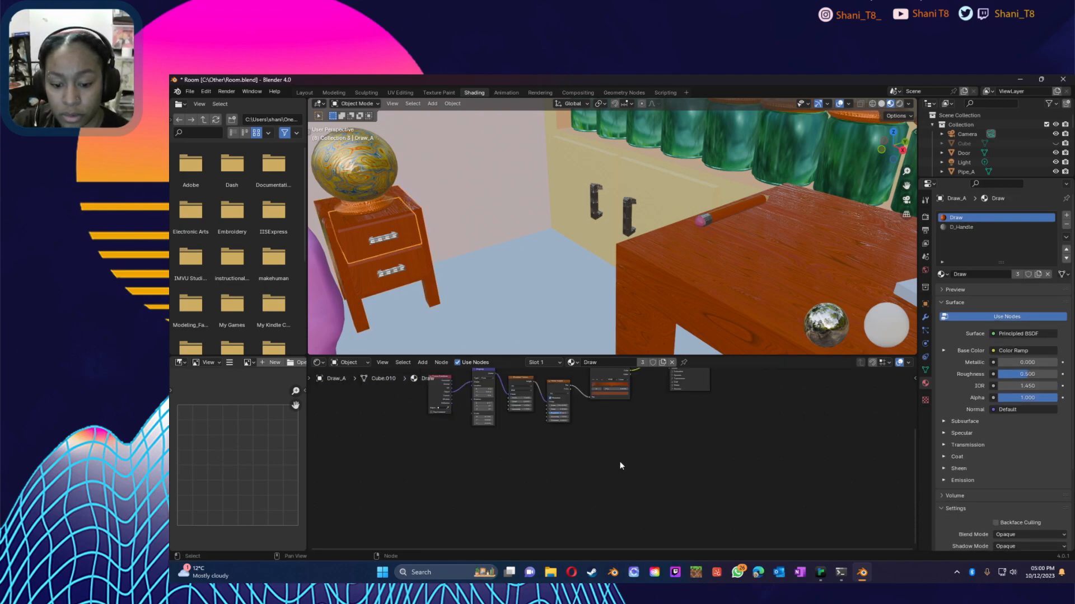
middle_click_drag(630, 447, 605, 445)
key("ctrl+v")
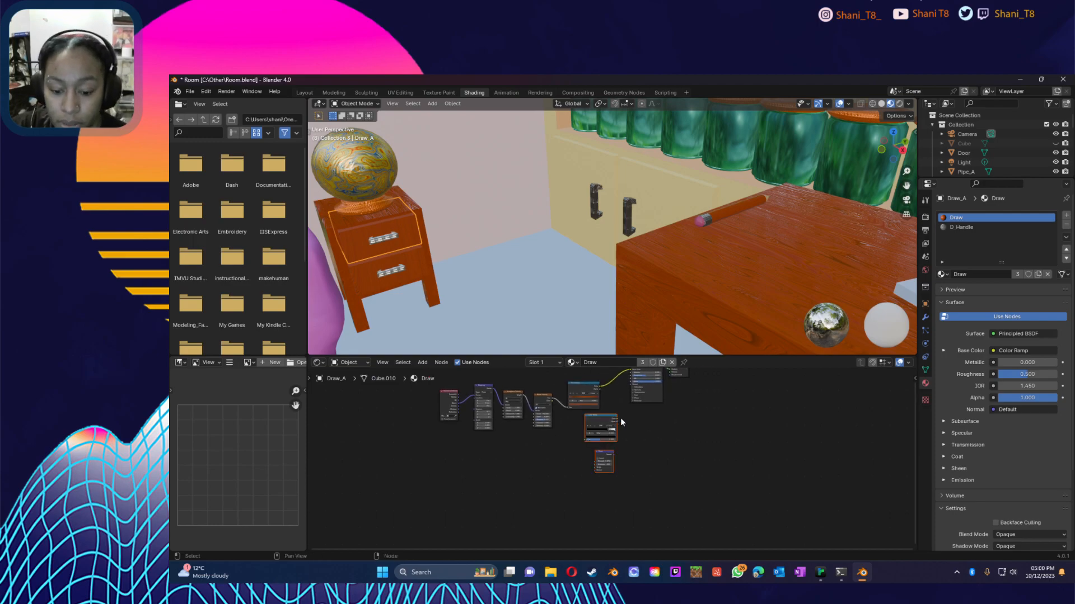
Step: Connect the Noise Texture to the pasted Bump node's Height and Color Ramp's Fac in Draw, and dismiss the chat notification
scroll(640, 443, "up", 3)
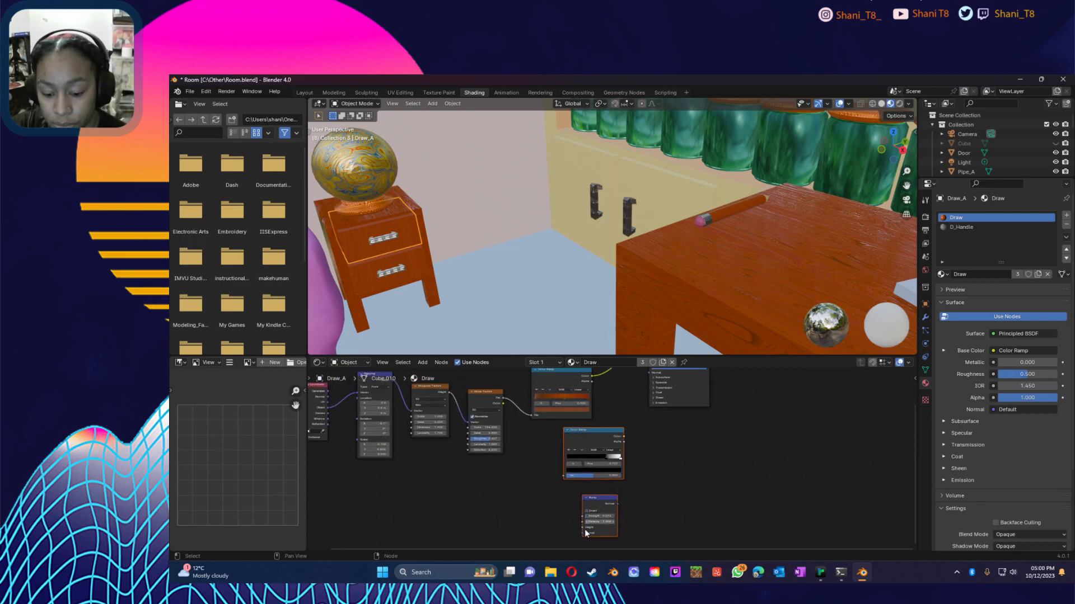
left_click_drag(581, 529, 503, 398)
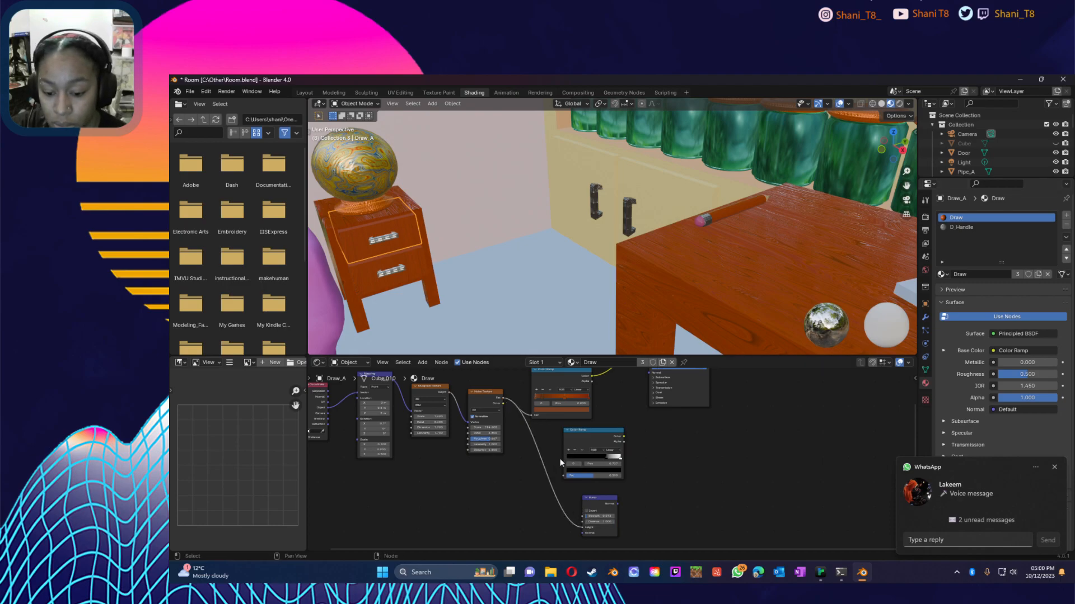
left_click_drag(565, 475, 504, 403)
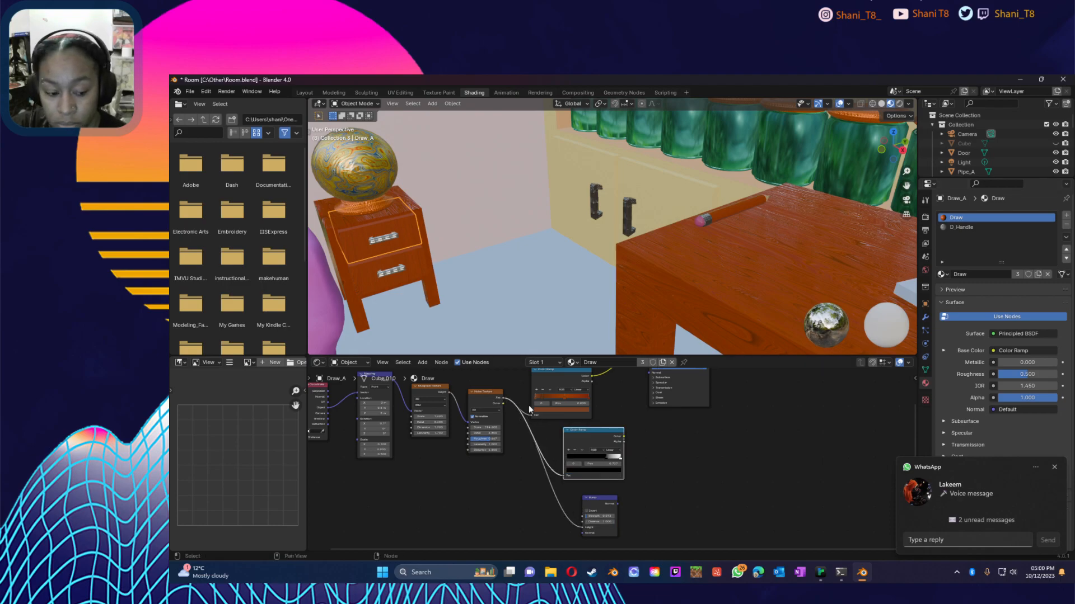
left_click(1055, 466)
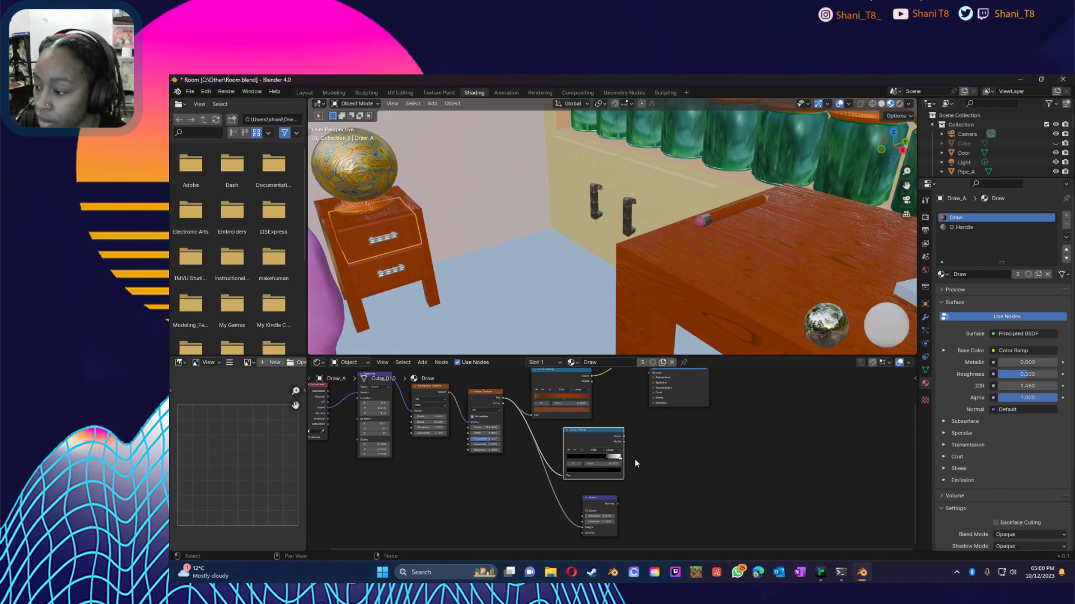
Step: Connect the pasted ramp's Color to the Principled BSDF's Roughness and the Bump output to its Normal in Draw
middle_click_drag(648, 484, 603, 538)
left_click_drag(578, 492, 604, 413)
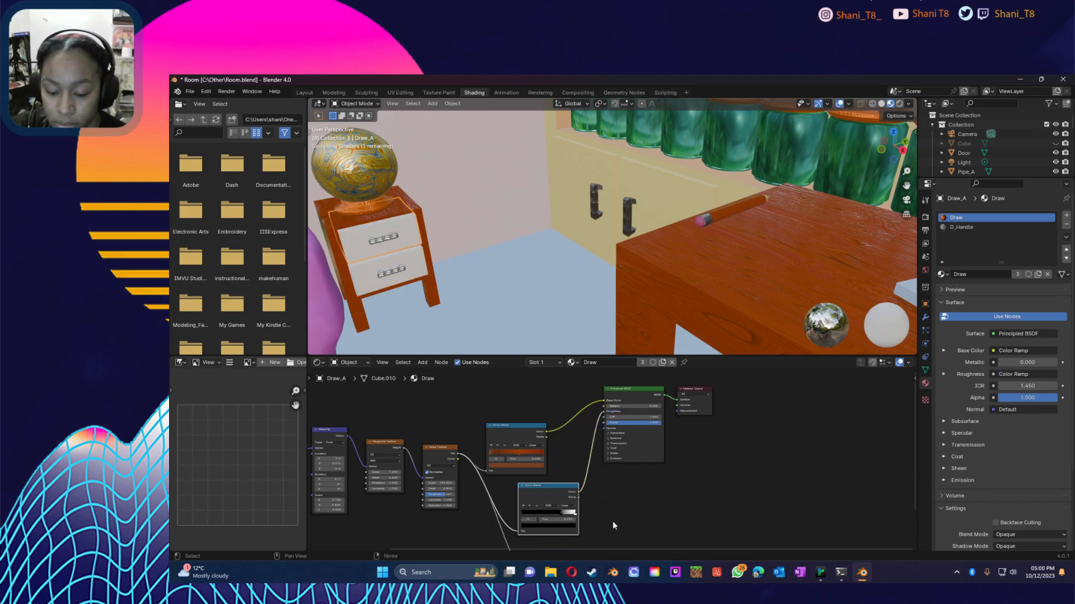
middle_click_drag(610, 521, 600, 475)
left_click_drag(565, 501, 601, 418)
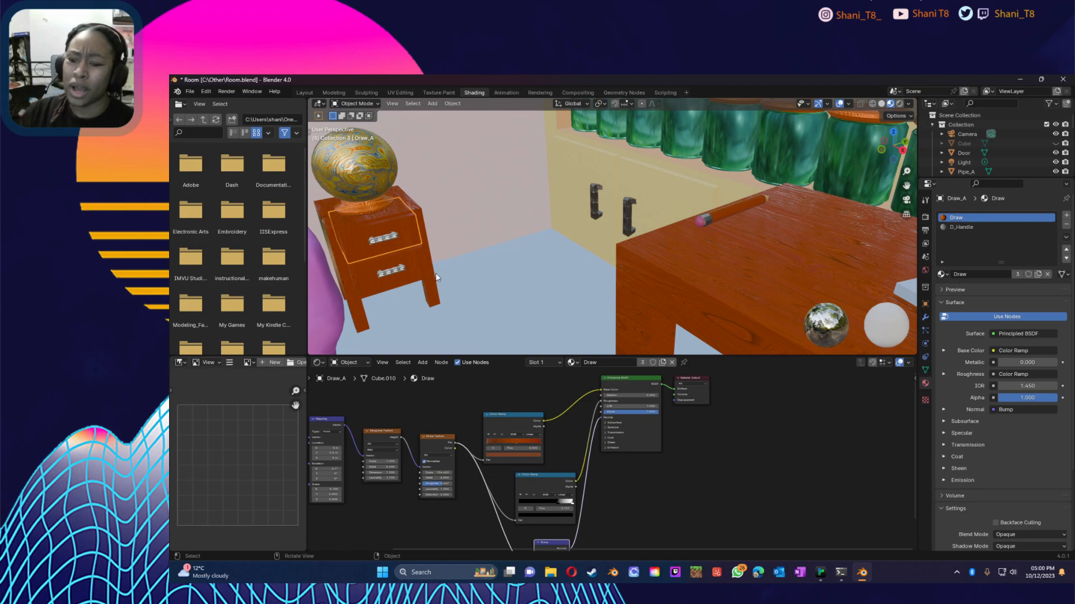
Step: Inspect the wood on the furniture and check the materials of the two round wall frames
scroll(436, 274, "down", 6)
scroll(512, 231, "up", 4)
scroll(514, 235, "up", 4)
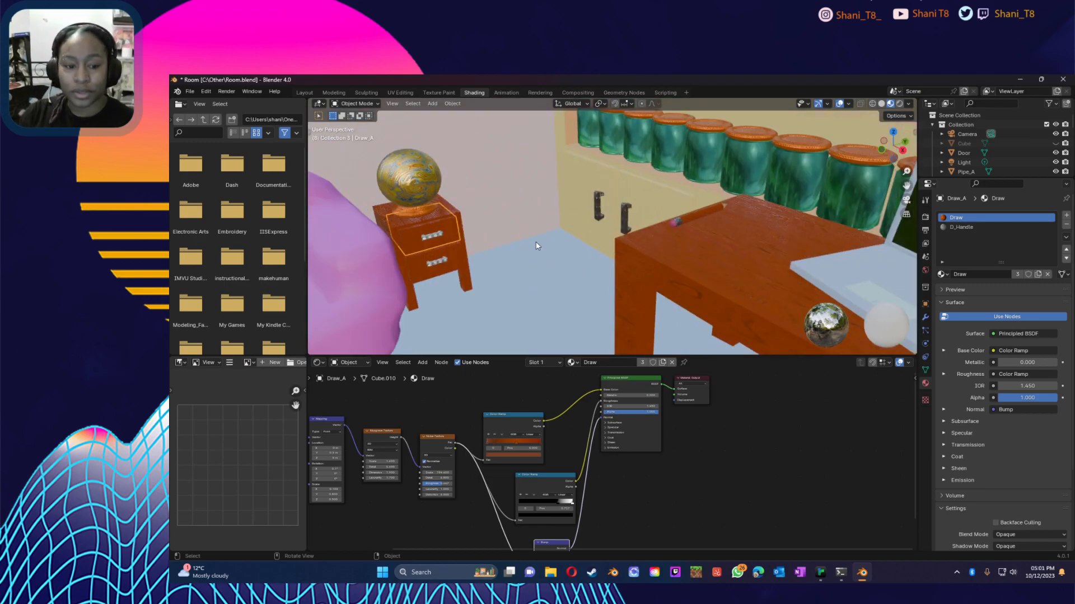
left_click(556, 201)
middle_click_drag(533, 220, 423, 182)
scroll(442, 170, "up", 4)
left_click_drag(907, 185, 1070, 386)
middle_click_drag(610, 198, 718, 291)
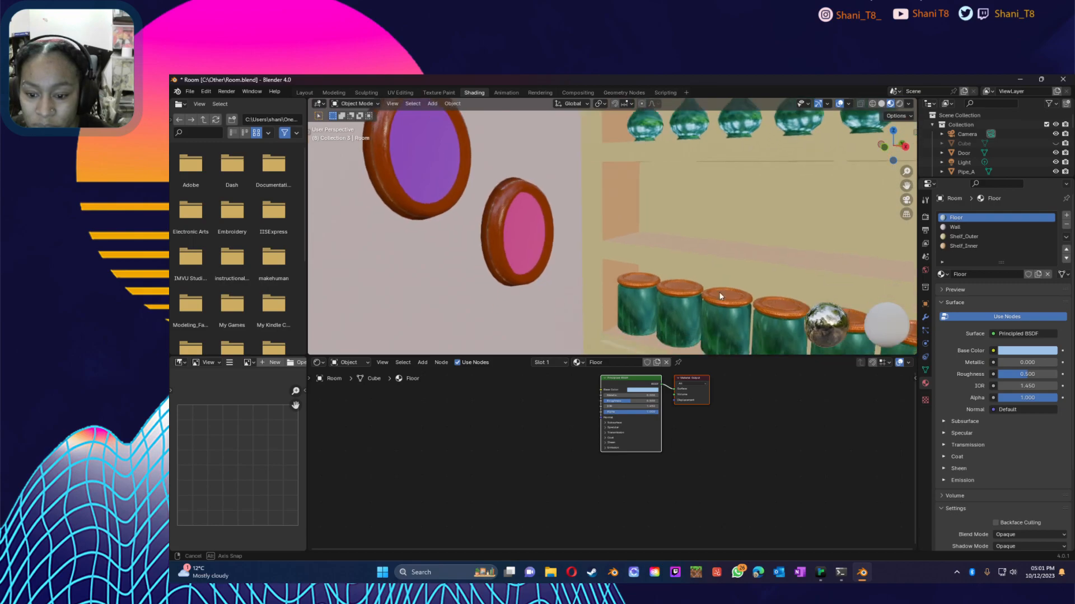
left_click(500, 211)
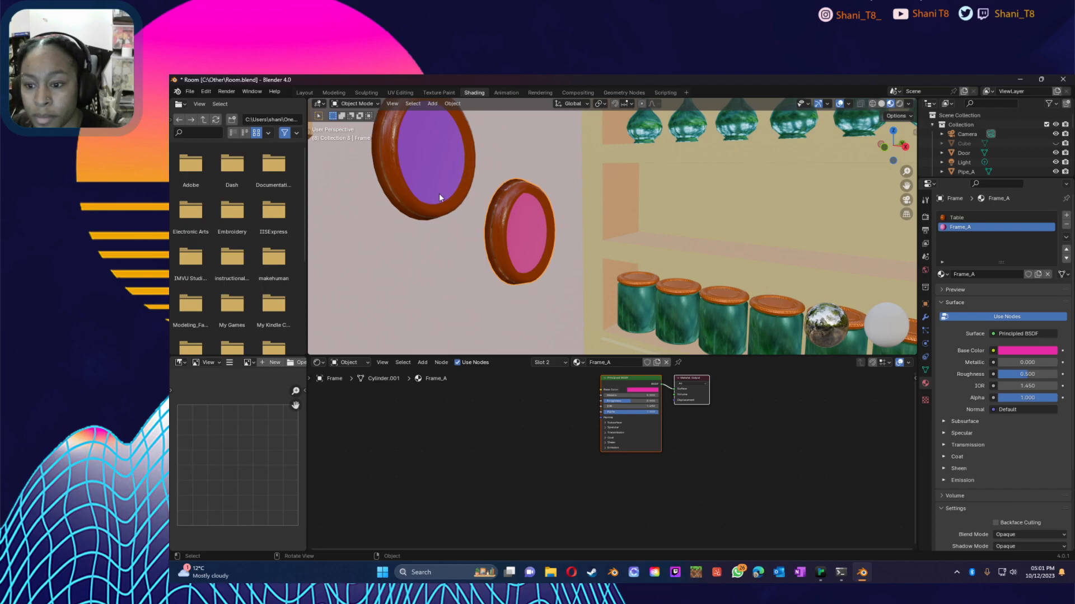
left_click(430, 213)
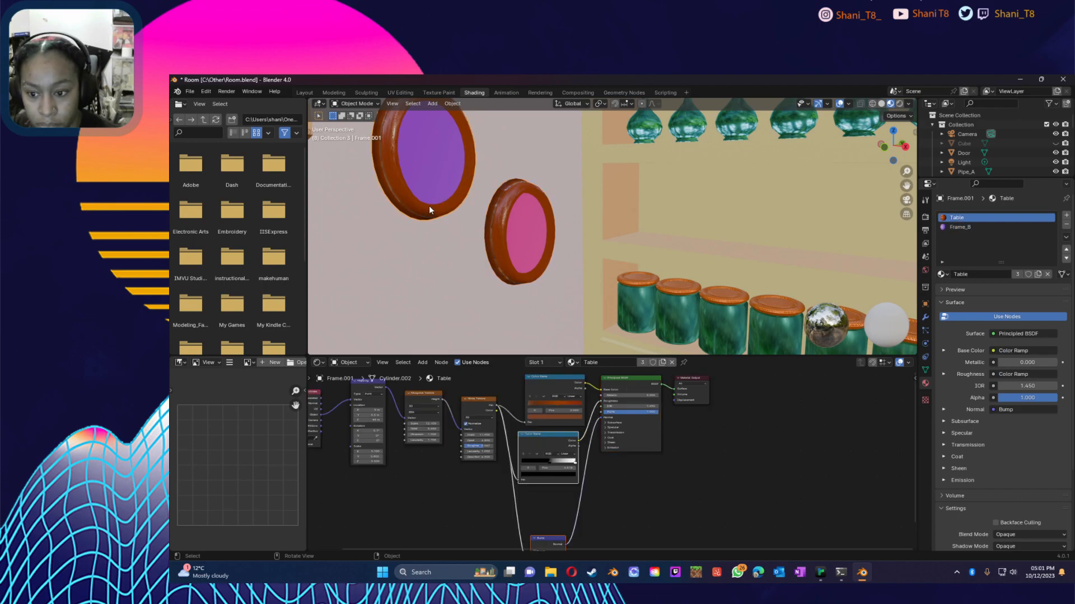
Step: Replace the Table material on the small pink wall frame with Side_Table
left_click(501, 247)
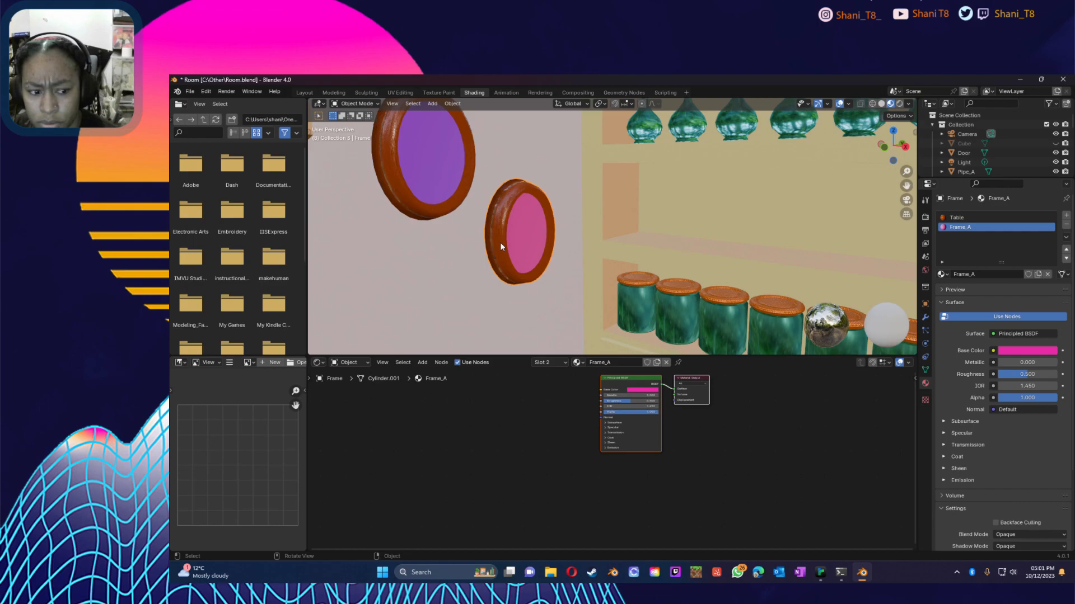
left_click(966, 220)
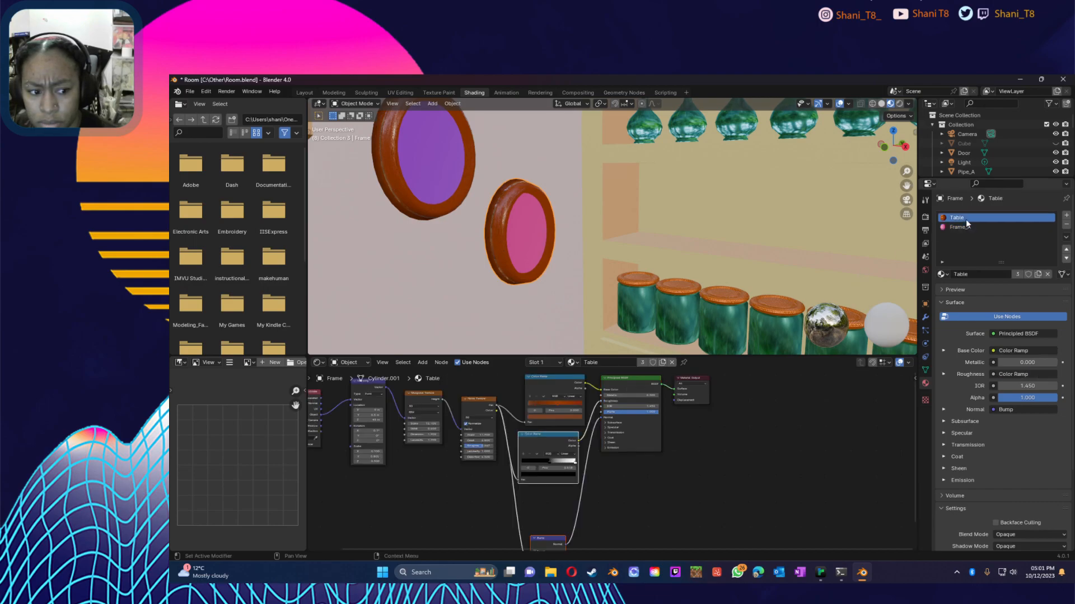
left_click(943, 274)
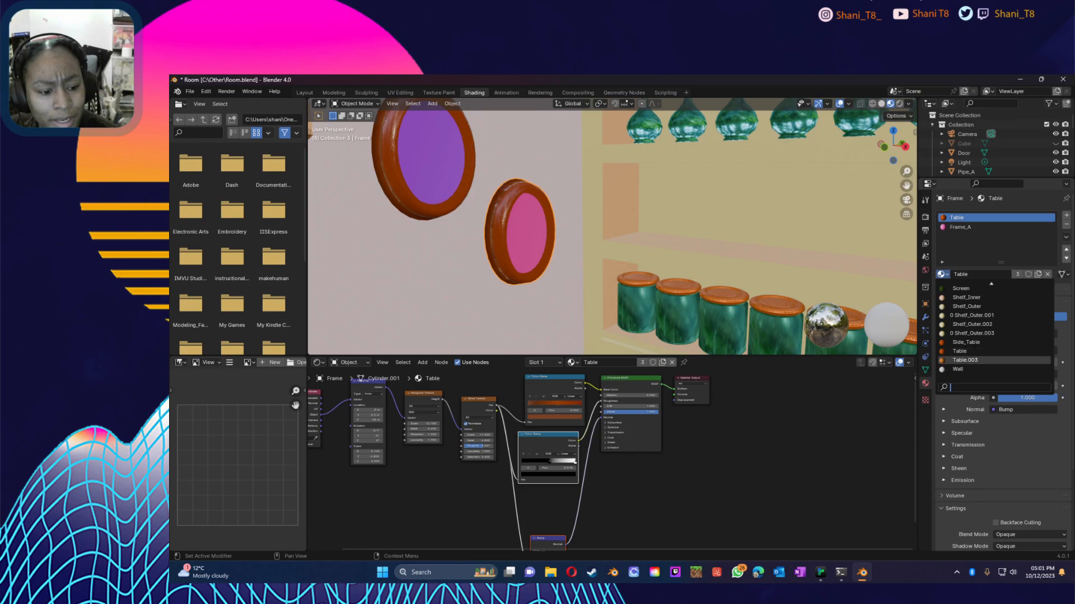
left_click(969, 342)
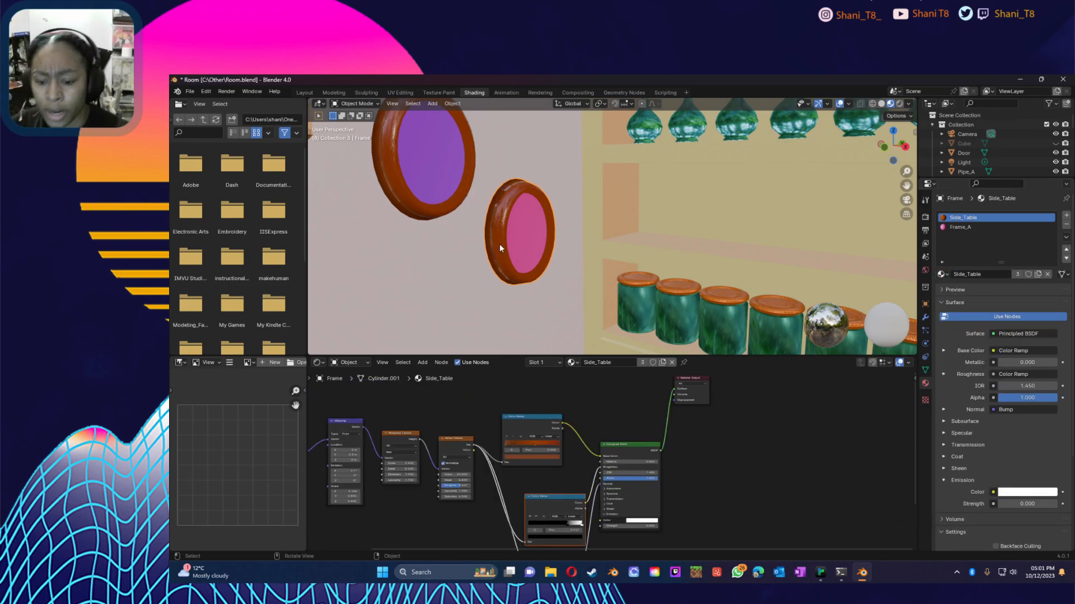
scroll(515, 209, "down", 10)
scroll(623, 301, "up", 5)
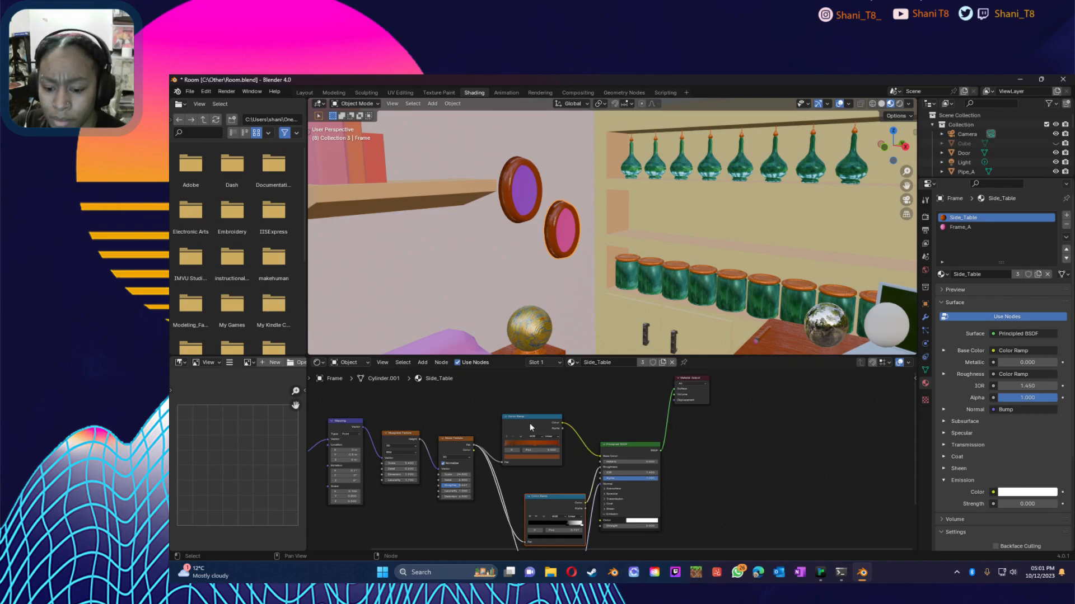
Step: Recolour the start of Side_Table's base colour ramp to a dark yellowish brown
left_click(529, 425)
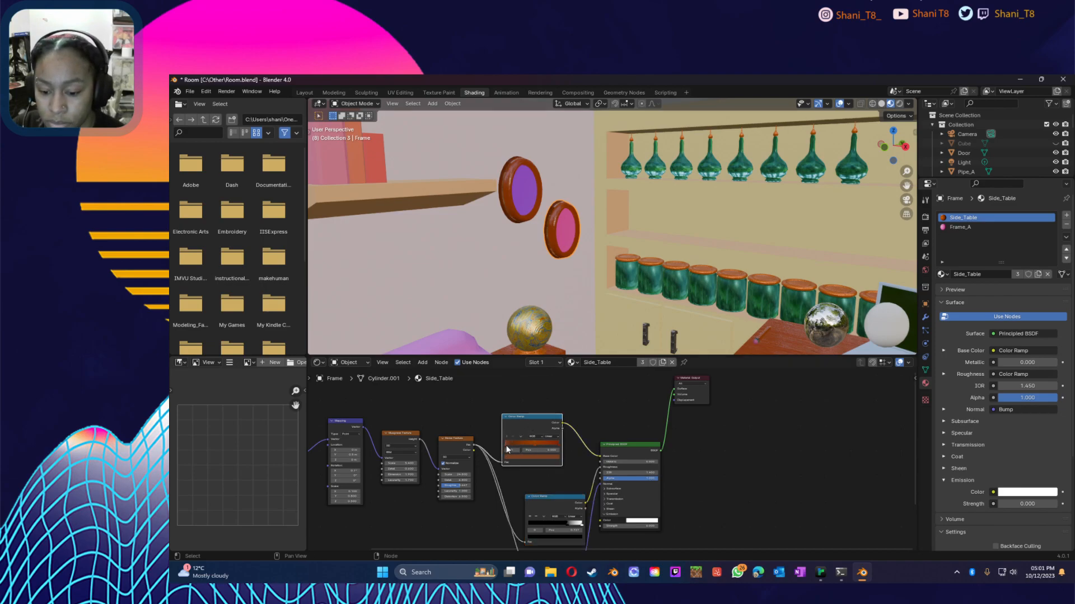
left_click(522, 458)
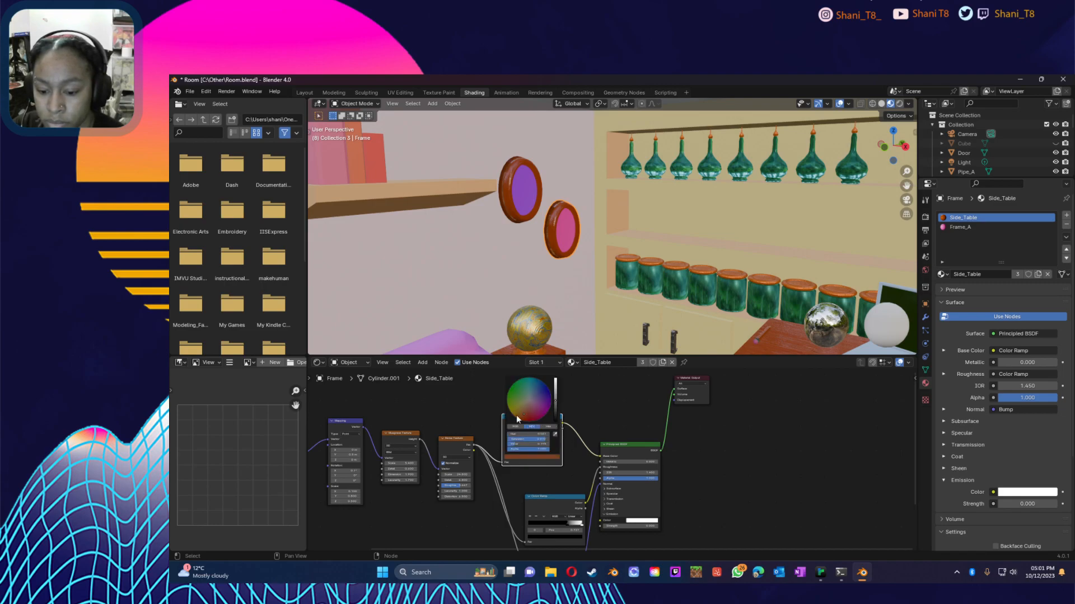
left_click(515, 417)
left_click(516, 417)
left_click_drag(517, 418, 510, 415)
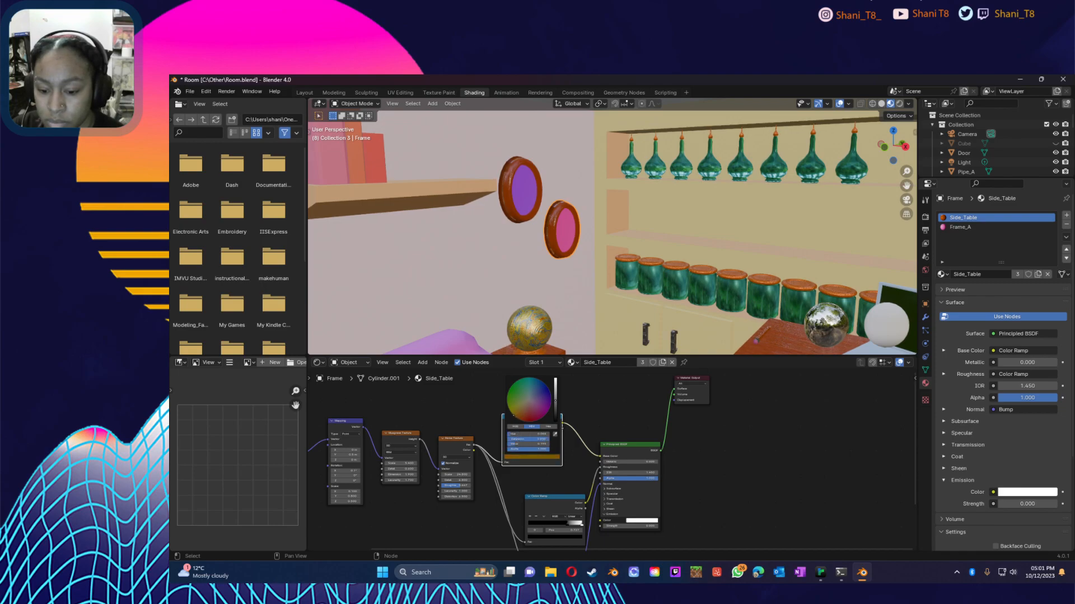
left_click(510, 443)
middle_click_drag(610, 294, 586, 309)
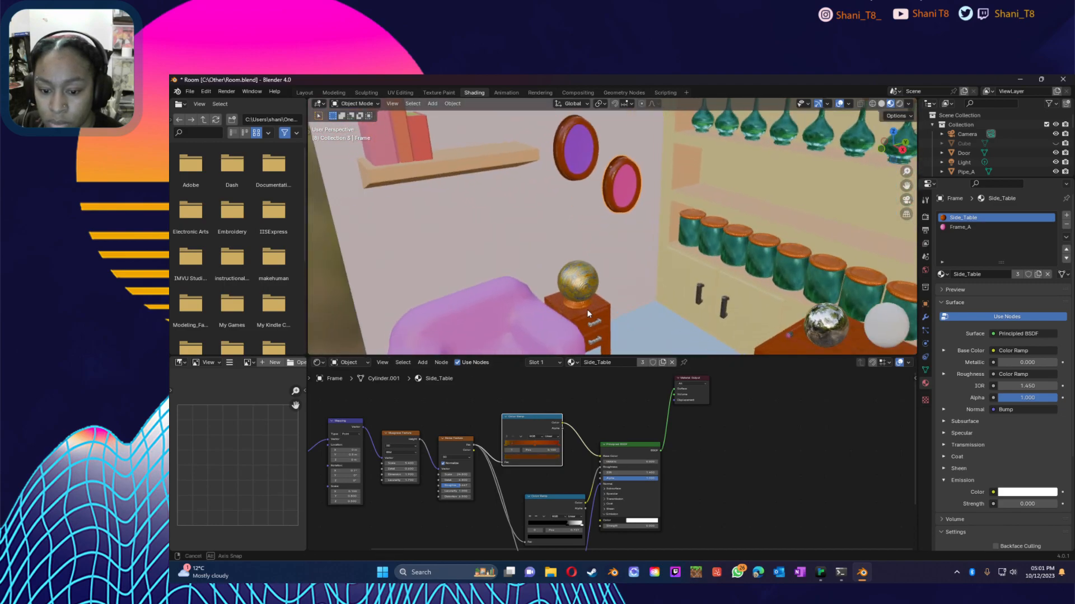
left_click(514, 458)
left_click(515, 416)
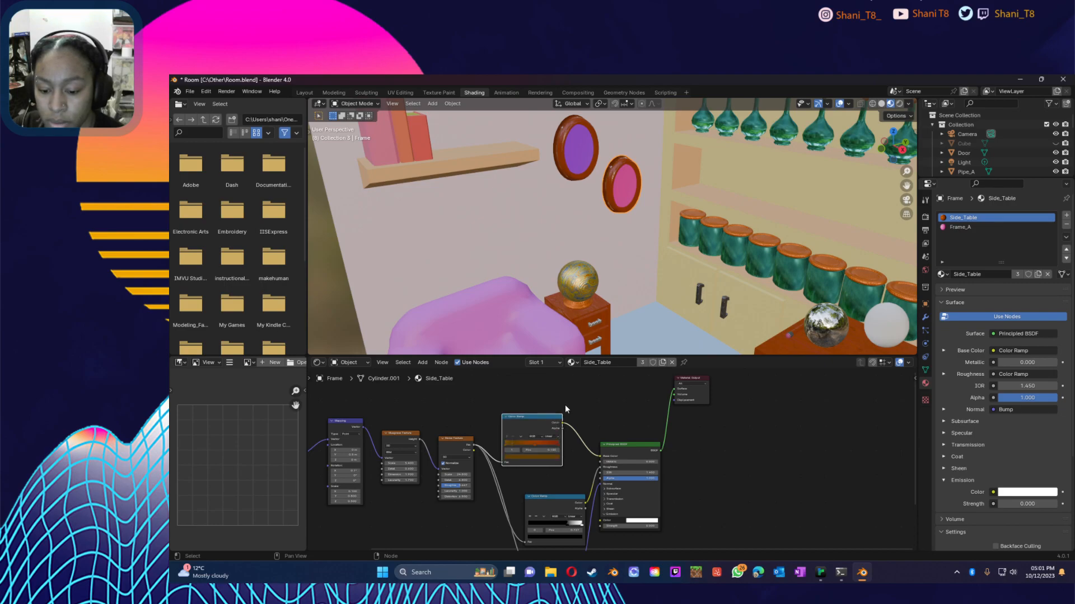
Step: Change the middle stop of Side_Table's base colour ramp to a lighter golden brown
left_click(527, 457)
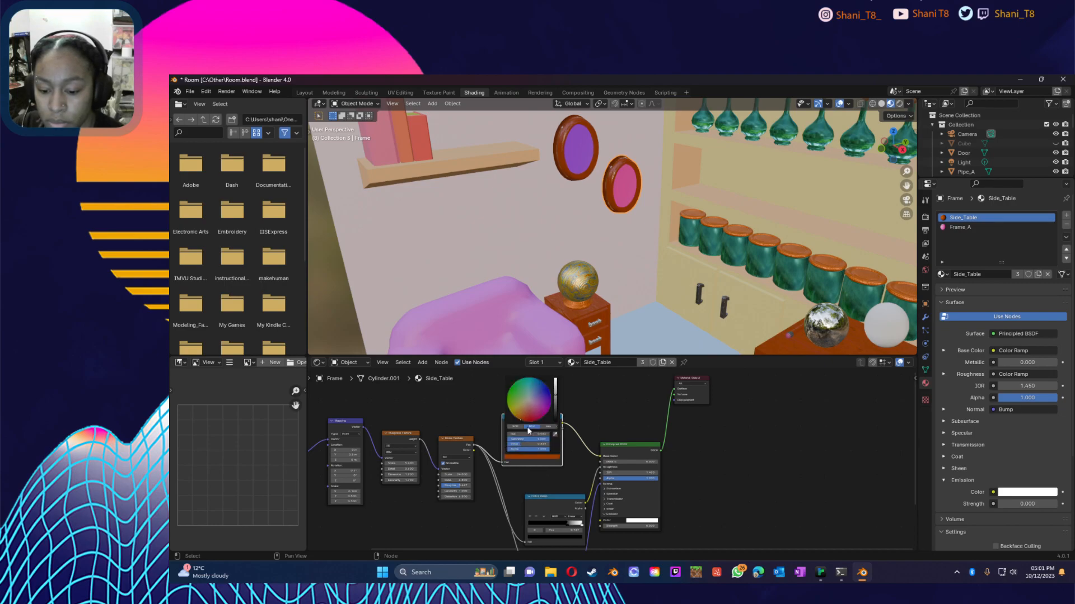
left_click(520, 415)
left_click(523, 415)
left_click(521, 414)
left_click(521, 414)
left_click(522, 415)
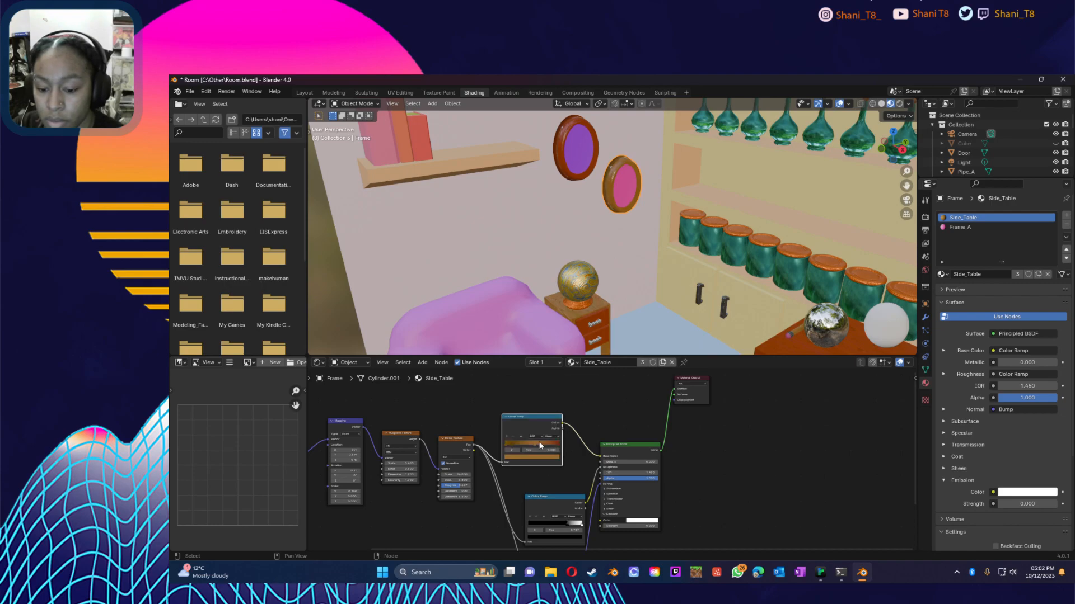
Step: Shift the last stop of Side_Table's base colour ramp from red towards an orange-brown
left_click(559, 446)
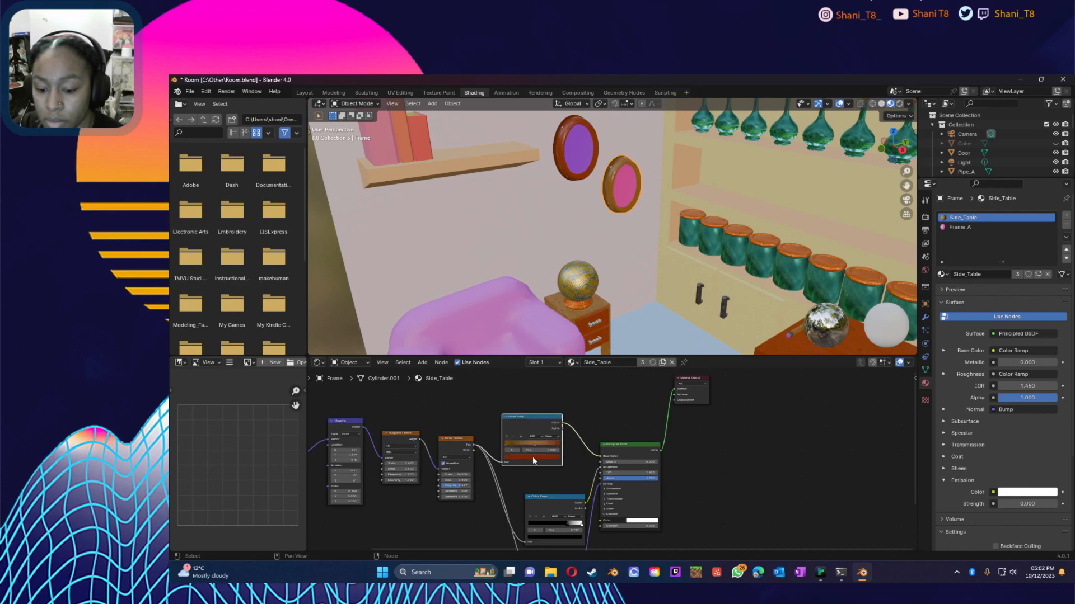
left_click(532, 456)
left_click_drag(525, 418, 520, 419)
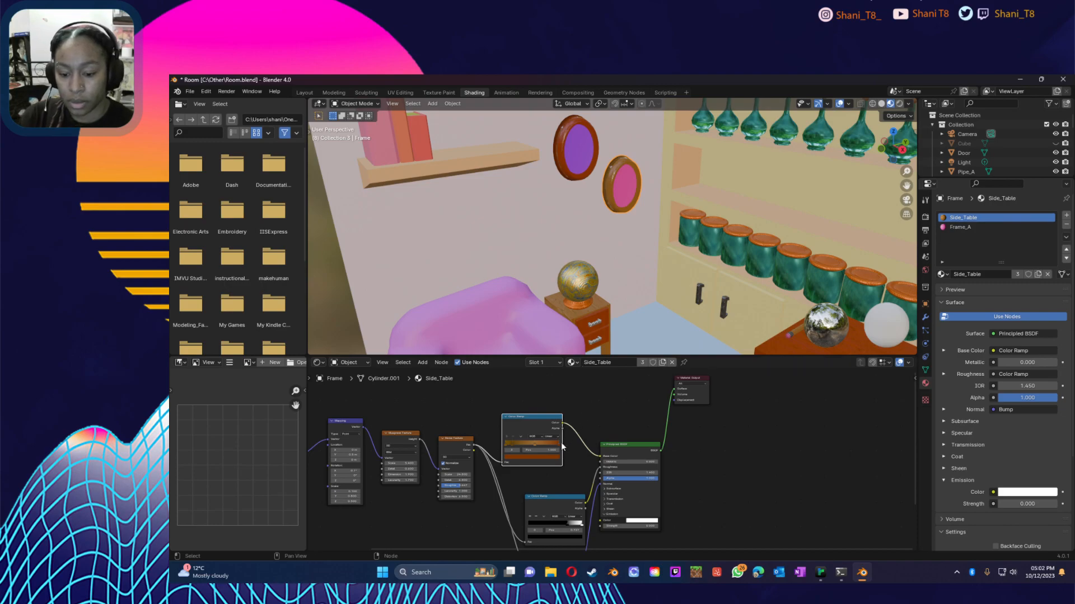
Step: Copy the recoloured Color Ramp from Side_Table into the upper drawer's Draw material and connect its Color to Base Color
left_click_drag(492, 402, 569, 472)
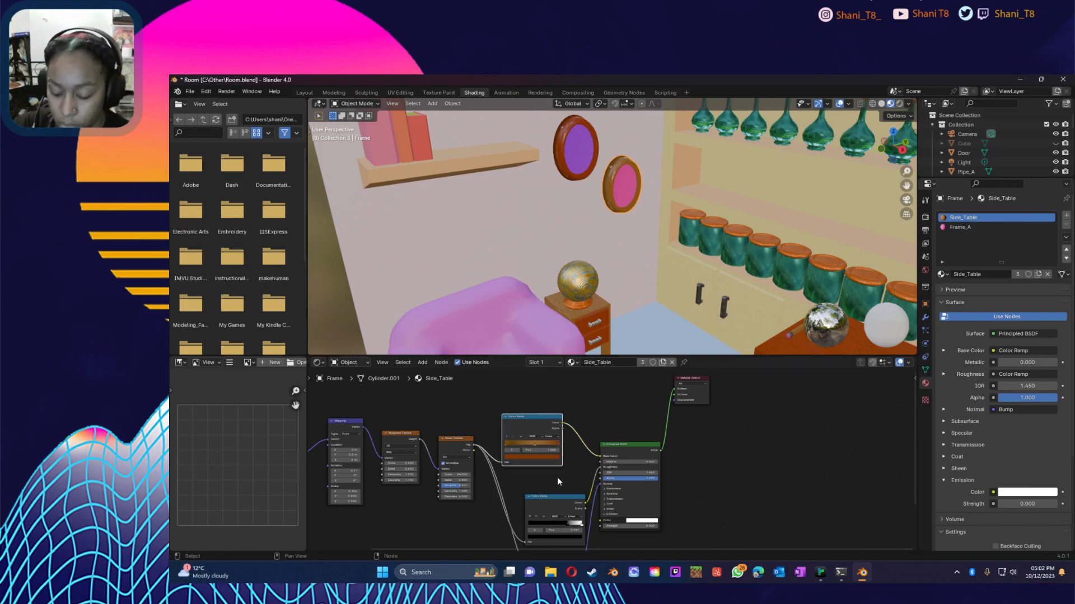
left_click(602, 311)
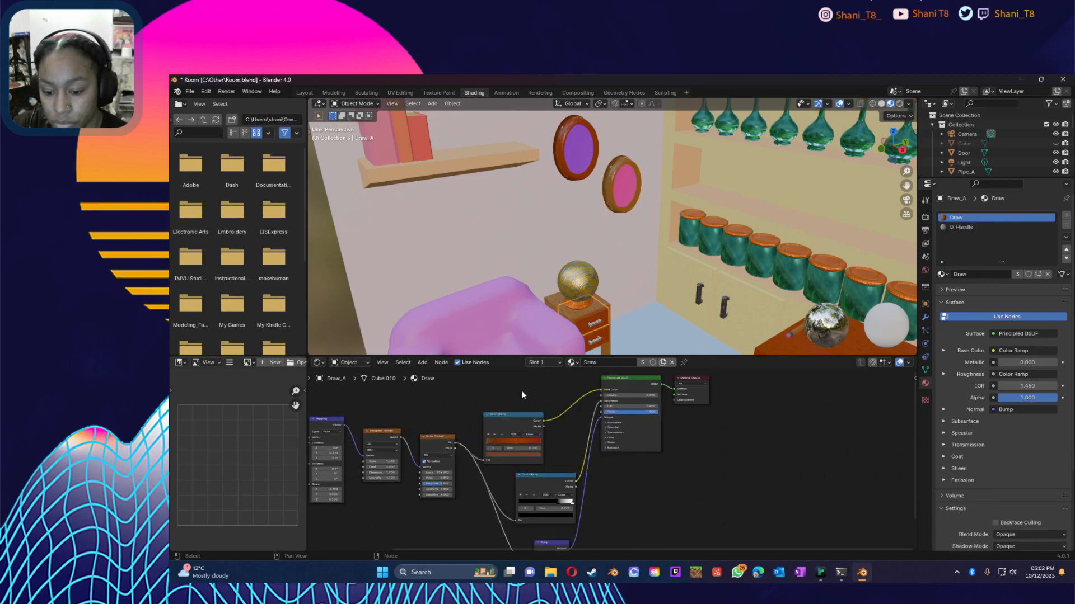
key("ctrl+v")
middle_click_drag(557, 419, 561, 445)
left_click_drag(555, 401, 605, 415)
Step: Move Draw's old colour ramp aside and connect the Noise Texture's Fac to the pasted Color Ramp
left_click_drag(501, 456, 771, 473)
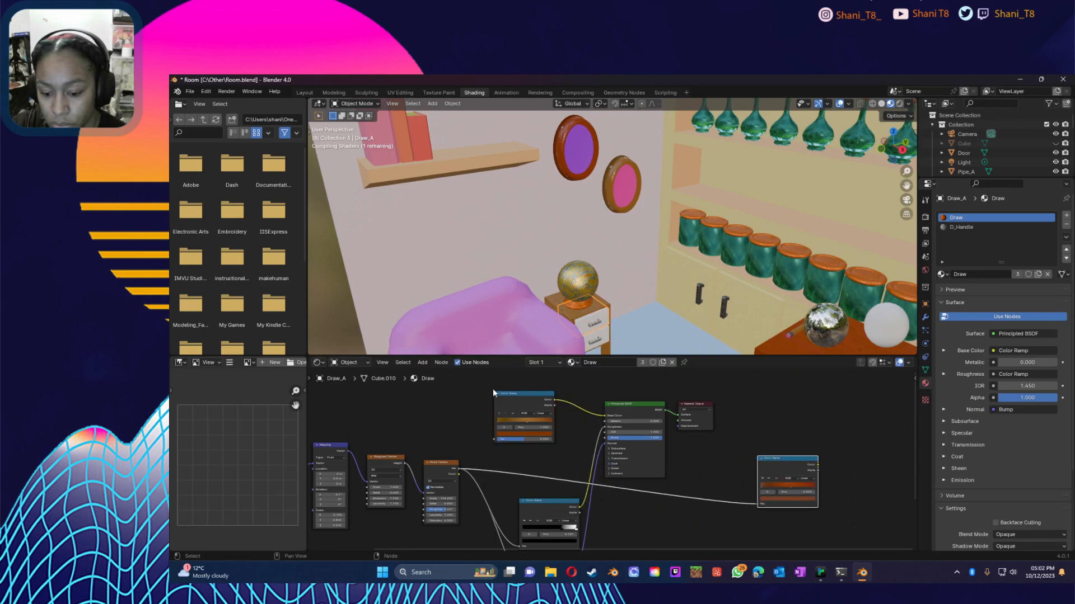
left_click(525, 399)
left_click(538, 432)
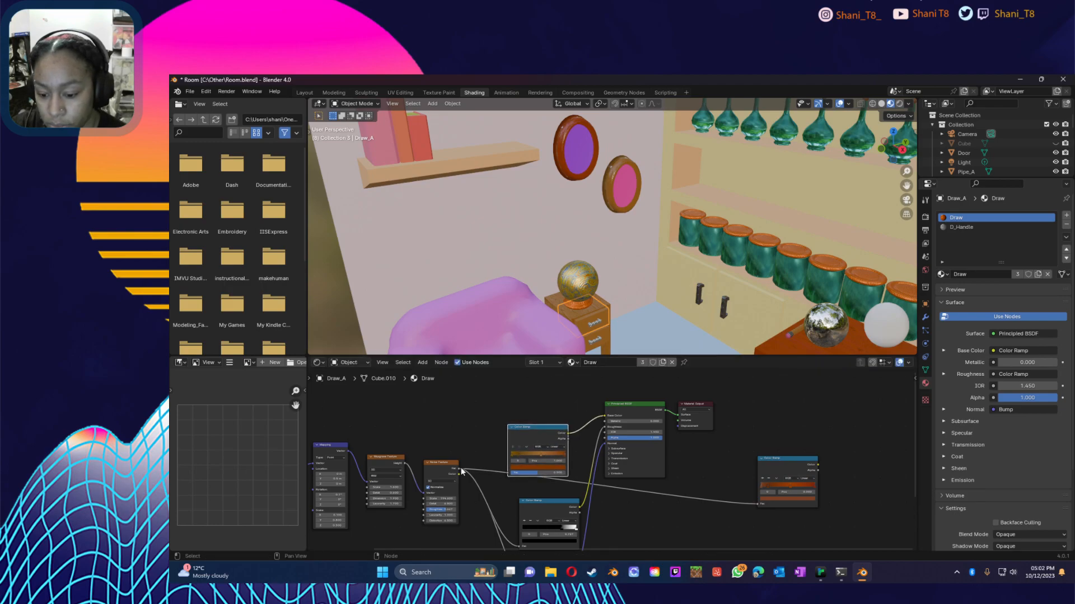
left_click_drag(459, 469, 507, 472)
Step: Delete the old Color Ramp from the Draw material and save the file
left_click(788, 469)
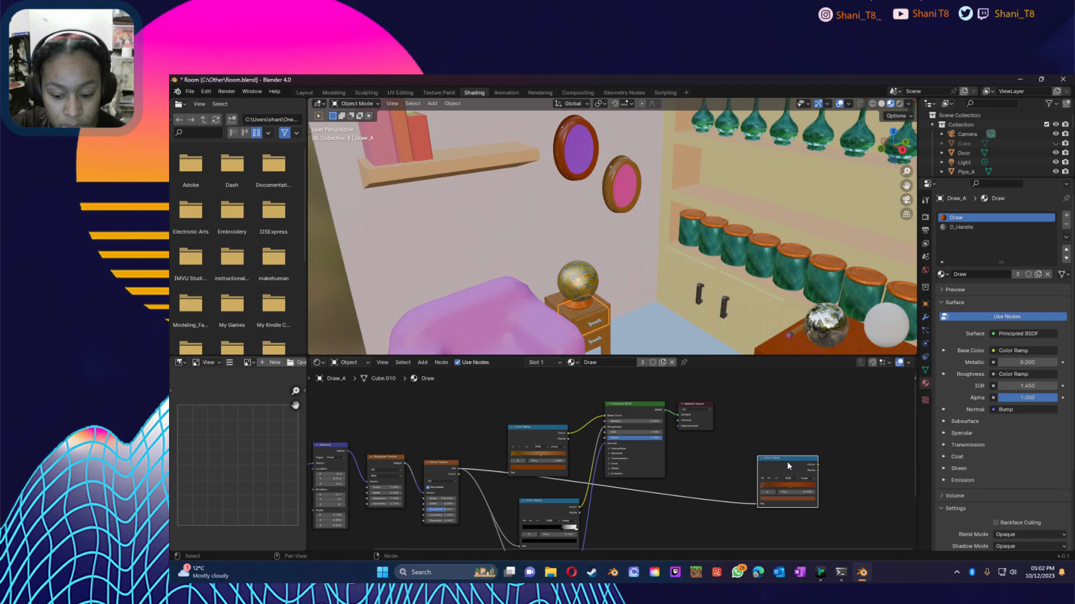
key("x")
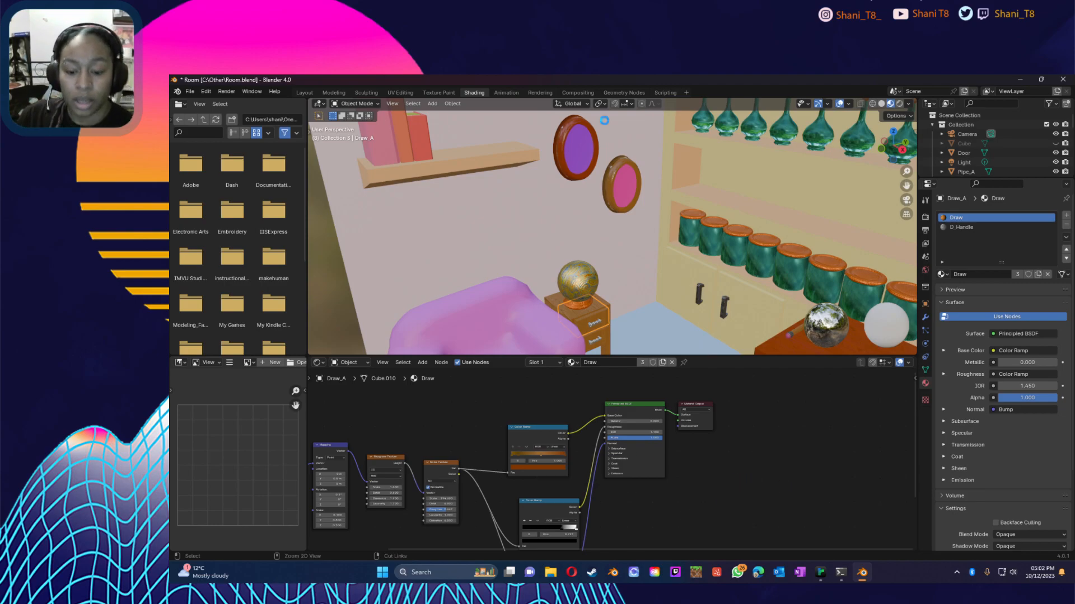
key("ctrl+s")
Step: Examine the recoloured wood on the pink wall frame and compare it with the surrounding furniture
scroll(560, 256, "down", 5)
scroll(582, 253, "up", 7)
mouse_move(613, 237)
middle_mouse_down()
mouse_move(597, 238)
mouse_move(612, 220)
middle_mouse_up()
scroll(724, 177, "up", 2)
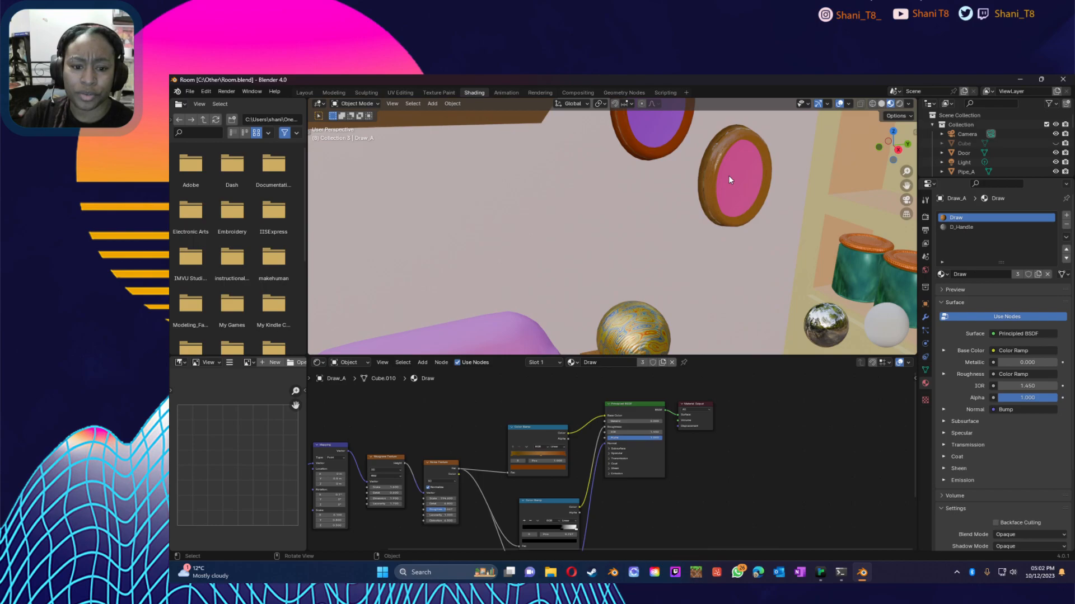
middle_click_drag(725, 176, 788, 165)
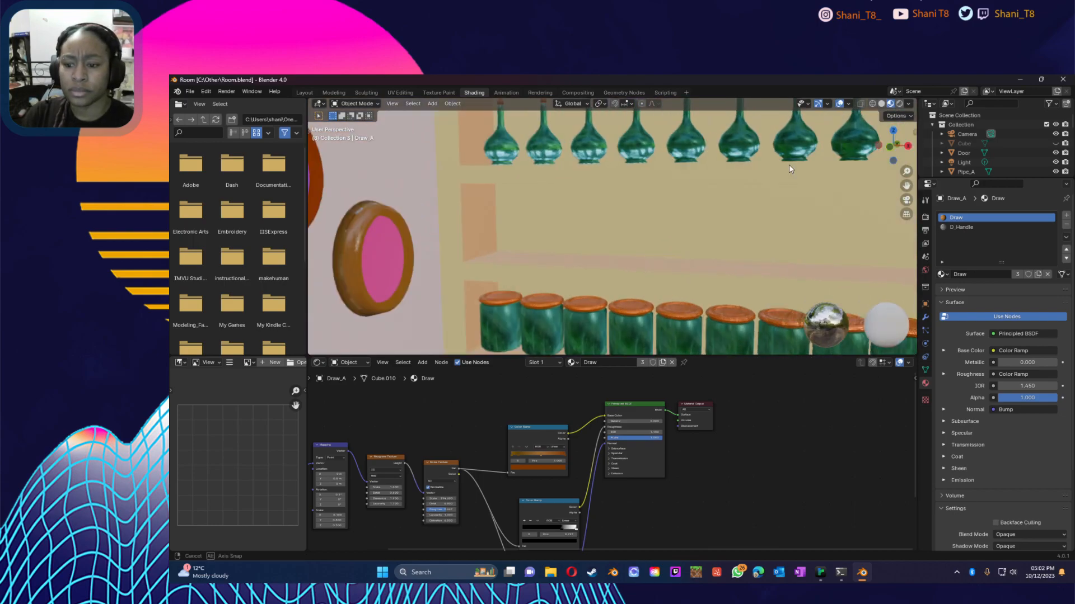
middle_click_drag(365, 304, 348, 282)
left_click_drag(907, 186, 494, 243)
middle_click_drag(594, 269, 582, 302)
scroll(607, 250, "down", 9)
scroll(619, 243, "up", 5)
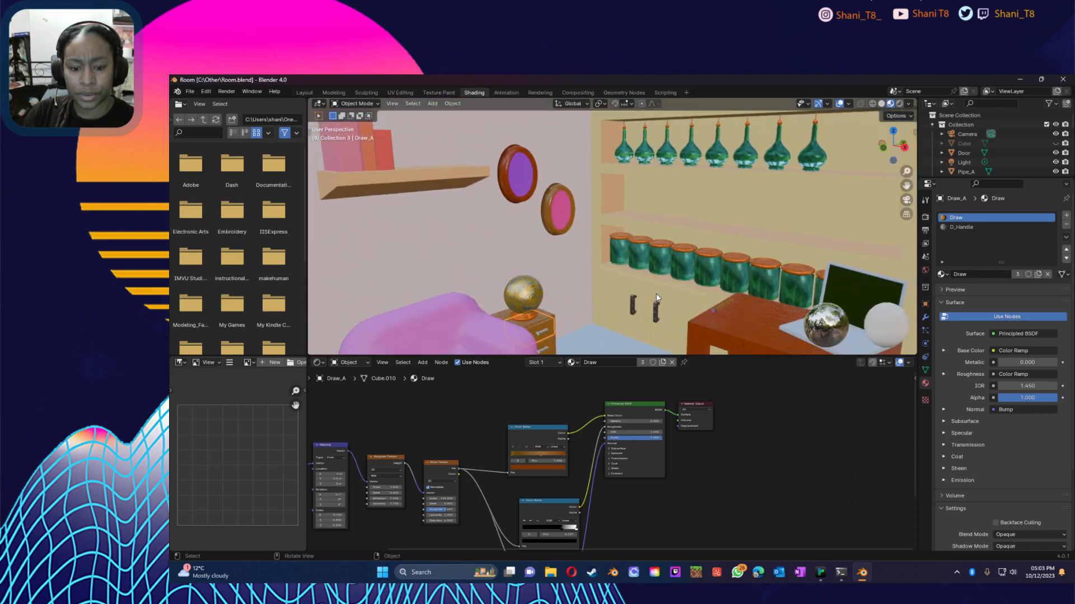
Step: Check the cabinet door's Shelf_Outer material, and select all texture nodes feeding the Principled BSDF in the drawer's Draw material
left_click(656, 296)
left_click(975, 218)
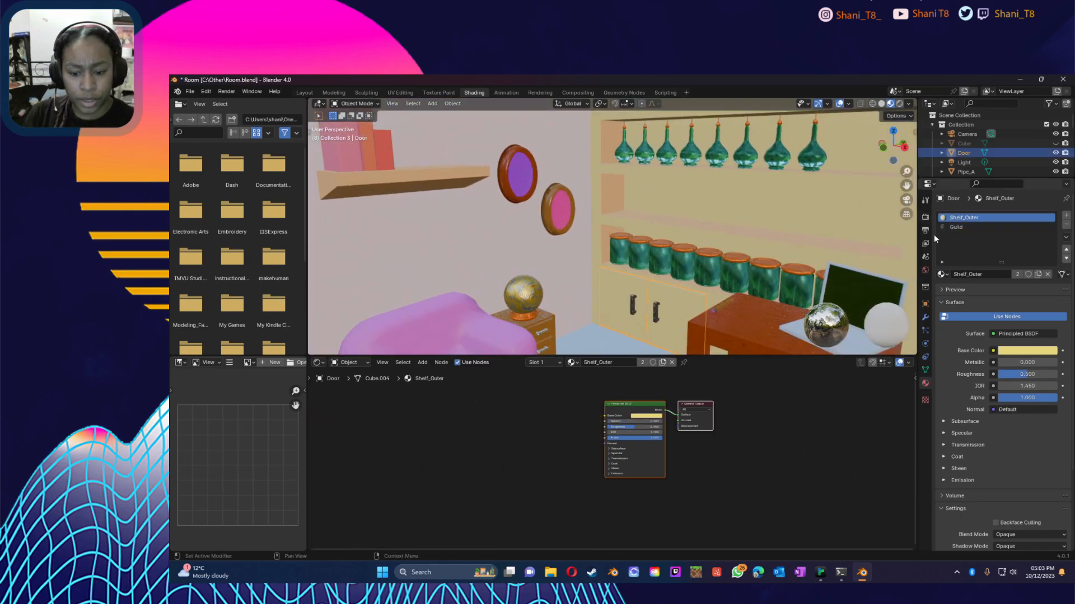
left_click(552, 324)
scroll(542, 465, "down", 2)
scroll(555, 466, "down", 1)
left_click_drag(414, 425, 594, 568)
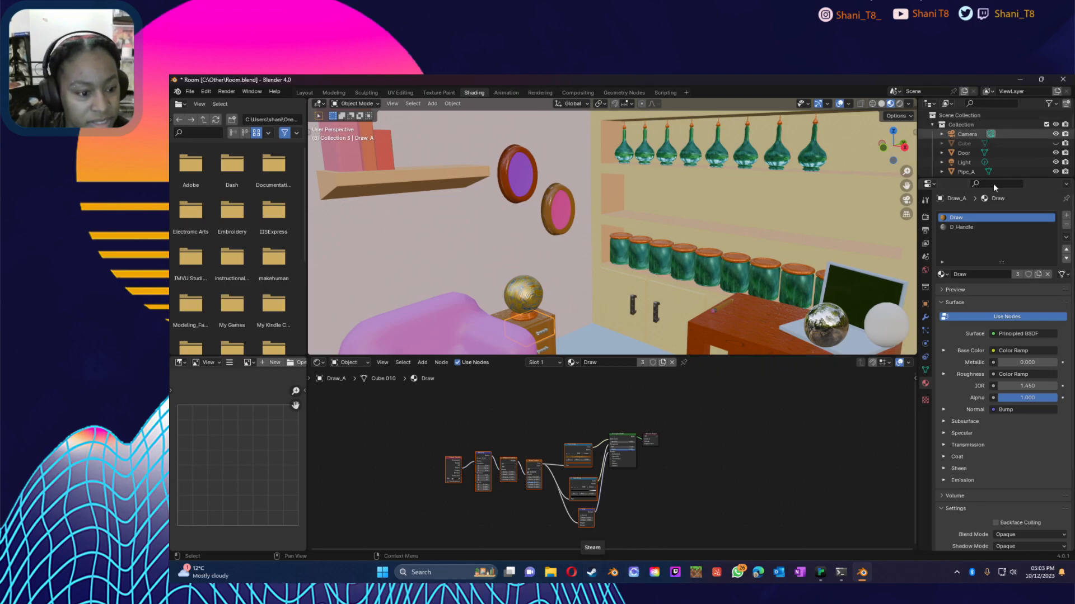
left_click(711, 220)
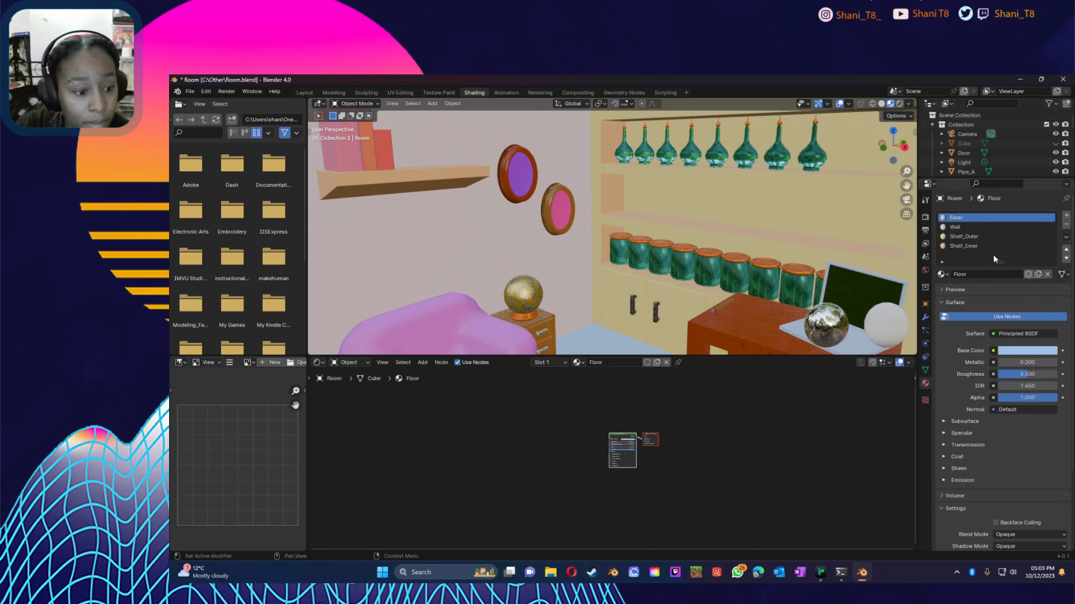
left_click(974, 237)
scroll(497, 477, "up", 5)
scroll(492, 478, "down", 3)
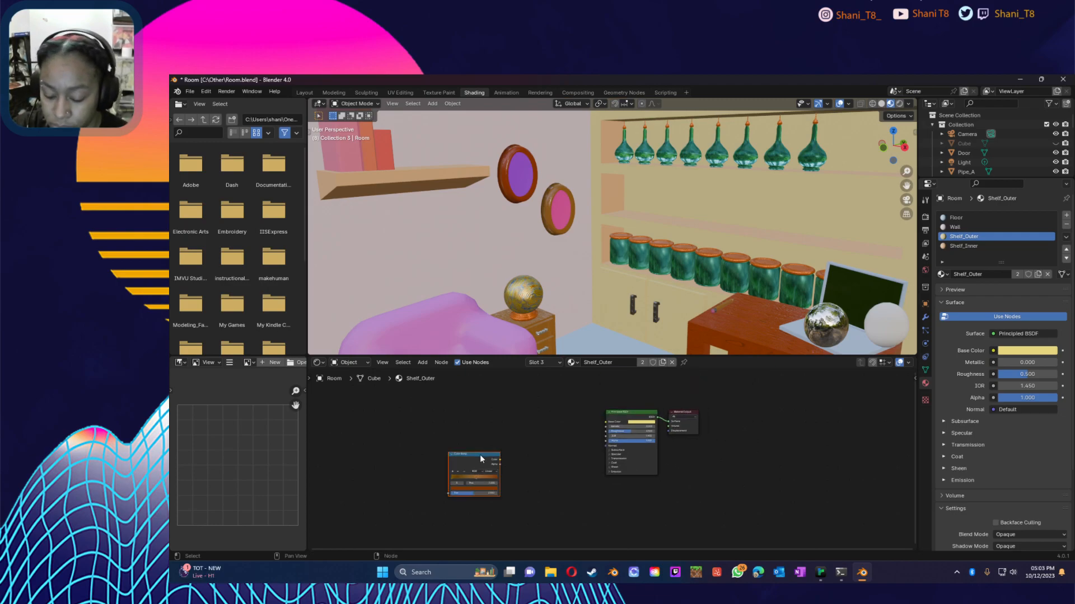
key("x")
Step: Copy the selected texture nodes from Draw into the cabinet door's Shelf_Outer material and place them before the Principled BSDF
left_click(540, 329)
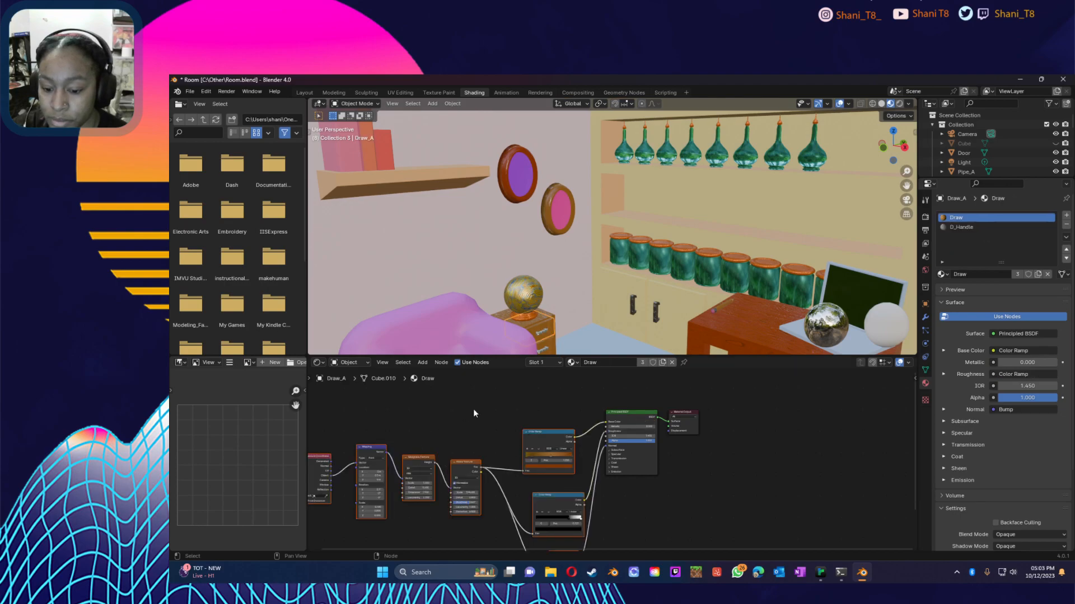
key("ctrl+c")
left_click(698, 300)
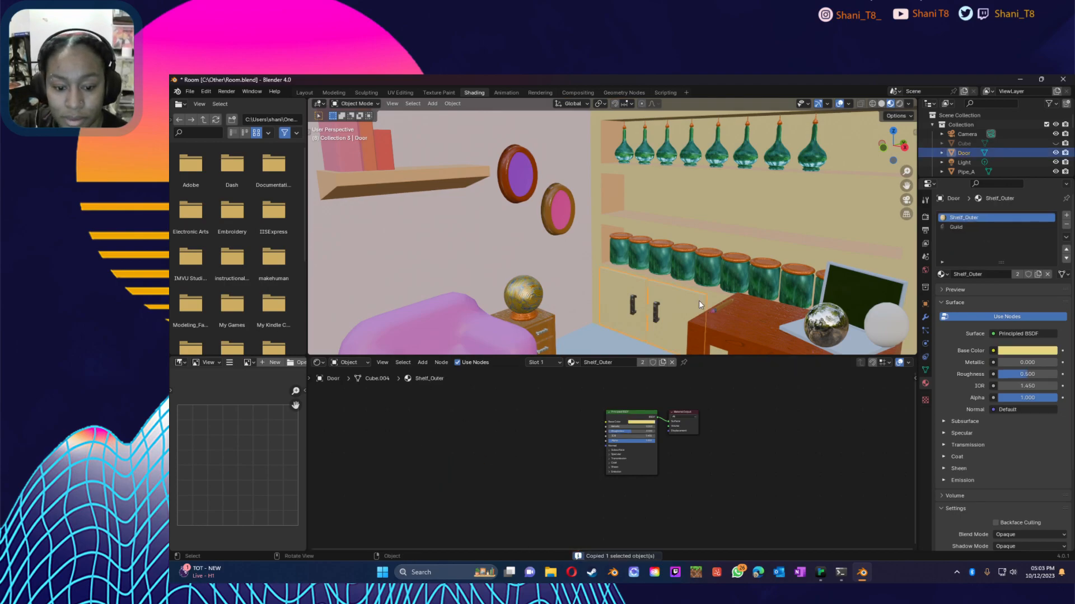
key("ctrl+v")
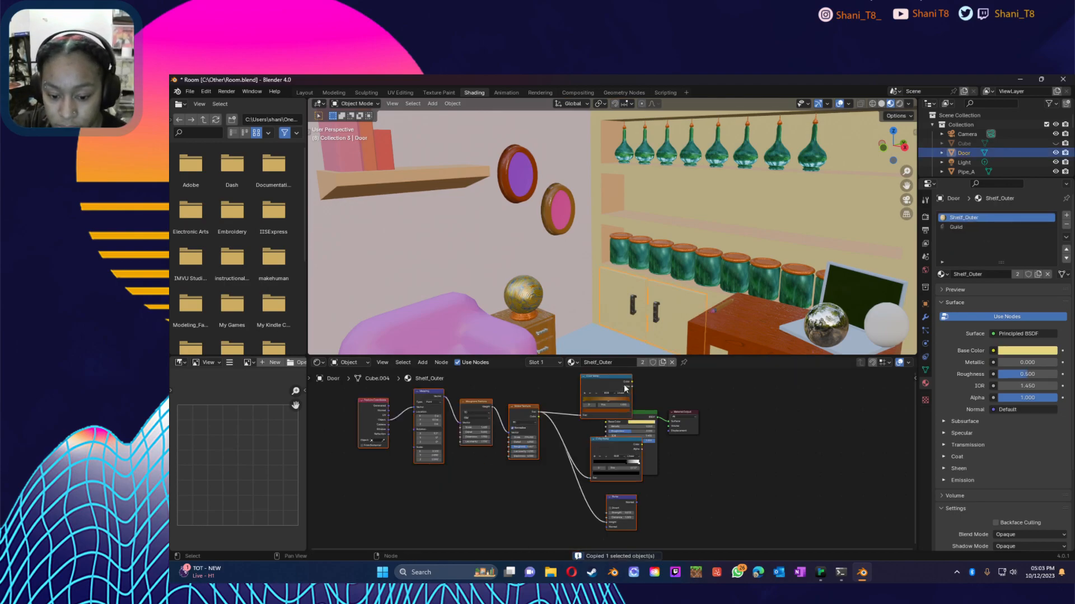
left_click_drag(619, 375, 555, 401)
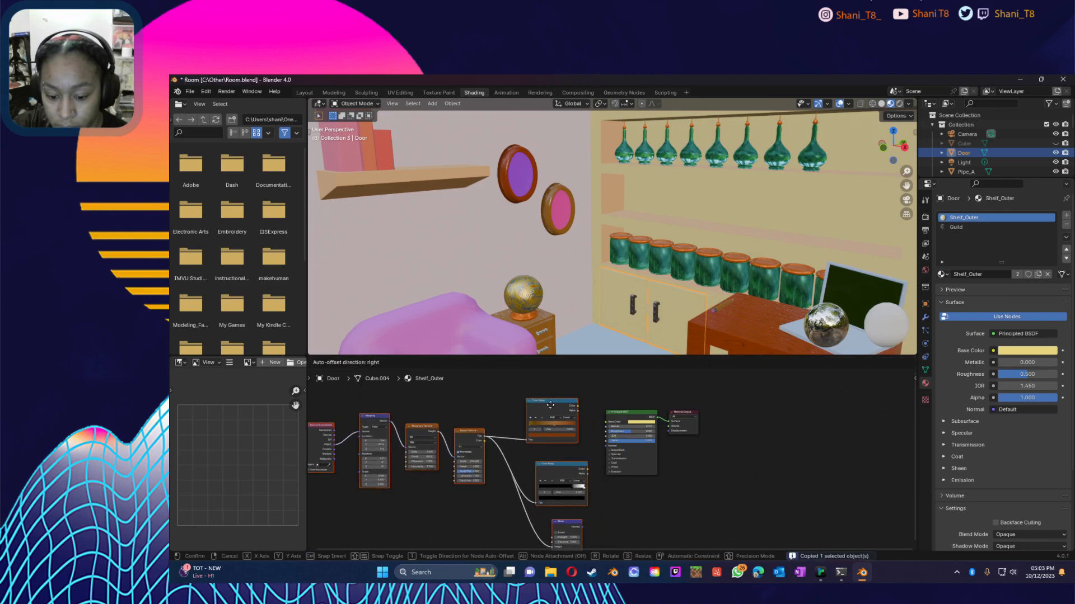
Step: Connect the black-and-white Color Ramp to Roughness and the Bump node to Normal on Shelf_Outer's Principled BSDF
left_click(610, 482)
left_click_drag(571, 529, 604, 431)
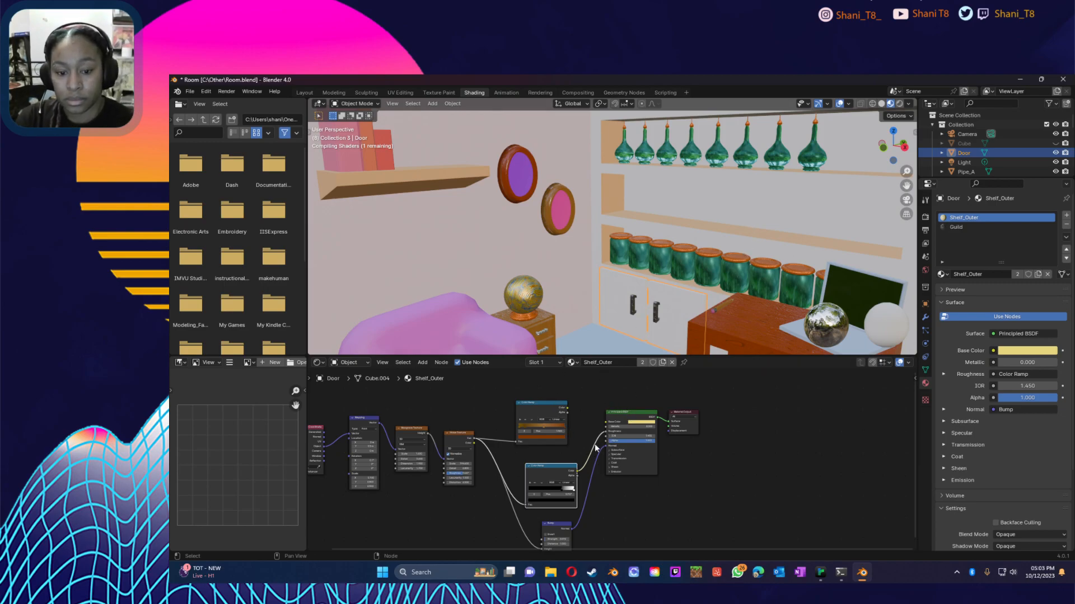
Step: Recolour the first stop of Shelf_Outer's golden-brown Color Ramp to dark red with hue 0.010 and value 0.195
scroll(577, 420, "up", 6)
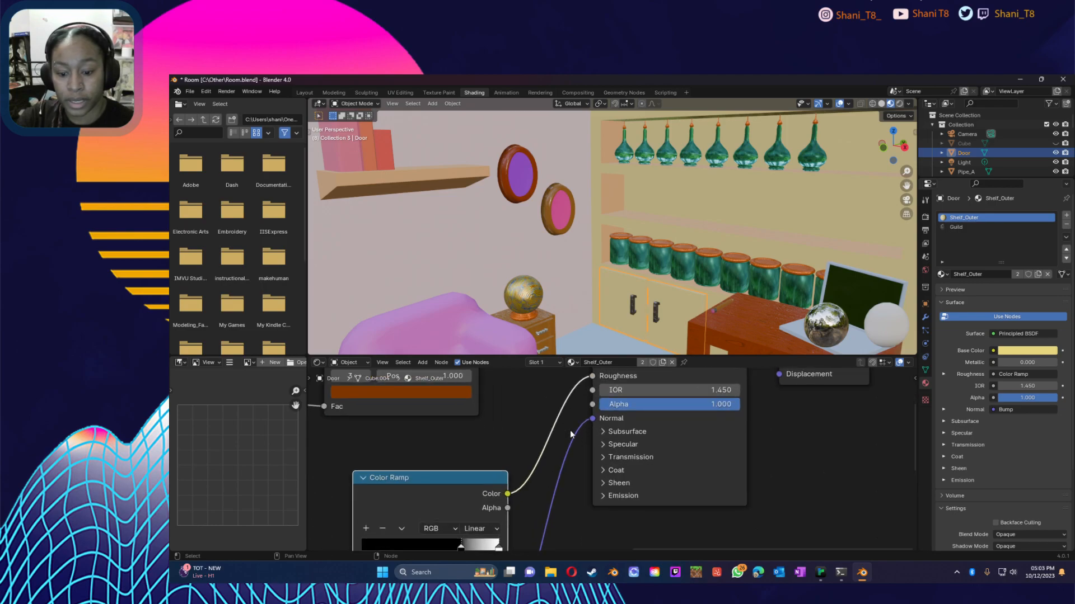
middle_click_drag(541, 409, 593, 473)
left_click(384, 426)
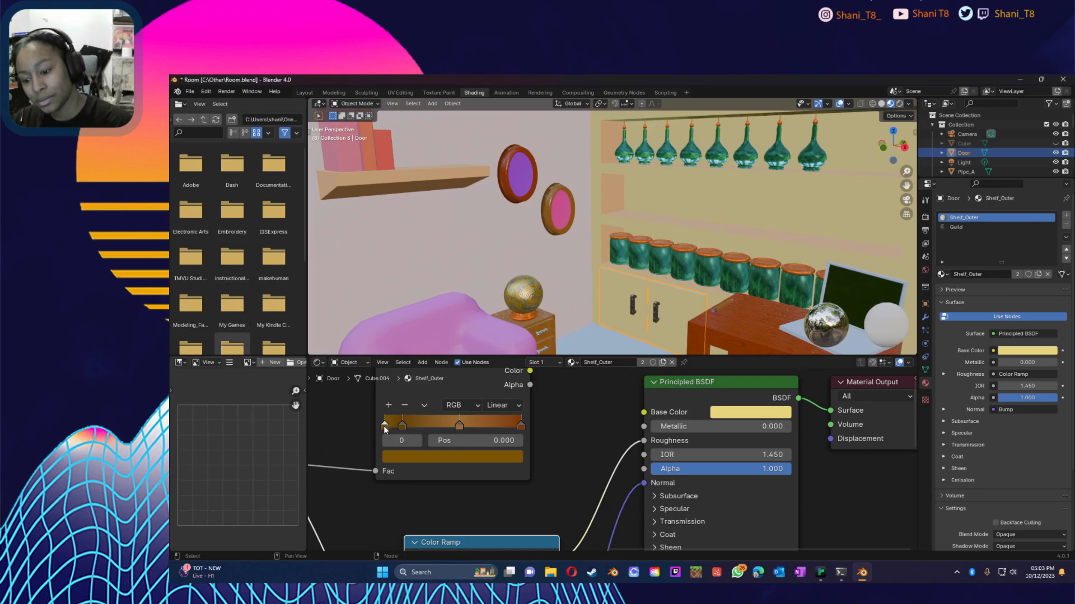
scroll(458, 428, "down", 2)
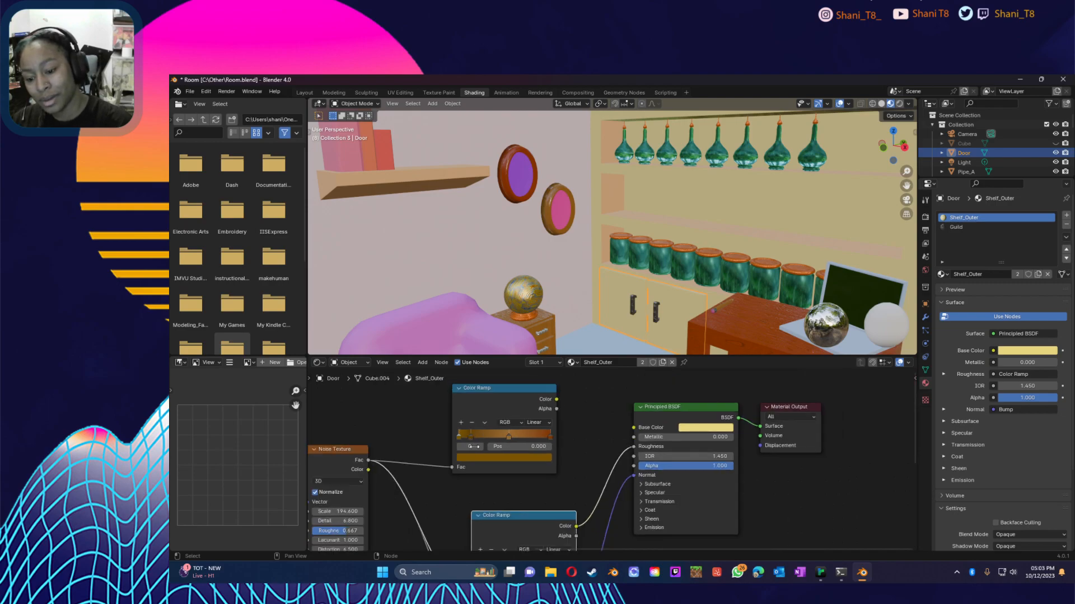
left_click(475, 458)
left_click(498, 351)
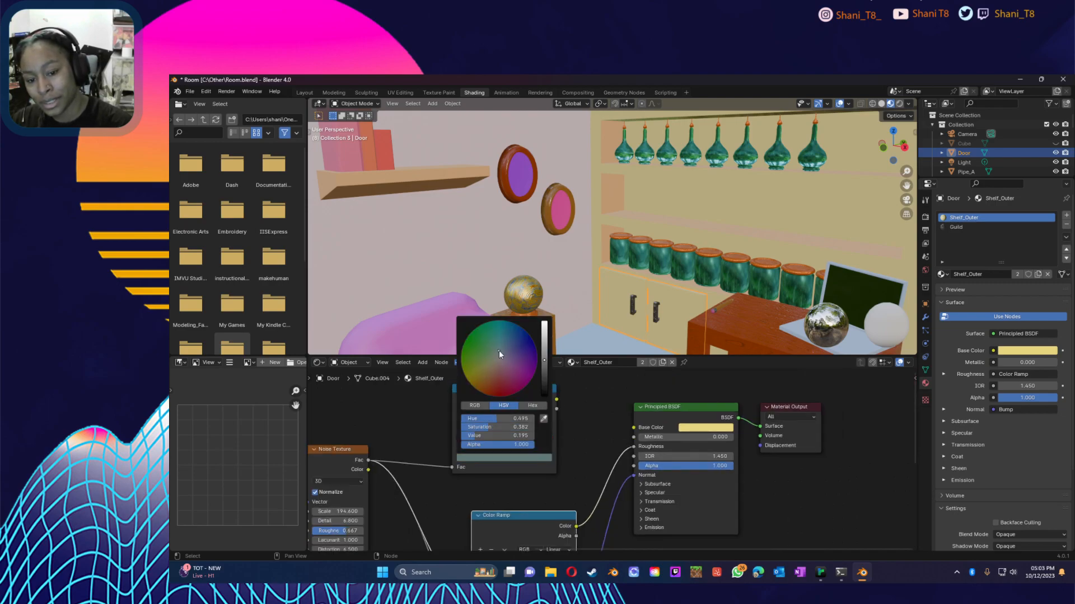
left_click(492, 384)
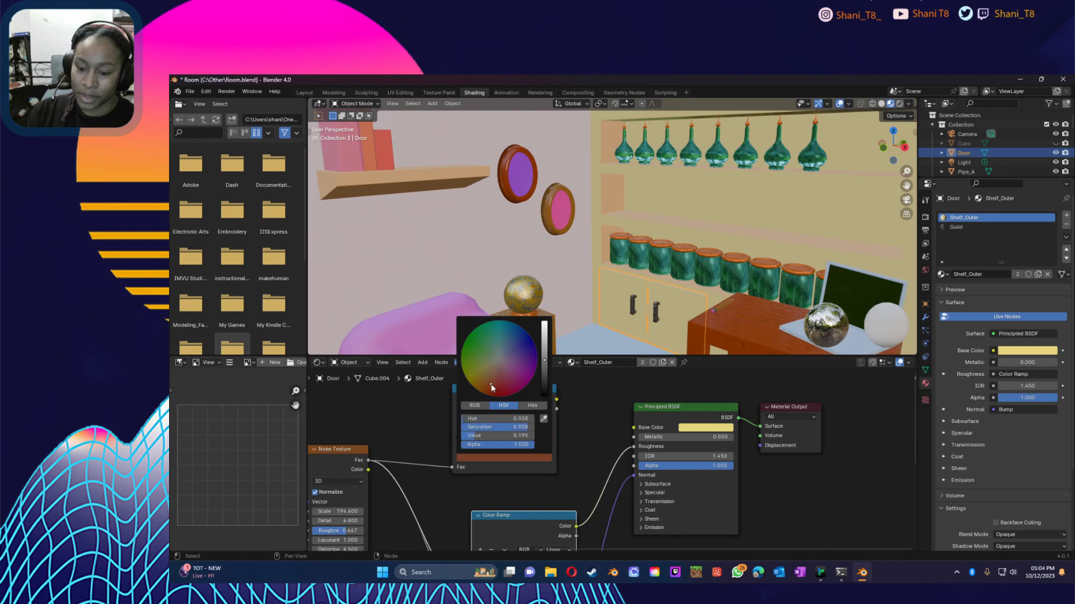
left_click(493, 396)
left_click(493, 389)
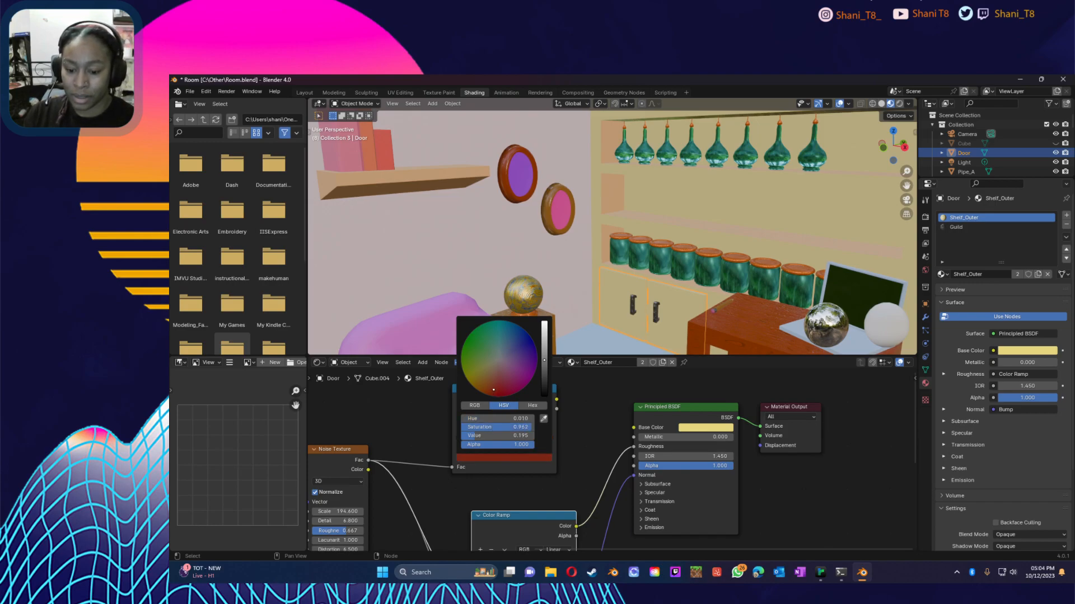
left_click(469, 437)
left_click(736, 327)
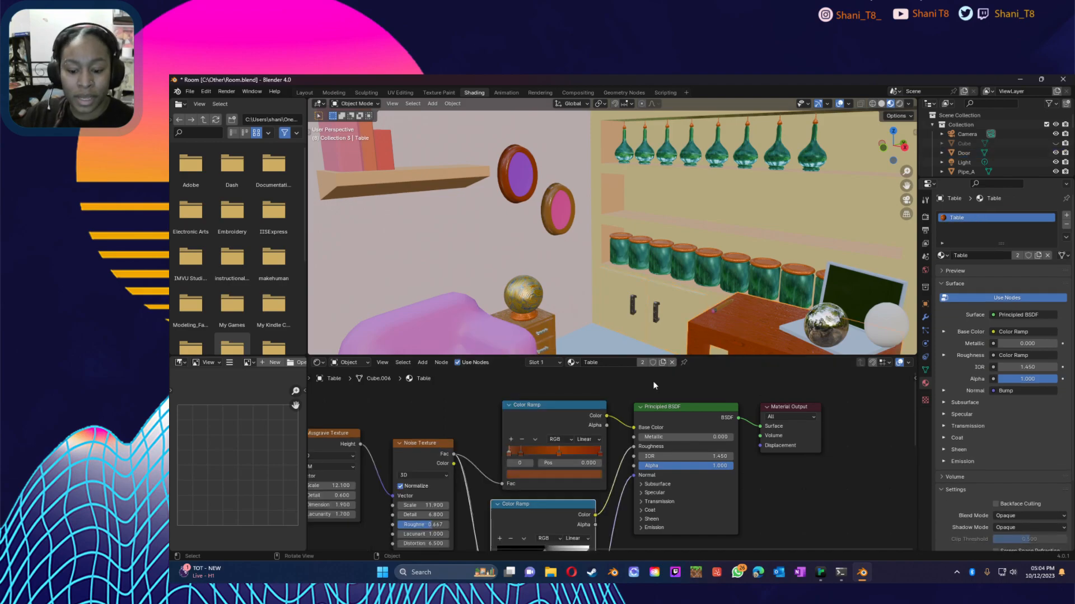
left_click_drag(622, 453, 610, 493)
key("ctrl+x")
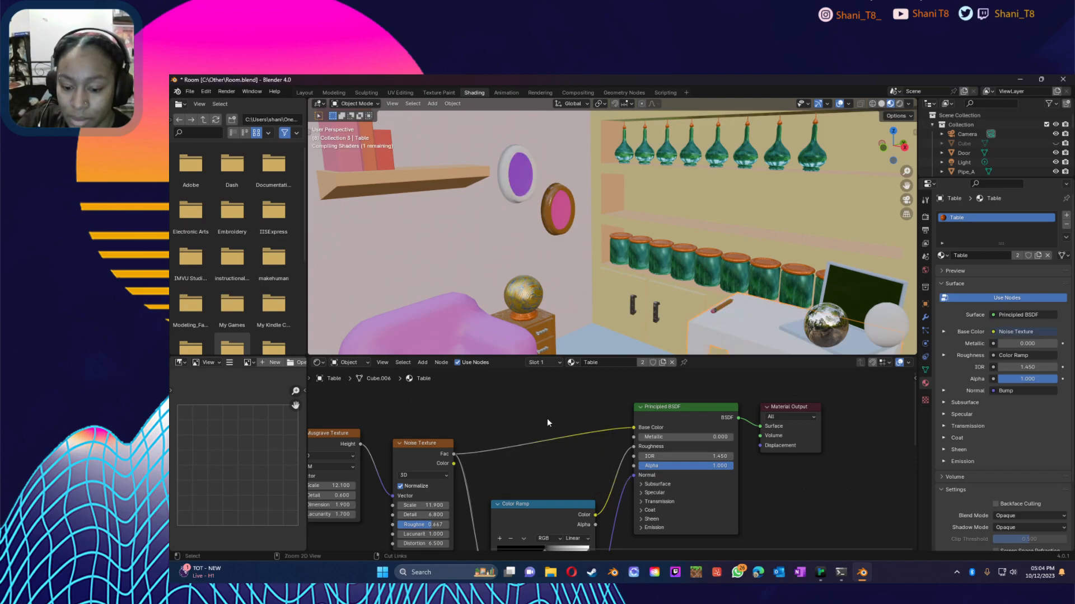
key("ctrl+z")
key("ctrl+v")
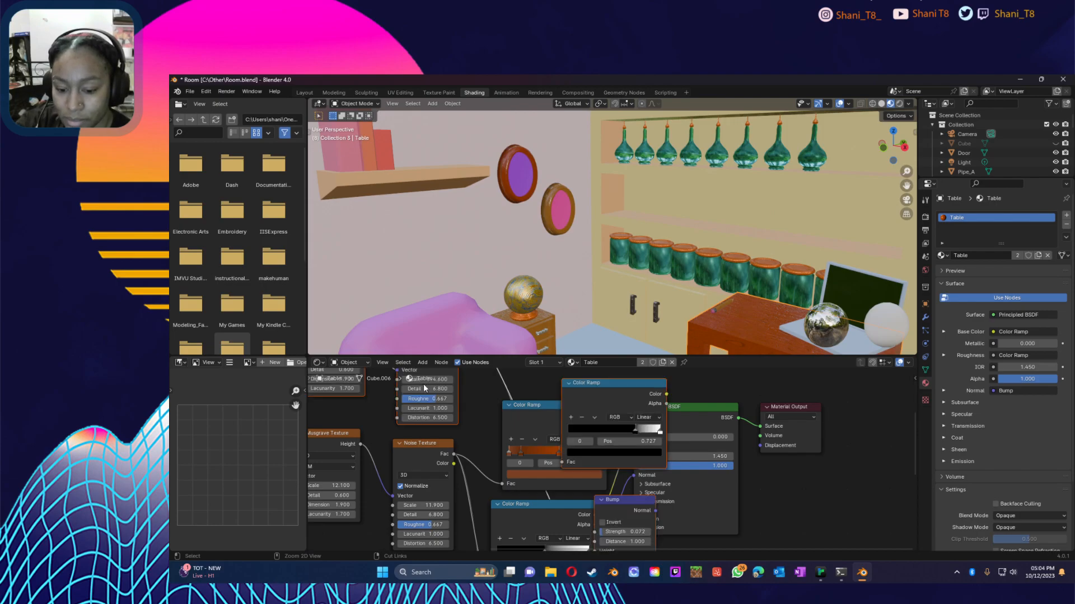
key("ctrl+z")
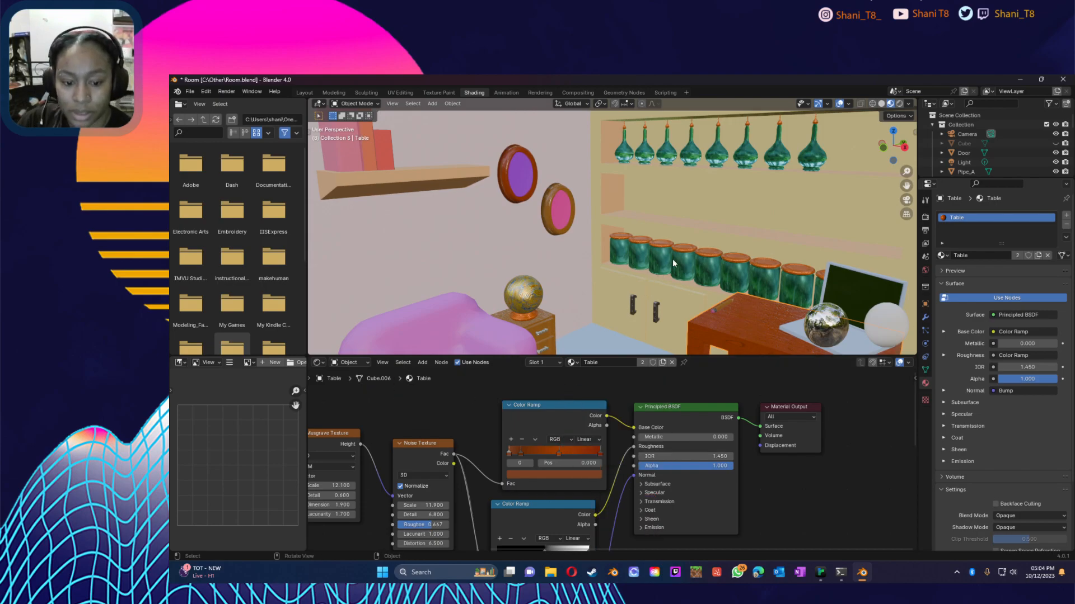
Step: Delete the golden-brown Color Ramp from the cabinet door's Shelf_Outer material
left_click(687, 295)
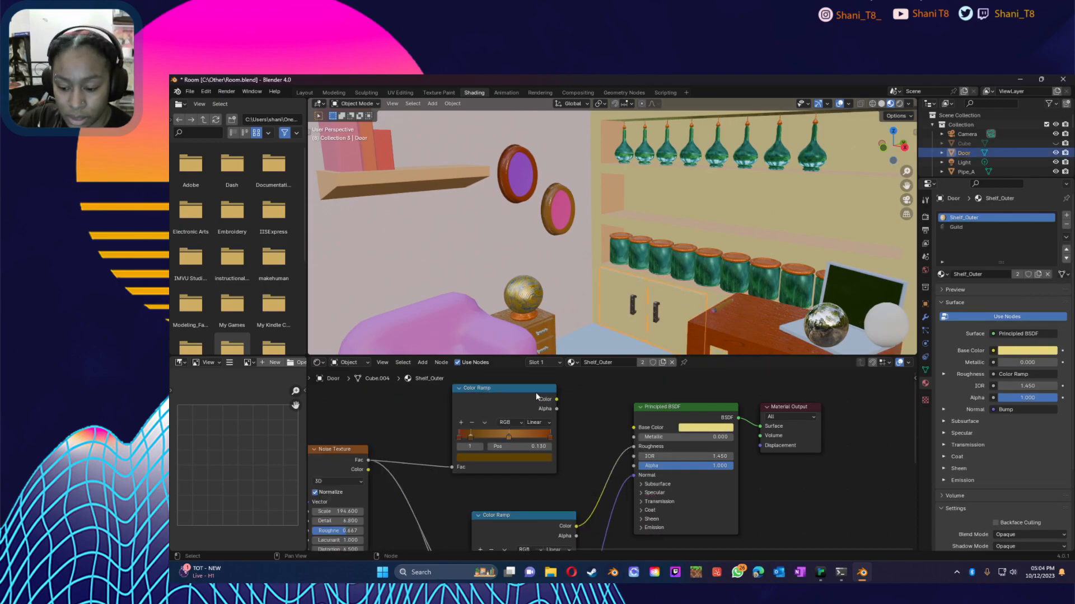
left_click(536, 392)
key("Delete")
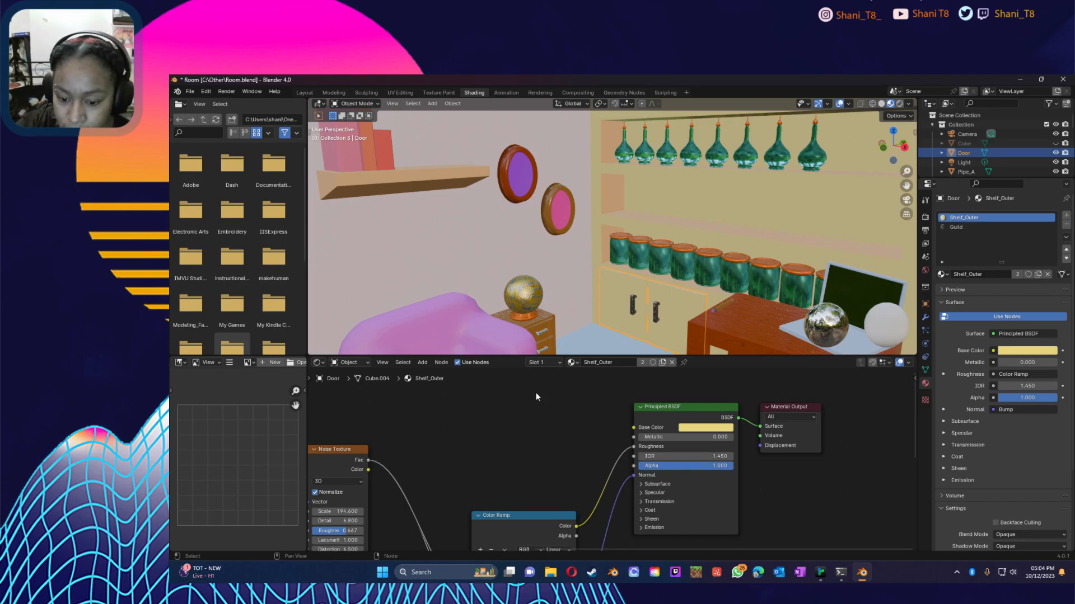
key("ctrl+v")
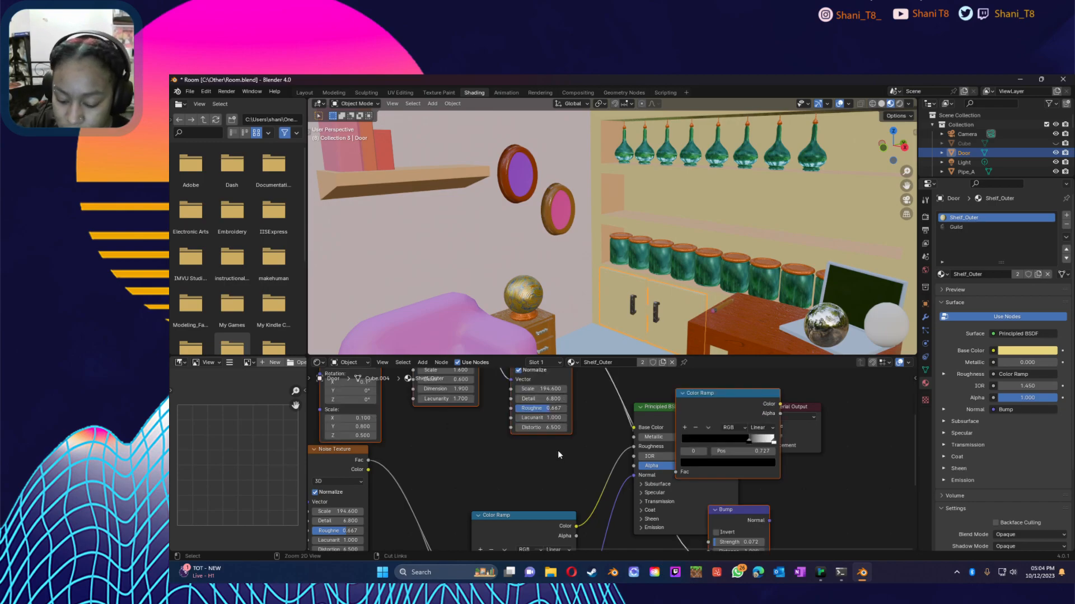
key("ctrl+z")
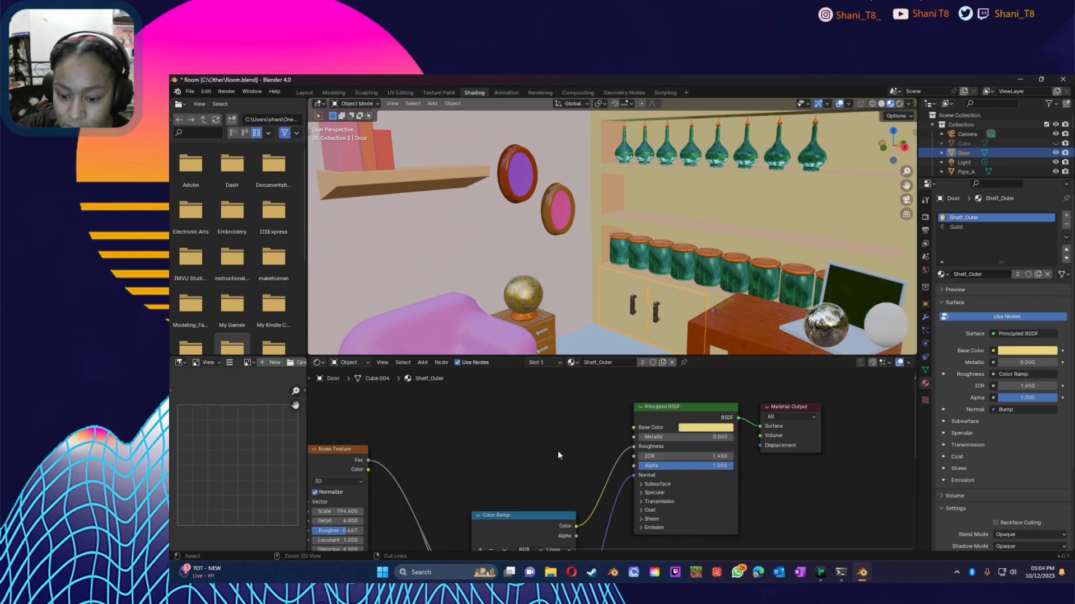
Step: Copy the Table material's reddish-brown Color Ramp into Shelf_Outer and place it between the Noise Texture and the Principled BSDF
left_click(744, 316)
left_click(542, 413)
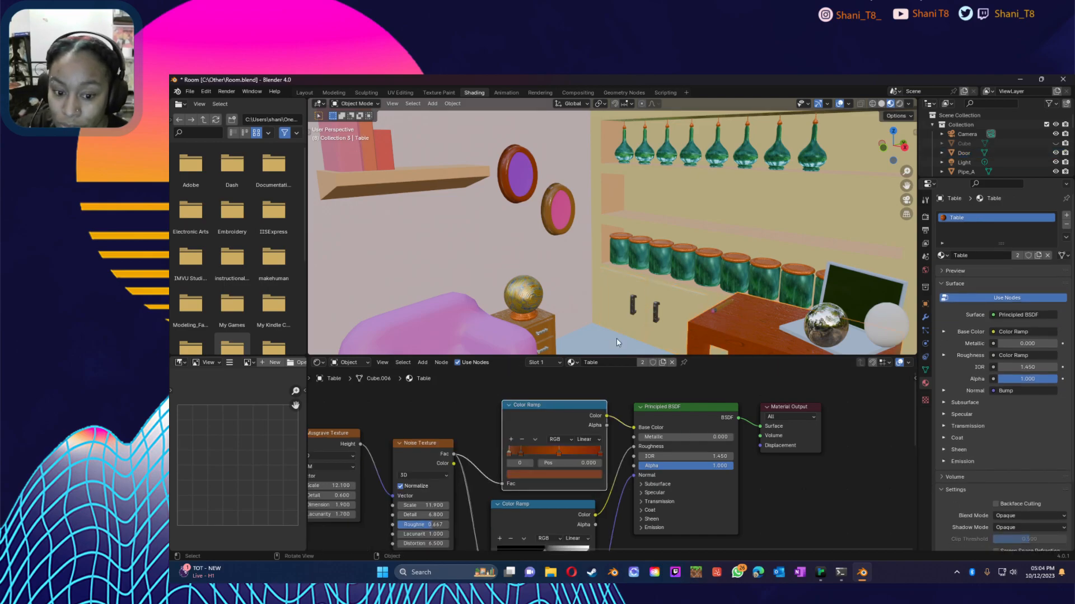
key("ctrl+v")
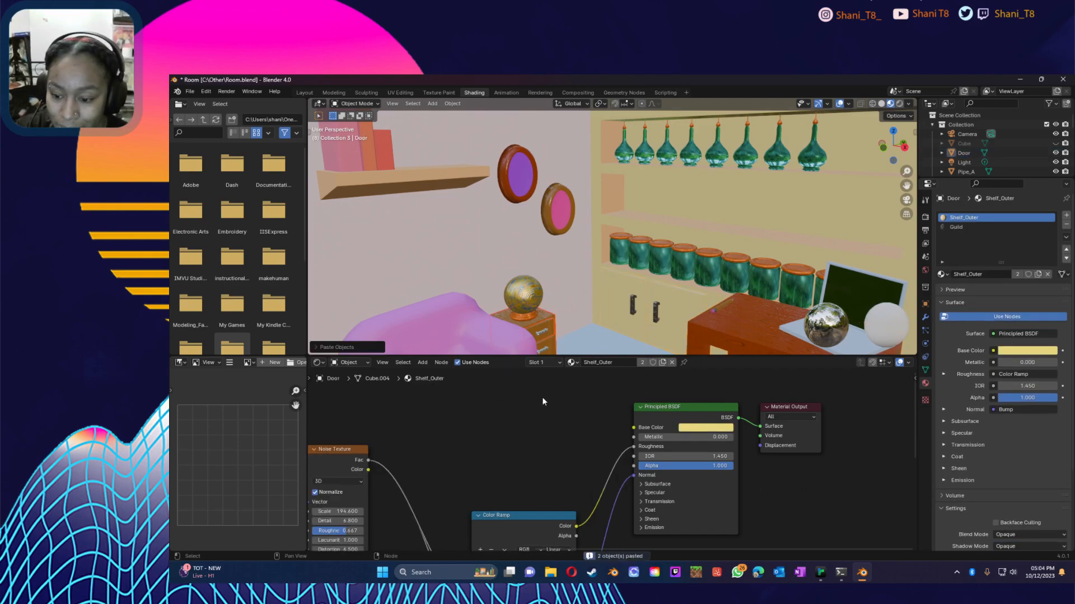
key("ctrl+v")
left_click_drag(539, 395, 523, 408)
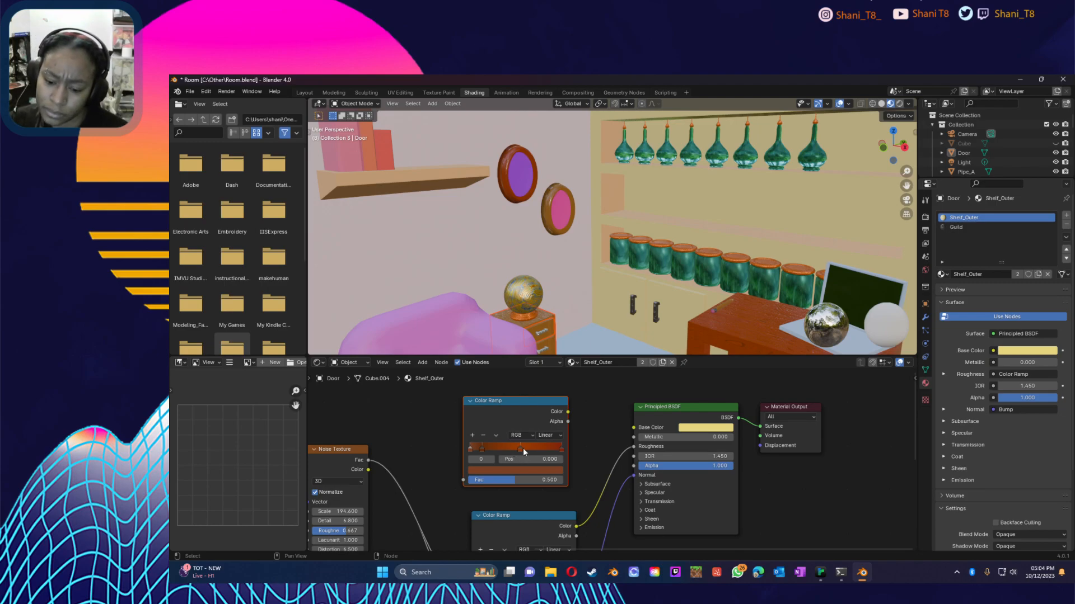
Step: Brighten all four colour stops of the copied Color Ramp to vivid orange
left_click(478, 469)
left_click(555, 343)
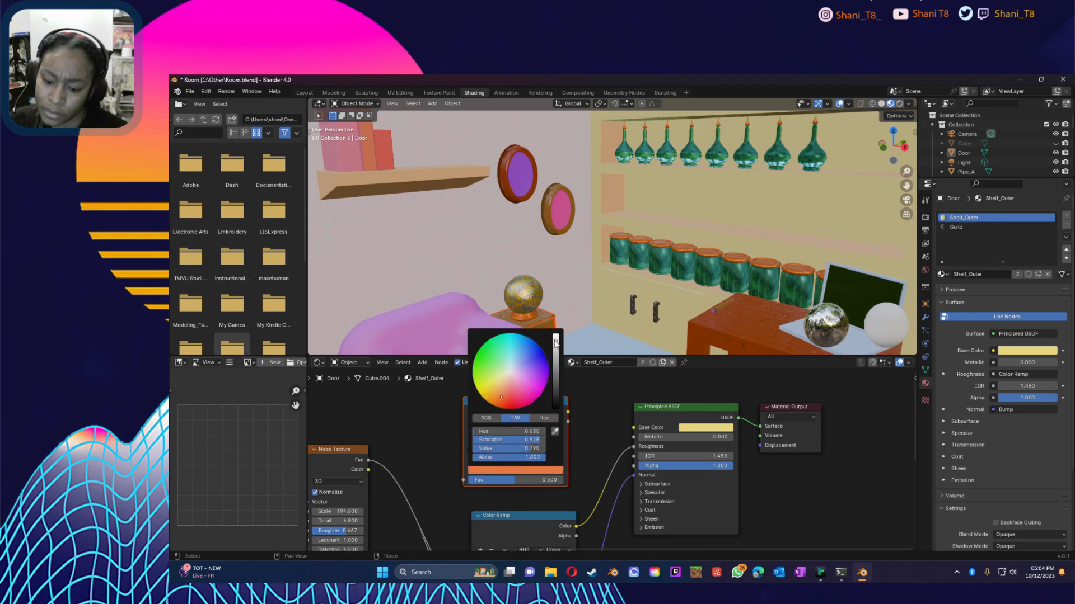
left_click(482, 449)
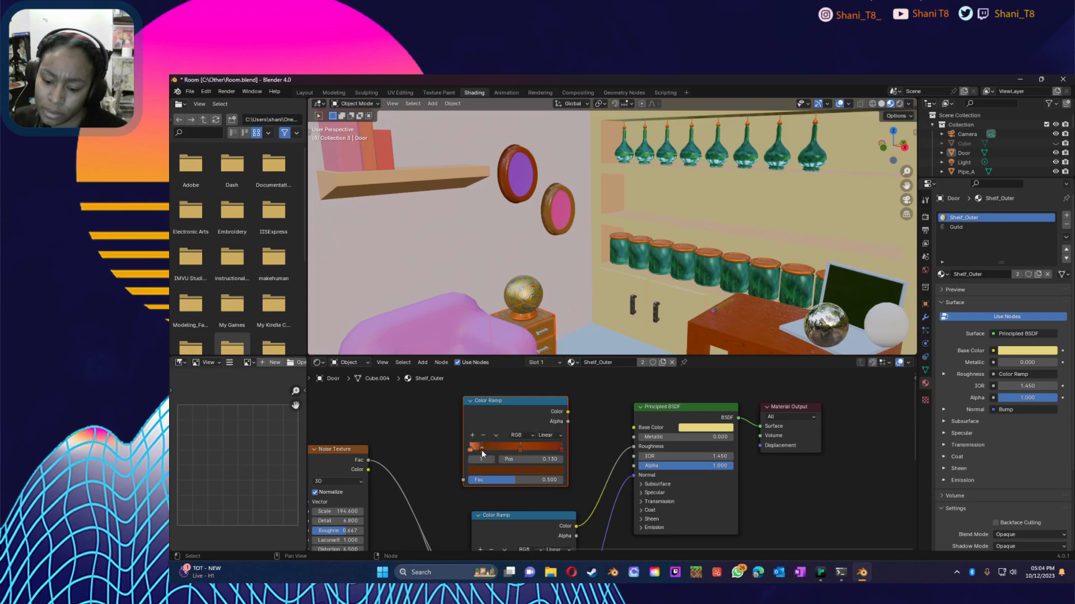
left_click(500, 470)
left_click(557, 343)
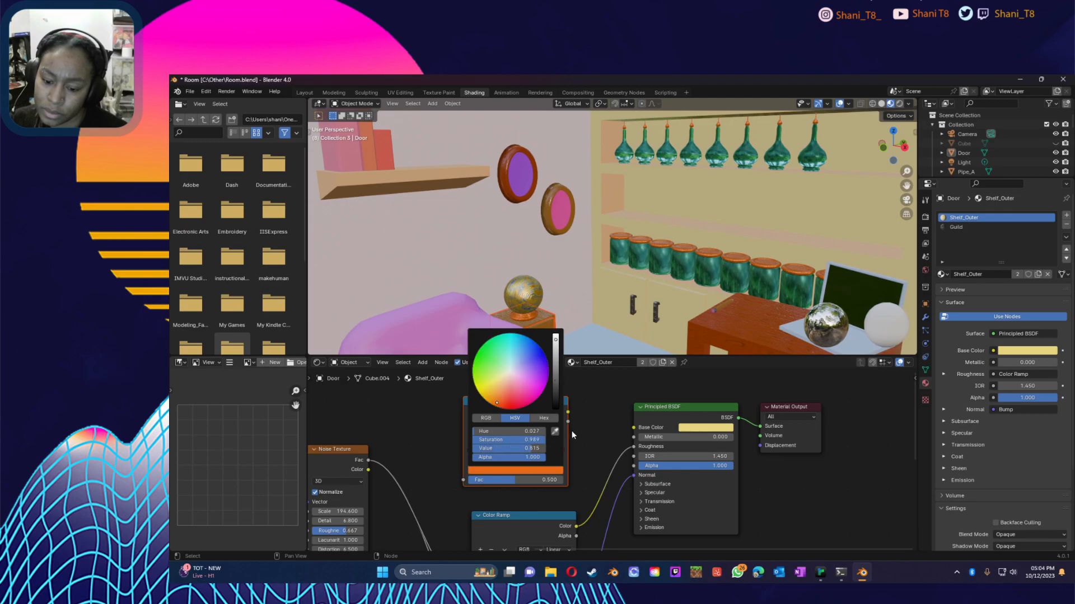
left_click(511, 470)
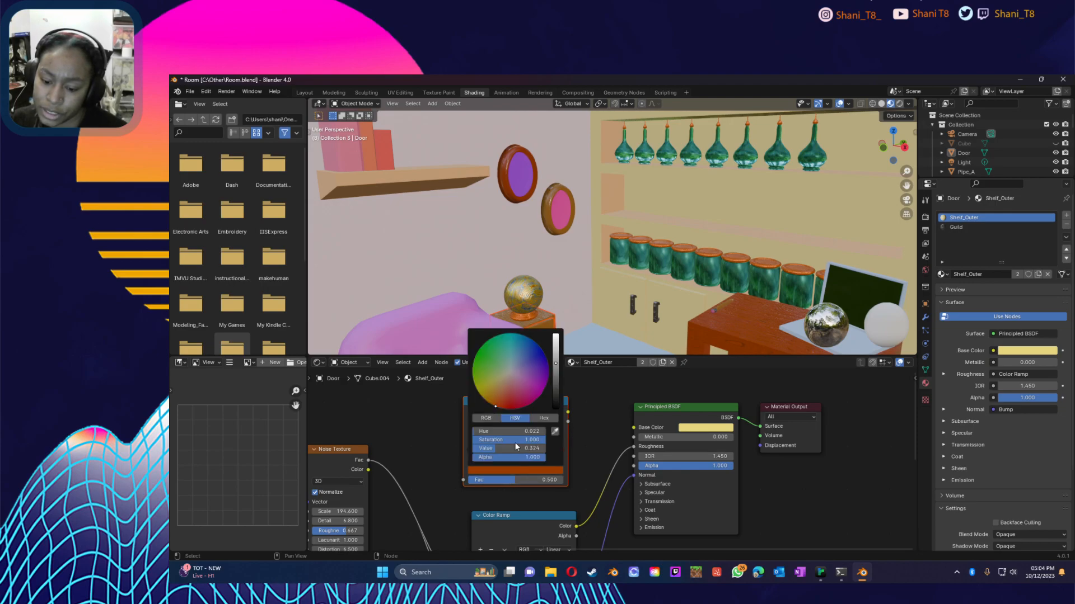
left_click(556, 337)
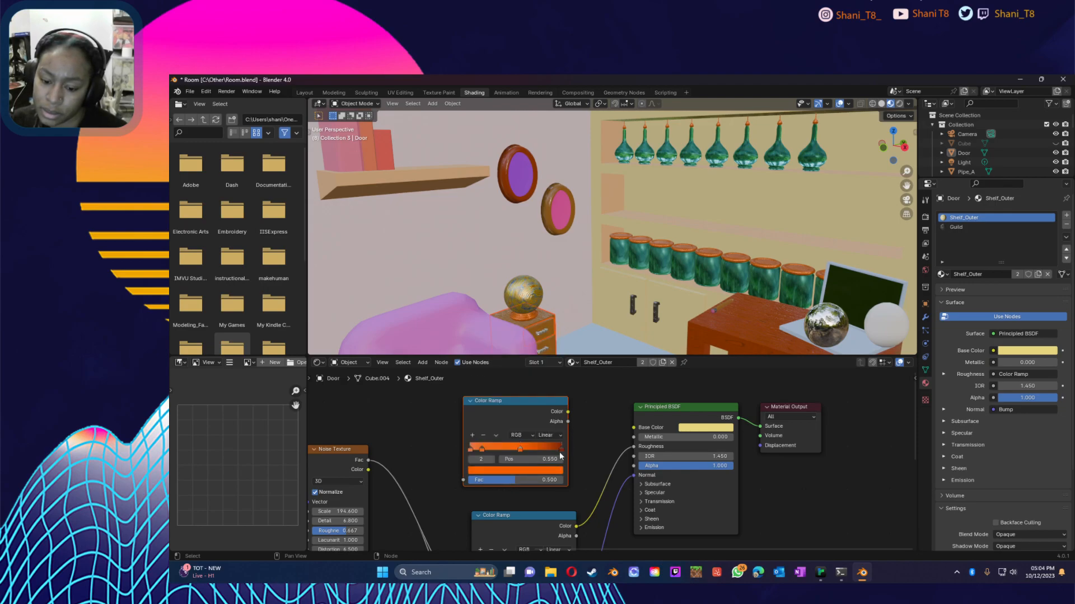
left_click(557, 448)
left_click(524, 471)
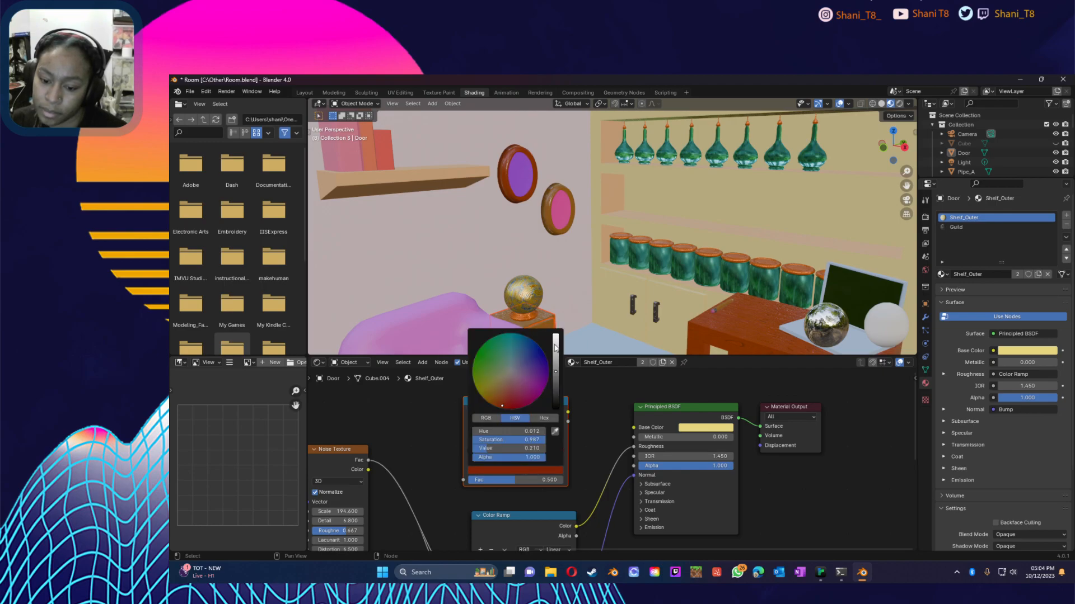
left_click(556, 335)
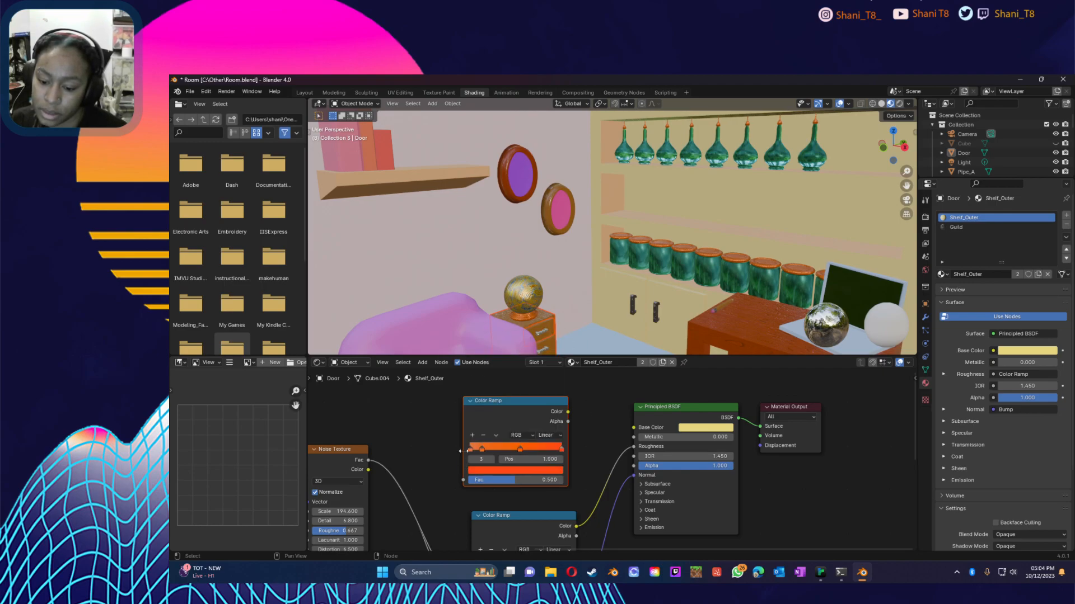
Step: Link the Noise Texture's Fac to the orange Color Ramp and the ramp's Color to the Principled BSDF's Base Color
left_click_drag(463, 480, 370, 465)
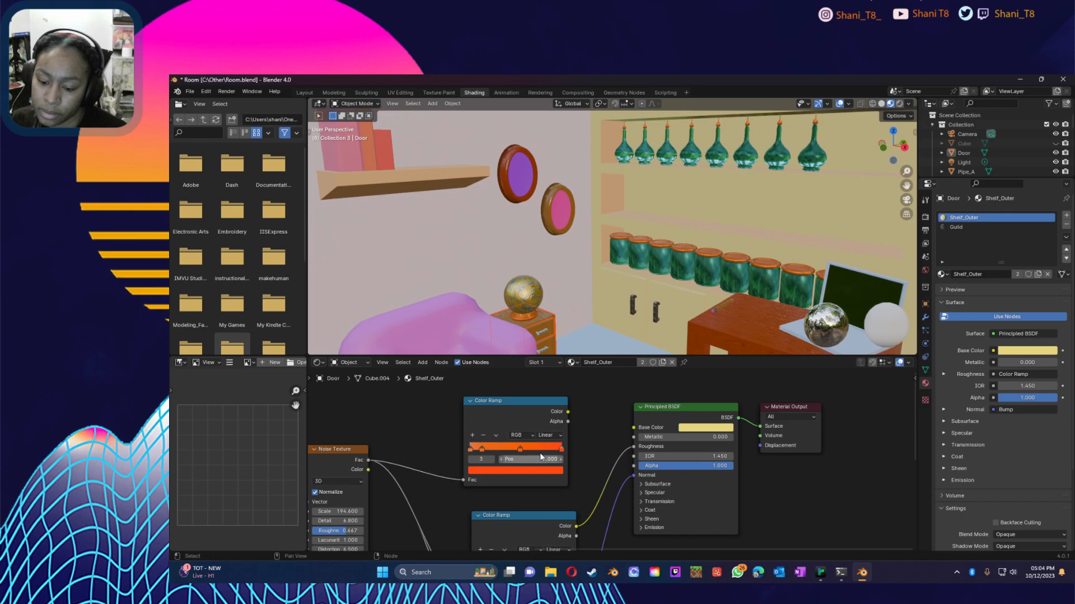
left_click_drag(567, 412, 634, 428)
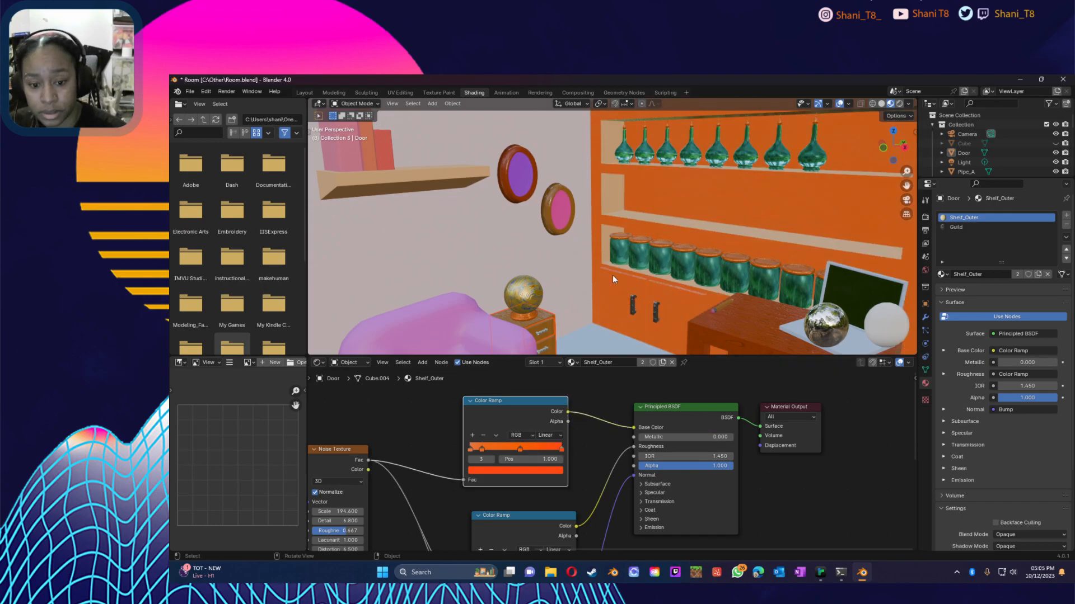
Step: Recolour the third stop of Shelf_Outer's orange Color Ramp to a pale golden yellow so that the wood grain shows on the shelves
scroll(640, 261, "down", 8)
scroll(764, 243, "up", 5)
scroll(764, 243, "down", 5)
middle_click_drag(763, 243, 734, 246)
scroll(776, 243, "up", 8)
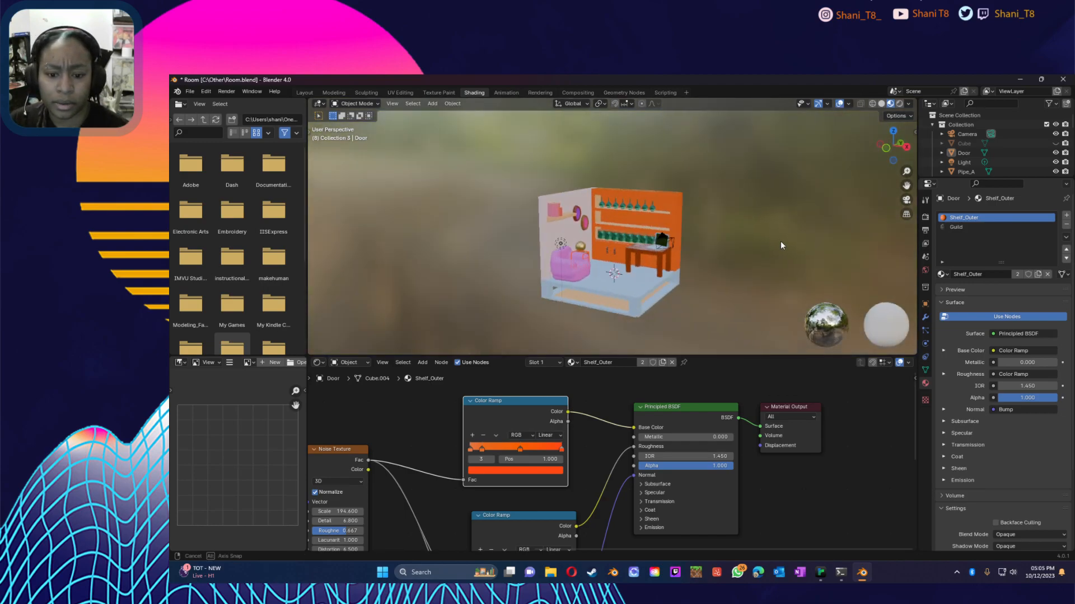
scroll(628, 305, "up", 3)
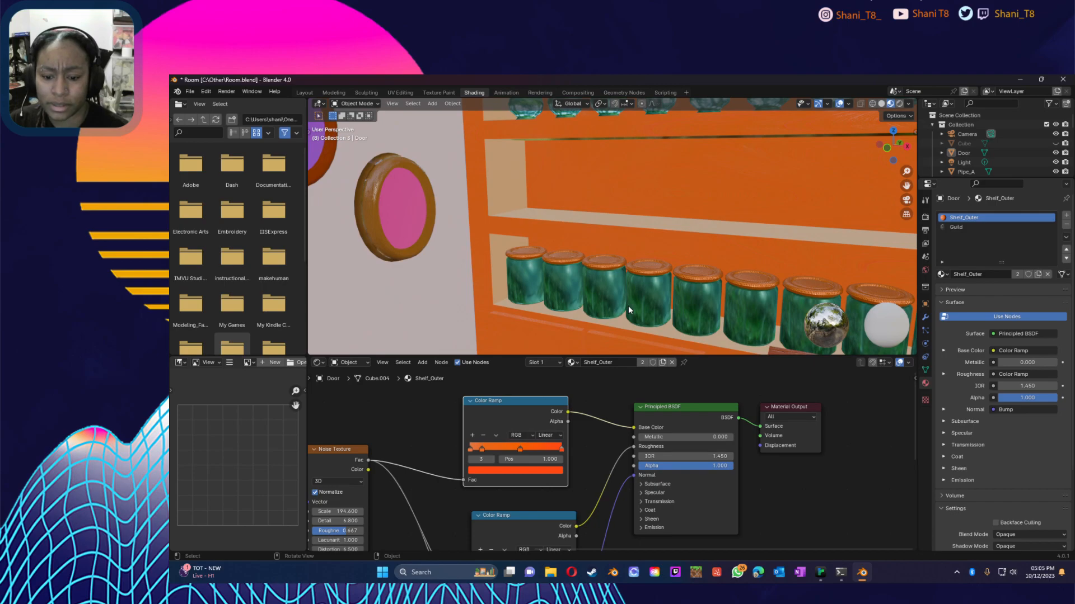
scroll(628, 306, "down", 1)
left_click(520, 448)
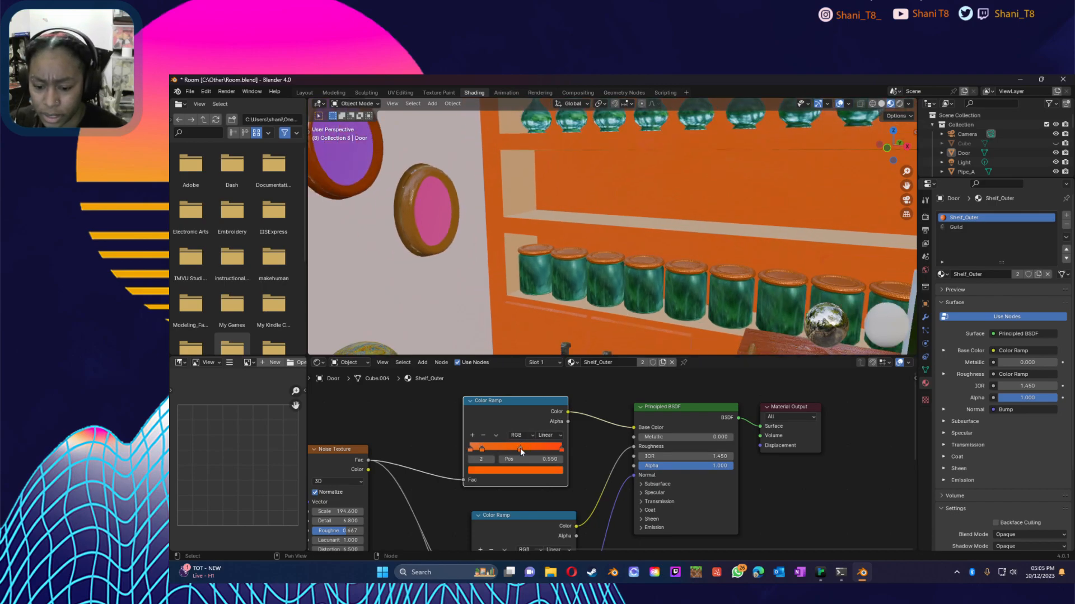
left_click(525, 471)
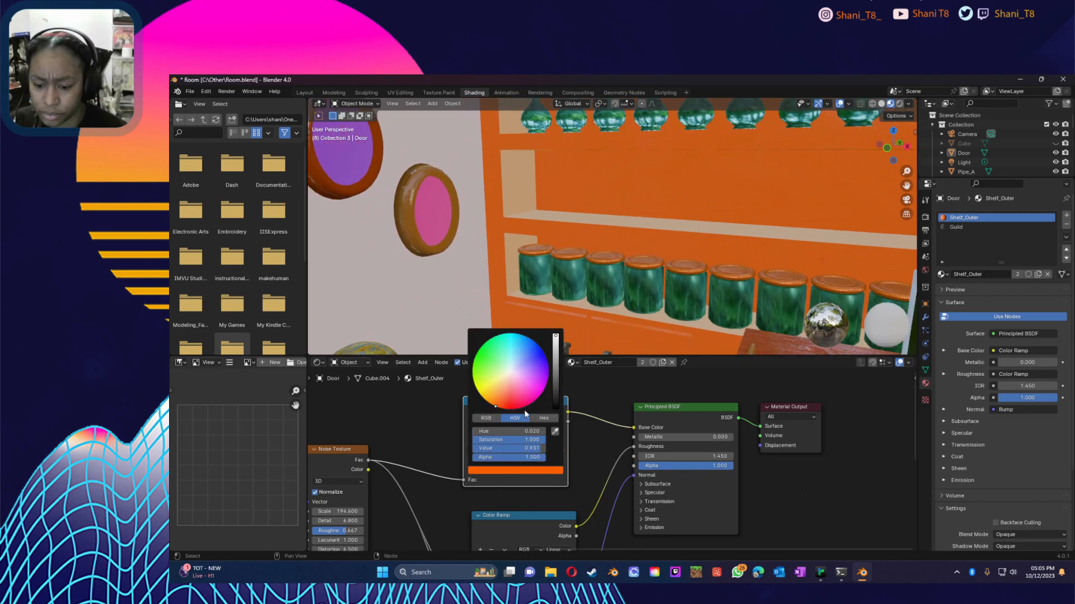
left_click(503, 386)
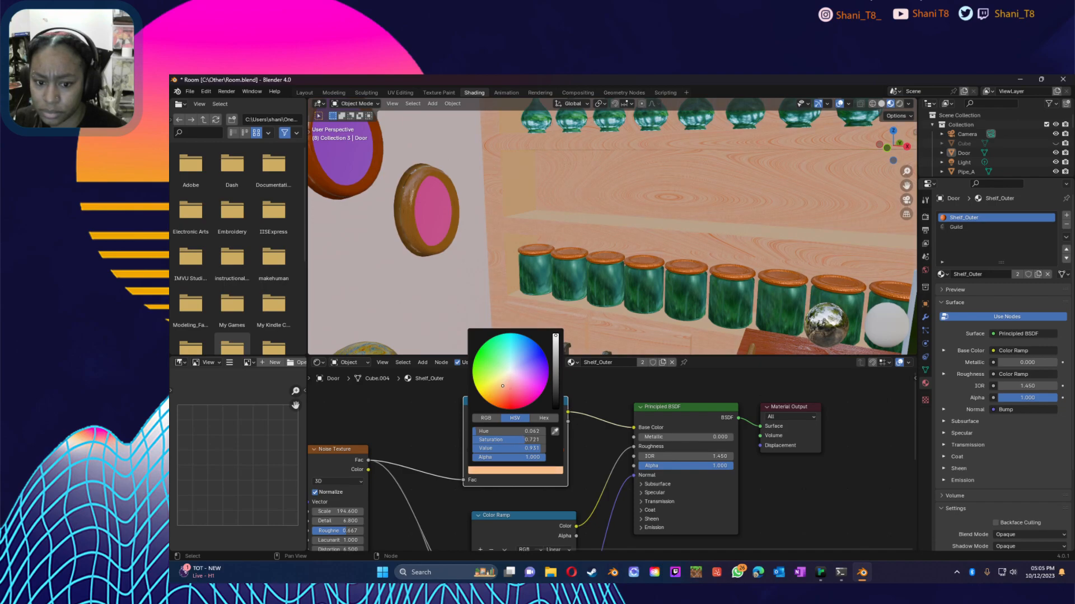
left_click_drag(503, 384, 494, 388)
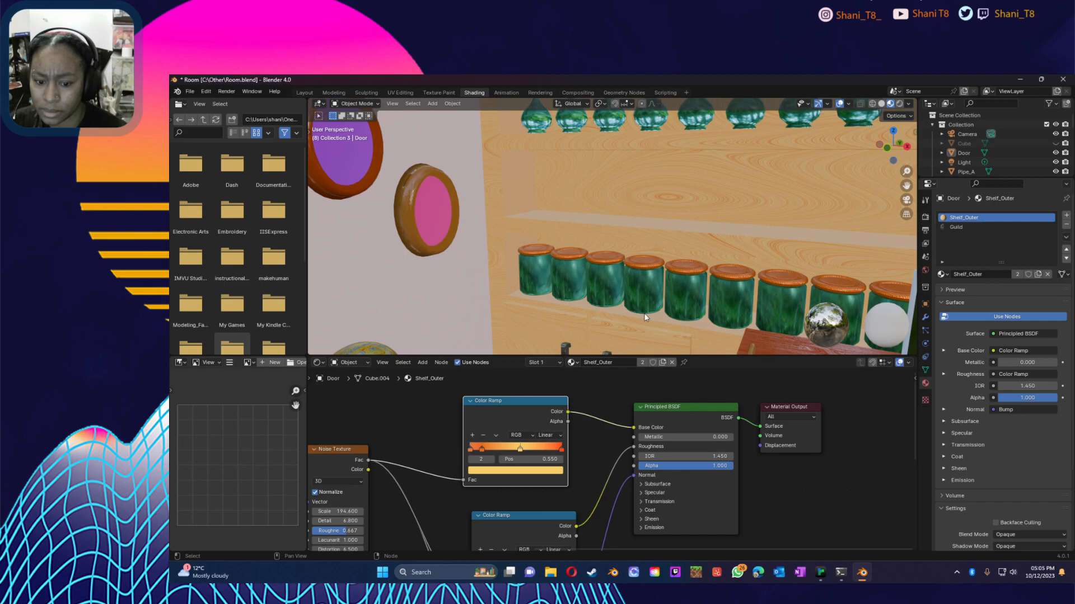
Step: Recolour the third stop of Shelf_Outer's Base Color ramp from pale yellow back to vivid orange
scroll(645, 318, "down", 5)
scroll(670, 288, "up", 6)
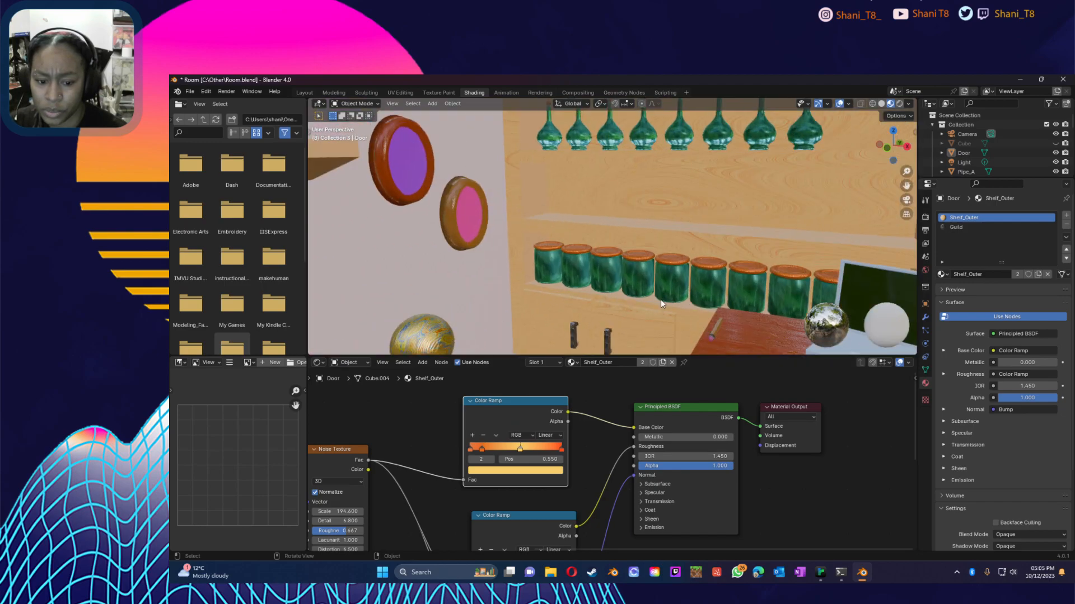
left_click(506, 473)
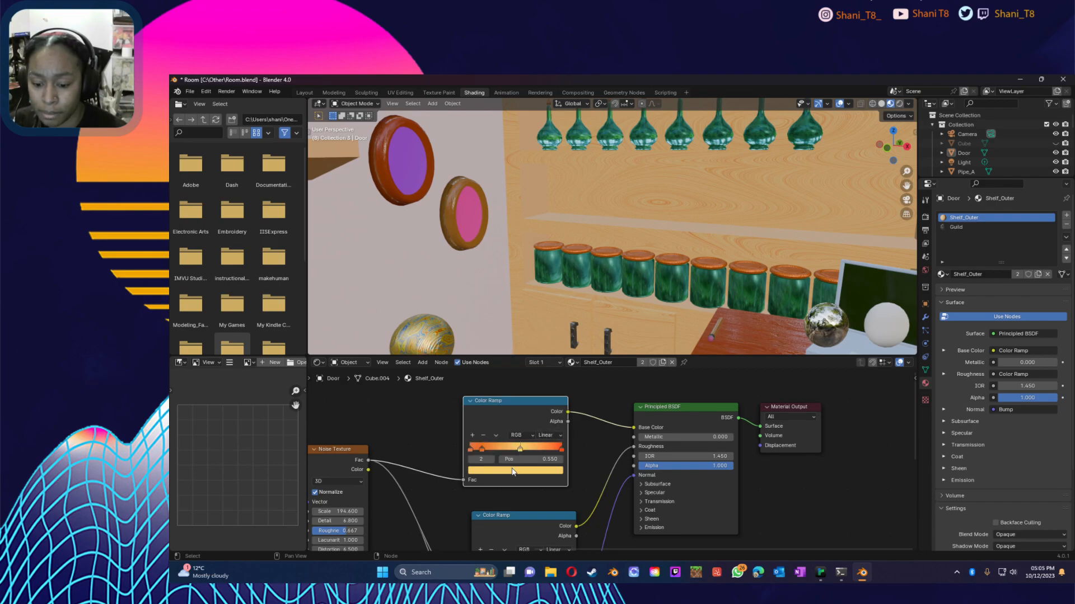
left_click(515, 471)
left_click_drag(495, 388, 496, 406)
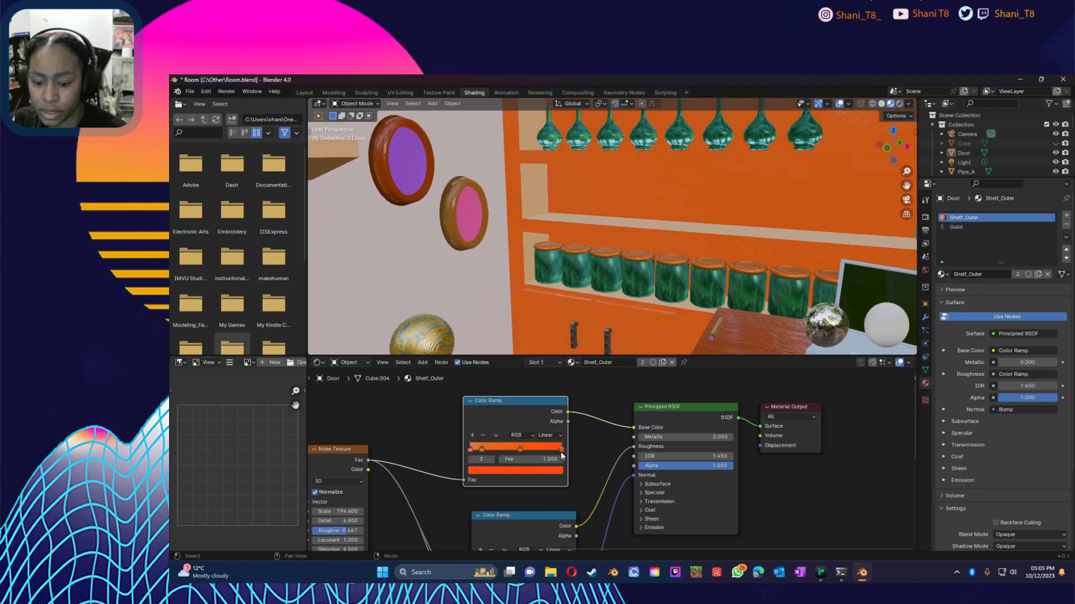
Step: Recolour the last stop of the orange Color Ramp to a saturated blue
left_click(511, 471)
left_click(537, 352)
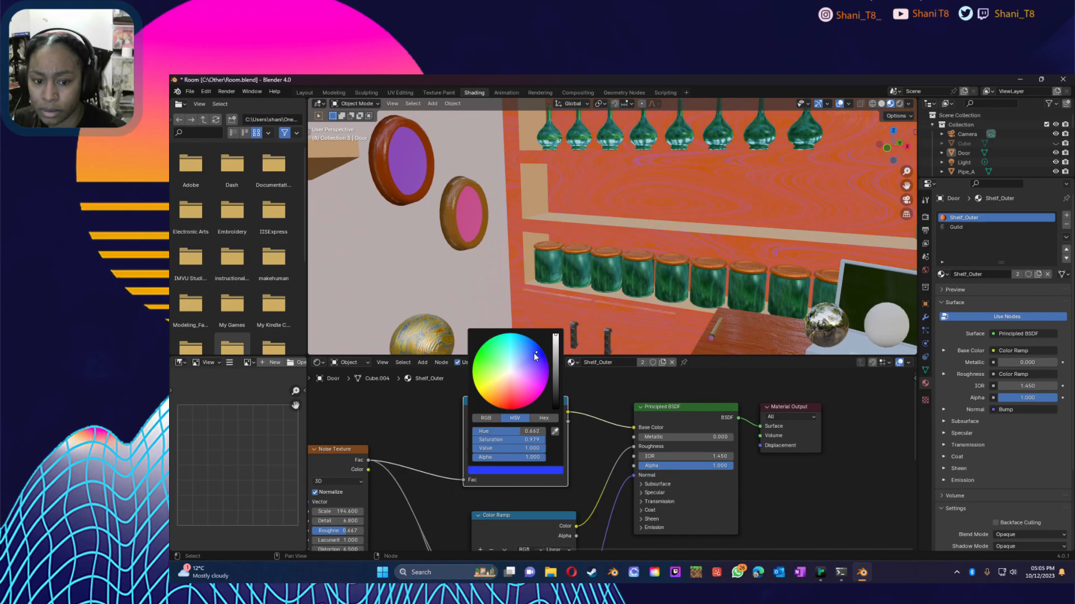
left_click_drag(536, 353, 516, 337)
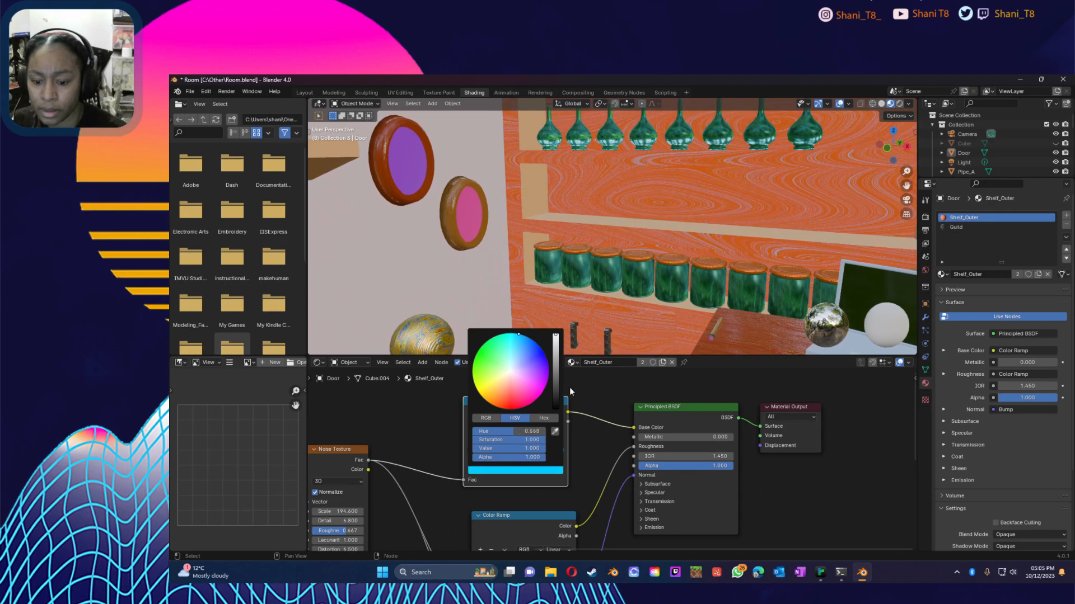
left_click(506, 470)
left_click(526, 340)
mouse_move(524, 348)
left_mouse_down()
mouse_move(509, 352)
mouse_move(537, 356)
mouse_move(538, 346)
left_mouse_up()
Step: Recolour the Color Ramp's second stop to bright blue and its first stop to pale lavender
left_click(483, 449)
left_click(493, 472)
mouse_move(539, 356)
left_mouse_down()
mouse_move(519, 340)
mouse_move(530, 345)
left_mouse_up()
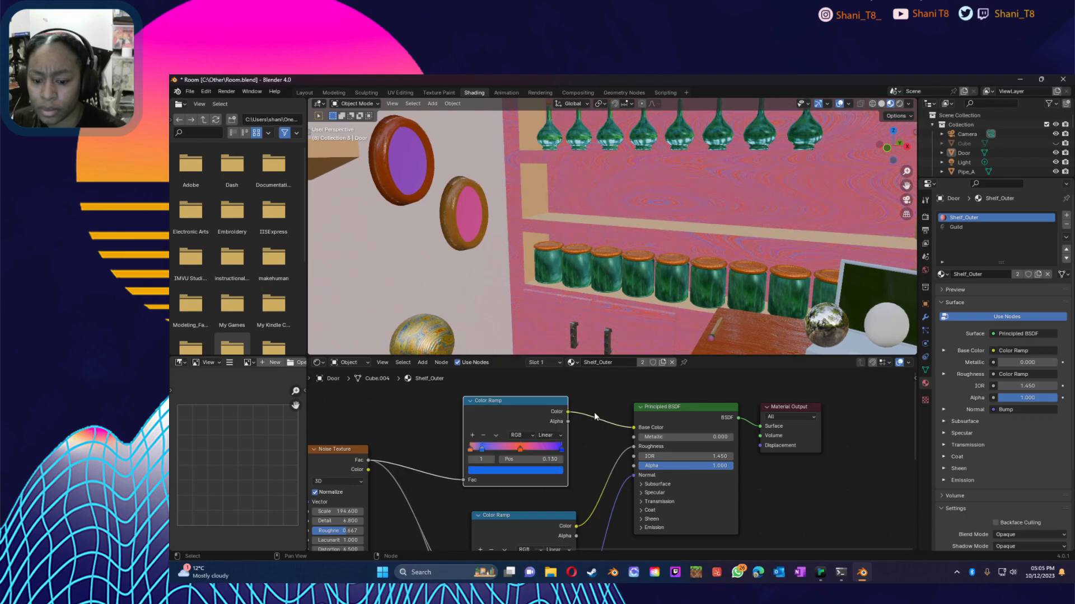
left_click(470, 449)
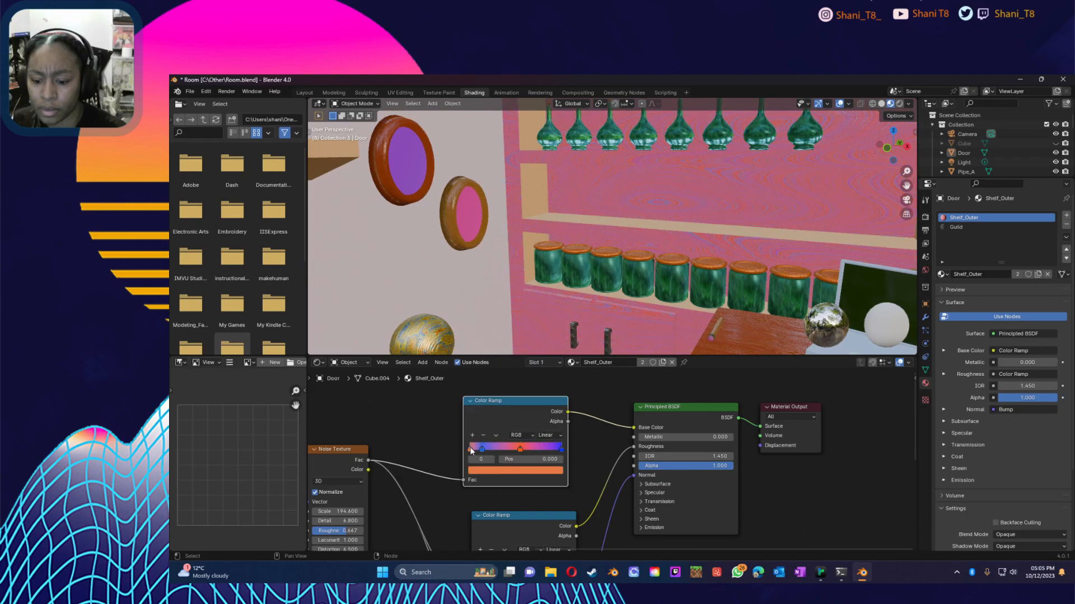
left_click(495, 471)
left_click_drag(530, 353, 518, 370)
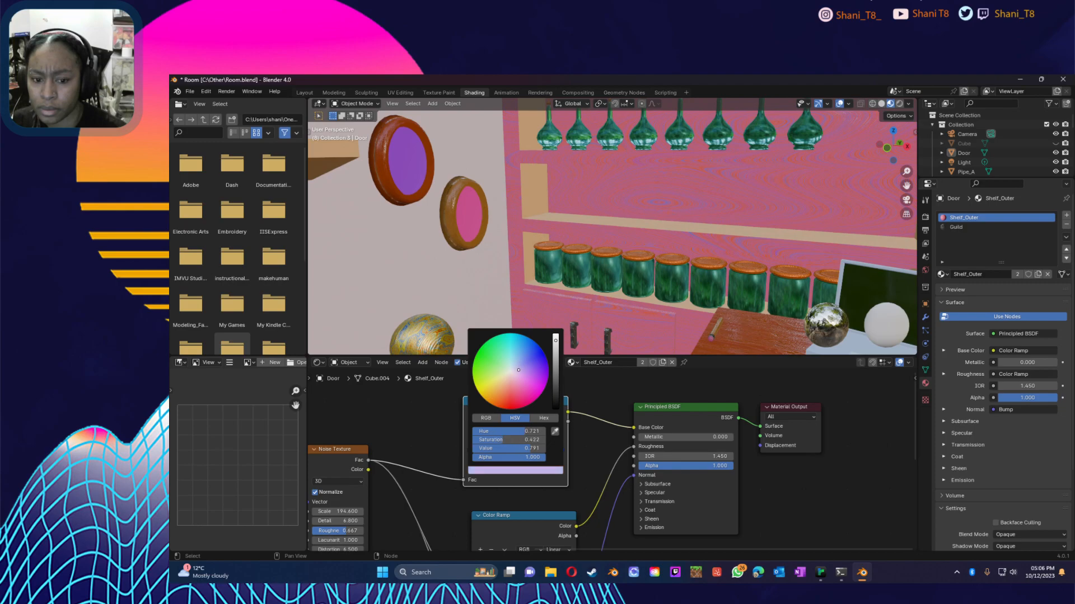
Step: Delete the blue second stop from the Color Ramp and darken the first stop to a very deep red
scroll(617, 294, "down", 8)
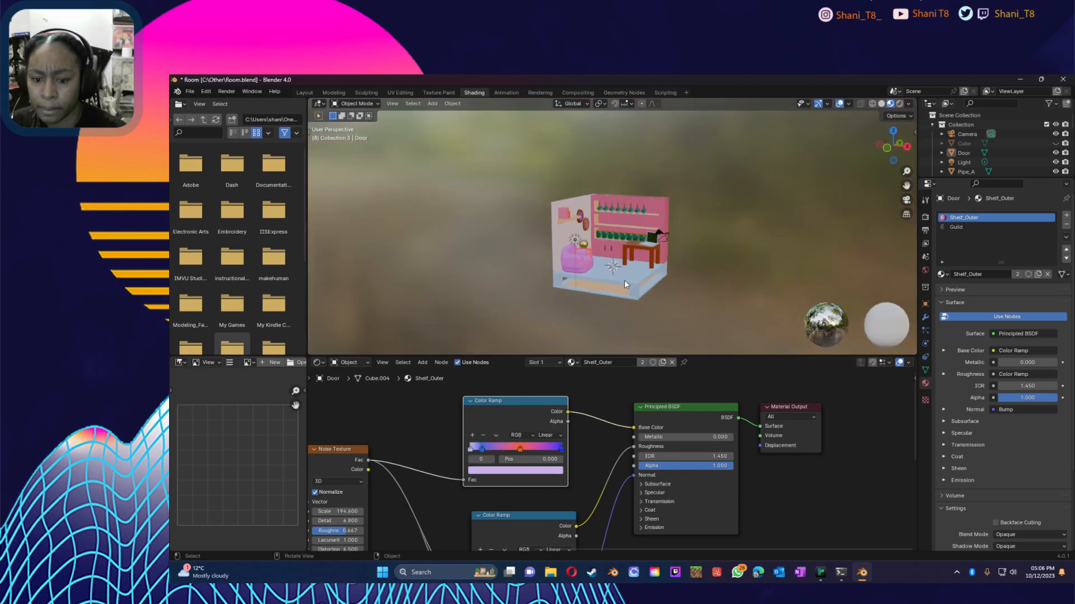
scroll(666, 292, "up", 6)
middle_click_drag(667, 291, 621, 331)
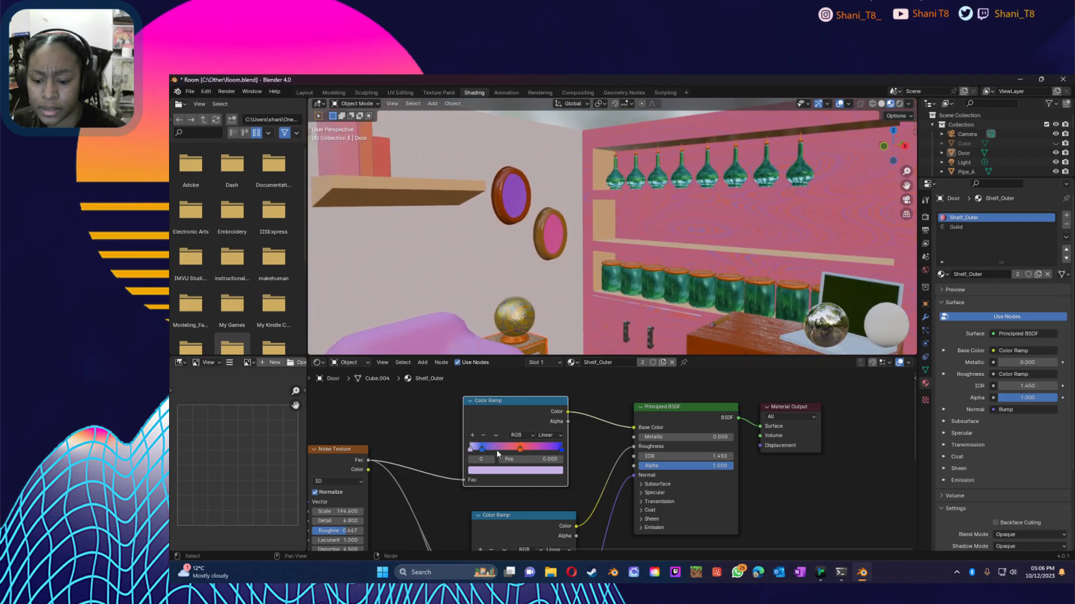
left_click(480, 448)
left_click(483, 435)
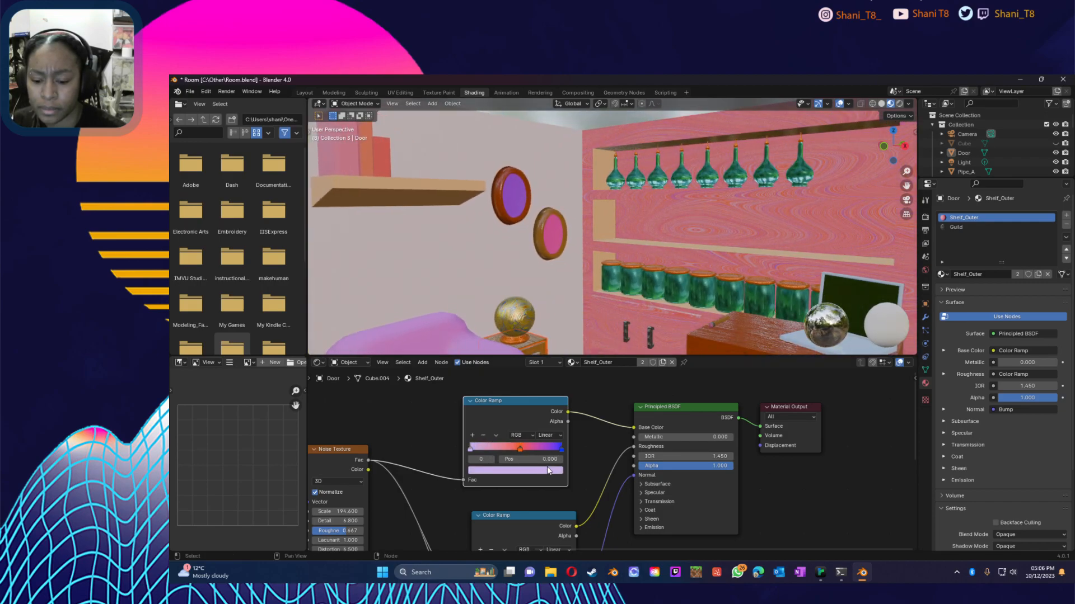
left_click(484, 471)
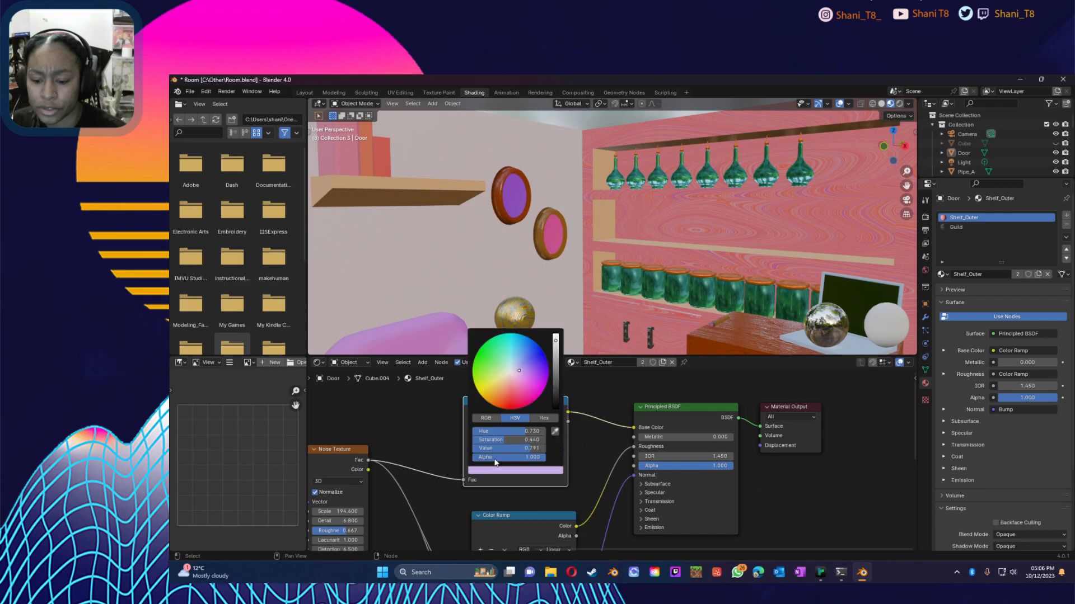
left_click_drag(495, 398, 555, 393)
Step: Recolour the Color Ramp's last stop from blue to a saturated magenta of medium brightness
left_click(561, 451)
left_click(510, 469)
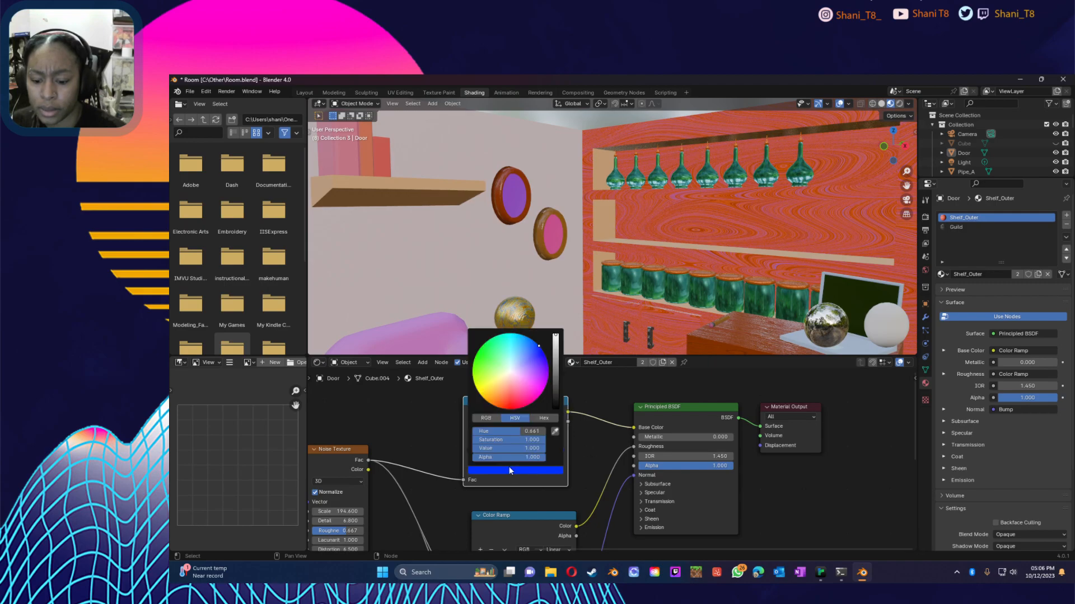
left_click_drag(519, 401, 534, 400)
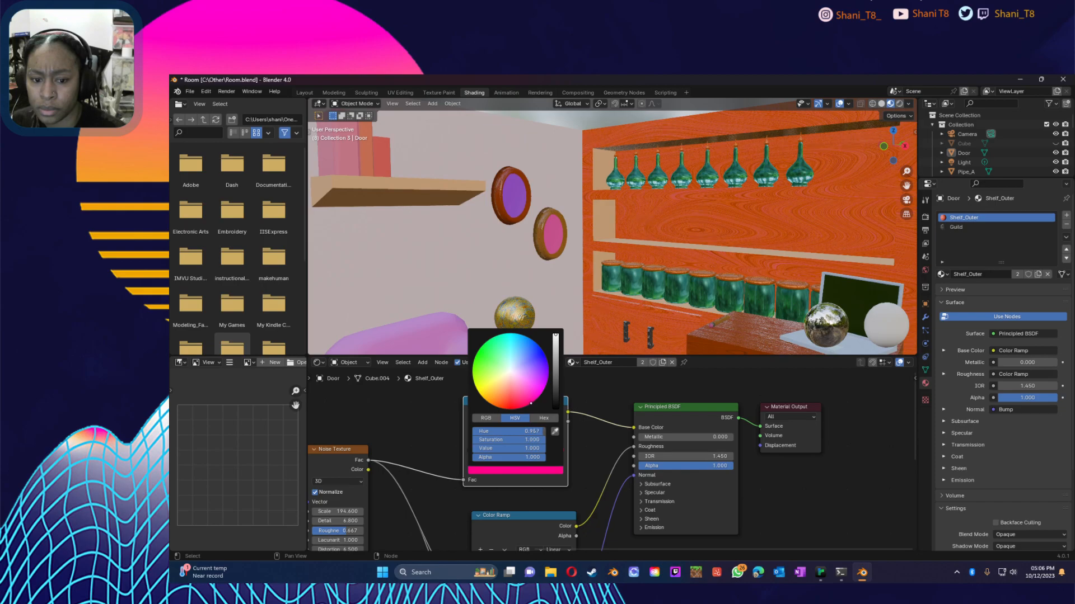
left_click(557, 377)
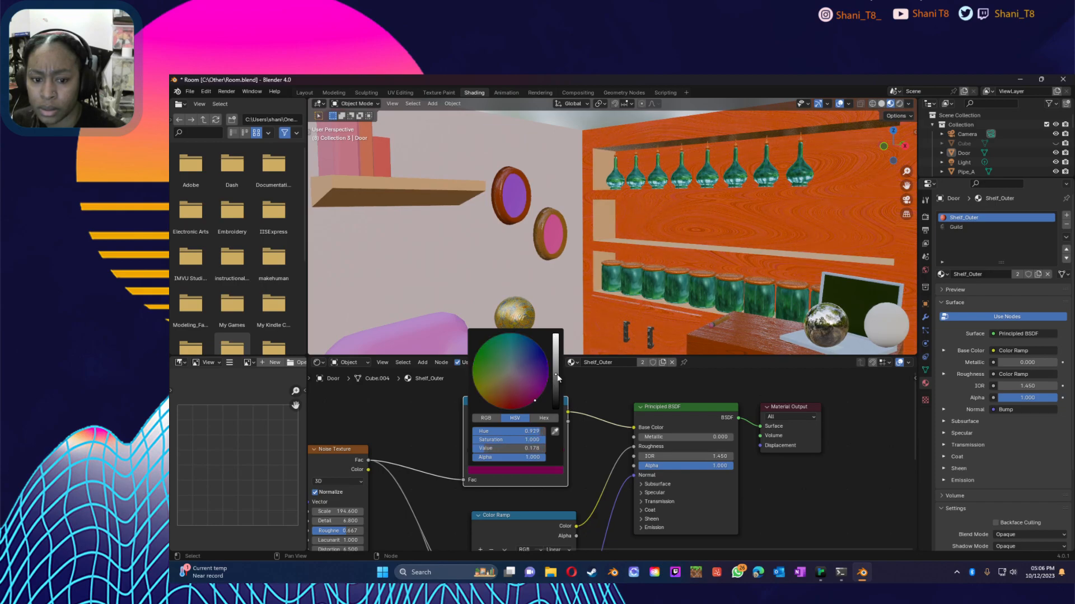
mouse_move(556, 376)
left_mouse_down()
mouse_move(556, 390)
mouse_move(520, 403)
left_mouse_up()
left_click(510, 398)
left_click_drag(555, 350, 556, 334)
left_click_drag(555, 385, 556, 389)
left_click(546, 365)
left_click(555, 362)
mouse_move(550, 391)
left_mouse_down()
mouse_move(522, 382)
mouse_move(543, 390)
left_mouse_up()
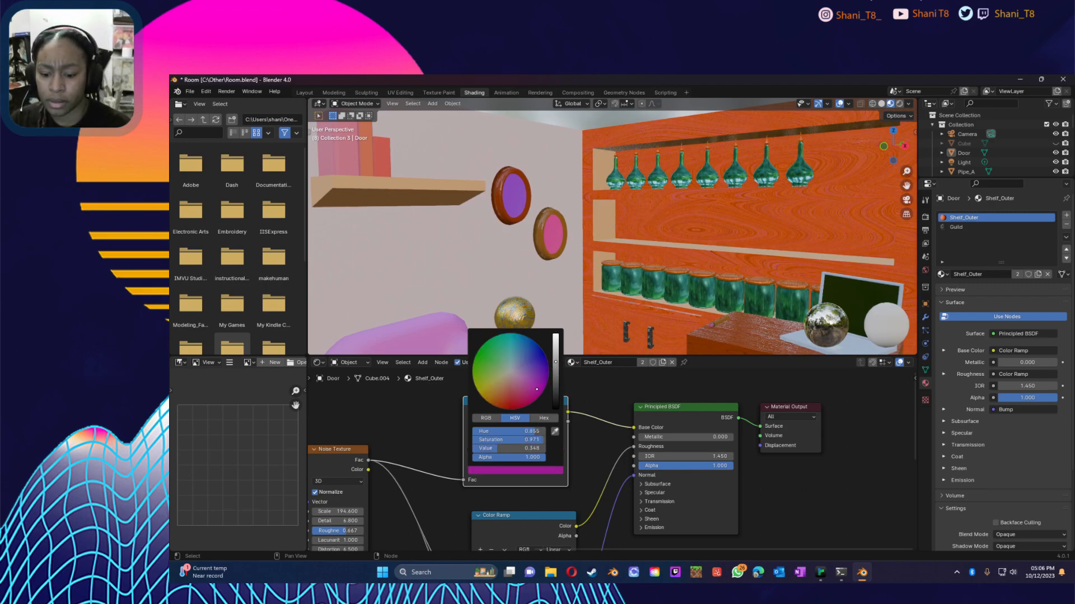
left_click(556, 352)
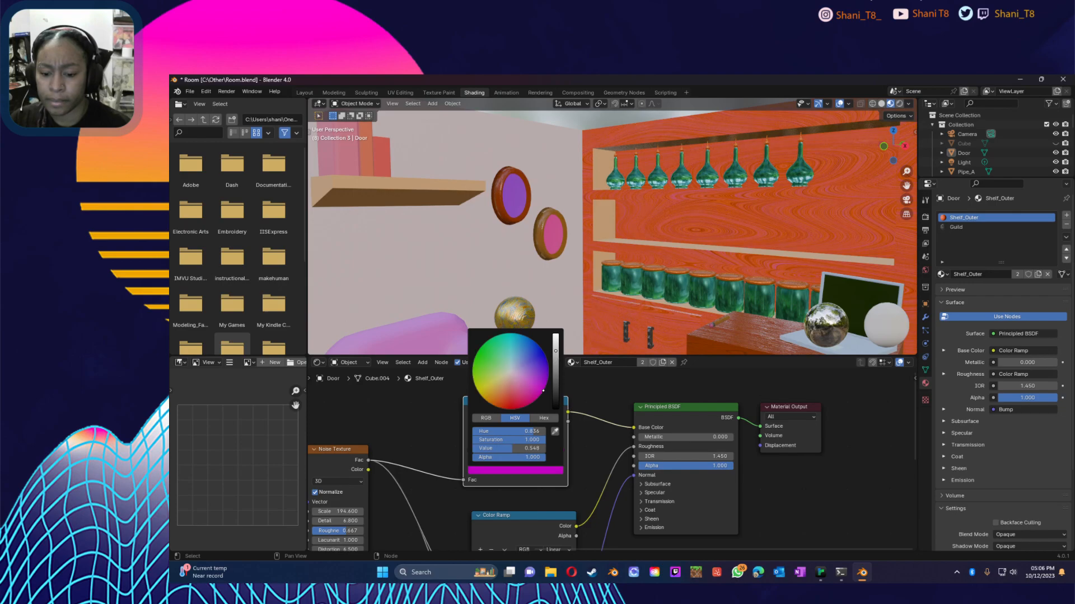
Step: Move the dark first stop to position 0.364 and the orange stop closer to the magenta end, and inspect the wood grain across the room
mouse_move(521, 449)
left_mouse_down()
mouse_move(534, 449)
mouse_move(474, 449)
mouse_move(504, 448)
left_mouse_up()
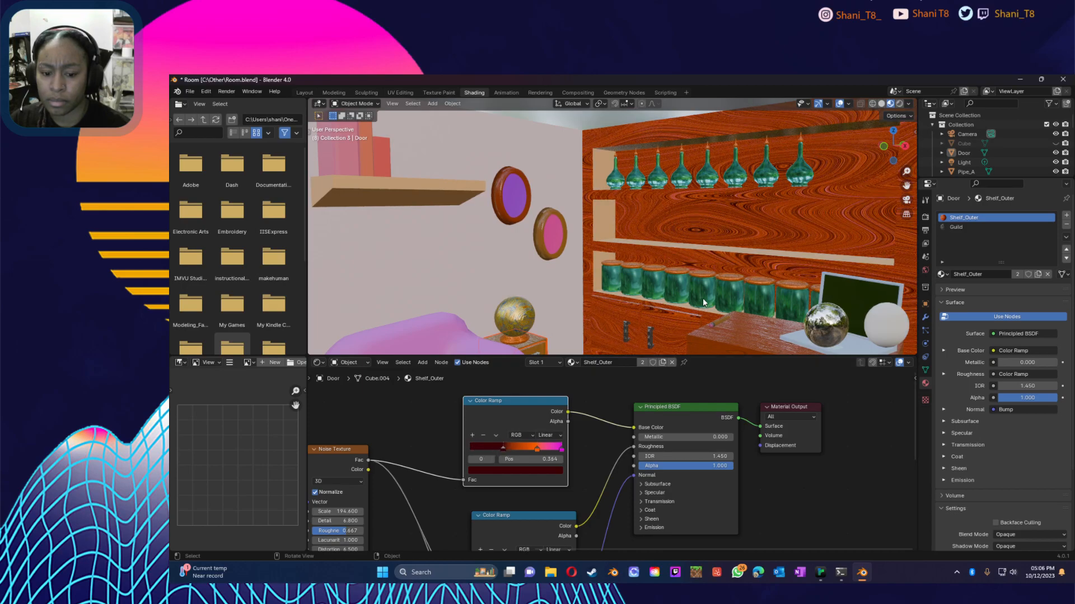
scroll(701, 298, "down", 8)
middle_click_drag(700, 297, 729, 304)
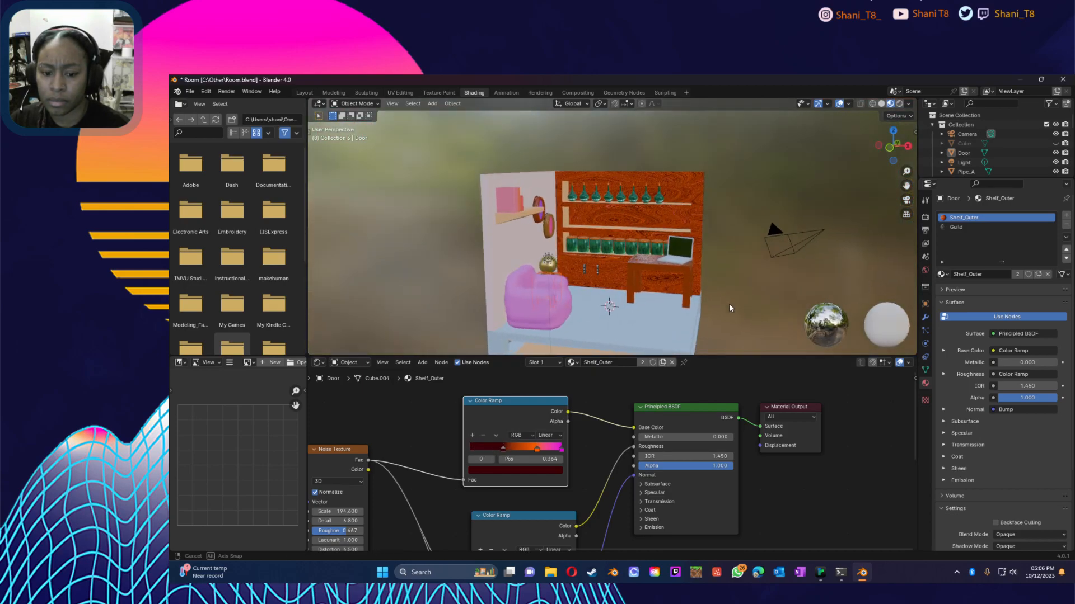
scroll(646, 270, "up", 8)
scroll(646, 295, "up", 2)
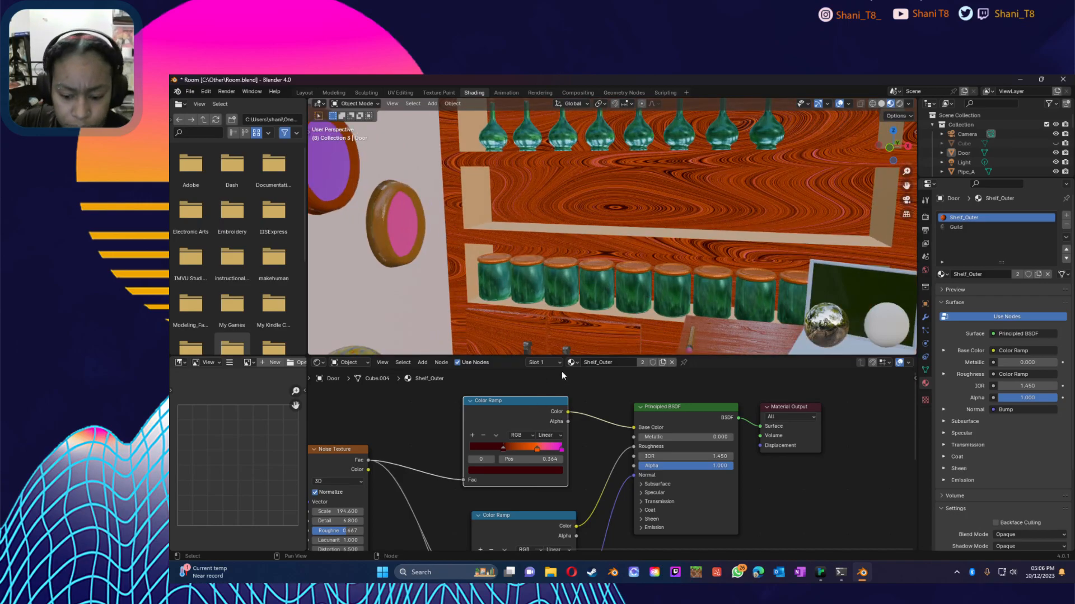
Step: Replace Shelf_Outer's recoloured Base Color ramp with a fresh copy of the reddish-brown Color Ramp, placed between the Noise Texture and the Principled BSDF
key("x")
key("ctrl+v")
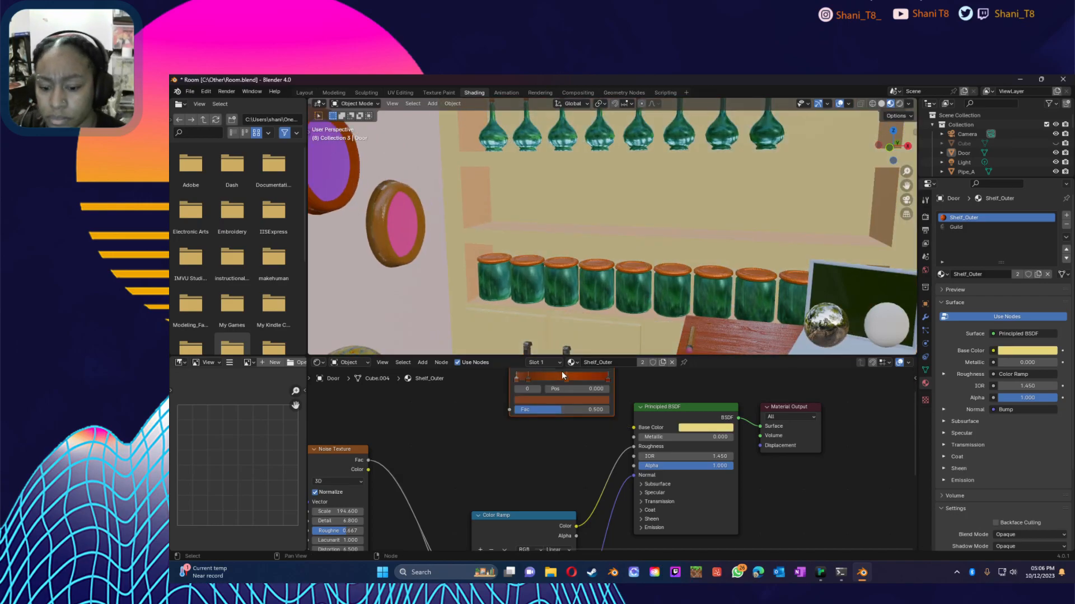
scroll(569, 432, "down", 2)
scroll(569, 437, "down", 2)
left_click_drag(586, 402, 578, 455)
scroll(579, 477, "up", 3)
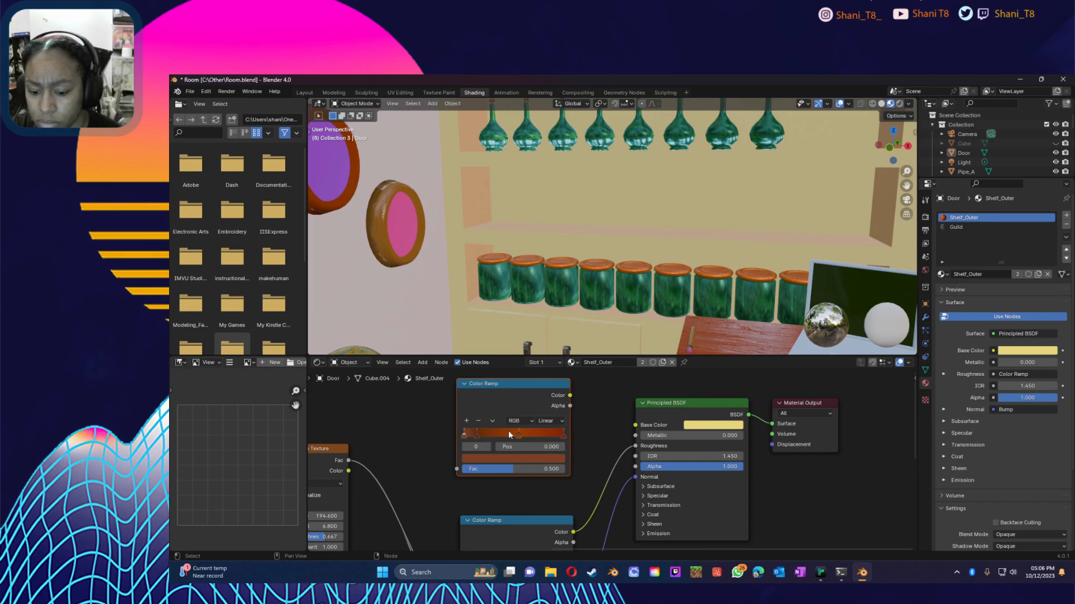
Step: Recolour the pasted Color Ramp's last stop to bright magenta and link the ramp between the Noise Texture's Fac and the Principled BSDF's Base Color
left_click(563, 435)
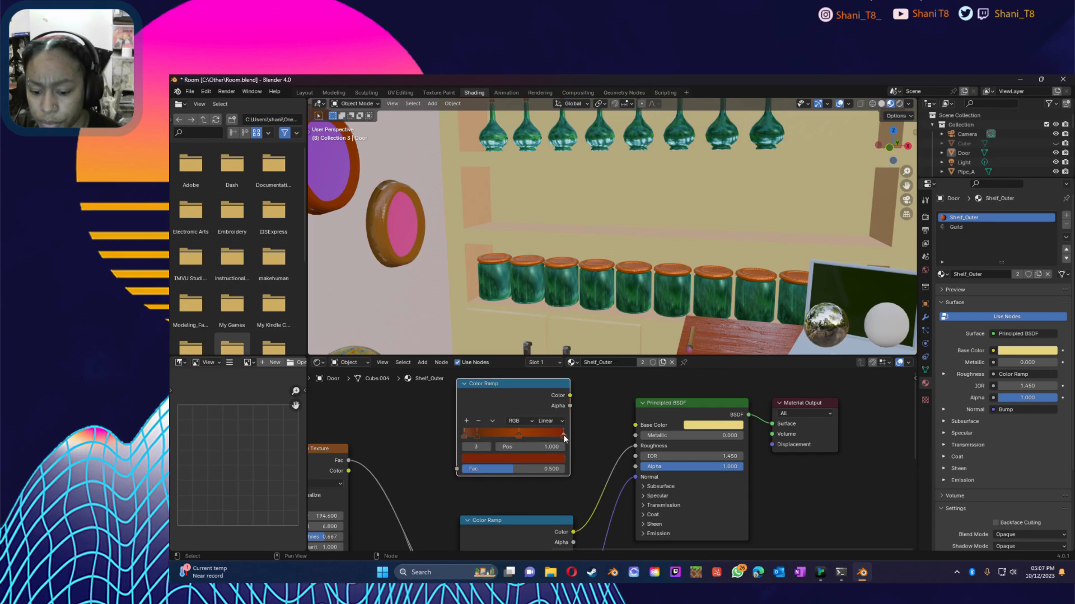
left_click(530, 460)
left_click_drag(498, 389, 531, 384)
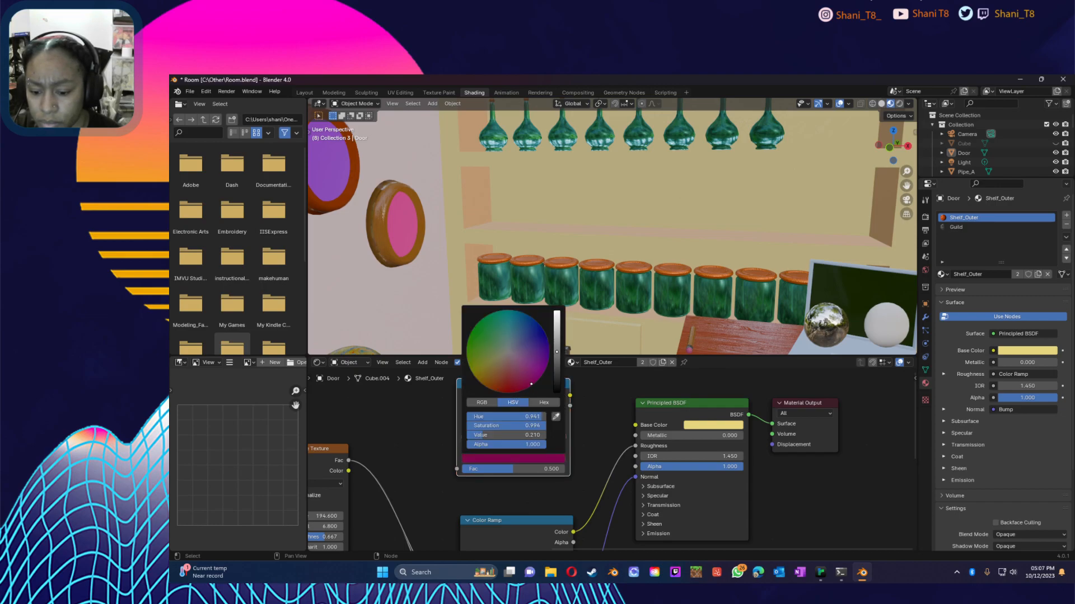
left_click(560, 327)
left_click_drag(570, 395, 635, 425)
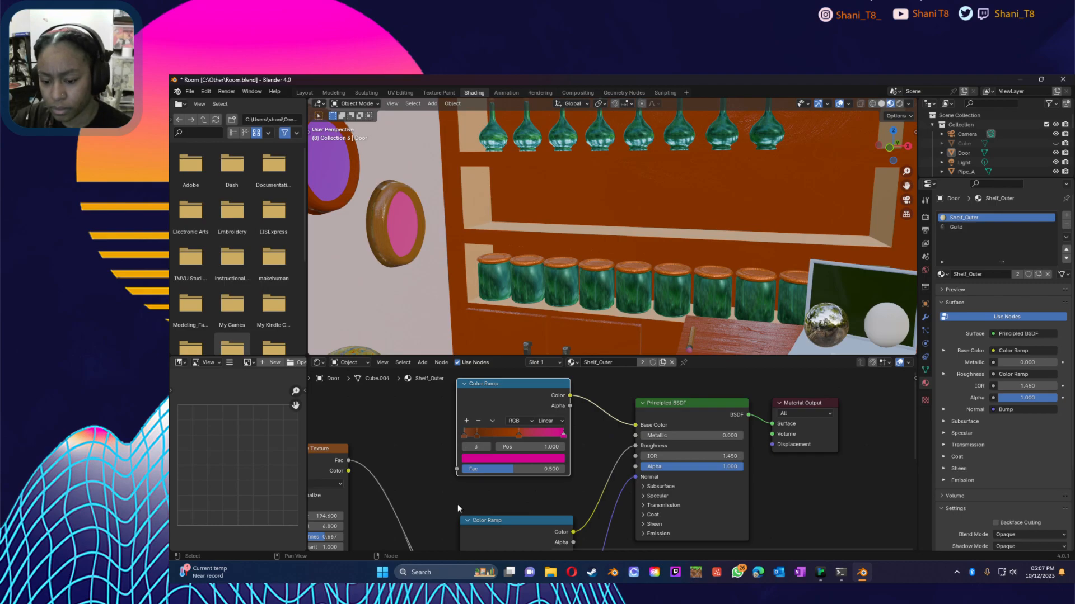
left_click_drag(457, 469, 348, 459)
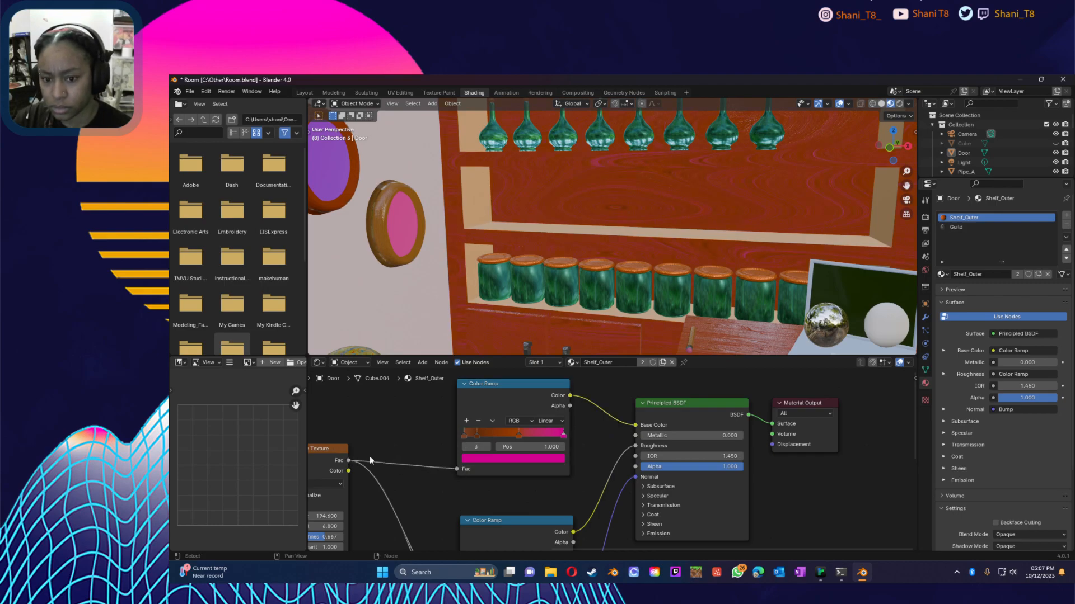
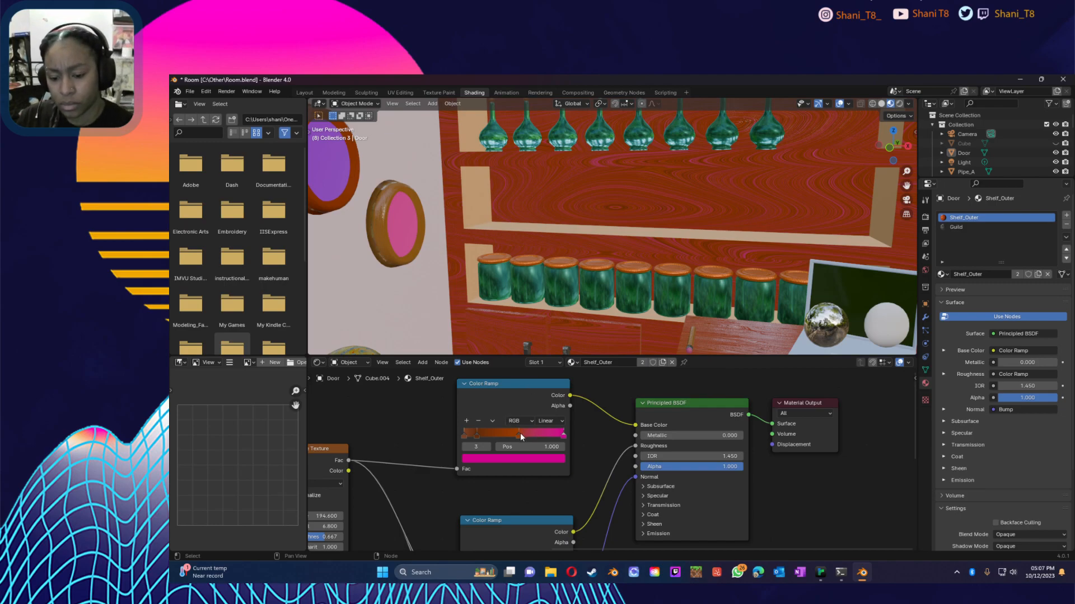
Step: Add a stop to the Base Color ramp and spread the brown stops towards the magenta end, with the second stop at position 0.330
left_click_drag(520, 434, 549, 434)
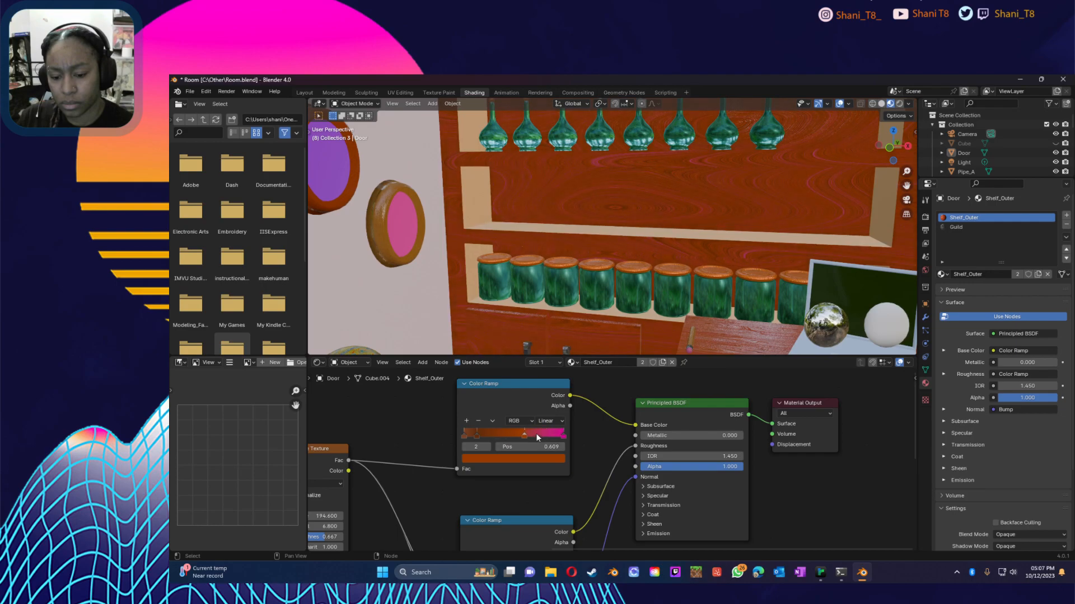
left_click(465, 420)
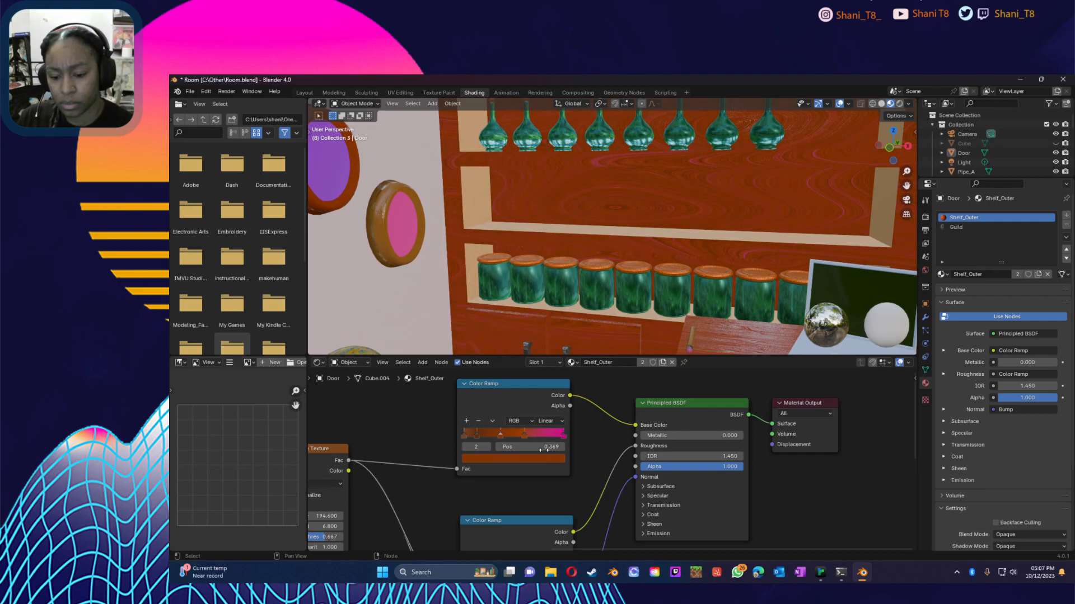
mouse_move(524, 437)
left_mouse_down()
mouse_move(550, 438)
mouse_move(524, 436)
left_mouse_up()
left_click(479, 435)
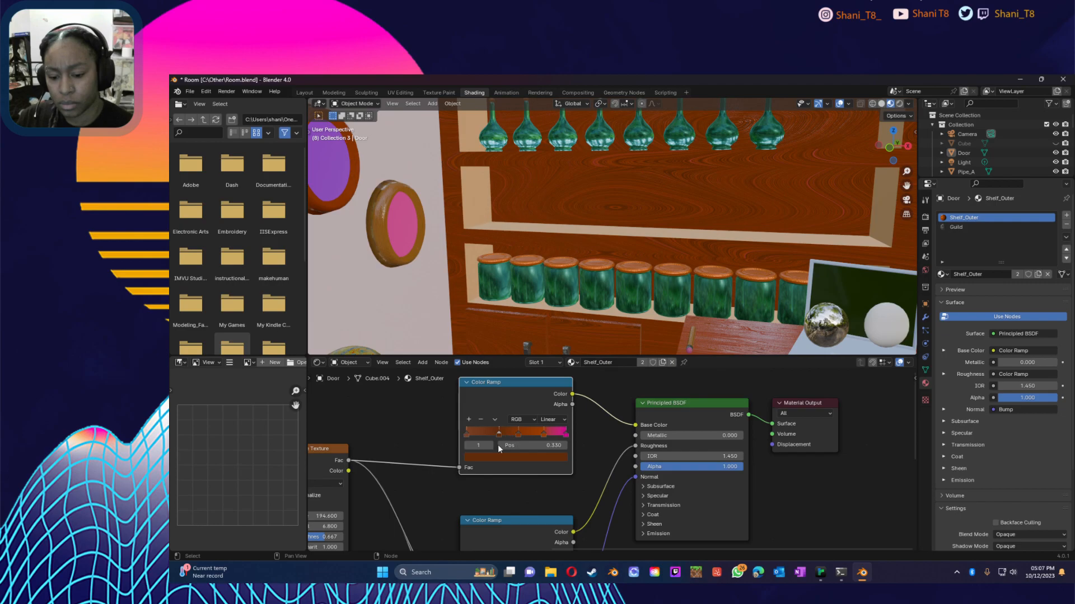
Step: Move the black stop of the Color Ramp feeding Roughness to position 0.141
scroll(523, 502, "down", 6)
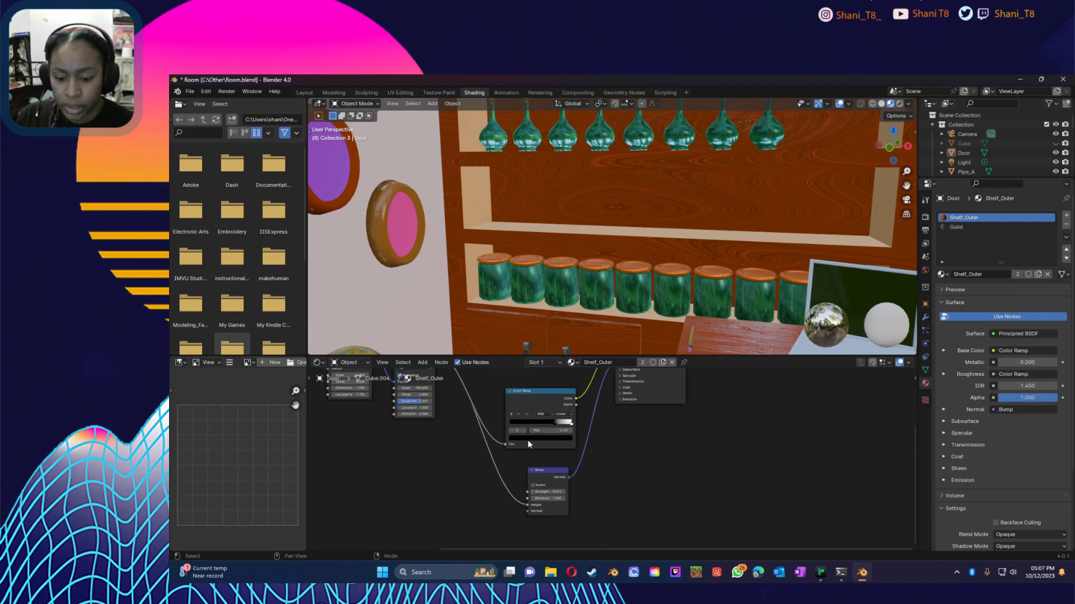
scroll(527, 439, "up", 4)
left_click_drag(512, 396, 446, 398)
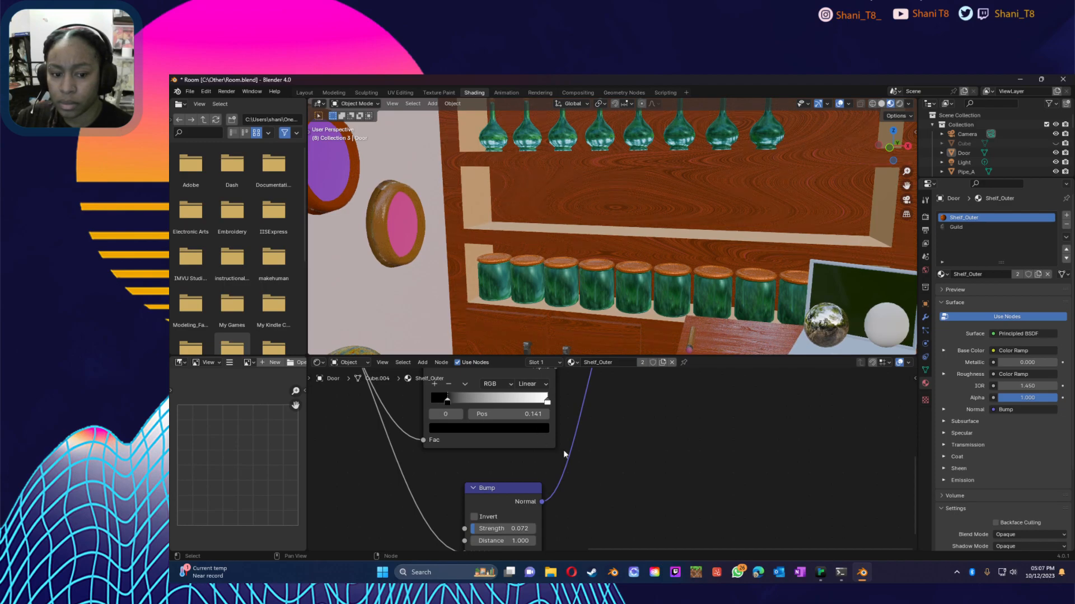
Step: Recolour the first stop of the Base Color ramp to a dark, fully saturated brown
middle_click_drag(612, 448, 634, 535)
middle_click_drag(527, 432, 520, 465)
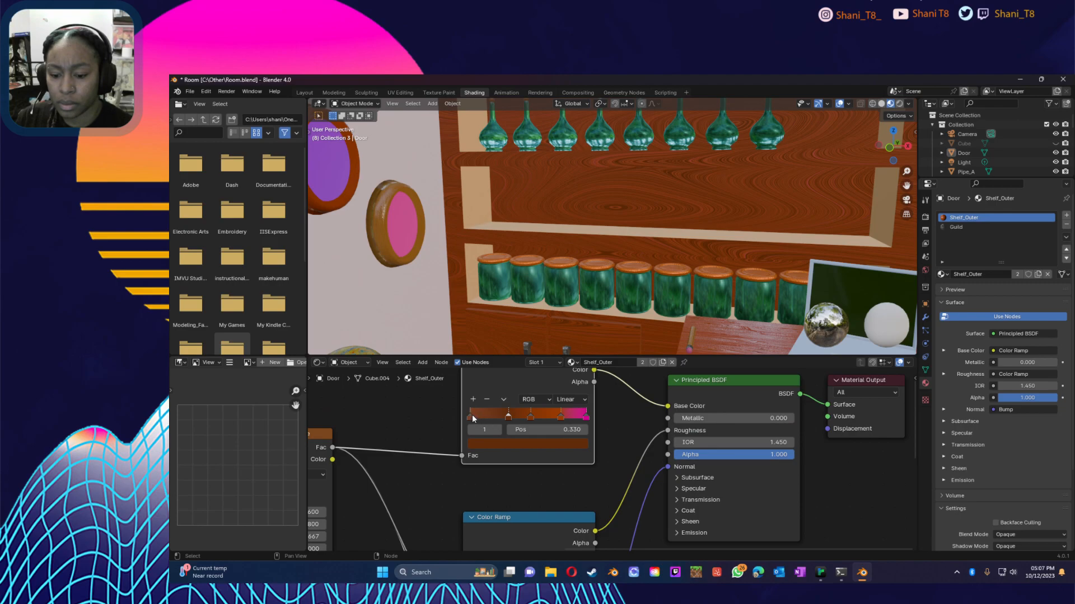
left_click(488, 440)
left_click_drag(510, 351, 501, 351)
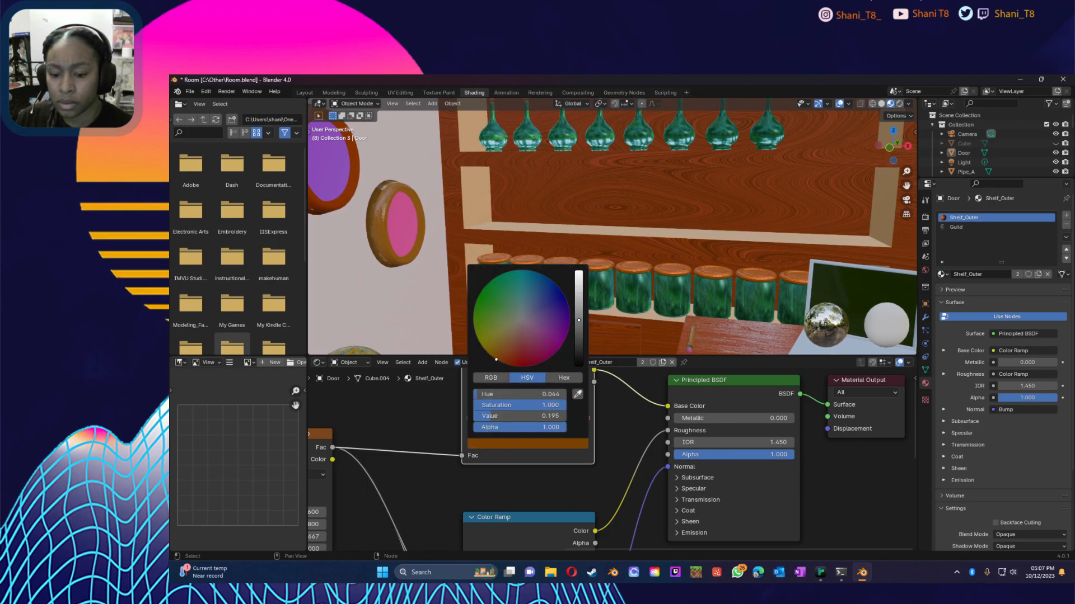
left_click_drag(576, 311, 579, 336)
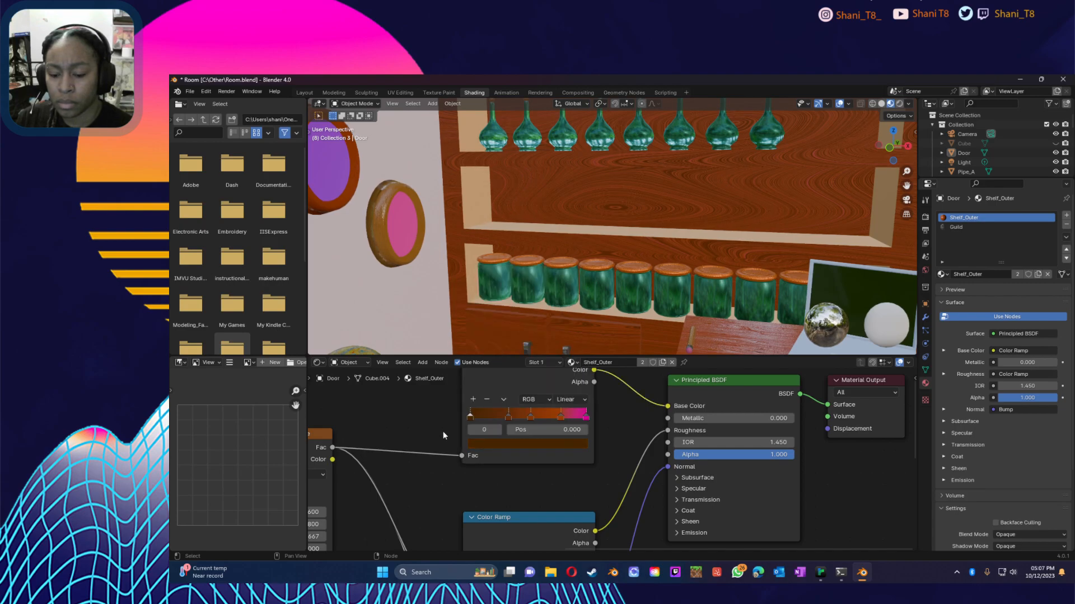
Step: Darken the third brown stop of the Base Color ramp, at position 0.524, to a deeper brown
left_click(507, 416)
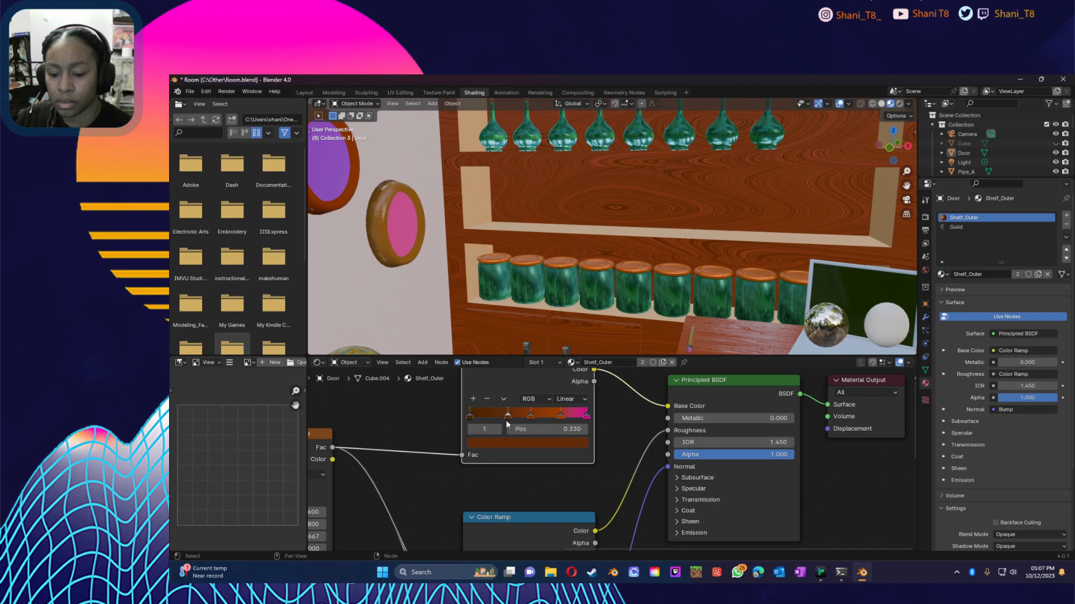
left_click(529, 417)
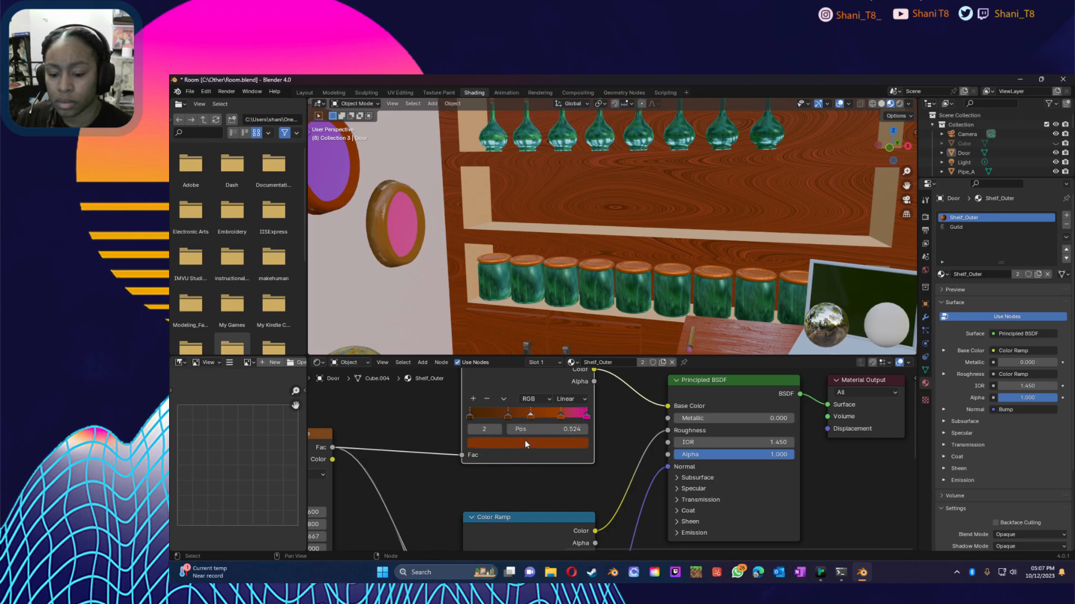
left_click(525, 443)
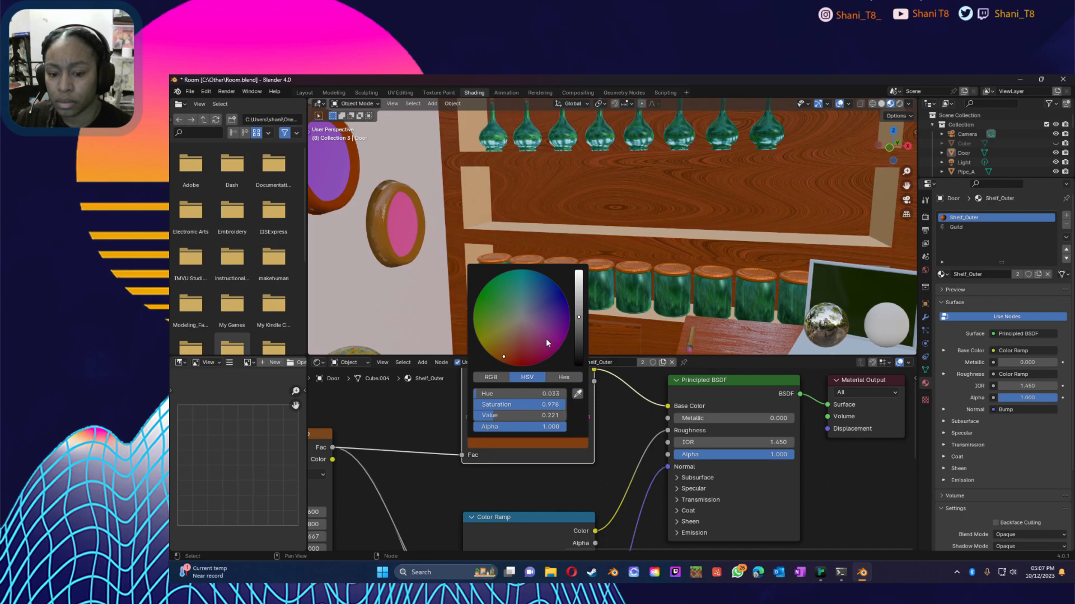
left_click(578, 330)
mouse_move(579, 333)
left_mouse_down()
mouse_move(579, 344)
mouse_move(579, 326)
left_mouse_up()
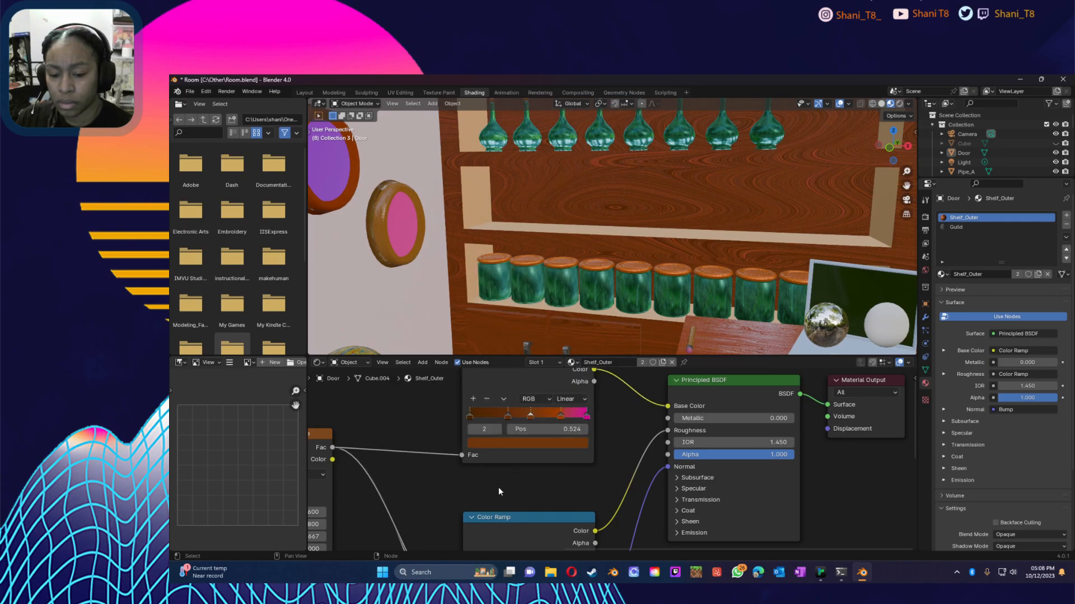
Step: Set the Bump node's Strength to 0.130 in the Shelf_Outer material
scroll(532, 448, "down", 2)
scroll(593, 290, "down", 1)
mouse_move(595, 290)
middle_mouse_down()
mouse_move(619, 268)
mouse_move(636, 298)
mouse_move(610, 298)
middle_mouse_up()
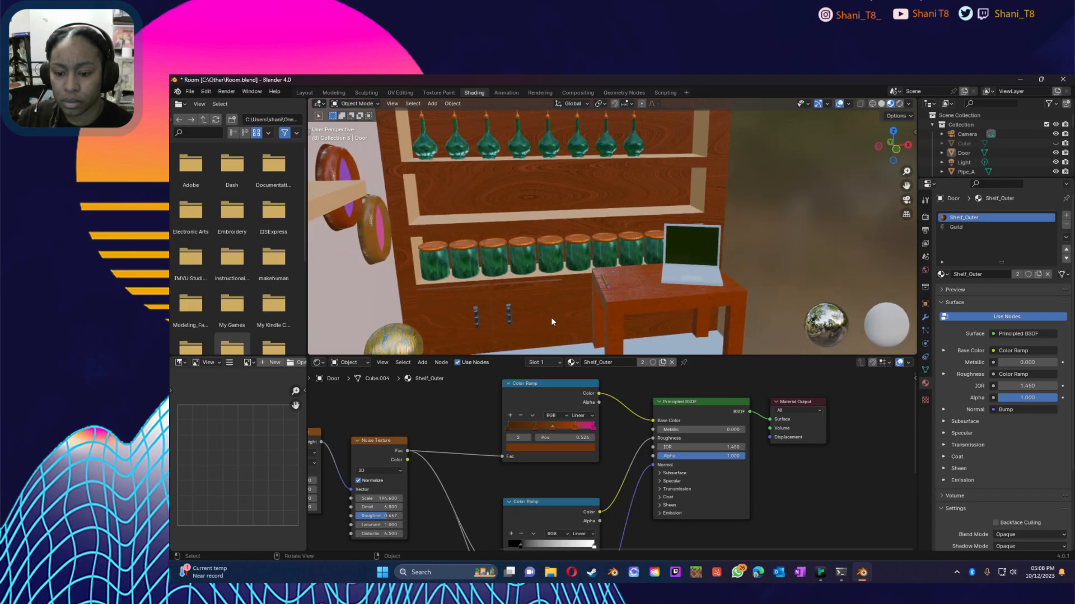
scroll(524, 484, "down", 3)
middle_click_drag(524, 485, 564, 372)
middle_click_drag(564, 525, 549, 494)
scroll(605, 488, "up", 5)
scroll(604, 484, "up", 2)
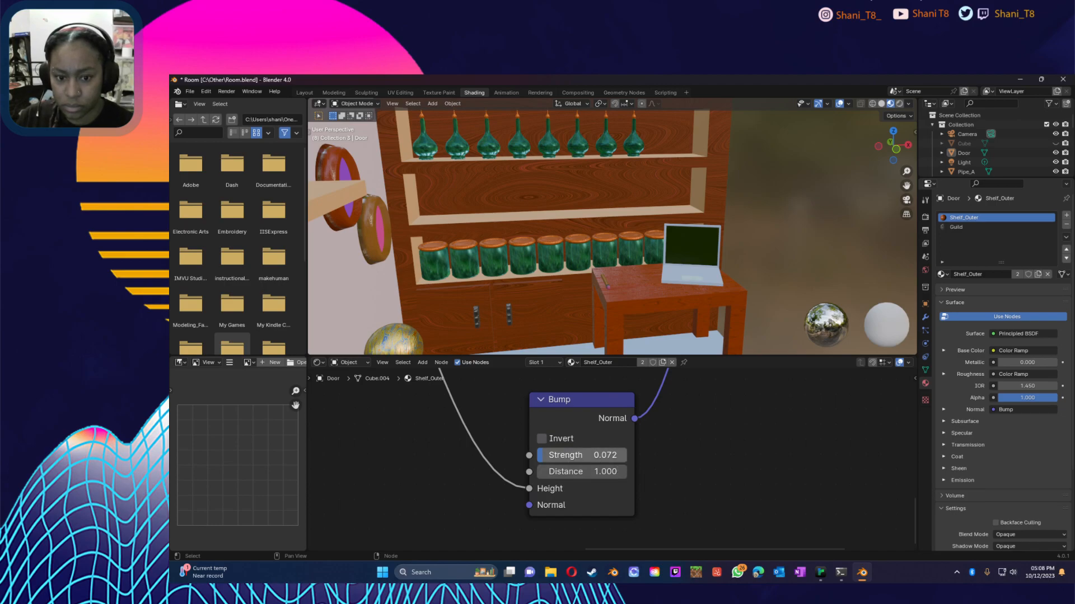
left_click(554, 456)
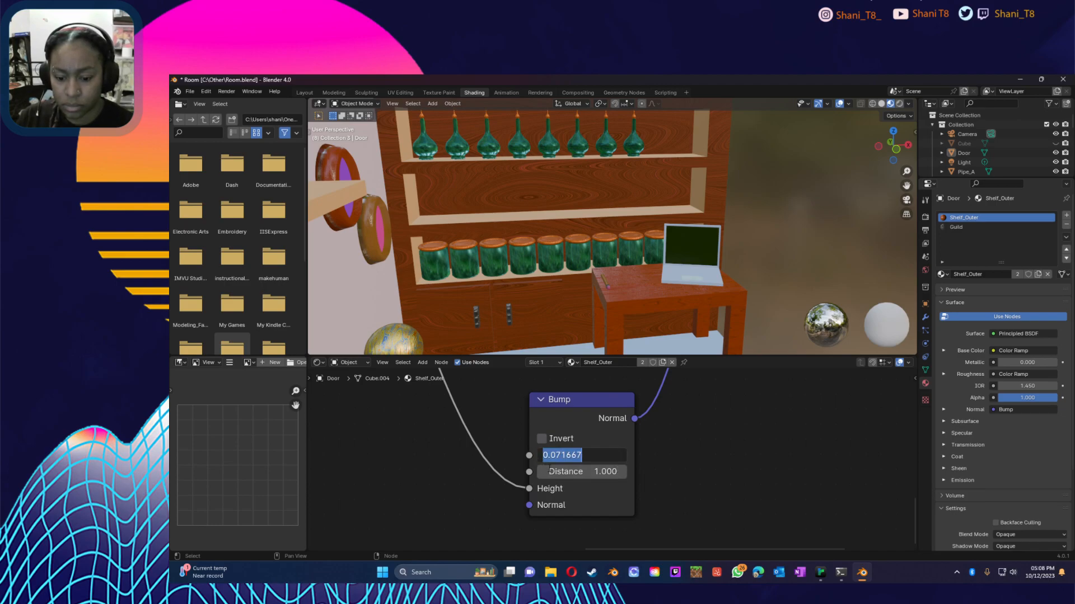
left_click(678, 457)
left_click_drag(582, 455, 610, 455)
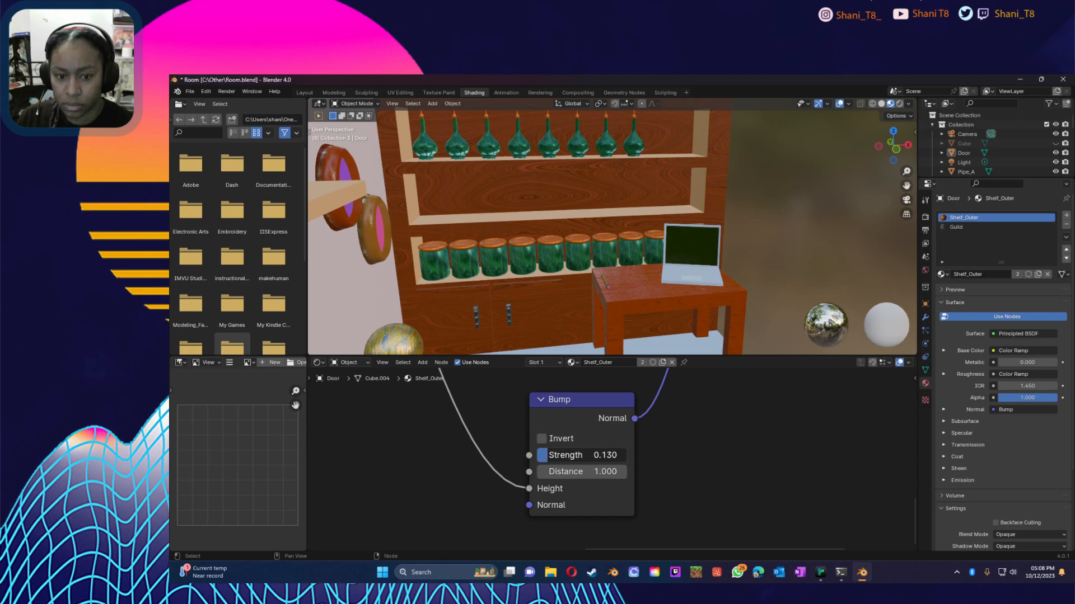
Step: Try different Scale values on the Noise Texture, ending at 21.700
middle_click_drag(426, 454, 632, 568)
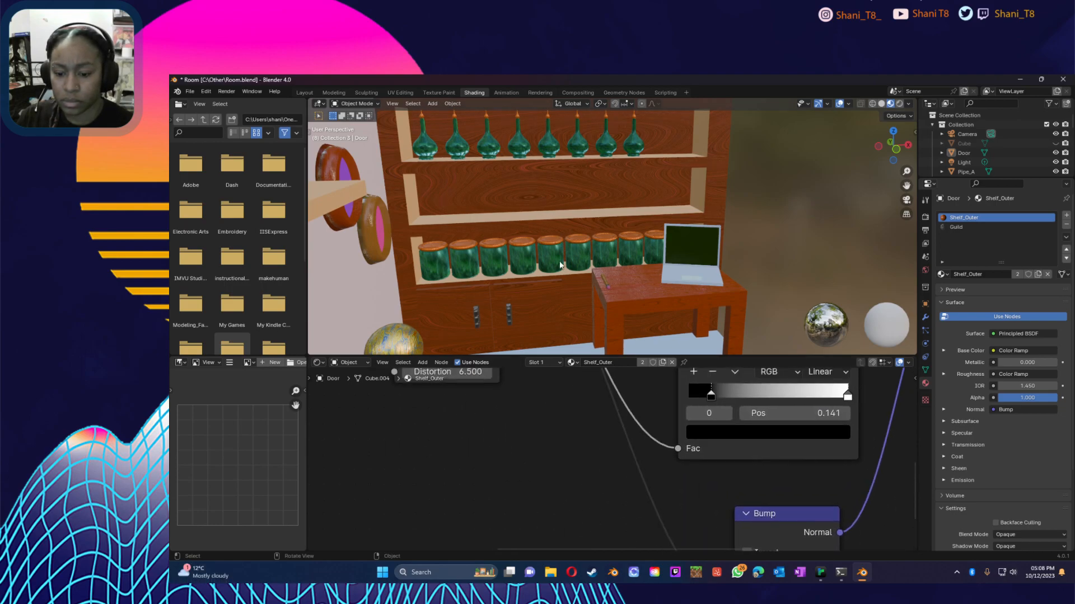
scroll(560, 266, "down", 1)
middle_click_drag(552, 427, 613, 526)
middle_click_drag(577, 454, 605, 482)
left_click_drag(532, 435, 527, 434)
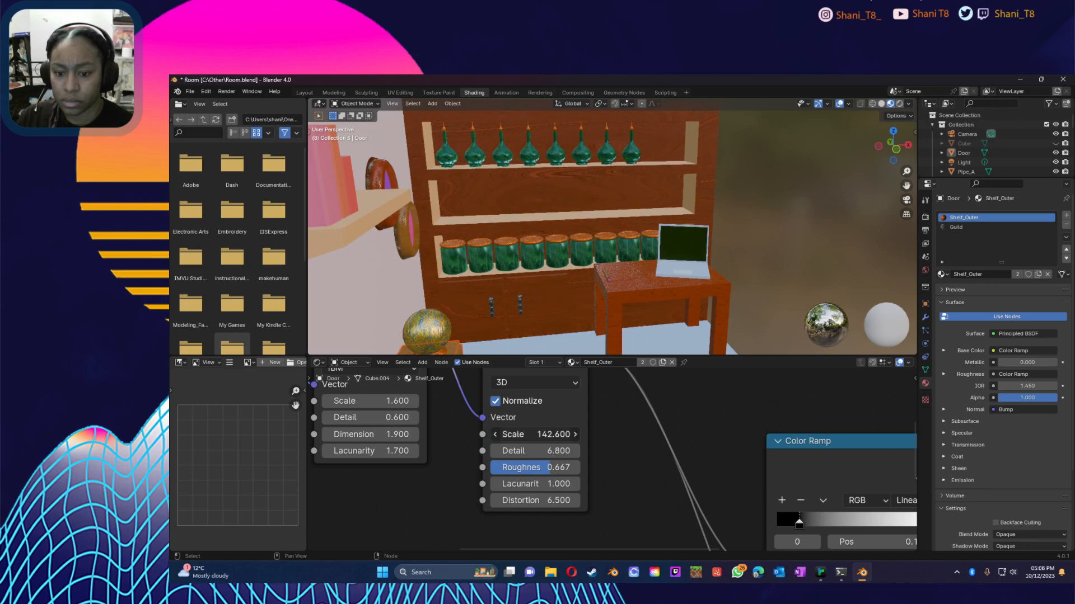
left_click_drag(532, 434, 493, 434)
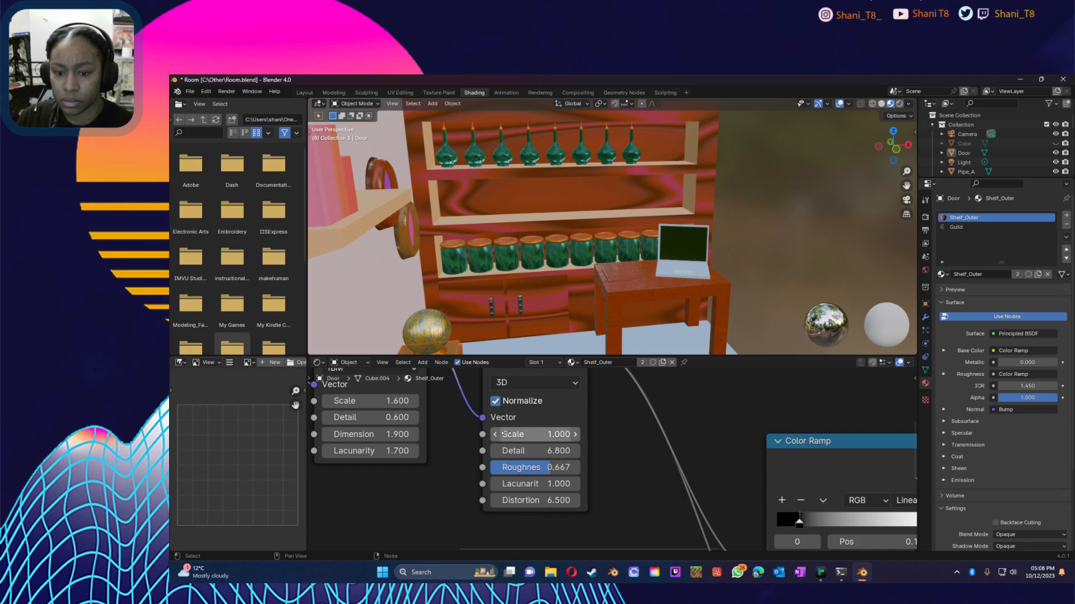
left_click_drag(531, 434, 552, 434)
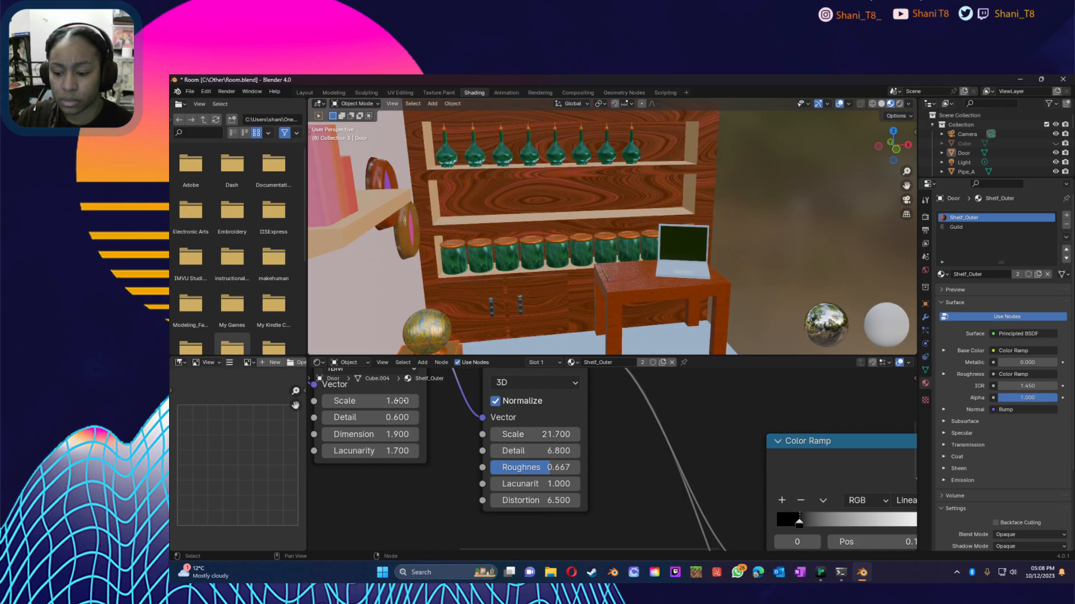
Step: Set the Musgrave Texture's Scale to 25
mouse_move(369, 401)
left_mouse_down()
mouse_move(335, 401)
mouse_move(373, 401)
left_mouse_up()
left_click(394, 401)
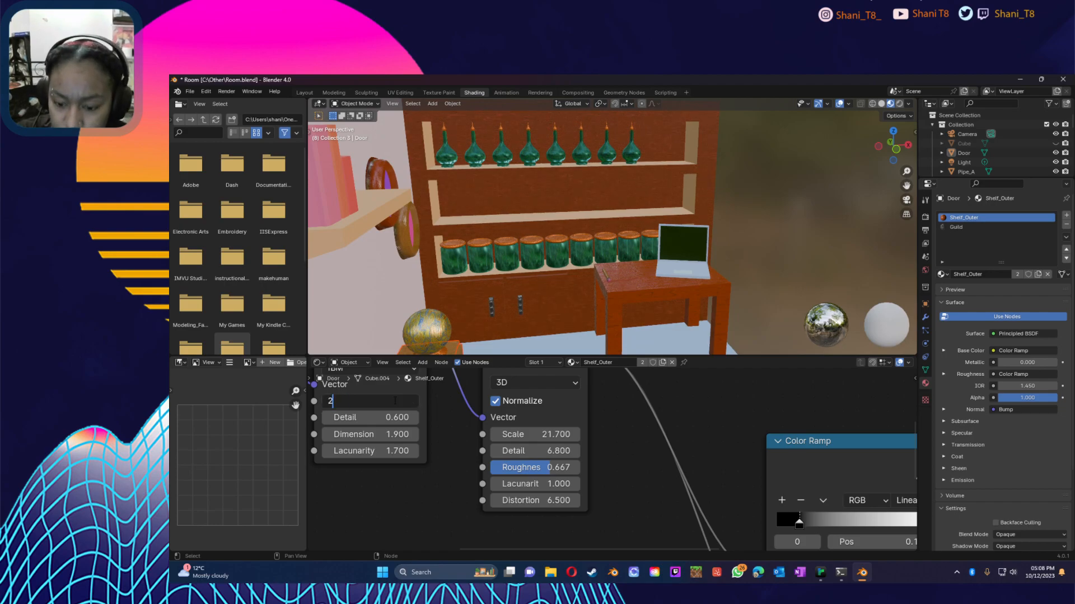
type("25")
key("Tab")
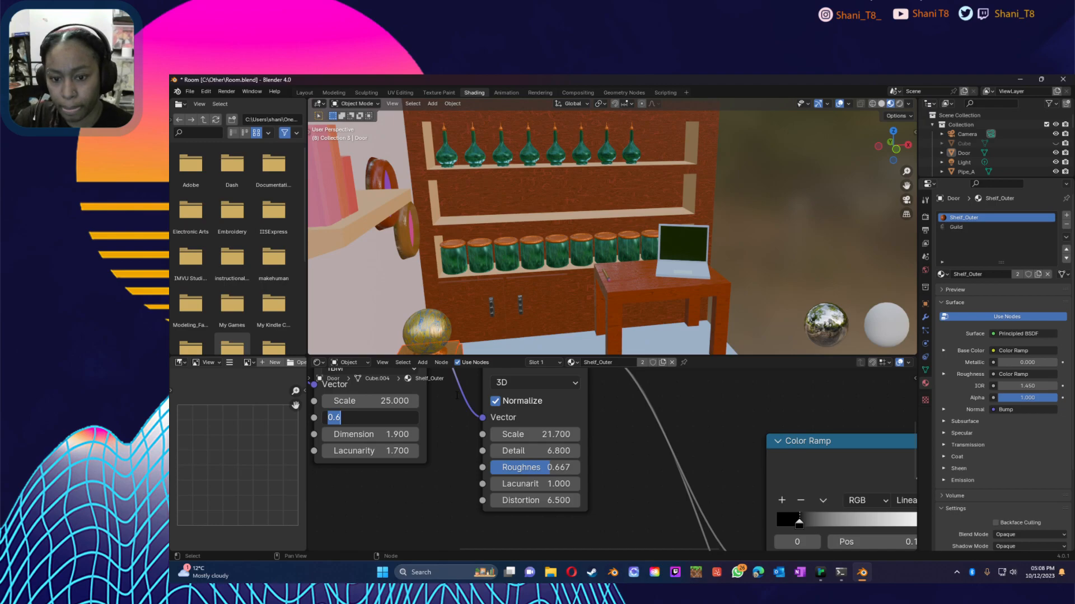
Step: Adjust the grain size by setting the Musgrave Texture's Scale to 17.600 and the Noise Texture's Scale to 28.000
left_click(535, 435)
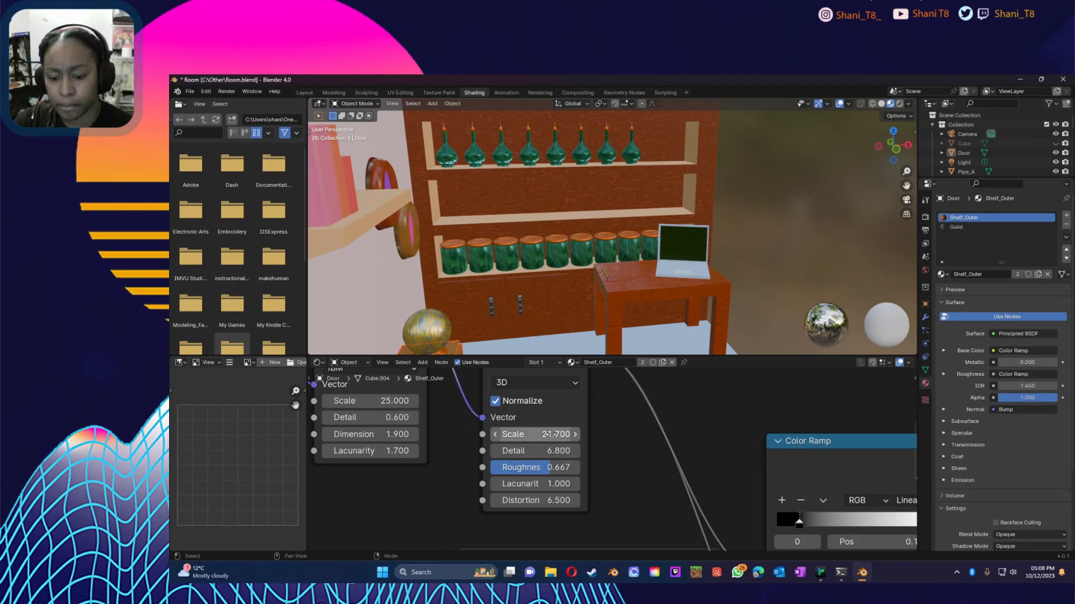
mouse_move(535, 434)
left_mouse_down()
mouse_move(476, 435)
mouse_move(519, 435)
left_mouse_up()
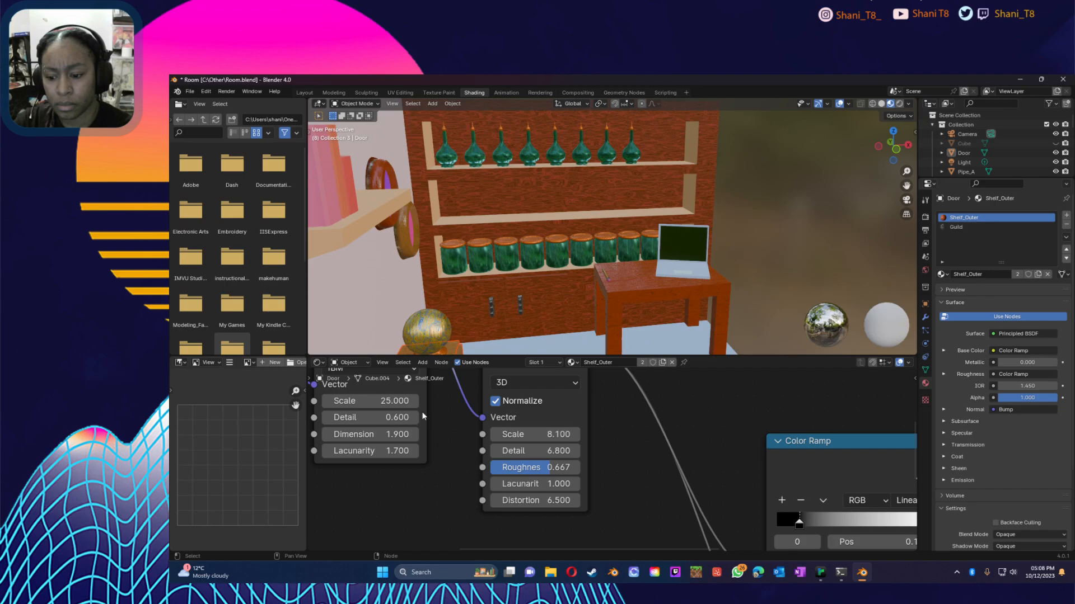
left_click_drag(395, 401, 366, 401)
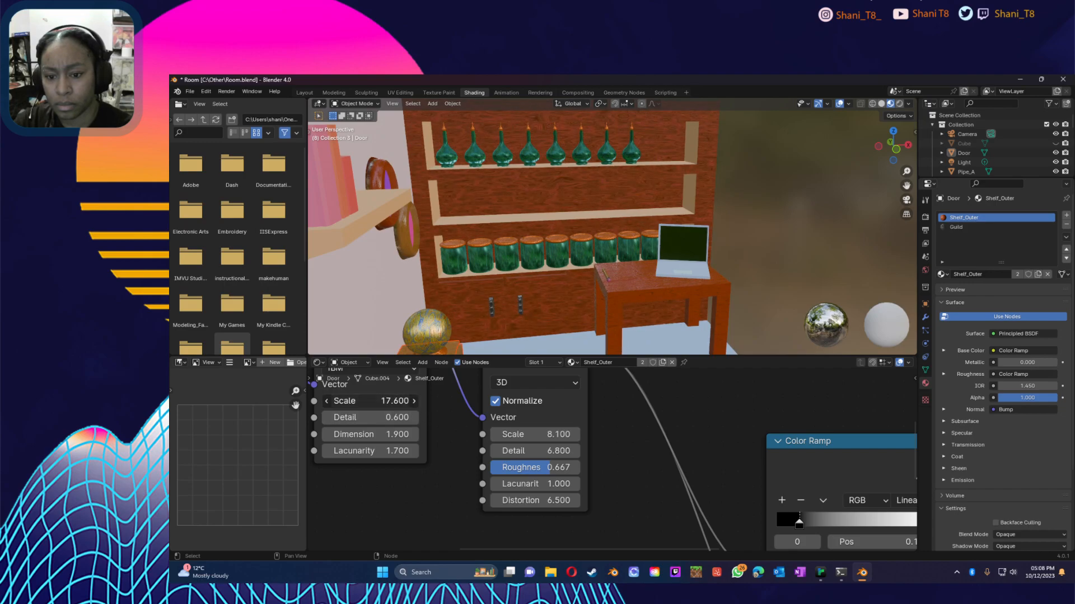
left_click_drag(535, 434, 645, 449)
Step: Examine the wood grain on the cabinet and shelves from across the room and up close
middle_click_drag(643, 268, 700, 210)
scroll(728, 221, "down", 5)
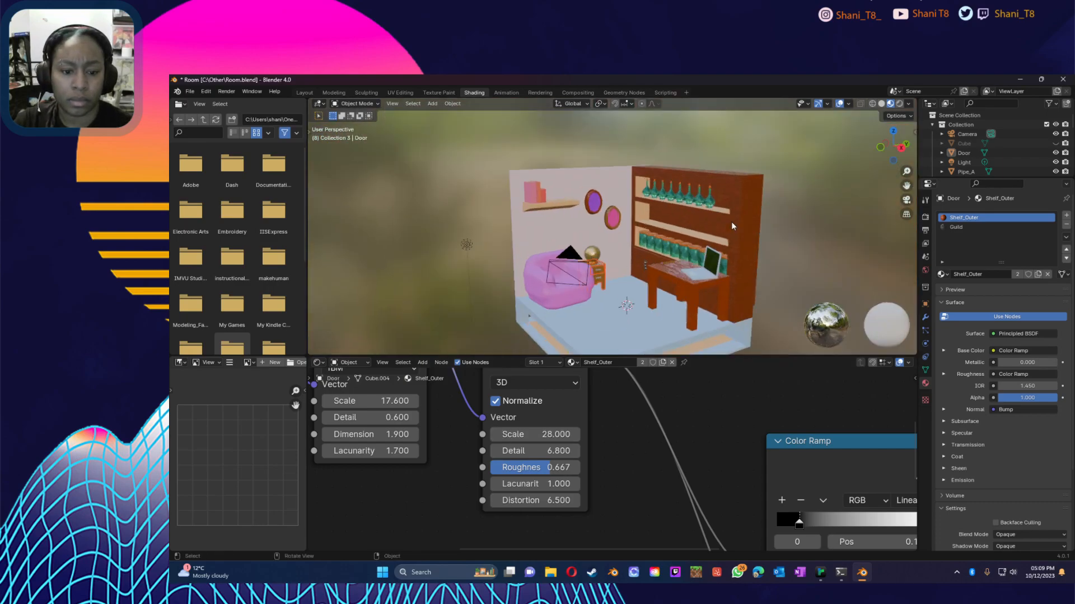
scroll(732, 222, "up", 5)
middle_click_drag(748, 239, 831, 239)
scroll(831, 239, "down", 3)
scroll(818, 240, "up", 3)
middle_click_drag(754, 248, 862, 240)
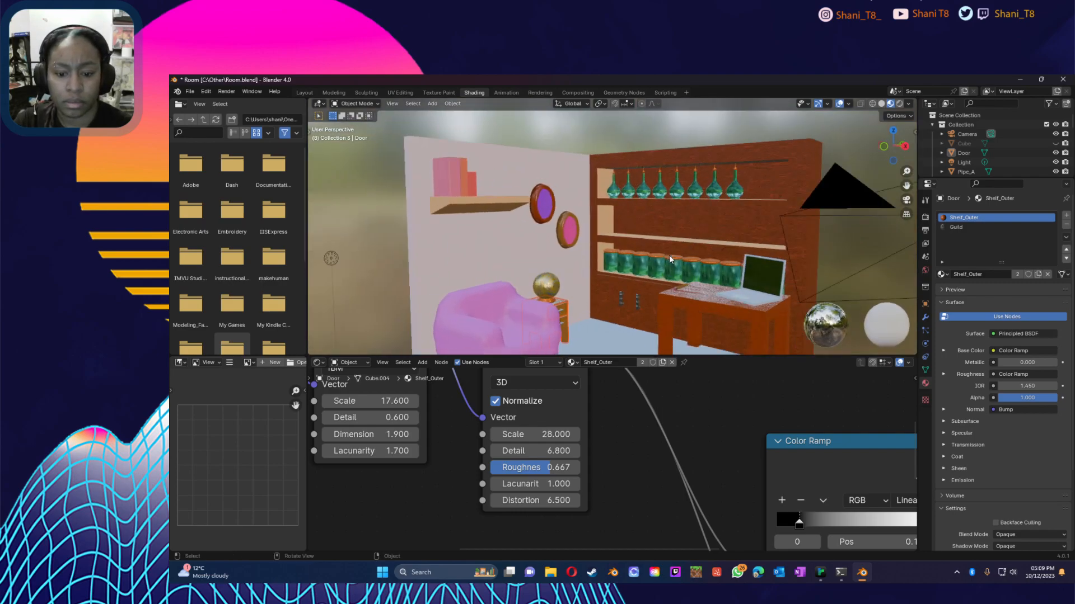
scroll(672, 263, "up", 5)
middle_click_drag(727, 271, 715, 271)
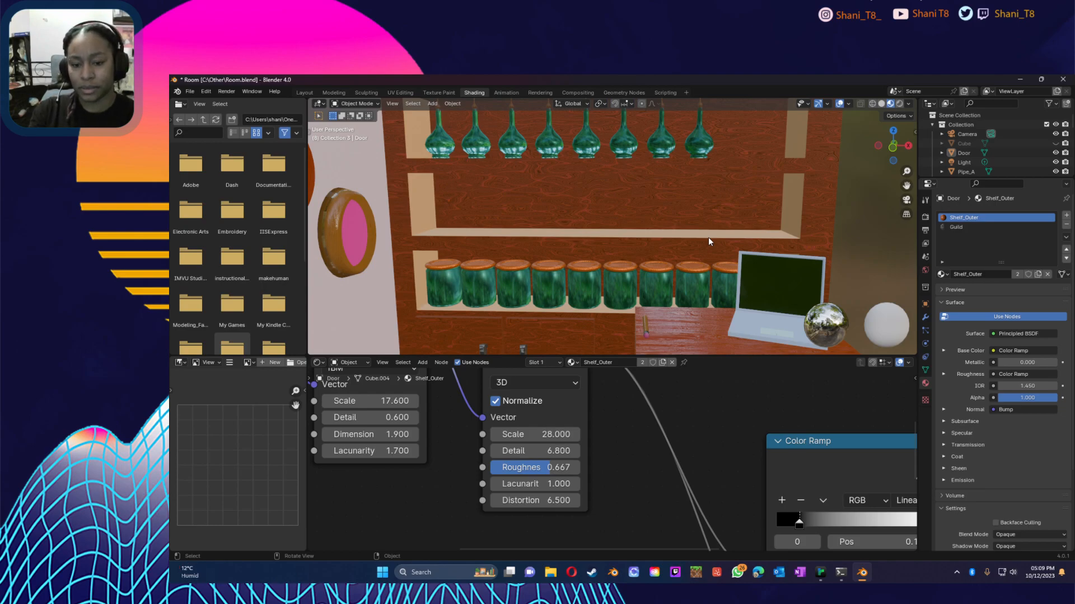
Step: Set the Mapping node's Location Z to 40 m and its Rotation X to 0.1°
key("Home")
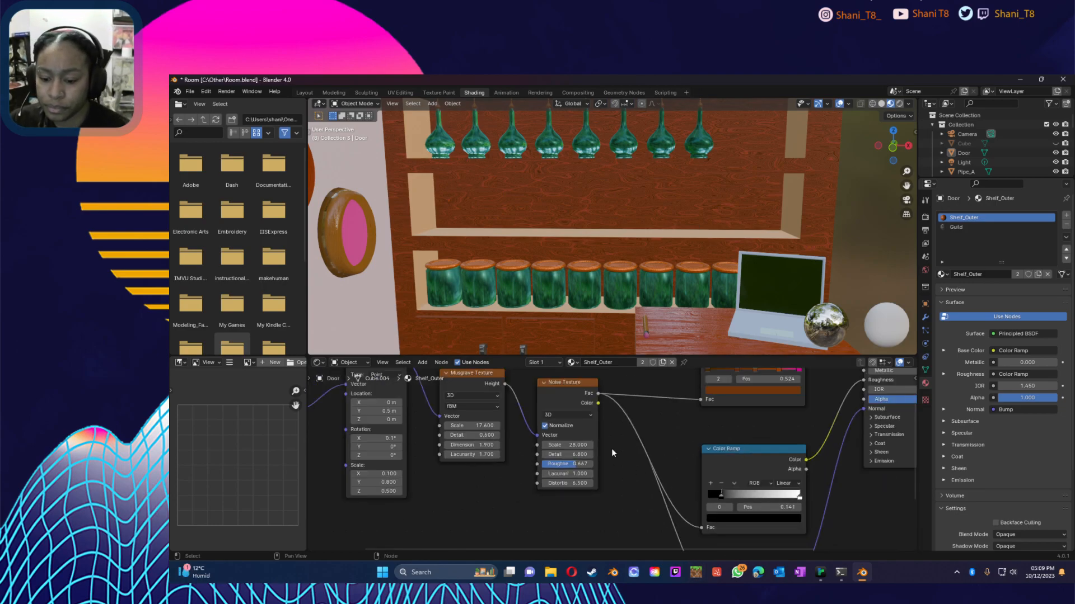
left_click(450, 433)
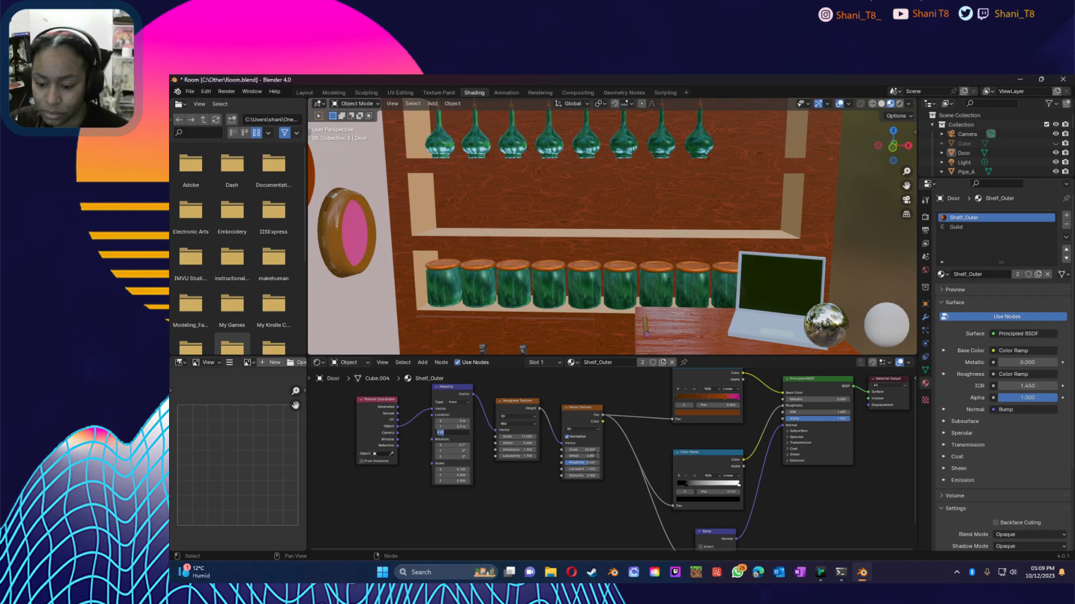
type("40")
key("Tab")
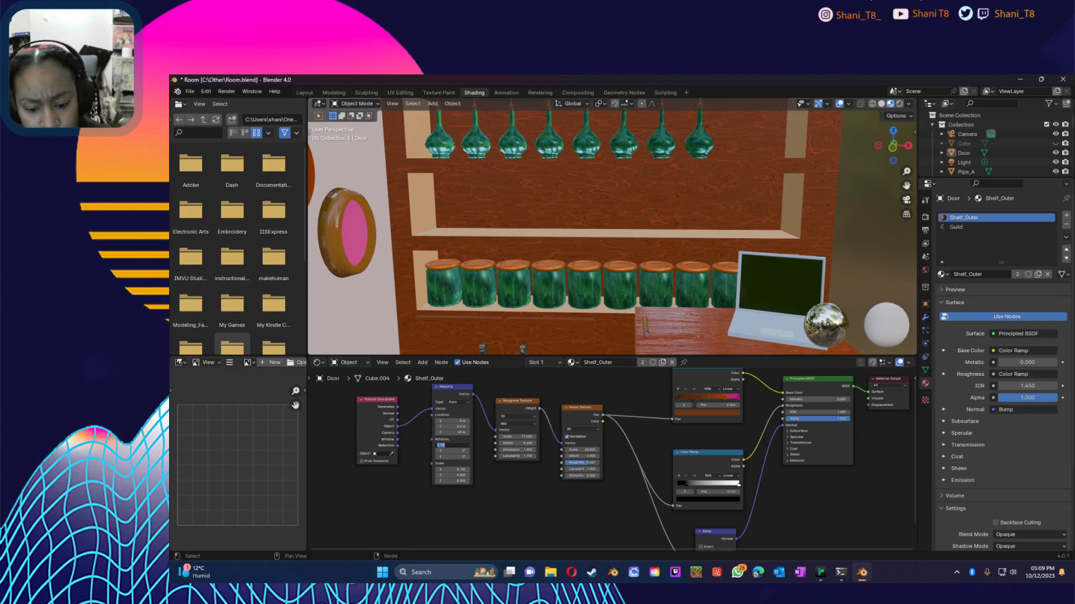
type("0.1")
key("Return")
Step: Recolour the stop before the magenta end of the Base Color ramp to a brighter orange and save the file
left_click(678, 402)
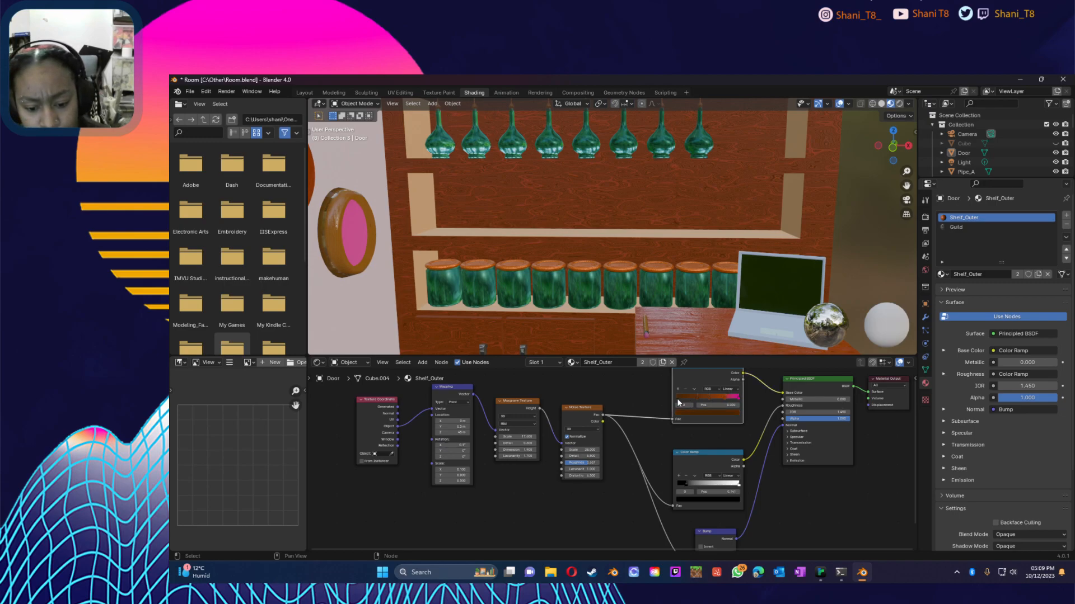
left_click(720, 412)
left_click(735, 334)
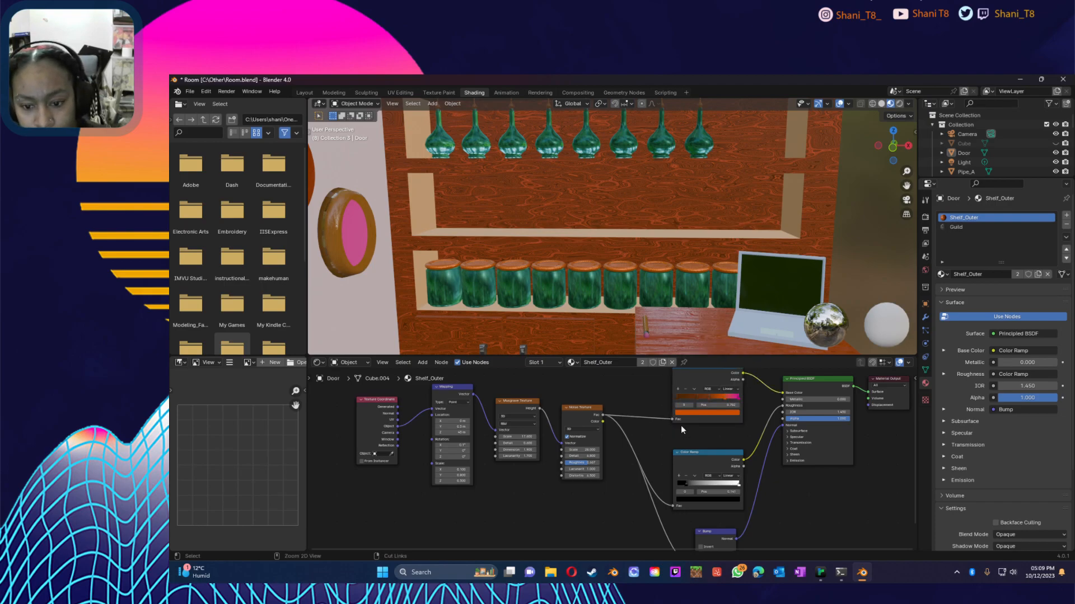
key("ctrl+s")
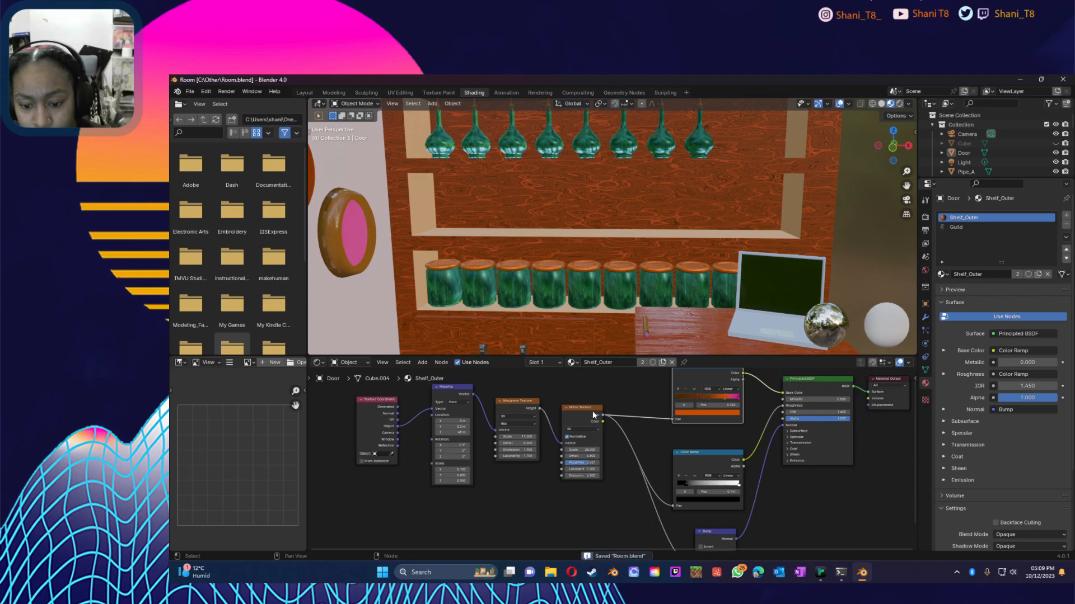
Step: Recolour the first stop of the Base Color ramp to a very dark, reddish brown
scroll(592, 411, "down", 2)
scroll(604, 378, "up", 2)
middle_click_drag(576, 336, 552, 273)
scroll(557, 297, "down", 8)
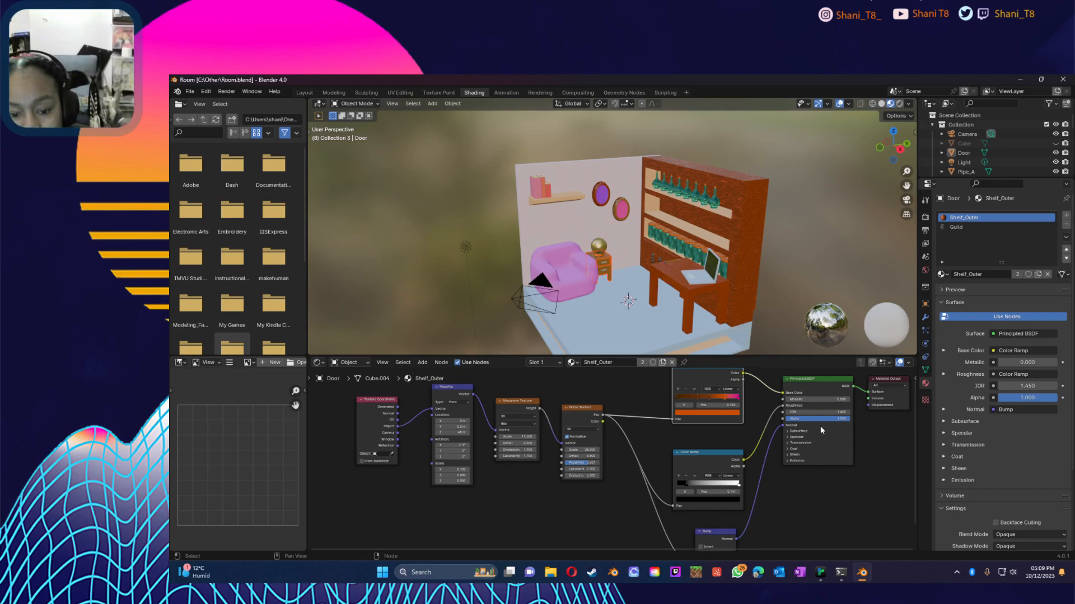
left_click(677, 400)
left_click(692, 413)
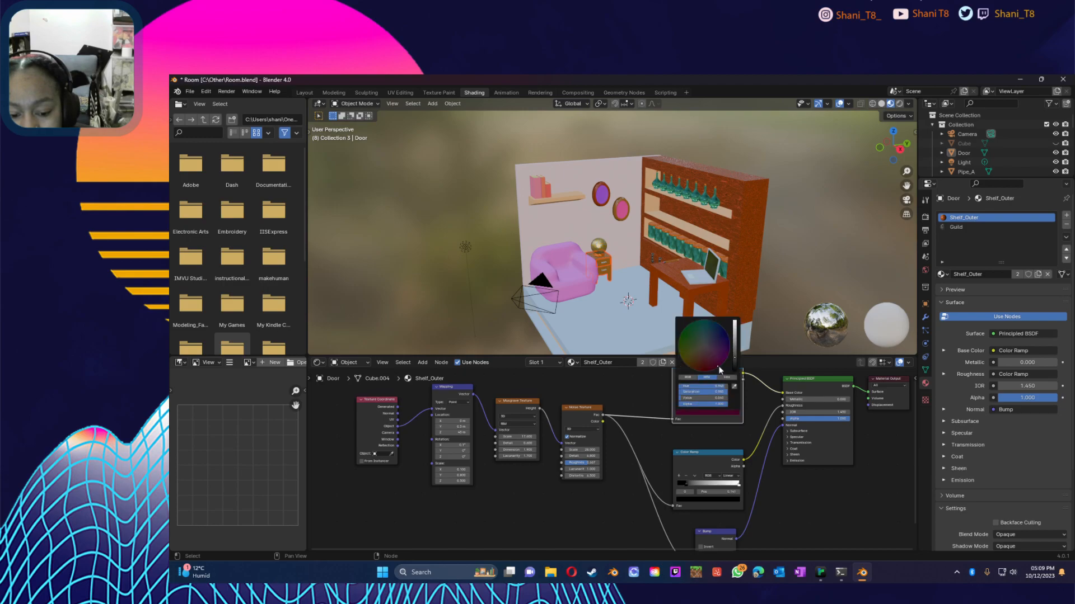
left_click(693, 369)
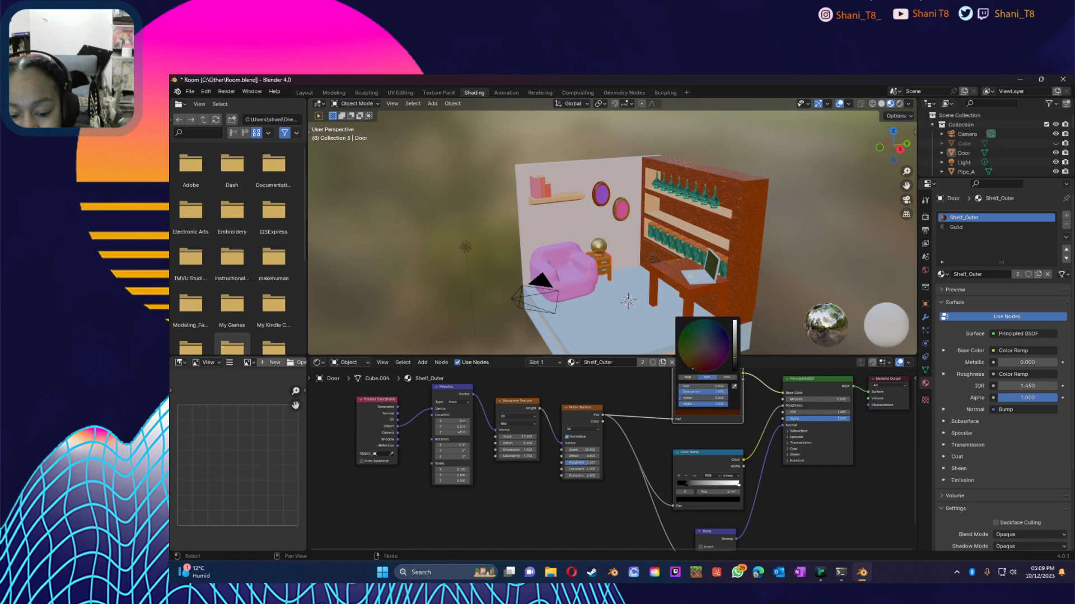
left_click_drag(689, 368, 734, 369)
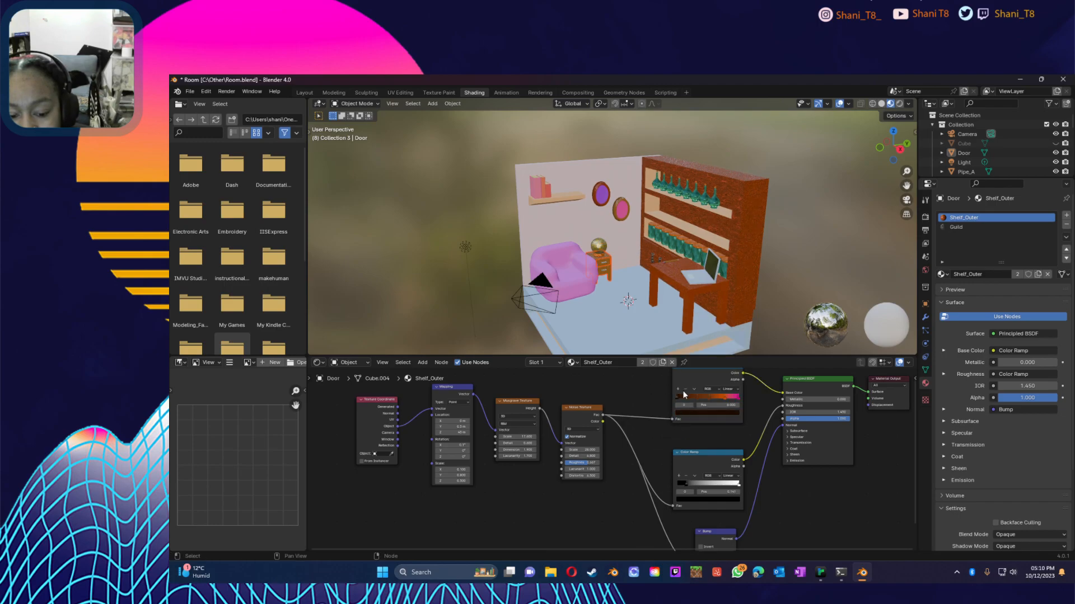
Step: Darken the second and third stops of the Base Color ramp to near-black browns
left_click(704, 412)
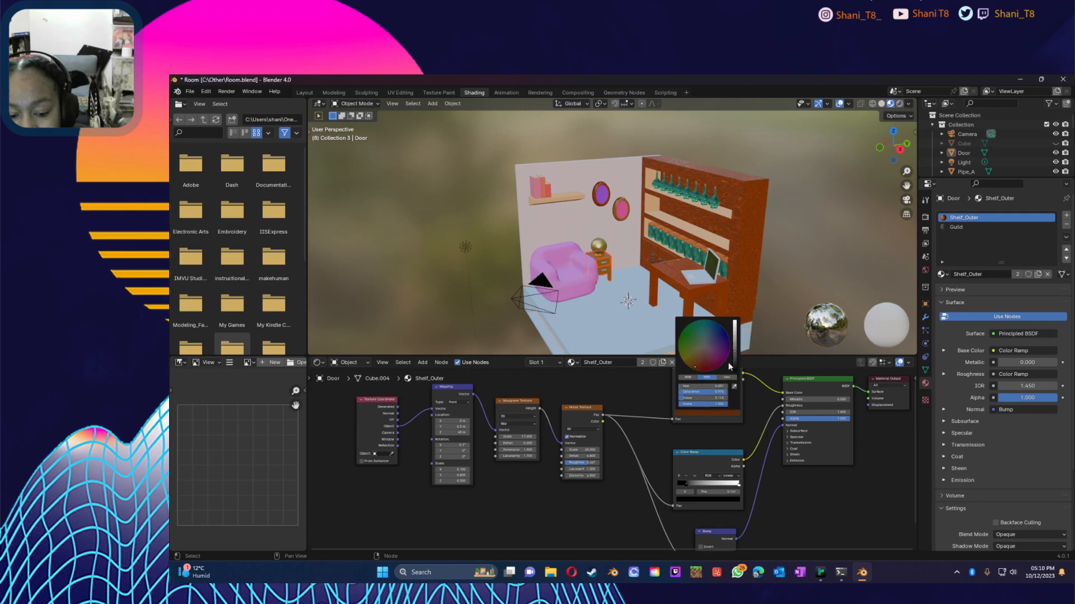
left_click(734, 365)
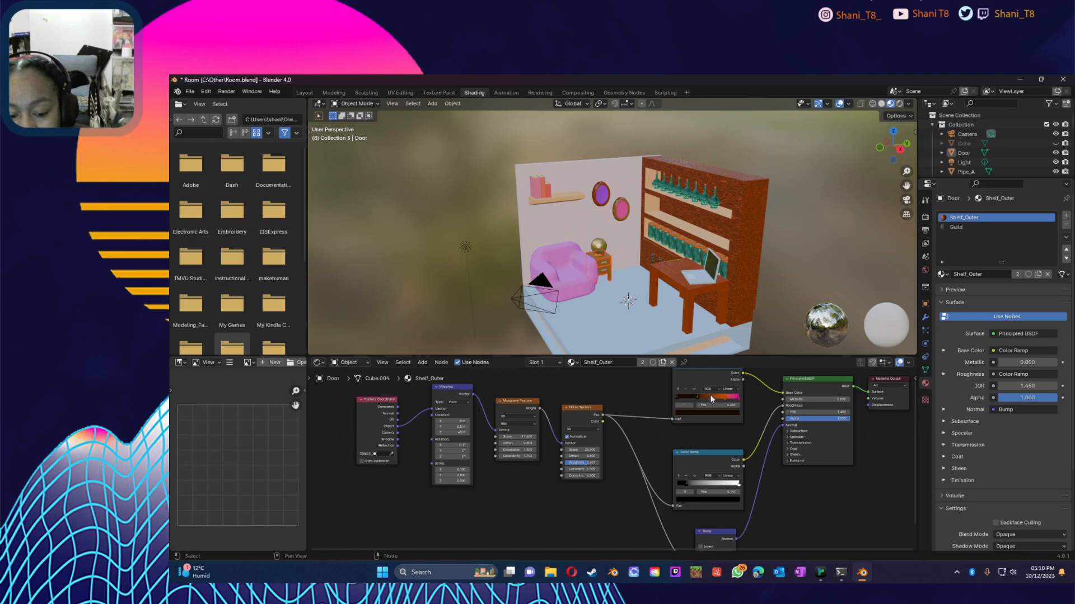
left_click(717, 412)
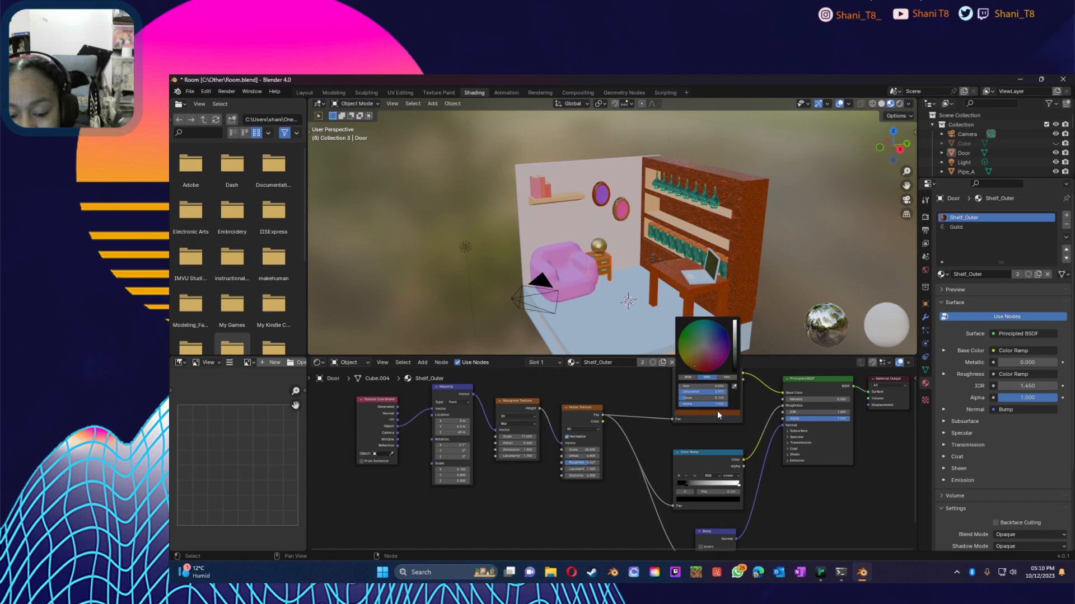
left_click(734, 363)
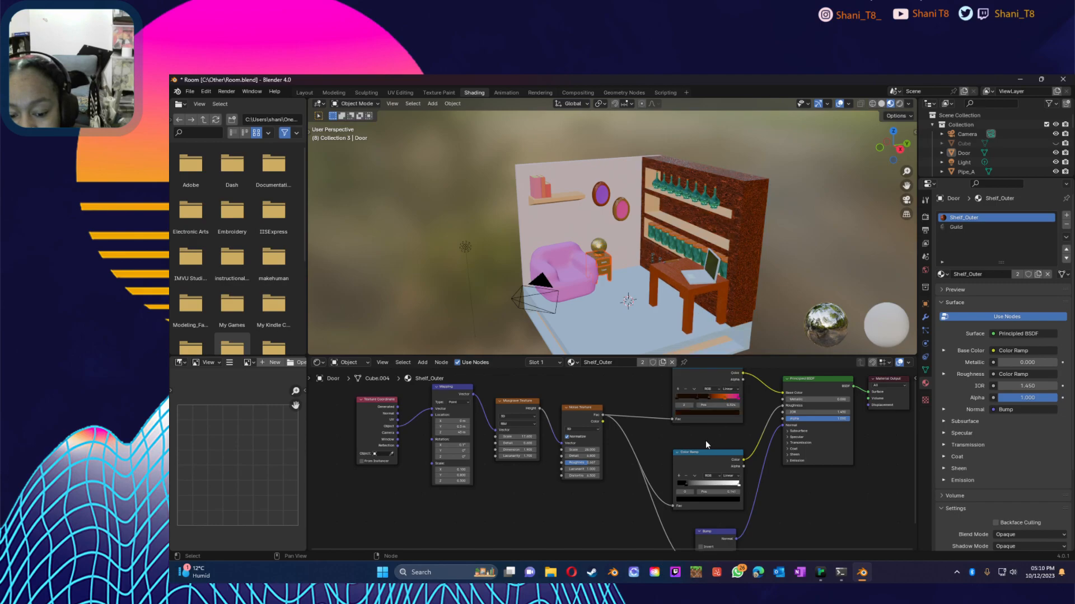
Step: Darken the stop before the magenta end of Shelf_Outer's Base Color ramp to a deep brown
left_click(725, 396)
left_click(719, 412)
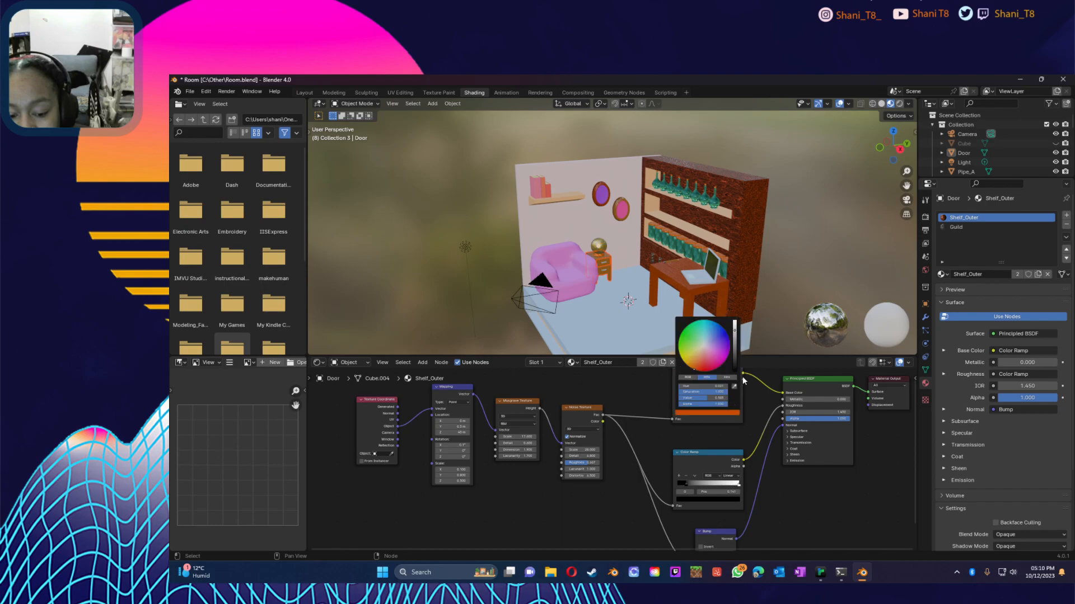
left_click(735, 365)
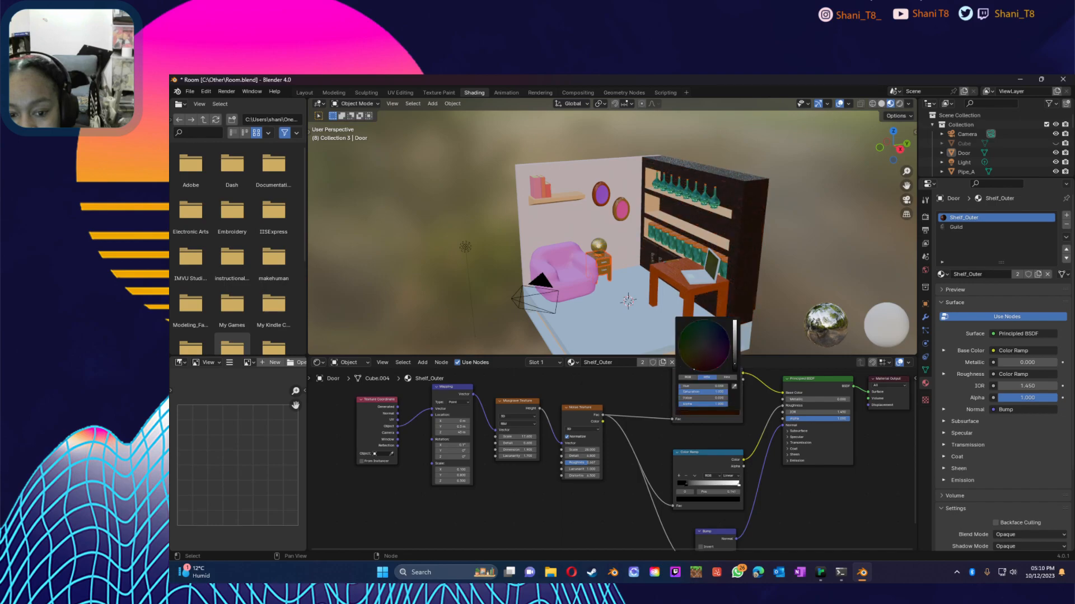
mouse_move(734, 364)
left_mouse_down()
mouse_move(735, 351)
mouse_move(734, 361)
left_mouse_up()
middle_click_drag(571, 264, 669, 239)
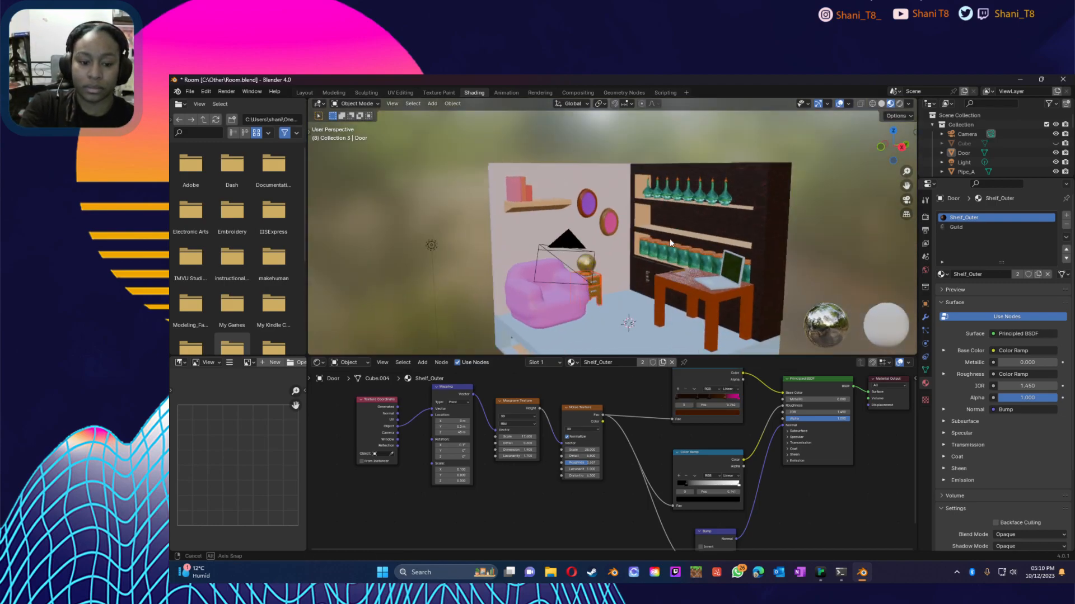
scroll(717, 267, "up", 4)
scroll(717, 267, "up", 2)
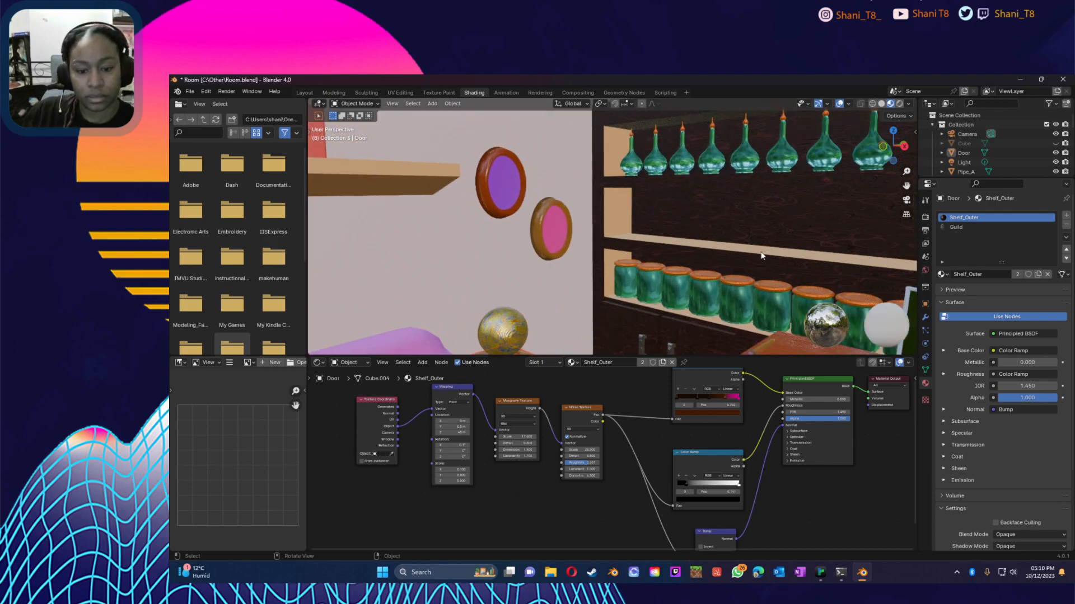
middle_click_drag(755, 267, 782, 264)
Step: Recolour the magenta end stop of Shelf_Outer's Base Color ramp to a saturated orange-red
left_click(739, 398)
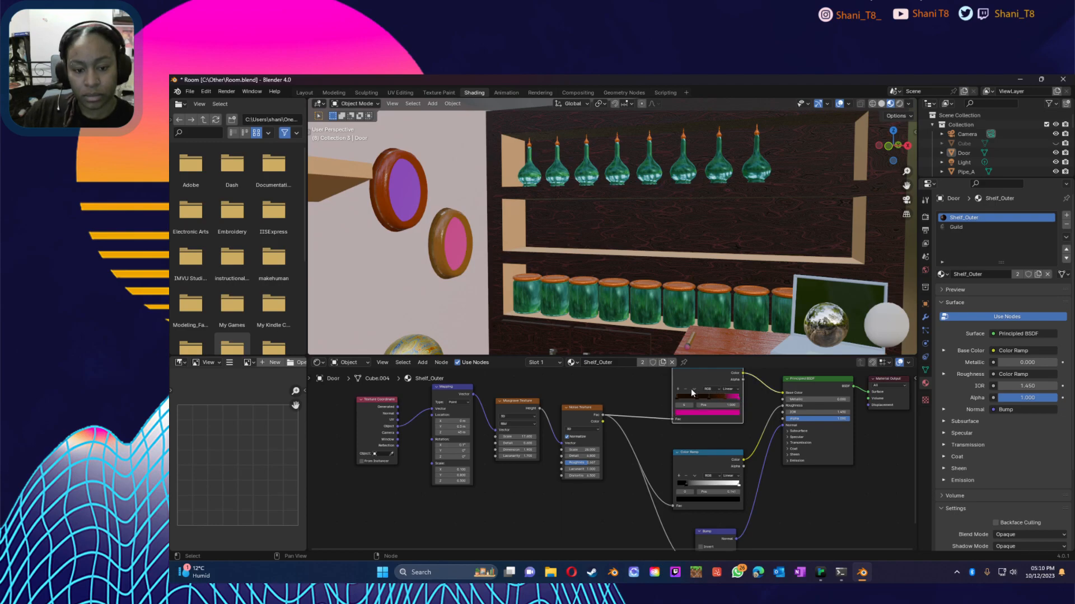
left_click(728, 414)
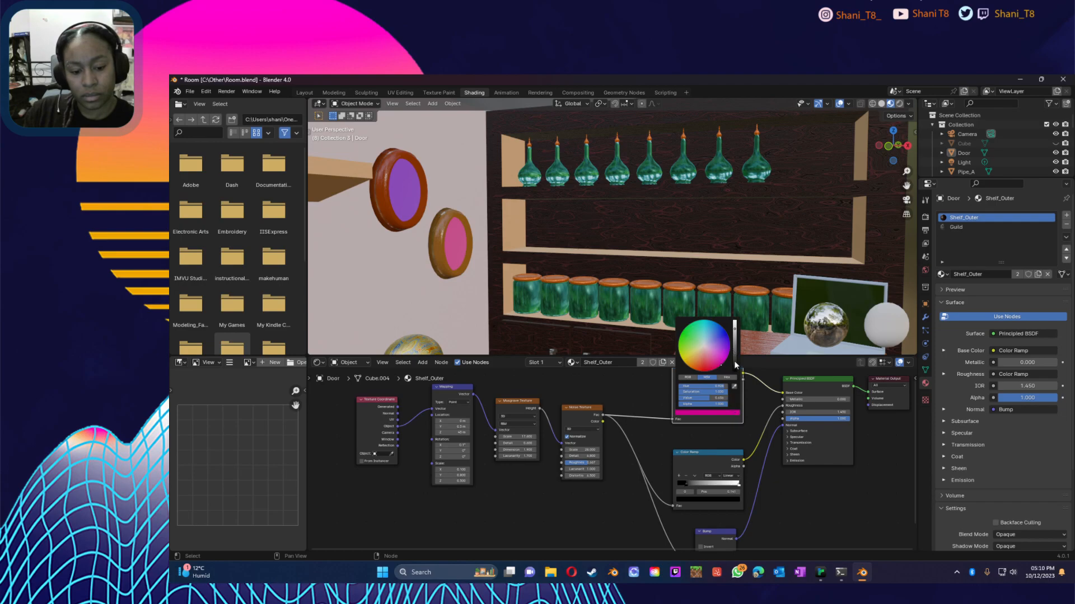
left_click_drag(724, 363, 694, 370)
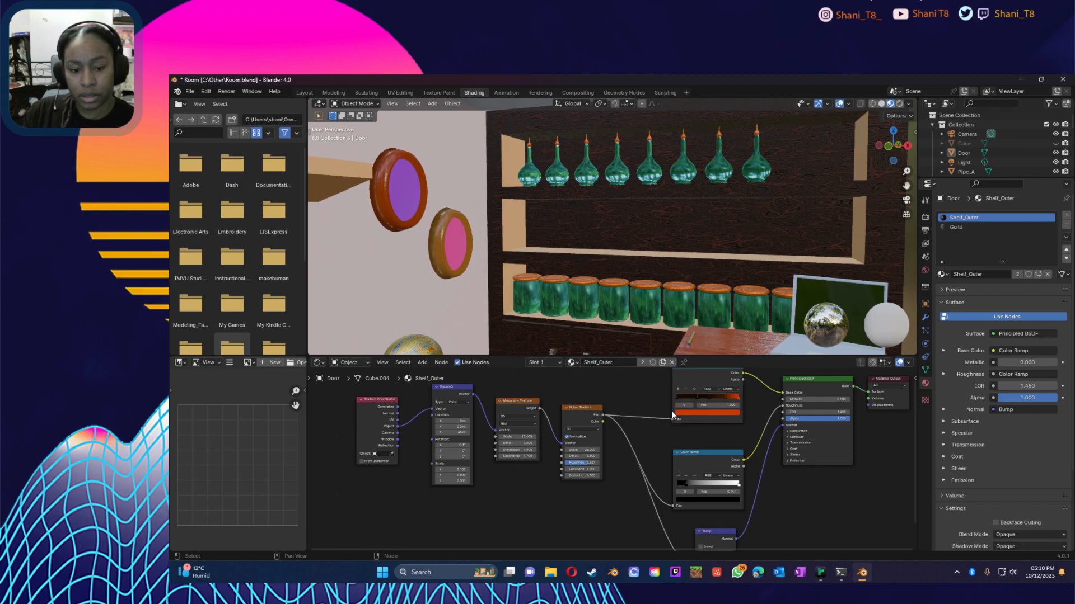
scroll(670, 411, "down", 2)
middle_click_drag(740, 313, 710, 323)
scroll(713, 320, "down", 5)
scroll(717, 316, "up", 3)
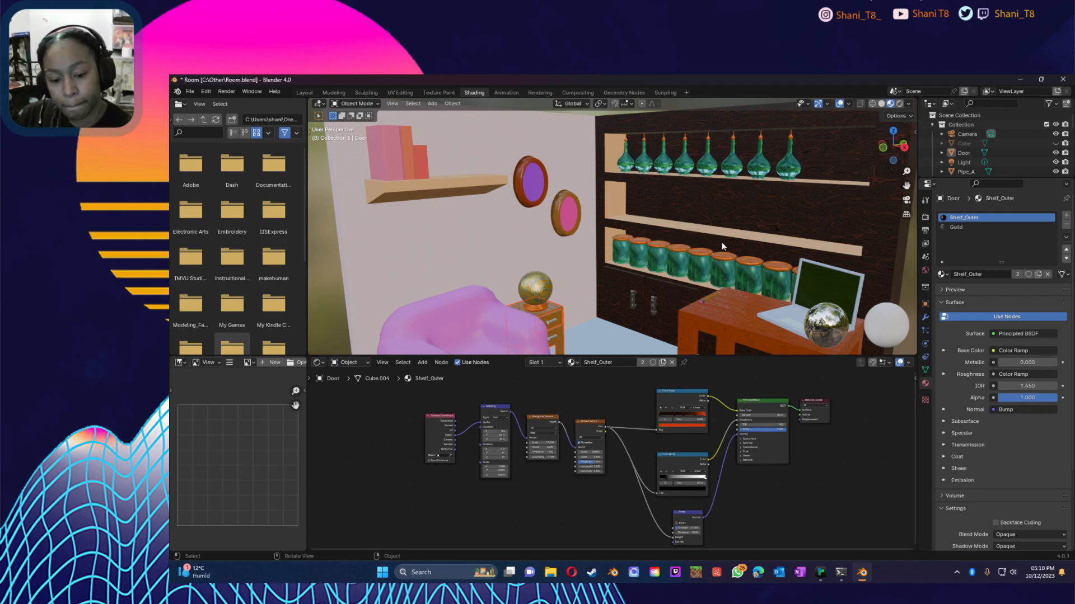
Step: Copy Shelf_Outer's texture, mapping, Color Ramp and Bump nodes into the Room object's Shelf_Inner material
scroll(633, 407, "down", 3)
left_click_drag(475, 401, 680, 529)
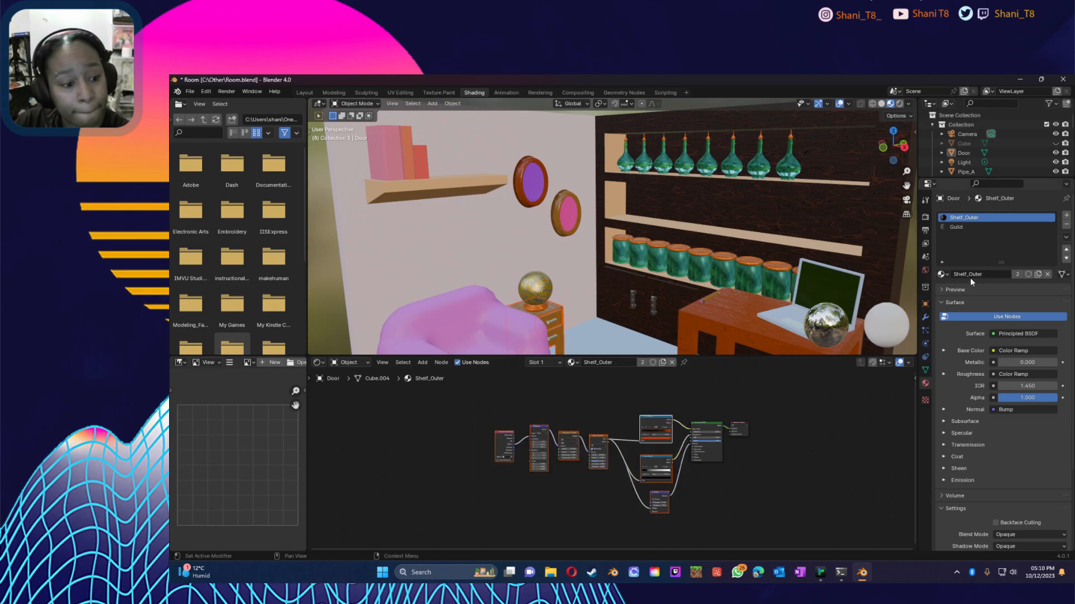
left_click(642, 220)
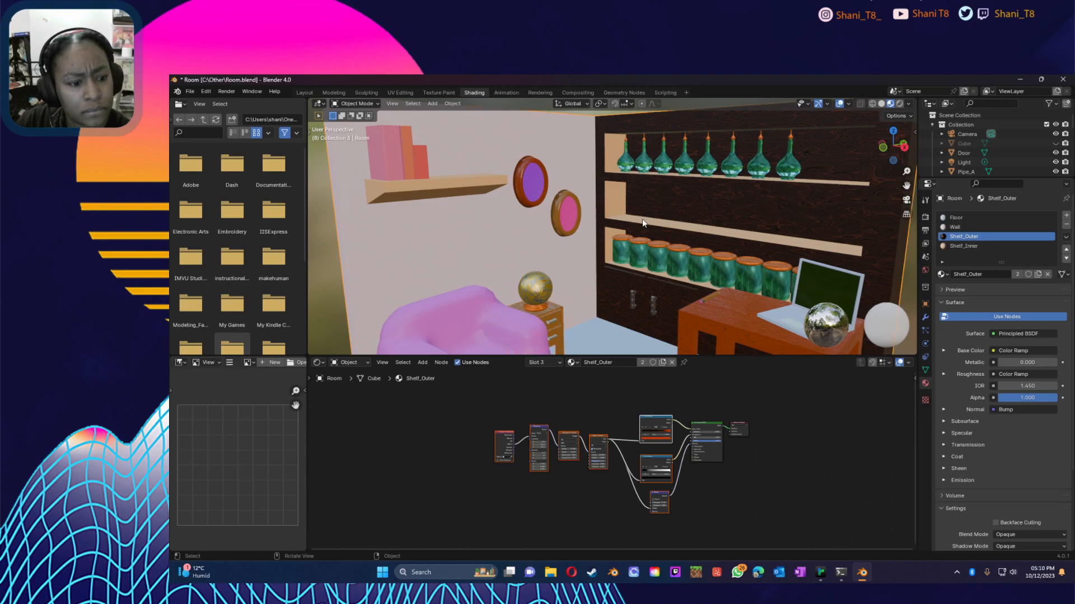
left_click(951, 246)
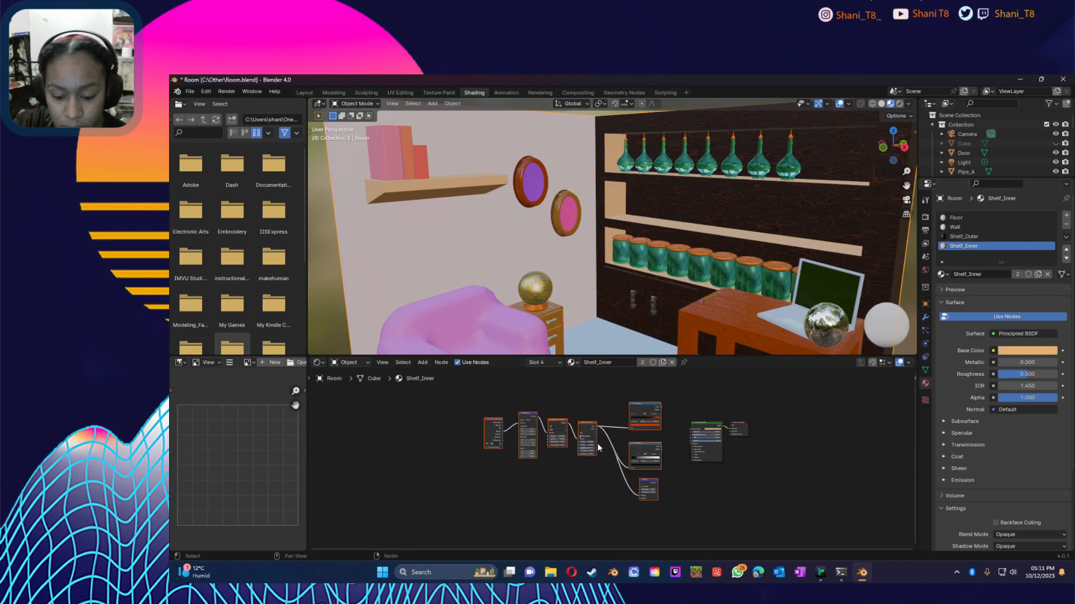
Step: Link the copied Color Ramps to Shelf_Inner's Base Color and Roughness, and the Bump to its Normal input
scroll(615, 448, "up", 2)
left_click_drag(673, 376, 748, 407)
left_click(709, 423)
left_click(703, 396)
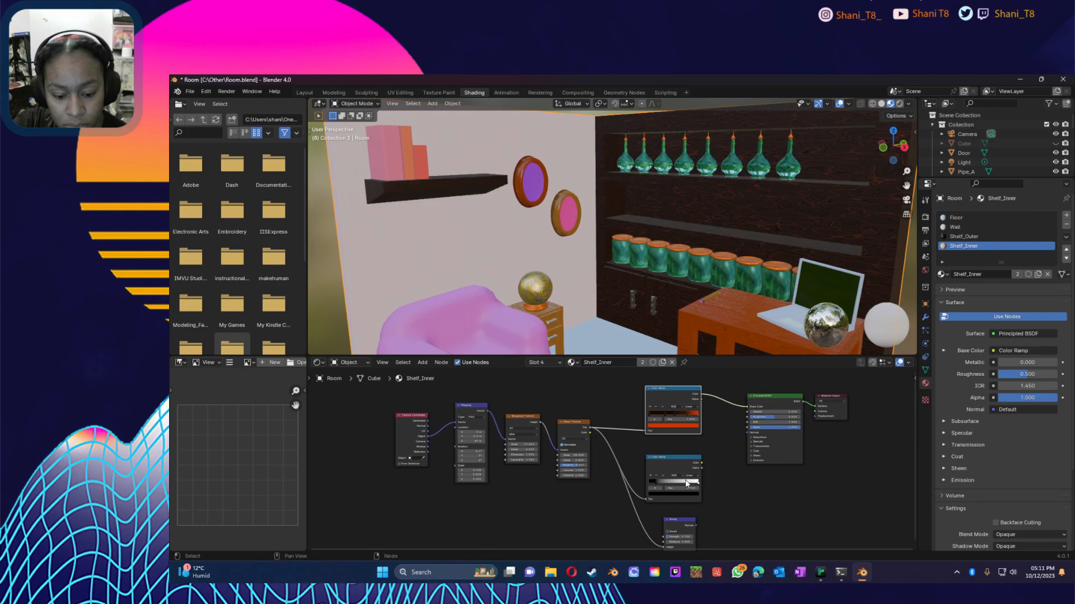
left_click(699, 460)
left_click_drag(701, 462, 749, 418)
left_click_drag(694, 526, 749, 433)
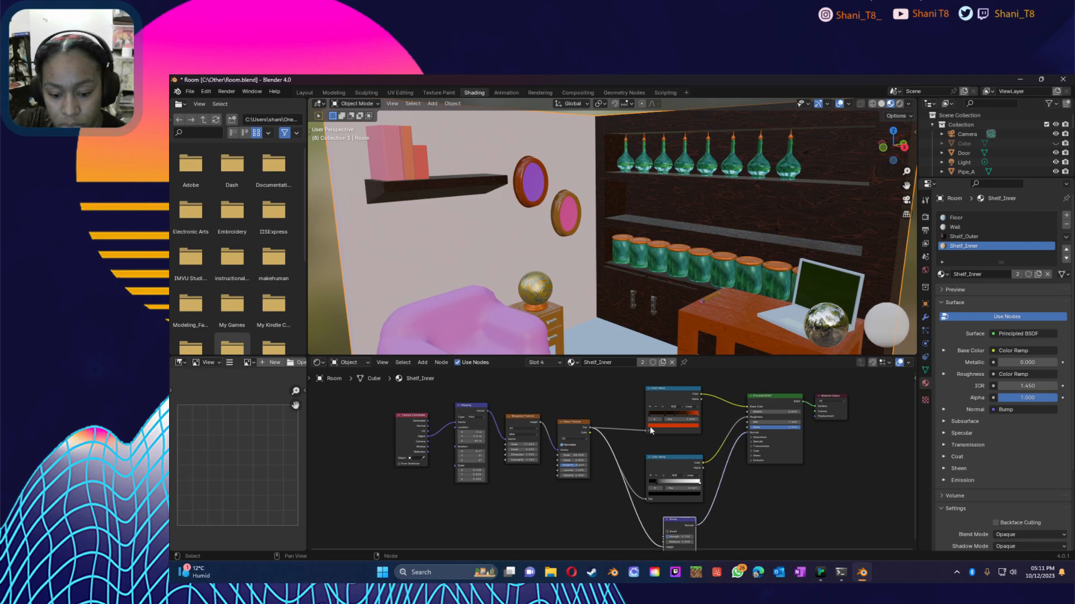
Step: Examine the new wood material on the inner shelves from several angles
scroll(716, 428, "up", 3)
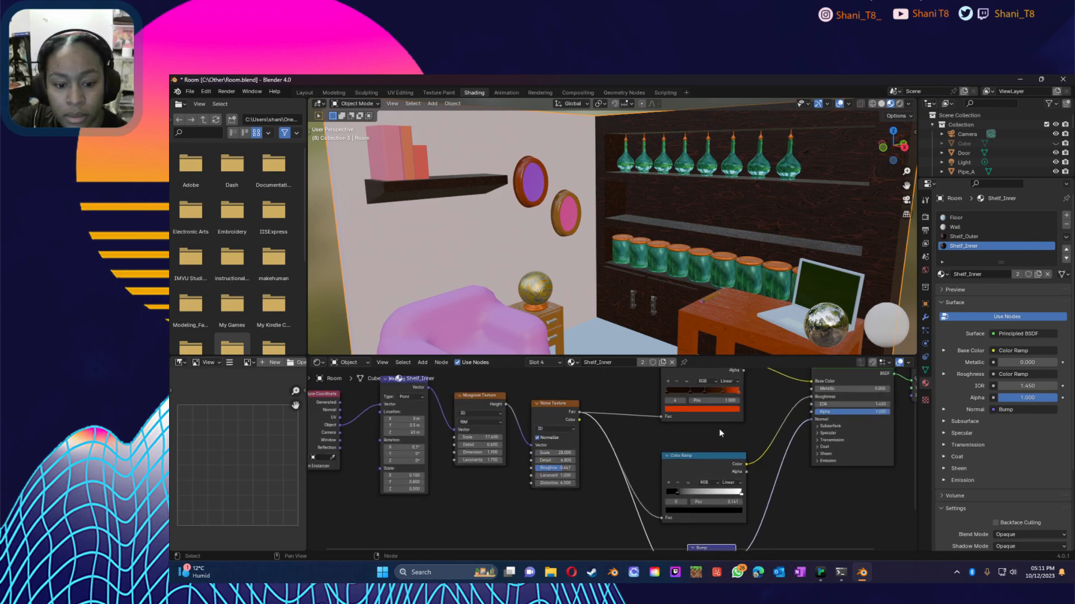
scroll(719, 428, "up", 1)
middle_click_drag(704, 233, 685, 244)
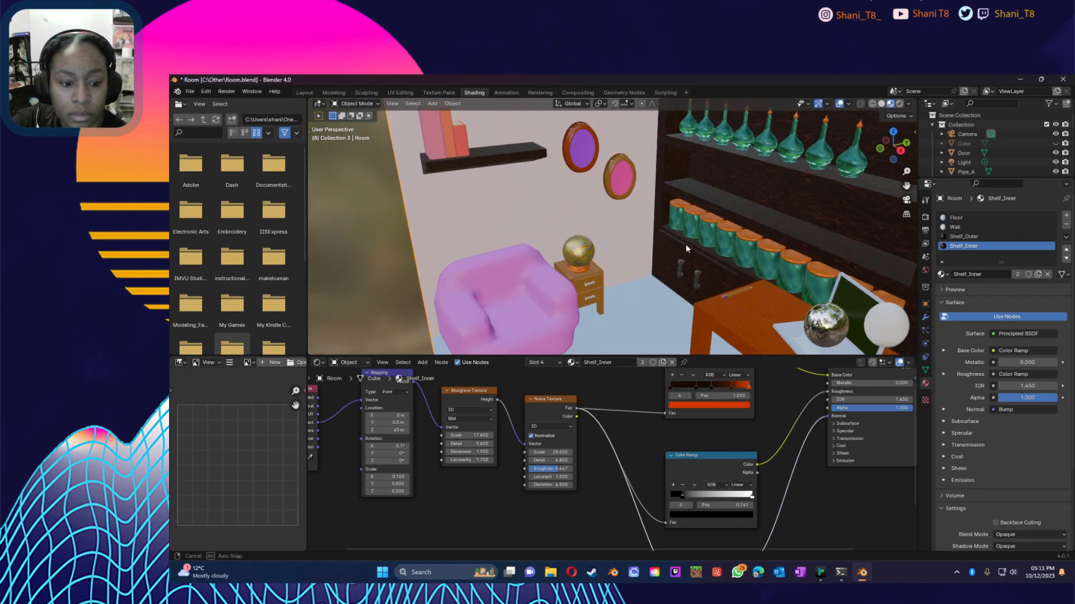
scroll(686, 247, "down", 1)
scroll(781, 443, "up", 3)
middle_click_drag(778, 453, 665, 534)
middle_click_drag(795, 241, 827, 246)
scroll(818, 254, "up", 5)
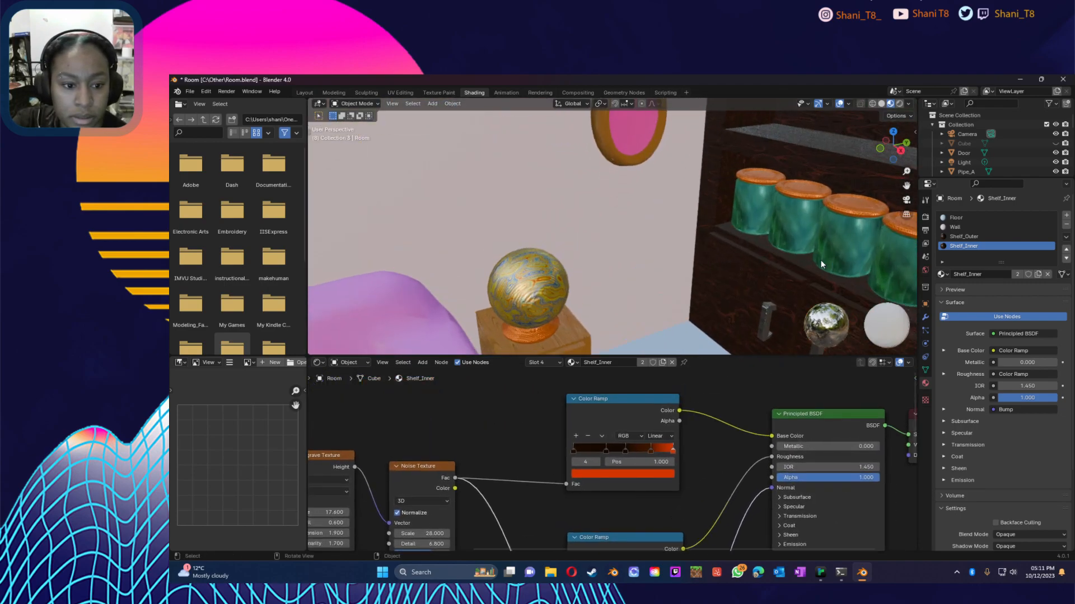
left_click_drag(906, 185, 487, 253)
middle_click_drag(753, 217, 804, 202)
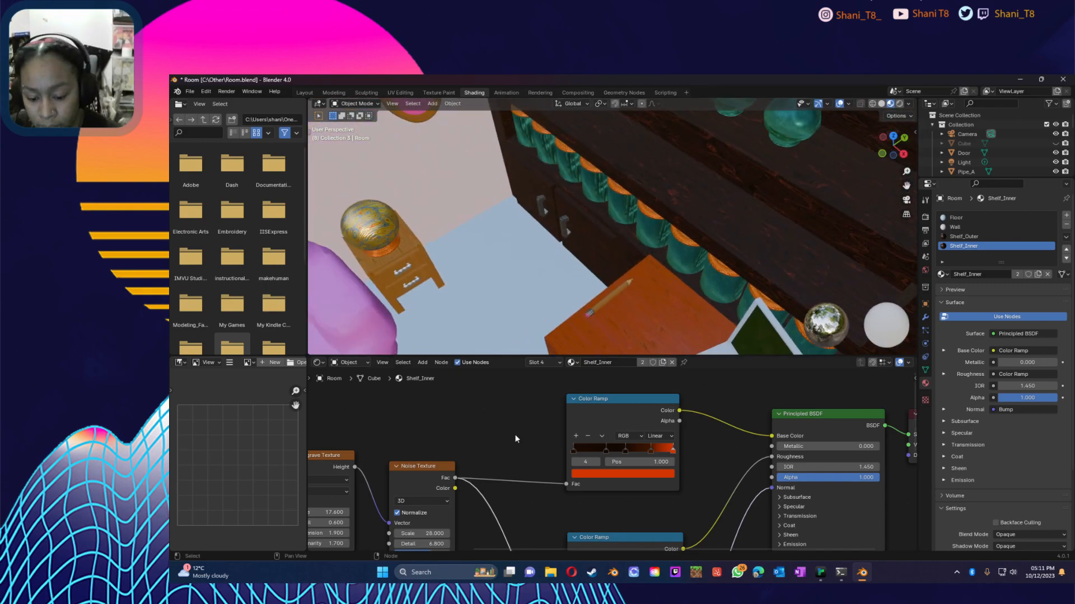
Step: Set Shelf_Inner's Musgrave Texture scale to 14.8 and its Noise Texture scale to 5.1
scroll(588, 453, "down", 2)
middle_click_drag(545, 480, 546, 385)
mouse_move(486, 415)
left_mouse_down()
mouse_move(462, 414)
mouse_move(498, 414)
left_mouse_up()
left_click_drag(427, 400, 421, 401)
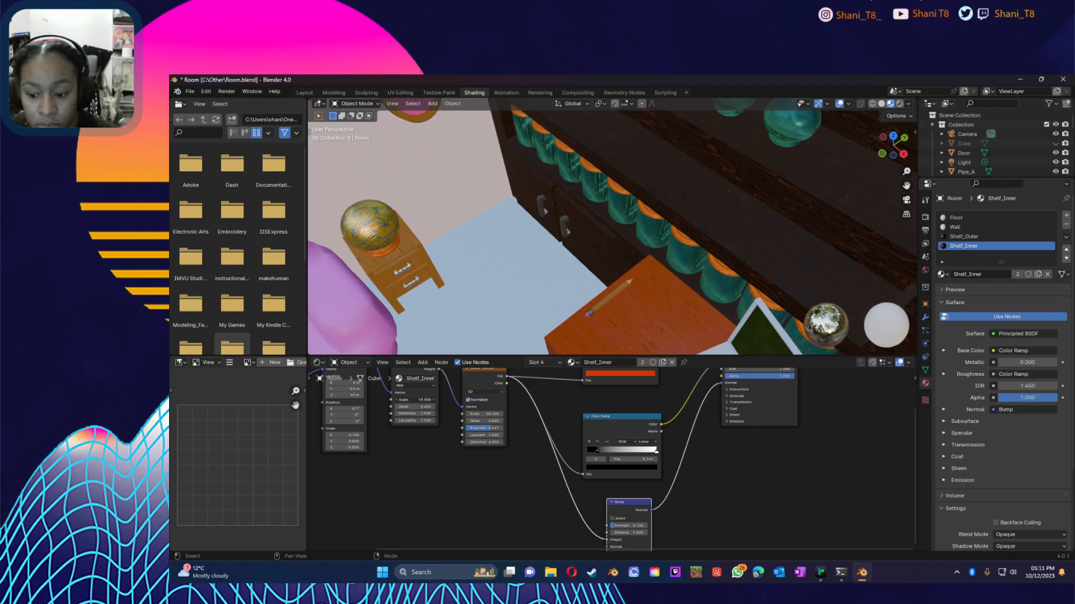
left_click_drag(421, 400, 417, 400)
left_click_drag(491, 415, 481, 414)
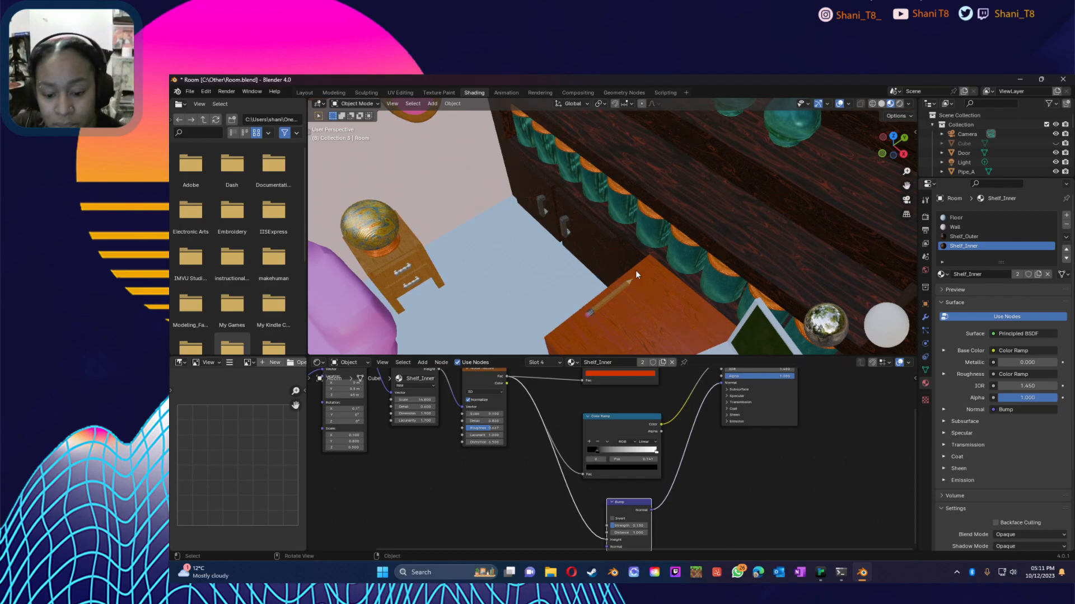
Step: Move the black stop of Shelf_Inner's Roughness ramp to position 0.287
scroll(625, 470, "up", 1)
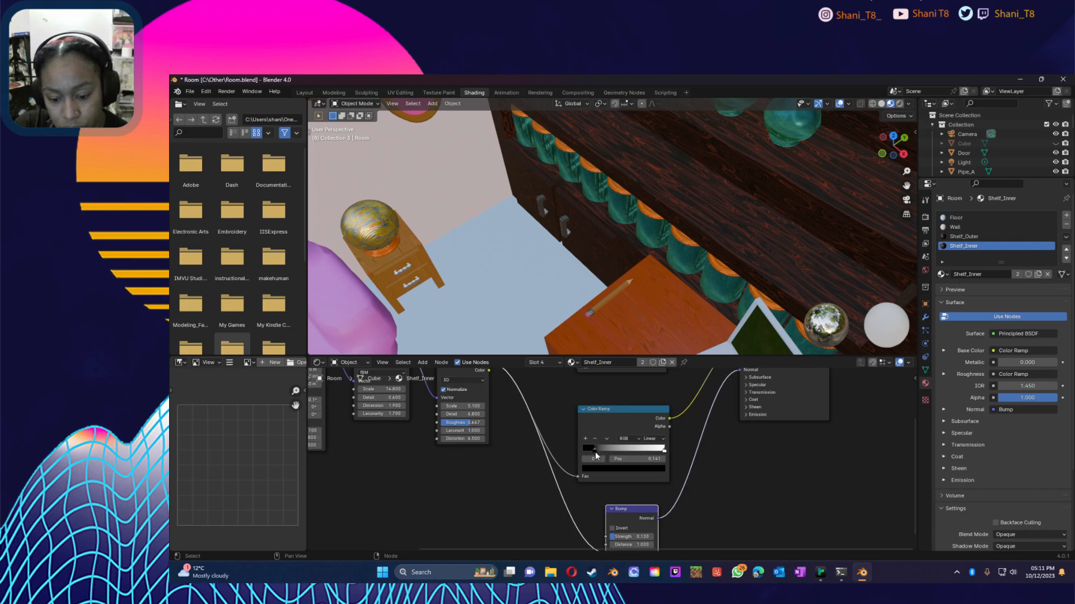
left_click_drag(594, 449, 626, 453)
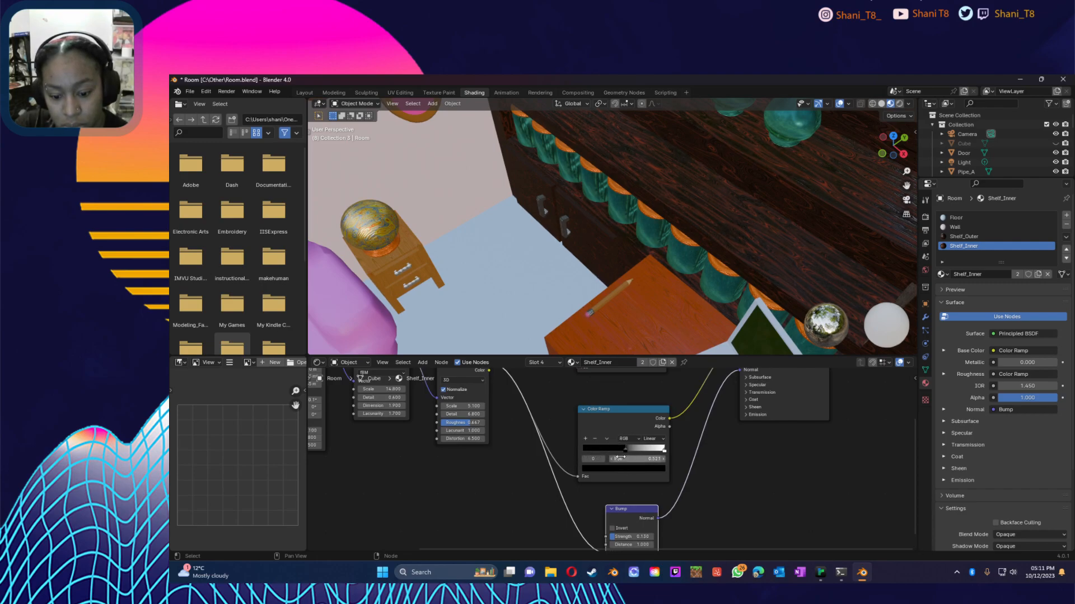
key("g")
left_click(613, 452)
mouse_move(617, 452)
left_mouse_down()
mouse_move(585, 453)
mouse_move(599, 449)
left_mouse_up()
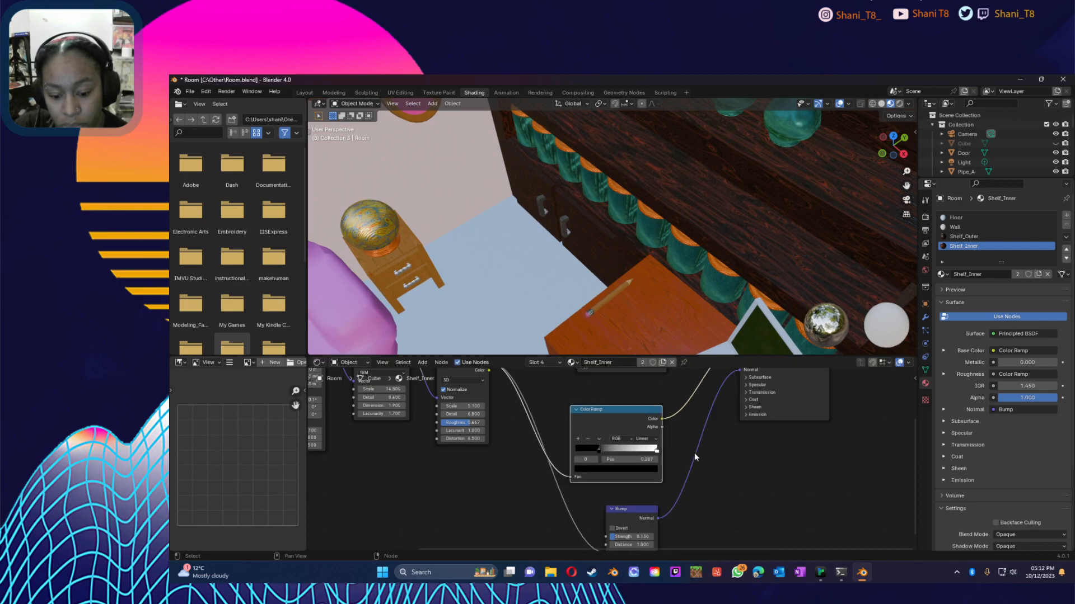
Step: Raise the strength of Shelf_Inner's Bump node to 0.18
middle_click_drag(697, 452, 773, 551)
scroll(686, 476, "up", 1)
middle_click_drag(757, 451, 736, 469)
left_click_drag(696, 489, 706, 489)
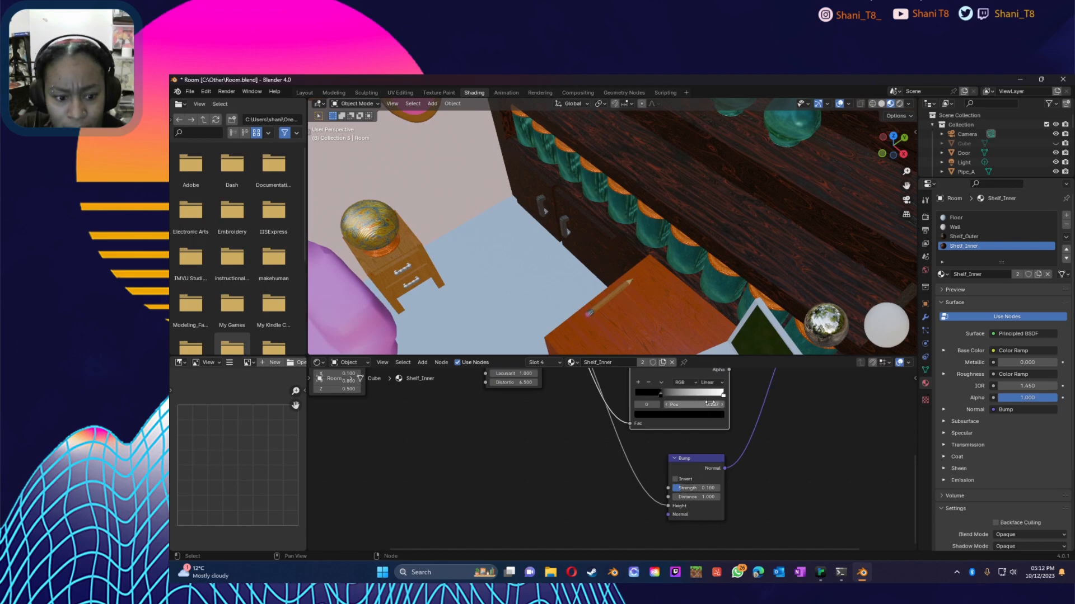
middle_click_drag(677, 359, 667, 375)
middle_click_drag(725, 263, 698, 236)
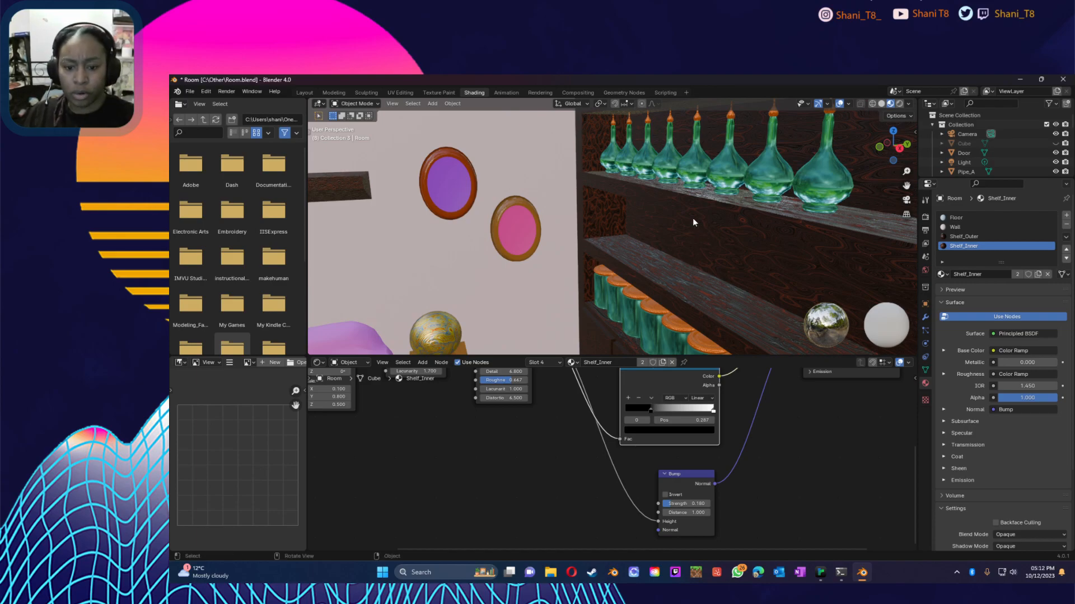
Step: Brighten the orange-red end stop of Shelf_Inner's Base Color ramp
middle_click_drag(757, 427, 764, 396)
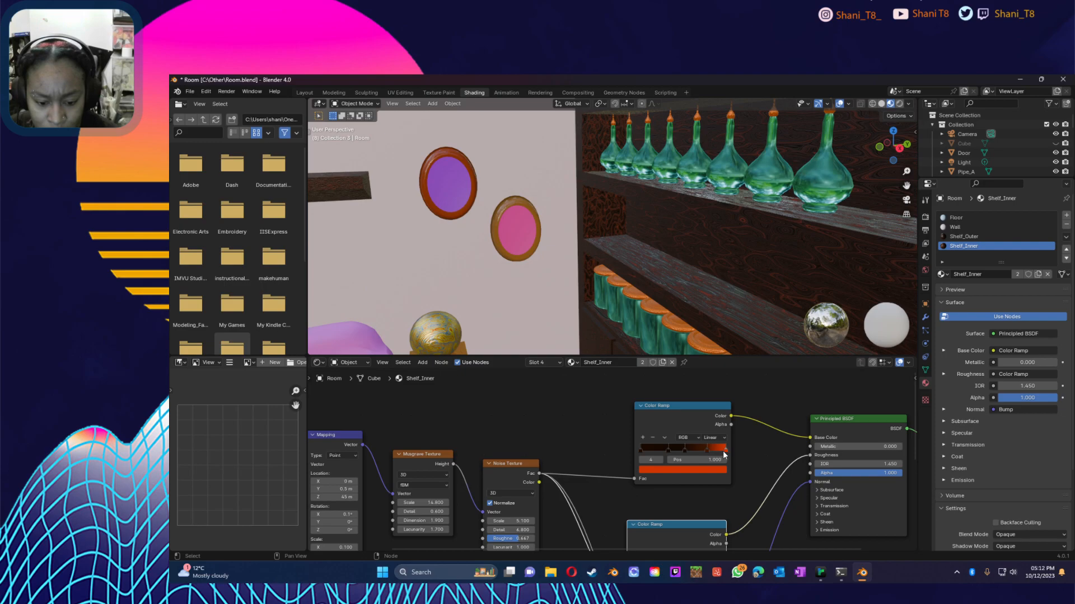
left_click(713, 472)
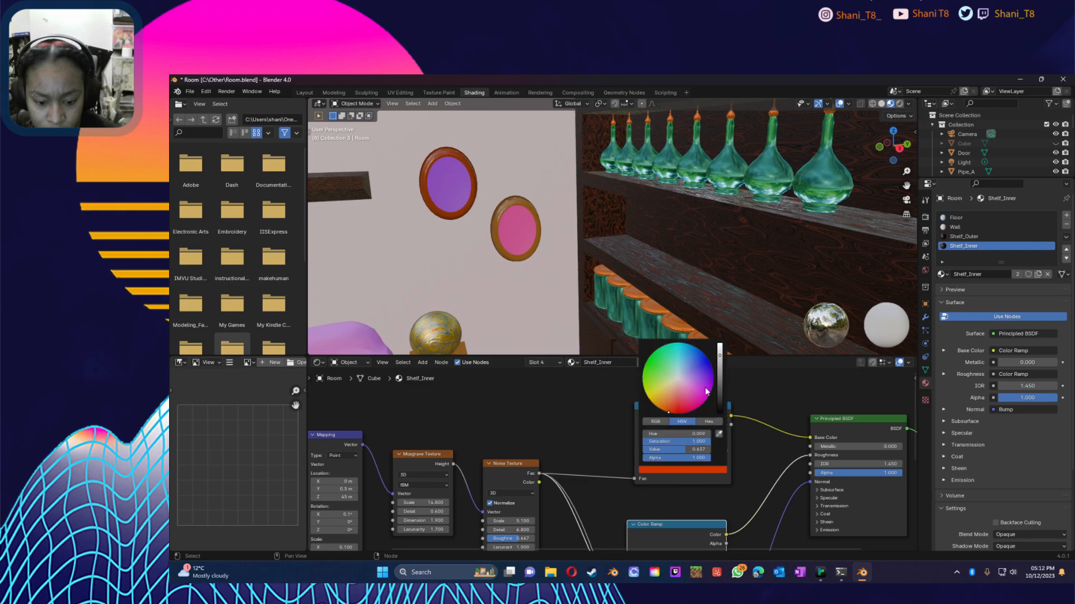
left_click_drag(720, 357, 719, 347)
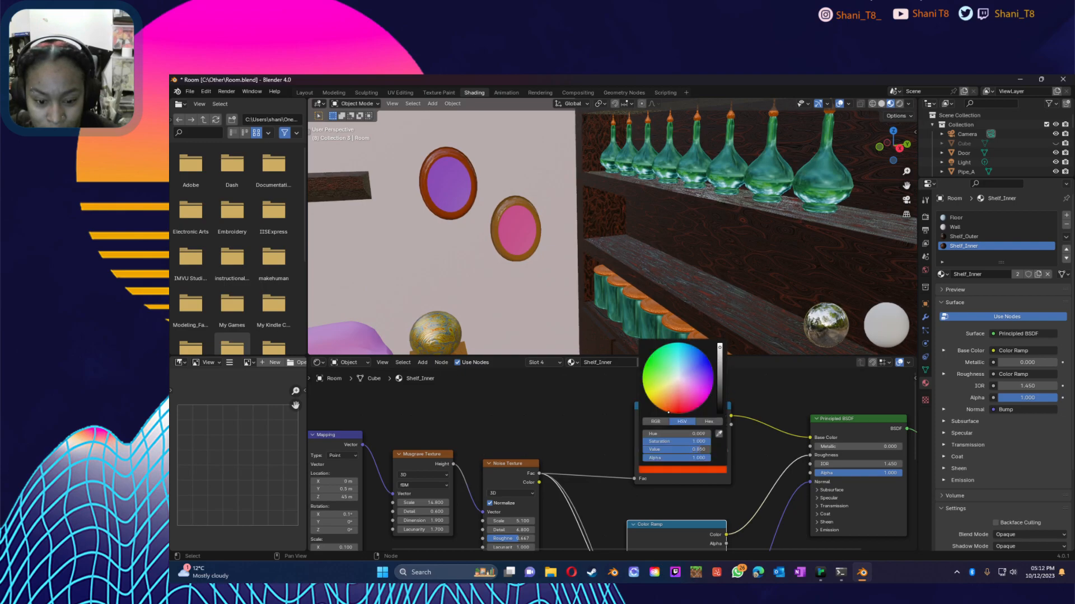
Step: Check the colours of the darkest stops of Shelf_Inner's Base Color ramp one after another
left_click(682, 469)
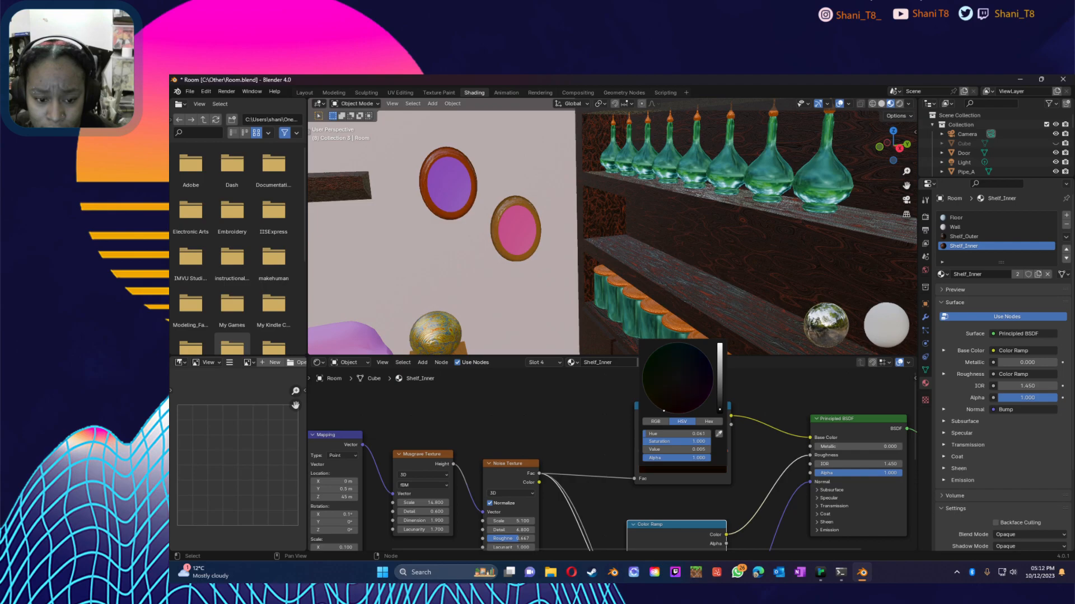
left_click(703, 470)
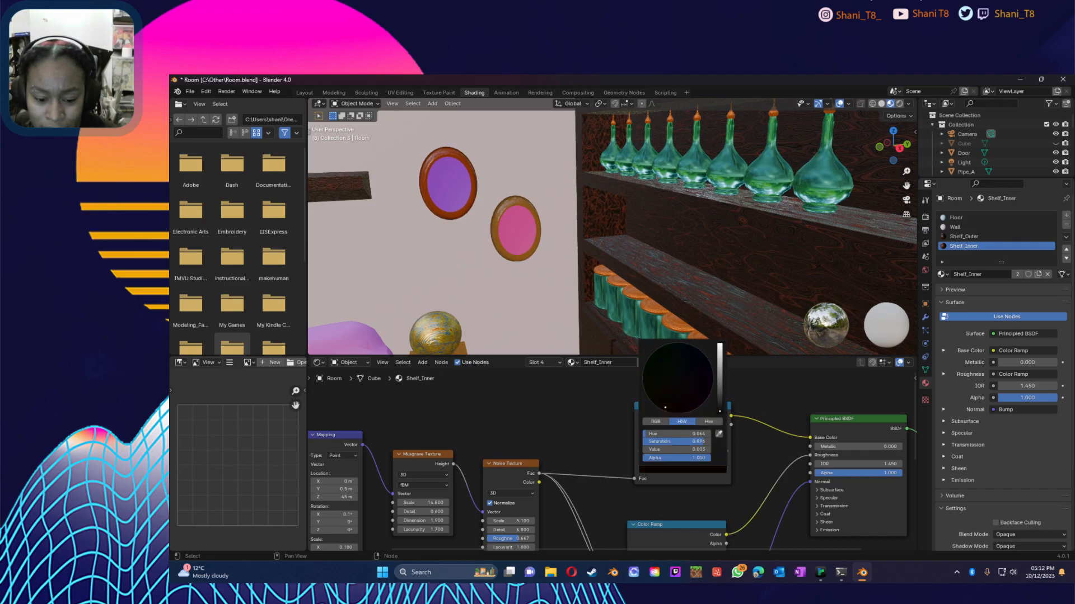
left_click(687, 449)
left_click(690, 469)
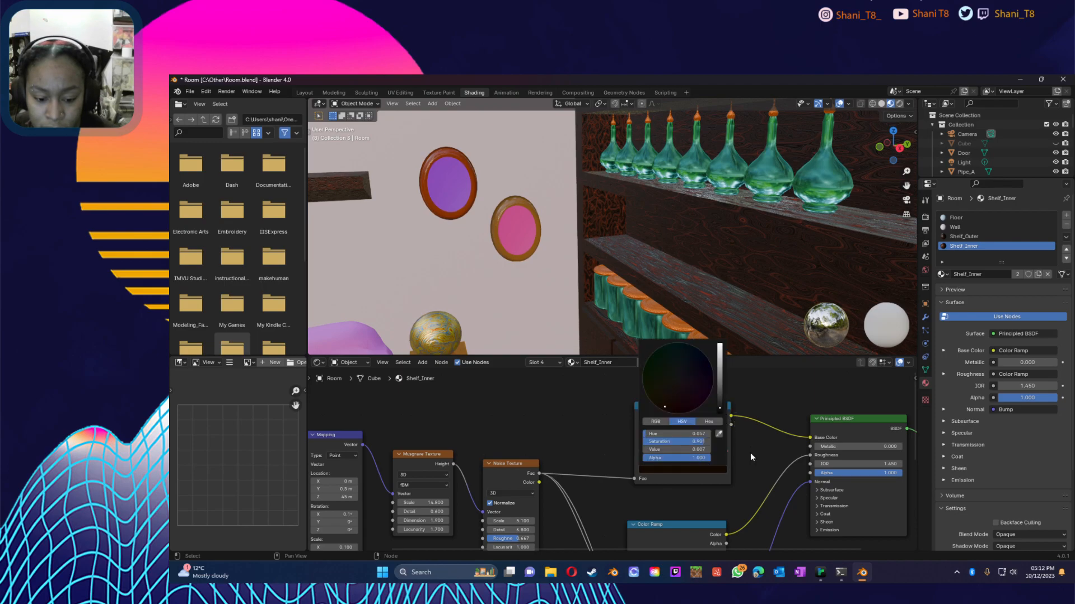
left_click(722, 428)
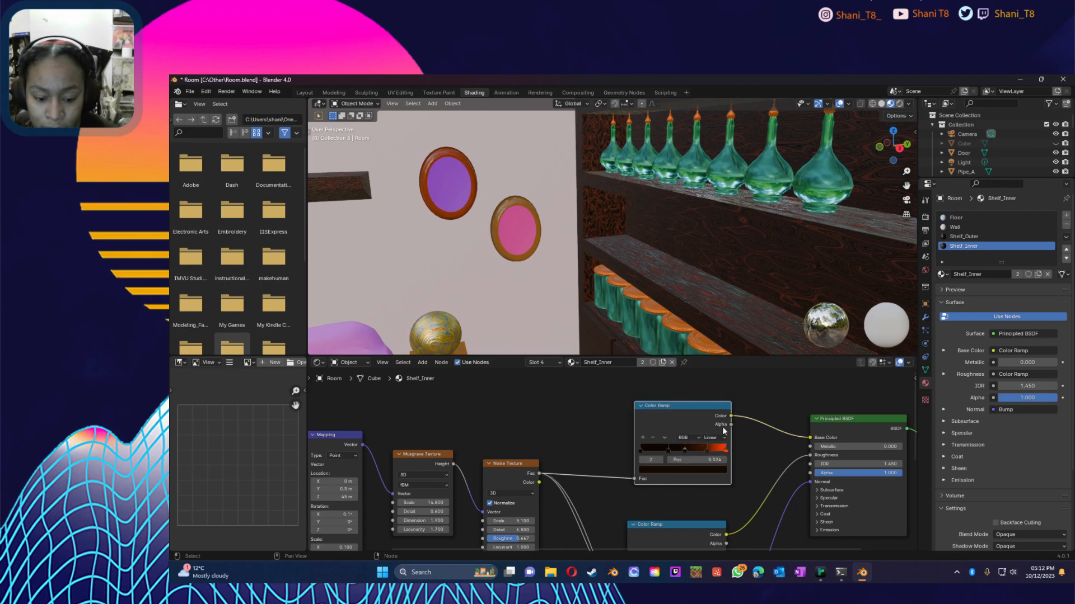
Step: Recolour the stop at position 0.782 of Shelf_Inner's Base Color ramp to a brighter reddish brown
left_click(706, 451, "ctrl")
left_click(707, 473)
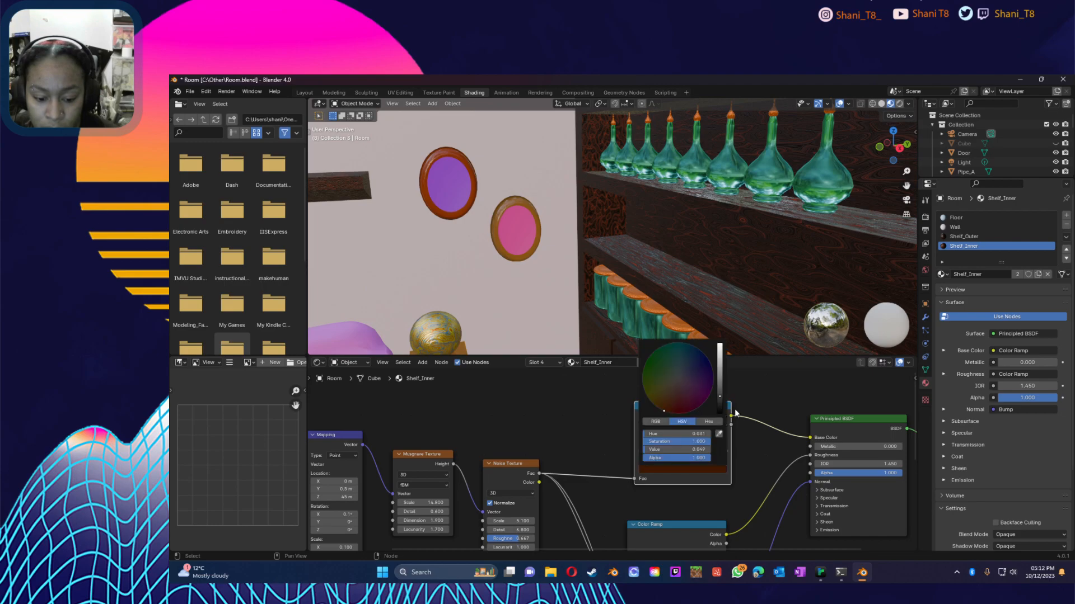
scroll(711, 397, "up", 2)
scroll(677, 378, "up", 2)
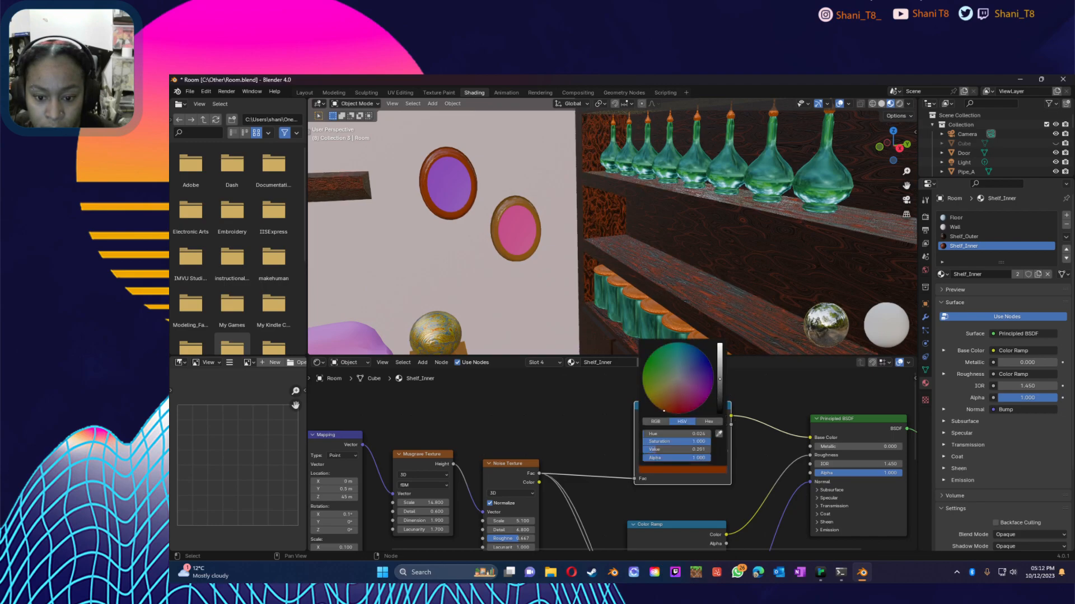
scroll(670, 251, "down", 6)
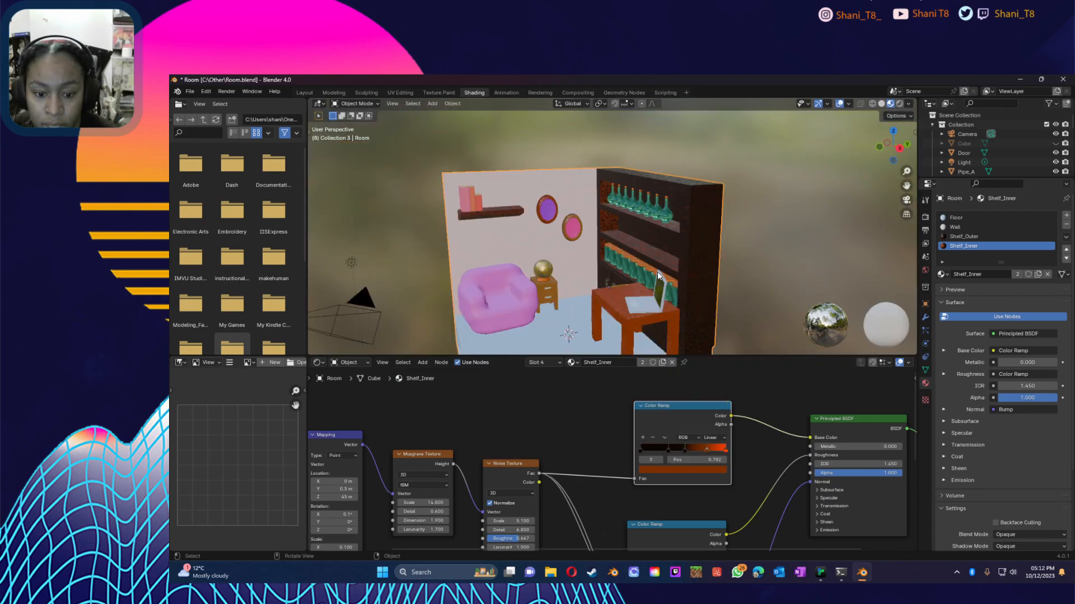
mouse_move(630, 280)
middle_mouse_down()
mouse_move(673, 304)
mouse_move(636, 303)
mouse_move(601, 244)
mouse_move(625, 263)
middle_mouse_up()
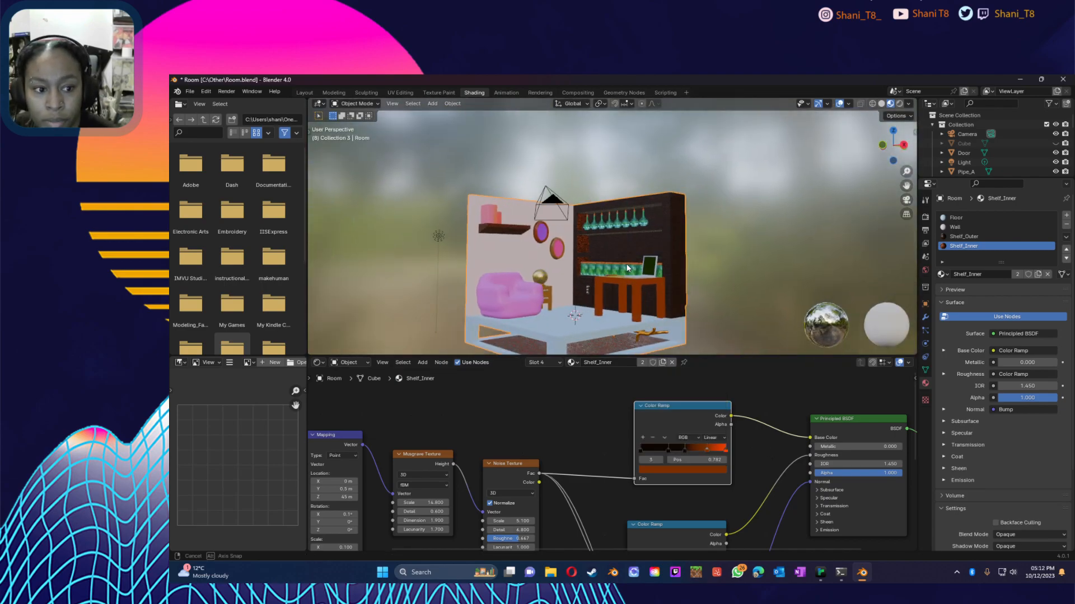
Step: Switch the viewport to rendered shading and examine the shelf's wood and the surrounding room from several angles
left_click(900, 104)
scroll(655, 252, "up", 8)
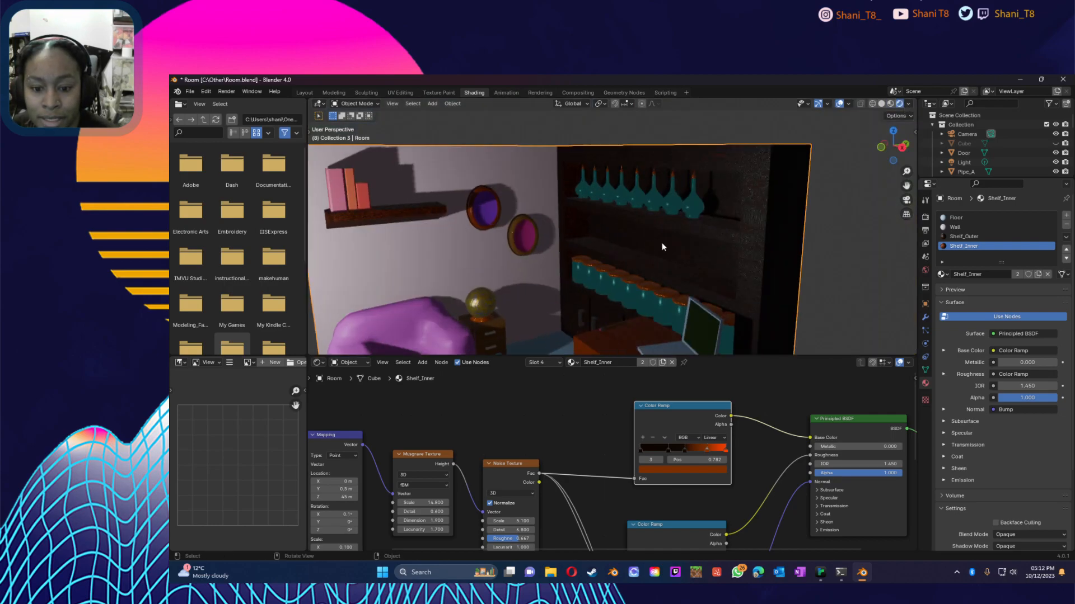
scroll(744, 274, "down", 4)
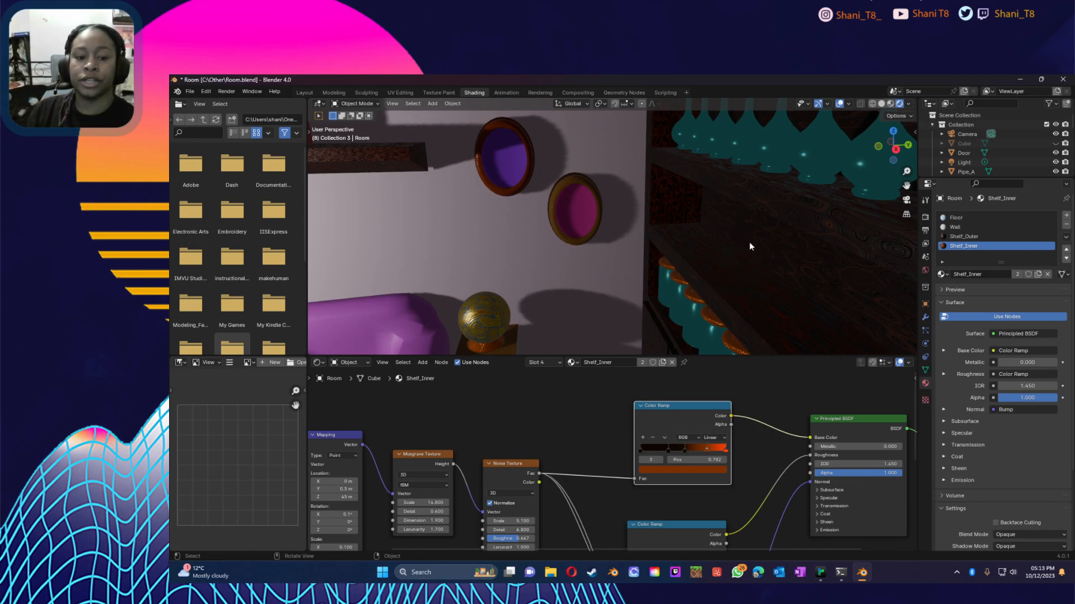
scroll(749, 247, "down", 3)
scroll(749, 247, "up", 2)
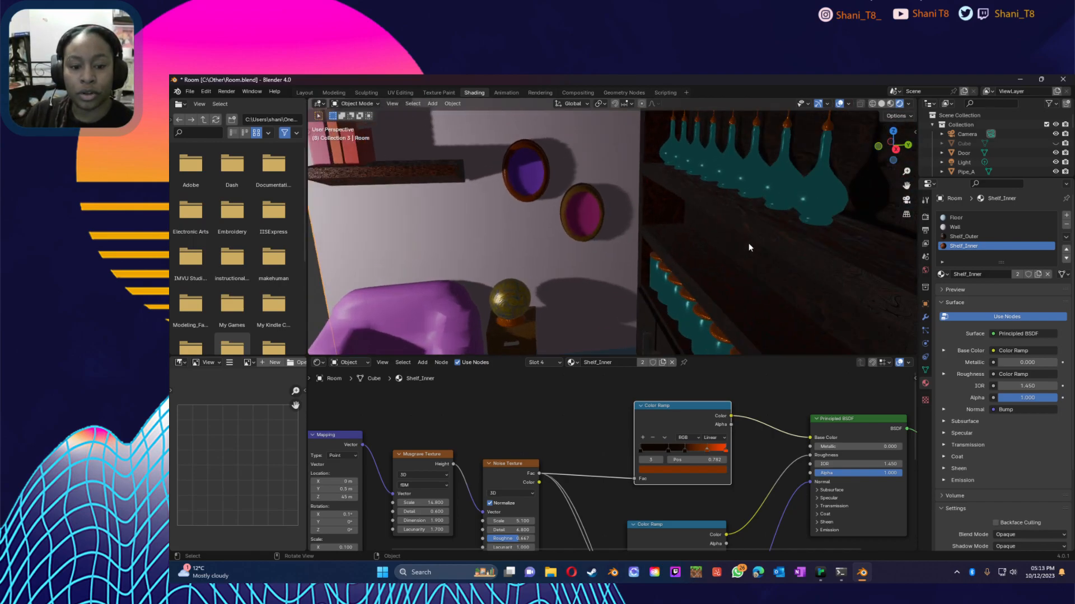
middle_click_drag(750, 246, 562, 218)
scroll(353, 230, "up", 4)
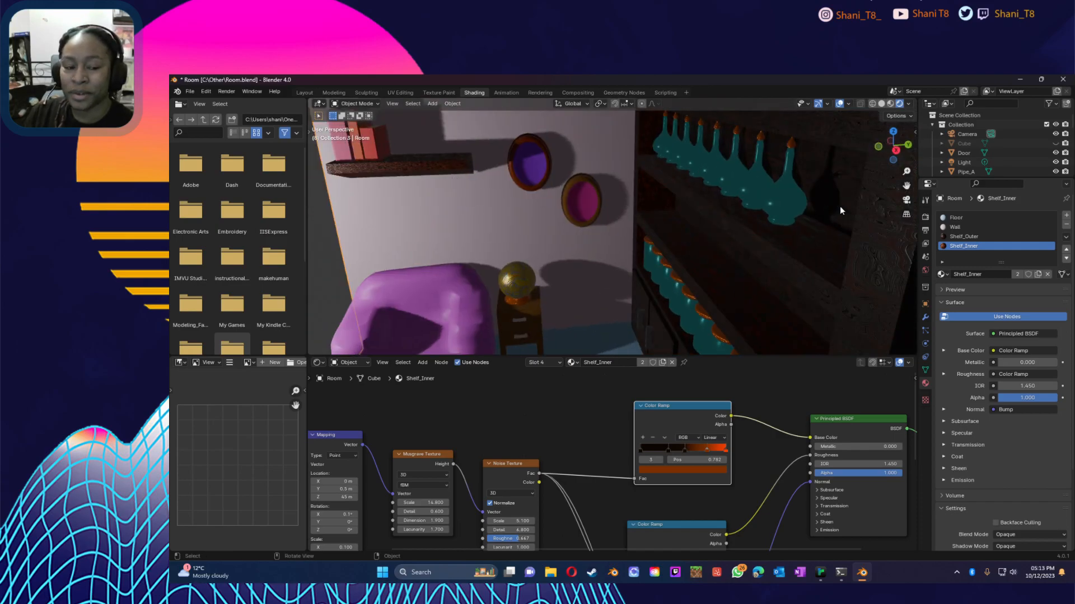
left_click_drag(906, 185, 1074, 186)
middle_click_drag(685, 203, 529, 230)
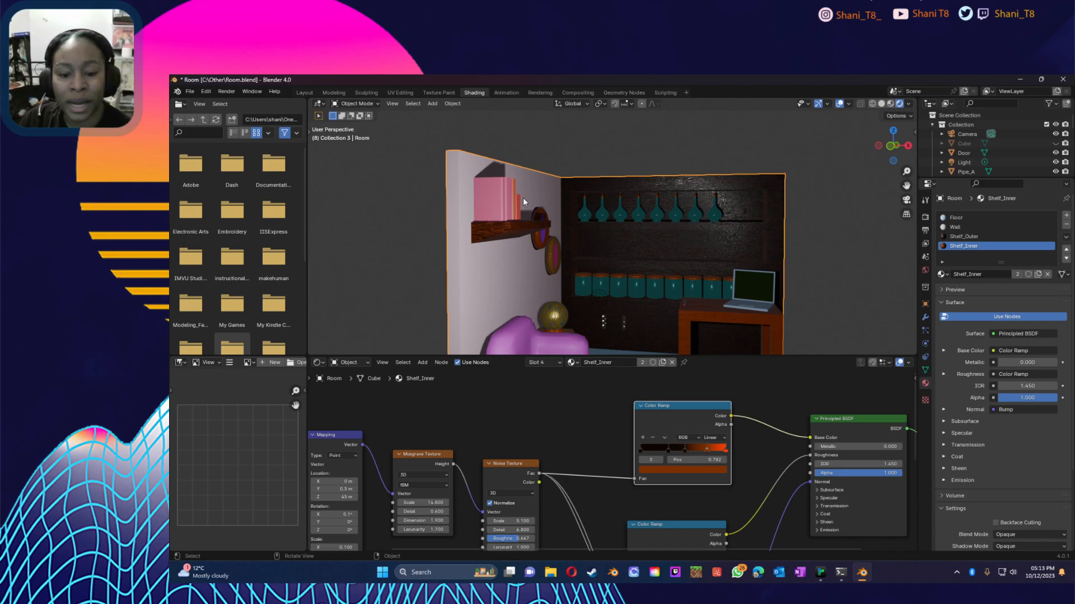
middle_click_drag(819, 293, 754, 295)
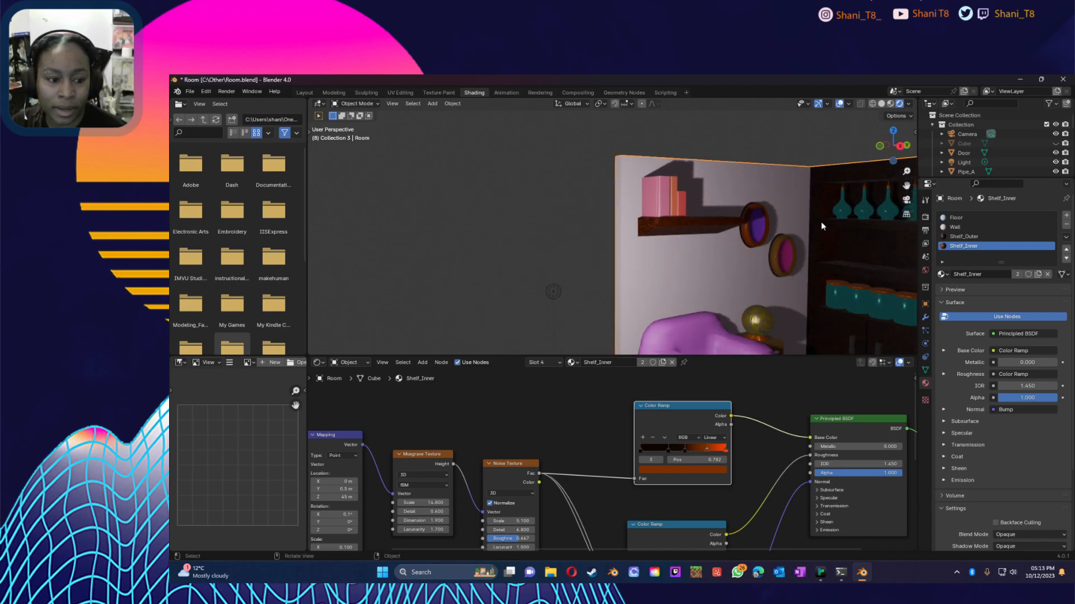
left_click_drag(906, 186, 726, 111)
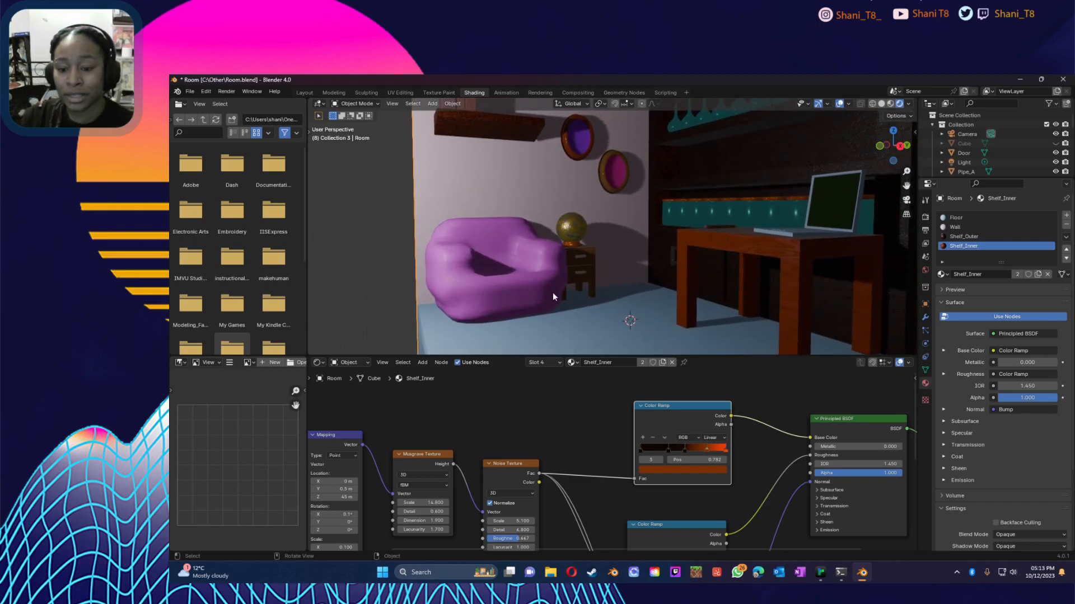
Step: Select the sofa and examine it together with the floor and base of the room
left_click(523, 295)
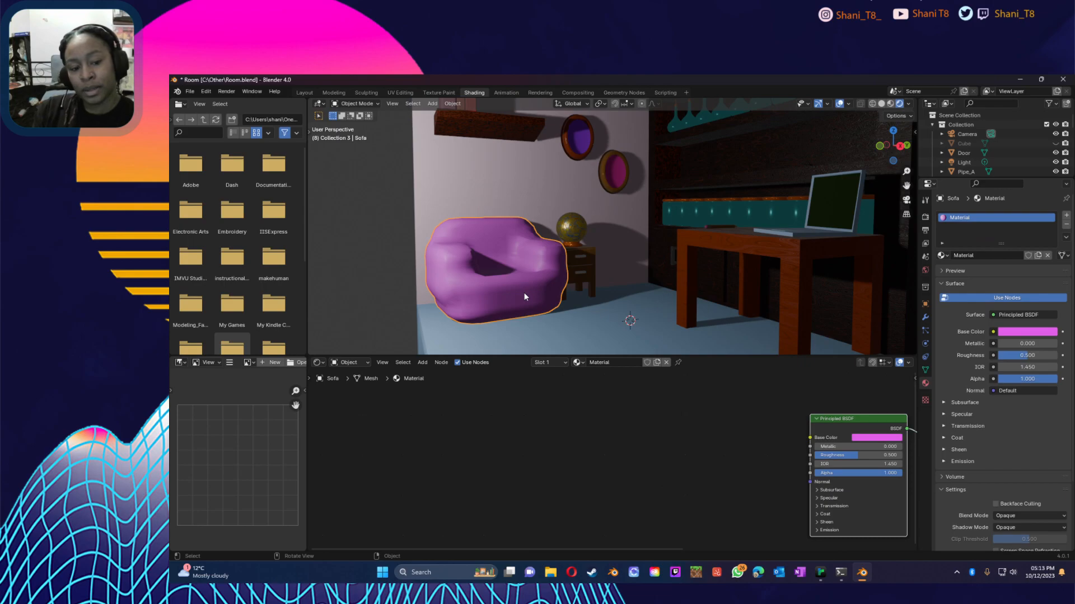
middle_click_drag(715, 249, 642, 288)
scroll(643, 287, "down", 5)
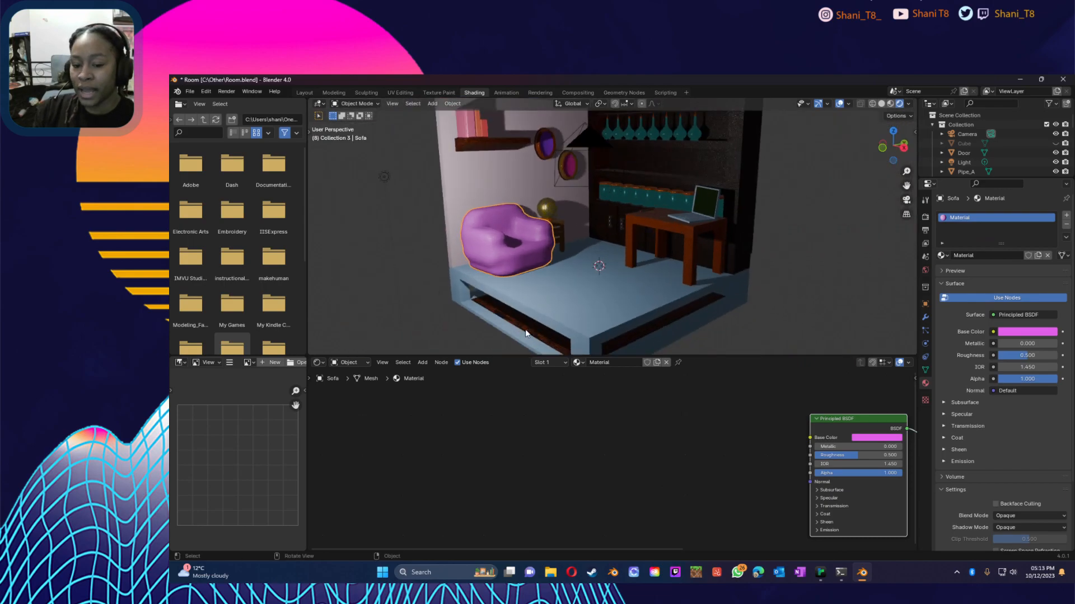
scroll(525, 329, "up", 4)
mouse_move(528, 326)
middle_mouse_down()
mouse_move(543, 301)
mouse_move(509, 314)
mouse_move(542, 318)
mouse_move(548, 332)
middle_mouse_up()
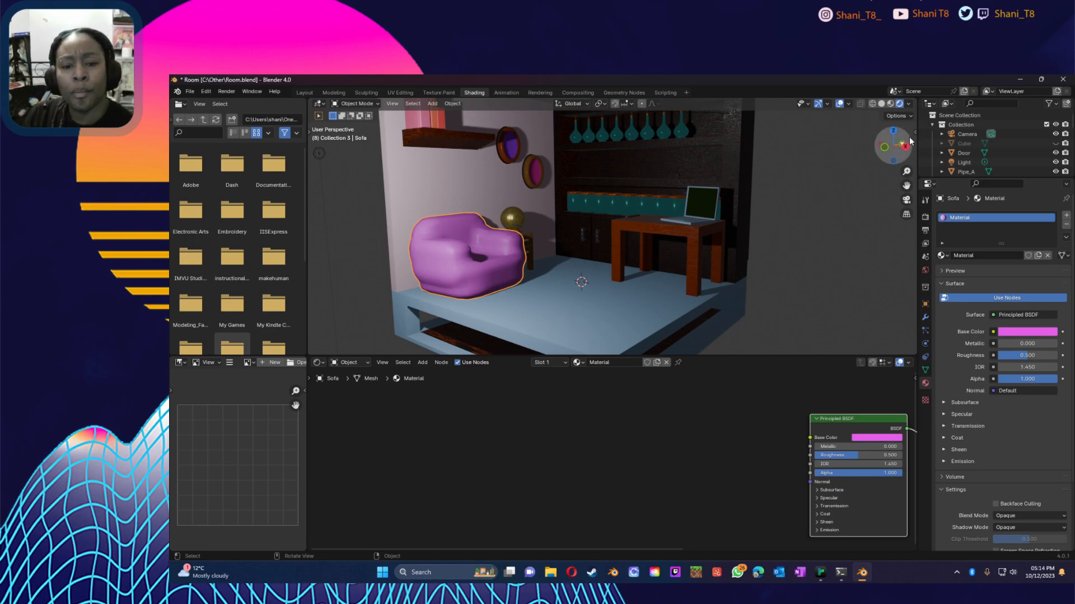
Step: Switch to the Layout workspace and put the Room object into Edit Mode
left_click(311, 92)
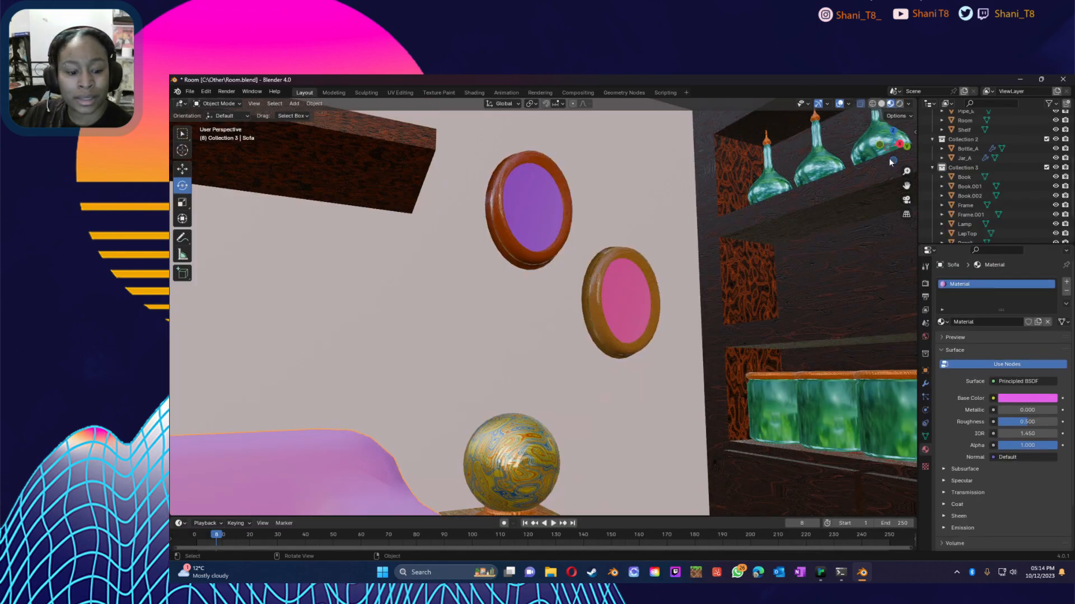
scroll(671, 371, "down", 6)
middle_click_drag(670, 370, 620, 428)
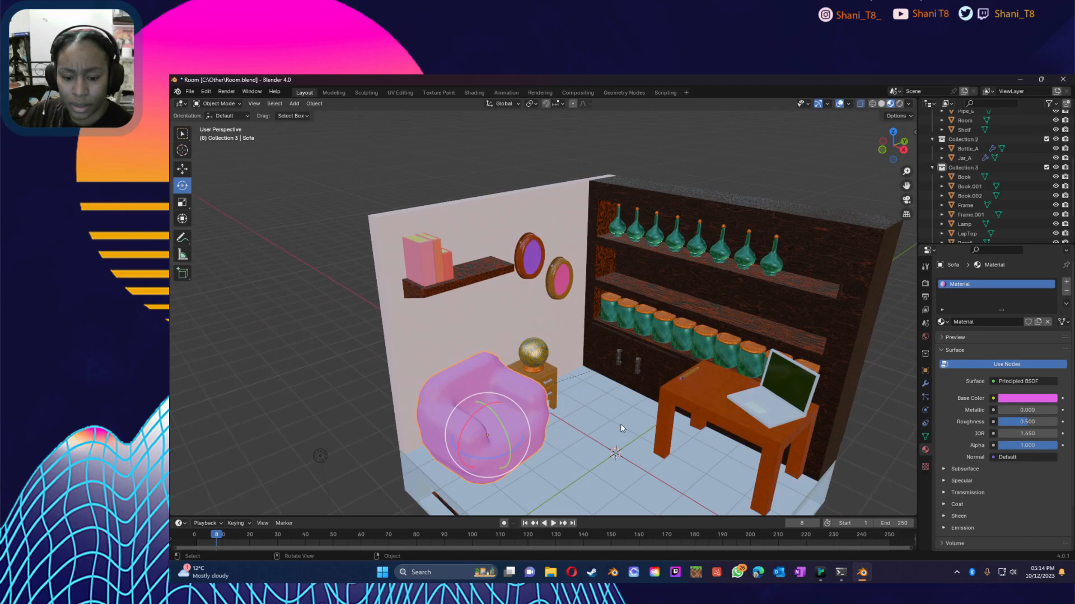
scroll(621, 413, "down", 5)
scroll(599, 424, "up", 4)
scroll(644, 435, "down", 1)
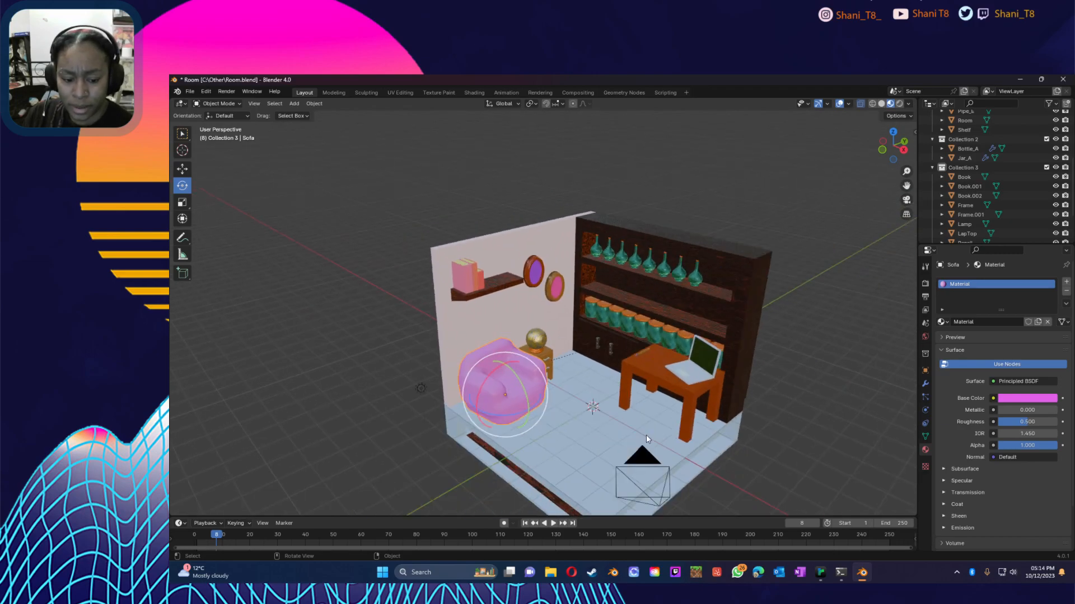
left_click(455, 411)
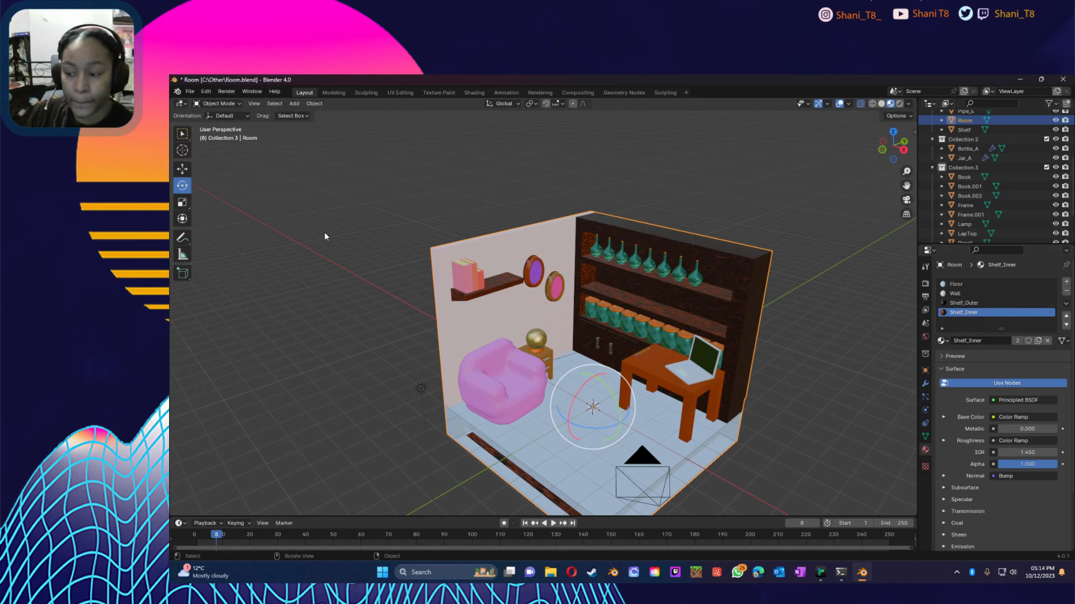
left_click(226, 104)
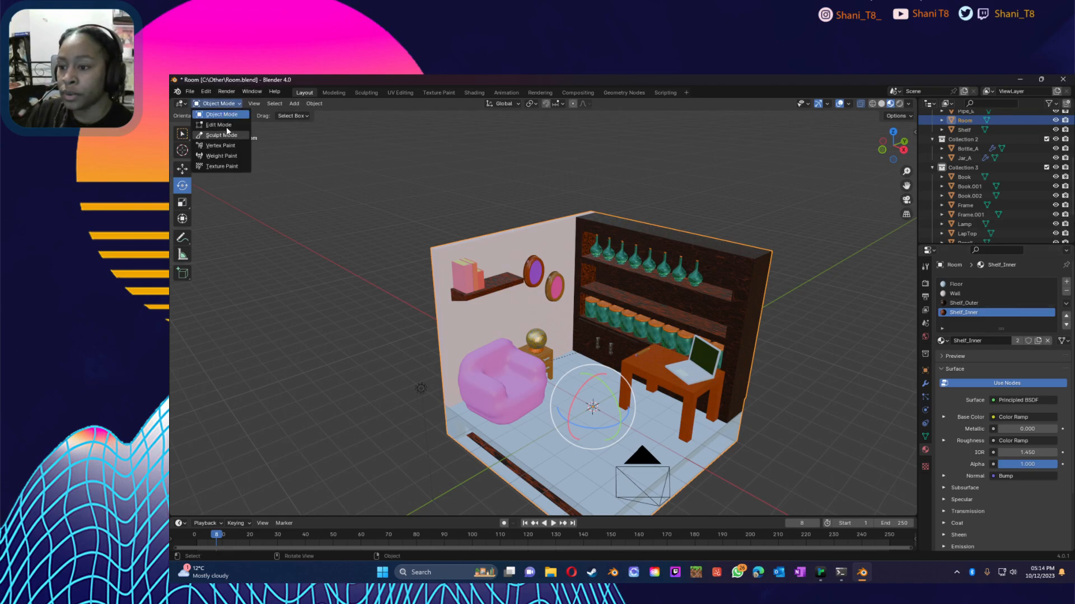
left_click(225, 128)
Step: Select the two large top faces of the room's floor
middle_click_drag(570, 444, 611, 418)
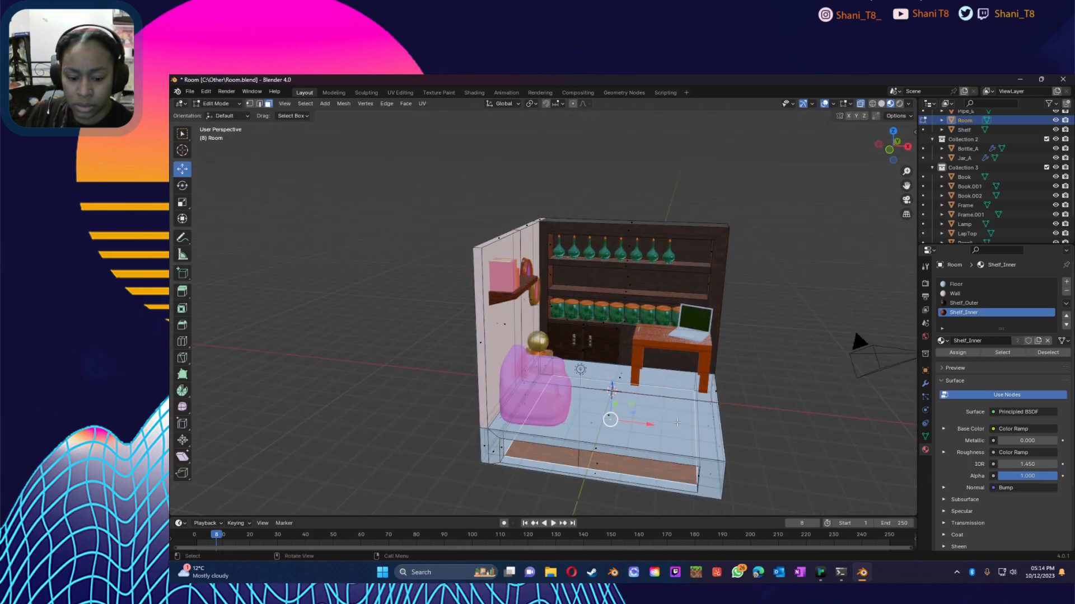
middle_click_drag(696, 435, 552, 445)
left_click(542, 433)
middle_click_drag(613, 405, 616, 375)
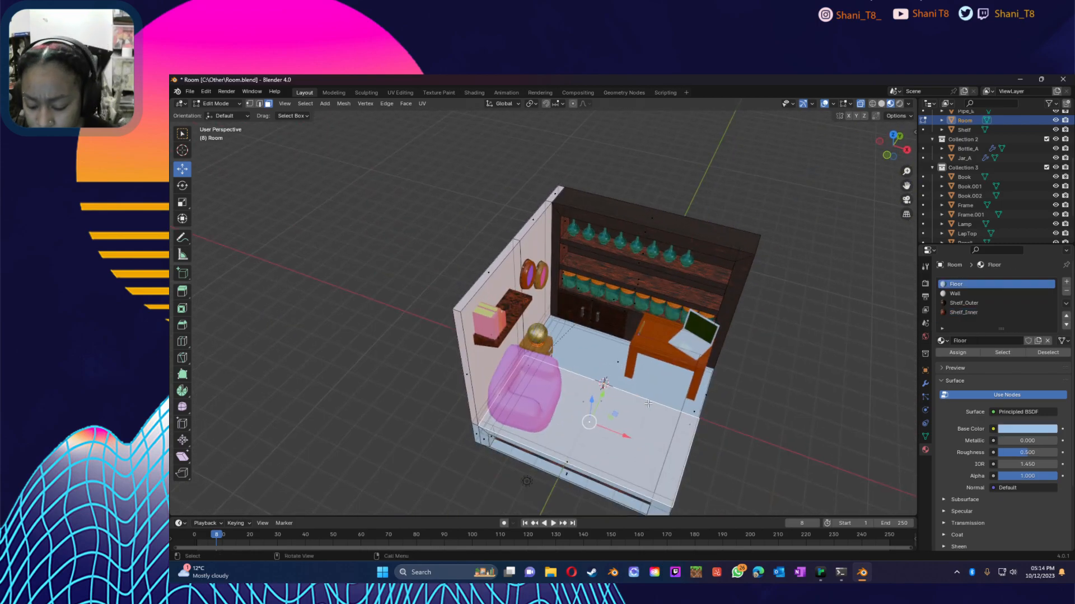
left_click(618, 361)
middle_click_drag(709, 423, 687, 370)
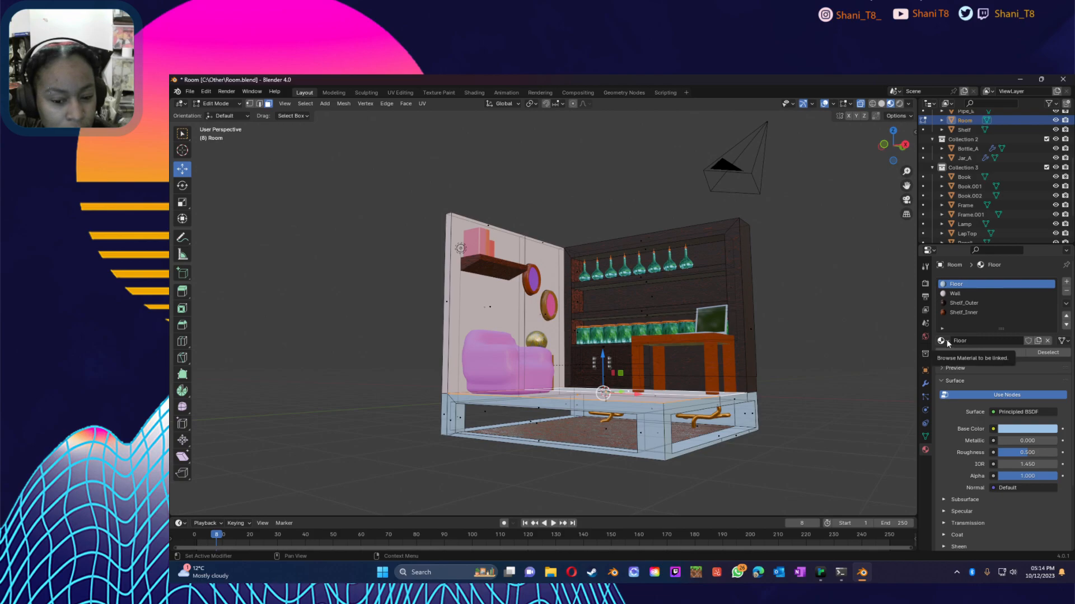
Step: Add a new material slot to the room with a new material named MFloor
left_click(1066, 282)
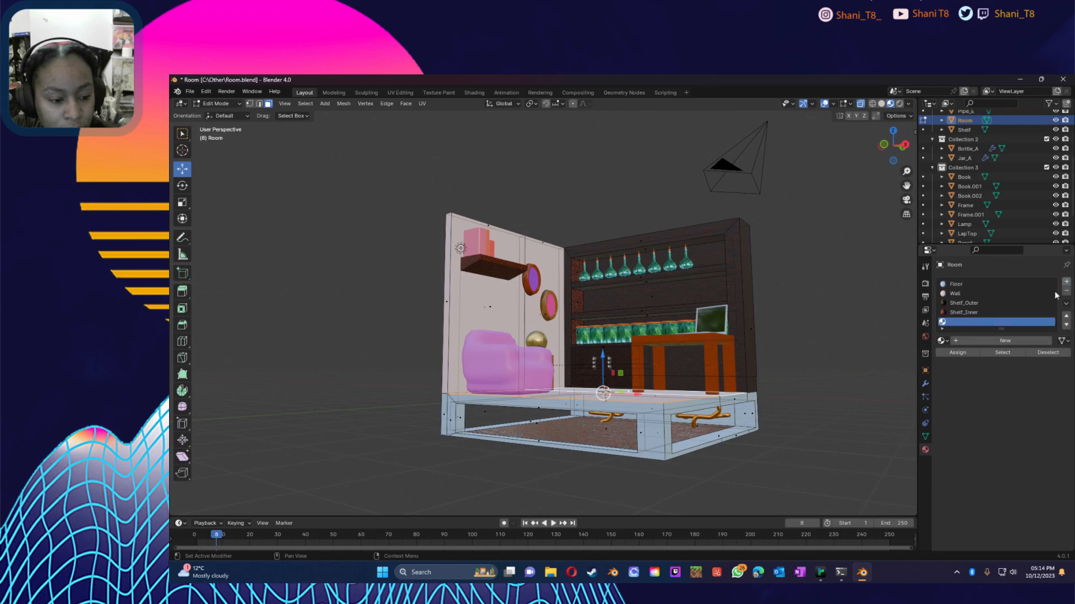
left_click(955, 341)
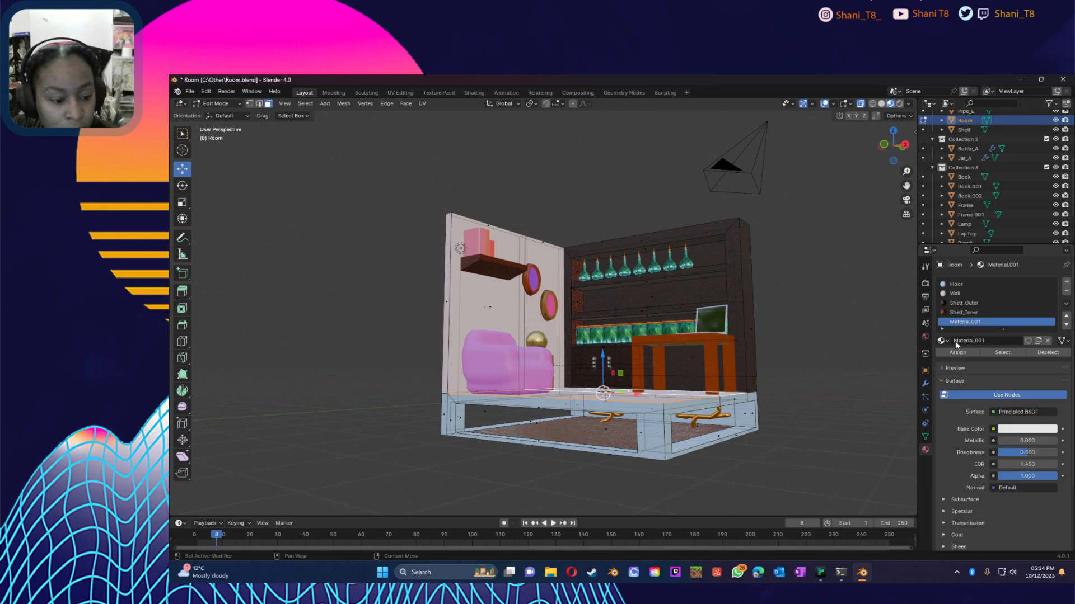
double_click(976, 321)
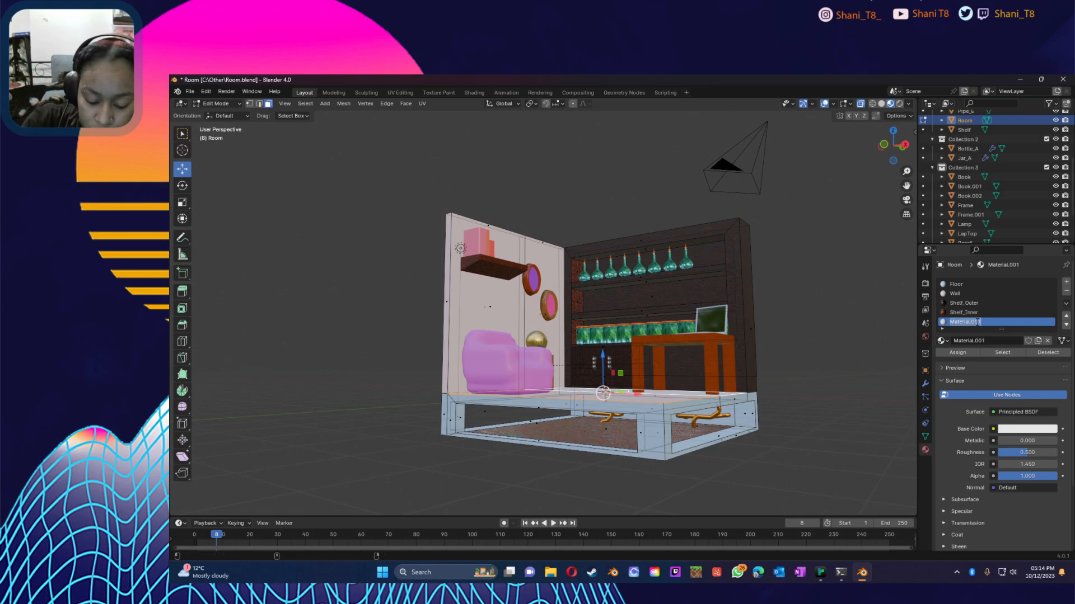
type("MFloor")
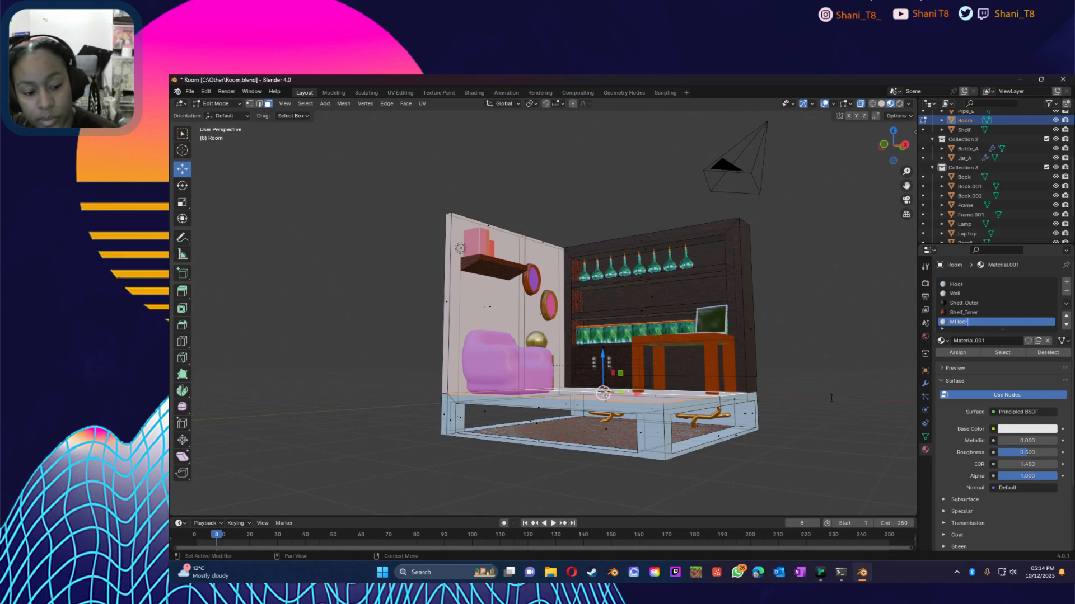
Step: Rename the existing Floor material to Found
double_click(962, 284)
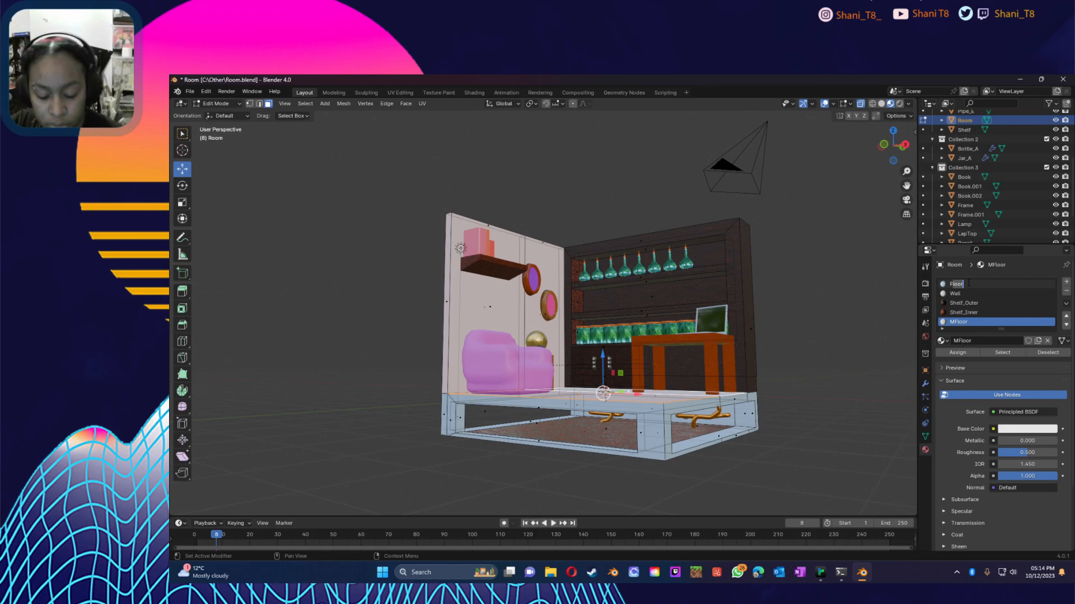
type("Founda")
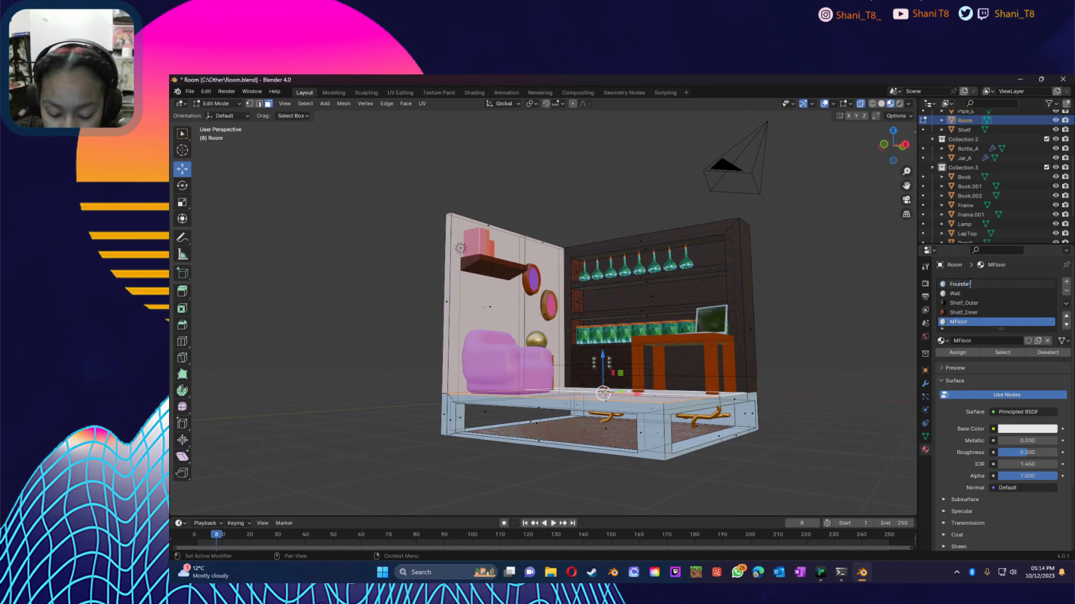
type("ti")
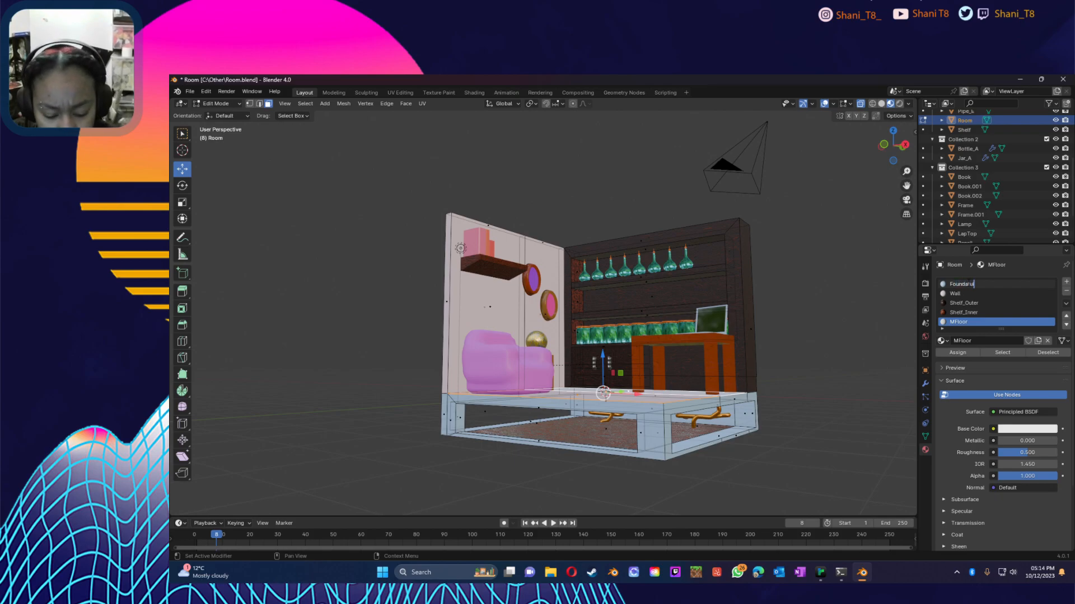
type("ons")
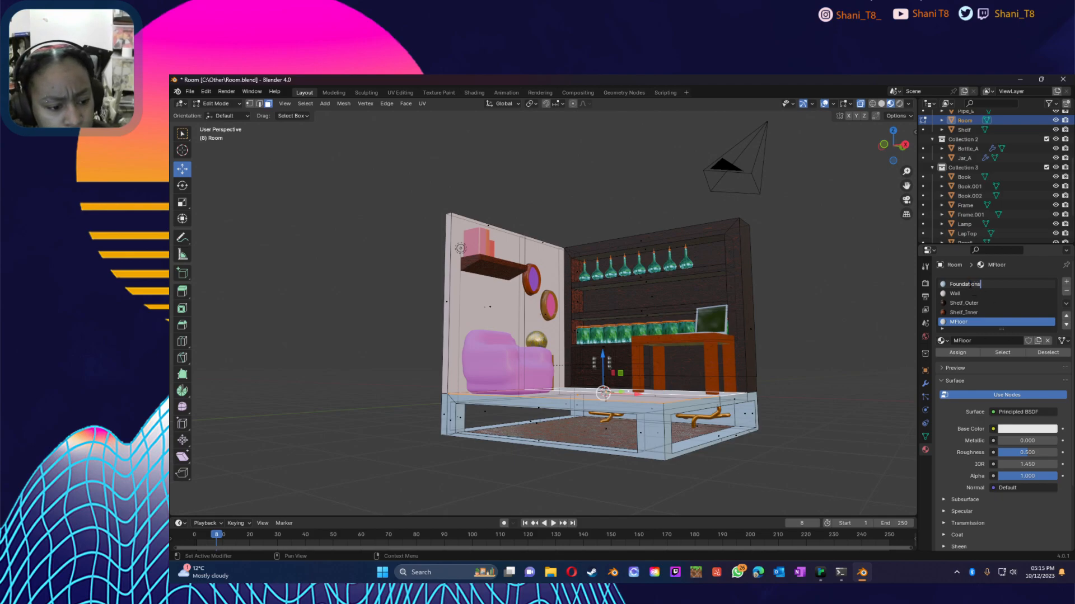
left_click_drag(980, 284, 968, 285)
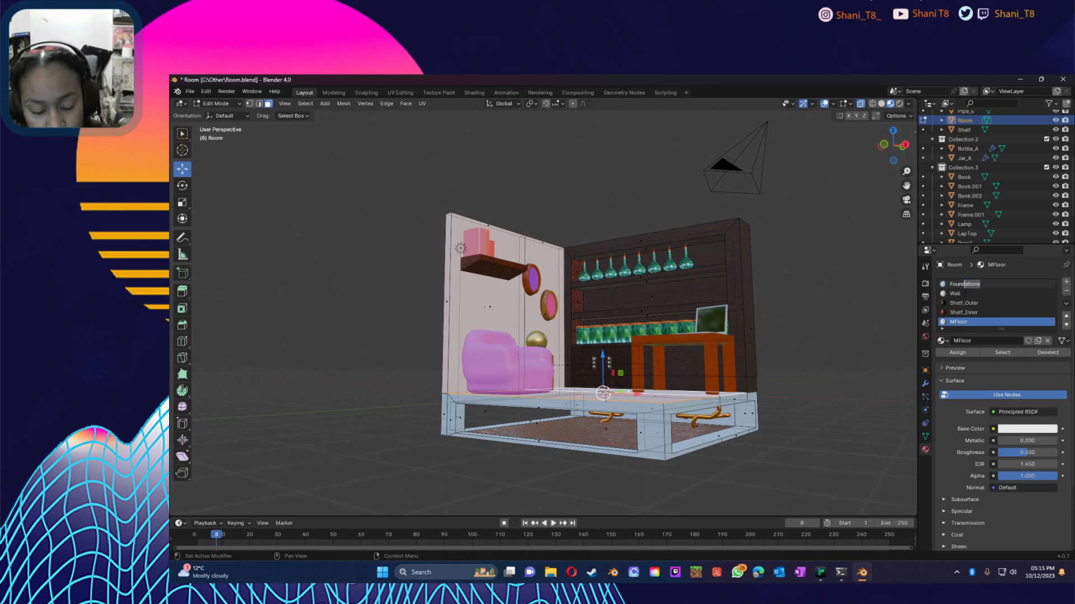
key("BackSpace")
key("Return")
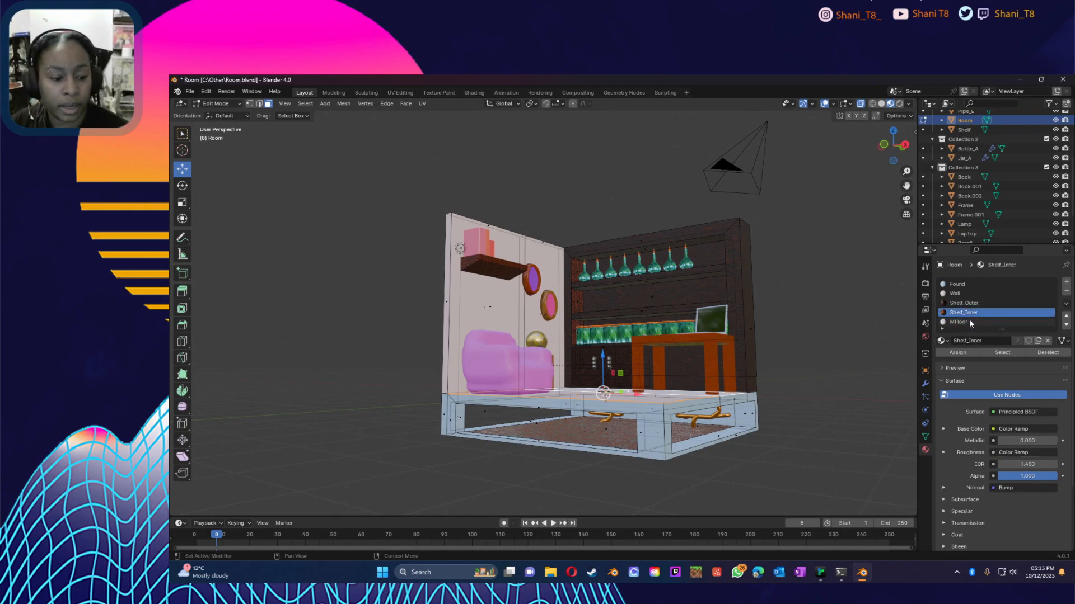
Step: Assign MFloor to the selected floor faces and set its base colour to a light blue with hue 0.571 and value 0.803
left_click(968, 354)
left_click(1019, 430)
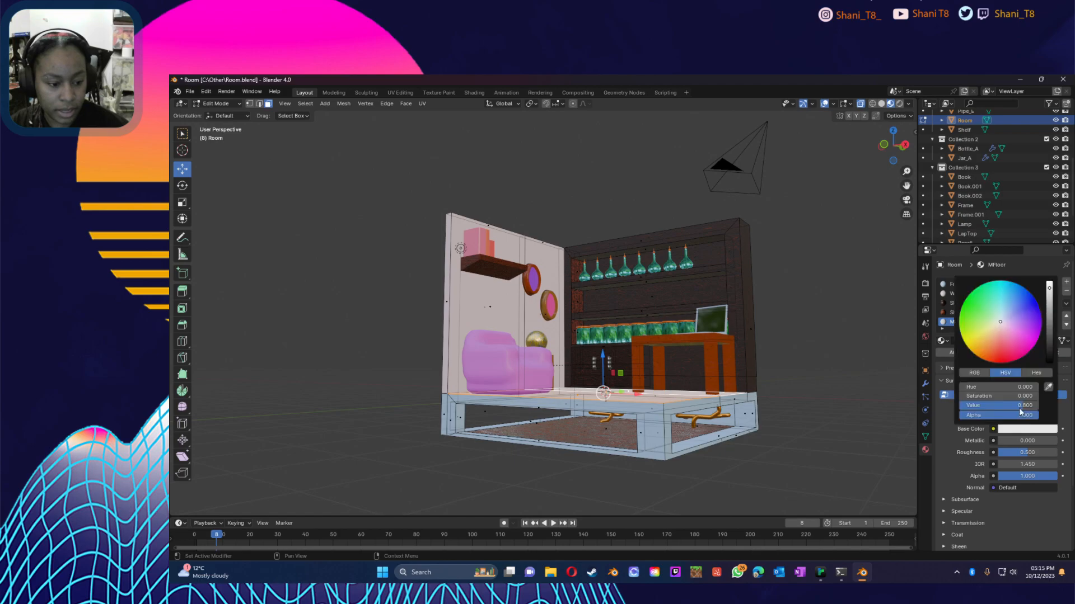
left_click_drag(1009, 348, 993, 363)
middle_click_drag(825, 423, 847, 438)
left_click(1039, 428)
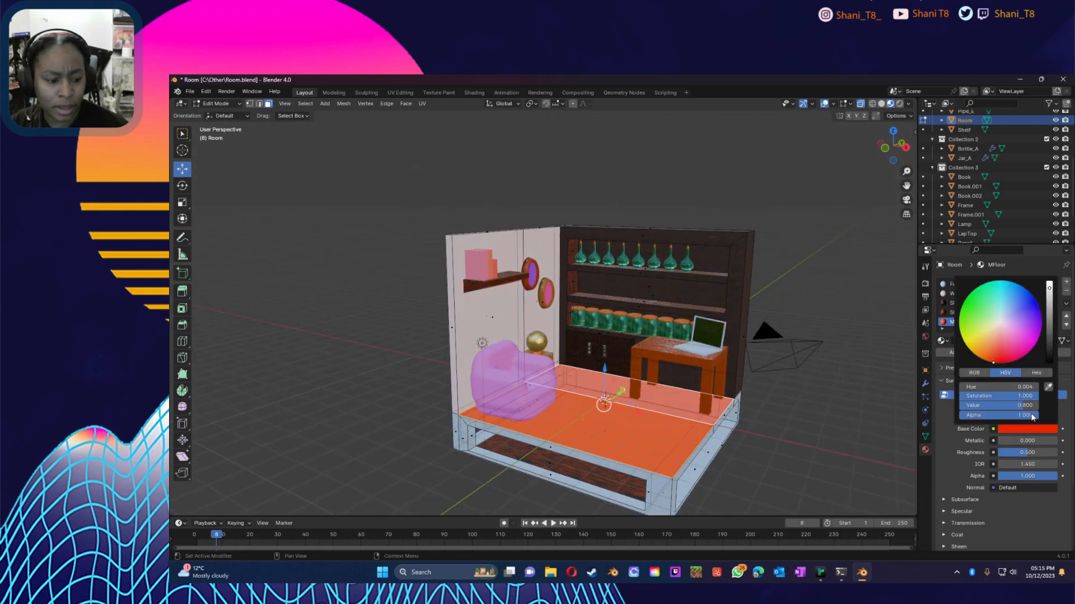
left_click(1029, 307)
mouse_move(1029, 306)
left_mouse_down()
mouse_move(1013, 283)
mouse_move(1002, 299)
mouse_move(1024, 289)
mouse_move(987, 291)
mouse_move(1031, 293)
mouse_move(1005, 281)
mouse_move(1012, 295)
left_mouse_up()
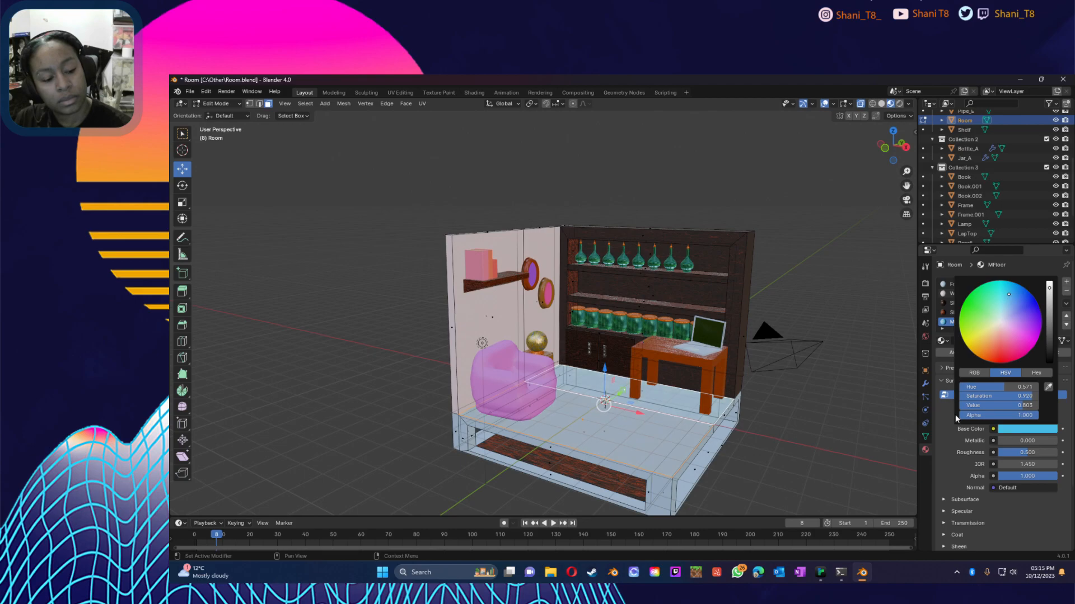
Step: Expand MFloor's Transmission settings and show the material in the Shading workspace with material preview shading
left_click(1049, 522)
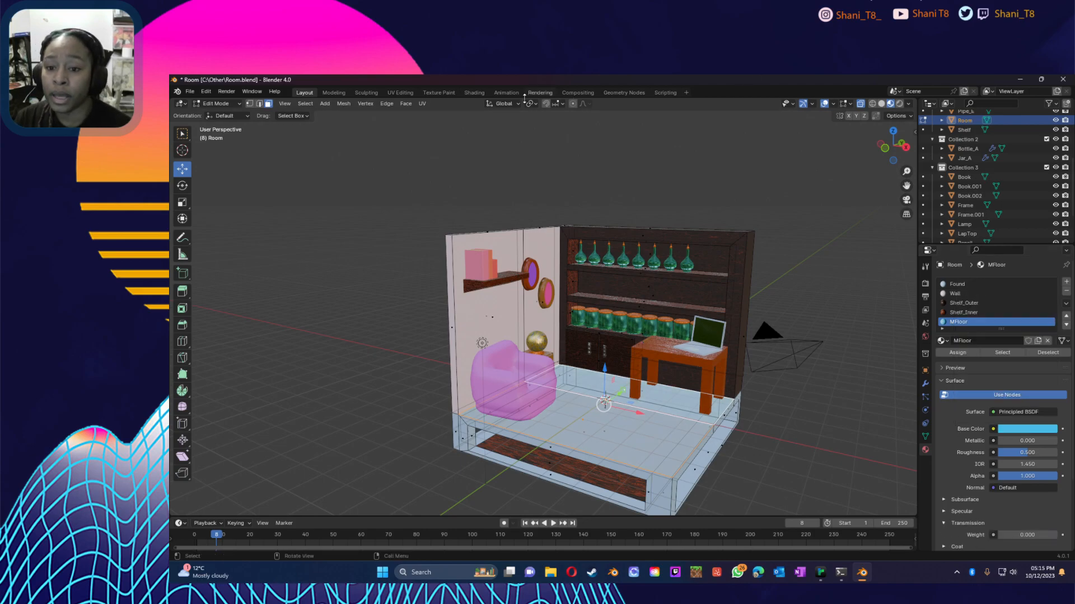
left_click(474, 92)
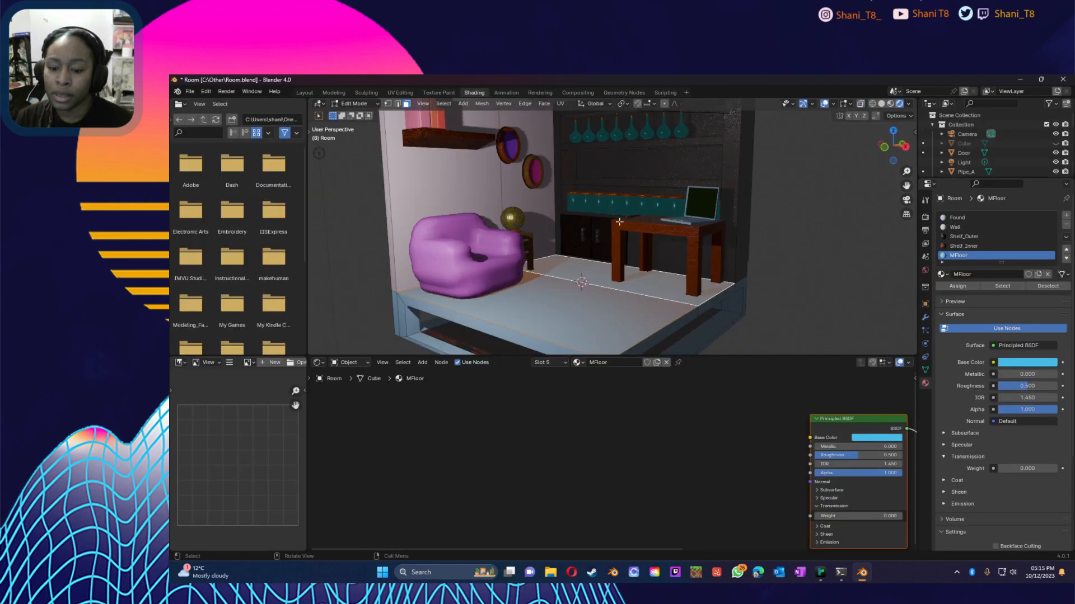
middle_click_drag(652, 265, 635, 274)
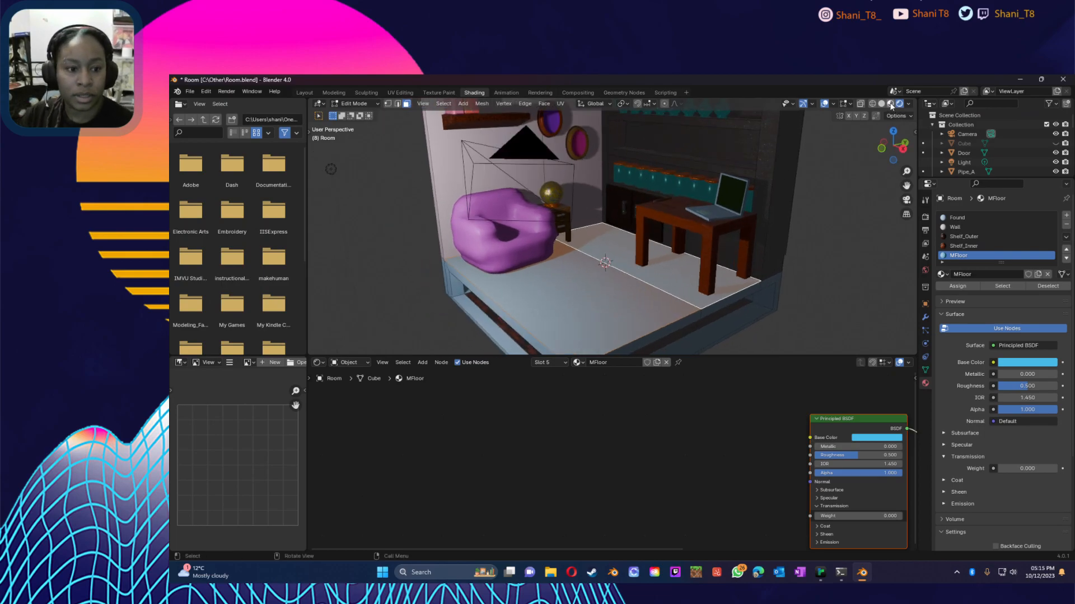
left_click(890, 104)
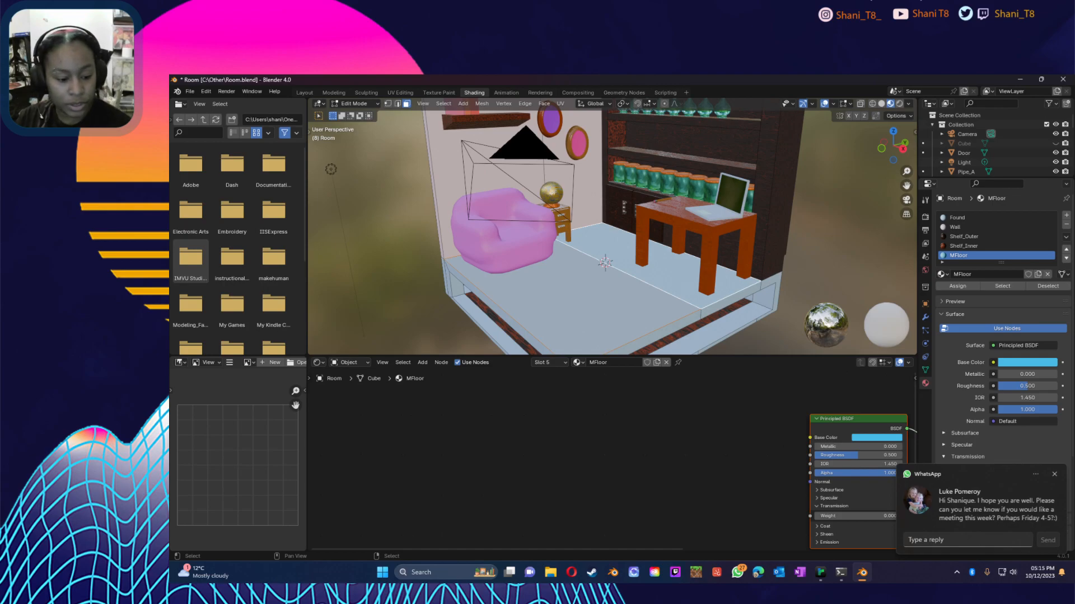
Step: Dismiss the WhatsApp notification that covers the material settings
left_click(910, 495)
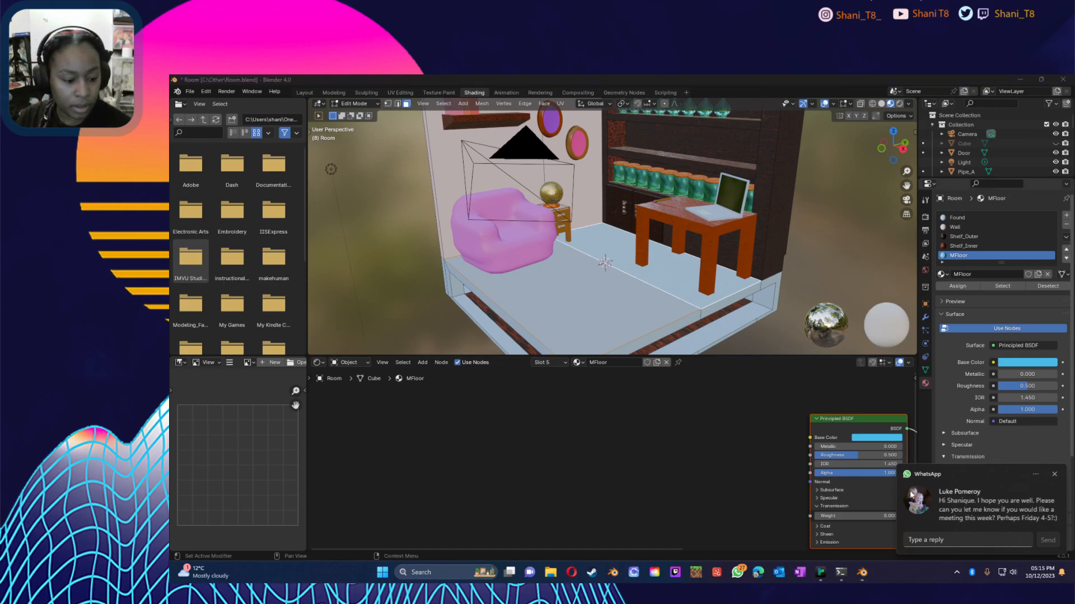
left_click(1056, 474)
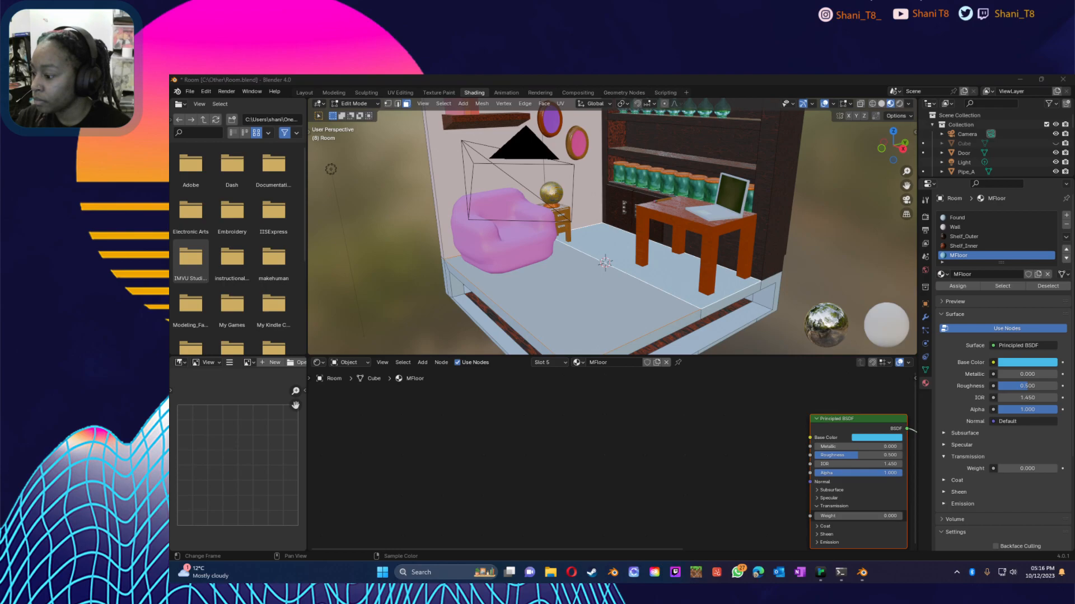
key("super+d")
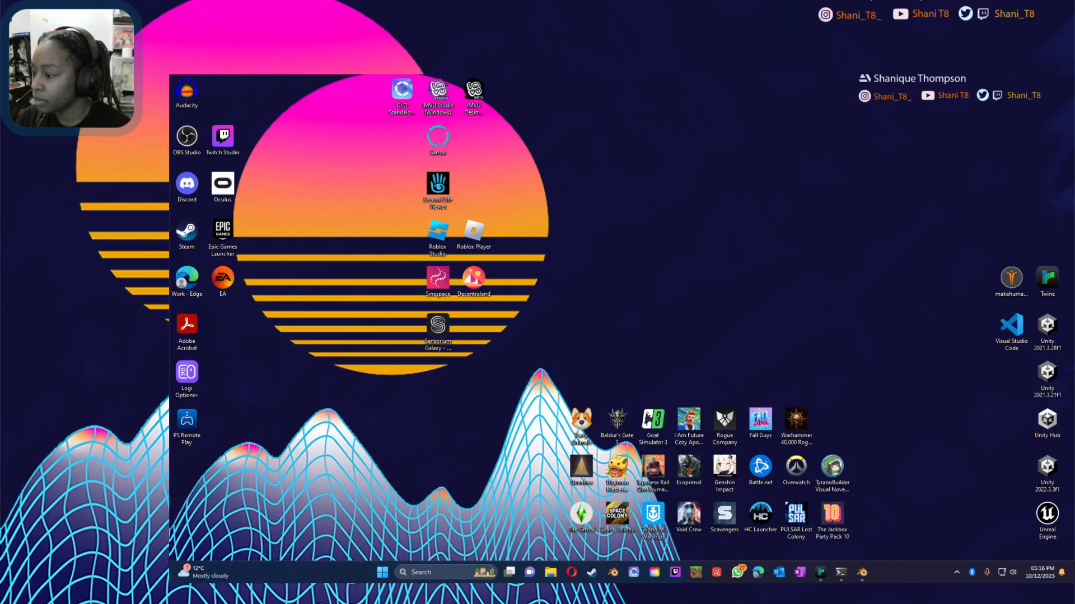
key("super+d")
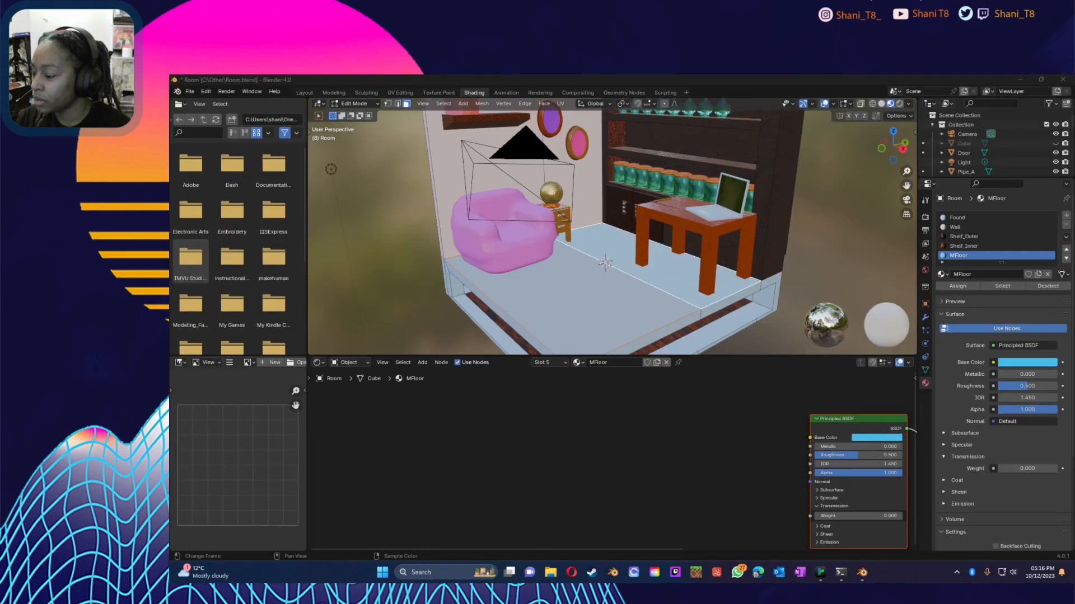
key("super+d")
key("super+d")
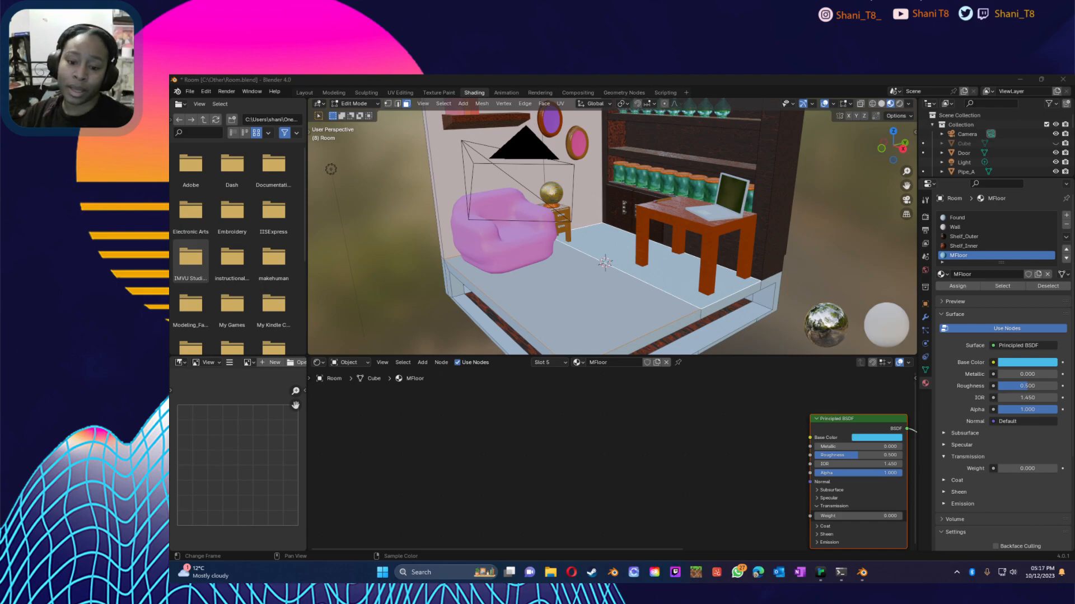
Step: Deselect MFloor's Principled BSDF node and save the Room.blend file
left_click(564, 315)
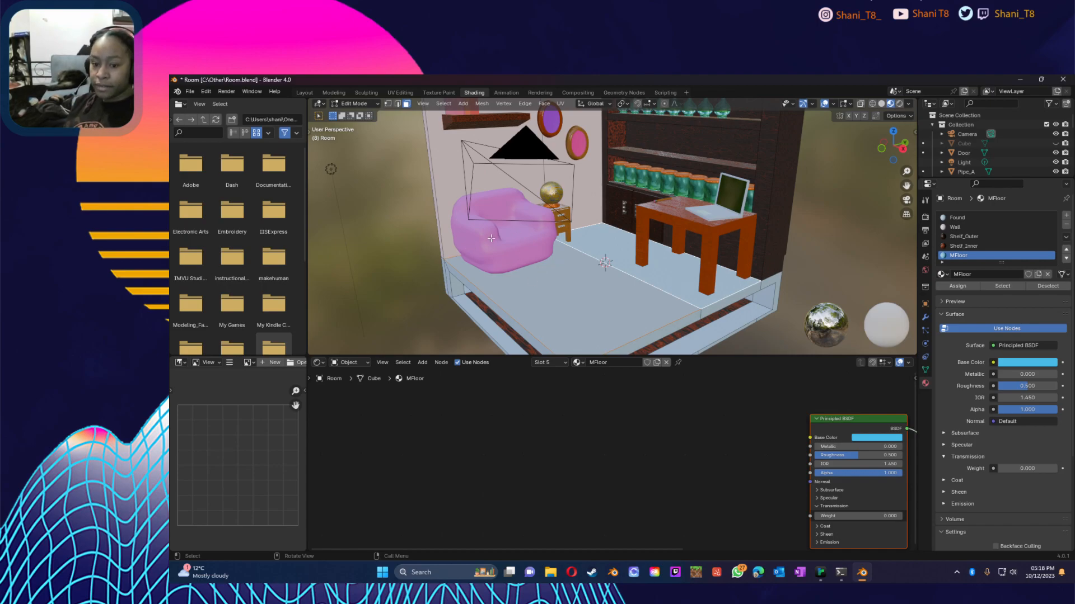
middle_click_drag(568, 138, 584, 152)
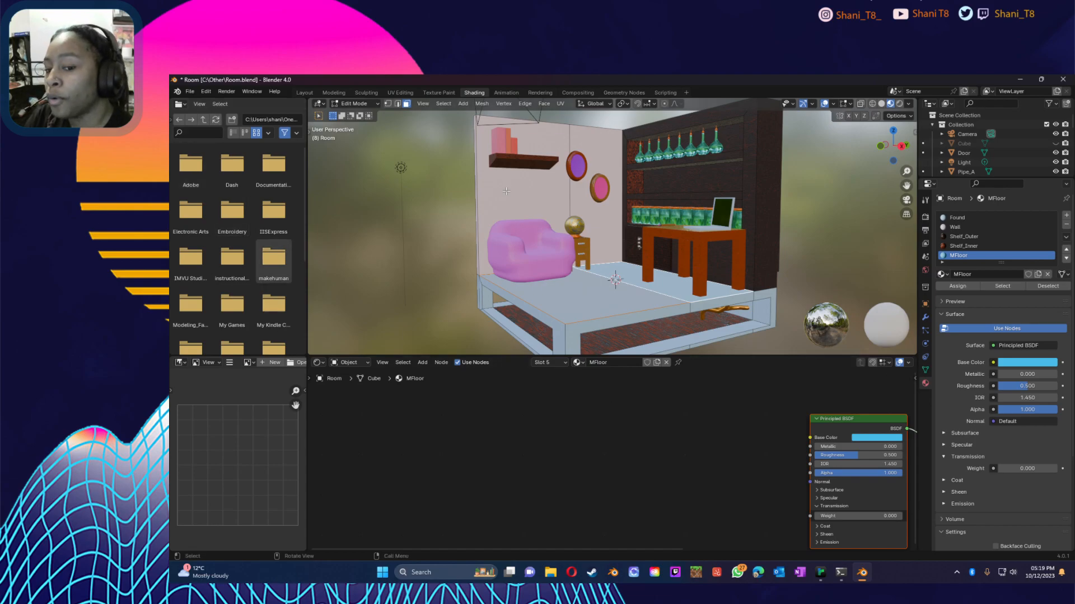
left_click(704, 447)
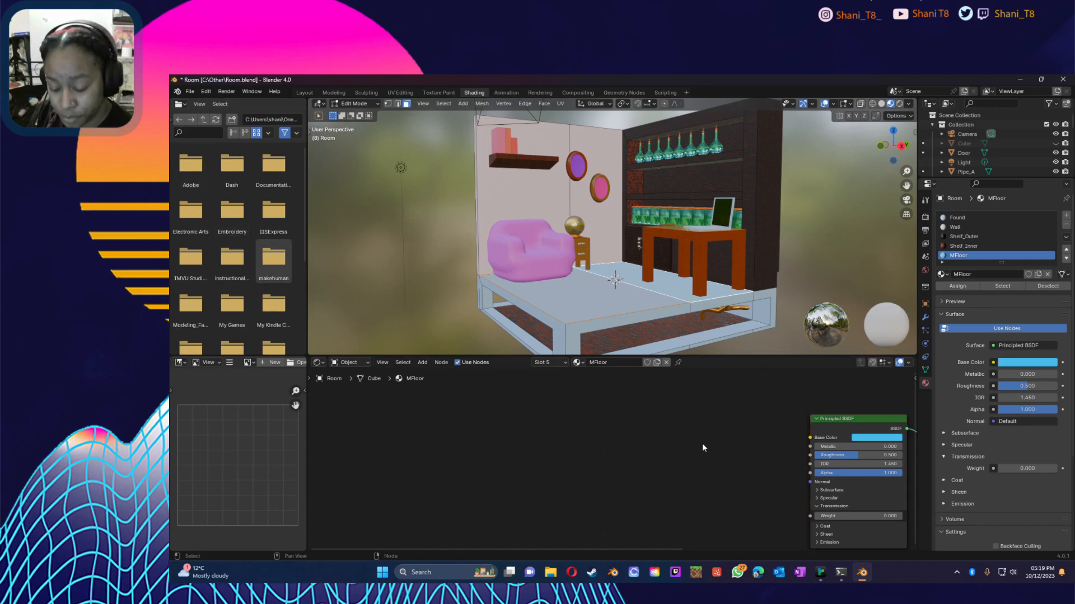
key("ctrl+s")
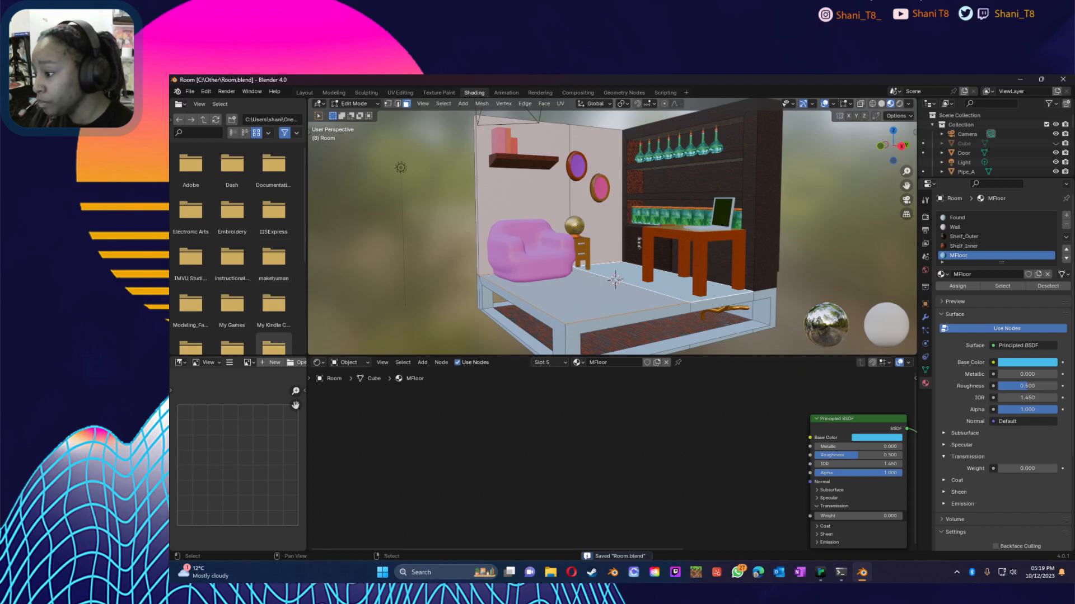